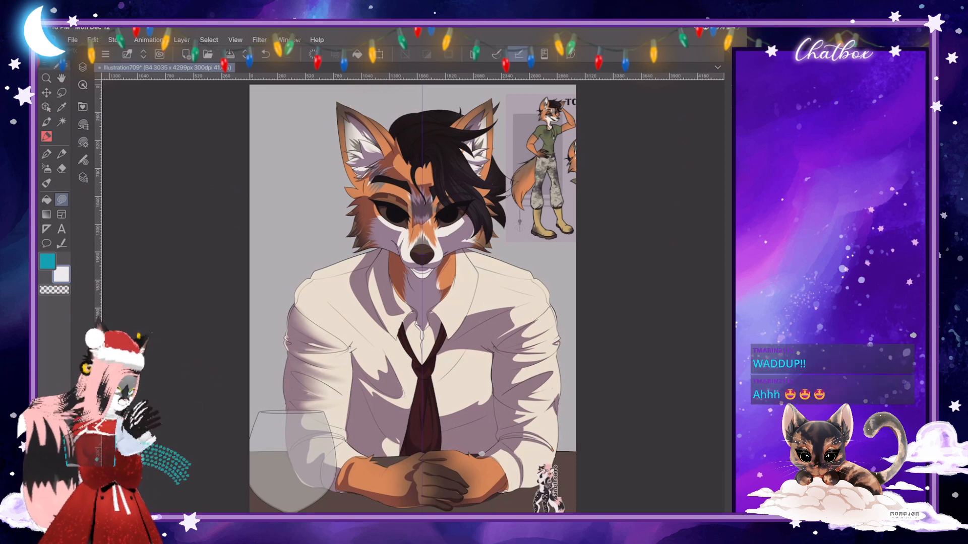
- Set Layer 8's blending mode to Normal, raise its opacity to full, and sample its dark purple shading colour
key("j")
scroll(413, 298, "right", 1)
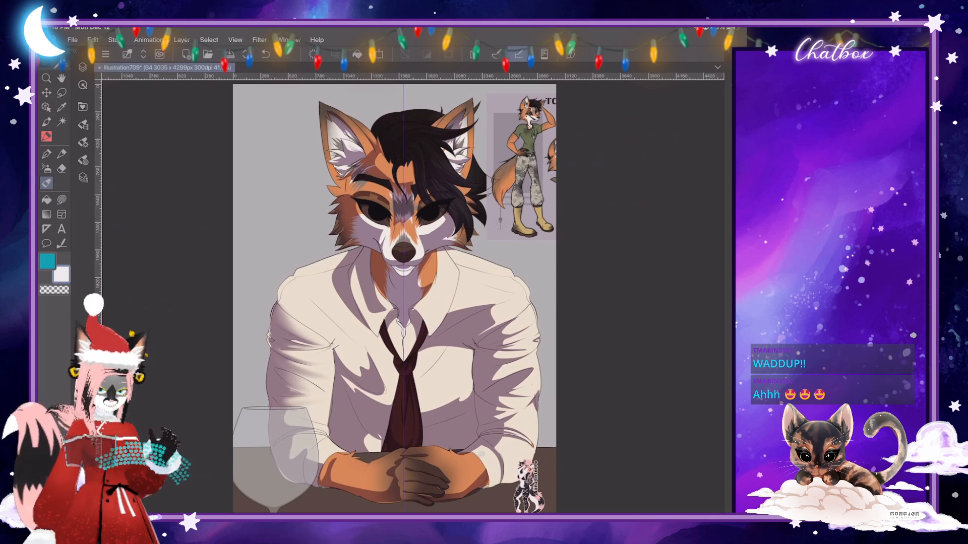
left_click(82, 66)
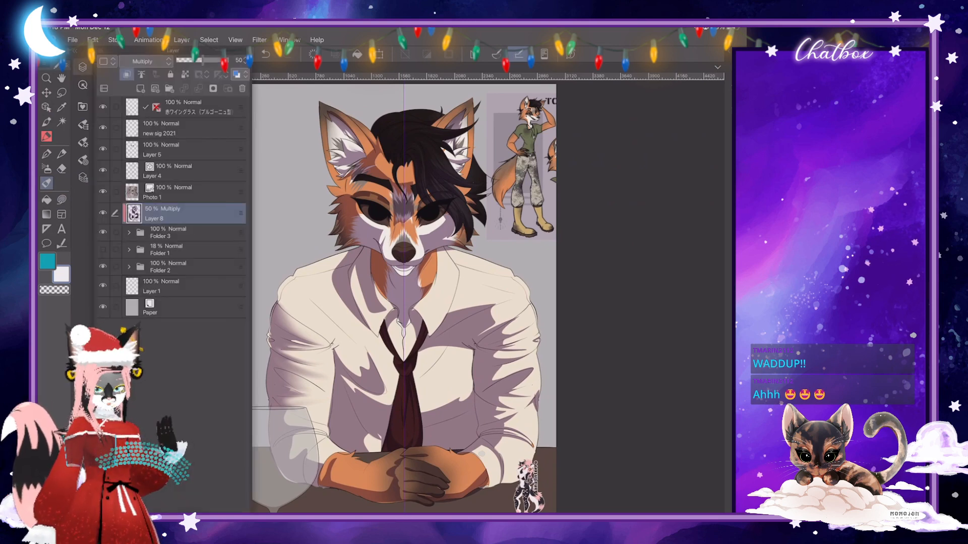
left_click(143, 61)
left_click(131, 74)
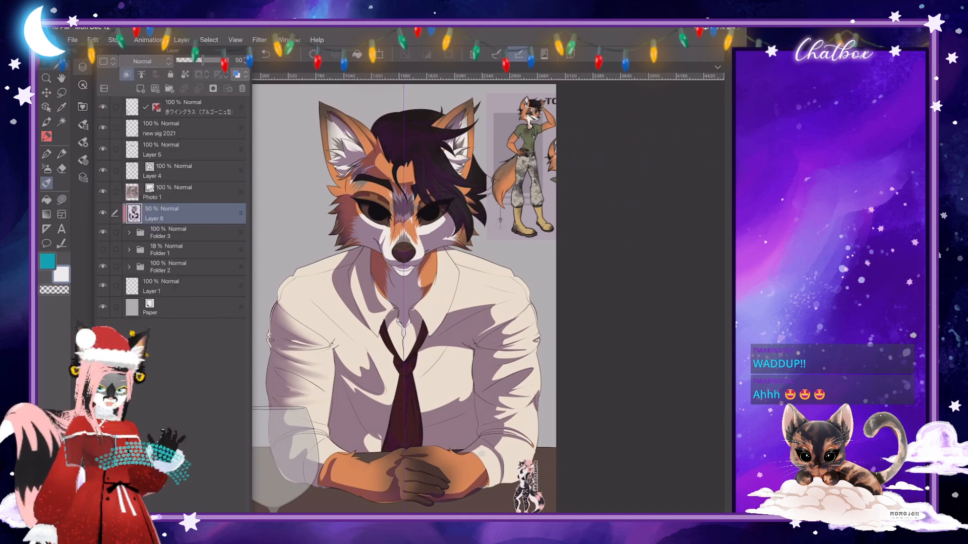
left_click_drag(203, 60, 227, 60)
left_click(61, 107)
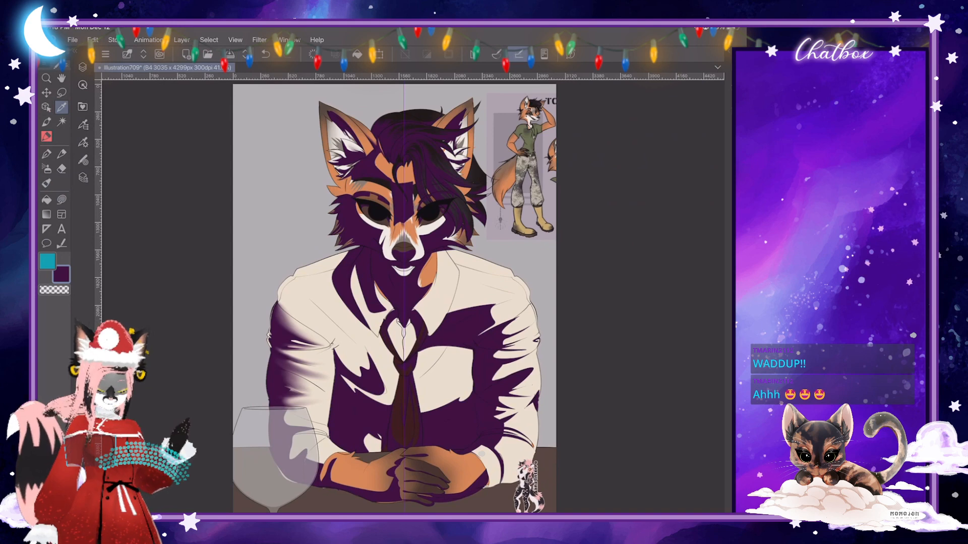
- Choose the Skin Brush and lower Layer 8's opacity back to about half
left_click(46, 183)
left_click(83, 142)
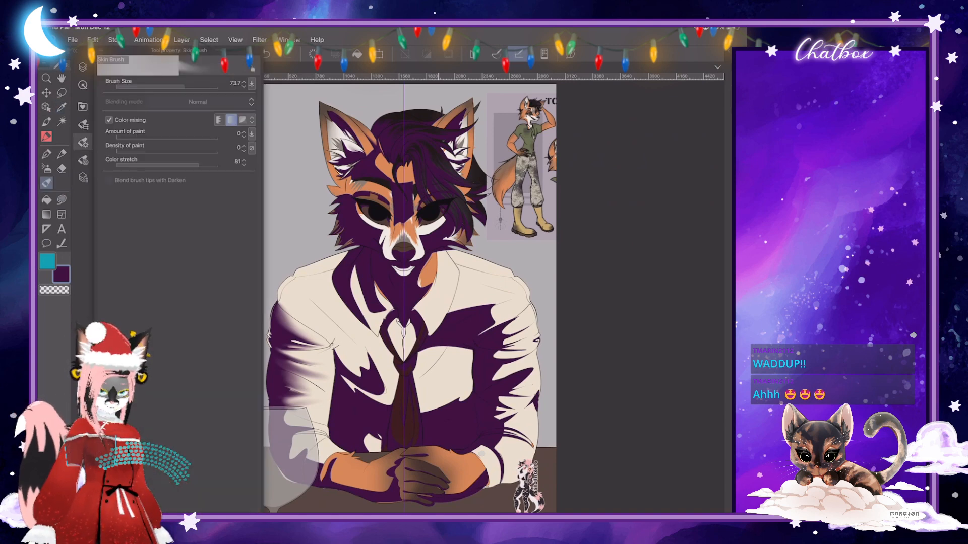
left_click(412, 316)
scroll(421, 202, "up", 5)
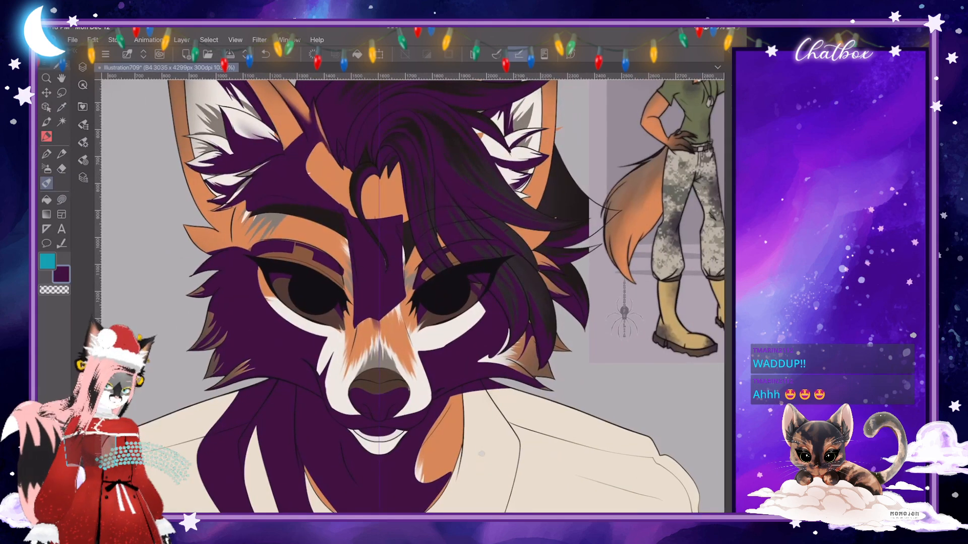
left_click(83, 67)
left_click_drag(225, 60, 199, 60)
- Blend the hard shading edge on the forehead between the ear and the eyebrow with the Skin Brush
left_click(83, 142)
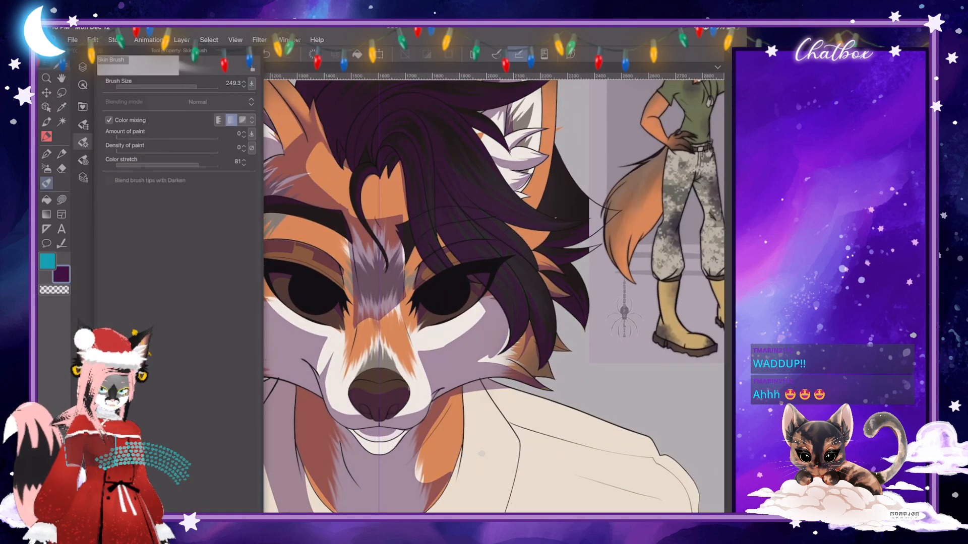
left_click(412, 316)
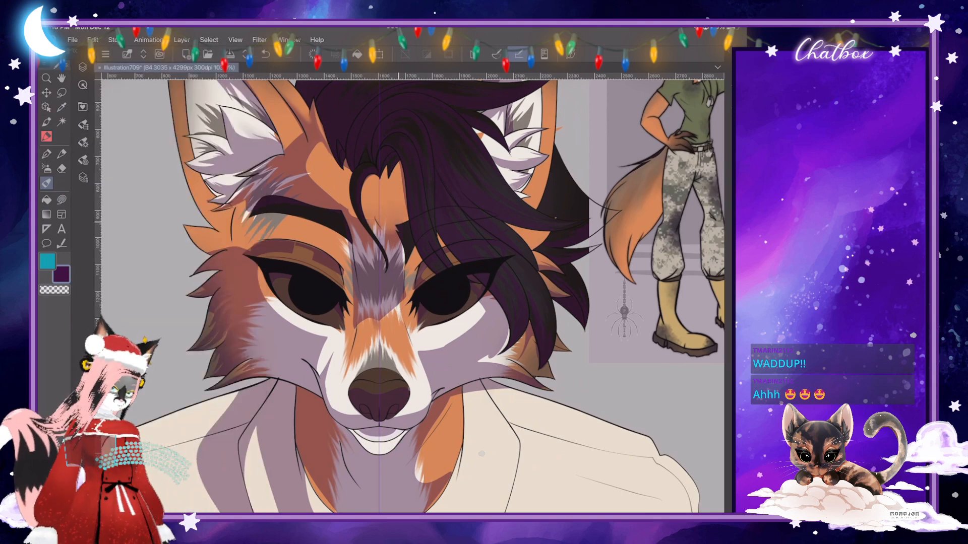
mouse_move(305, 157)
left_mouse_down()
mouse_move(311, 183)
mouse_move(346, 211)
left_mouse_up()
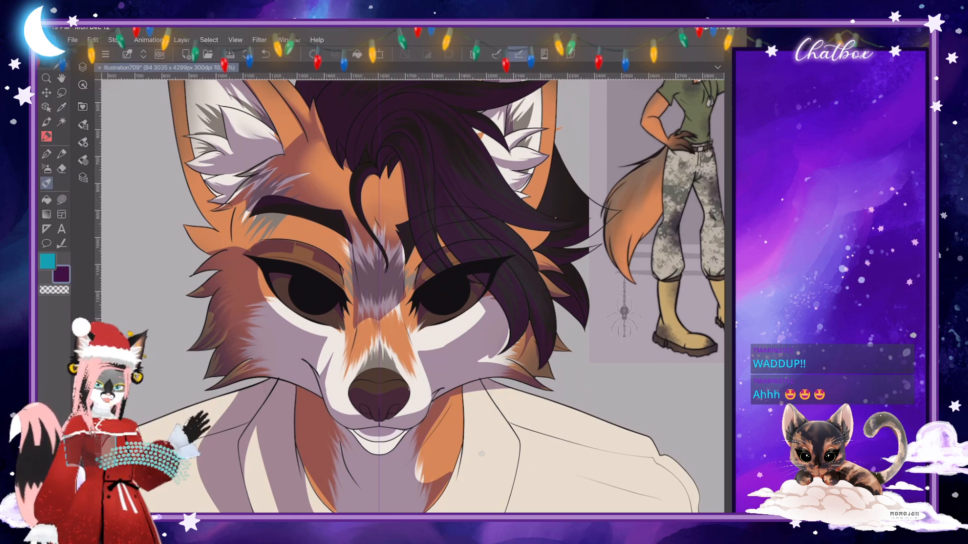
- Set the Skin Brush size to 46.6 and soften the shading edge on the white cheek under the eye
left_click(84, 143)
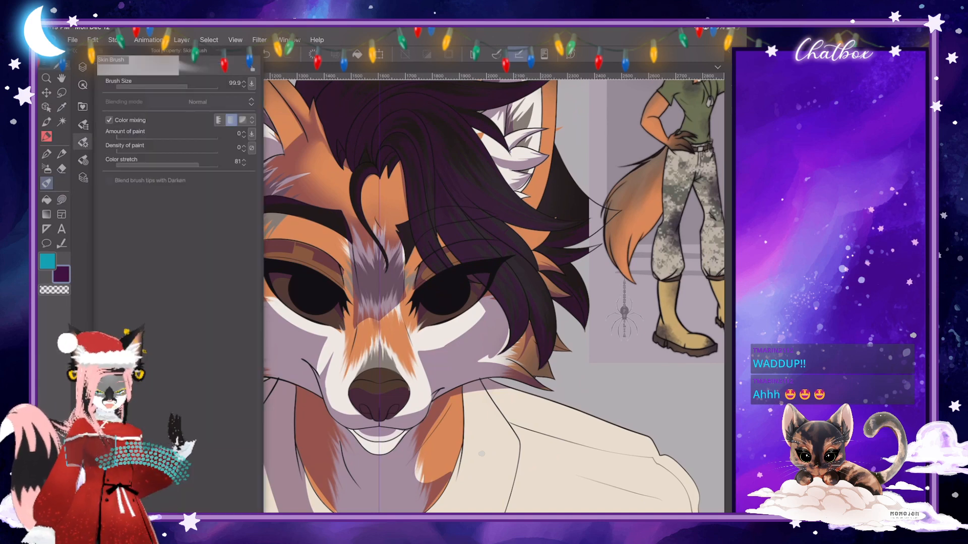
left_click_drag(187, 87, 180, 87)
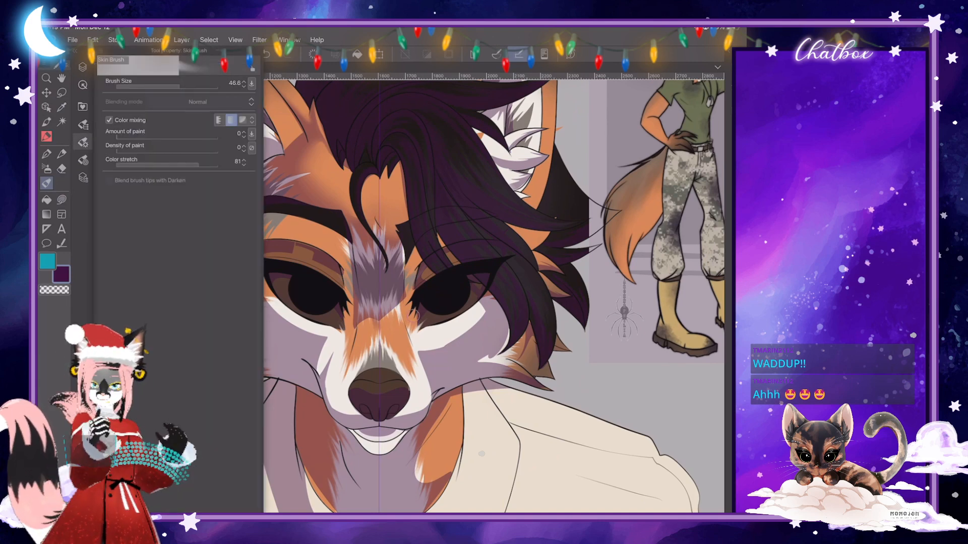
left_click(83, 142)
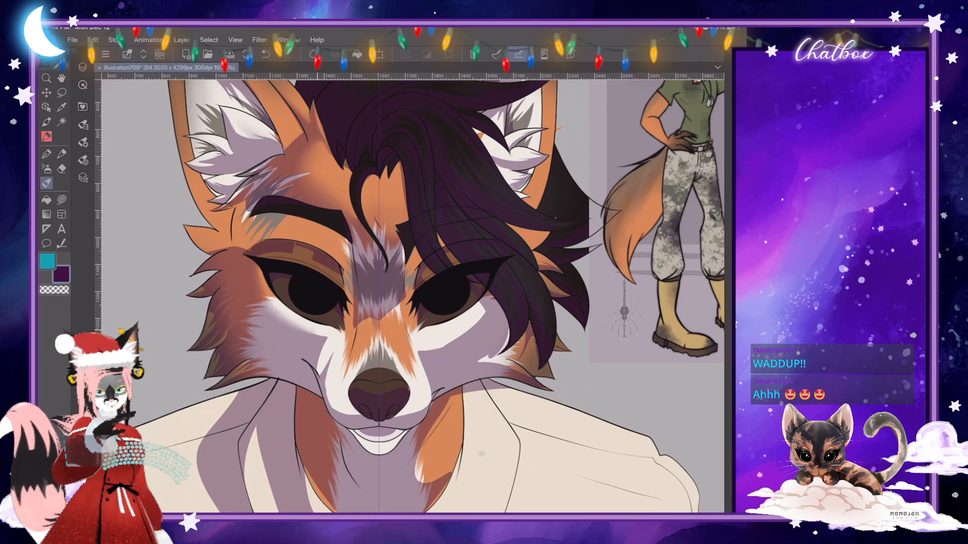
left_click(83, 143)
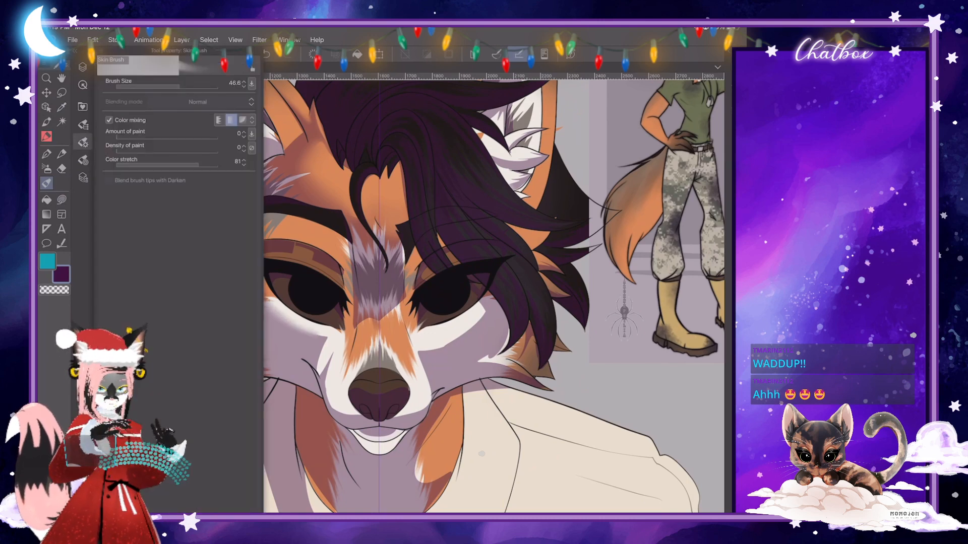
left_click(83, 142)
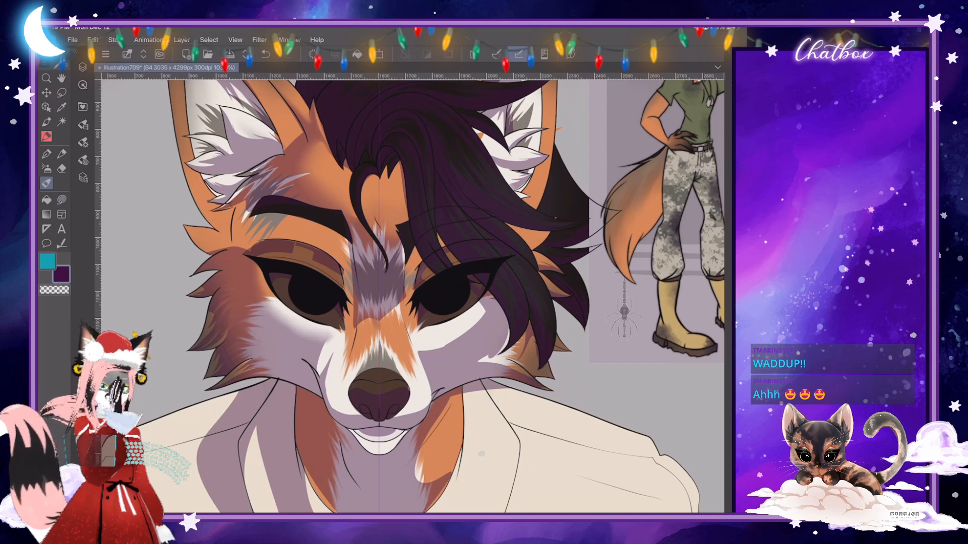
- Smooth the cheek shading further from below the eye toward the corner of the mouth
left_click(84, 142)
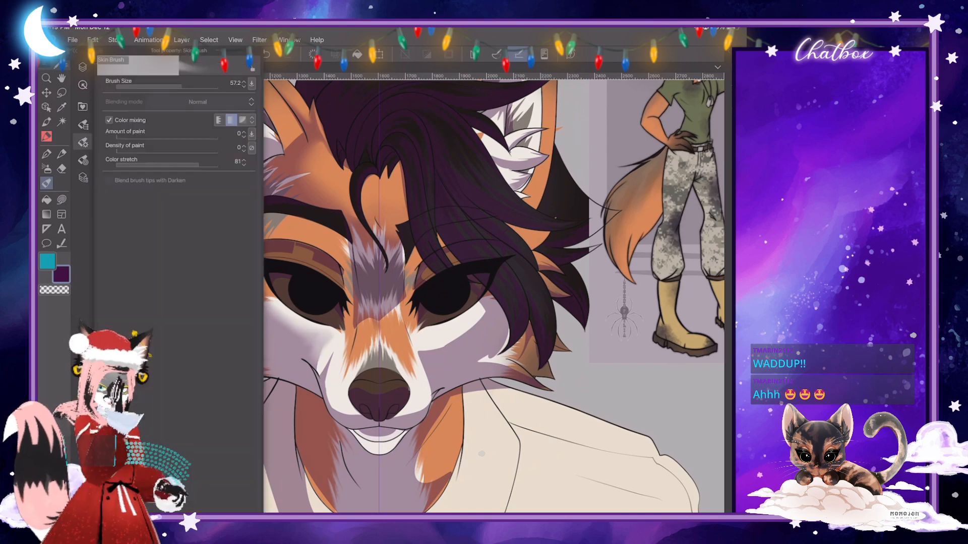
left_click(83, 143)
mouse_move(303, 345)
left_mouse_down()
mouse_move(319, 341)
mouse_move(325, 368)
left_mouse_up()
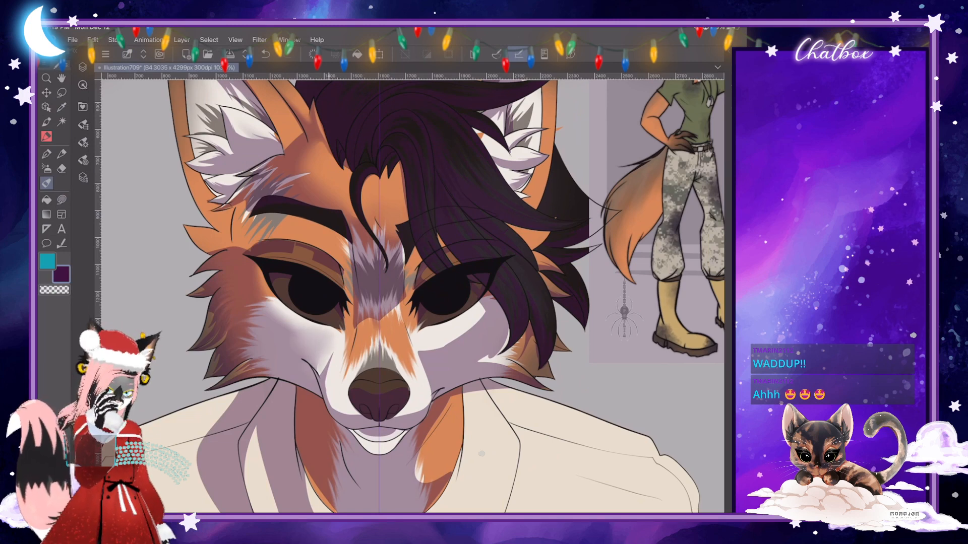
left_click_drag(290, 335, 323, 339)
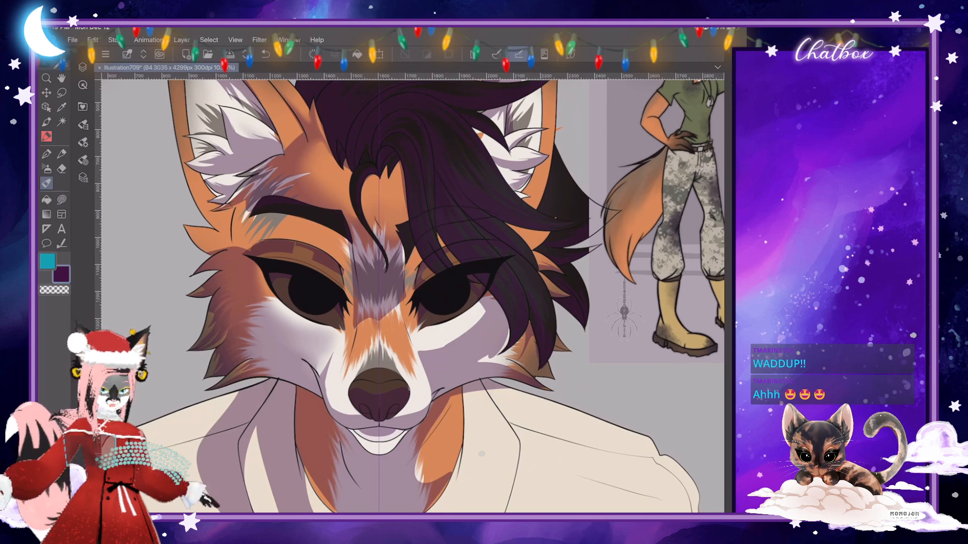
- Smudge the shading into the orange fur tuft at the outer edge of the face, and return to a smaller Skin Brush
key("j")
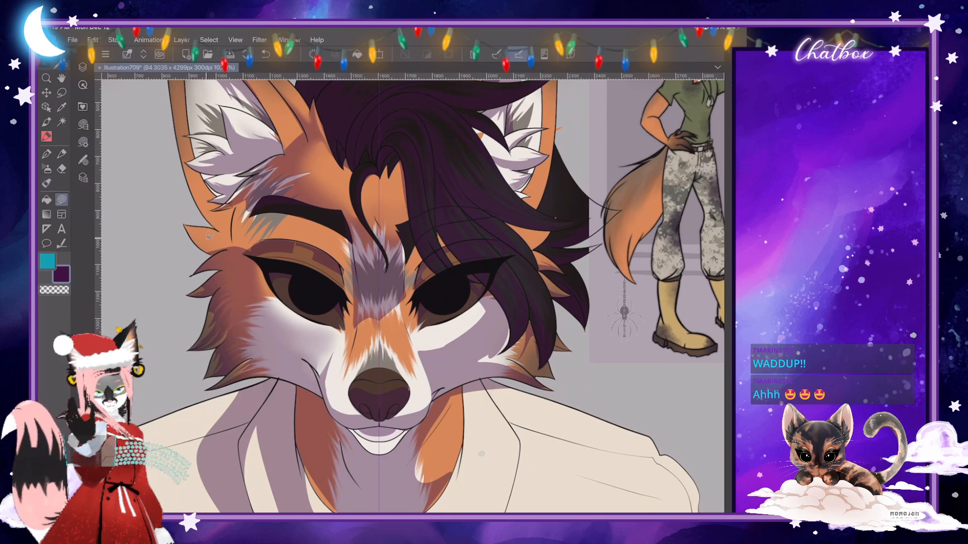
left_click_drag(209, 237, 230, 251)
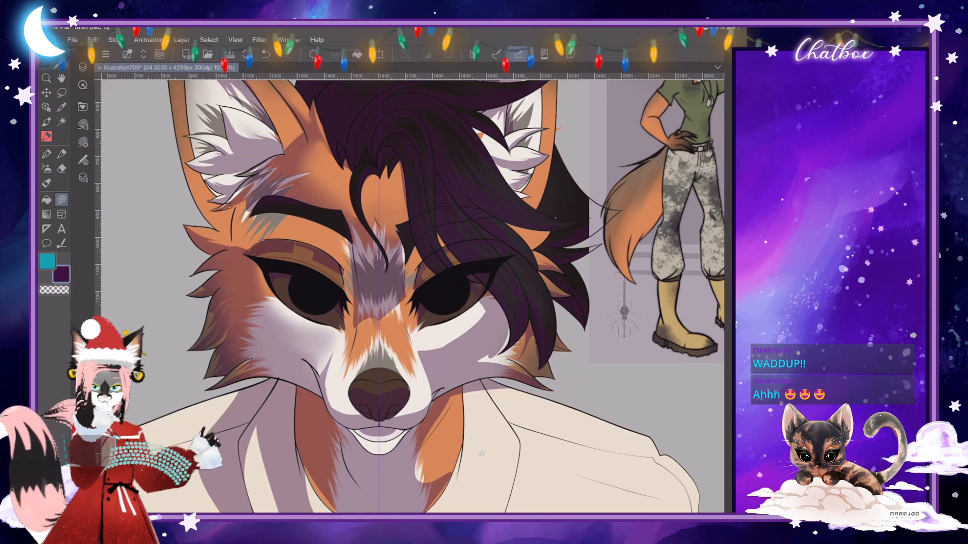
left_click(46, 183)
left_click(82, 143)
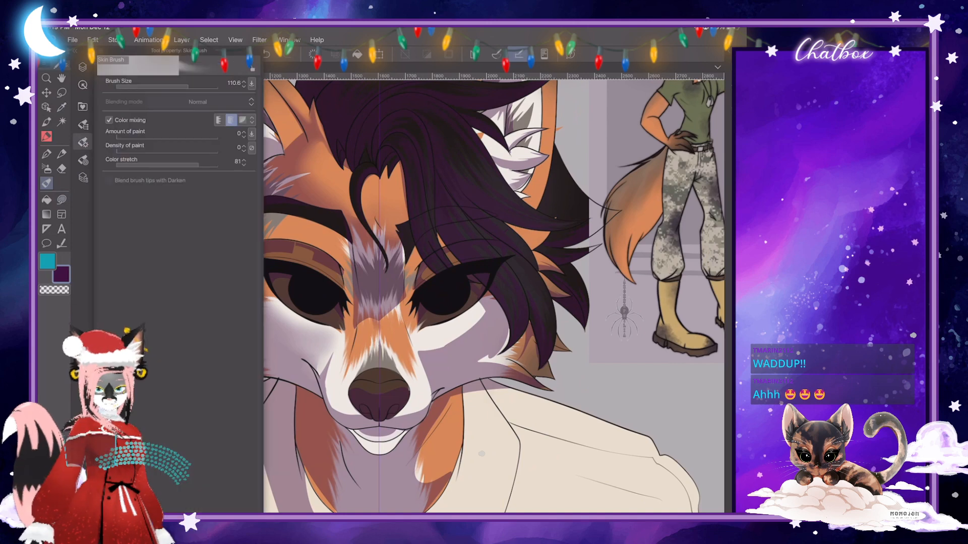
left_click_drag(189, 87, 184, 87)
left_click(82, 142)
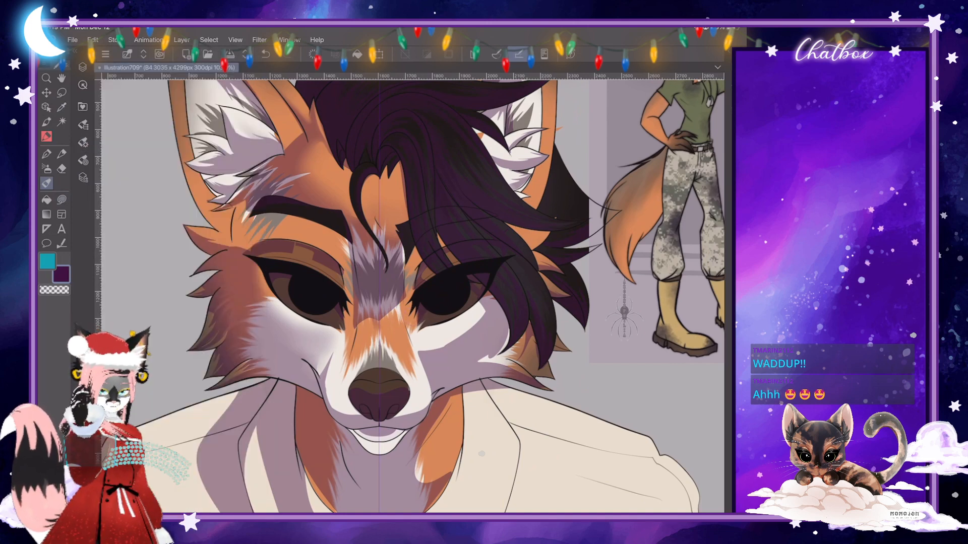
- Erase the shading along the mouth-corner crease using the Sketch-color-line brush with transparent colour
left_click(46, 122)
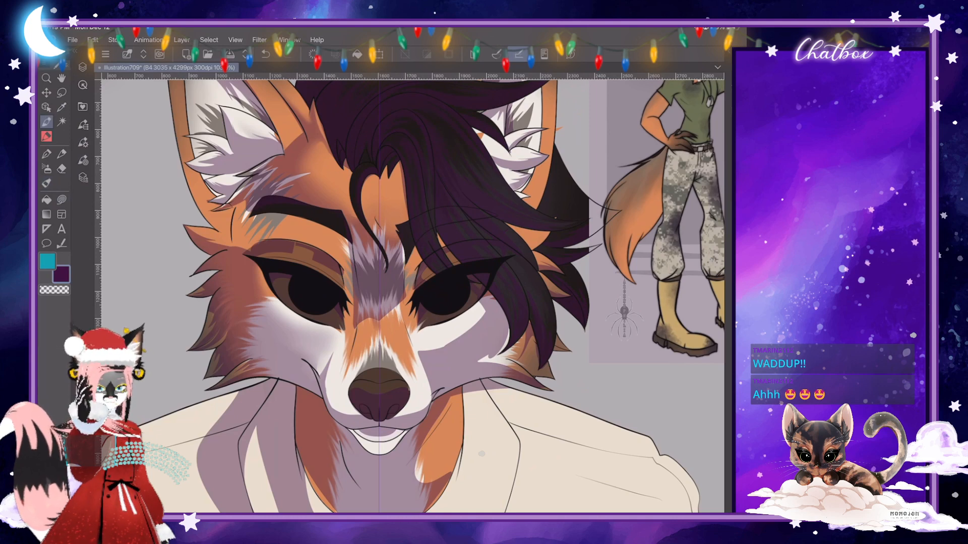
left_click(82, 142)
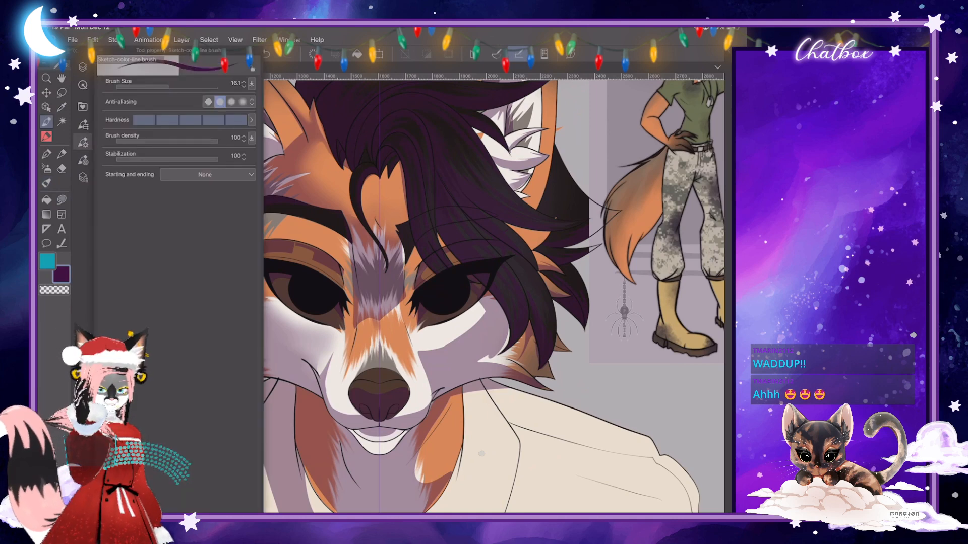
left_click(83, 142)
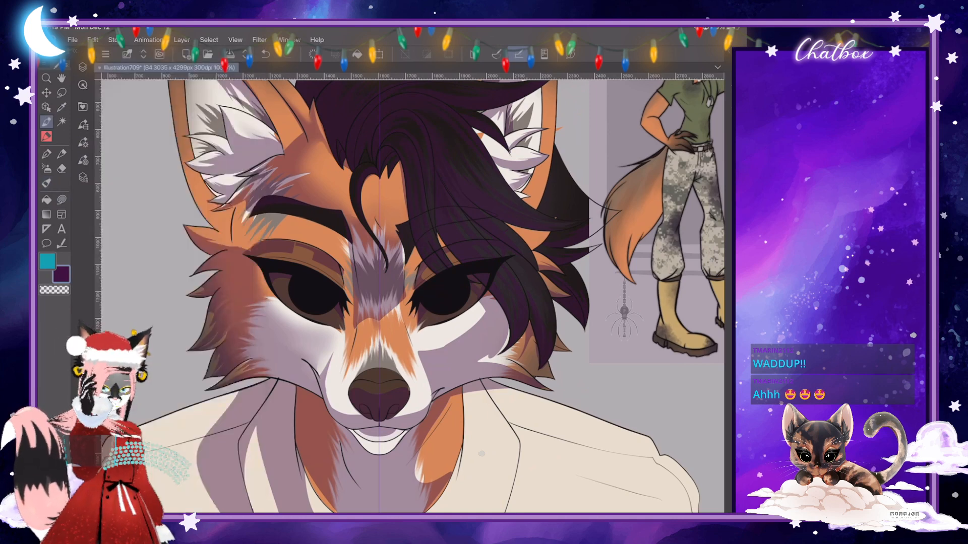
scroll(412, 315, "up", 5)
left_click_drag(366, 322, 345, 342)
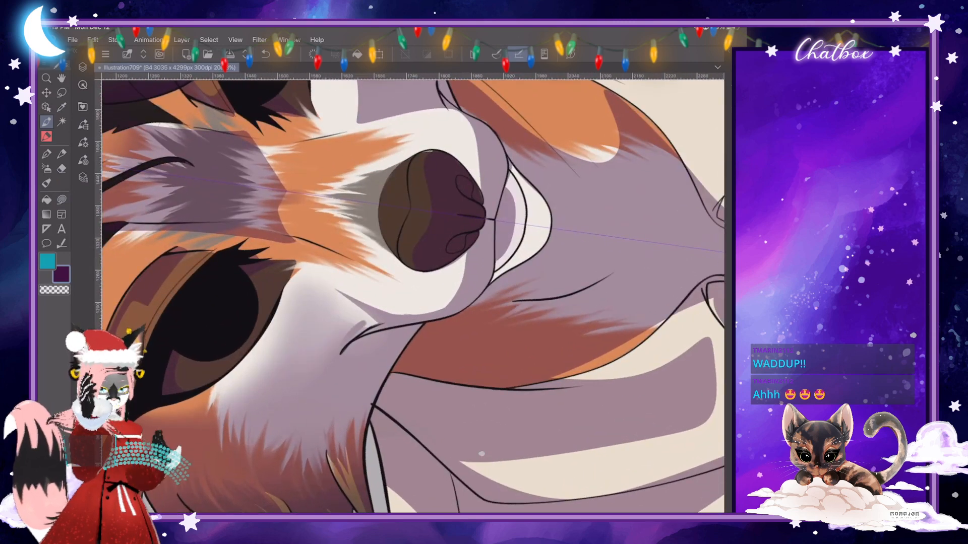
key("ctrl+z")
left_click(54, 289)
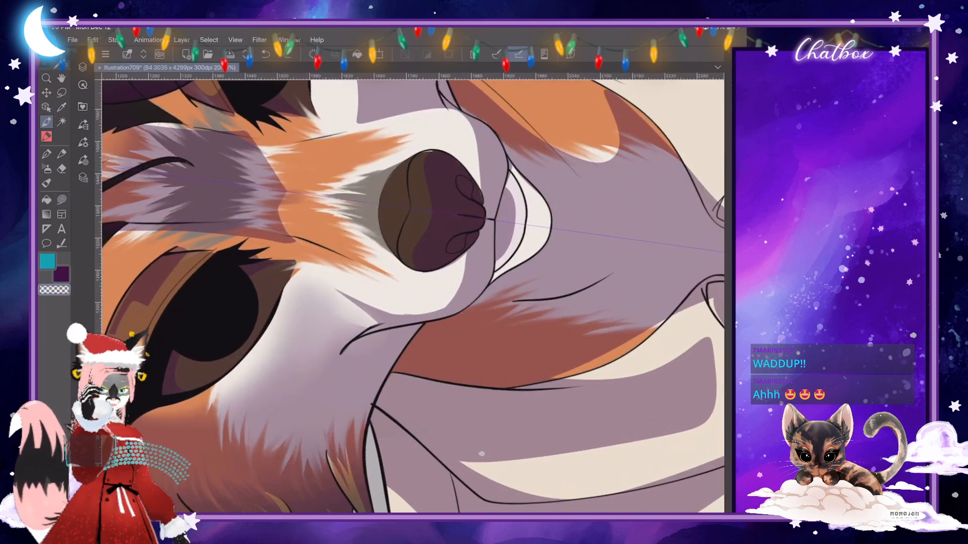
mouse_move(366, 321)
left_mouse_down()
mouse_move(335, 365)
mouse_move(347, 327)
mouse_move(339, 338)
left_mouse_up()
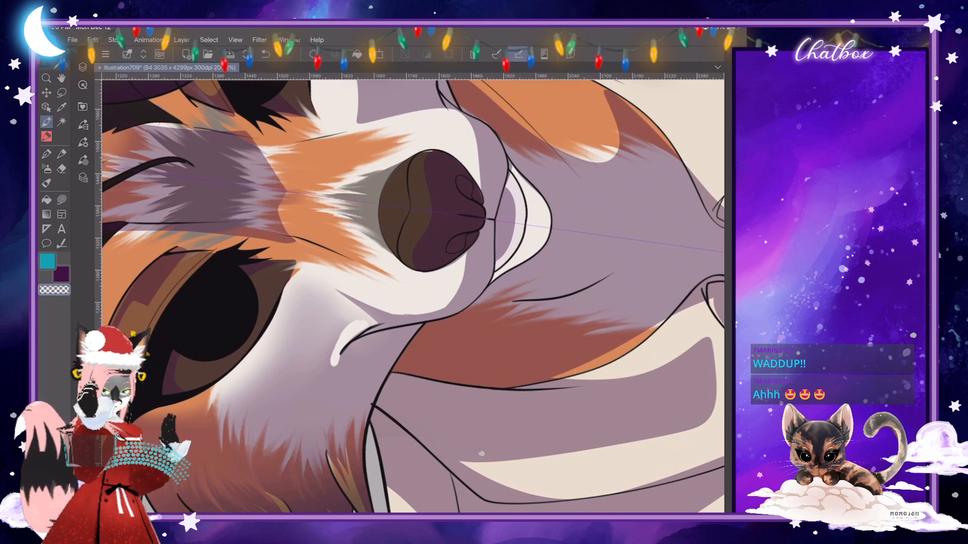
- Set the Skin Brush size to 32.7 and blend the erased highlight around the mouth-corner crease
left_click(46, 183)
left_click(83, 143)
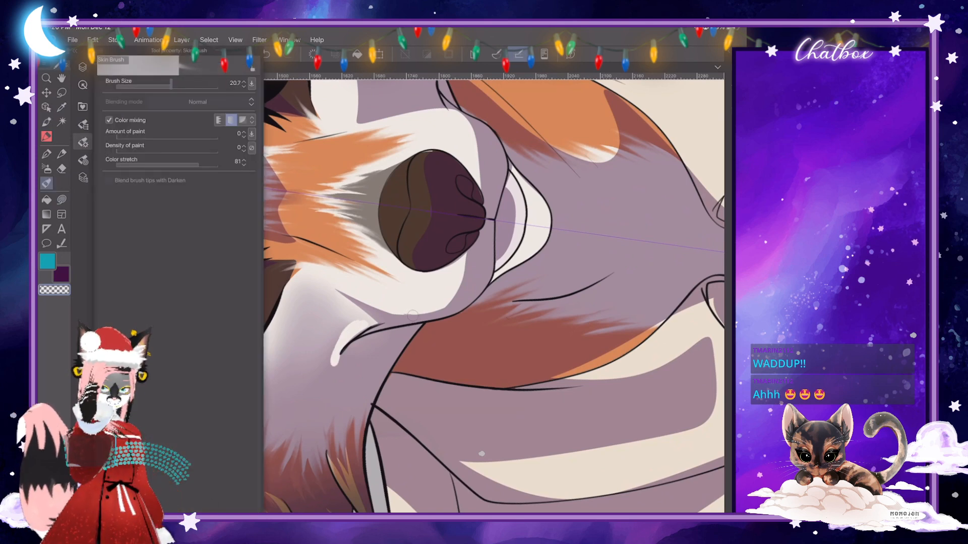
left_click_drag(171, 86, 176, 87)
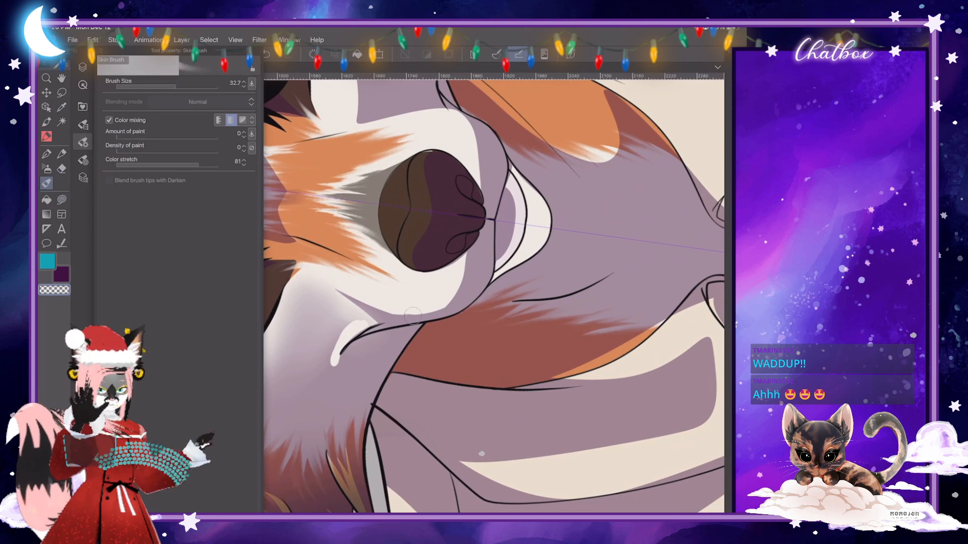
left_click(83, 142)
mouse_move(348, 325)
left_mouse_down()
mouse_move(331, 362)
mouse_move(332, 347)
left_mouse_up()
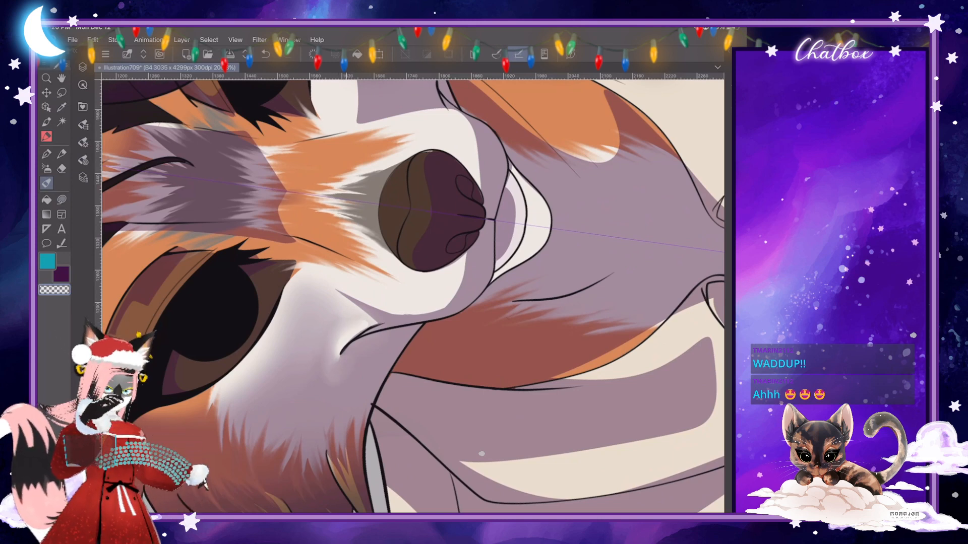
- Set the Skin Brush size to about 54 and blend the shading down the side of the fox's muzzle
left_click_drag(432, 211, 477, 402)
left_click(83, 143)
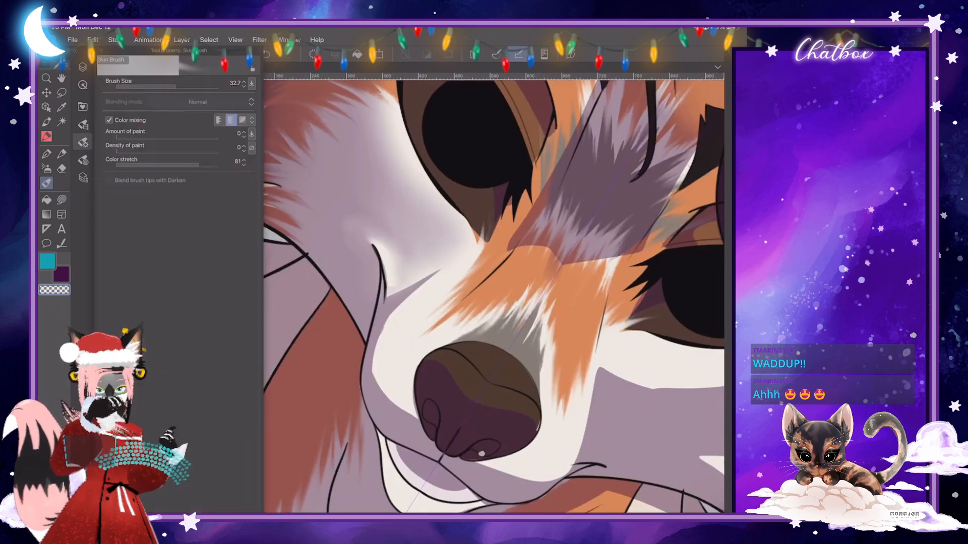
left_click(179, 84)
left_click(83, 142)
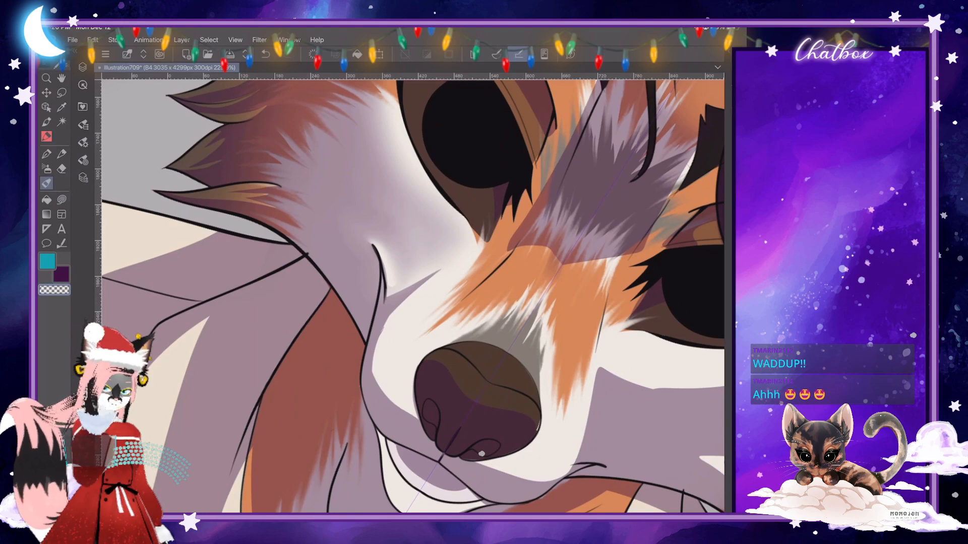
scroll(463, 302, "down", 5)
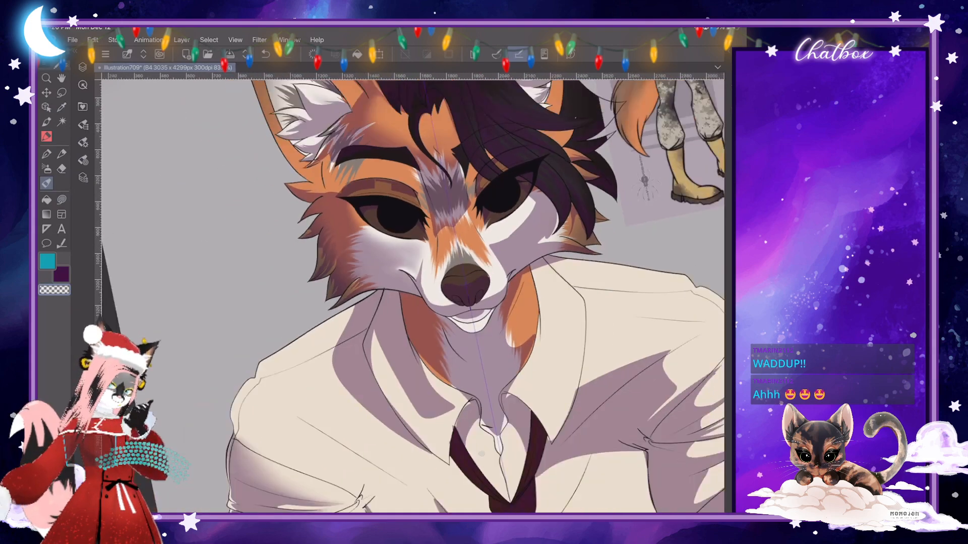
scroll(462, 297, "up", 4)
left_click(83, 143)
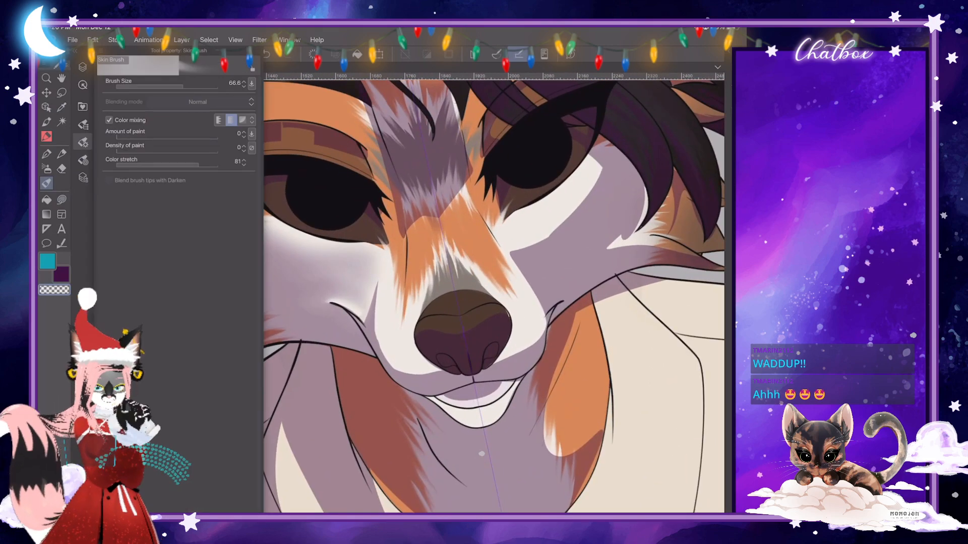
left_click_drag(180, 87, 181, 87)
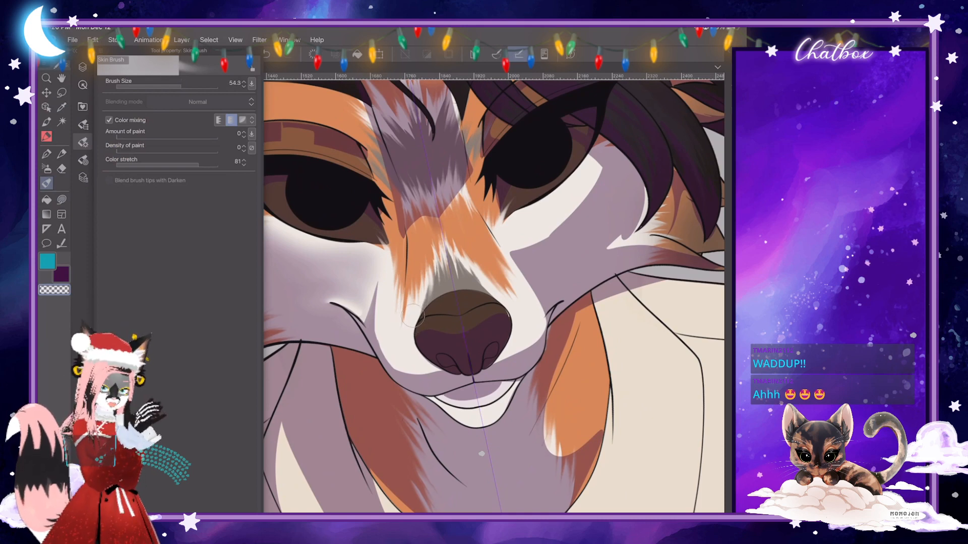
left_click(376, 289)
left_click_drag(376, 288, 382, 353)
left_click_drag(373, 308, 388, 361)
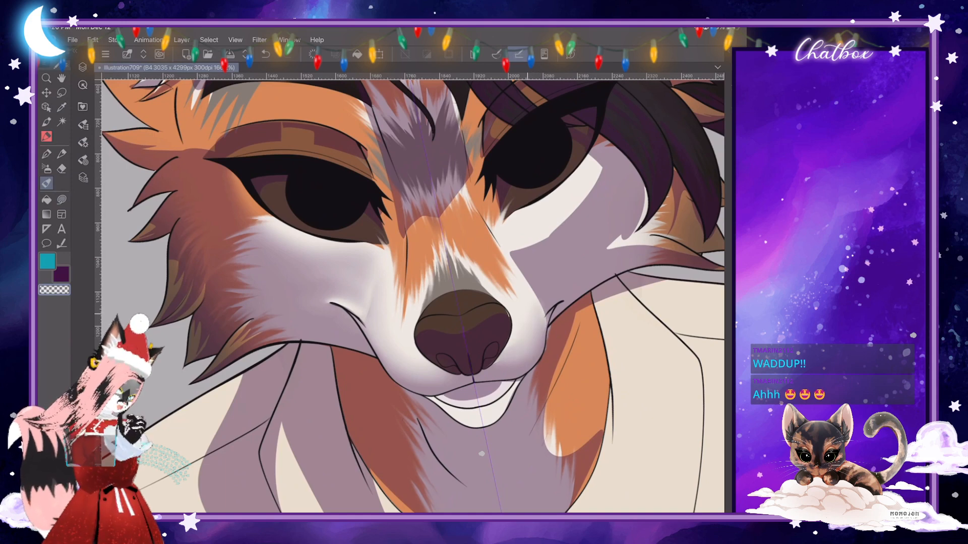
- Blend the hard shadow edge on the cheek below the hair-covered eye toward the muzzle
scroll(414, 297, "down", 5)
scroll(413, 296, "up", 3)
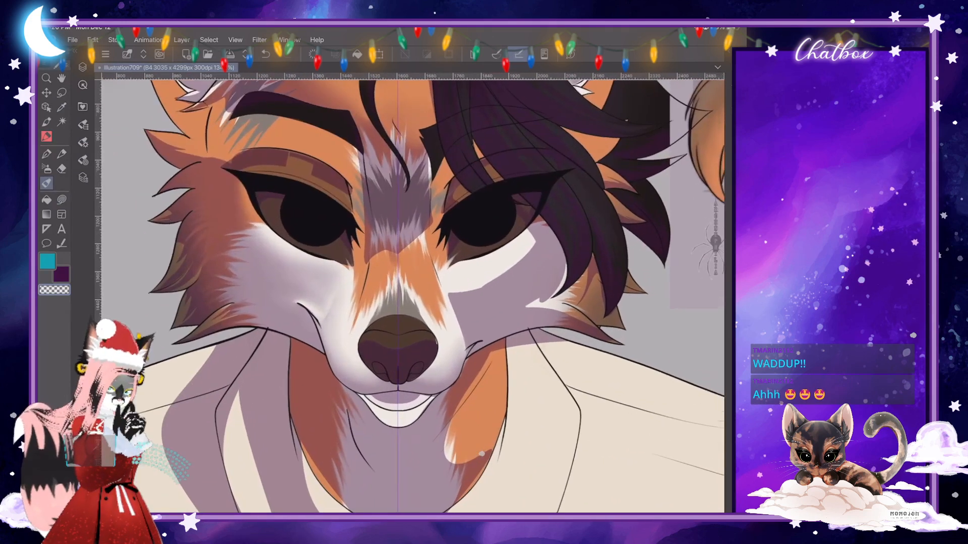
mouse_move(533, 236)
left_mouse_down()
mouse_move(515, 266)
mouse_move(454, 293)
mouse_move(521, 253)
mouse_move(457, 304)
mouse_move(448, 283)
left_mouse_up()
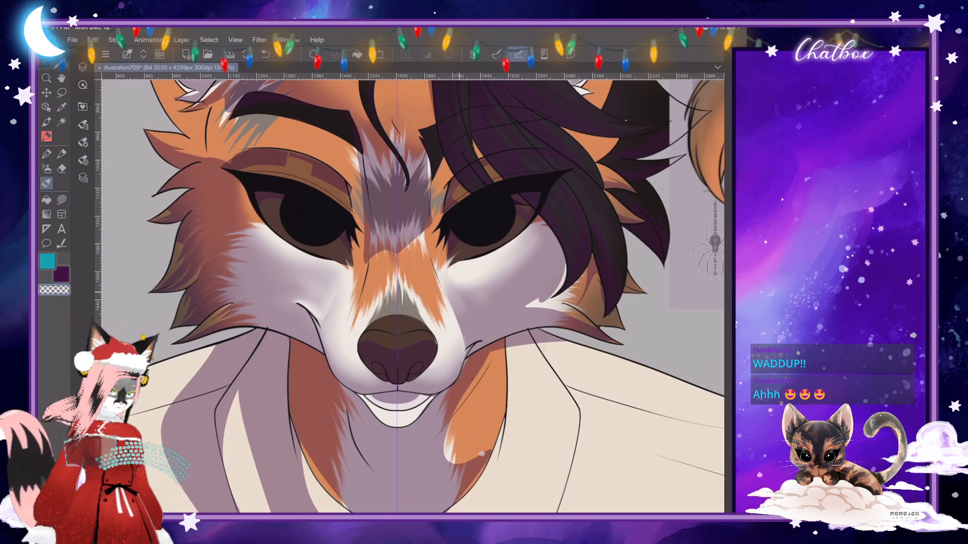
- Set the Skin Brush size to 116.4 and smooth the shading across the hair-side cheek
left_click(83, 142)
left_click_drag(187, 87, 189, 87)
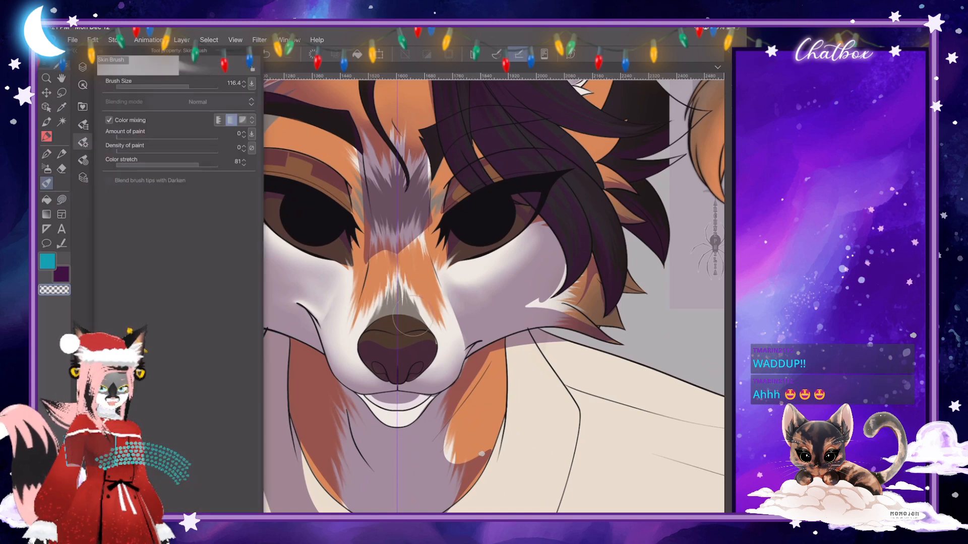
left_click(83, 143)
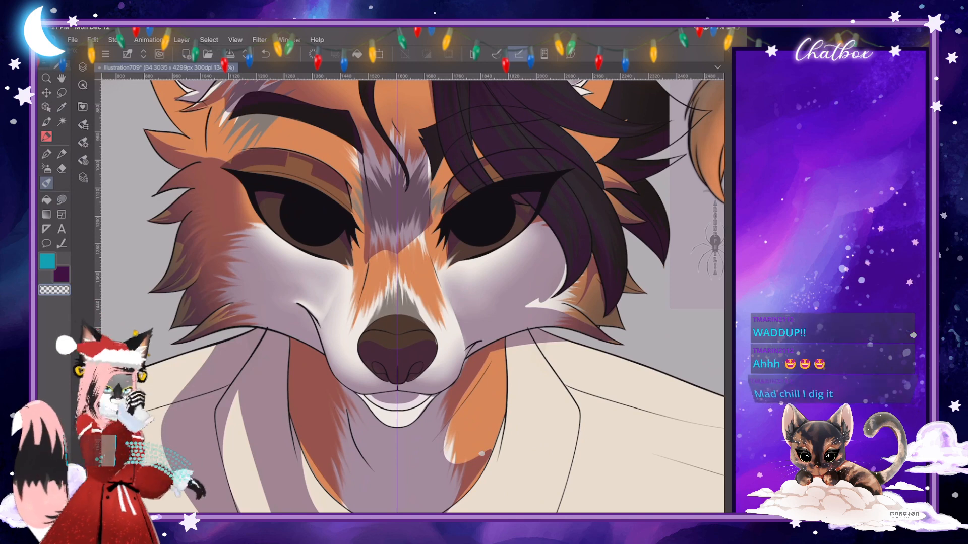
scroll(413, 296, "down", 1)
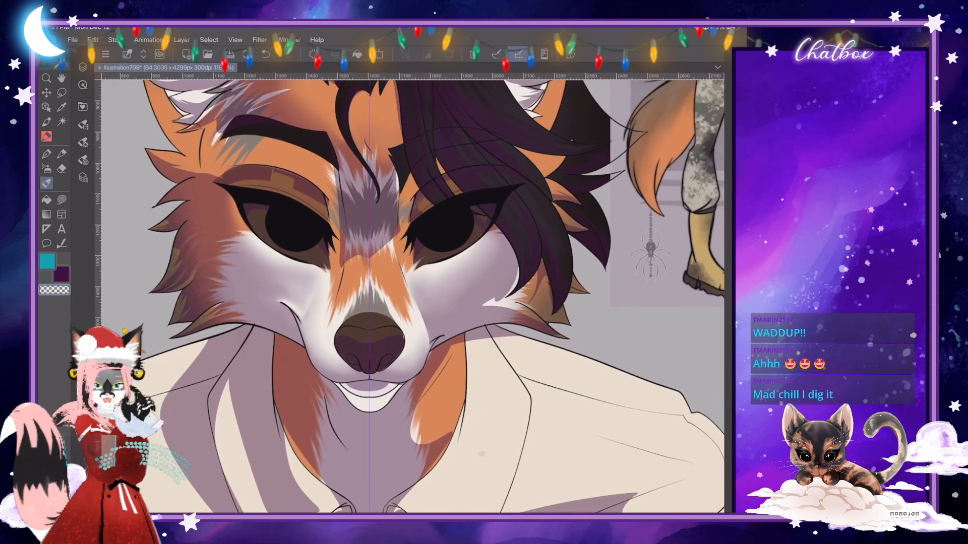
left_click_drag(414, 296, 397, 313)
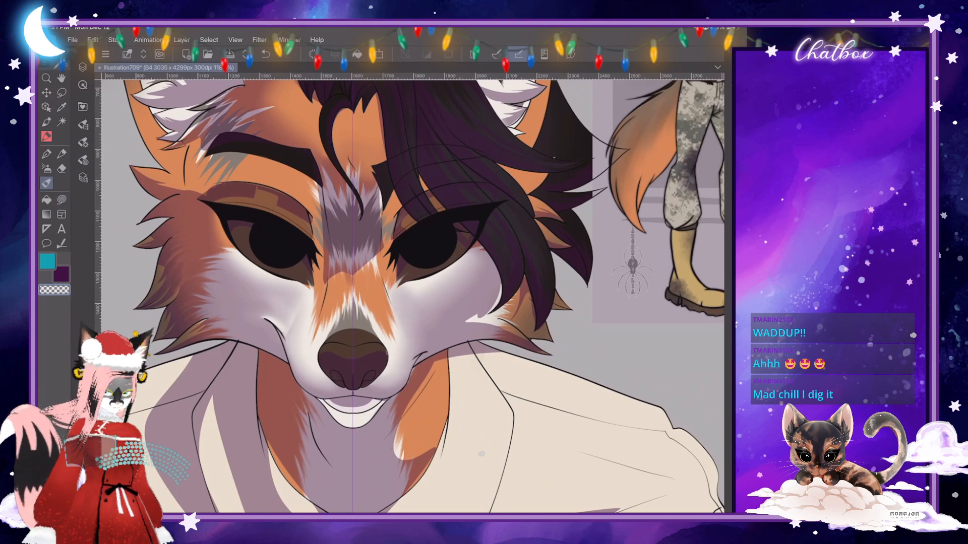
- Add a light highlight on the cheek beside the muzzle and blend it with the Skin Brush at size 70.0
key("j")
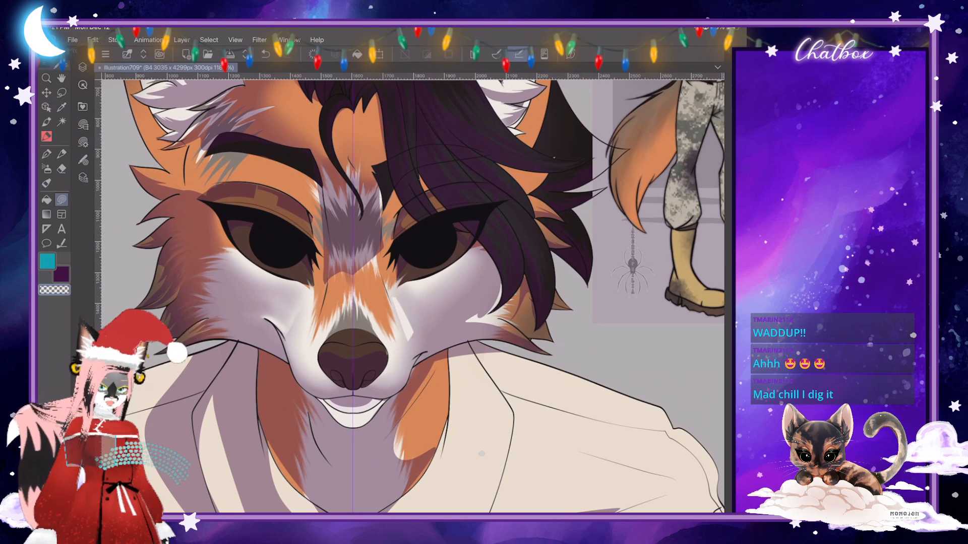
key("b")
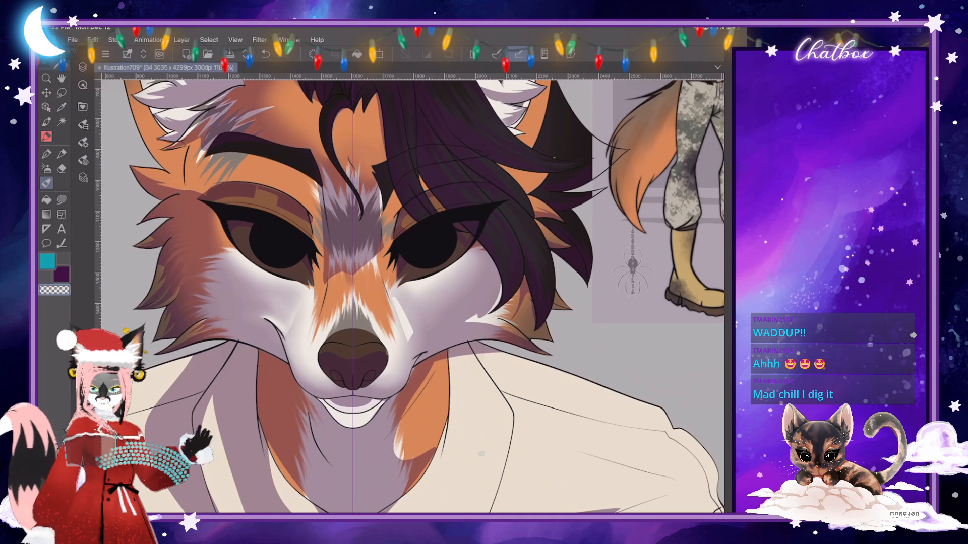
left_click(83, 142)
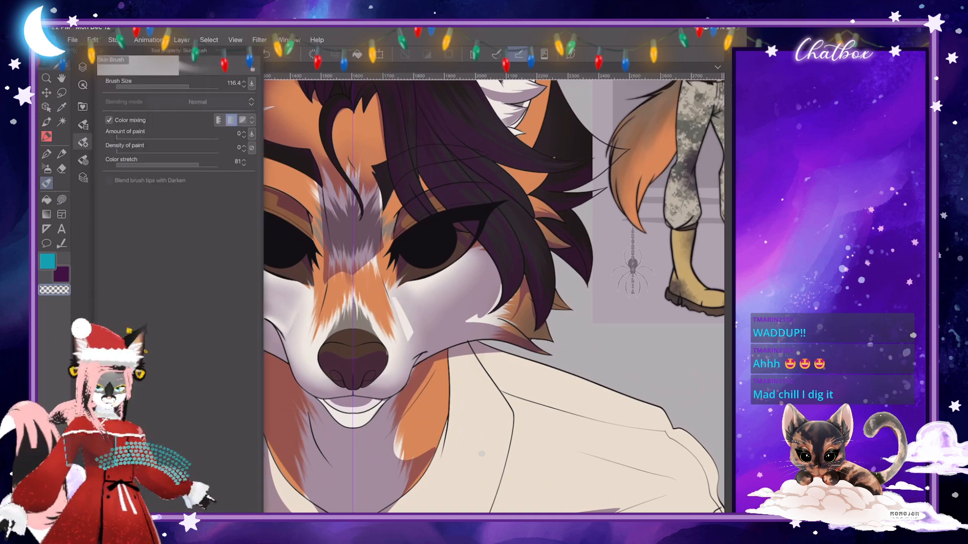
left_click(413, 317)
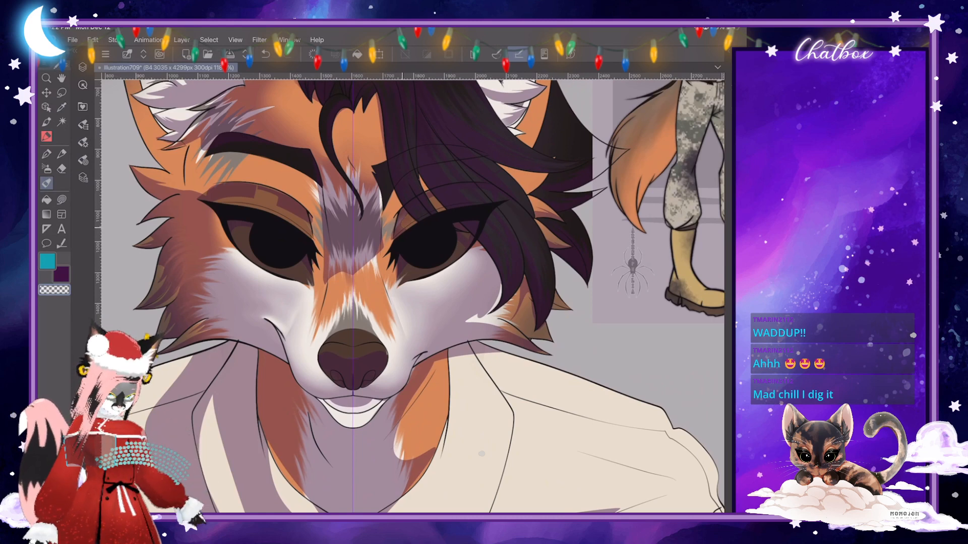
- Blend the blocky shadows on the upper eyelids into a smooth gradient with the Skin Brush
left_click(84, 143)
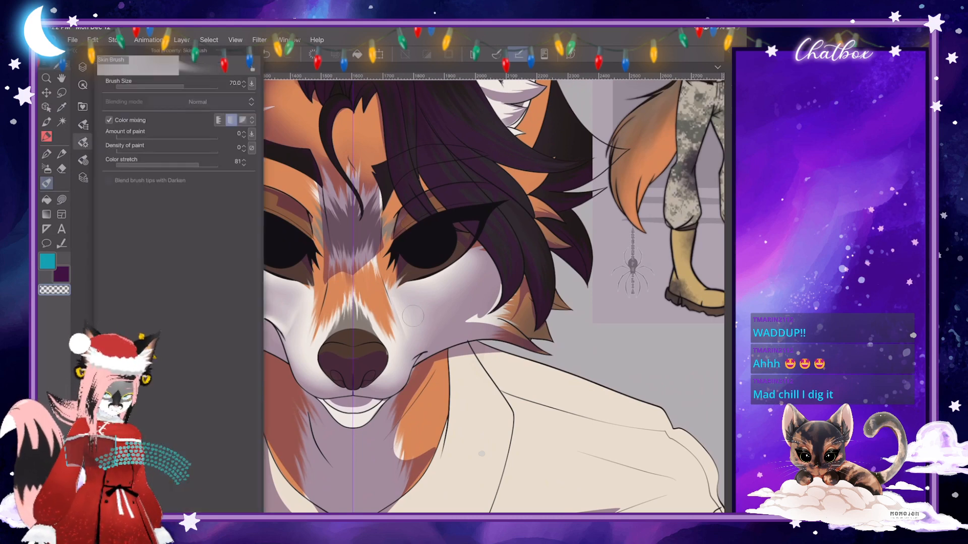
left_click(414, 316)
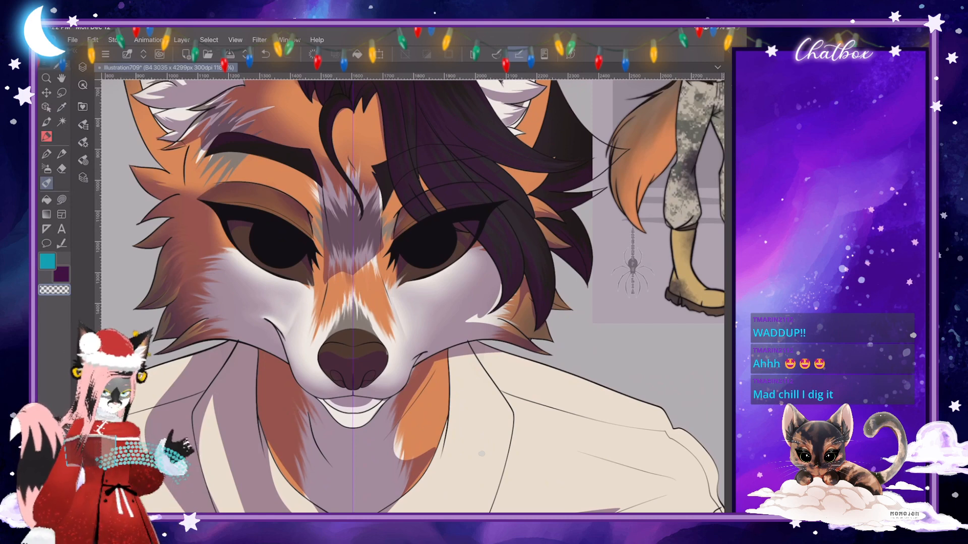
scroll(374, 307, "down", 3)
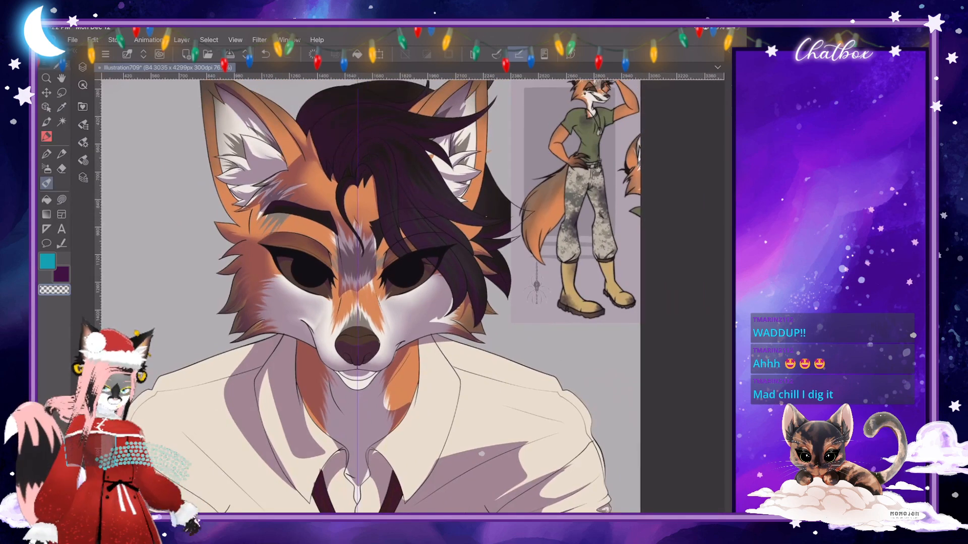
- Lighten the shading over the grey marking between the eyes and touch up the shading around the eyebrow
scroll(384, 296, "up", 2)
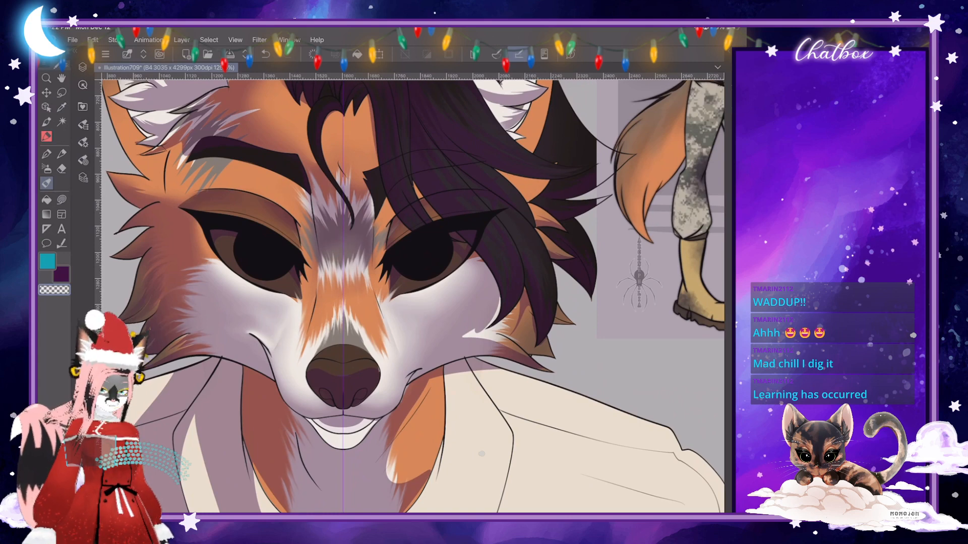
key("j")
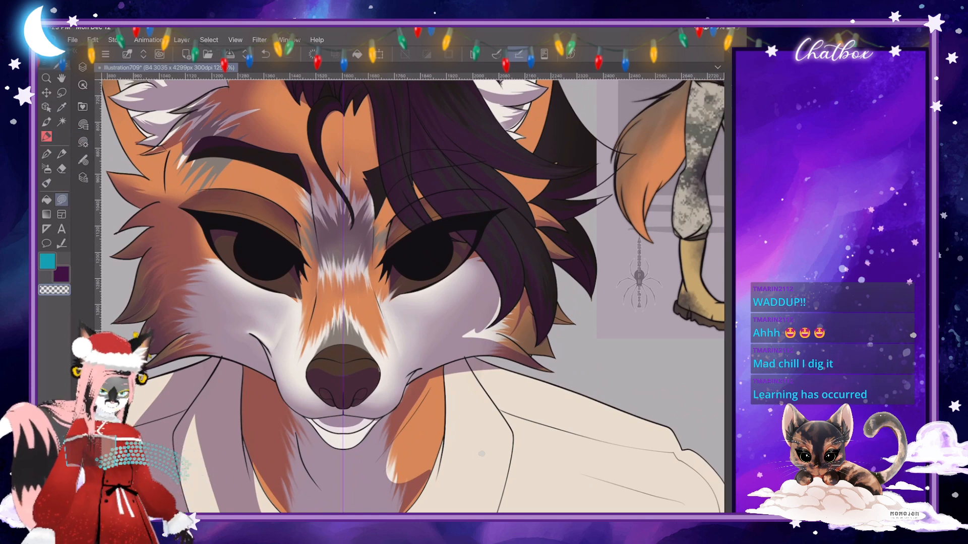
key("b")
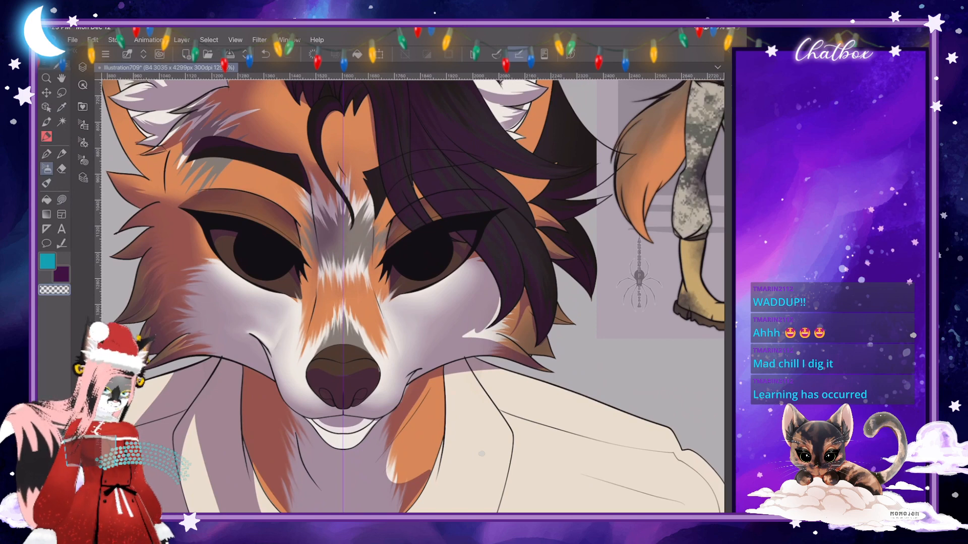
key("j")
key("x")
scroll(414, 297, "down", 1)
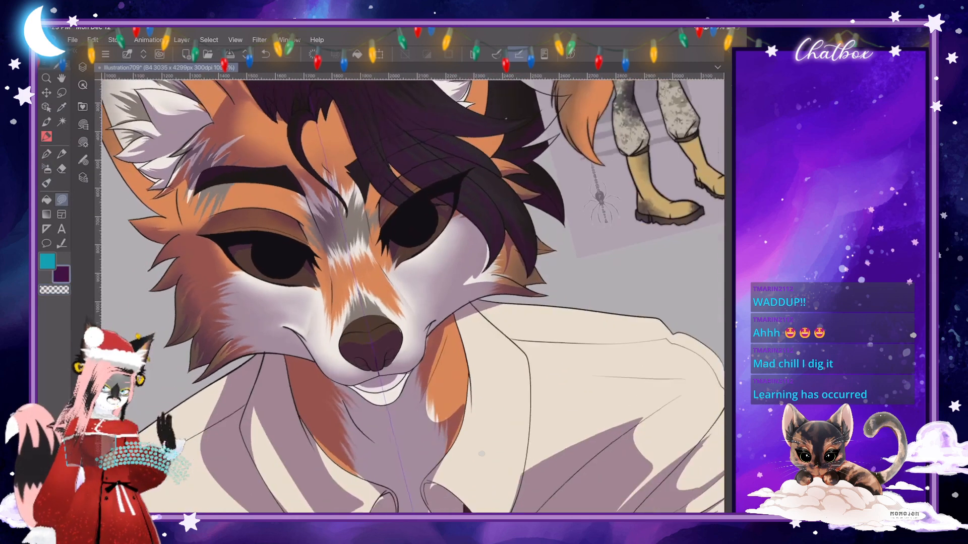
mouse_move(233, 181)
left_mouse_down()
mouse_move(225, 192)
mouse_move(241, 206)
mouse_move(184, 231)
mouse_move(178, 185)
mouse_move(186, 171)
mouse_move(197, 177)
left_mouse_up()
scroll(413, 297, "down", 3)
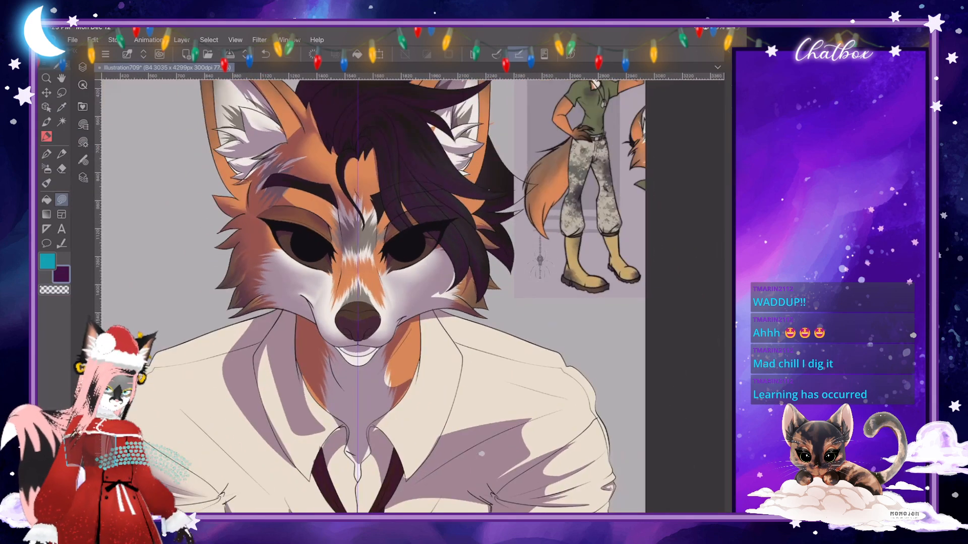
- Return to the Skin Brush, unclip Layer 8 from the layer below, and hide Folder 3 to isolate the shading
left_click(47, 183)
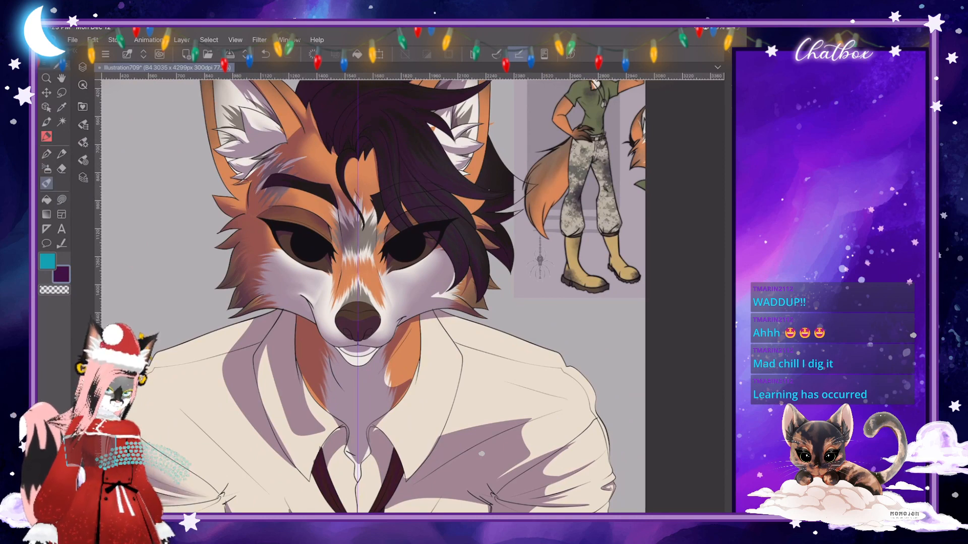
scroll(413, 270, "down", 5)
scroll(429, 272, "up", 3)
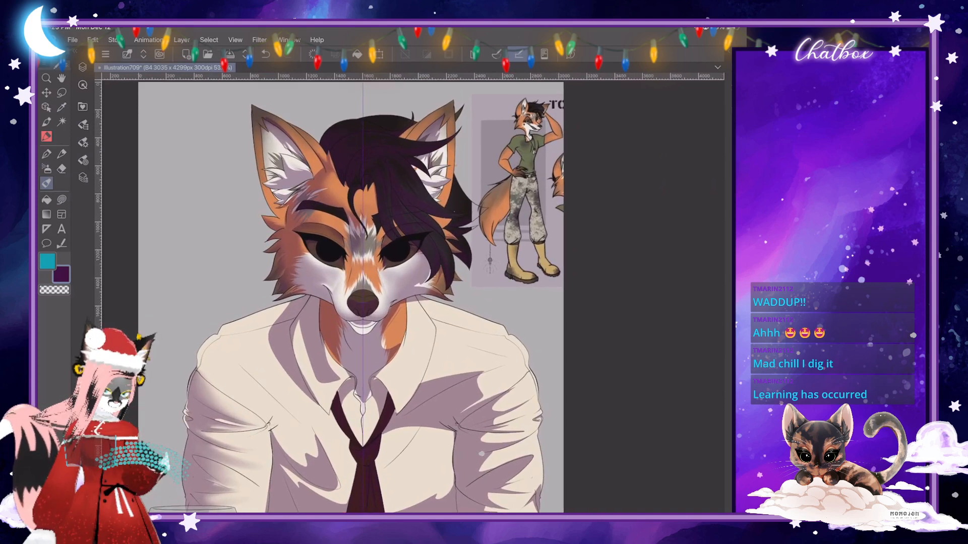
left_click(82, 67)
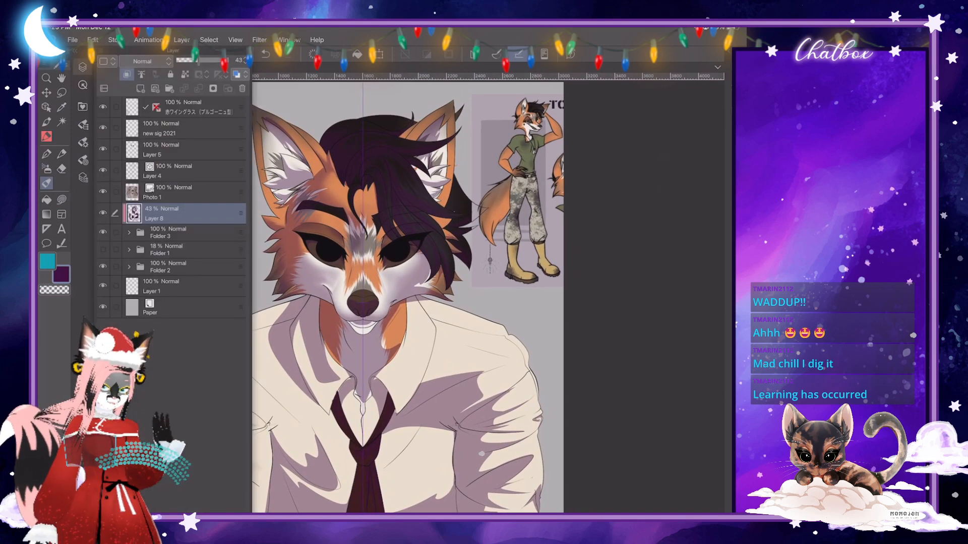
left_click(127, 75)
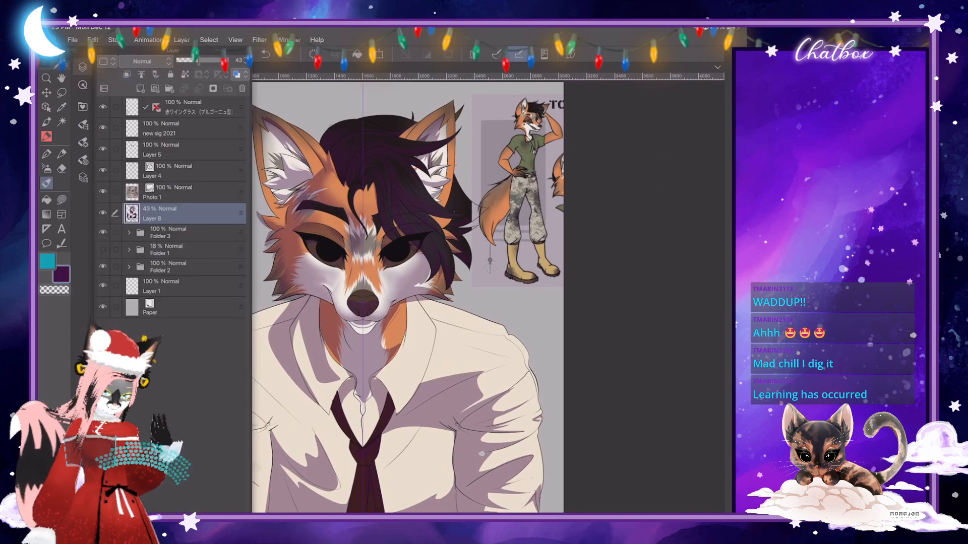
left_click(103, 233)
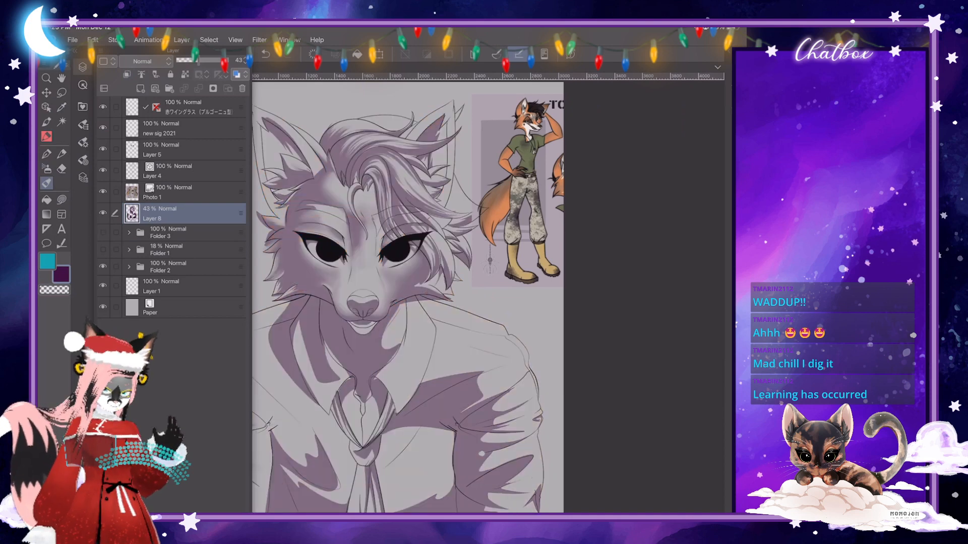
left_click(83, 67)
- Smooth the isolated shading along the brow above the fox's uncovered eye, and return to the Skin Brush
scroll(386, 211, "up", 4)
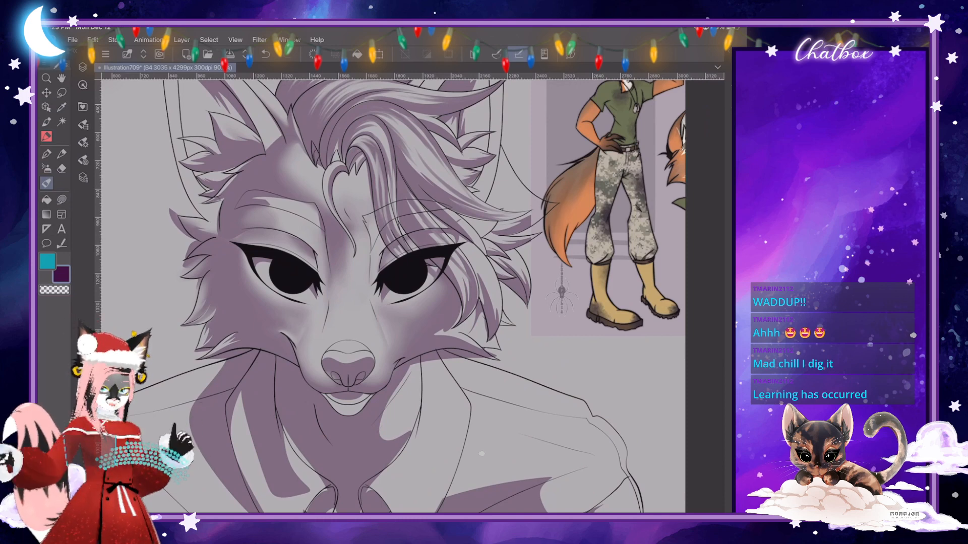
scroll(413, 296, "down", 1)
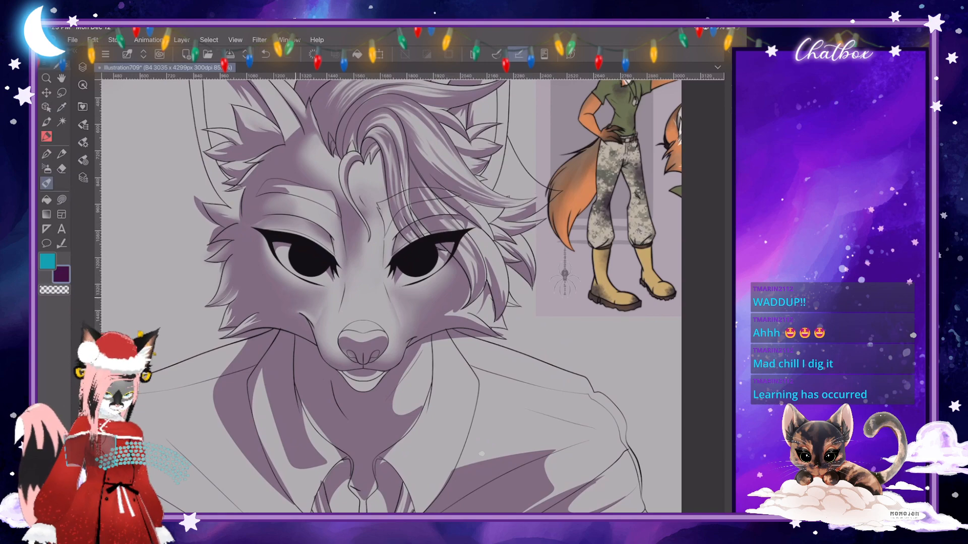
scroll(413, 297, "down", 3)
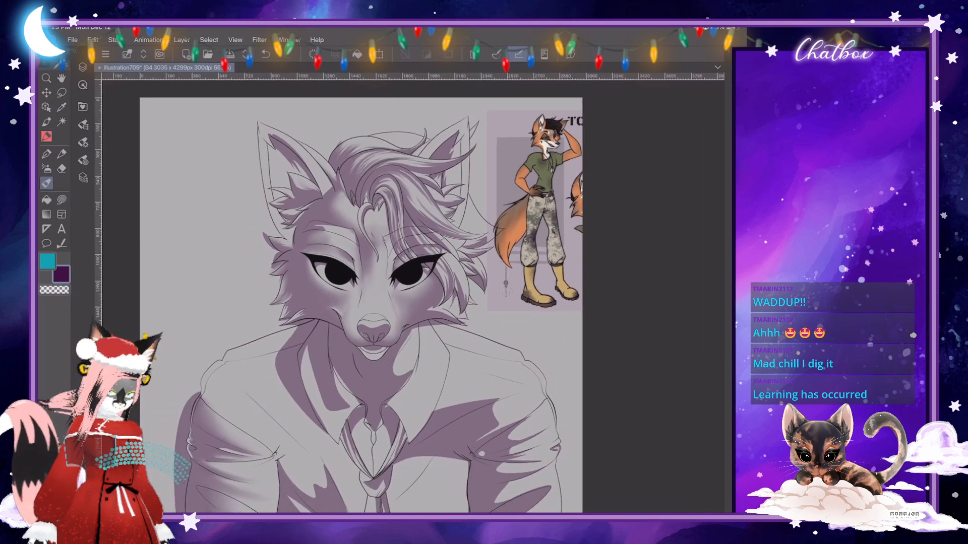
scroll(414, 296, "up", 5)
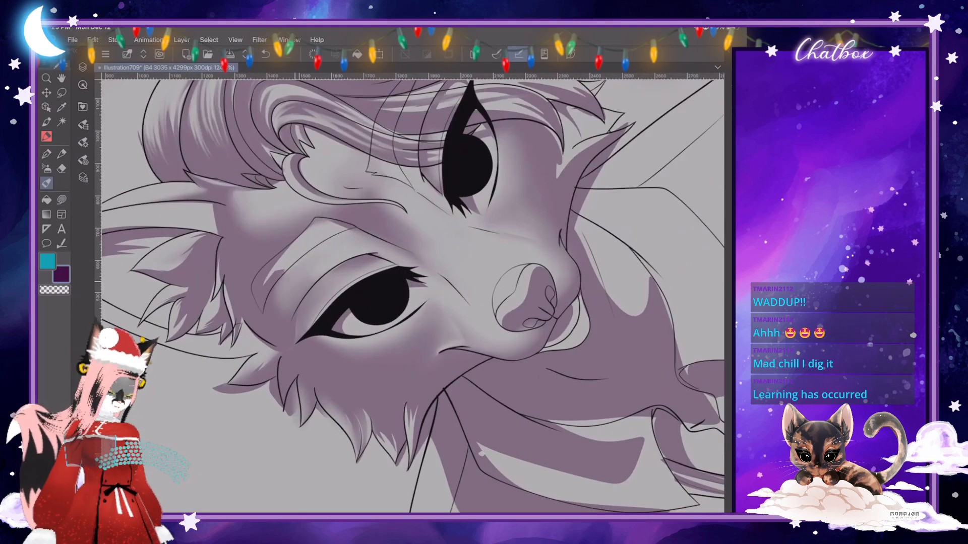
key("j")
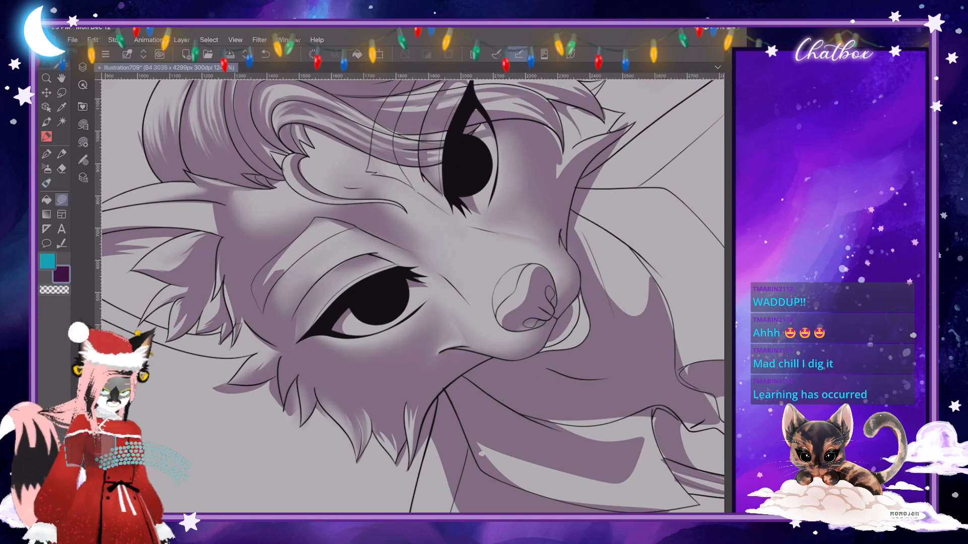
mouse_move(371, 247)
left_mouse_down()
mouse_move(402, 244)
mouse_move(357, 226)
mouse_move(309, 248)
mouse_move(341, 253)
mouse_move(329, 265)
mouse_move(311, 254)
left_mouse_up()
key("j")
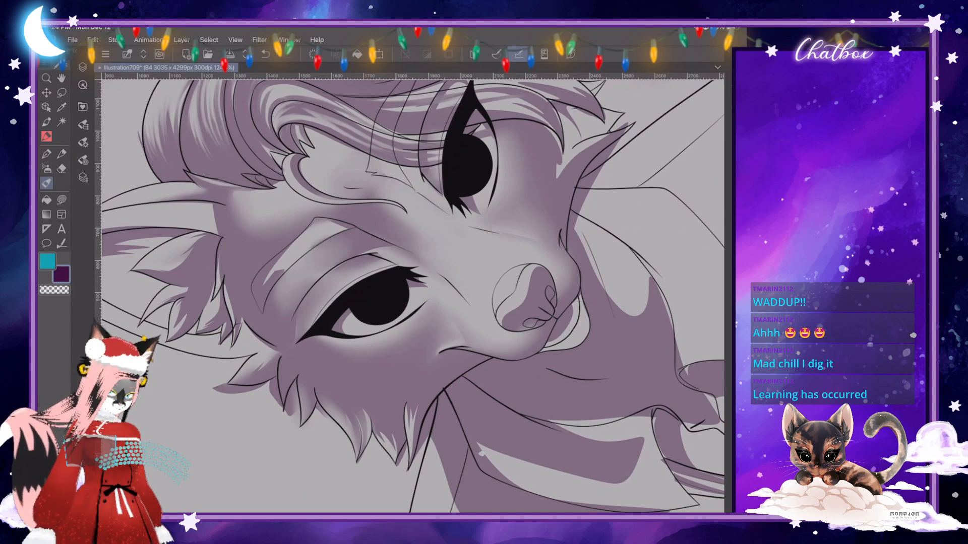
- Smooth the brow shading above the fox's uncovered eye and refine its shadow edge with a lasso fill
left_click_drag(280, 306, 292, 275)
key("u")
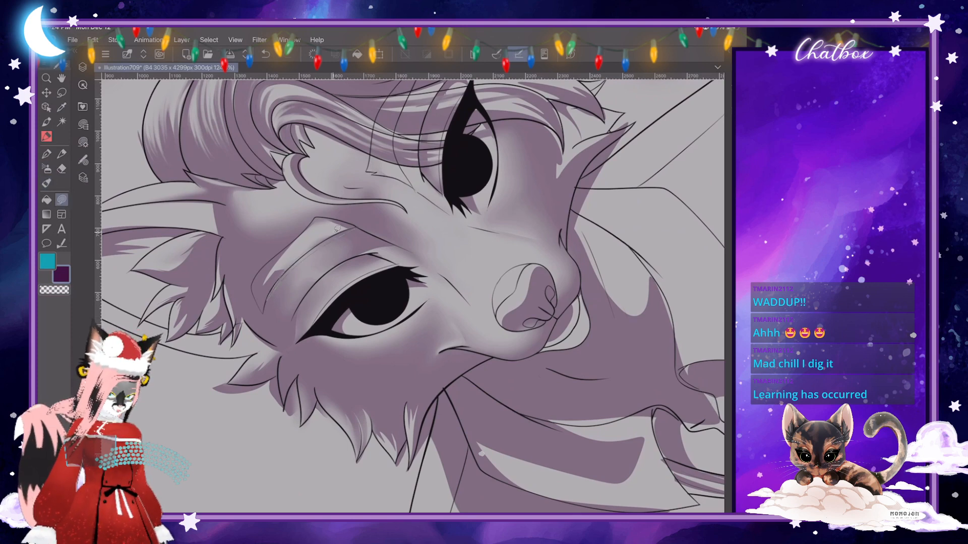
left_click_drag(349, 229, 268, 299)
key("j")
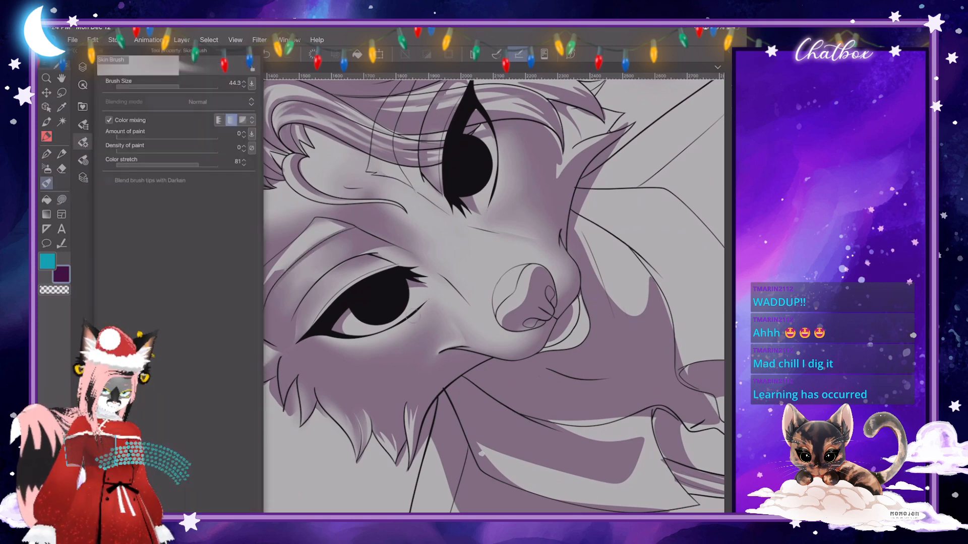
left_click(413, 316)
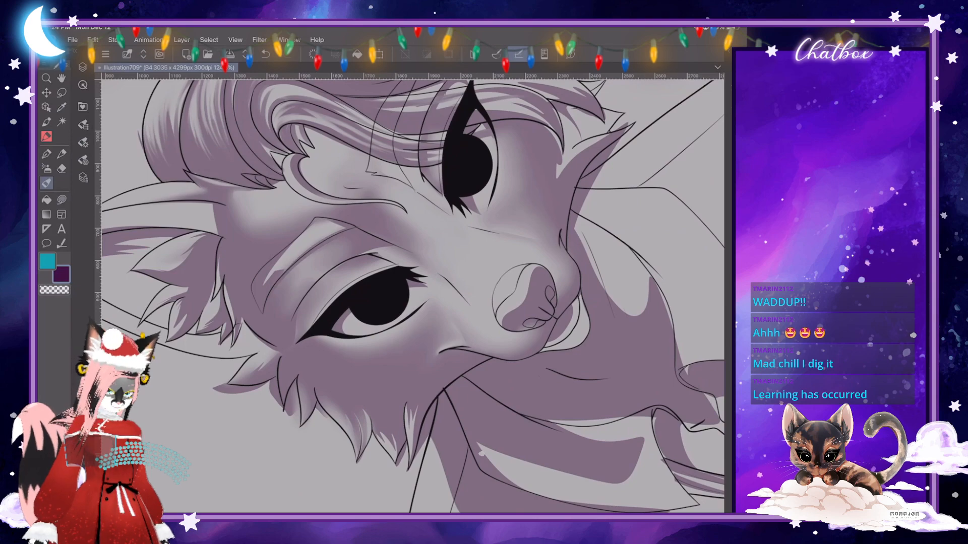
scroll(413, 296, "down", 5)
scroll(413, 297, "up", 3)
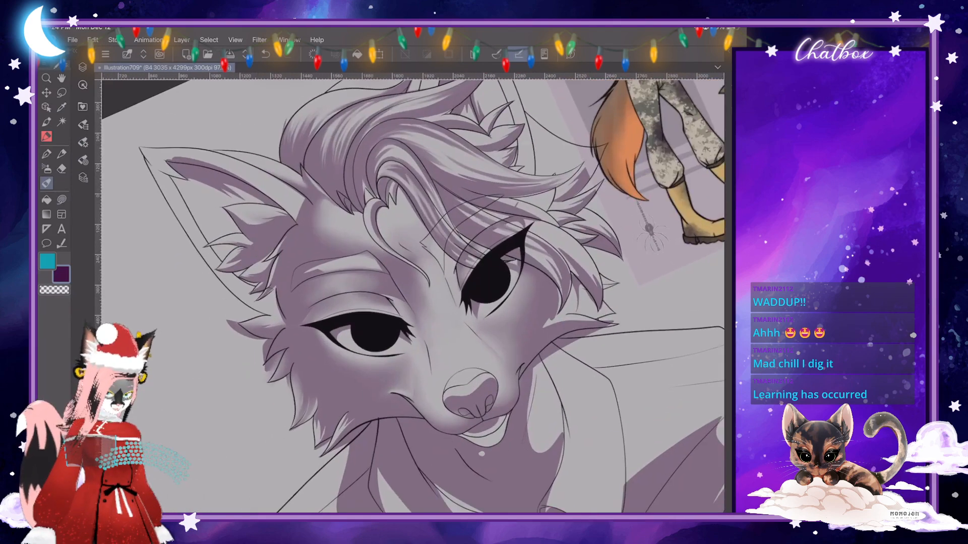
- Set the Skin Brush size to 20.7 and blend the fine shading along the brow above the uncovered eye
scroll(412, 296, "up", 2)
left_click(83, 143)
left_click_drag(176, 84, 171, 84)
left_click(415, 317)
left_click(83, 143)
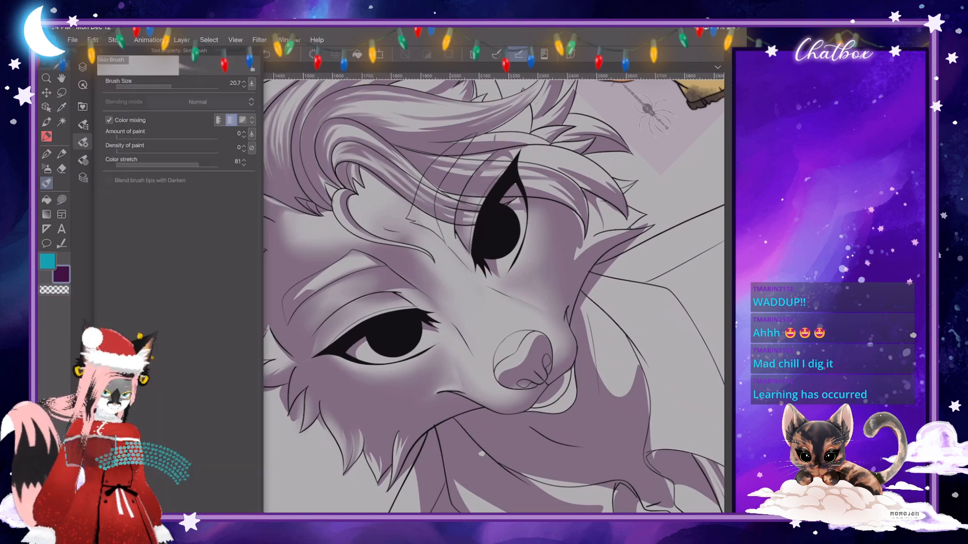
left_click(413, 316)
mouse_move(312, 290)
left_mouse_down()
mouse_move(294, 303)
mouse_move(306, 297)
left_mouse_up()
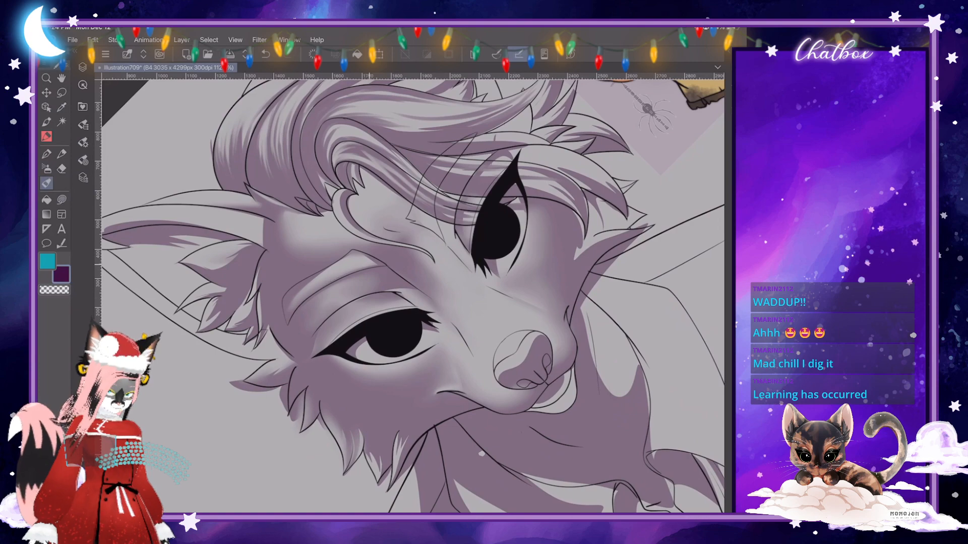
left_click_drag(369, 264, 372, 260)
- Touch up the shadow around the nostril on the fox's nose with a lasso fill
scroll(398, 271, "down", 5)
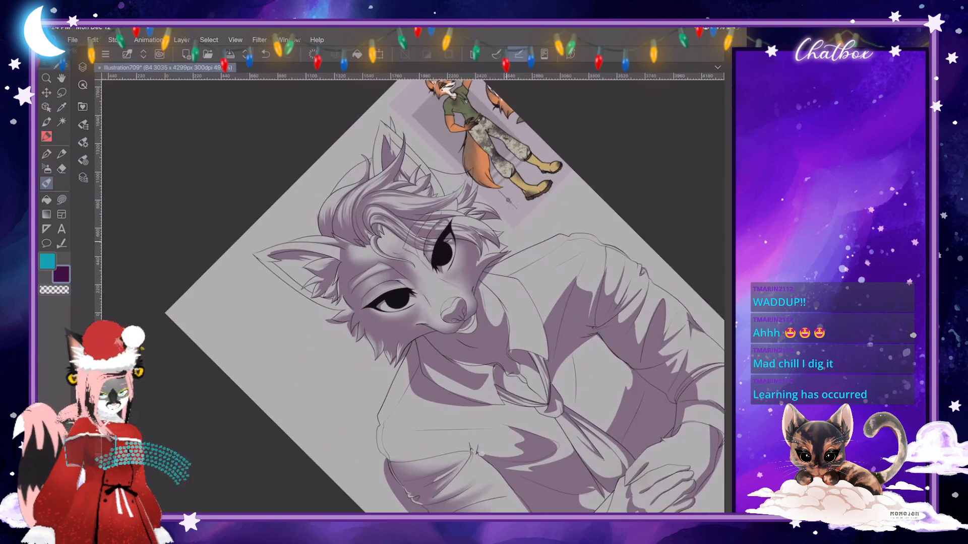
scroll(413, 296, "up", 4)
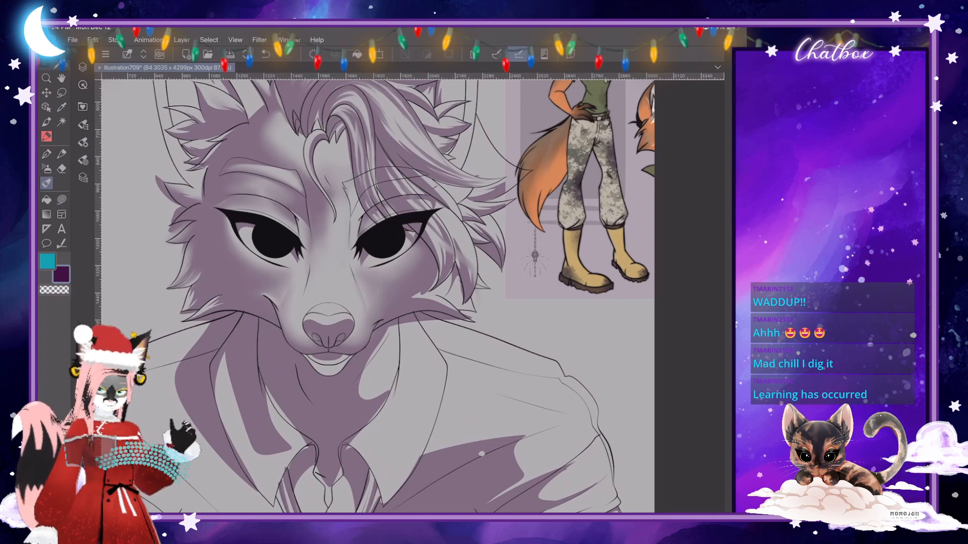
scroll(353, 306, "up", 5)
key("j")
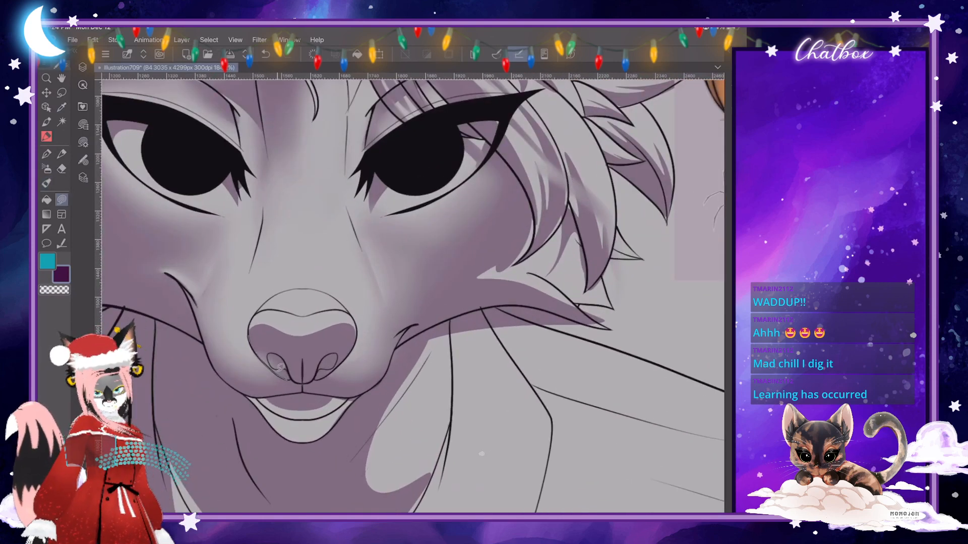
left_click_drag(280, 368, 270, 359)
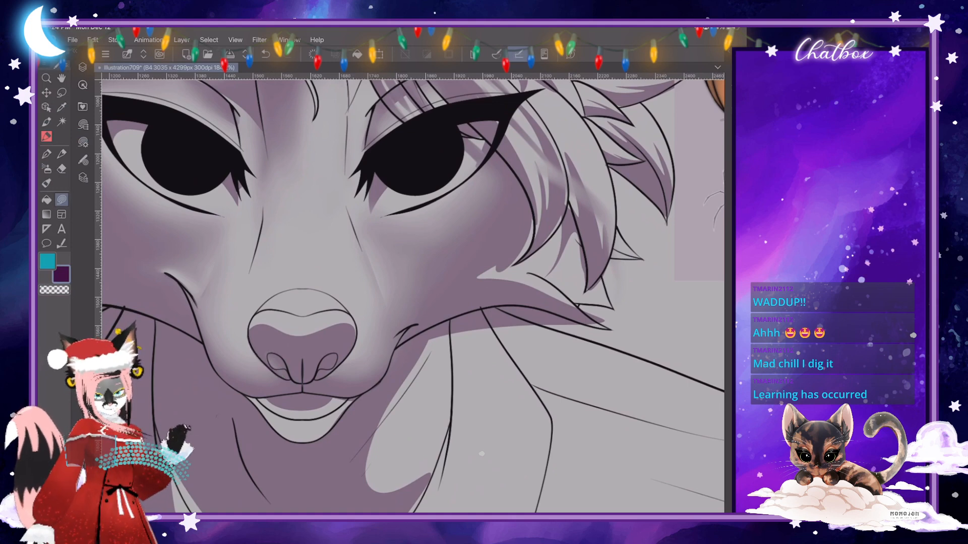
- Blend the hard shadow edge across the front of the nose with a smaller Skin Brush
key("b")
left_click(83, 143)
left_click(182, 87)
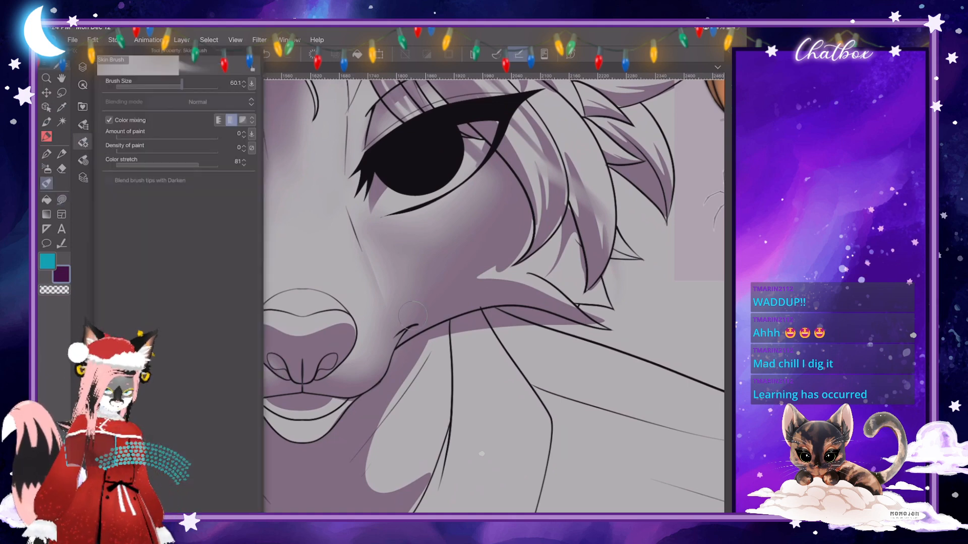
left_click_drag(182, 86, 178, 87)
left_click(84, 142)
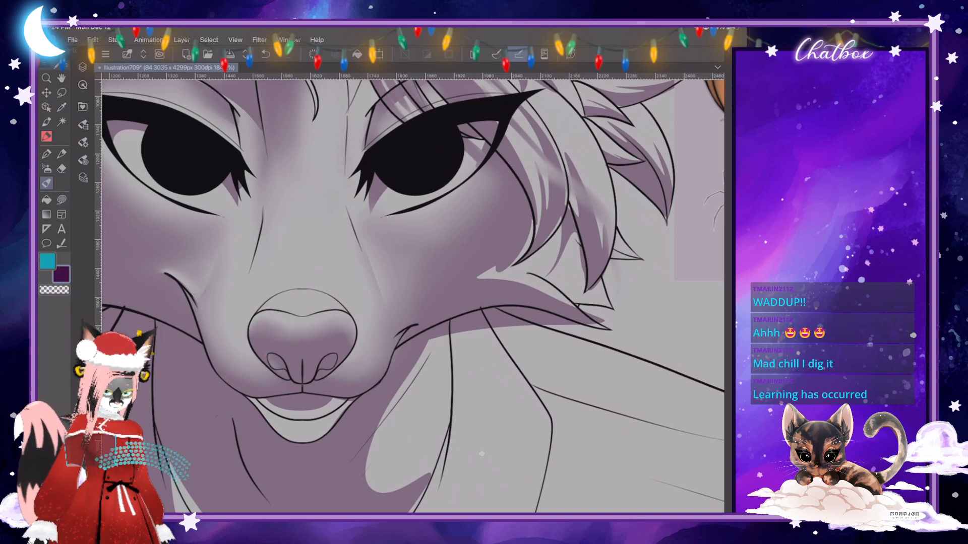
- Fill the upper plane of the fox's nose with the purple shadow using a lasso fill
key("j")
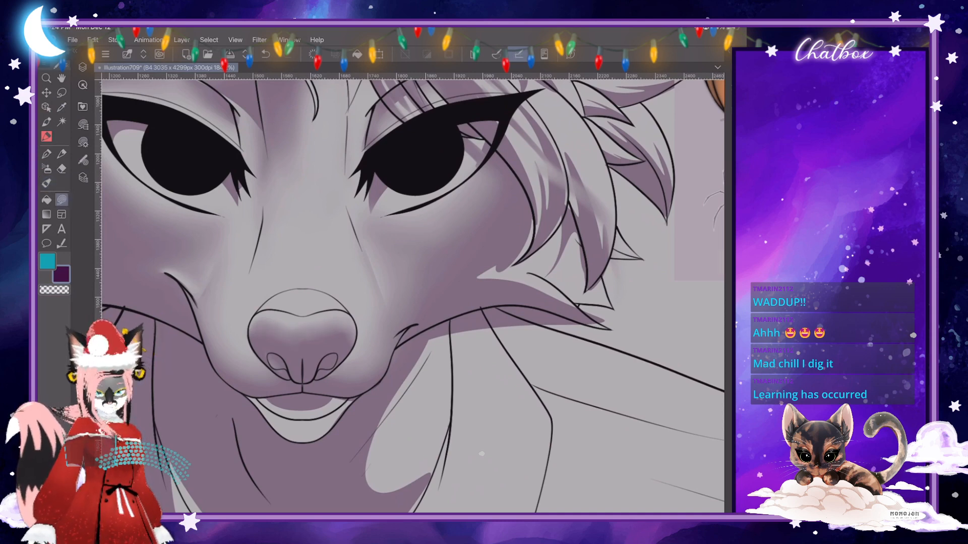
left_click_drag(302, 332, 332, 342)
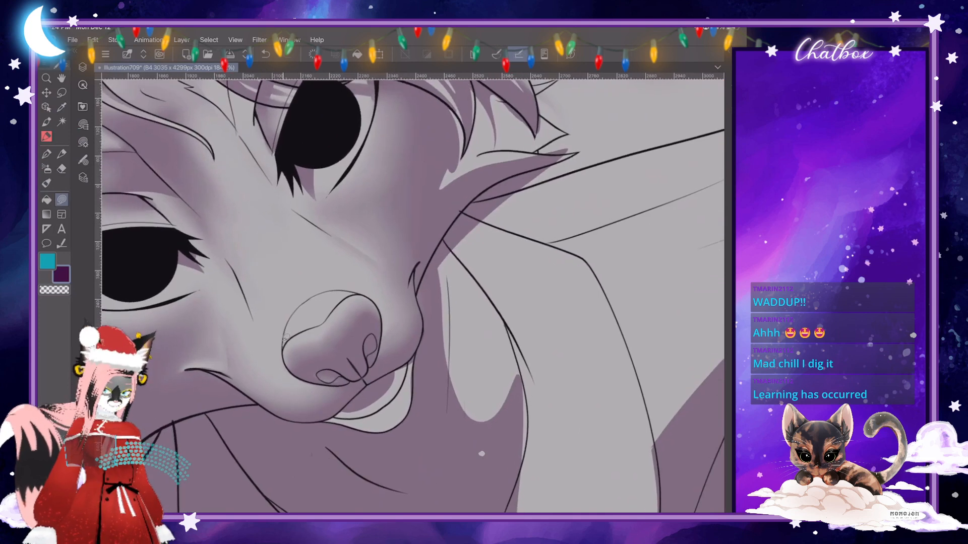
left_click_drag(349, 290, 329, 289)
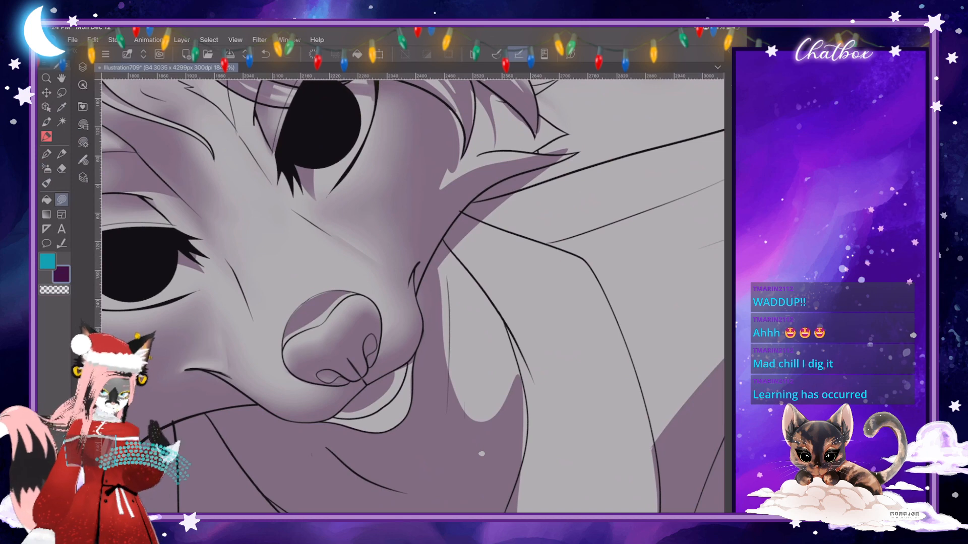
- Blend the shadow on the upper plane of the nose into a soft gradient with the Skin Brush at size 38.1
left_click(46, 184)
left_click(83, 142)
left_click_drag(177, 87, 178, 87)
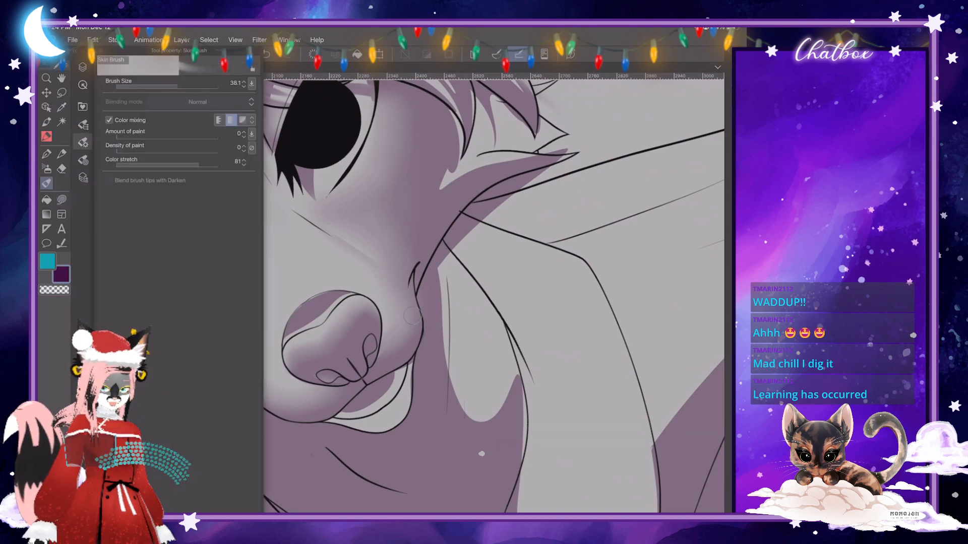
left_click(83, 142)
left_click_drag(287, 335, 343, 295)
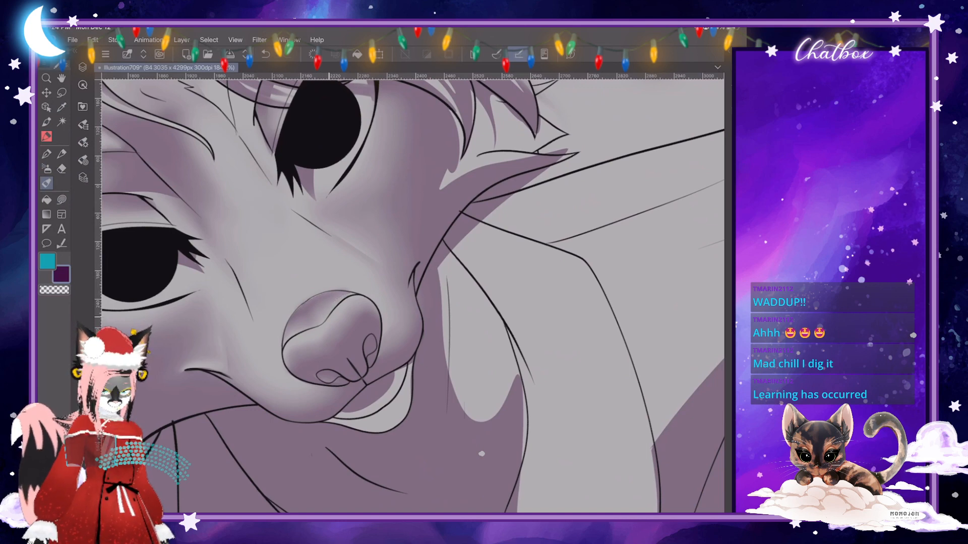
- Examine the blended face shading up close and against the whole portrait
scroll(413, 296, "down", 5)
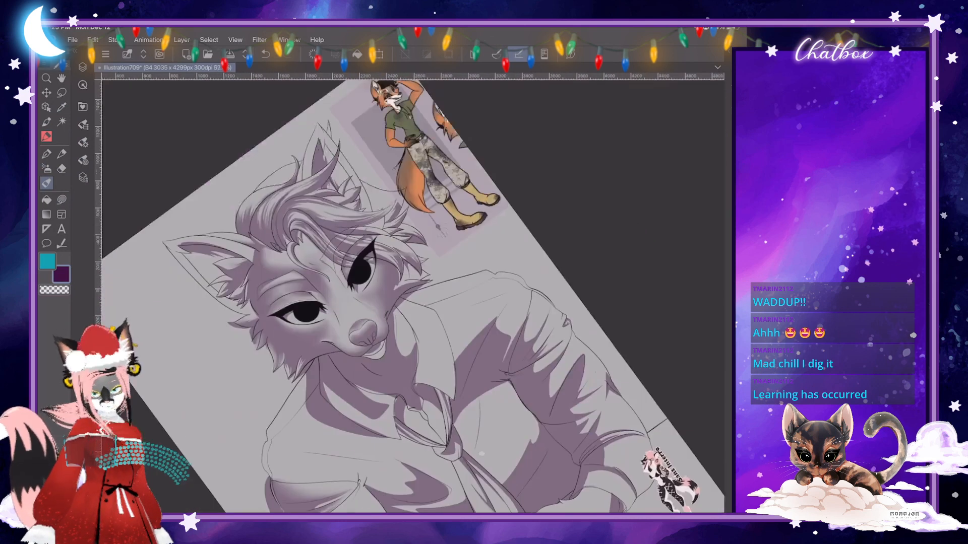
scroll(413, 296, "up", 3)
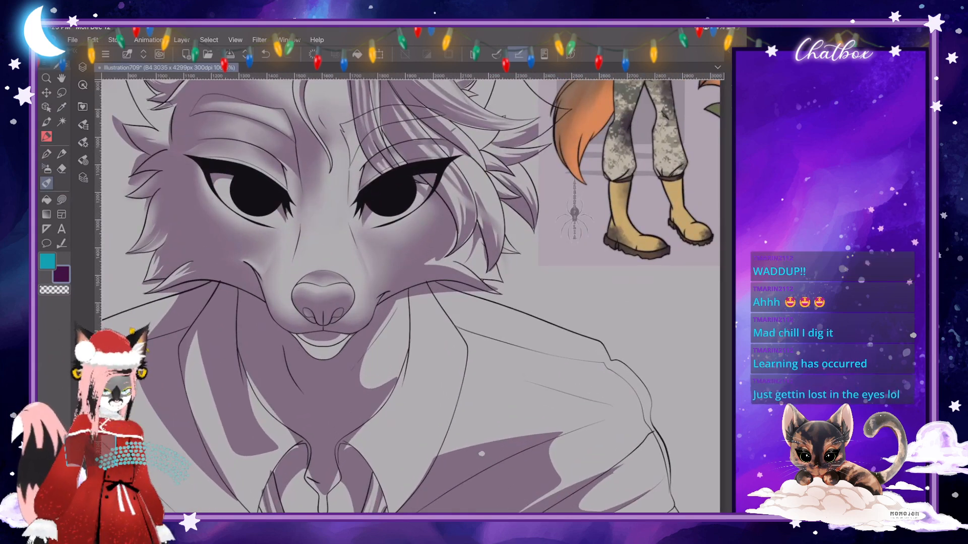
scroll(414, 296, "up", 3)
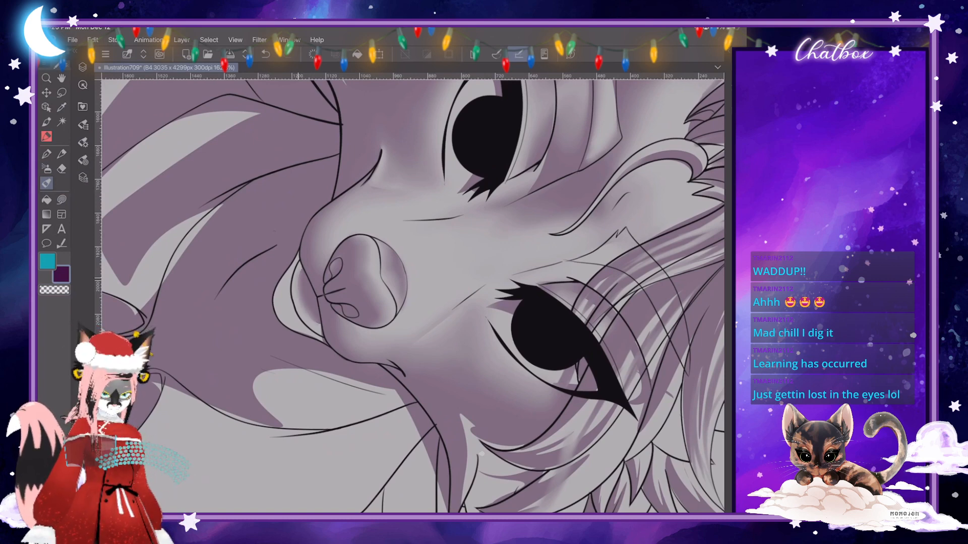
scroll(414, 297, "down", 5)
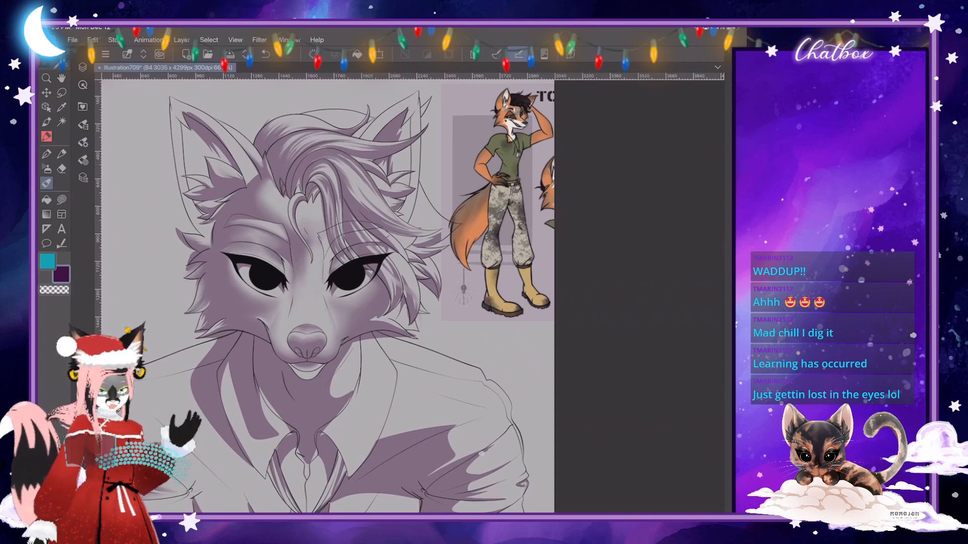
scroll(368, 214, "down", 1)
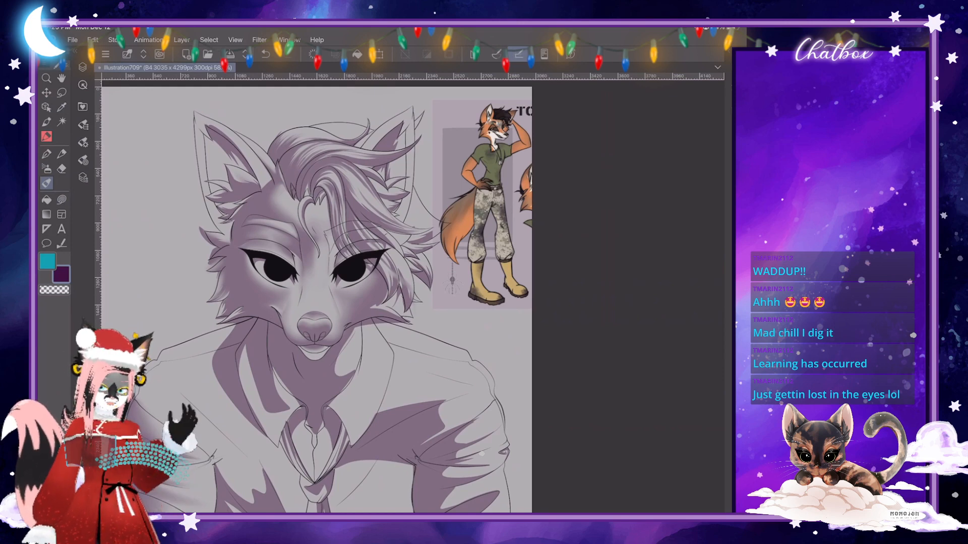
scroll(318, 298, "down", 2)
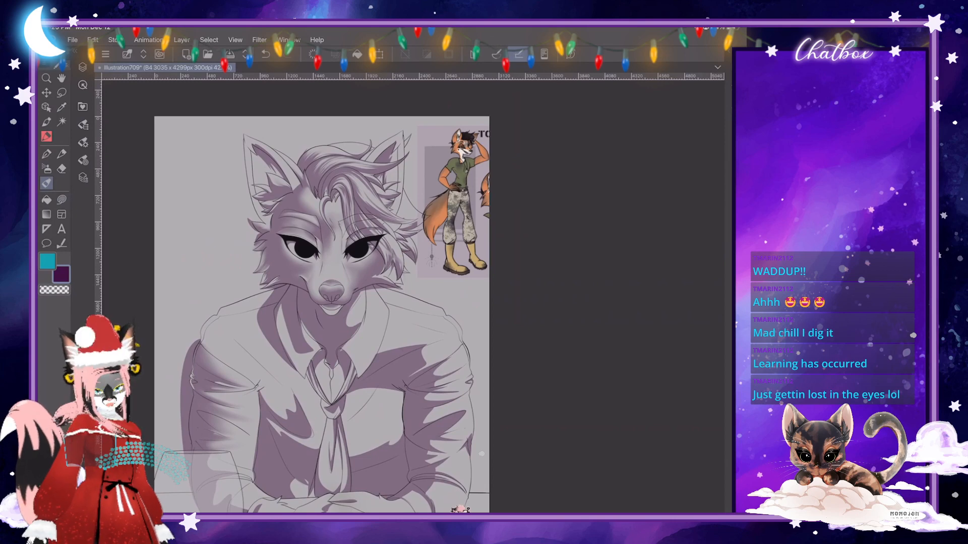
scroll(333, 313, "up", 3)
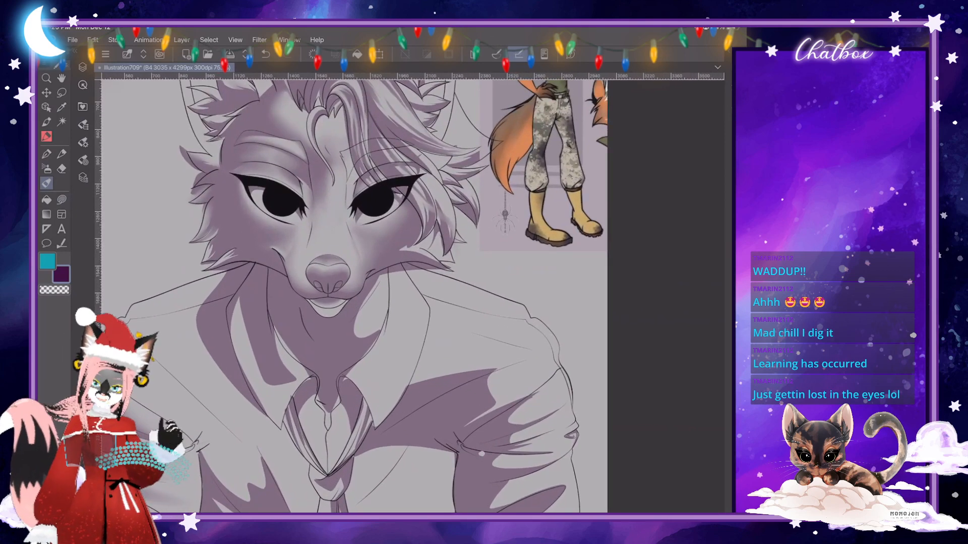
scroll(353, 298, "down", 3)
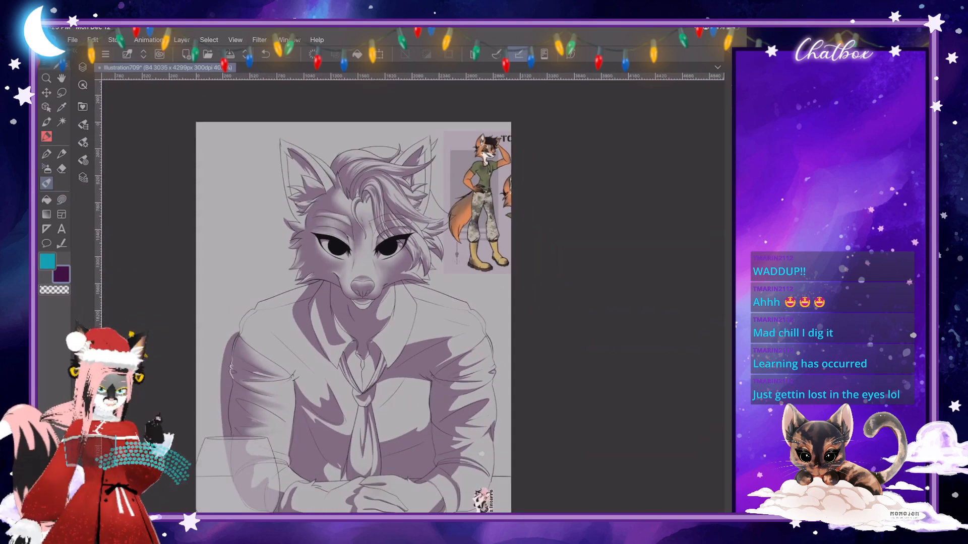
scroll(353, 297, "up", 2)
scroll(353, 297, "up", 1)
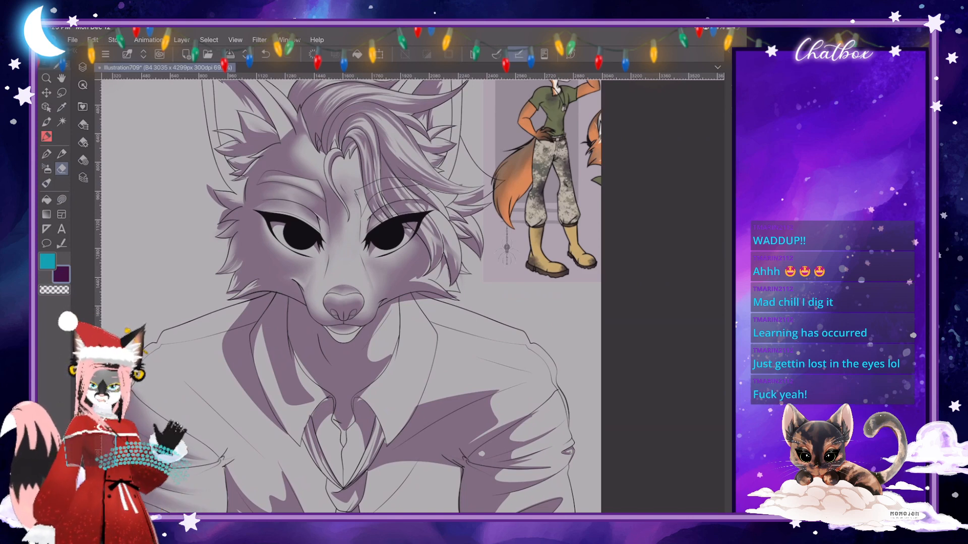
scroll(348, 297, "down", 2)
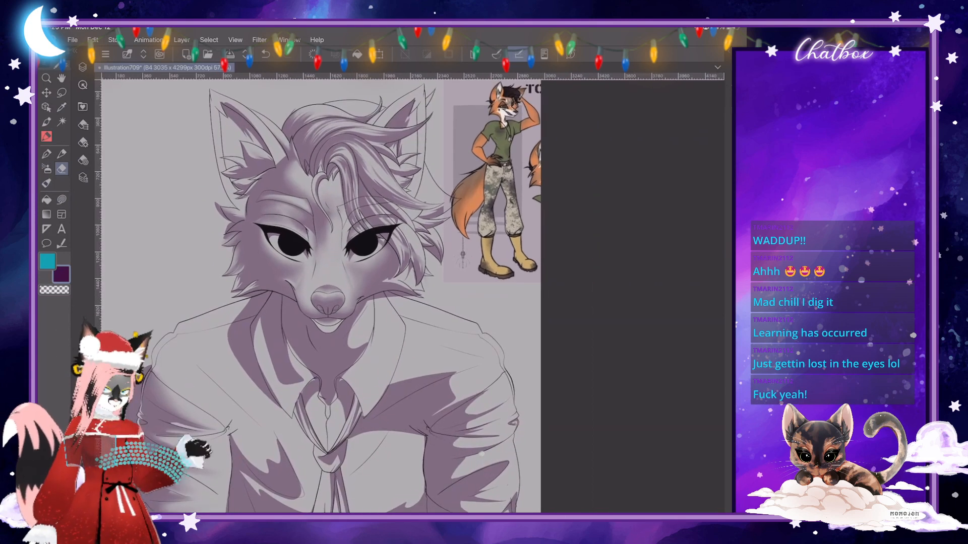
scroll(348, 297, "up", 2)
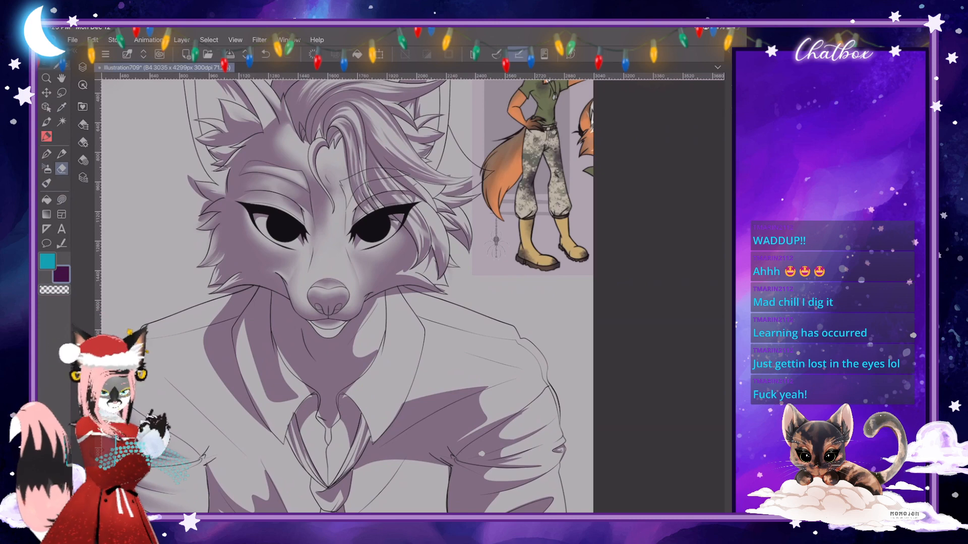
scroll(348, 297, "up", 2)
- Blend the shadows on the fox's shirt with the Skin Brush at size 73.7
scroll(348, 298, "down", 1)
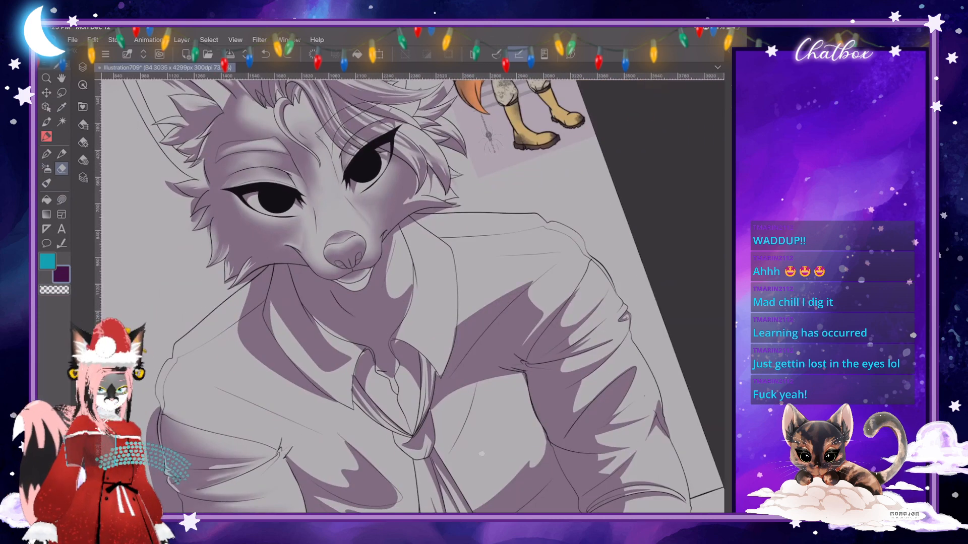
left_click(46, 184)
left_click(83, 143)
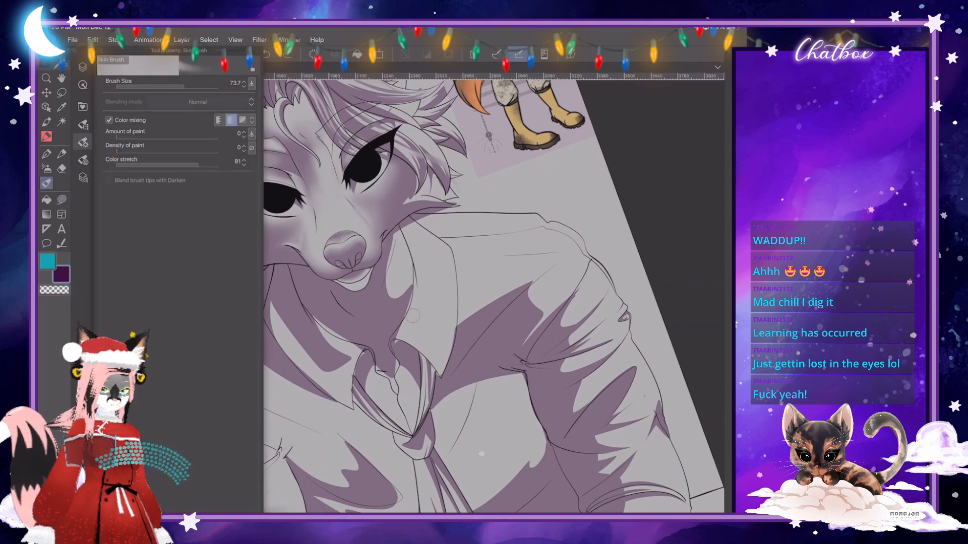
left_click(83, 142)
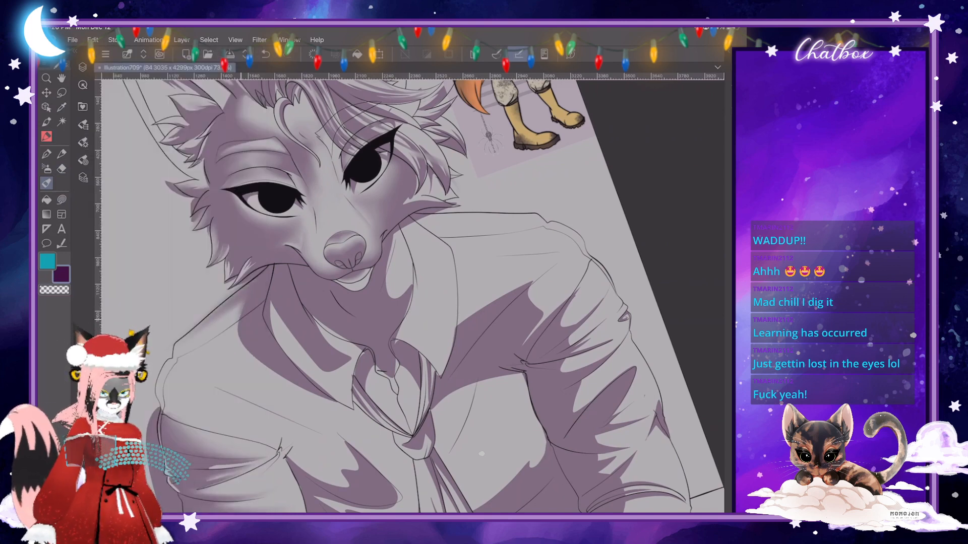
left_click_drag(413, 436, 358, 432)
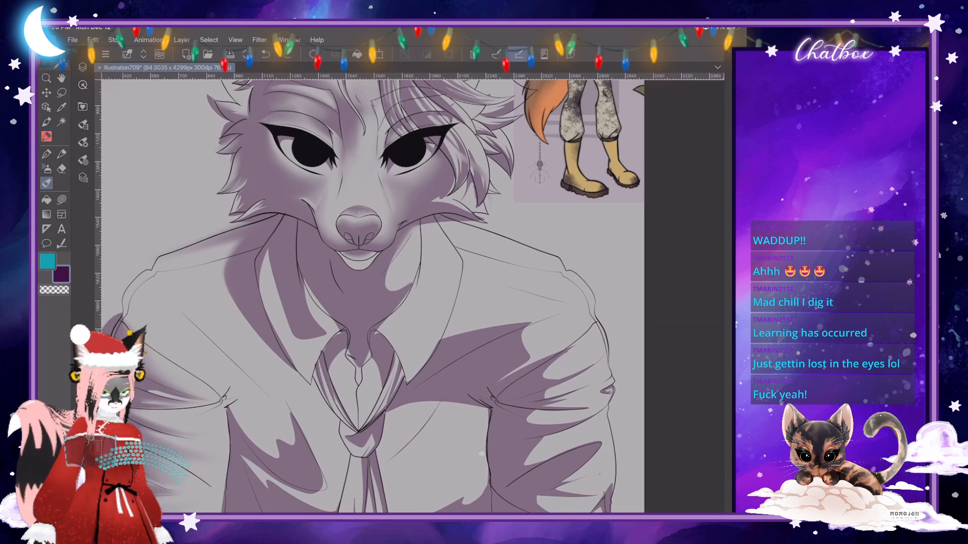
- Refine the neck shadow along the inner edge of the open shirt collar with a lasso fill
left_click(61, 199)
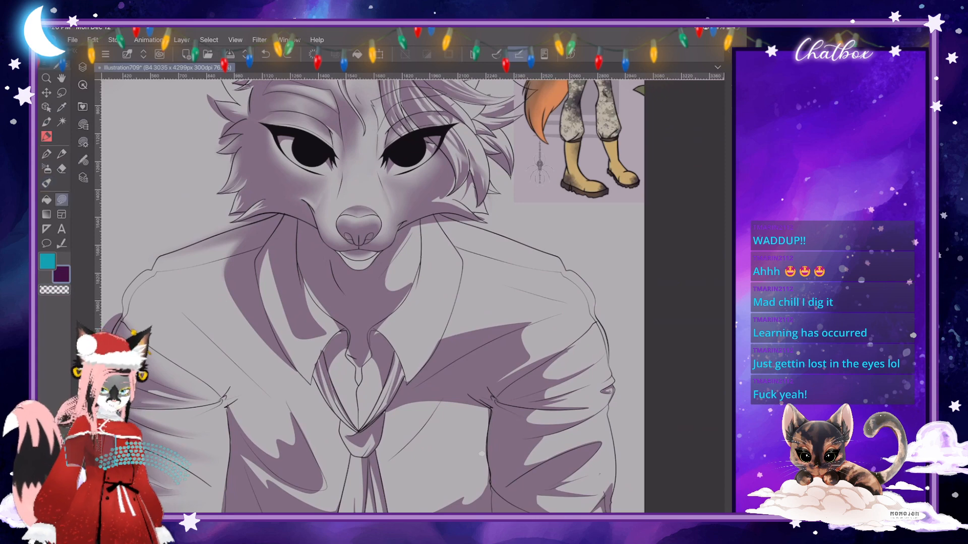
scroll(424, 288, "up", 5)
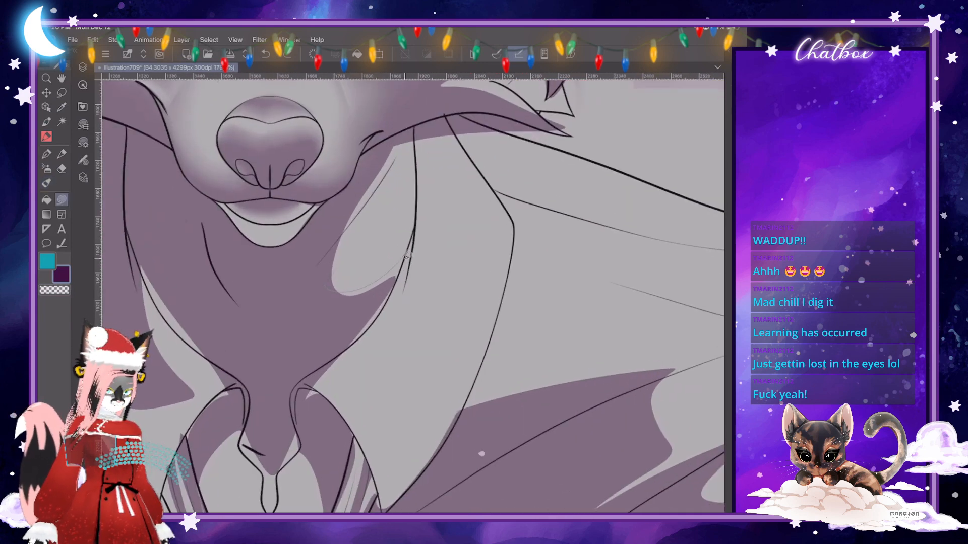
left_click_drag(286, 356, 404, 262)
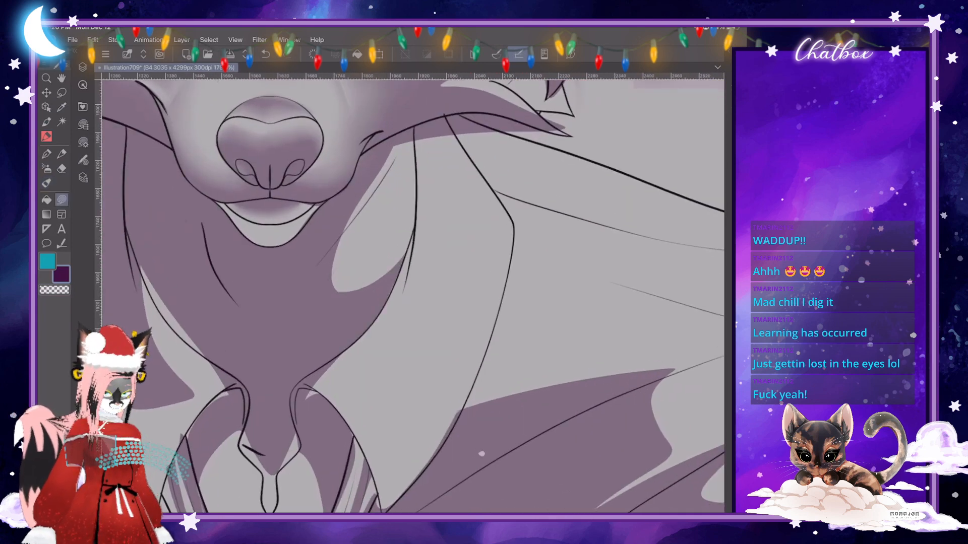
- Blend the lower edge of the light patch on the side of the neck into a soft gradient with the blending brush
left_click(47, 183)
left_click(83, 142)
left_click_drag(185, 86, 188, 87)
mouse_move(334, 287)
left_mouse_down()
mouse_move(382, 274)
mouse_move(396, 251)
left_mouse_up()
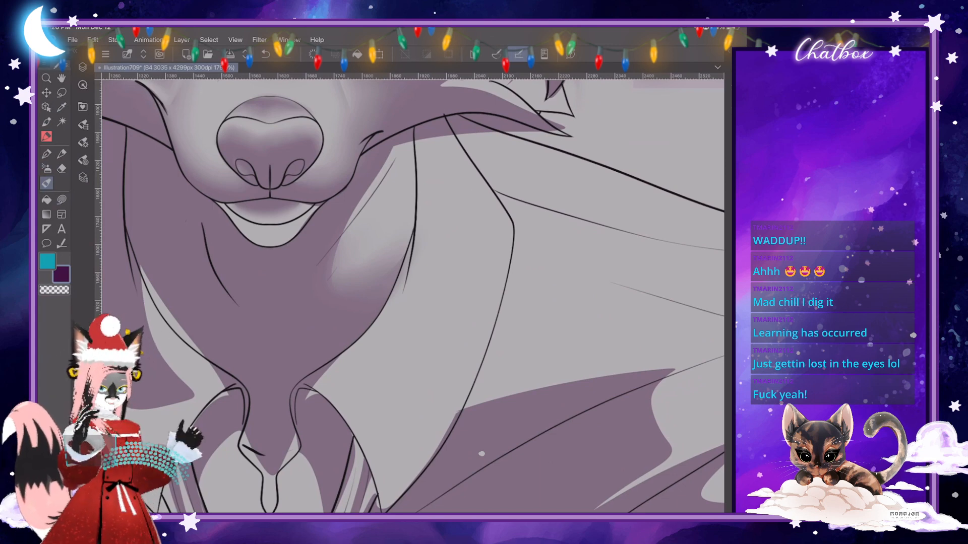
scroll(414, 297, "up", 2)
scroll(413, 296, "down", 1)
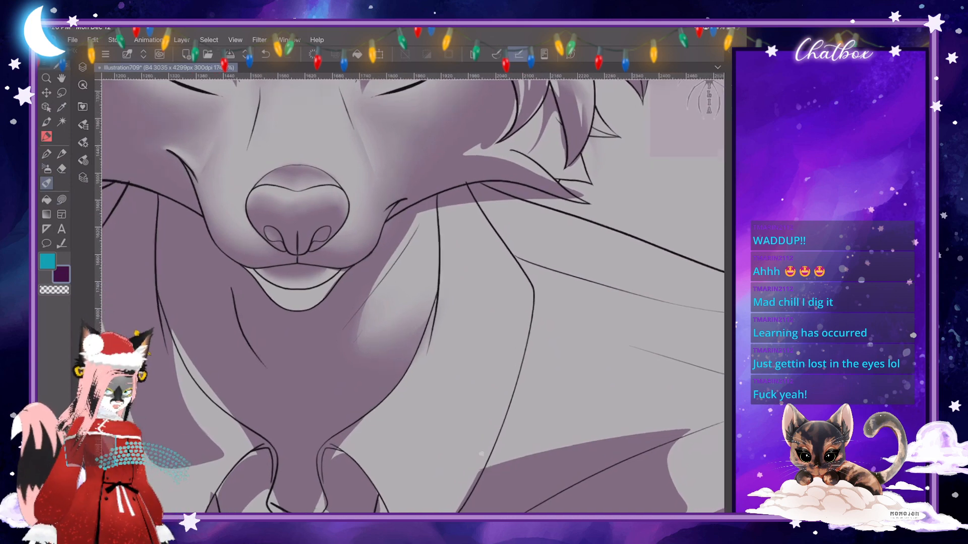
- Redefine the upper edge of the neck's light patch along the tendon line with lasso fills
left_click(61, 199)
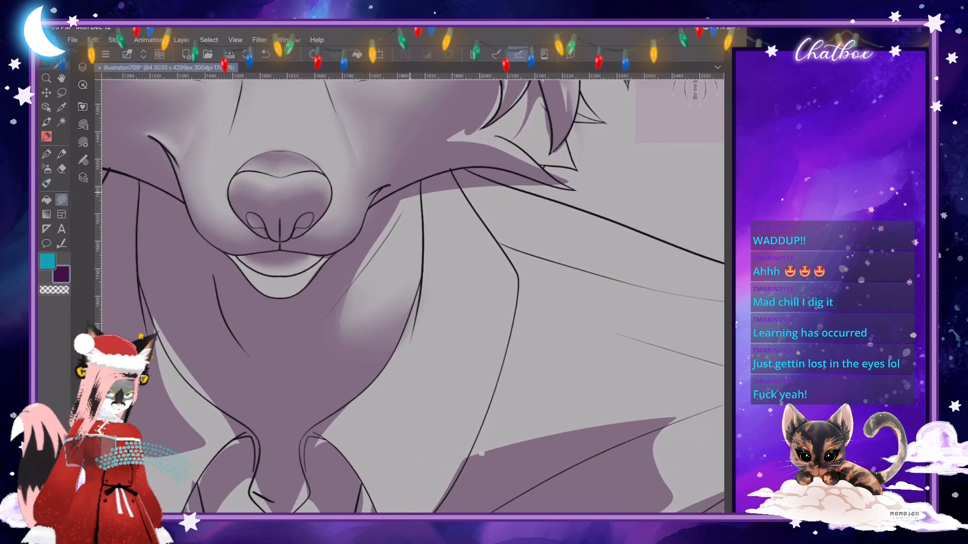
left_click_drag(347, 289, 392, 195)
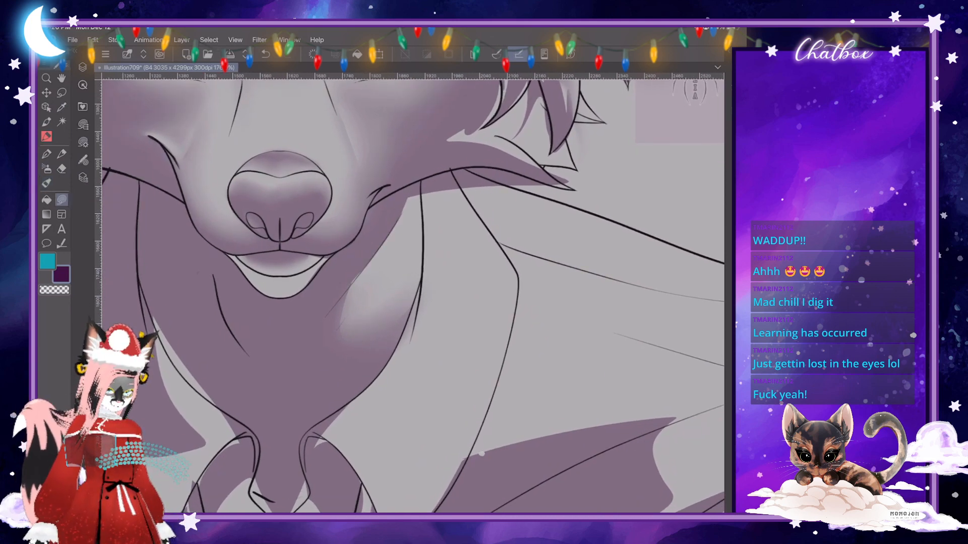
left_click_drag(337, 298, 371, 258)
scroll(413, 296, "down", 8)
scroll(414, 296, "up", 2)
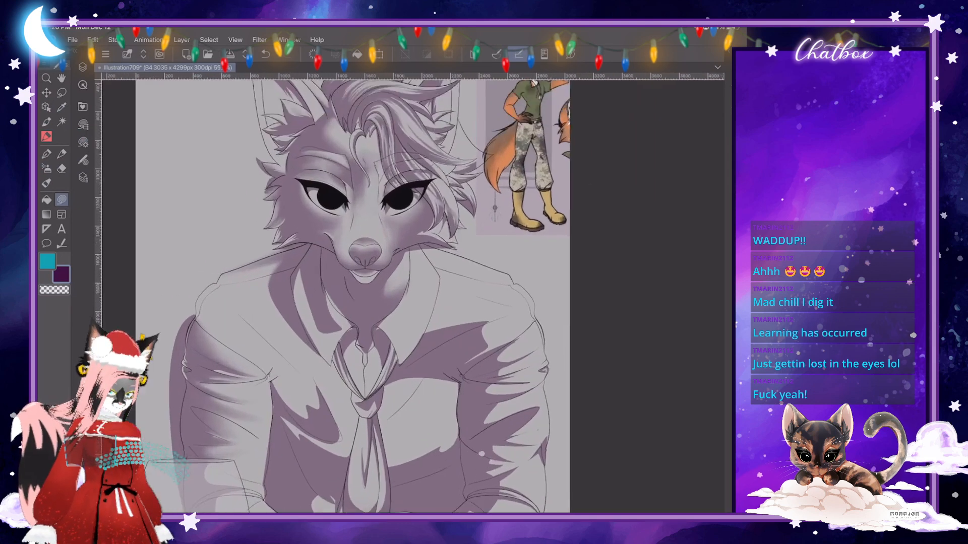
- Blend the outer edge of the shirt shadow beside the collar into a soft gradient across the shoulder with the blending brush
scroll(414, 296, "up", 1)
scroll(413, 296, "up", 3)
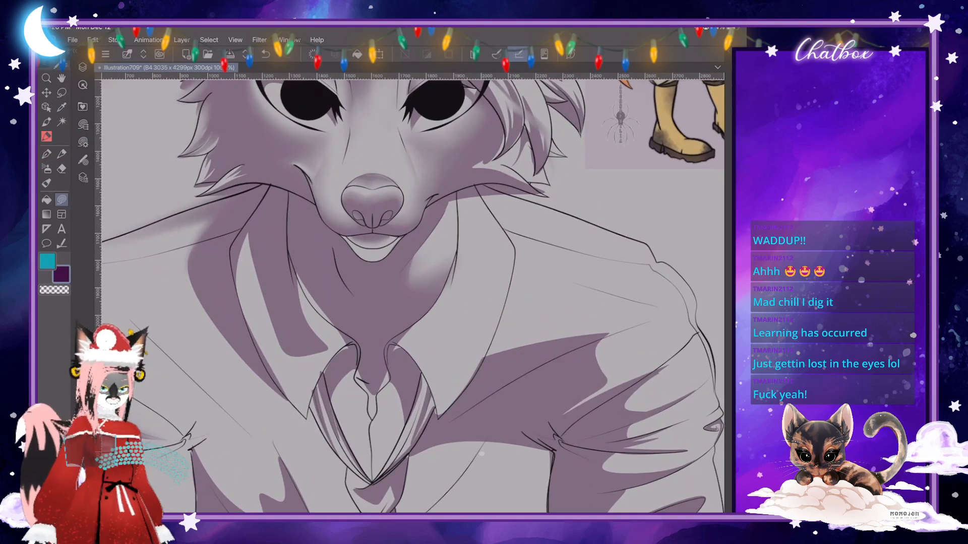
left_click(46, 183)
left_click_drag(197, 227, 151, 261)
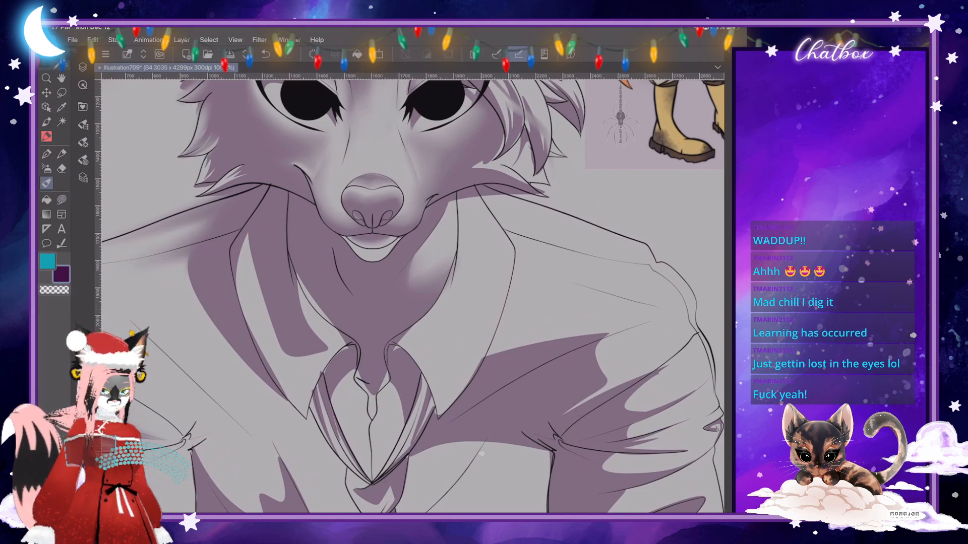
left_click_drag(188, 261, 196, 298)
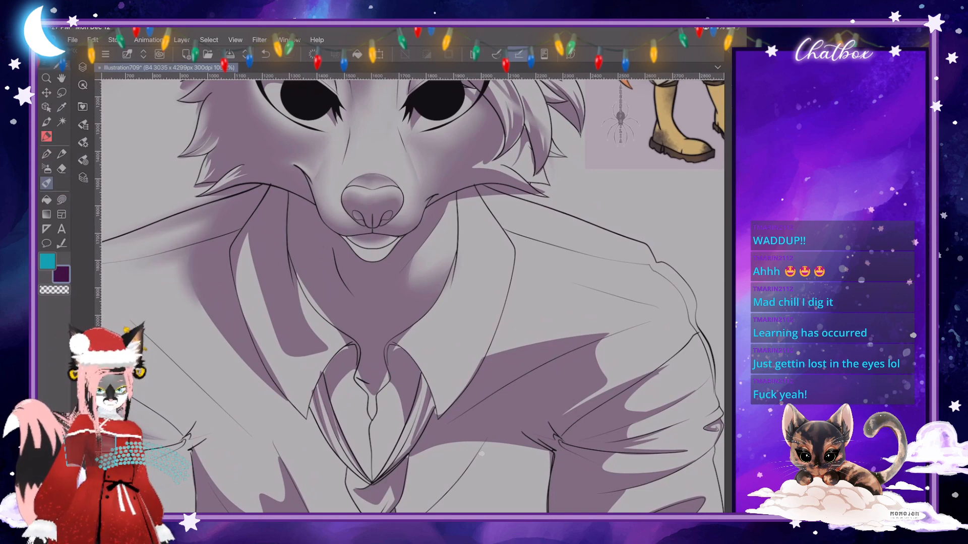
mouse_move(185, 266)
left_mouse_down()
mouse_move(169, 275)
mouse_move(225, 340)
mouse_move(203, 314)
left_mouse_up()
left_click_drag(173, 272, 132, 275)
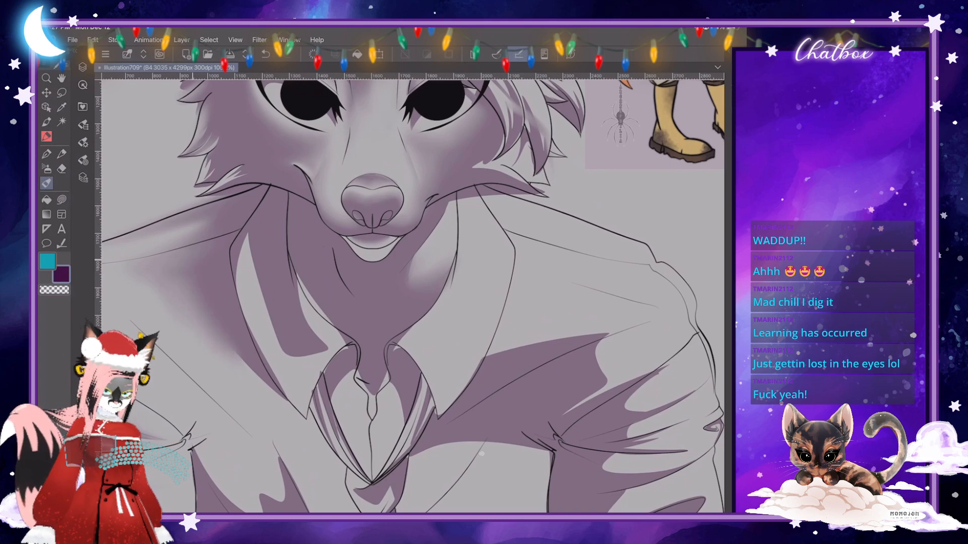
- Examine the blended shoulder and neck shading against the whole portrait from several zoom levels and angles
scroll(364, 274, "down", 5)
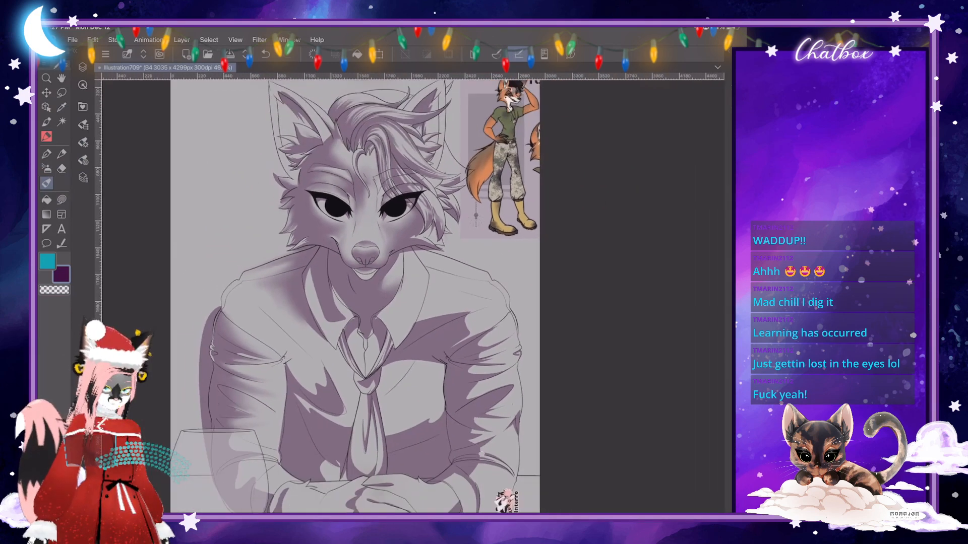
scroll(368, 282, "up", 2)
scroll(368, 282, "up", 1)
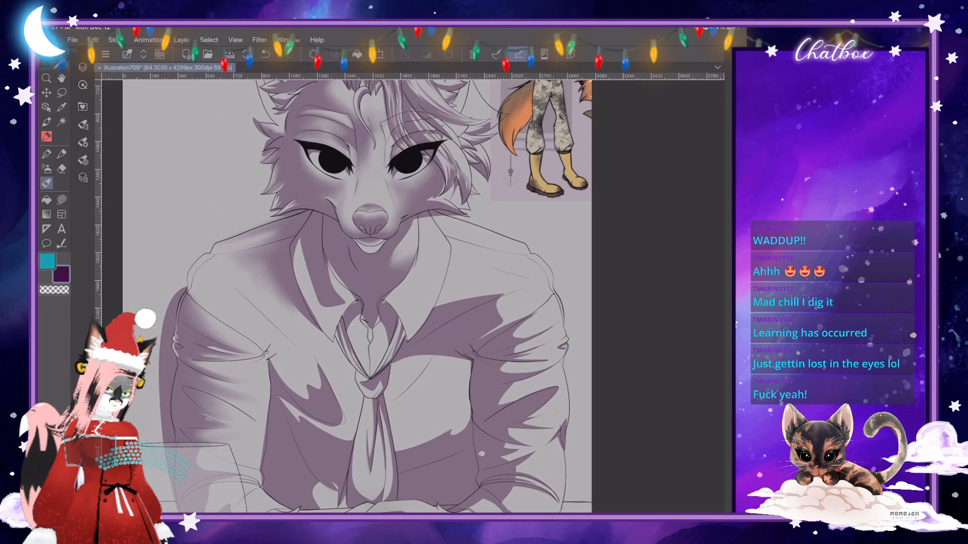
left_click(83, 143)
left_click(83, 143)
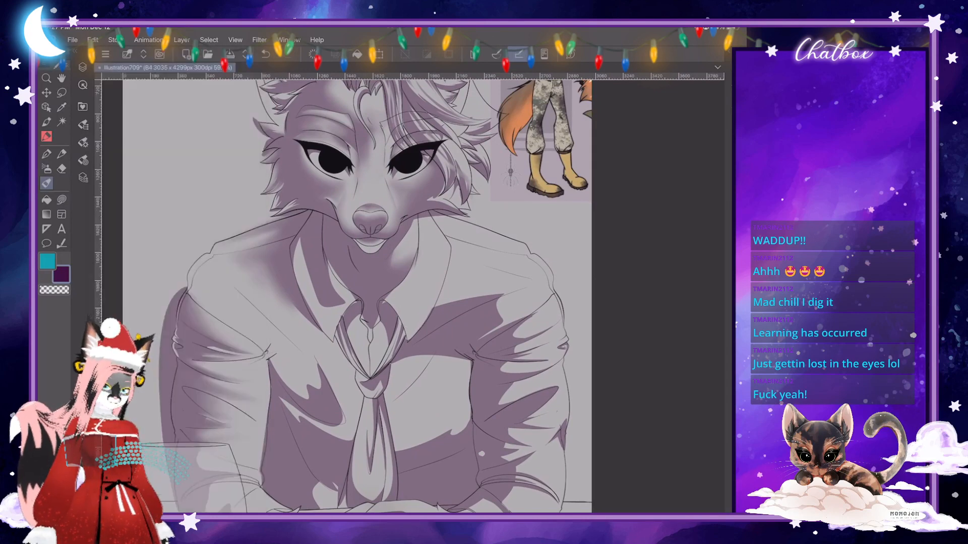
scroll(373, 293, "down", 1)
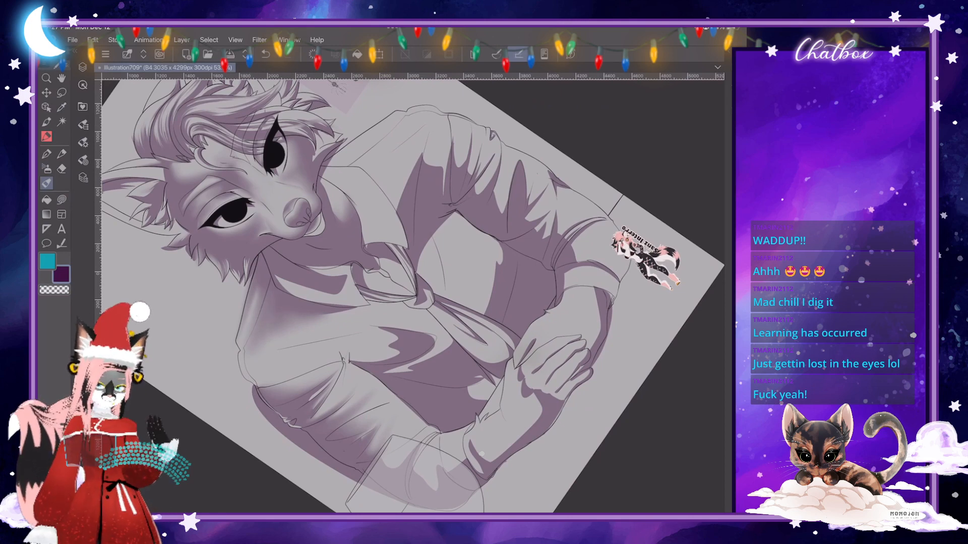
scroll(481, 454, "down", 5)
scroll(481, 453, "up", 4)
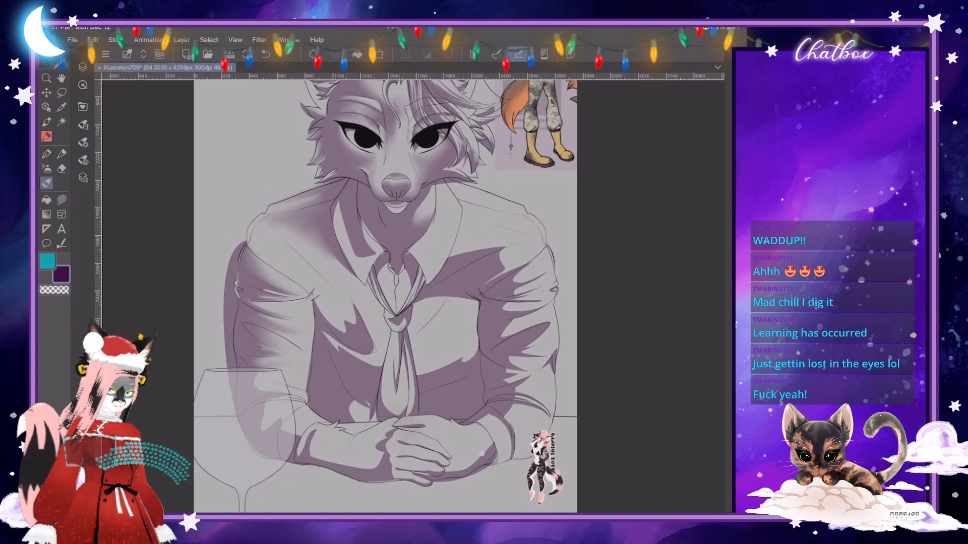
scroll(481, 454, "up", 4)
scroll(482, 453, "down", 2)
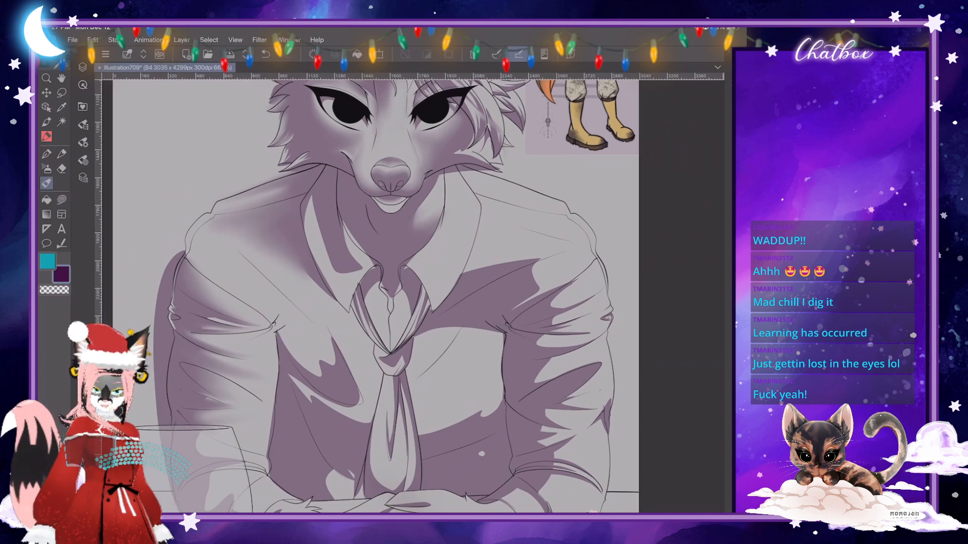
scroll(375, 297, "down", 1)
scroll(376, 298, "up", 3)
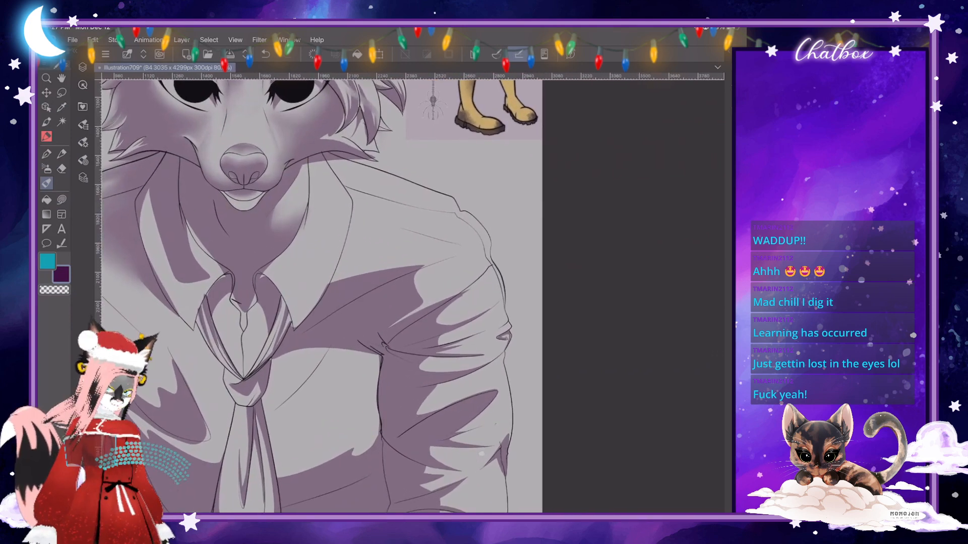
- Add a narrow pointed fold shadow to the collar flap beside the neck's light patch with lasso fills
scroll(413, 297, "up", 4)
left_click(62, 200)
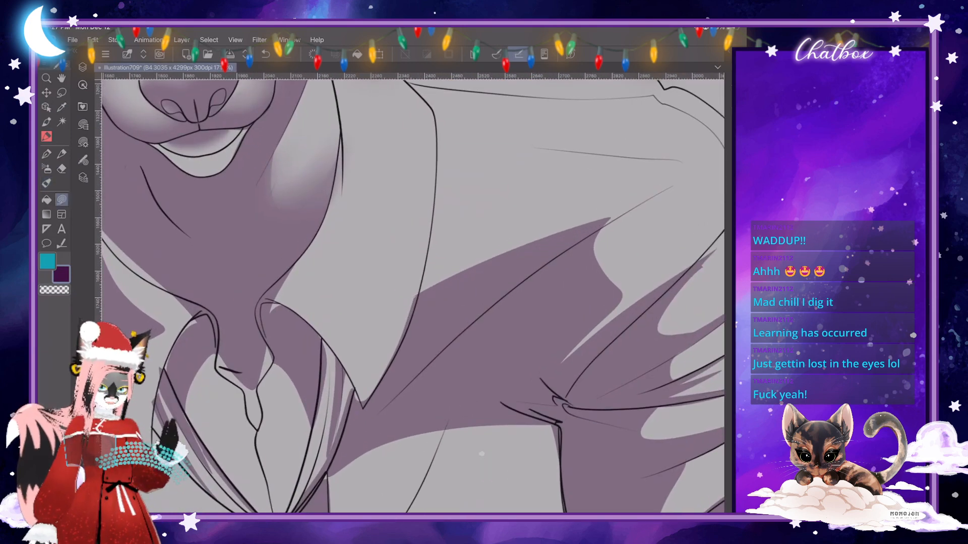
mouse_move(342, 132)
left_mouse_down()
mouse_move(347, 175)
mouse_move(336, 214)
mouse_move(290, 270)
mouse_move(321, 229)
left_mouse_up()
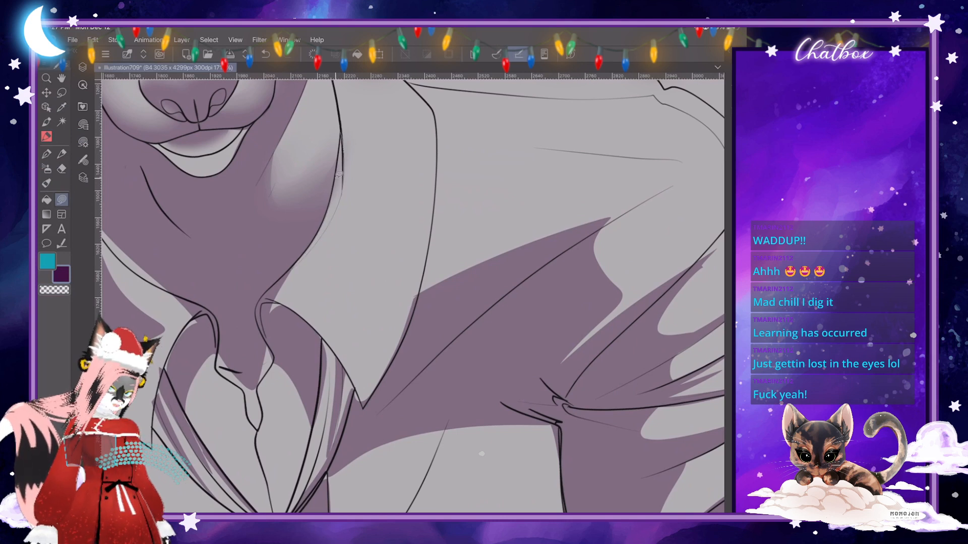
left_click_drag(339, 174, 342, 133)
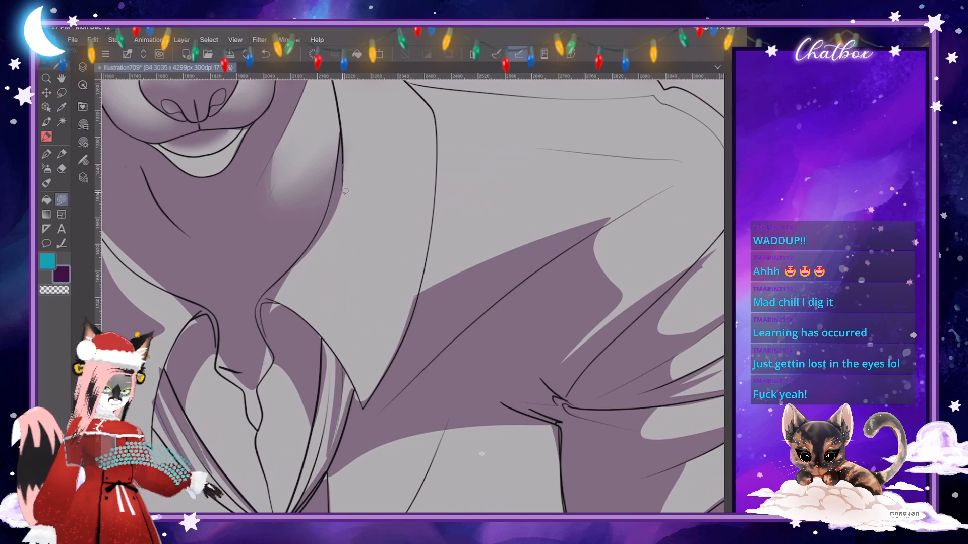
mouse_move(342, 191)
left_mouse_down()
mouse_move(321, 271)
mouse_move(343, 150)
left_mouse_up()
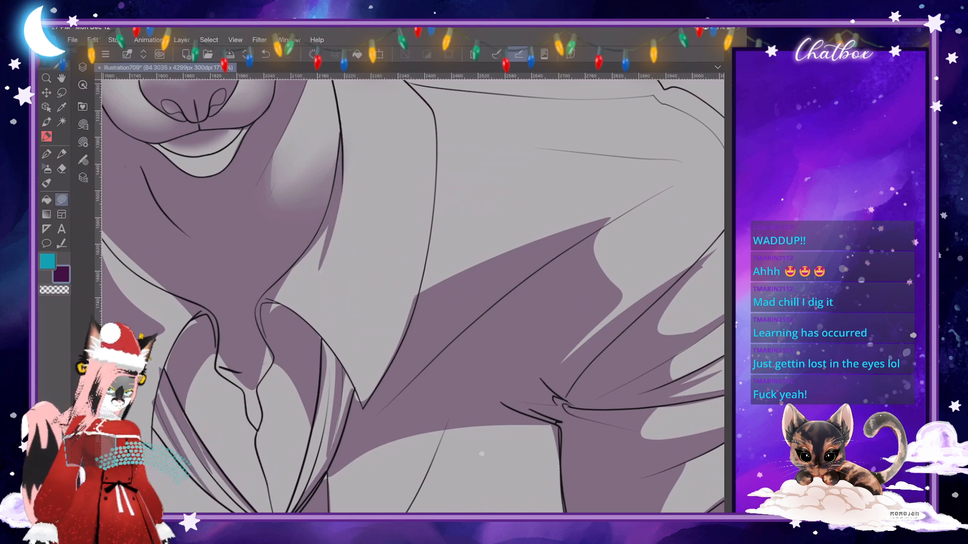
mouse_move(274, 299)
left_mouse_down()
mouse_move(284, 316)
mouse_move(272, 305)
left_mouse_up()
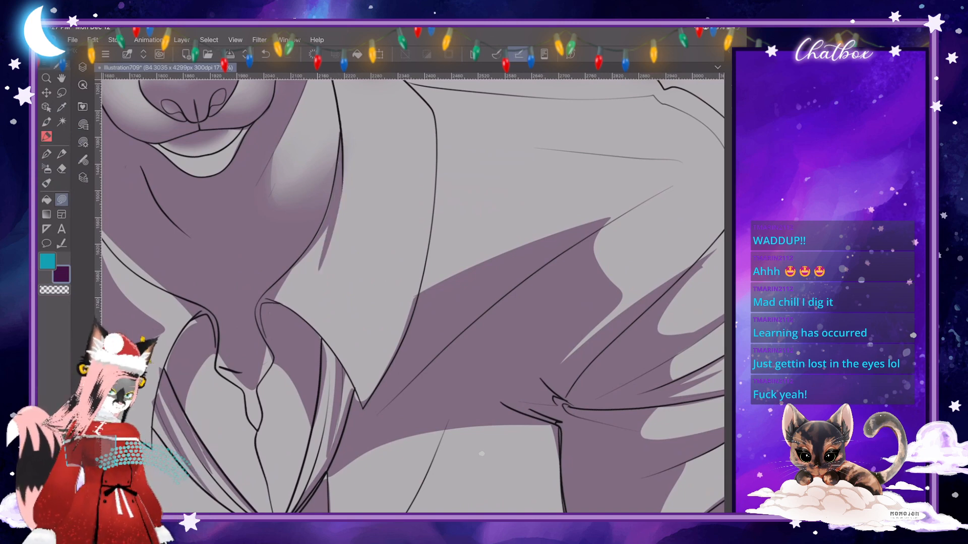
scroll(413, 296, "down", 2)
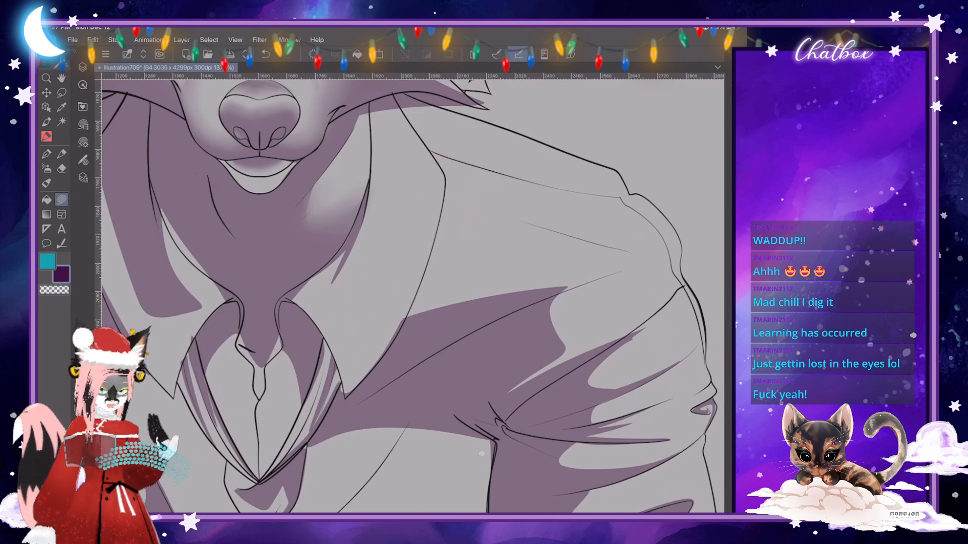
- Fill the small teardrop gap below the throat, where the shirt opening closes, with the purple shadow
key("c")
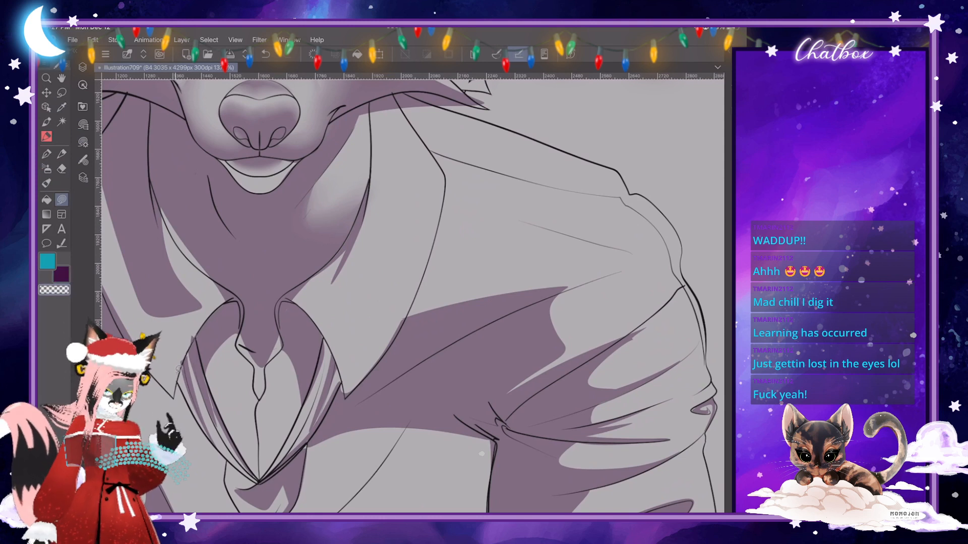
key("c")
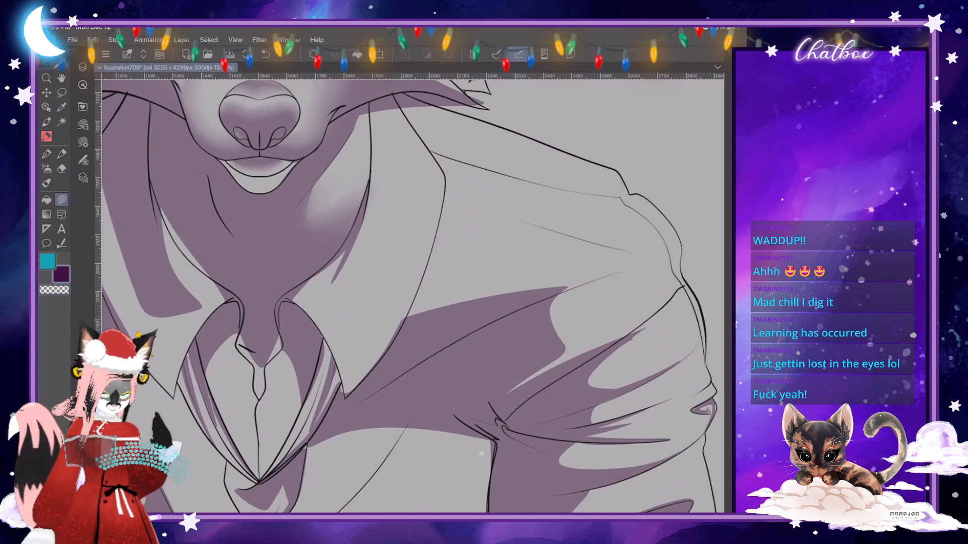
scroll(333, 302, "down", 4)
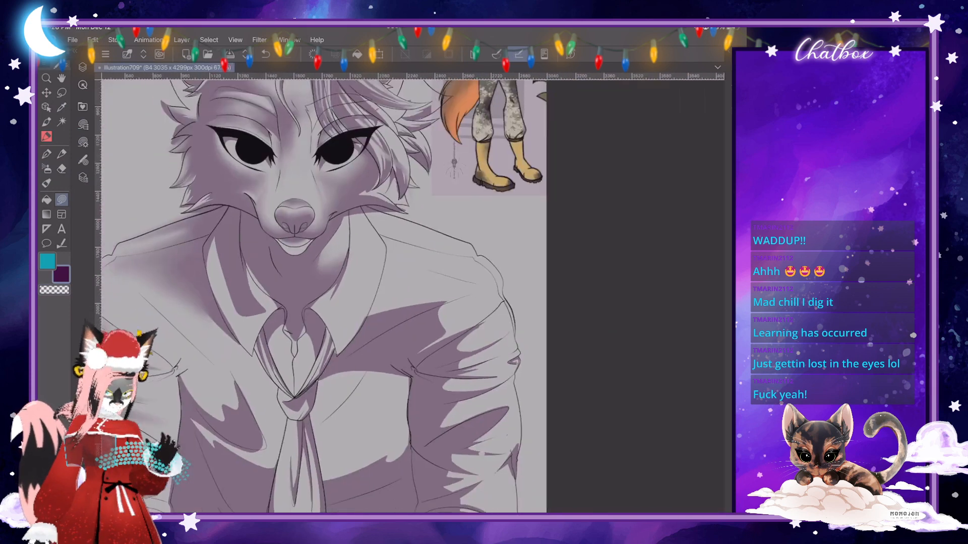
scroll(325, 323, "up", 5)
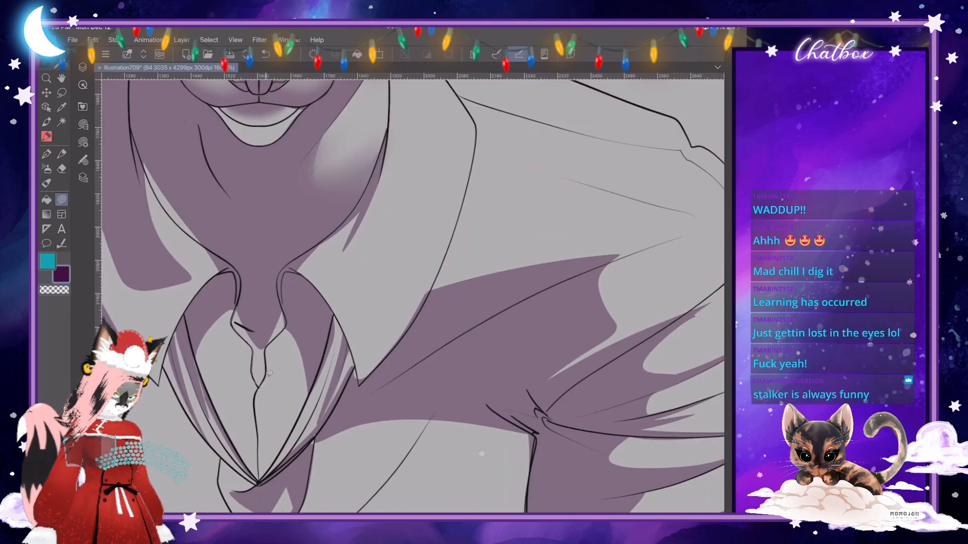
left_click(281, 301)
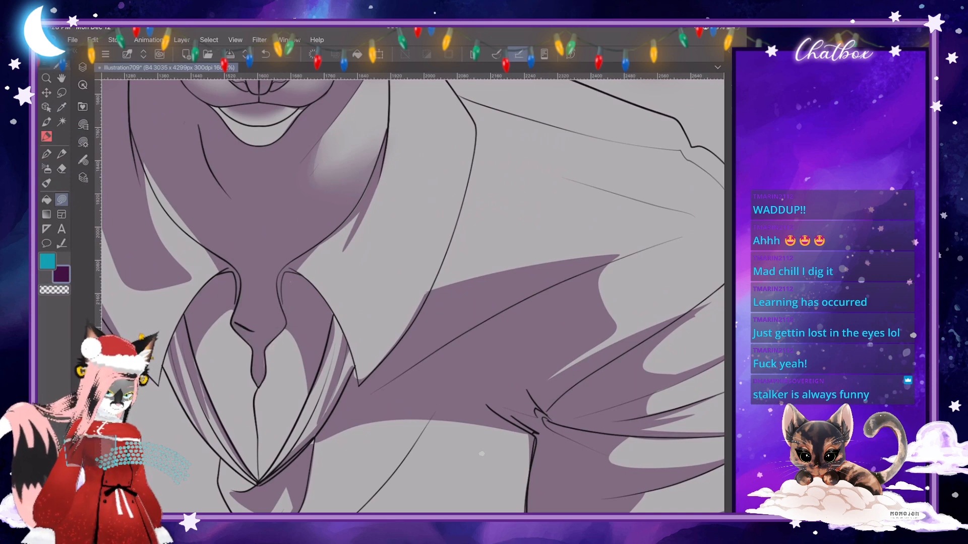
scroll(481, 453, "up", 2)
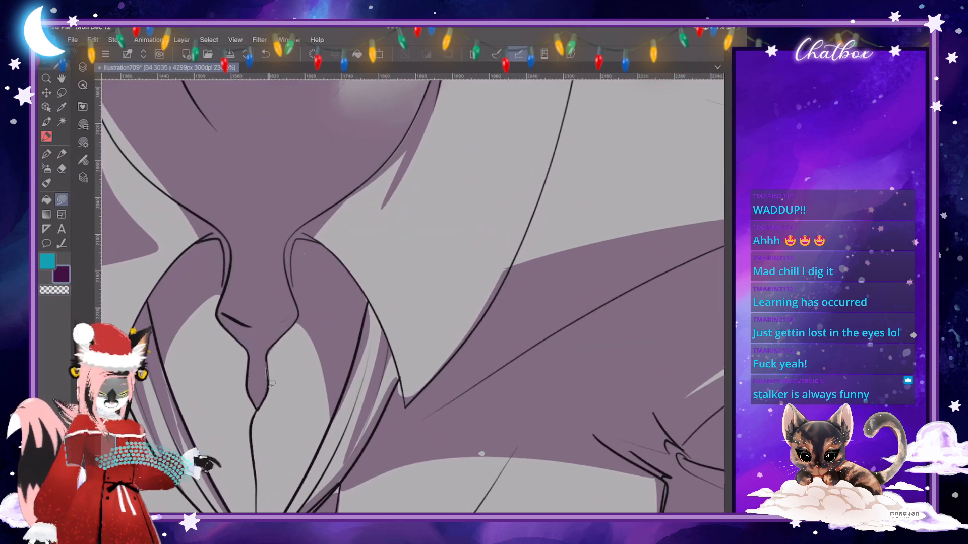
scroll(481, 454, "down", 4)
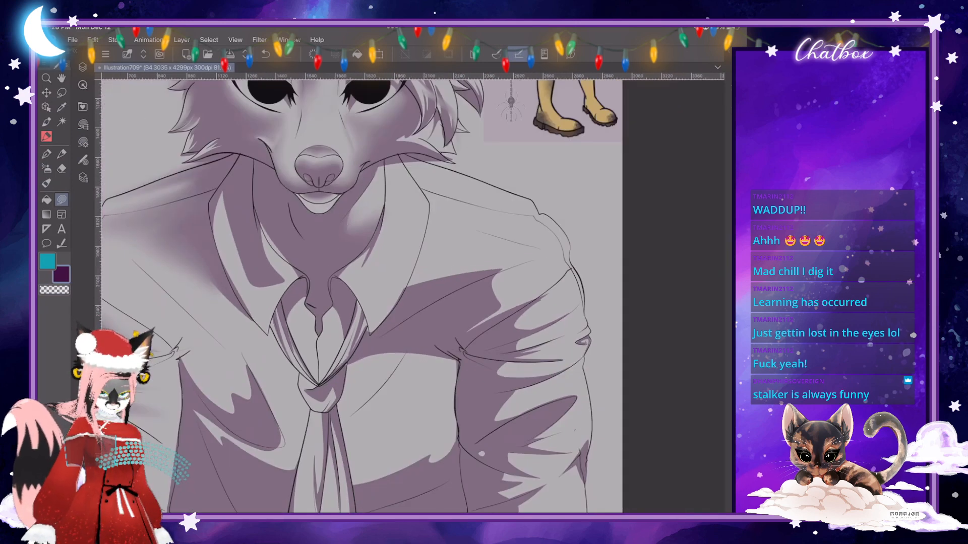
- Add pointed fold shadows along the inner edge of the opposite collar flap with lasso fills, extending its existing shadow
scroll(481, 454, "up", 3)
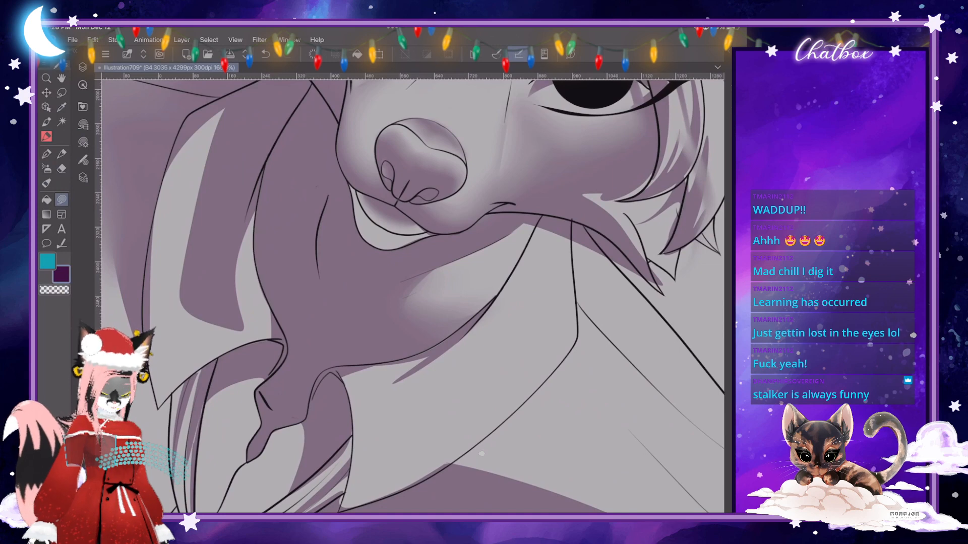
key("c")
key("c")
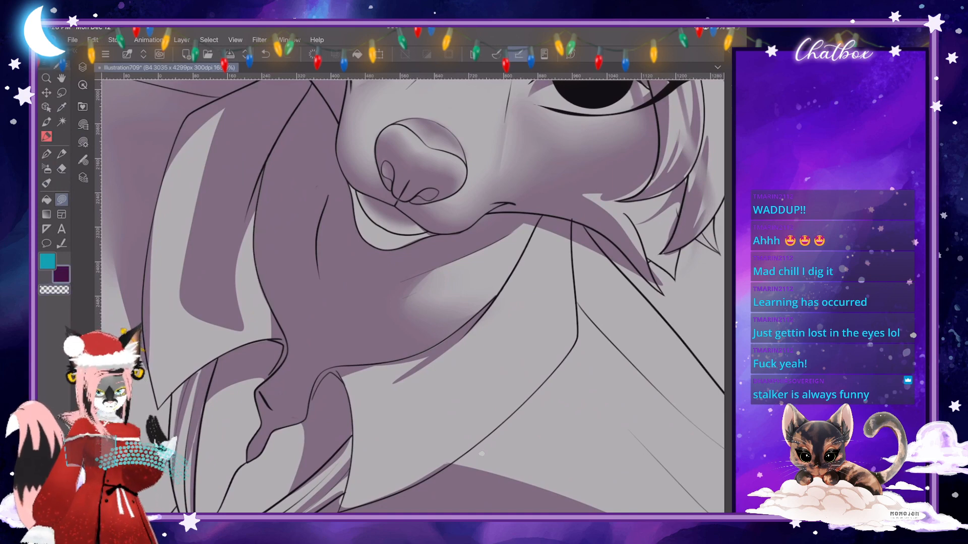
scroll(481, 454, "up", 2)
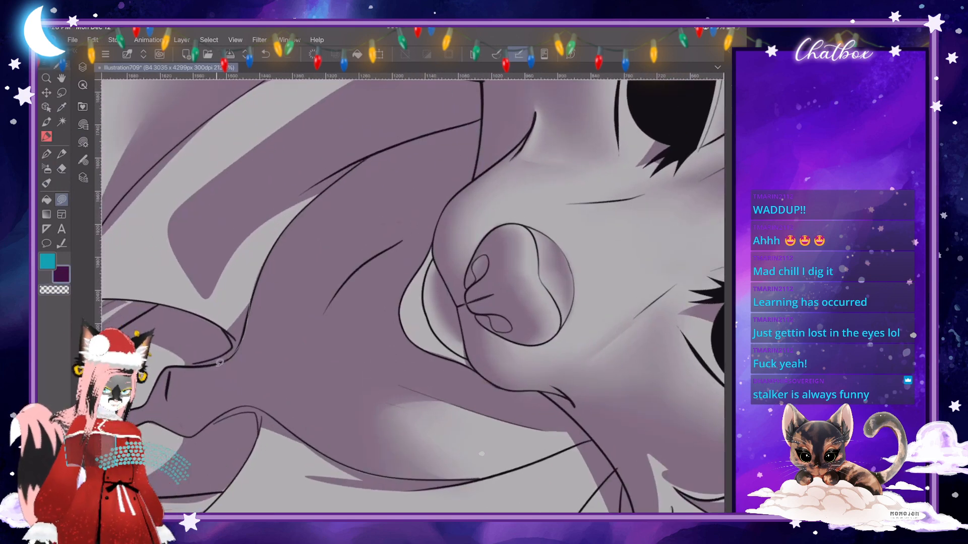
left_click_drag(242, 322, 248, 277)
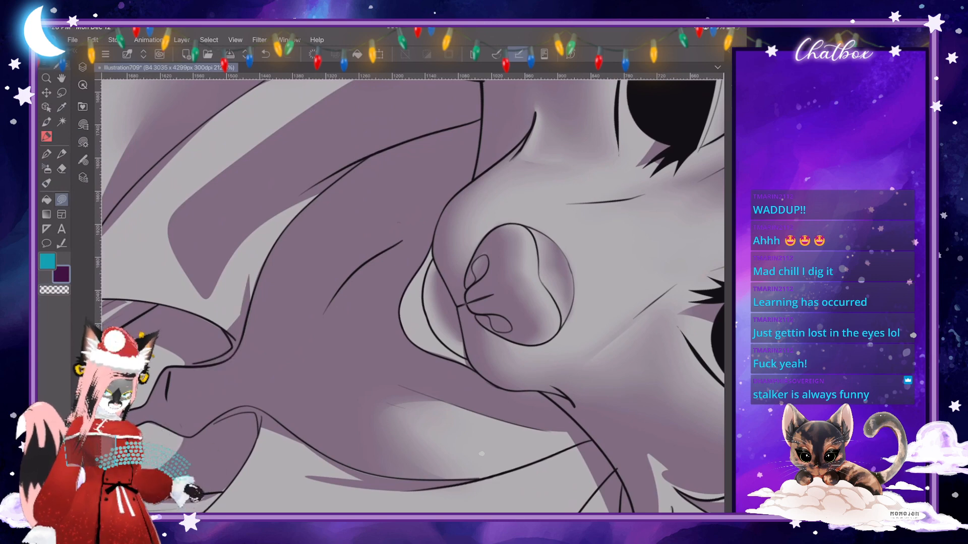
scroll(481, 454, "down", 2)
left_click_drag(413, 296, 375, 218)
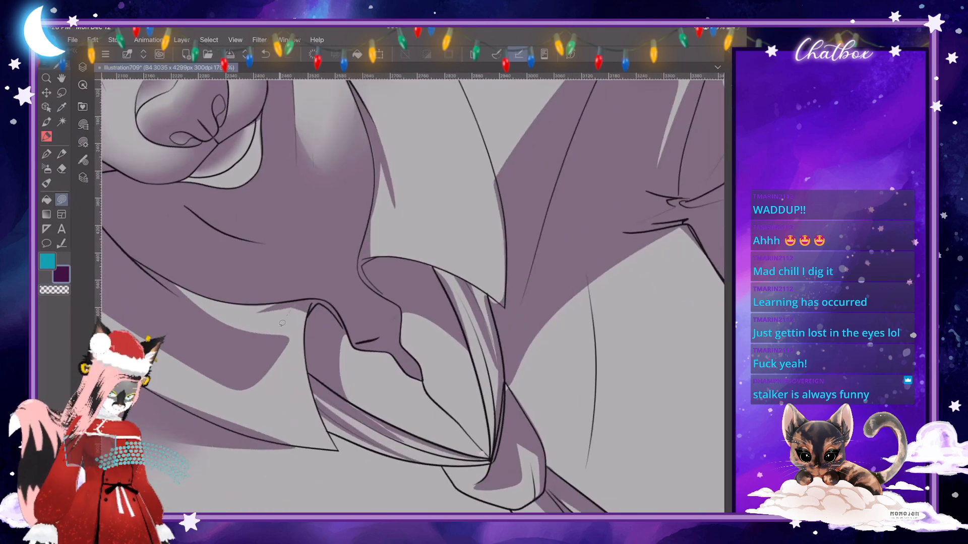
mouse_move(282, 323)
left_mouse_down()
mouse_move(275, 345)
mouse_move(291, 339)
mouse_move(306, 306)
left_mouse_up()
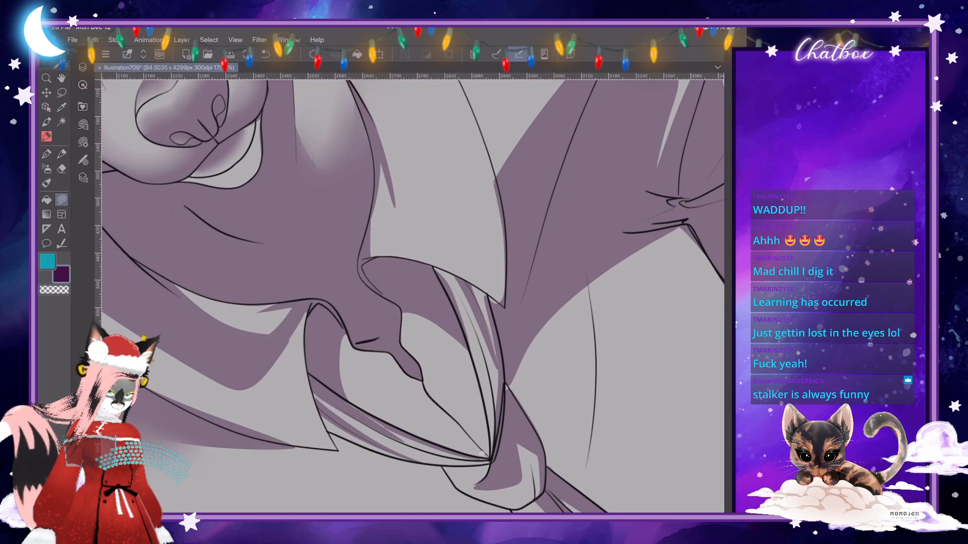
- Extend the narrow shadow along the upper inner edge of the collar flap nearest the reference art with a lasso fill
scroll(482, 453, "down", 5)
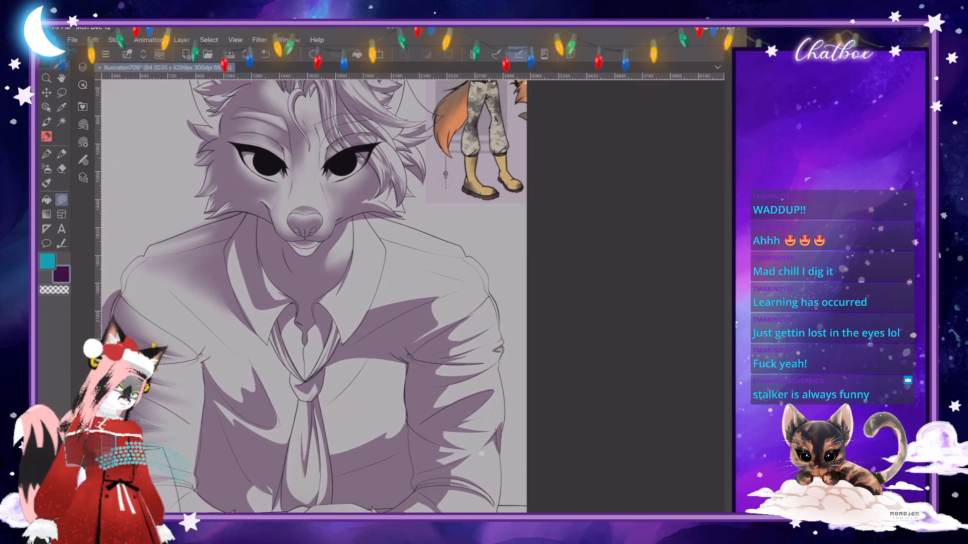
scroll(482, 454, "up", 5)
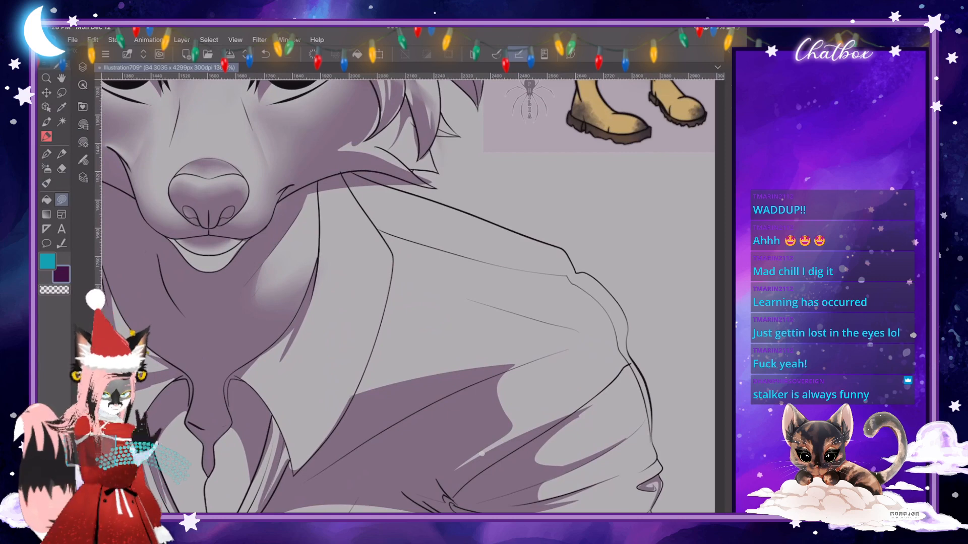
mouse_move(331, 205)
left_mouse_down()
mouse_move(320, 263)
mouse_move(320, 181)
left_mouse_up()
scroll(482, 454, "down", 5)
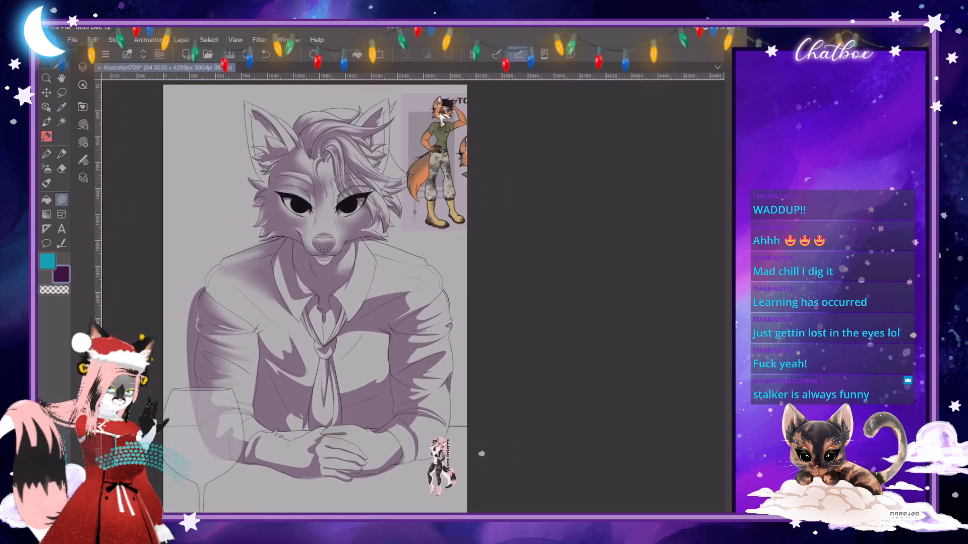
- Soften the upper edge of the purple chest shadow on the wine-glass side of the tie with the blending brush
scroll(482, 453, "up", 2)
scroll(482, 453, "down", 2)
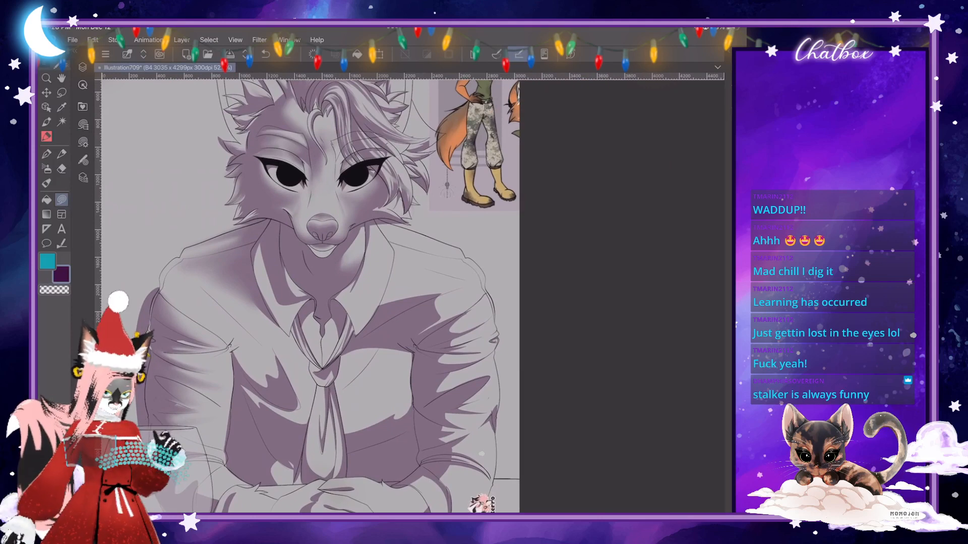
scroll(481, 454, "down", 1)
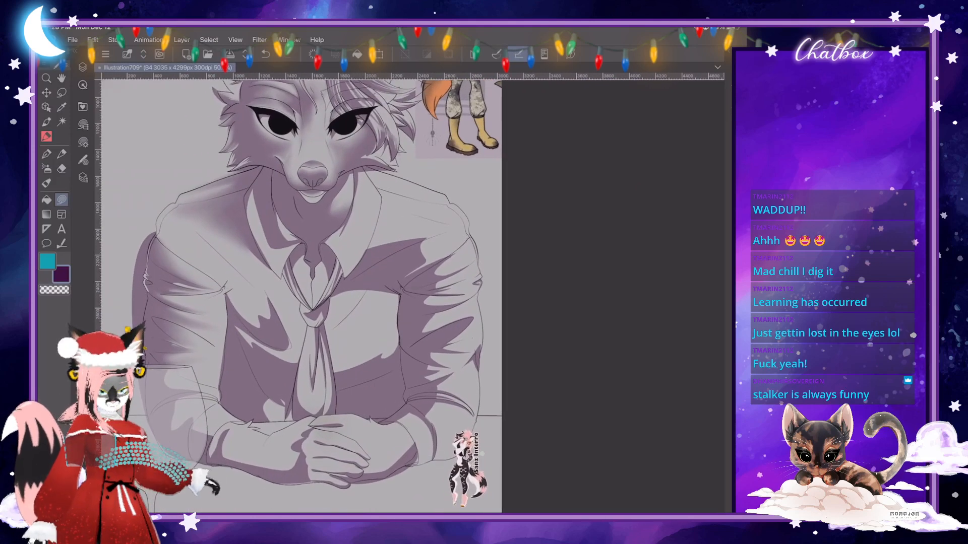
key("j")
scroll(481, 453, "up", 1)
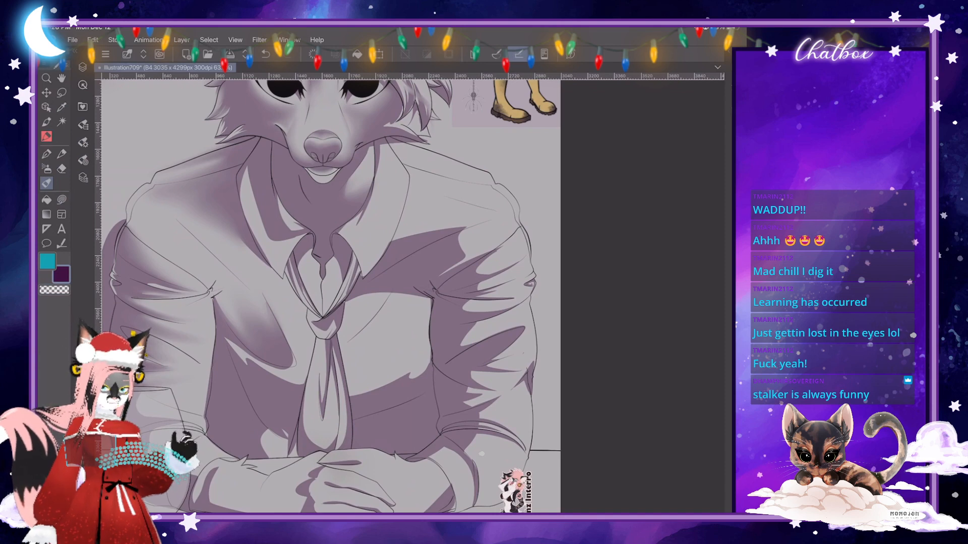
scroll(403, 297, "up", 2)
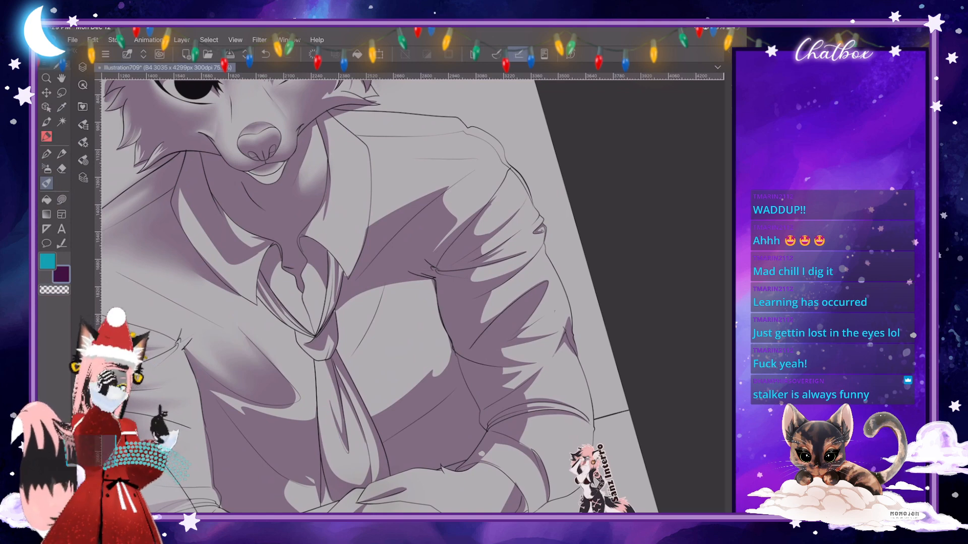
- Trim the shadow spilling over the outer edge of the collar flap using a lasso fill set to transparent
scroll(400, 257, "up", 2)
left_click(61, 200)
left_click(54, 290)
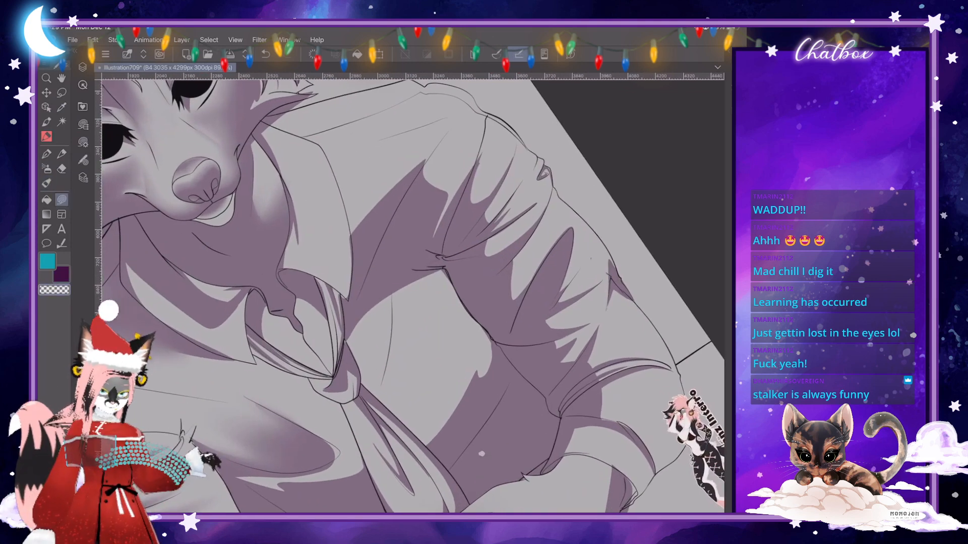
scroll(372, 254, "up", 4)
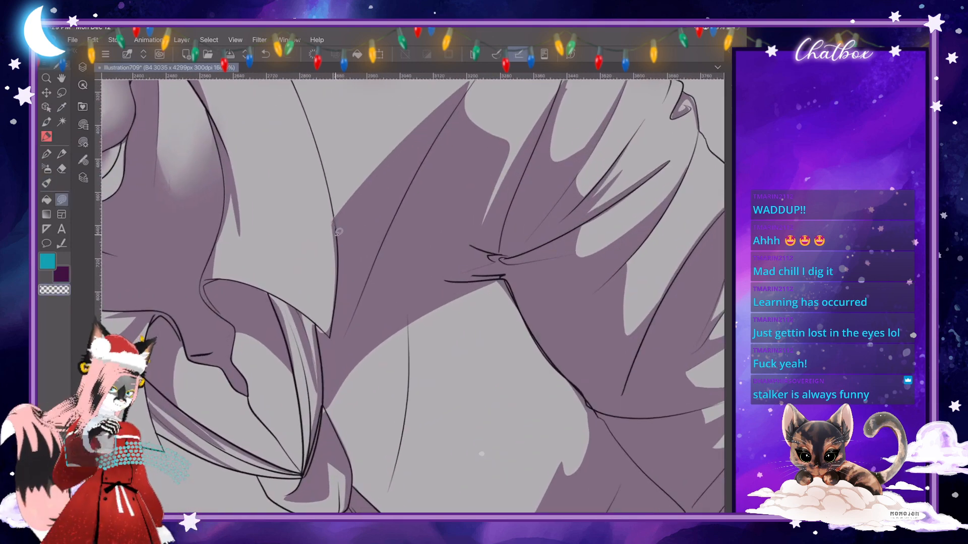
left_click_drag(332, 334, 319, 210)
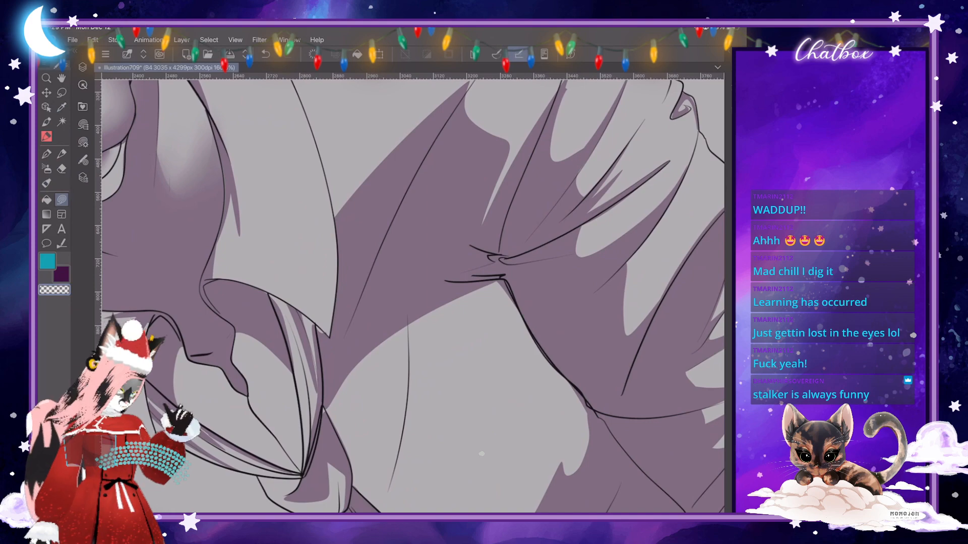
- Examine the collar, tie and shirt shading up close and against the whole portrait
scroll(481, 454, "down", 4)
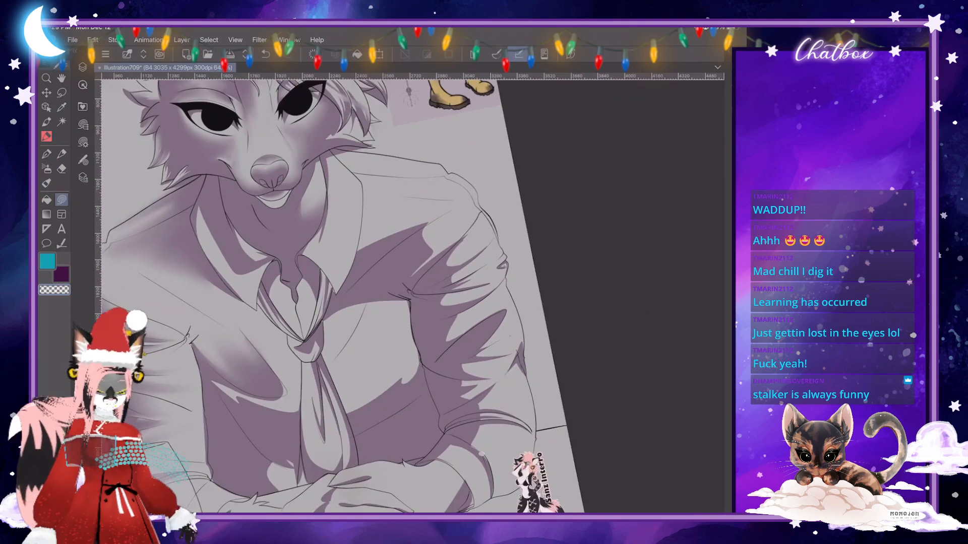
scroll(481, 453, "up", 2)
scroll(481, 453, "up", 3)
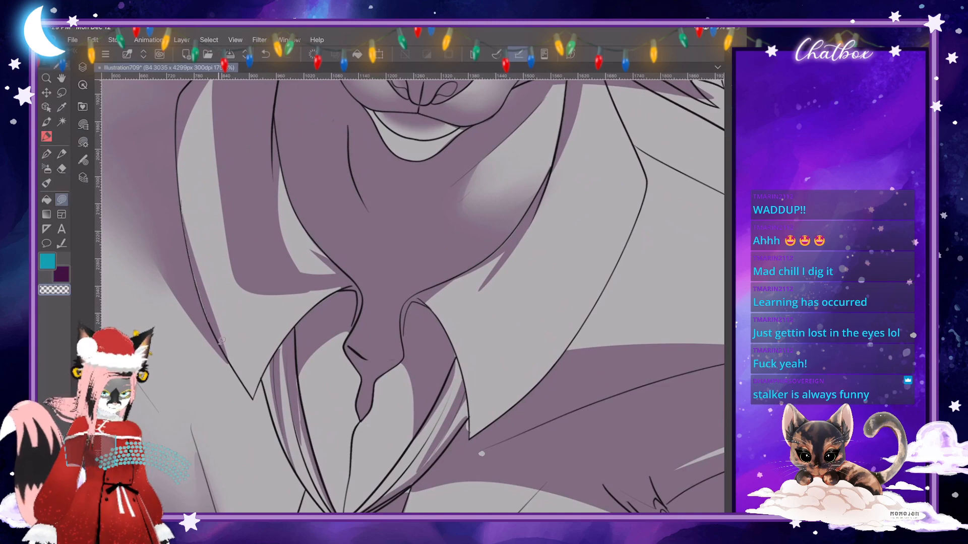
scroll(481, 454, "down", 5)
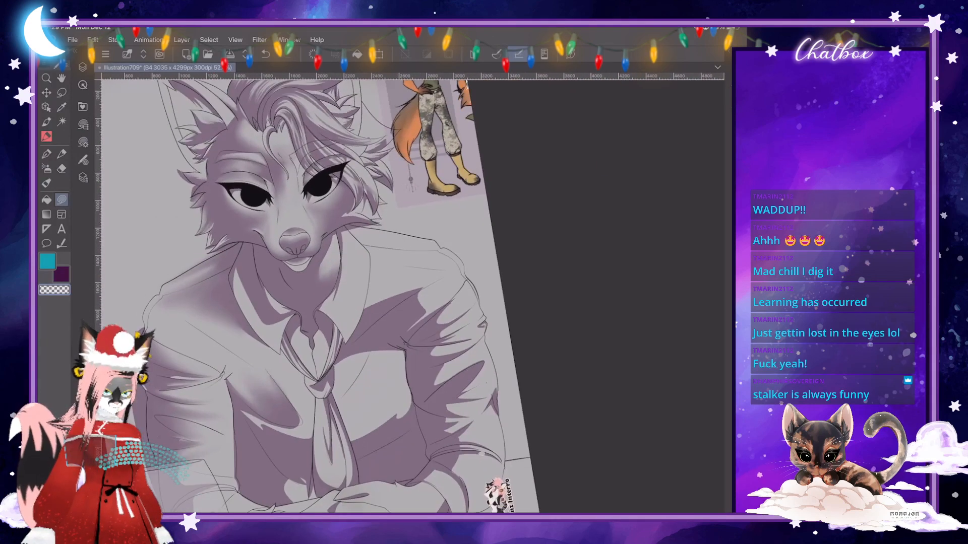
scroll(499, 428, "up", 1)
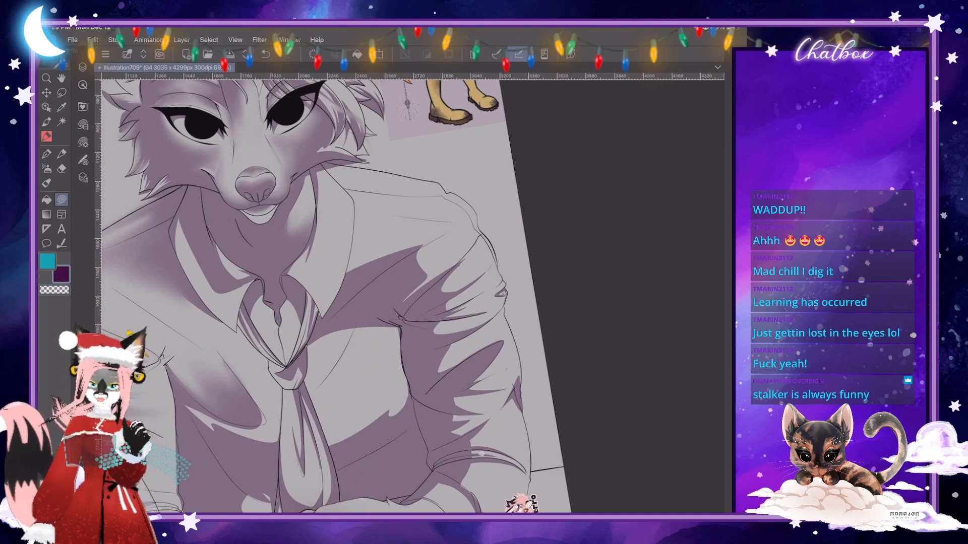
scroll(374, 274, "down", 2)
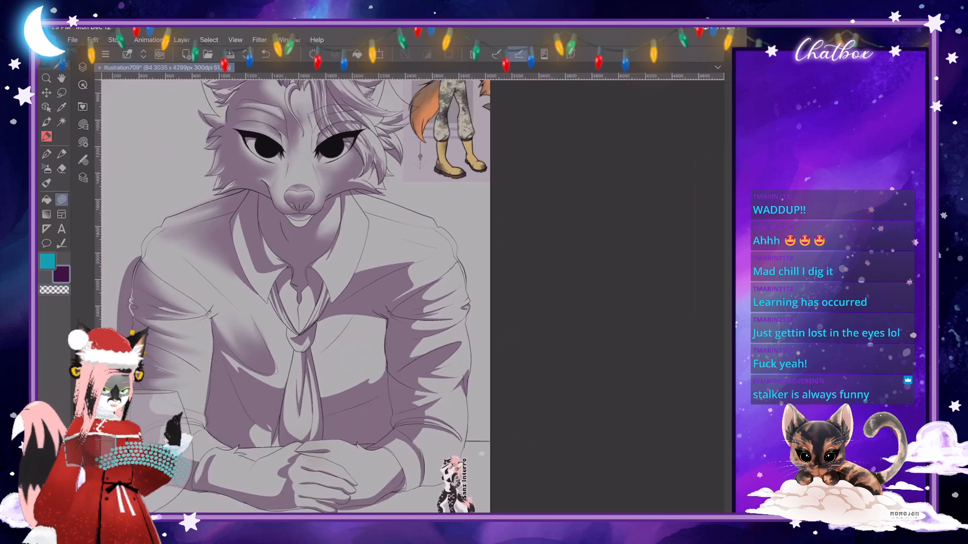
scroll(277, 432, "up", 2)
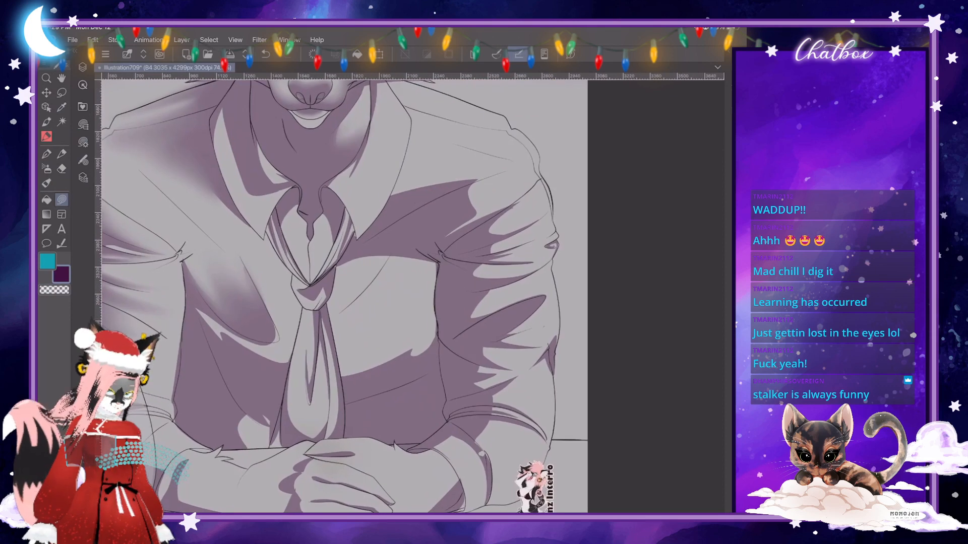
- Blend the lower edge of the chest fold shadow on the wine-glass side into a smooth gradient toward the tie
key("j")
scroll(344, 296, "up", 1)
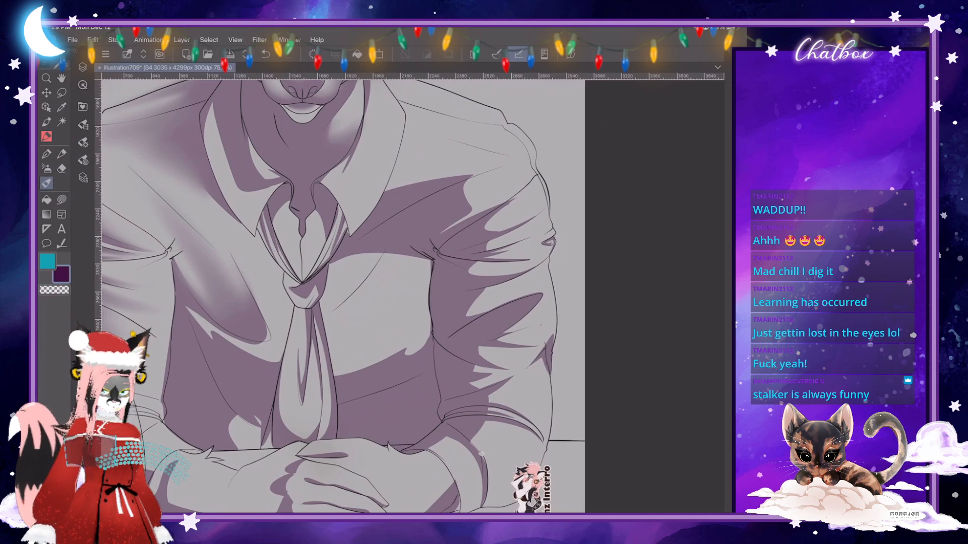
scroll(307, 431, "up", 3)
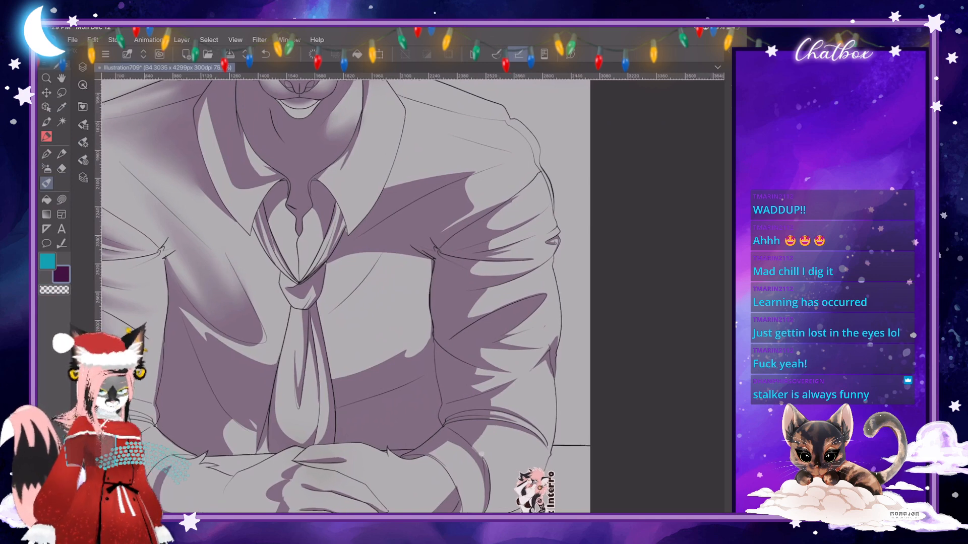
left_click_drag(251, 338, 196, 309)
left_click_drag(262, 339, 137, 263)
- Lighten the chest fold on the wine-glass side with the transparent Shadow airbrush at brush size 85.8
key("b")
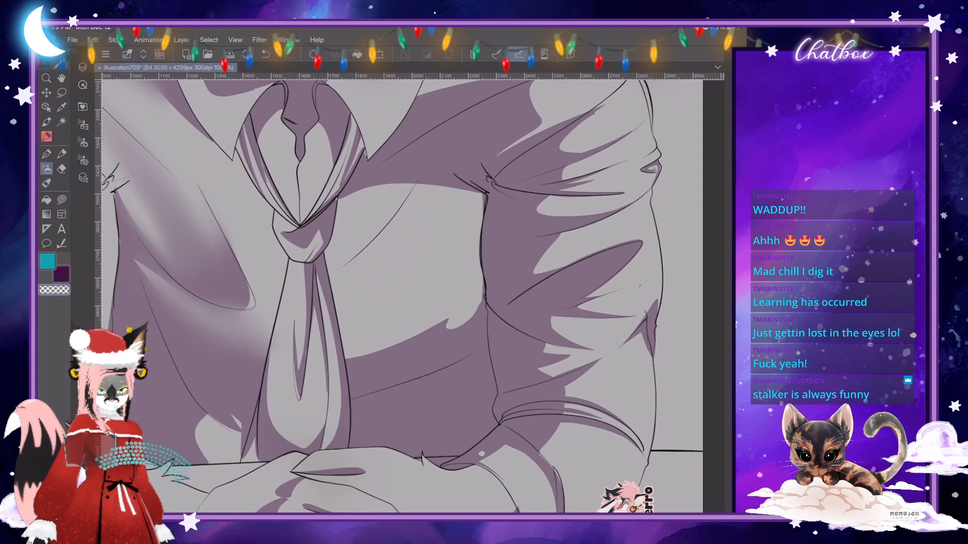
left_click(83, 142)
left_click(186, 87)
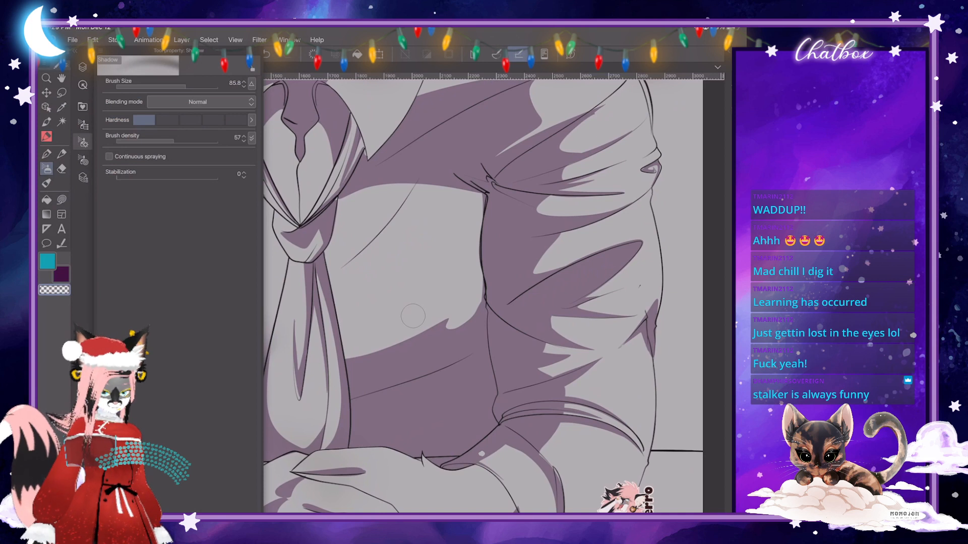
left_click(82, 142)
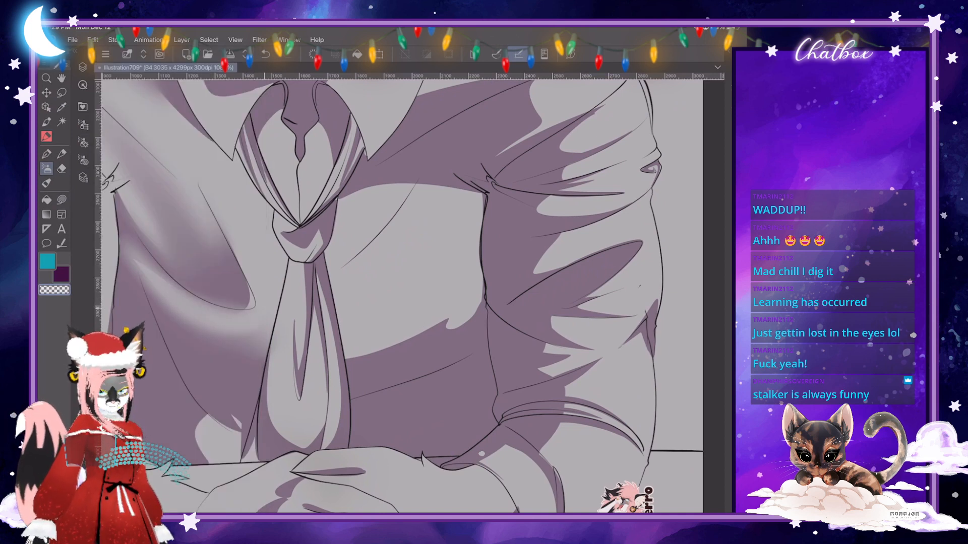
scroll(481, 453, "down", 4)
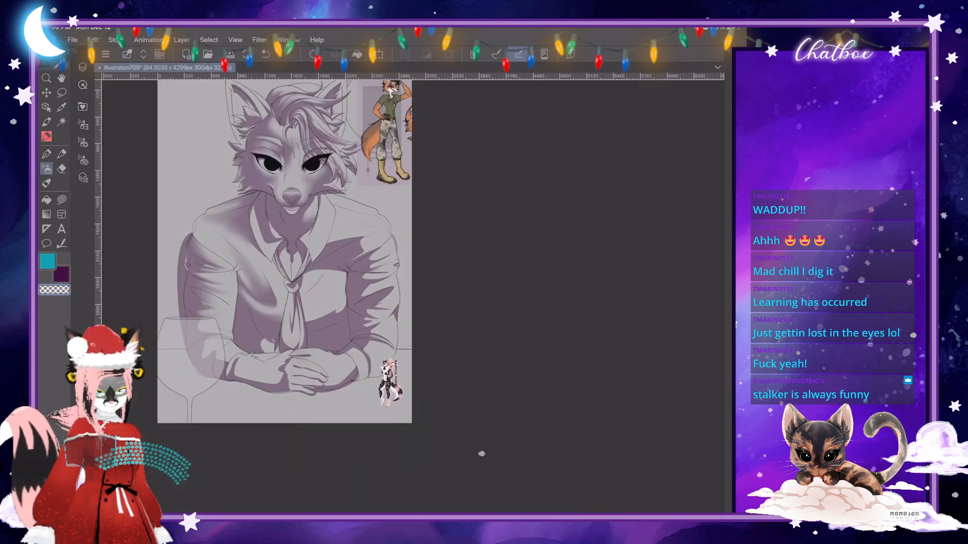
- Blend the shadow edges around the light chest patch on the opposite side of the tie, and the shadow below that shoulder
scroll(482, 454, "up", 3)
key("j")
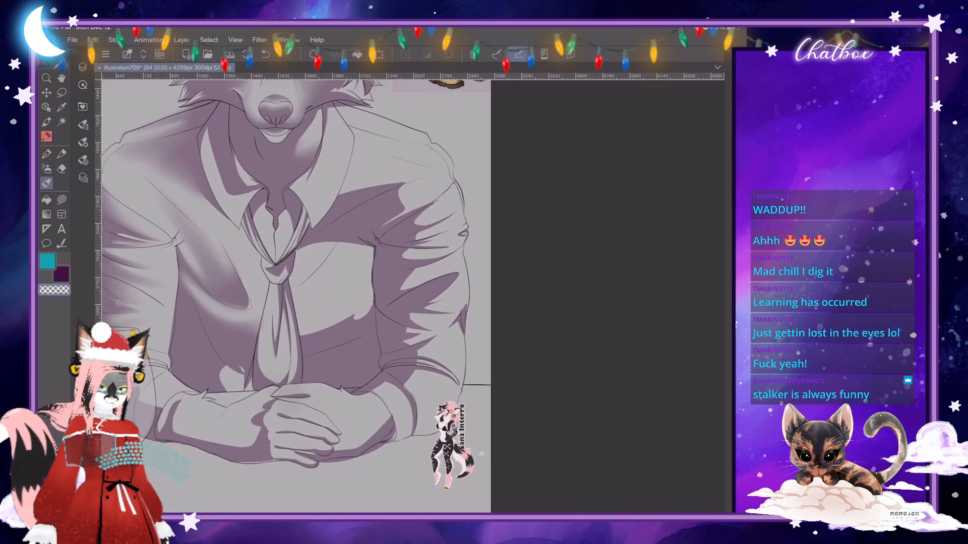
mouse_move(308, 330)
left_mouse_down()
mouse_move(362, 302)
mouse_move(359, 292)
mouse_move(328, 317)
mouse_move(351, 283)
mouse_move(330, 303)
left_mouse_up()
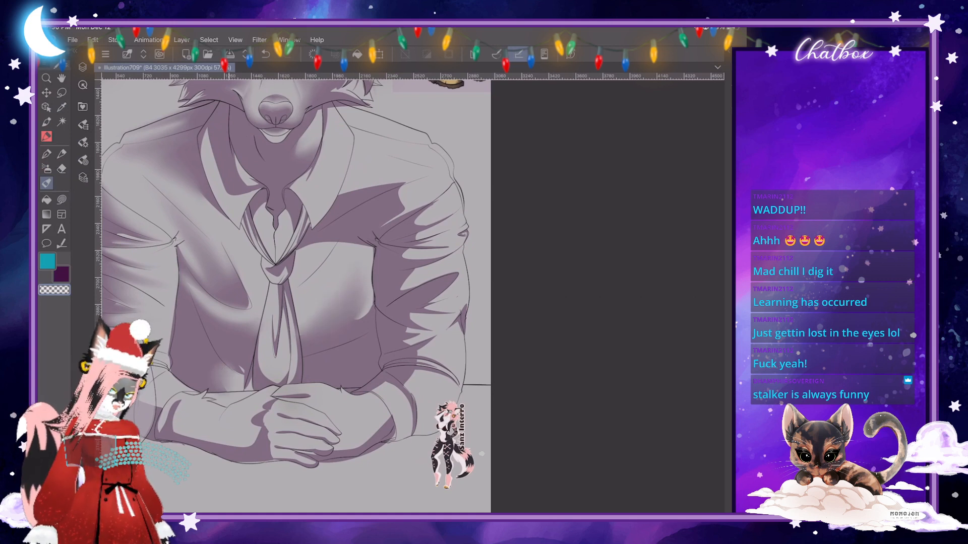
key("ctrl+minus")
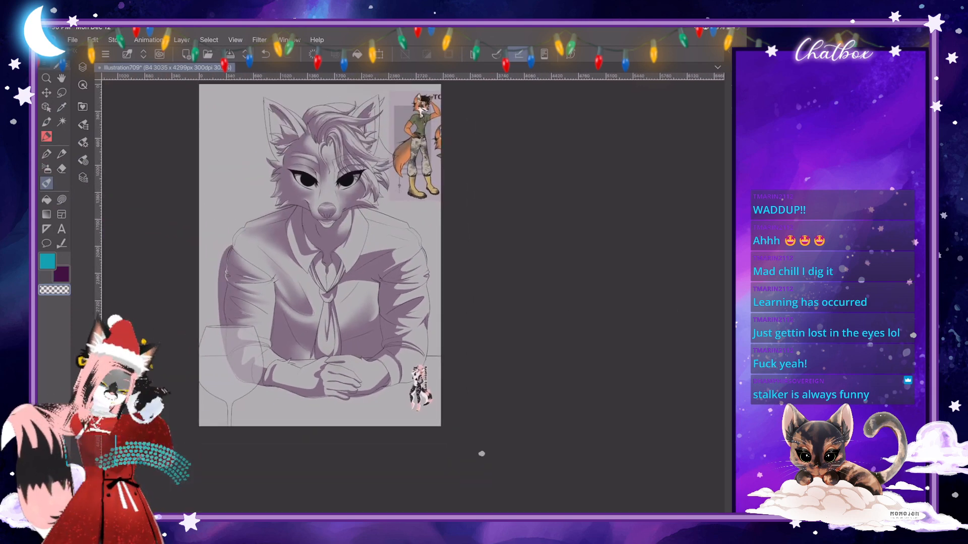
key("ctrl+plus")
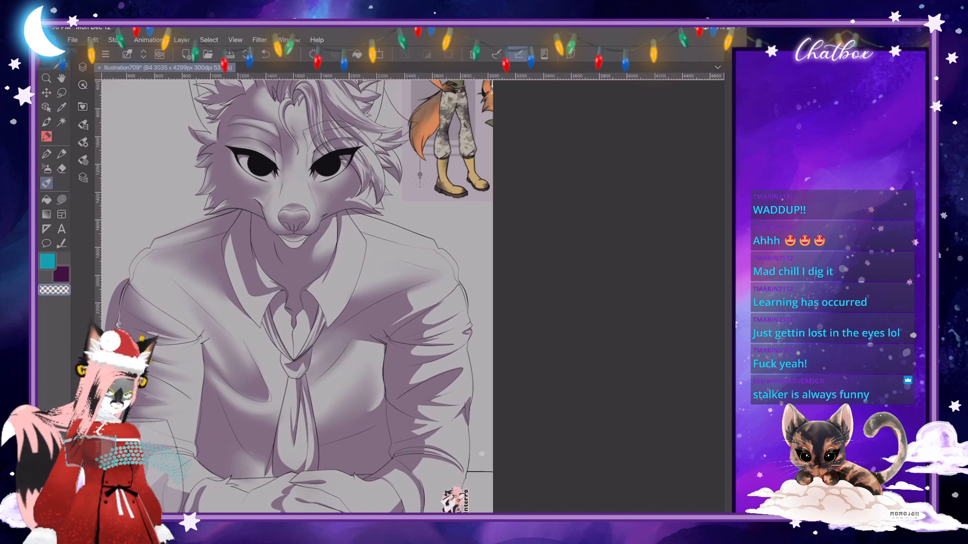
- Set the Skin Brush size to 73.7 and blend the lower edge of the light chest patch beside the sleeve
scroll(378, 312, "up", 3)
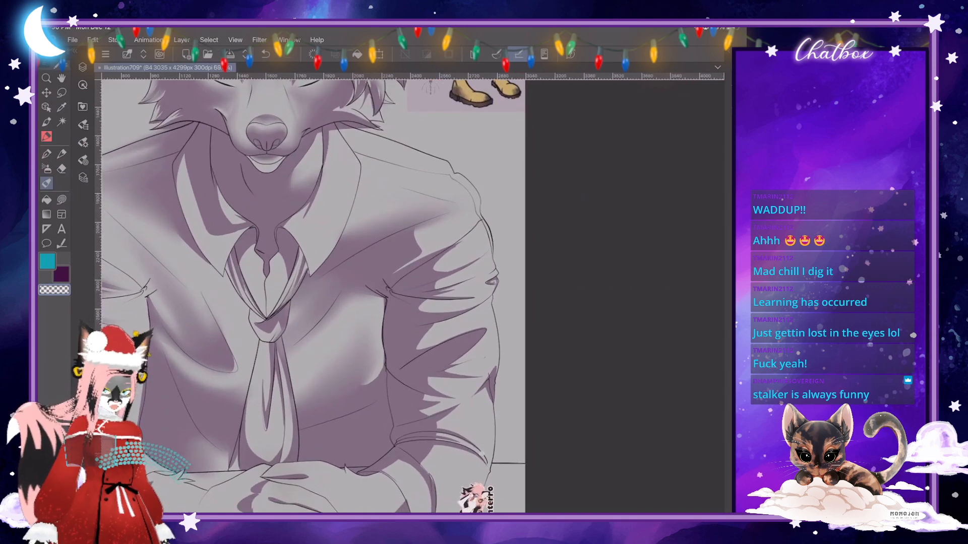
left_click(83, 142)
left_click_drag(191, 86, 184, 87)
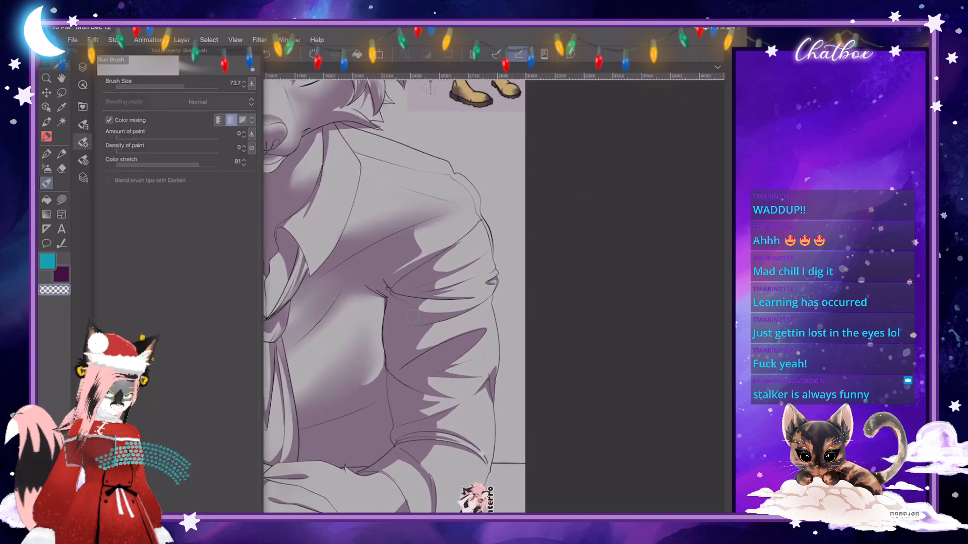
left_click(413, 316)
left_click_drag(369, 385, 351, 398)
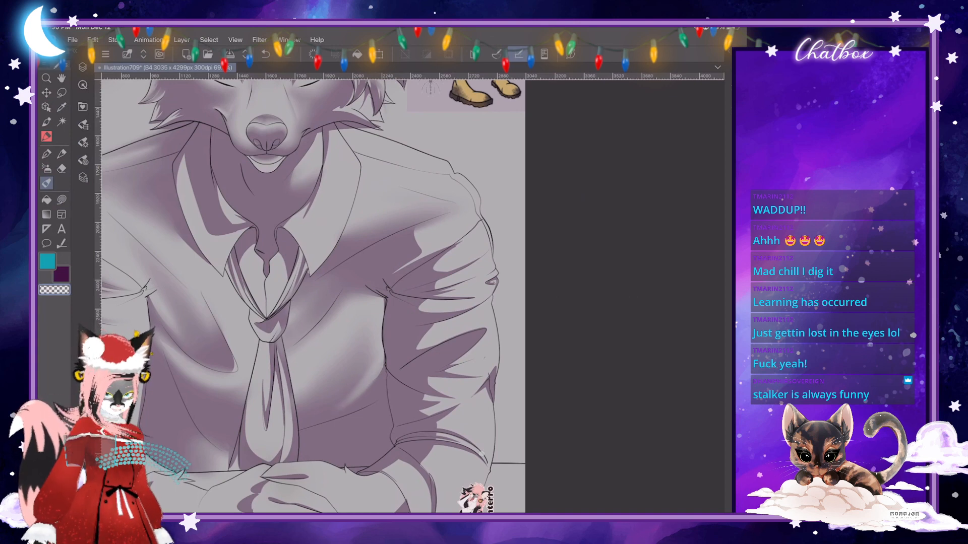
scroll(403, 322, "down", 5)
scroll(403, 303, "up", 6)
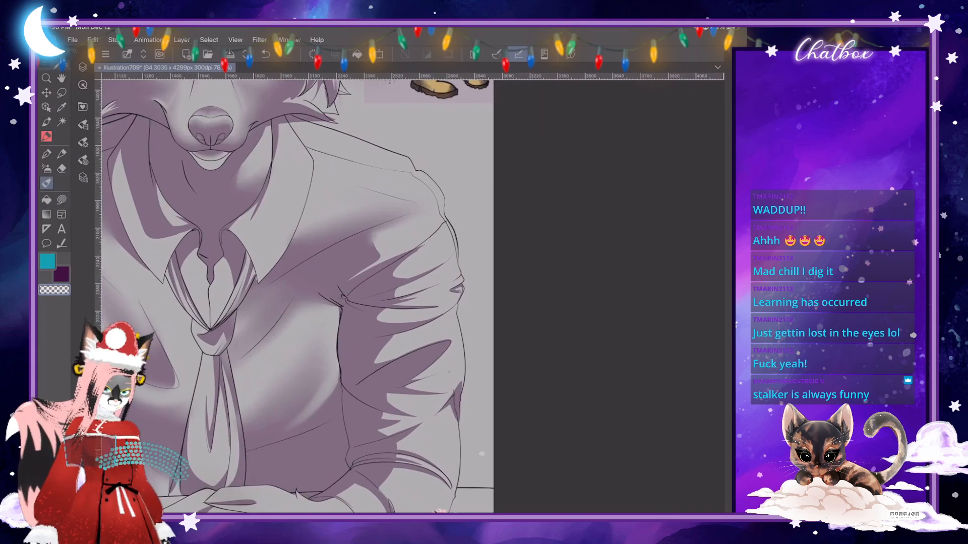
- Soften the shadow edge where the chest shading meets the upper sleeve, just above the armpit folds
left_click(83, 143)
left_click(372, 246)
left_click_drag(372, 242, 376, 252)
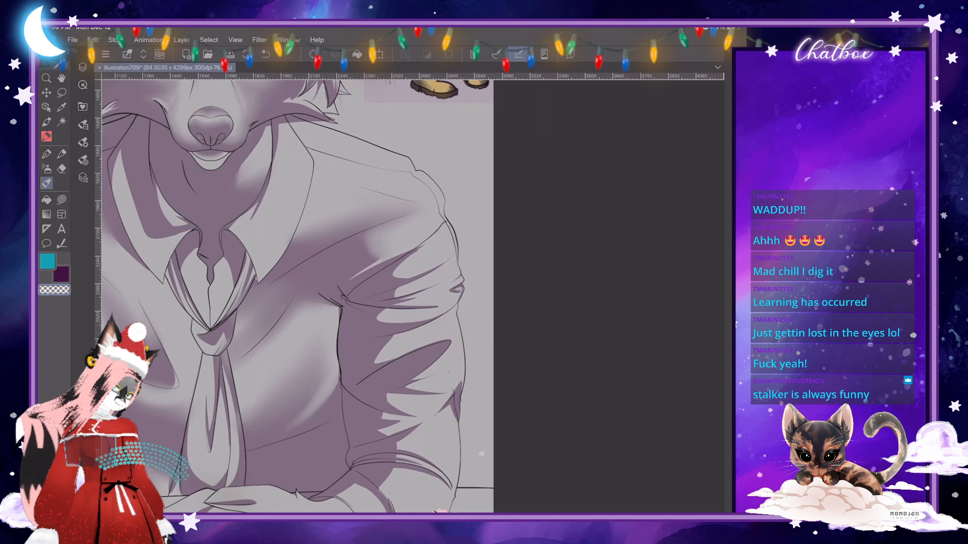
mouse_move(370, 252)
left_mouse_down()
mouse_move(397, 243)
mouse_move(367, 240)
left_mouse_up()
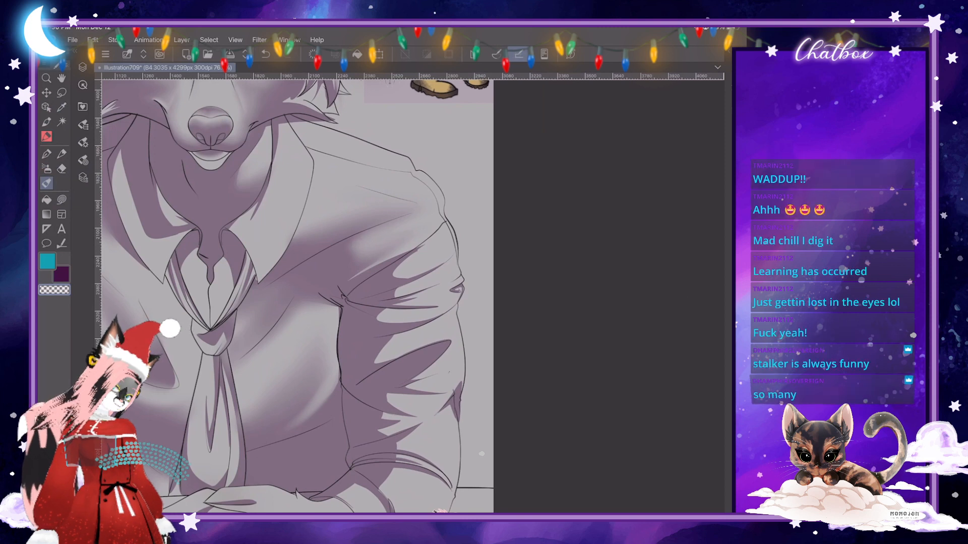
- Nudge the upper sleeve's fold shadow with Liquify, and soften the fold edges below the shoulder seam with the Skin Brush
left_click(61, 199)
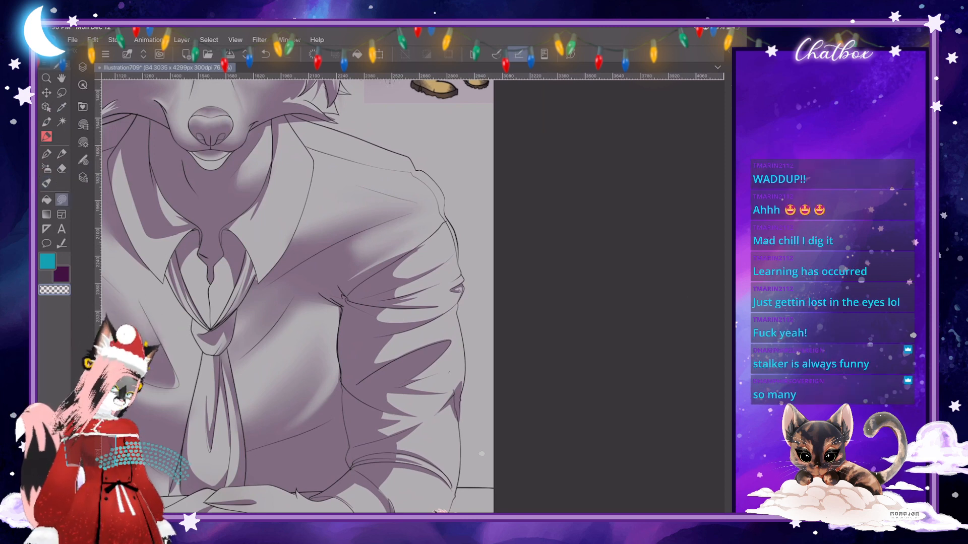
left_click_drag(421, 231, 414, 218)
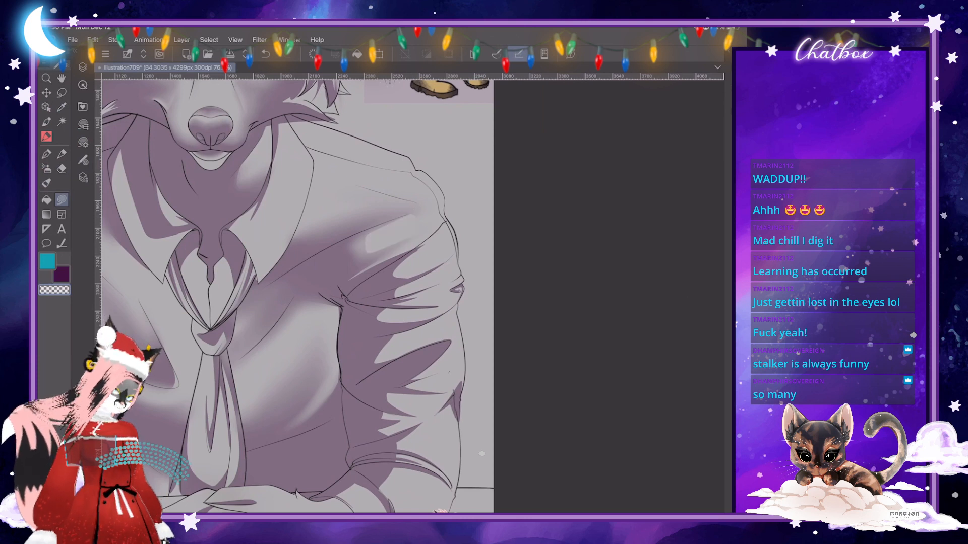
left_click(46, 183)
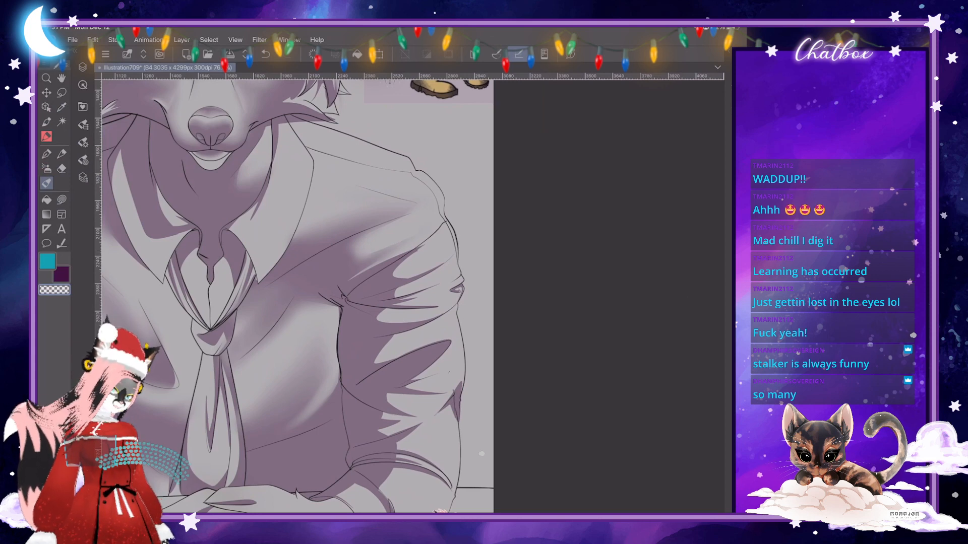
left_click(83, 143)
left_click(82, 143)
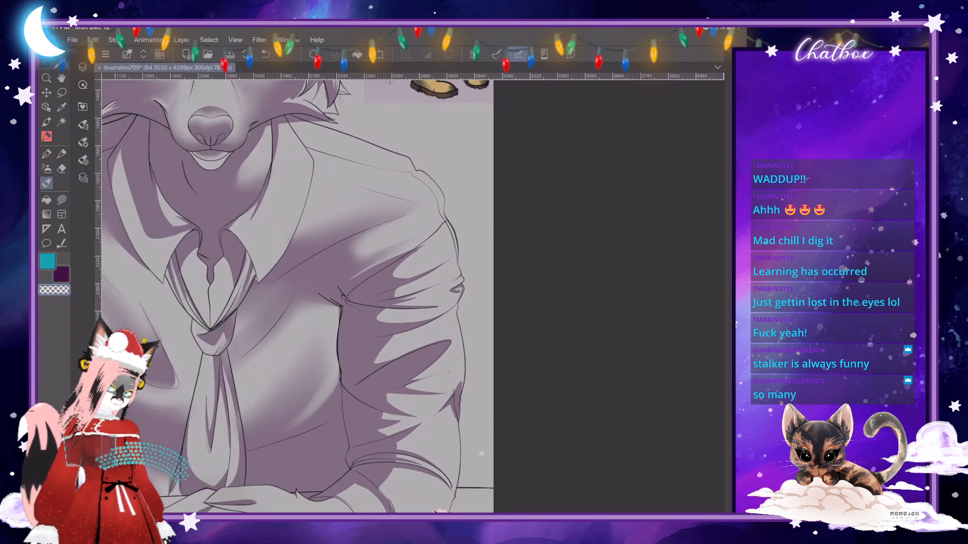
left_click(83, 143)
left_click(83, 142)
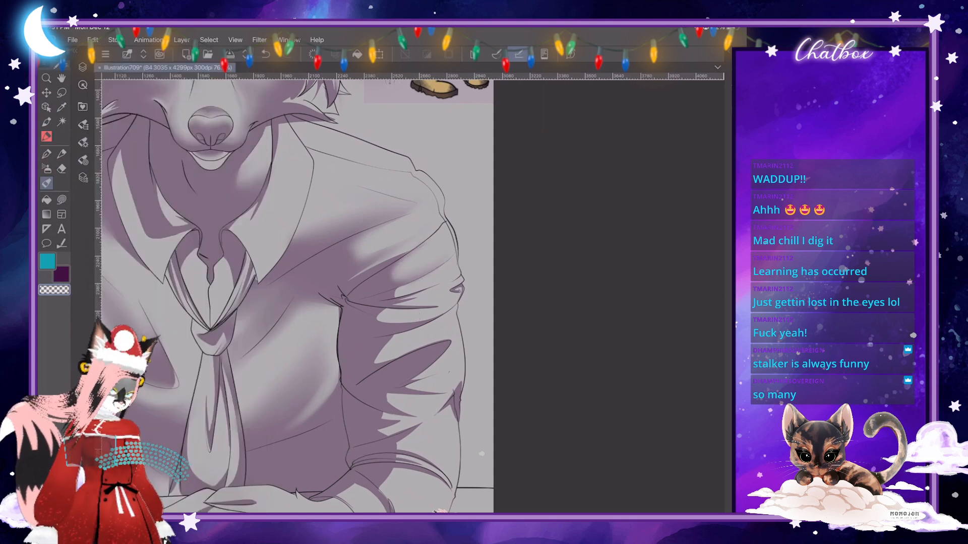
scroll(482, 454, "down", 4)
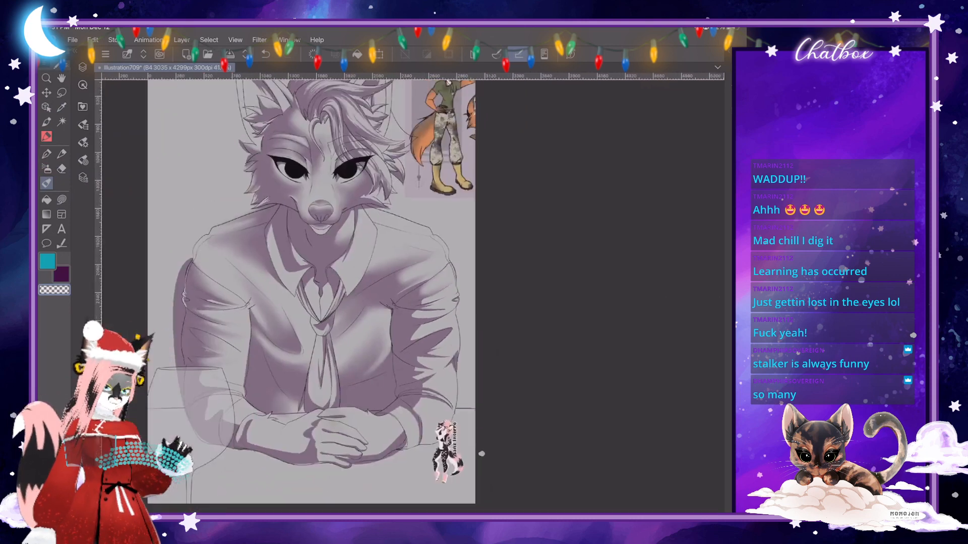
- Blend the narrow fold shadows radiating from the armpit across the upper sleeve into soft gradients
scroll(413, 298, "up", 8)
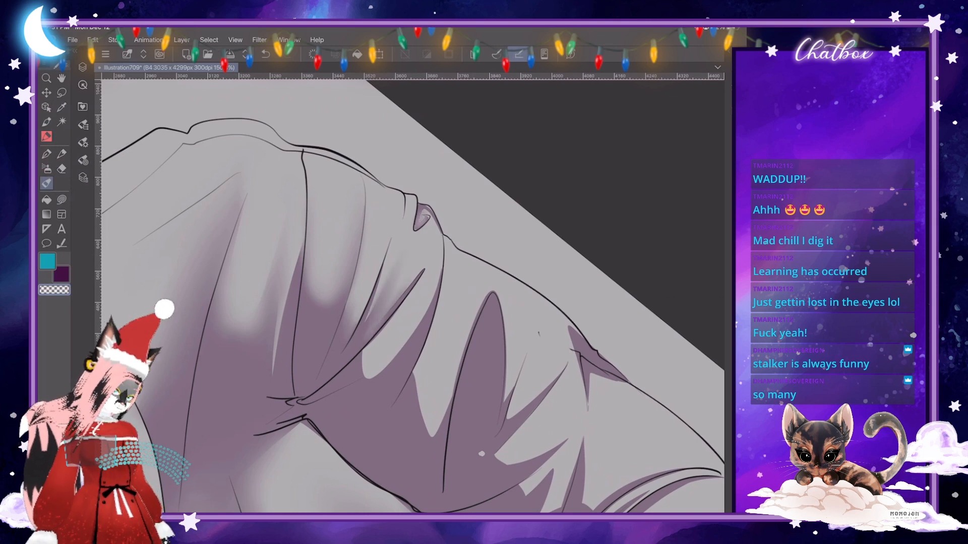
scroll(569, 395, "up", 1)
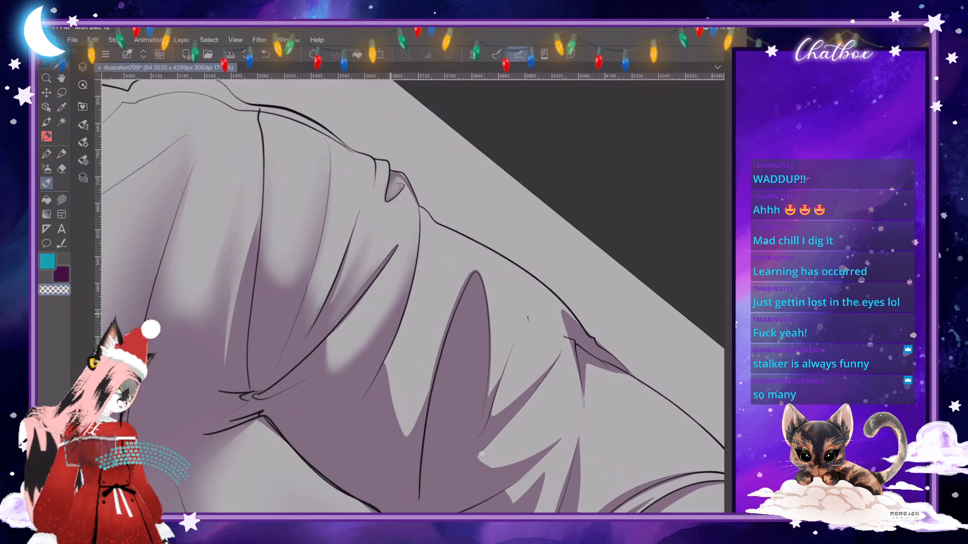
scroll(413, 297, "down", 5)
scroll(413, 297, "up", 4)
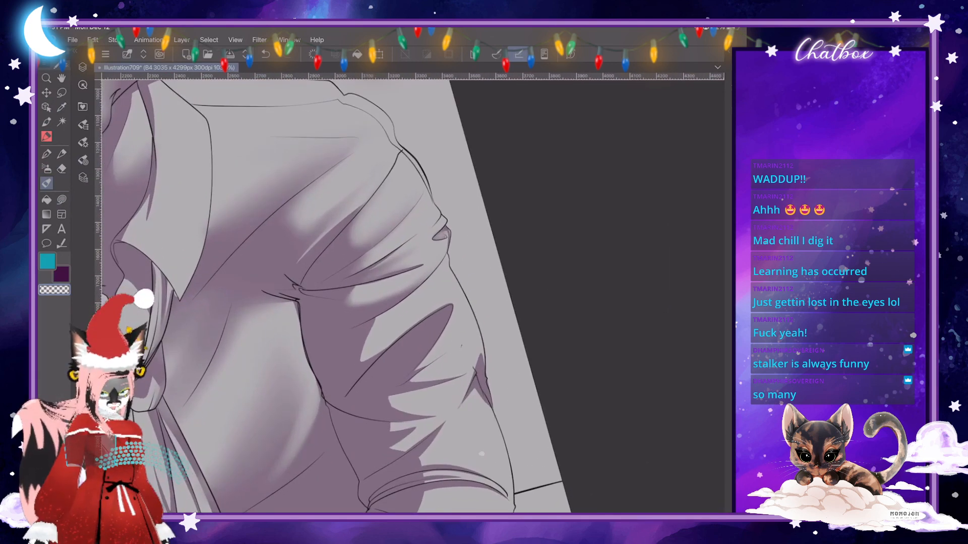
scroll(413, 297, "up", 4)
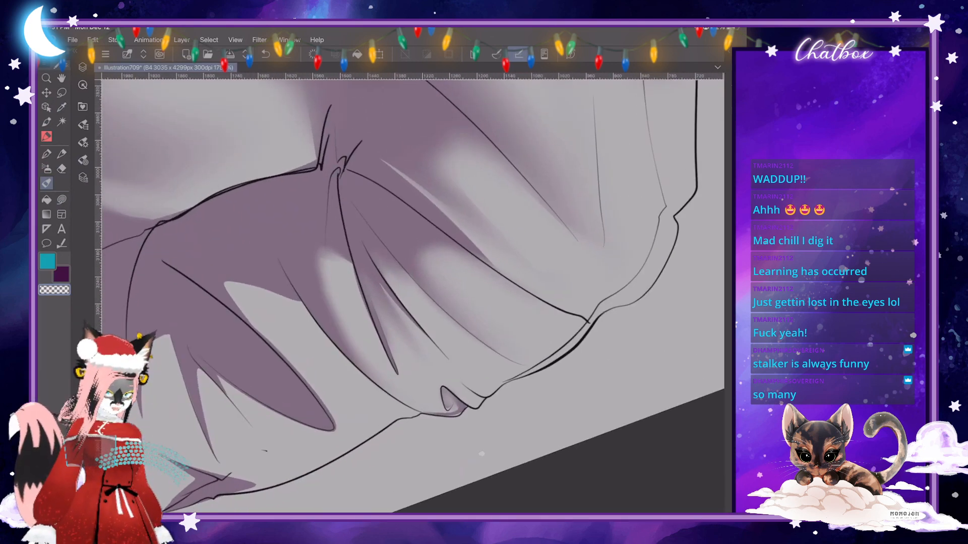
mouse_move(321, 253)
left_mouse_down()
mouse_move(328, 313)
mouse_move(333, 276)
left_mouse_up()
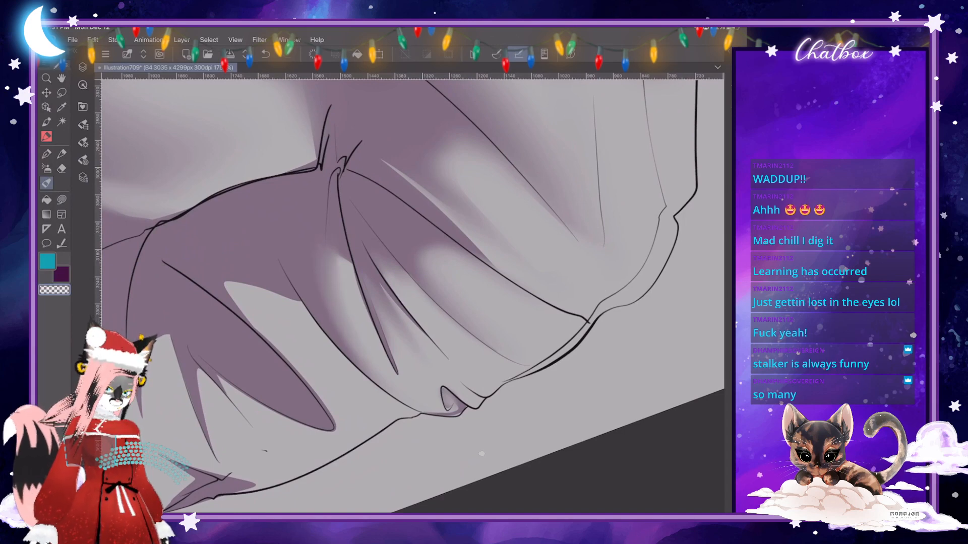
scroll(413, 297, "down", 3)
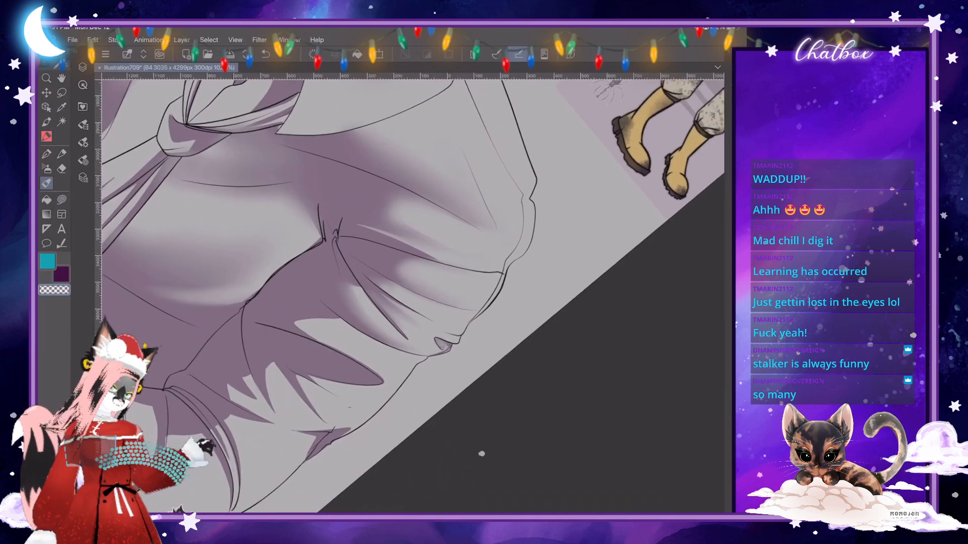
- Soften the shadow points between the curved sleeve fold and the long pointed shadow
scroll(413, 297, "up", 2)
scroll(412, 296, "down", 3)
scroll(412, 296, "up", 2)
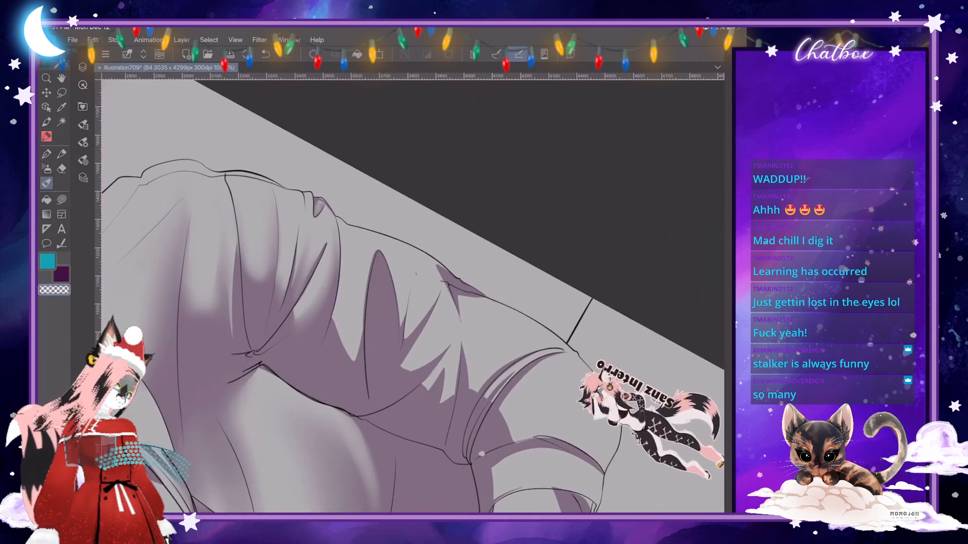
left_click_drag(344, 340, 352, 360)
mouse_move(342, 317)
left_mouse_down()
mouse_move(349, 348)
mouse_move(343, 342)
left_mouse_up()
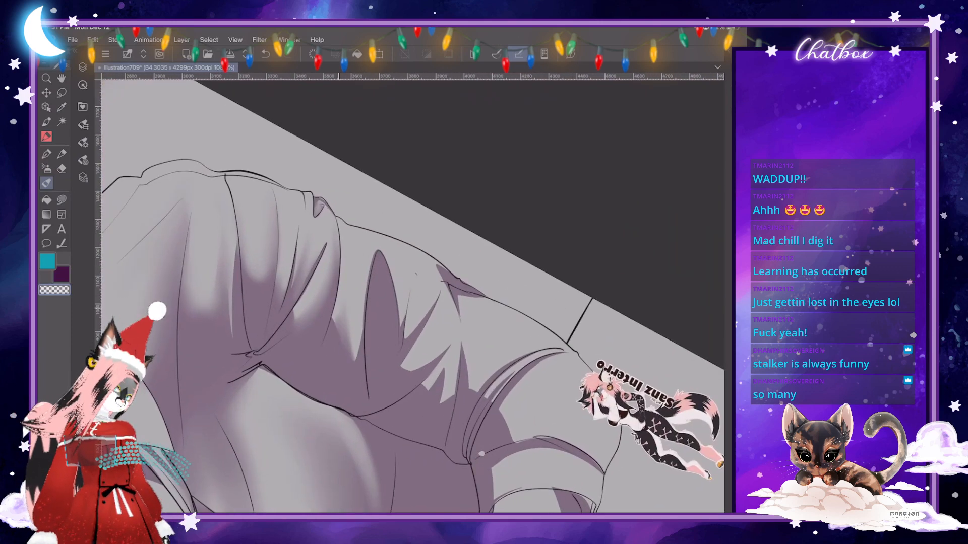
left_click_drag(333, 300, 337, 324)
left_click_drag(341, 302, 352, 353)
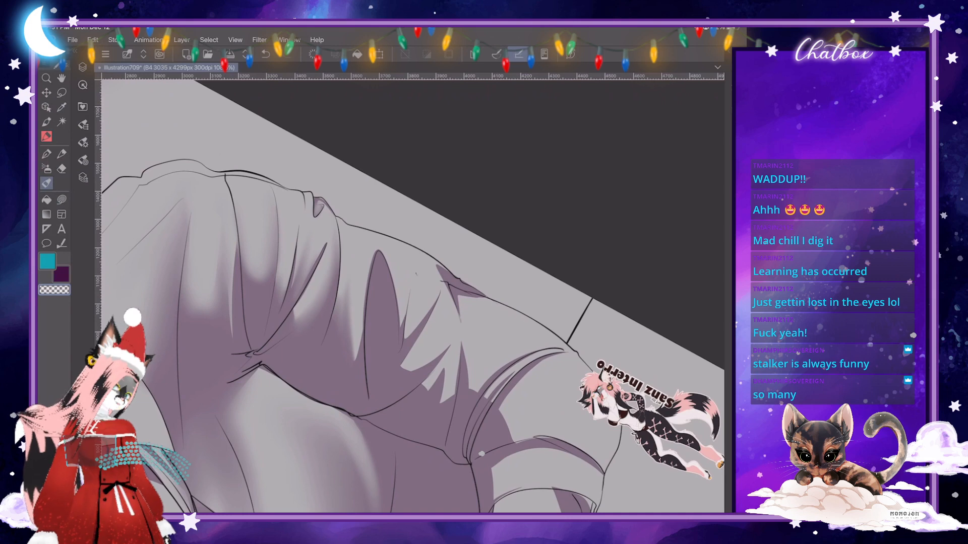
mouse_move(341, 290)
left_mouse_down()
mouse_move(343, 306)
mouse_move(346, 296)
left_mouse_up()
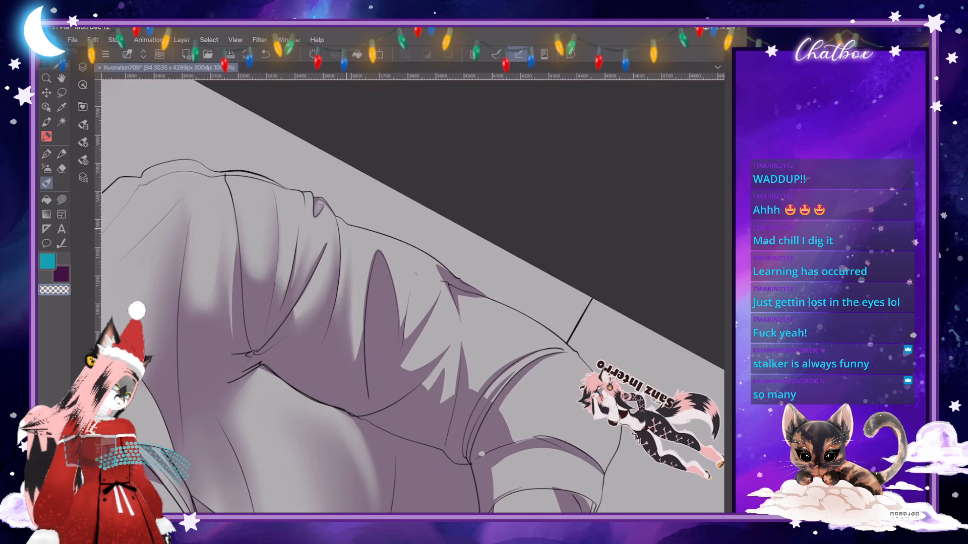
left_click_drag(348, 328, 350, 344)
left_click_drag(345, 268, 347, 282)
left_click_drag(439, 268, 457, 298)
left_click_drag(352, 316, 345, 331)
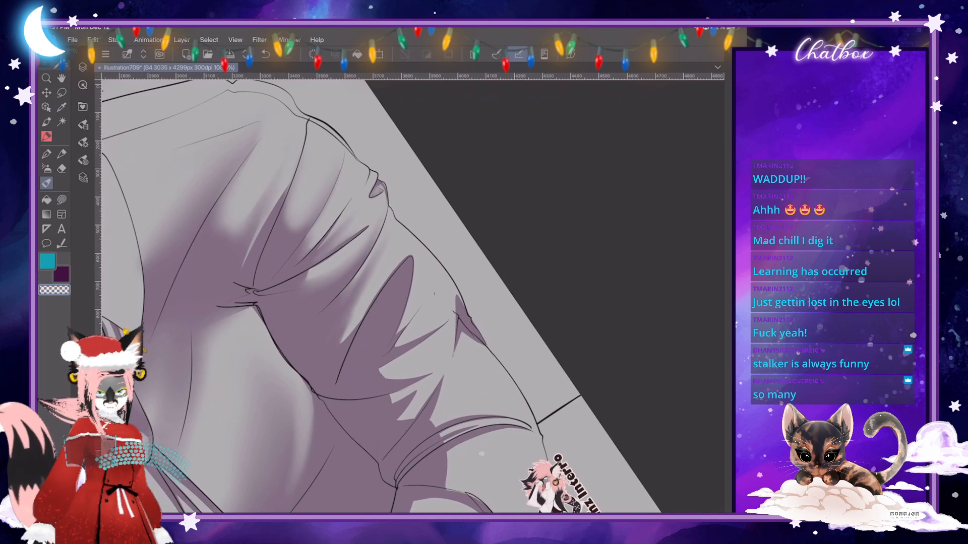
- Reduce the Shadow airbrush's size and touch up the fold shadows on the mid sleeve
left_click(46, 169)
left_click(83, 143)
left_click_drag(184, 86, 167, 86)
left_click(83, 143)
left_click_drag(458, 316, 488, 207)
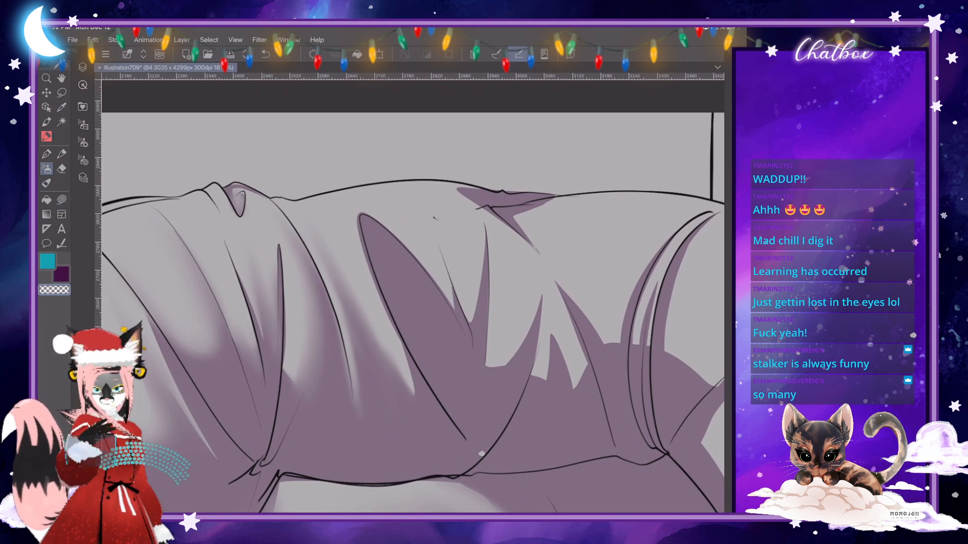
- Push the tip of the long pointed sleeve shadow into line with Liquify, and blend the shading beside it
scroll(413, 296, "up", 1)
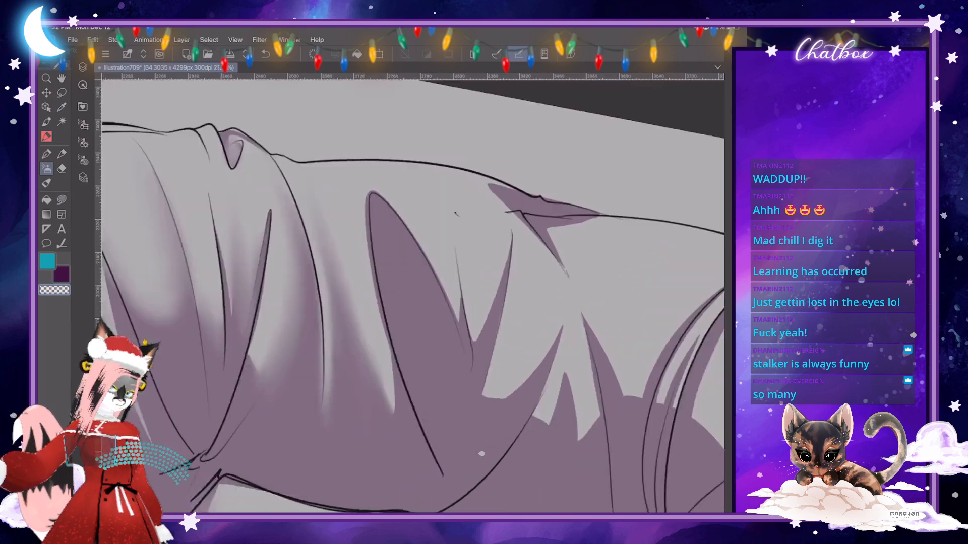
key("j")
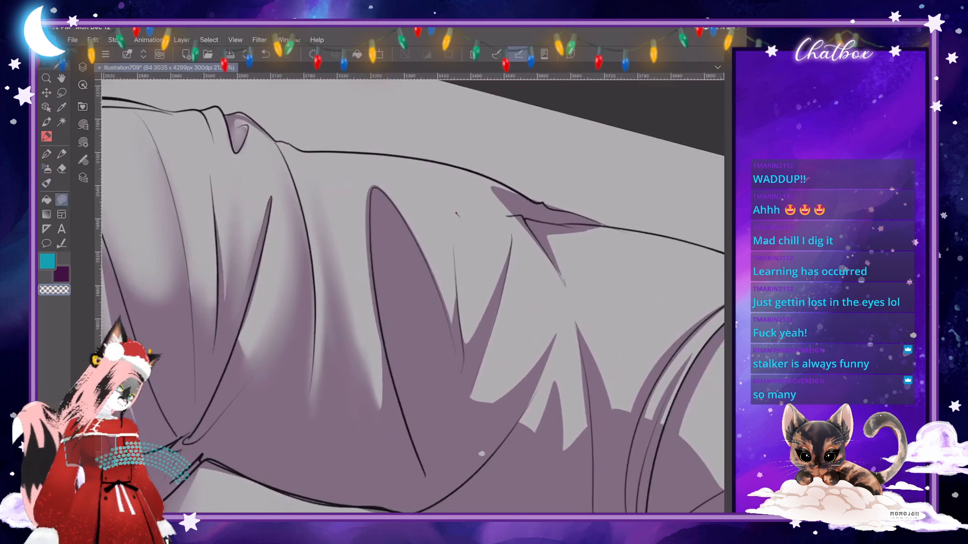
mouse_move(374, 188)
left_mouse_down()
mouse_move(386, 352)
mouse_move(357, 236)
mouse_move(369, 184)
left_mouse_up()
key("b")
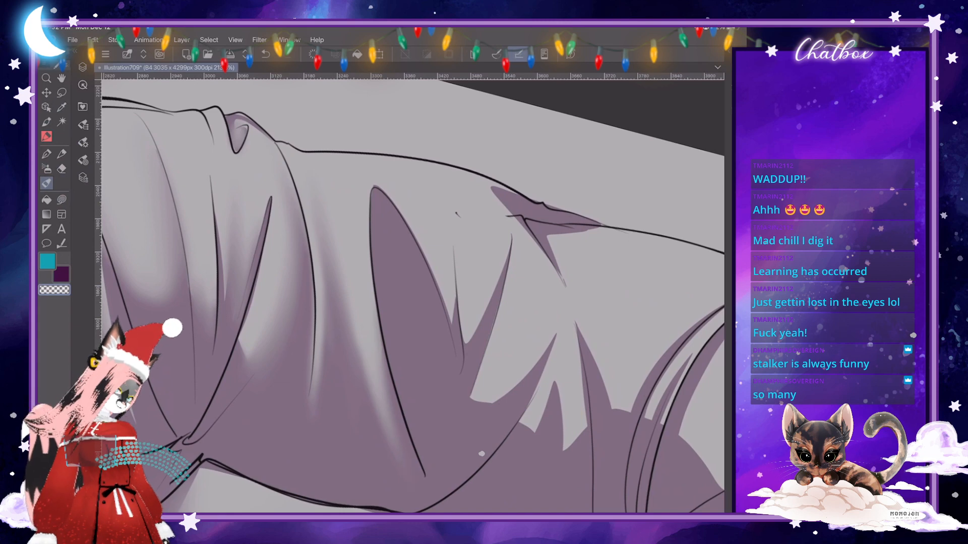
- Examine the shading across the whole figure, comparing the face, chest, hands and sleeve
scroll(413, 296, "down", 10)
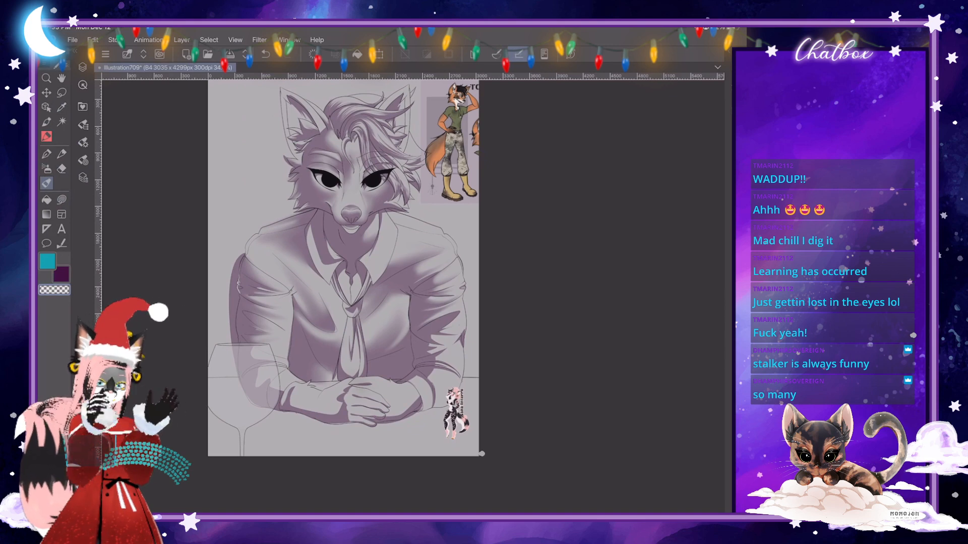
scroll(403, 249, "up", 4)
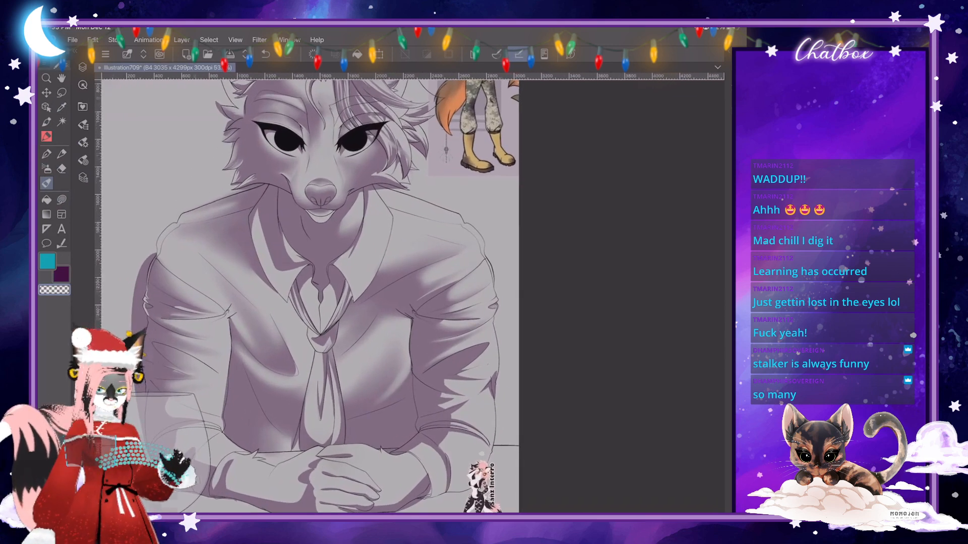
scroll(410, 288, "up", 8)
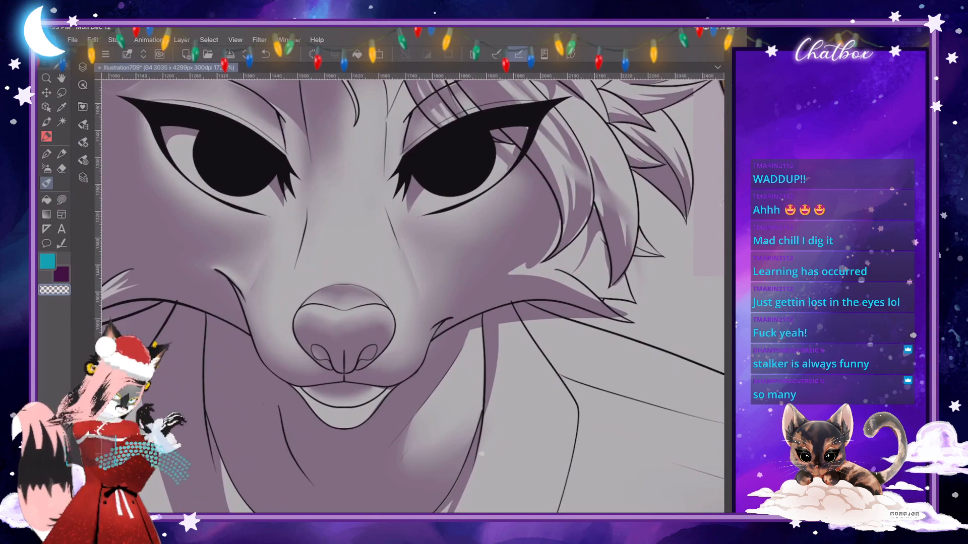
scroll(409, 293, "down", 10)
scroll(481, 453, "up", 5)
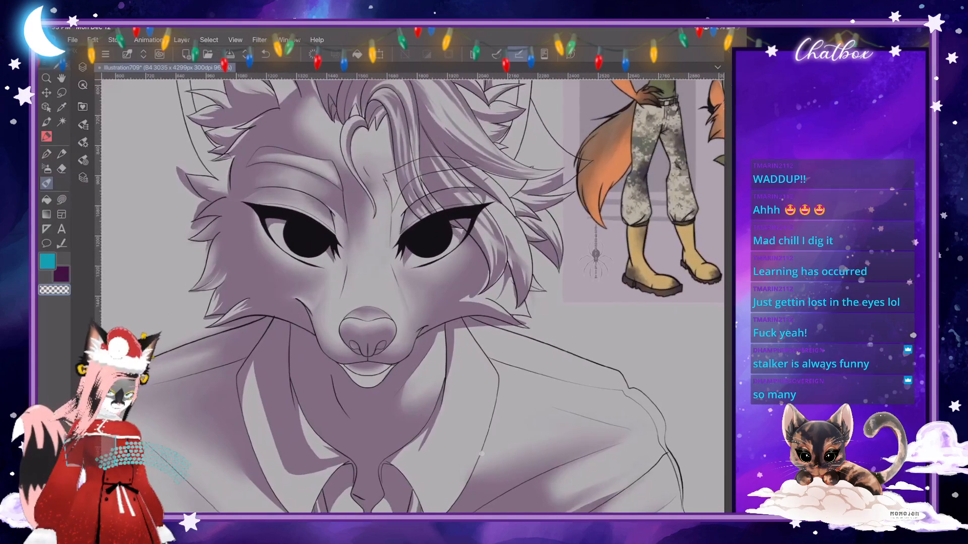
scroll(481, 454, "down", 7)
scroll(481, 454, "up", 6)
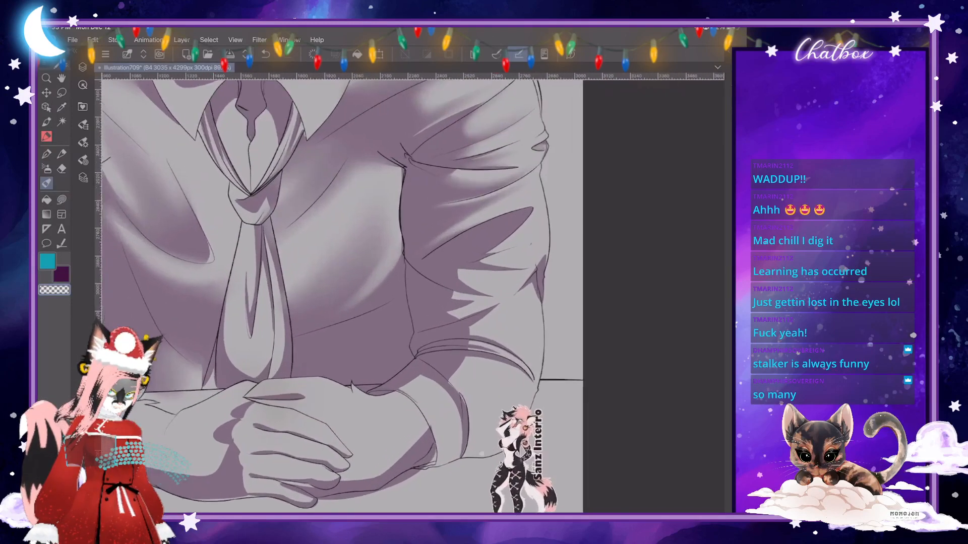
scroll(481, 454, "up", 2)
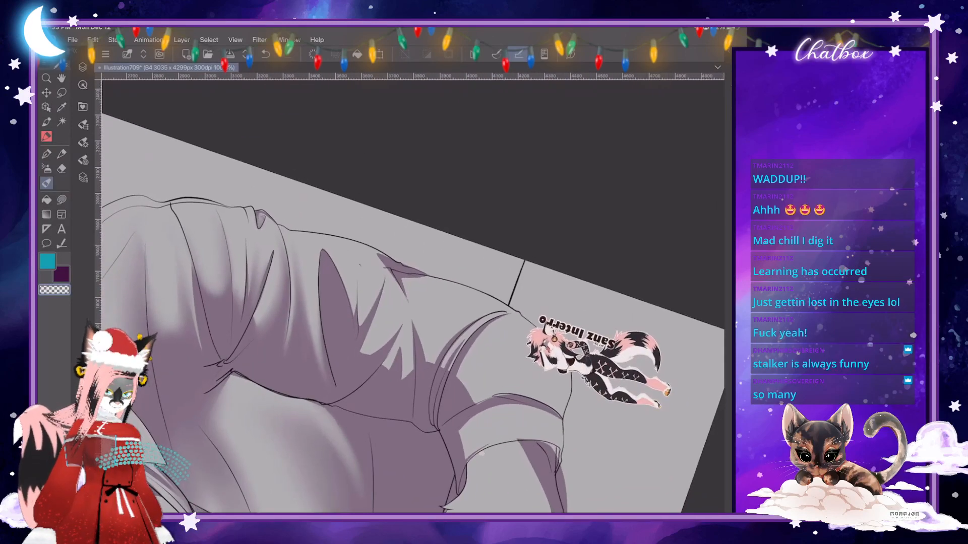
- Enlarge the Skin Brush slightly and blend the small fold shadows between the long pointed shadow and the elbow
left_click(83, 142)
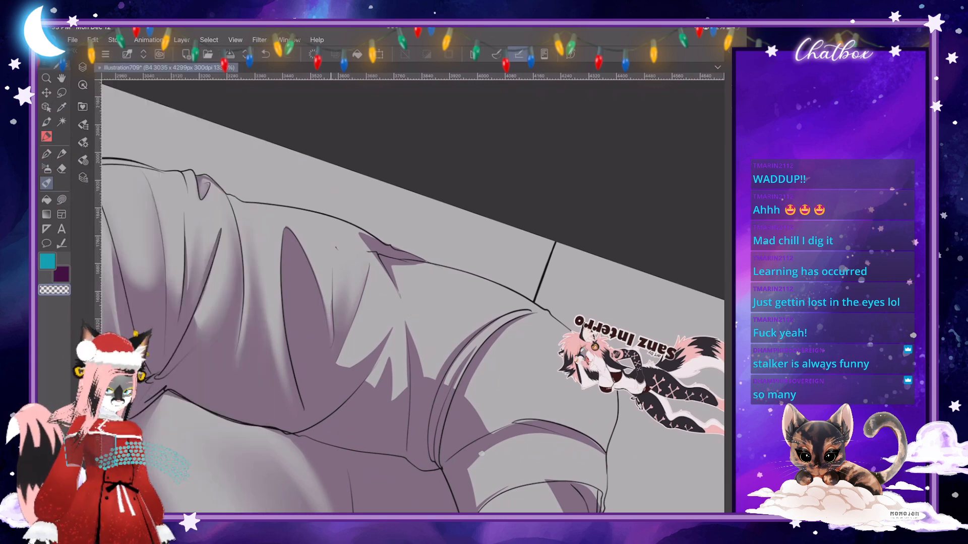
scroll(481, 454, "down", 5)
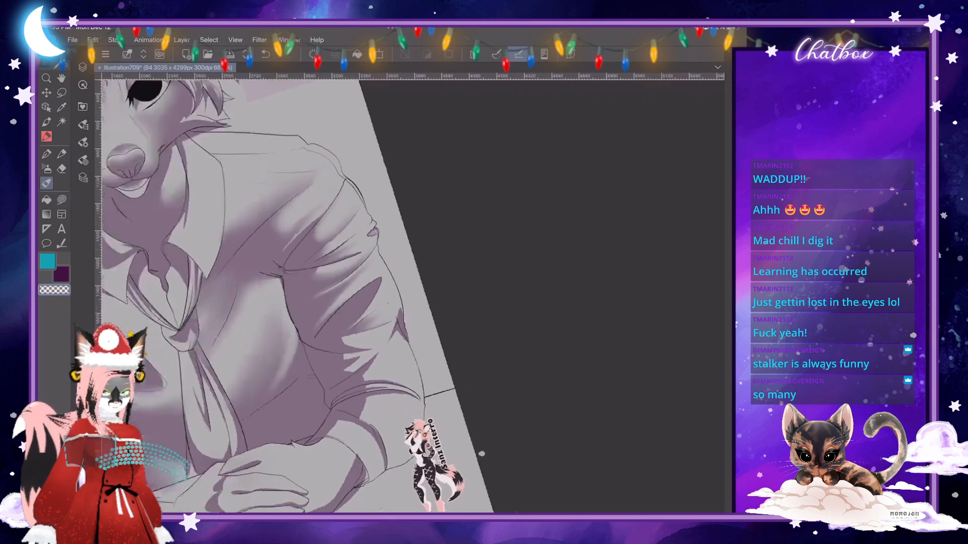
scroll(482, 454, "up", 6)
left_click(83, 143)
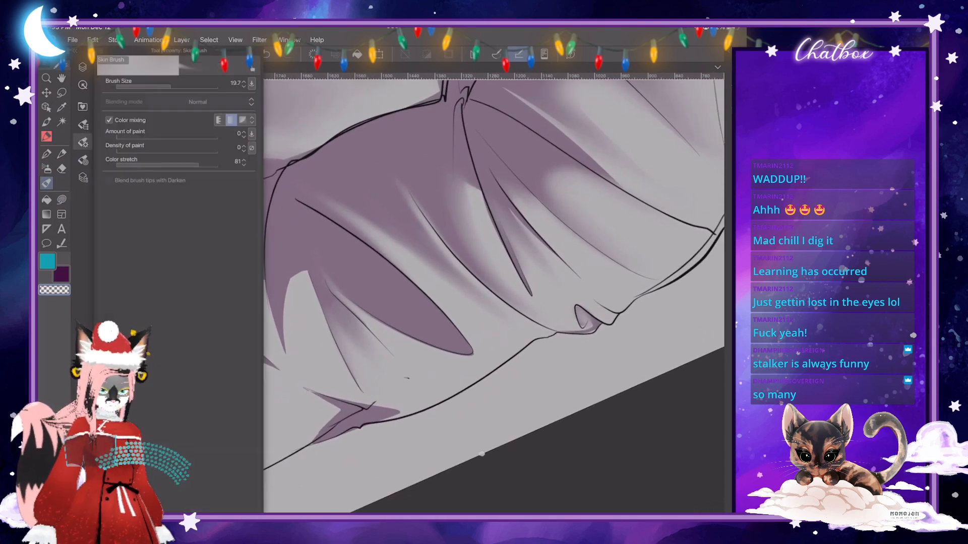
left_click_drag(170, 86, 179, 86)
left_click(83, 142)
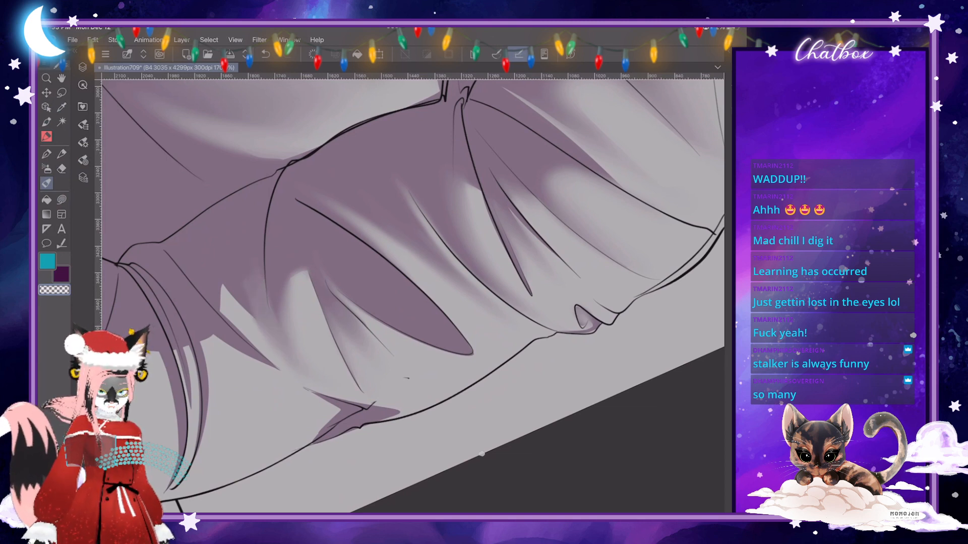
- Refine the narrow fold shadow near the inner elbow with the Shadow airbrush at size 25.4, and blend it with the Skin Brush
left_click(47, 169)
left_click(83, 143)
left_click_drag(170, 87, 171, 87)
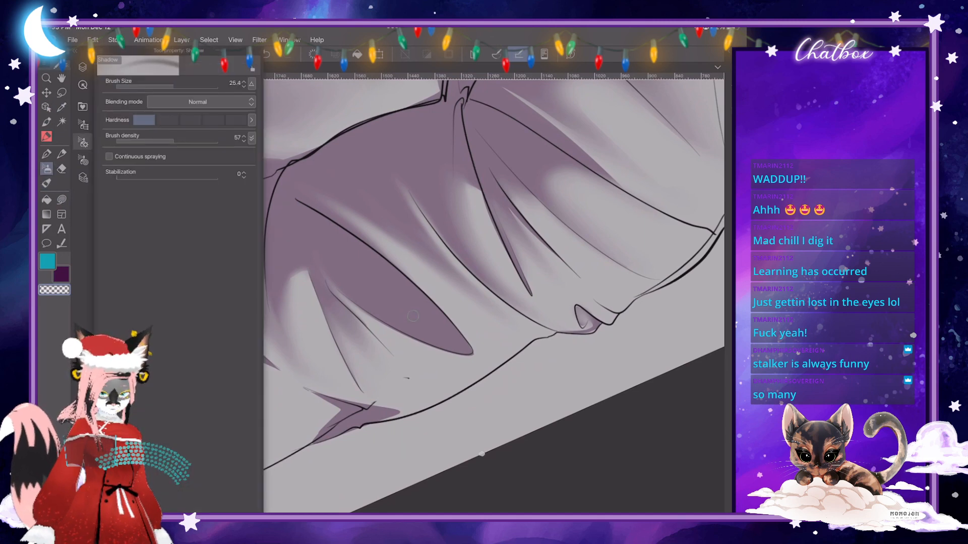
left_click(413, 316)
mouse_move(260, 263)
left_mouse_down()
mouse_move(266, 313)
mouse_move(262, 231)
left_mouse_up()
left_click_drag(269, 313, 277, 336)
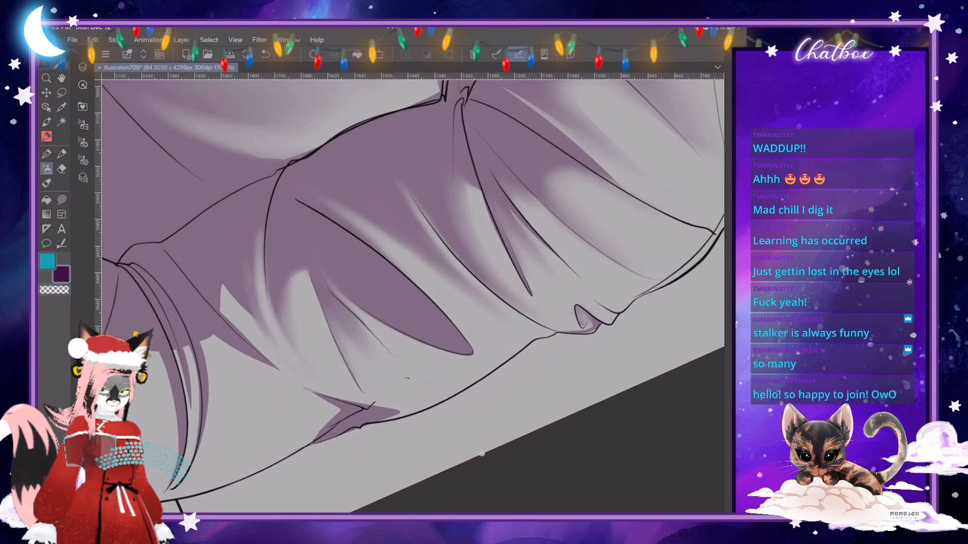
key("j")
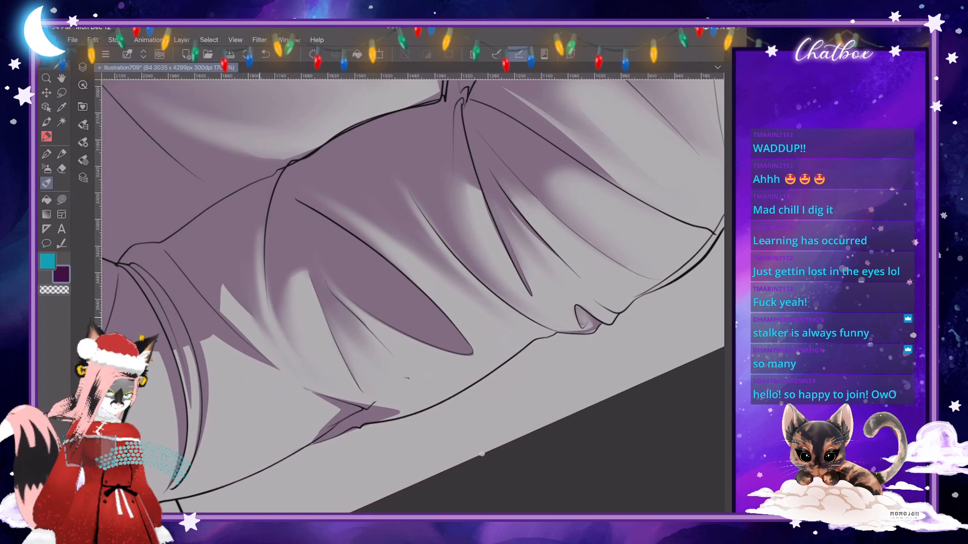
mouse_move(261, 295)
left_mouse_down()
mouse_move(283, 355)
mouse_move(287, 316)
left_mouse_up()
scroll(412, 297, "down", 3)
scroll(412, 296, "down", 3)
scroll(412, 297, "up", 3)
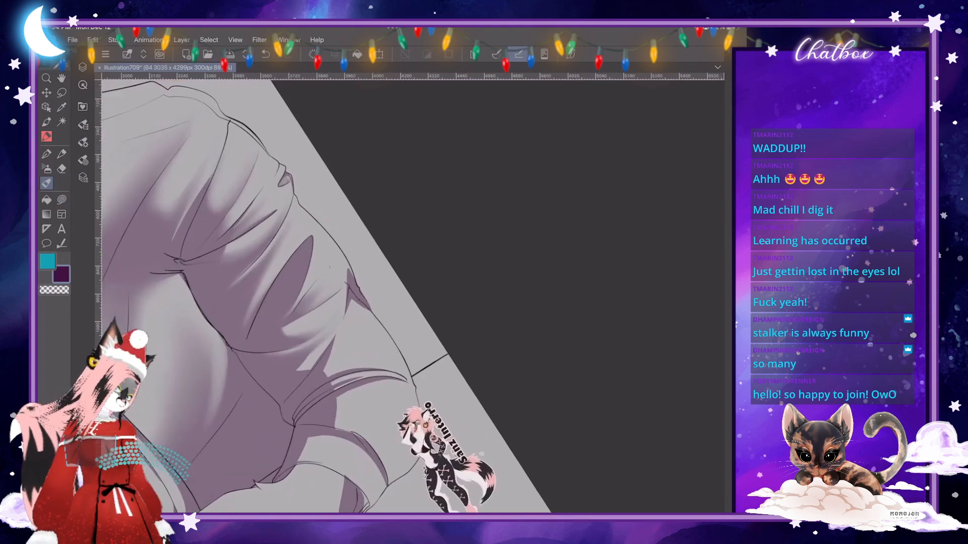
- Blend the shadow along the sleeve's outer edge below the elbow fold, and soften the small fold shadow beside it
left_click_drag(355, 302, 383, 334)
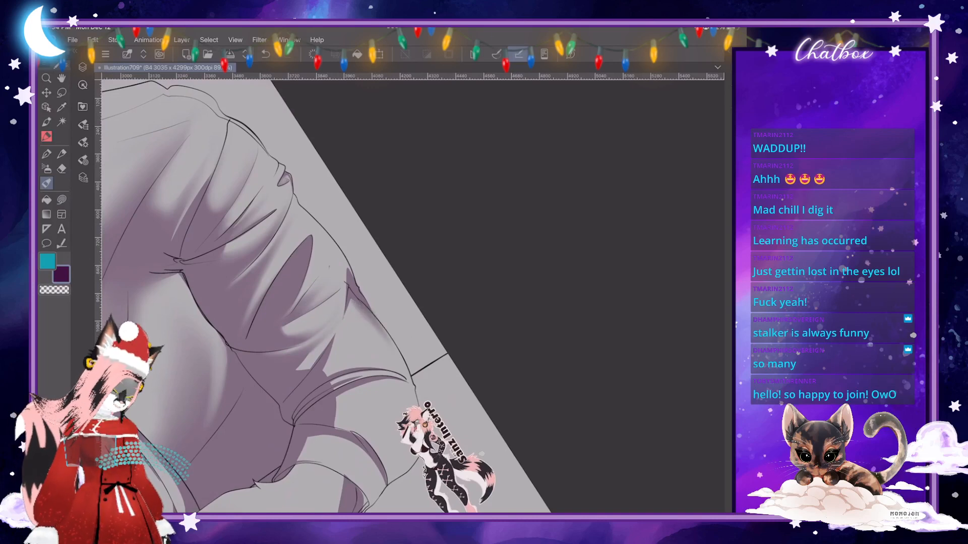
scroll(412, 296, "up", 1)
mouse_move(313, 346)
left_mouse_down()
mouse_move(371, 335)
mouse_move(333, 335)
mouse_move(365, 333)
mouse_move(328, 323)
mouse_move(327, 312)
left_mouse_up()
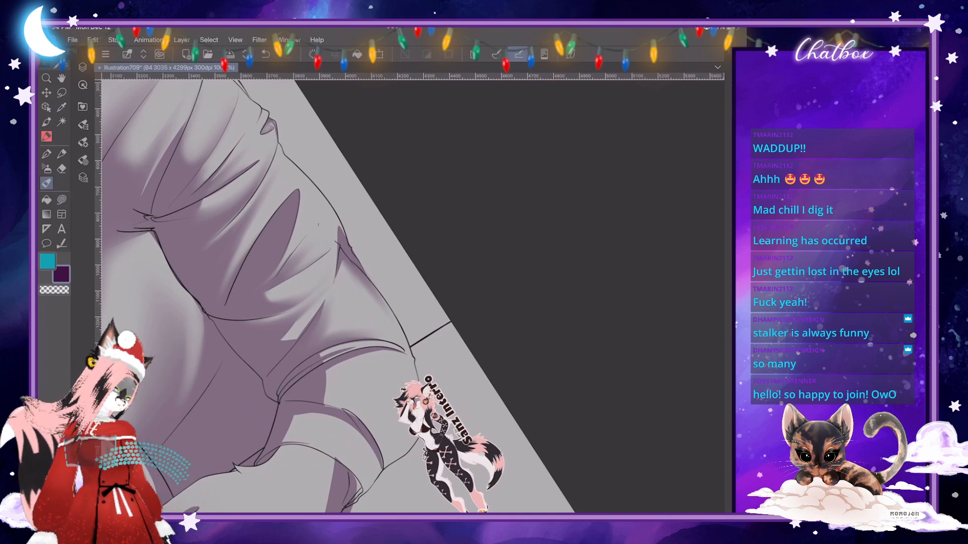
scroll(480, 453, "down", 4)
scroll(480, 453, "up", 2)
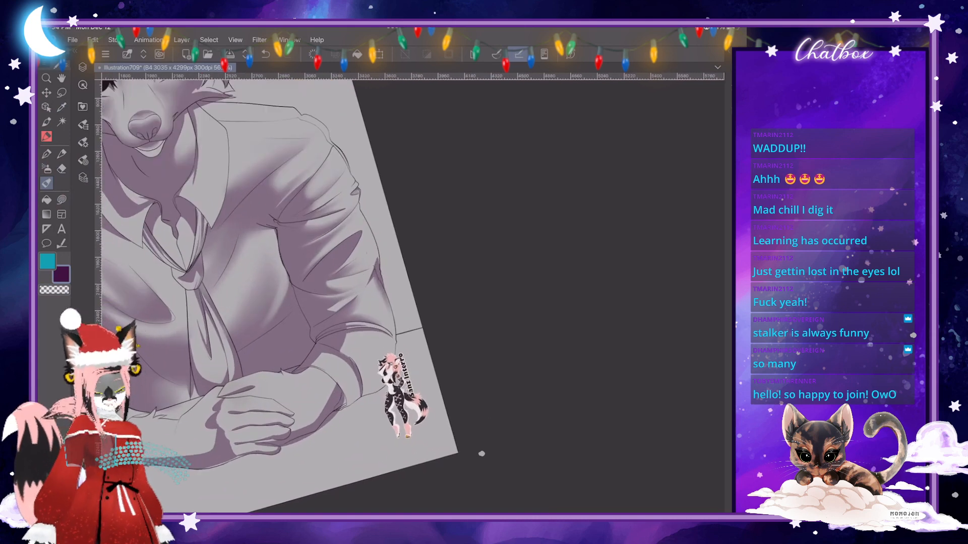
- Blend the shadow on the sleeve between the rolled band and the cuff with the Skin Brush at size 135.5
scroll(481, 454, "up", 4)
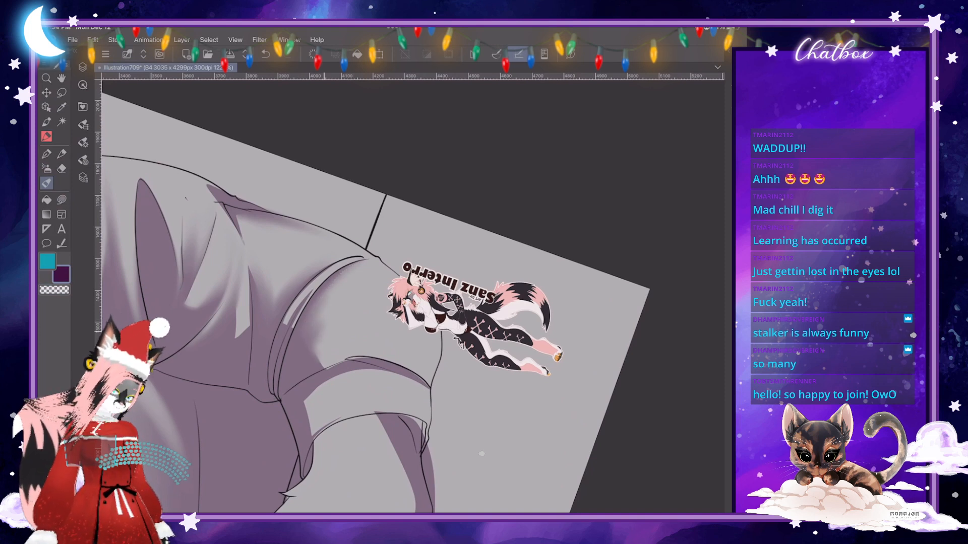
left_click(84, 143)
left_click(185, 87)
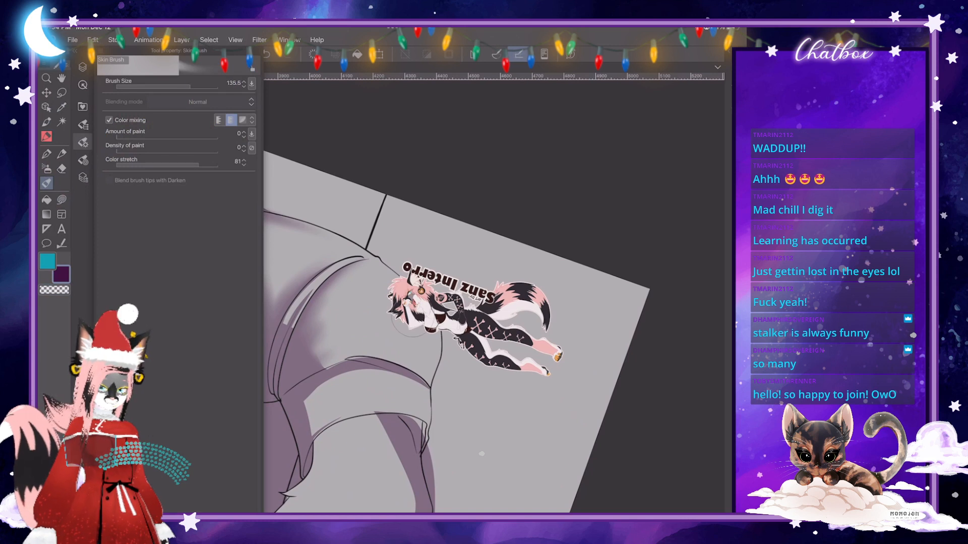
left_click(83, 142)
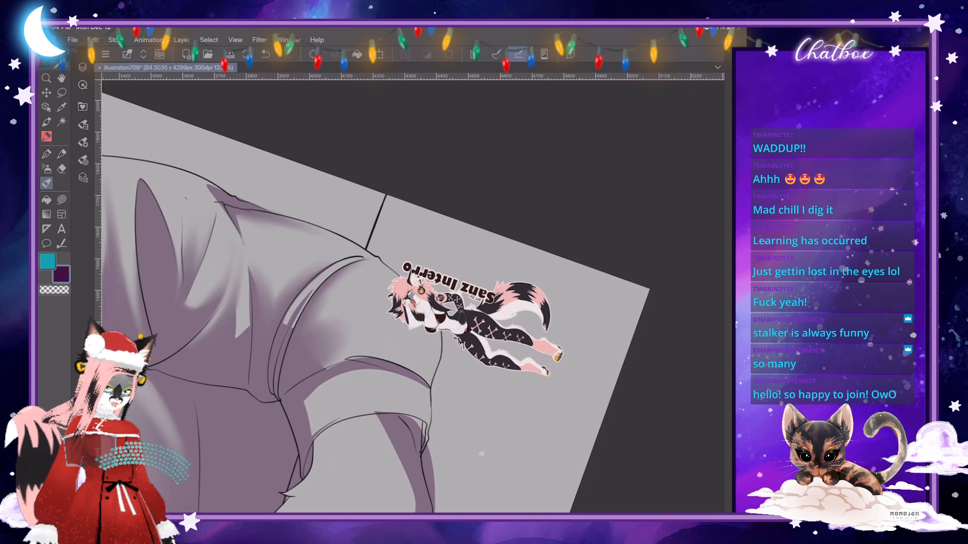
mouse_move(330, 363)
left_mouse_down()
mouse_move(366, 333)
mouse_move(350, 345)
mouse_move(360, 315)
left_mouse_up()
left_click(83, 67)
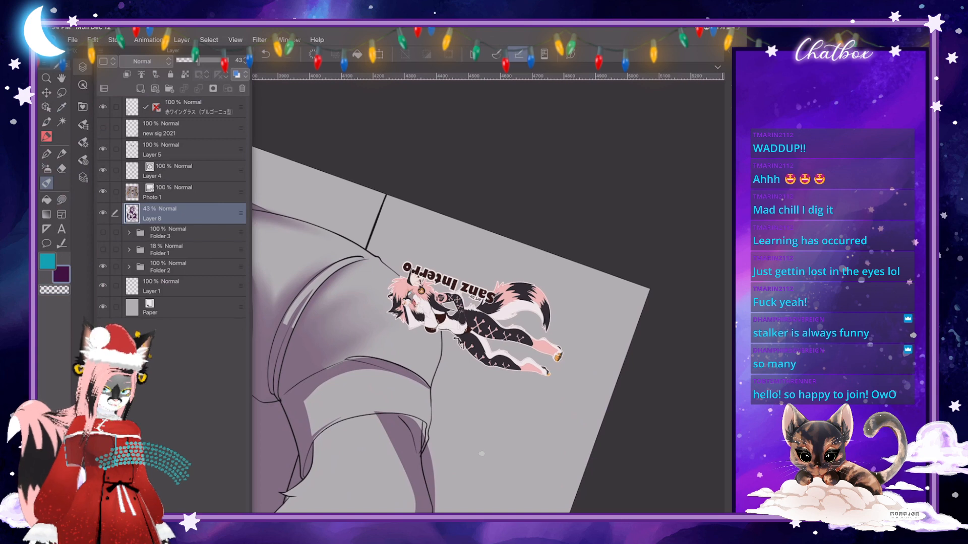
left_click(83, 67)
mouse_move(331, 364)
left_mouse_down()
mouse_move(370, 335)
mouse_move(360, 336)
mouse_move(372, 309)
left_mouse_up()
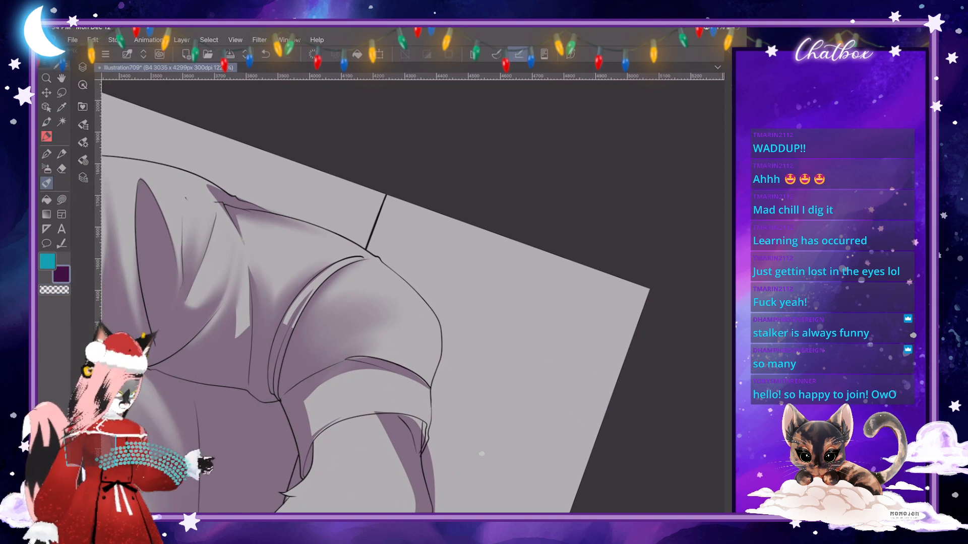
- Blend the cuff's shading into a soft gradient from its inner corner toward the lower edge
scroll(413, 297, "down", 5)
key("ctrl+at")
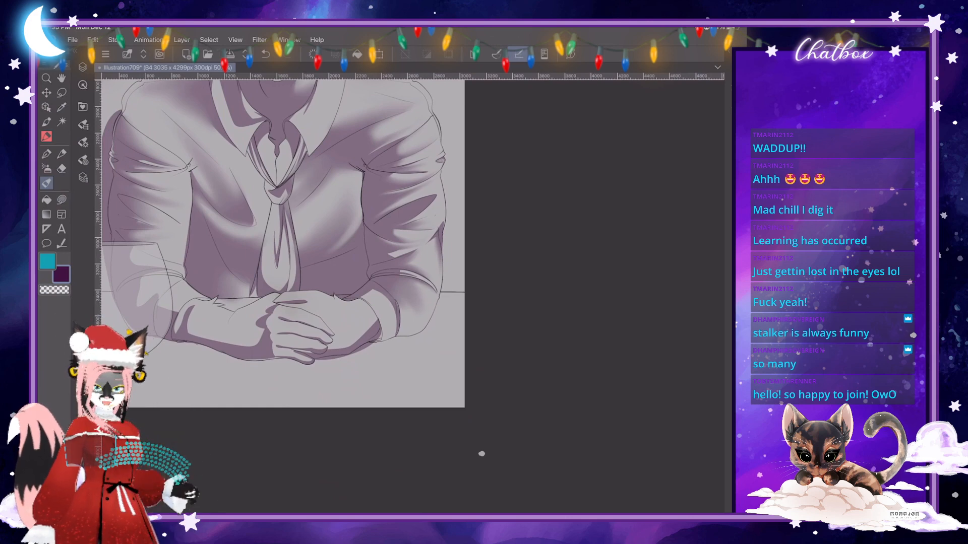
scroll(404, 312, "up", 5)
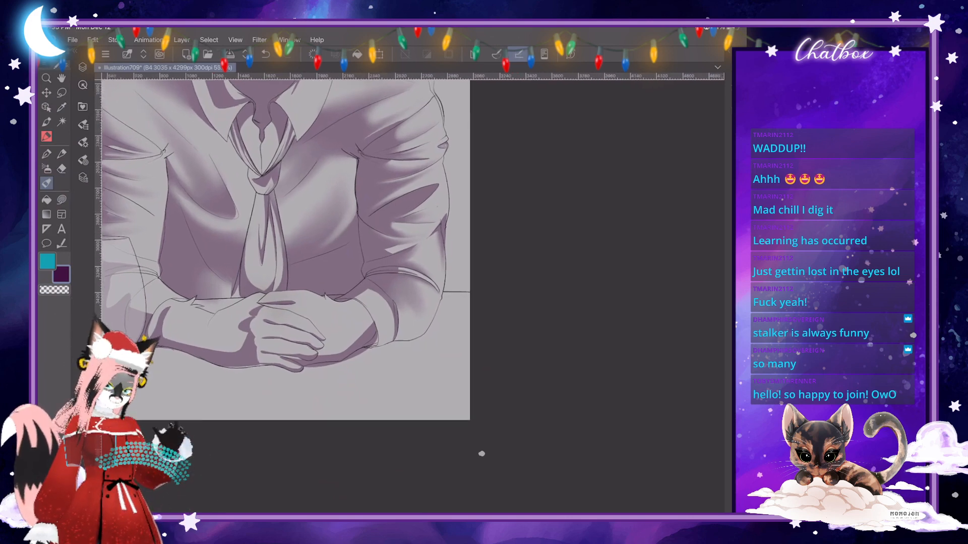
scroll(337, 277, "up", 2)
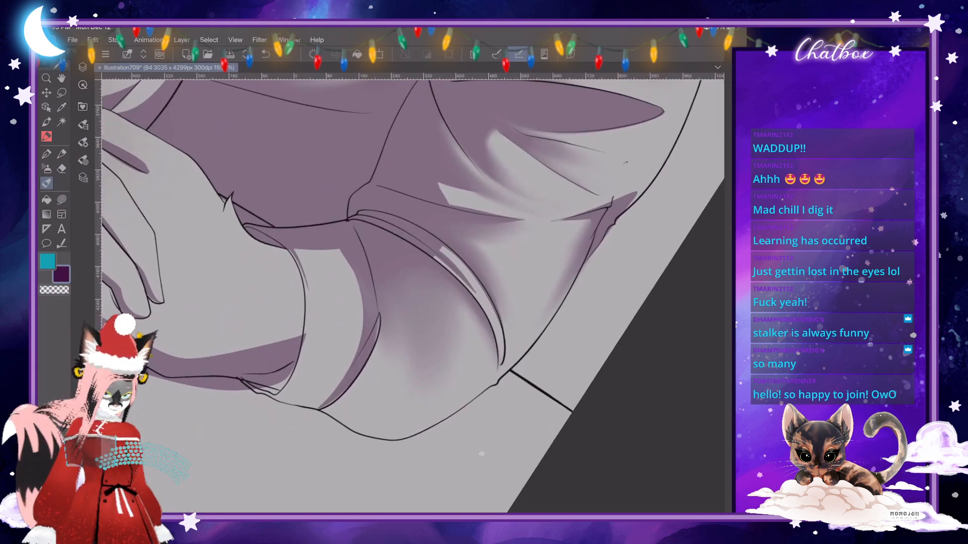
mouse_move(294, 253)
left_mouse_down()
mouse_move(345, 262)
mouse_move(357, 362)
left_mouse_up()
mouse_move(315, 265)
left_mouse_down()
mouse_move(344, 308)
mouse_move(339, 287)
left_mouse_up()
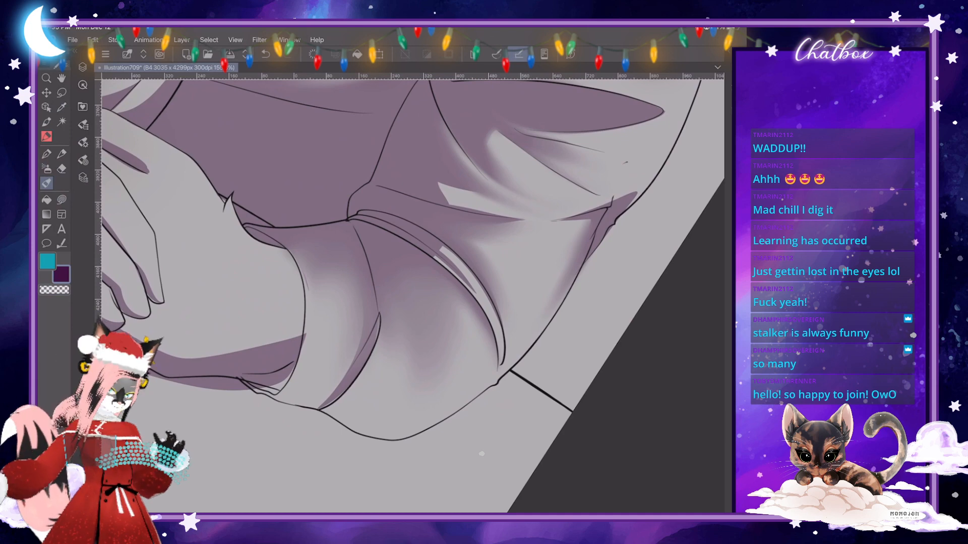
scroll(413, 296, "down", 5)
scroll(414, 296, "up", 5)
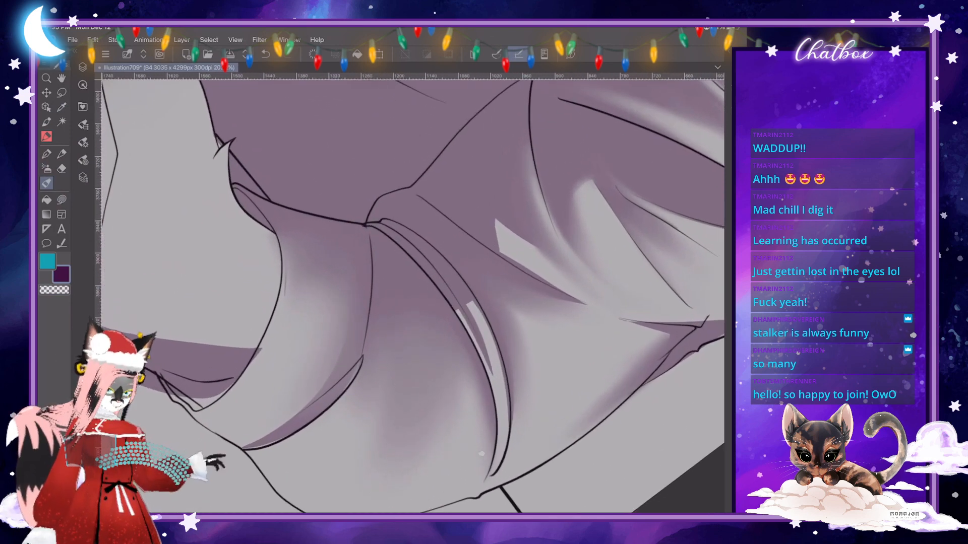
- Clear the blended shading that spills over the cuff's opening onto the forearm, using a transparent freehand fill
key("j")
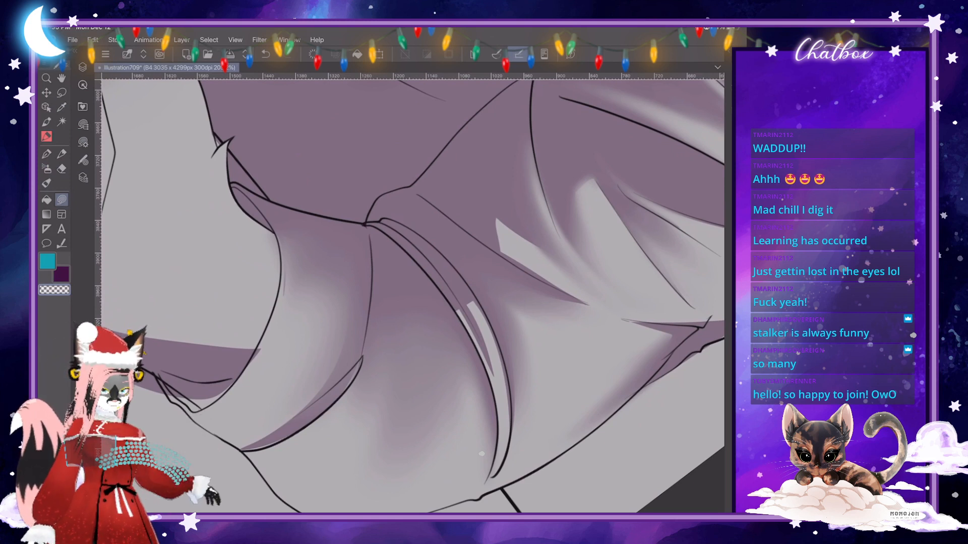
mouse_move(251, 329)
left_mouse_down()
mouse_move(230, 282)
mouse_move(241, 202)
mouse_move(272, 227)
mouse_move(274, 245)
left_mouse_up()
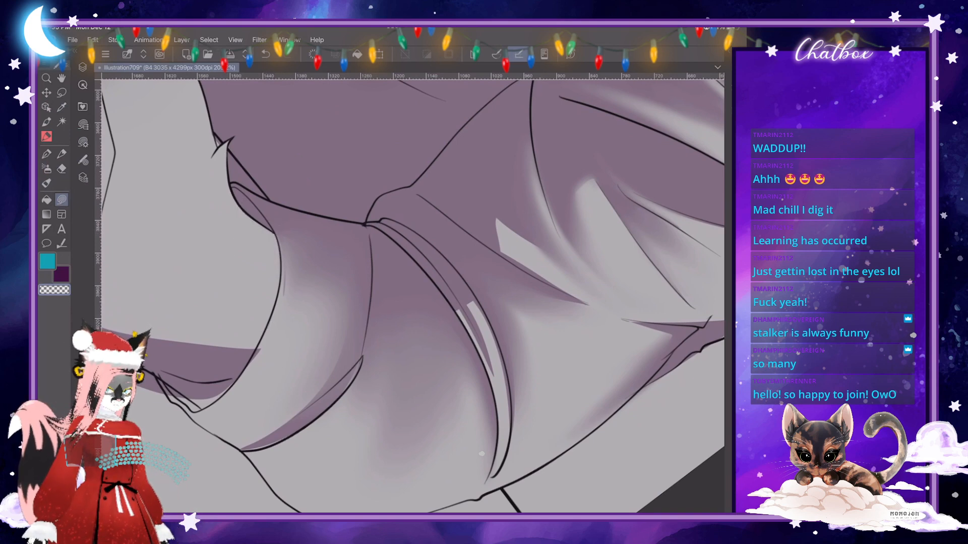
scroll(412, 296, "down", 2)
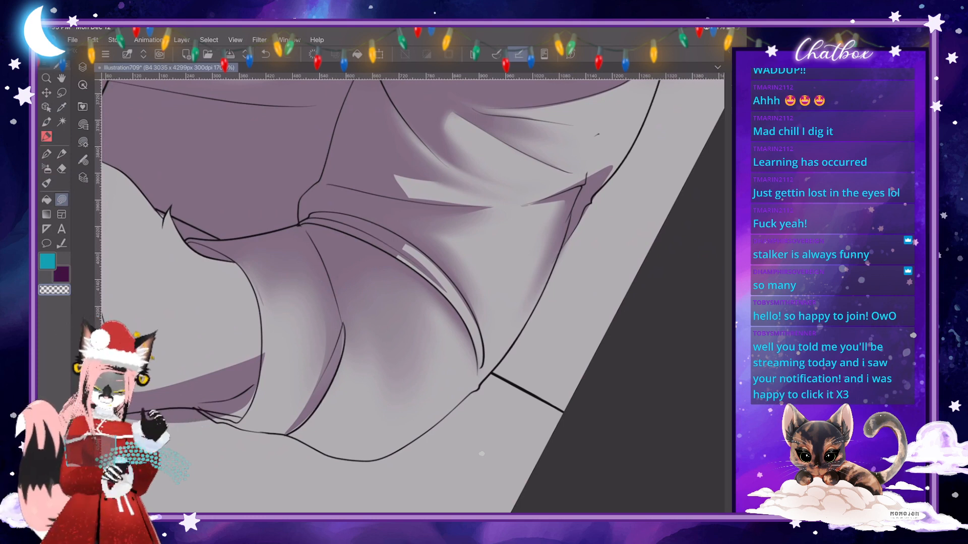
scroll(482, 454, "down", 5)
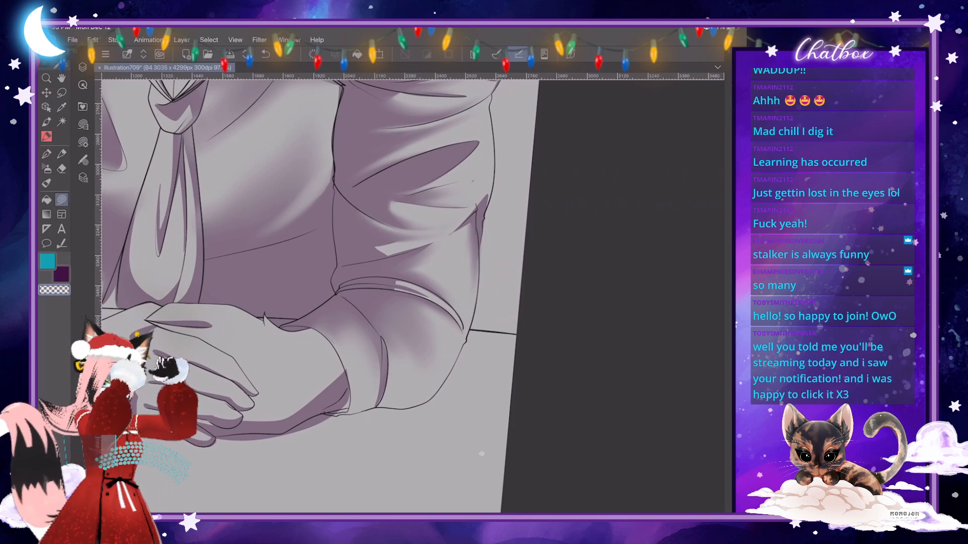
- Trim the shading off the rolled band above the elbow with transparent freehand fill shapes
scroll(481, 453, "down", 3)
scroll(481, 453, "up", 5)
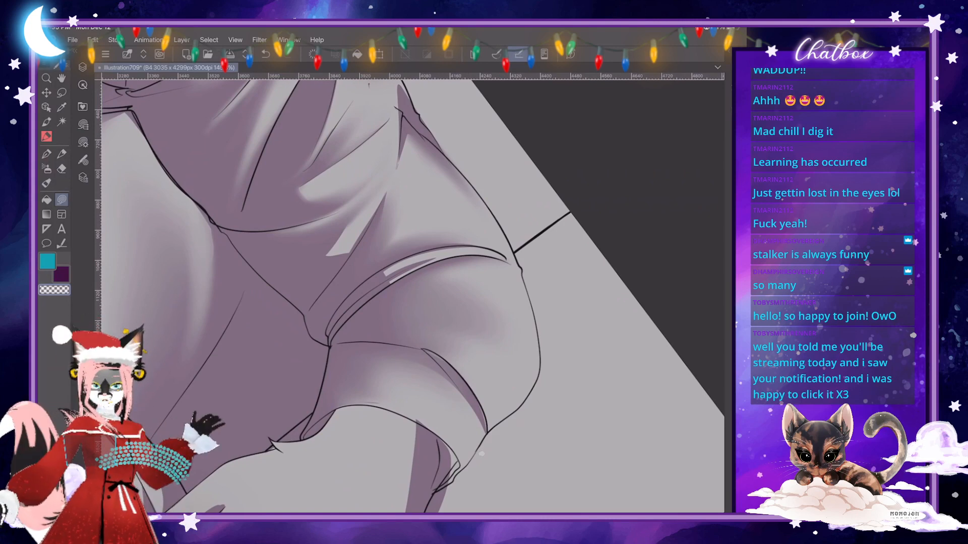
left_click_drag(414, 235, 427, 242)
left_click_drag(427, 241, 393, 230)
scroll(441, 336, "up", 2)
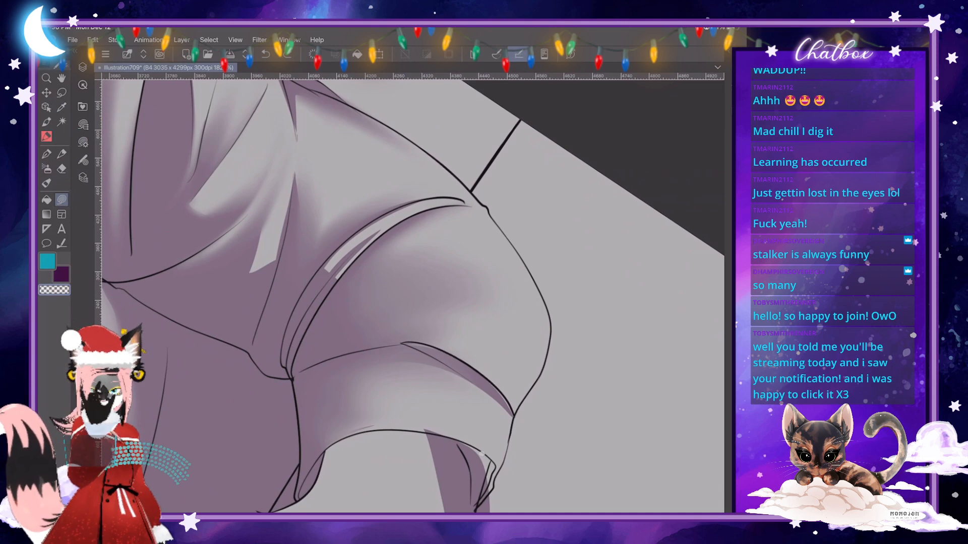
scroll(413, 313, "down", 1)
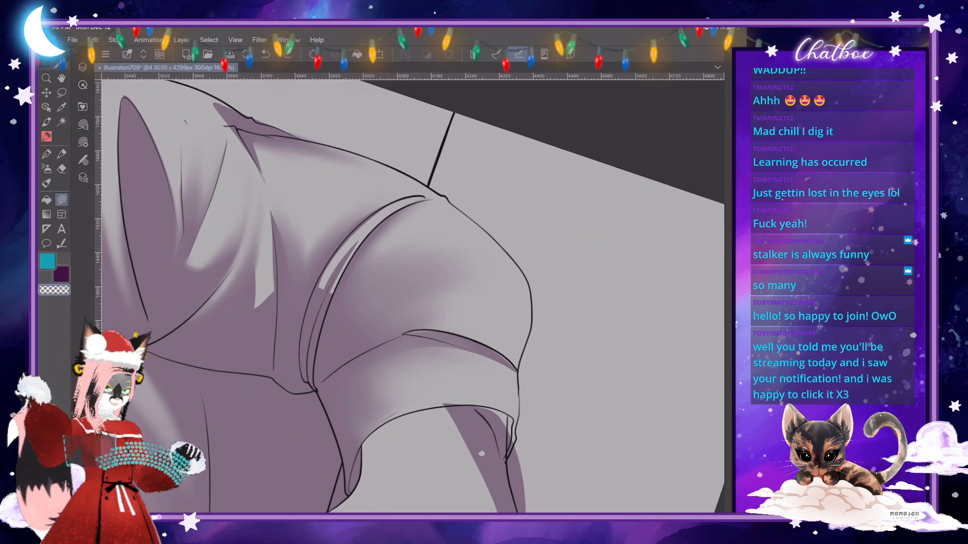
- Cut a thin light rim out of the shading along the cuff's opening edge
left_click_drag(429, 186, 506, 340)
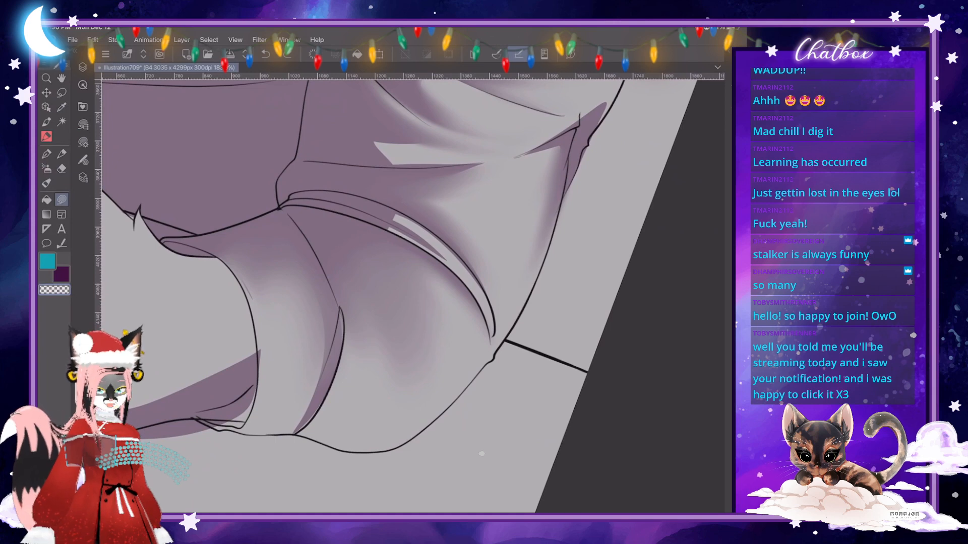
left_click_drag(505, 342, 473, 434)
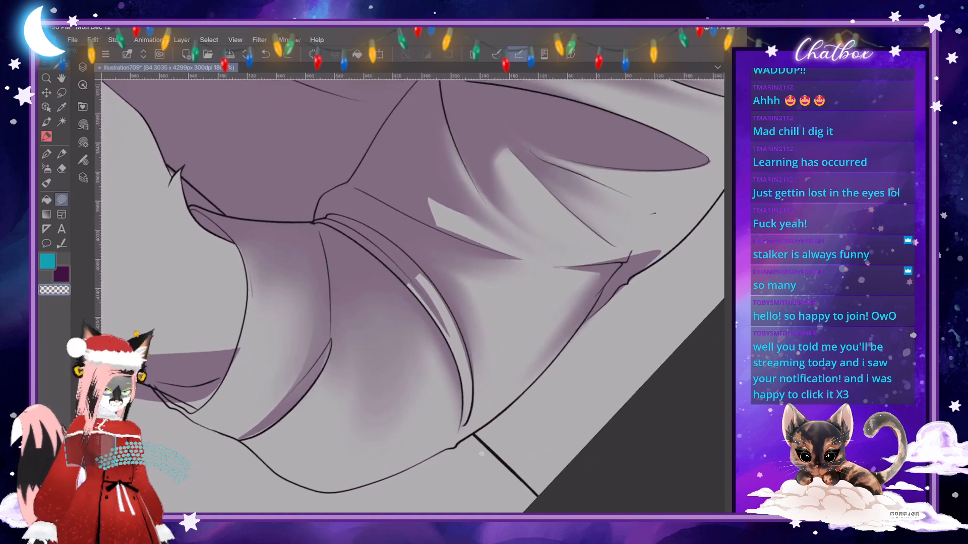
mouse_move(210, 212)
left_mouse_down()
mouse_move(256, 271)
mouse_move(244, 347)
left_mouse_up()
mouse_move(220, 389)
left_mouse_down()
mouse_move(245, 328)
mouse_move(247, 262)
left_mouse_up()
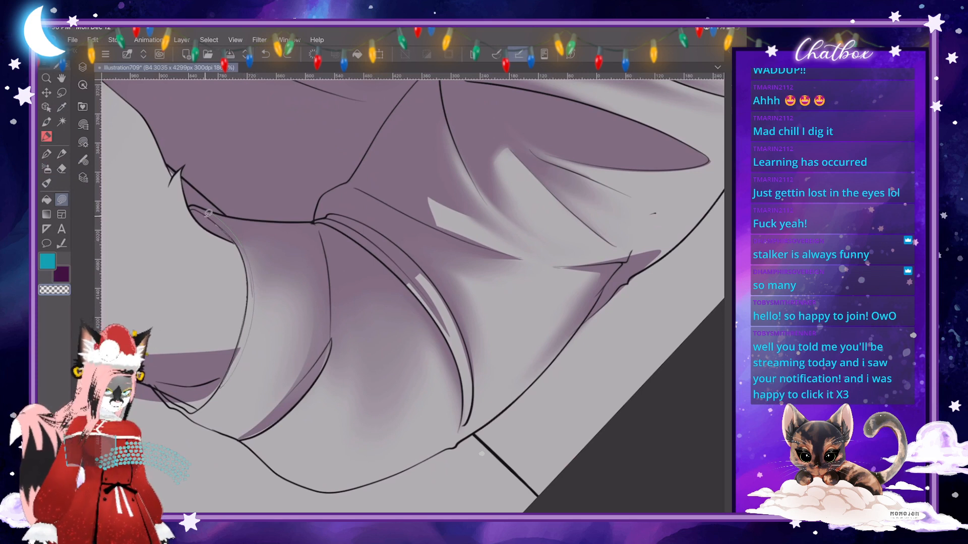
left_click_drag(195, 205, 208, 211)
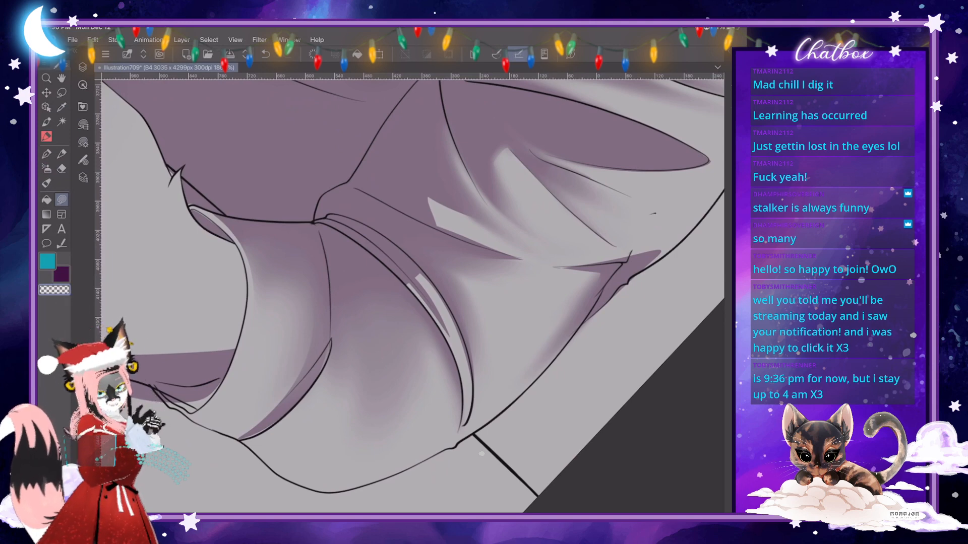
- Cut a rounded highlight shape out of the cuff's shading and another out of the sleeve shading below the rolled band
scroll(481, 453, "down", 5)
scroll(481, 454, "up", 3)
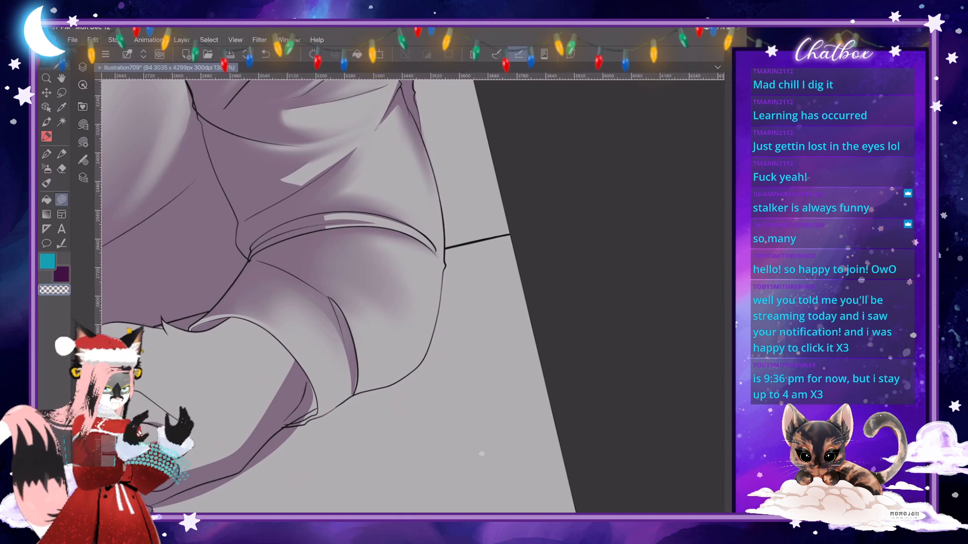
scroll(481, 454, "down", 4)
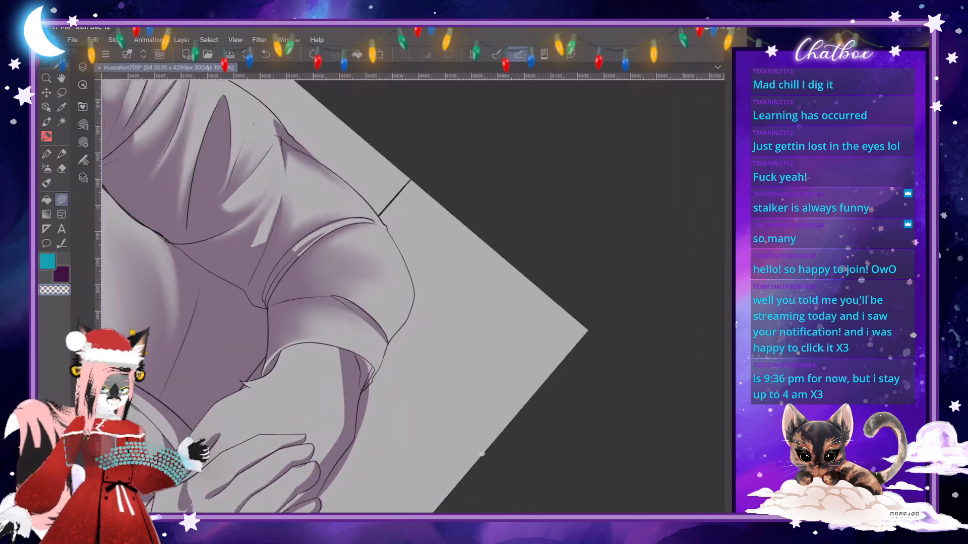
scroll(481, 453, "up", 5)
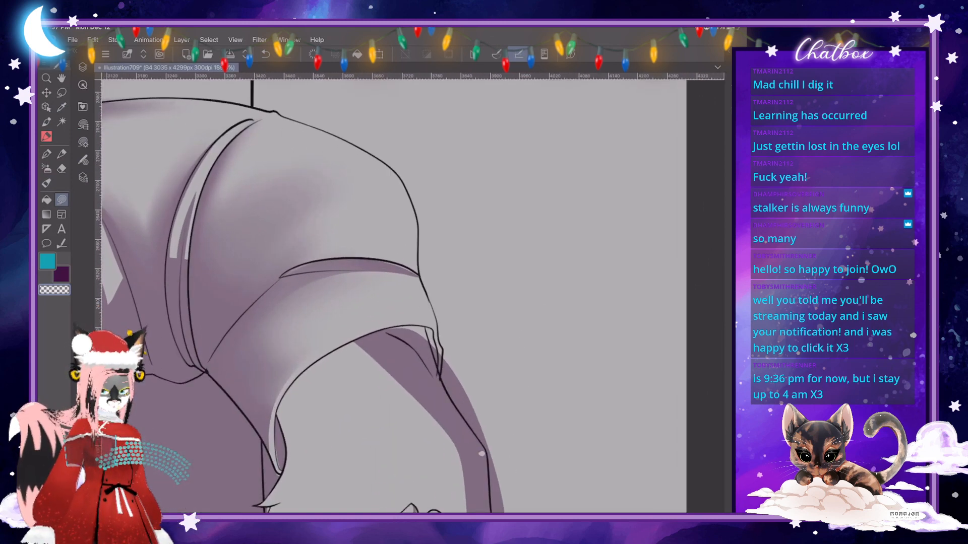
left_click_drag(283, 295, 302, 351)
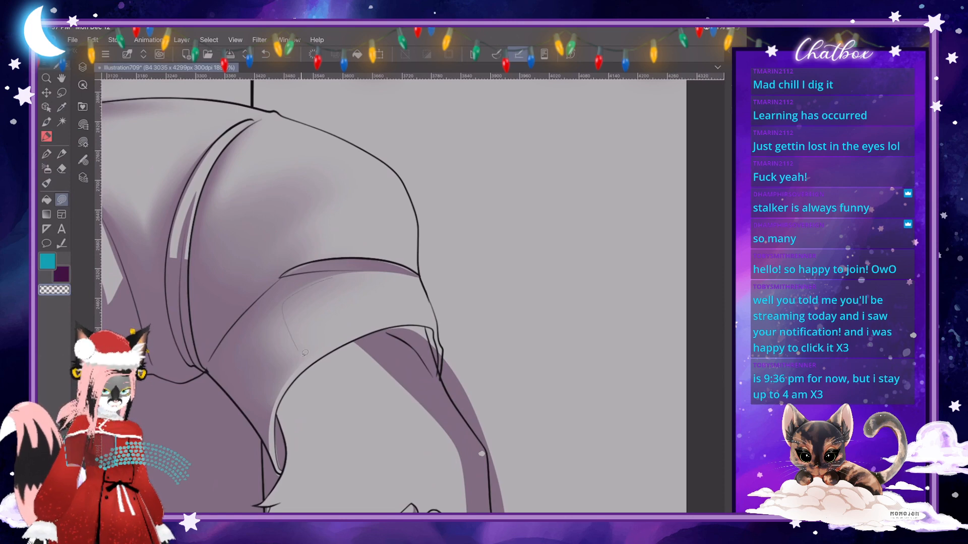
mouse_move(387, 310)
left_mouse_down()
mouse_move(406, 306)
mouse_move(401, 273)
left_mouse_up()
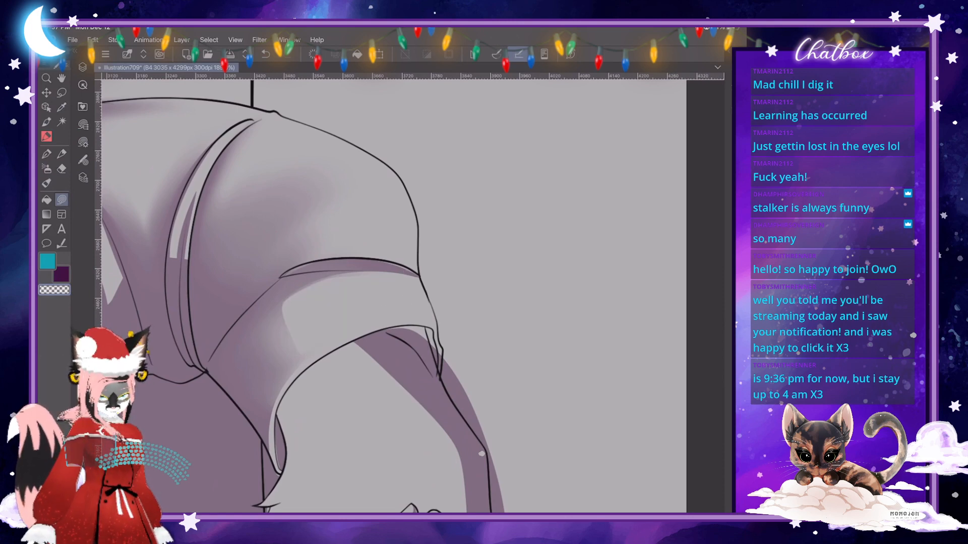
scroll(481, 454, "down", 5)
scroll(481, 453, "up", 4)
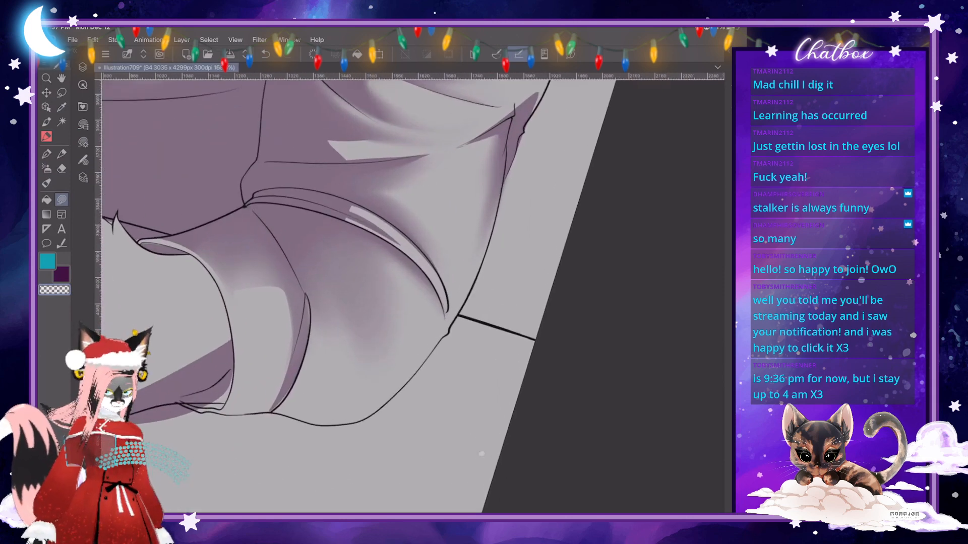
mouse_move(362, 333)
left_mouse_down()
mouse_move(350, 271)
mouse_move(384, 286)
mouse_move(425, 339)
mouse_move(375, 402)
left_mouse_up()
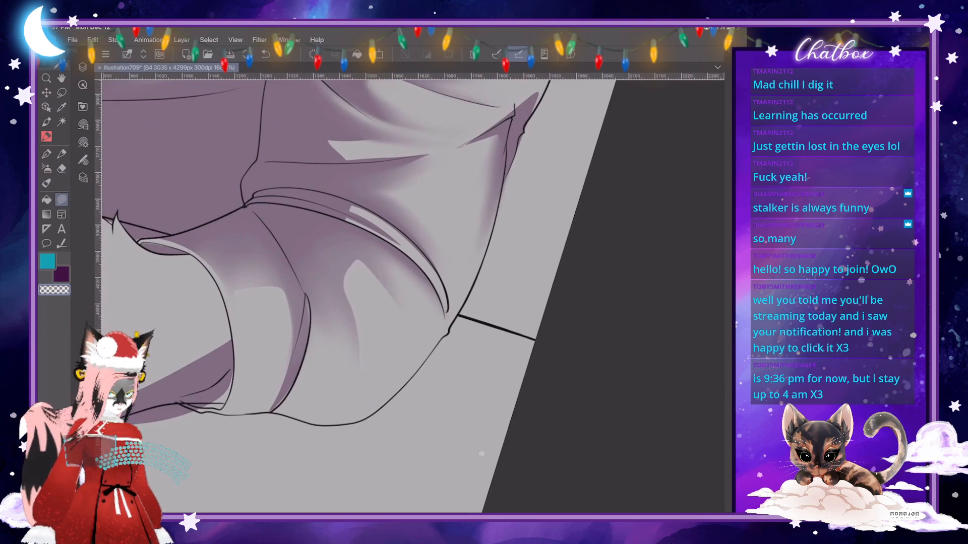
- Soften the edges of the new highlight below the rolled band with the Skin Brush
key("j")
left_click_drag(363, 268, 404, 307)
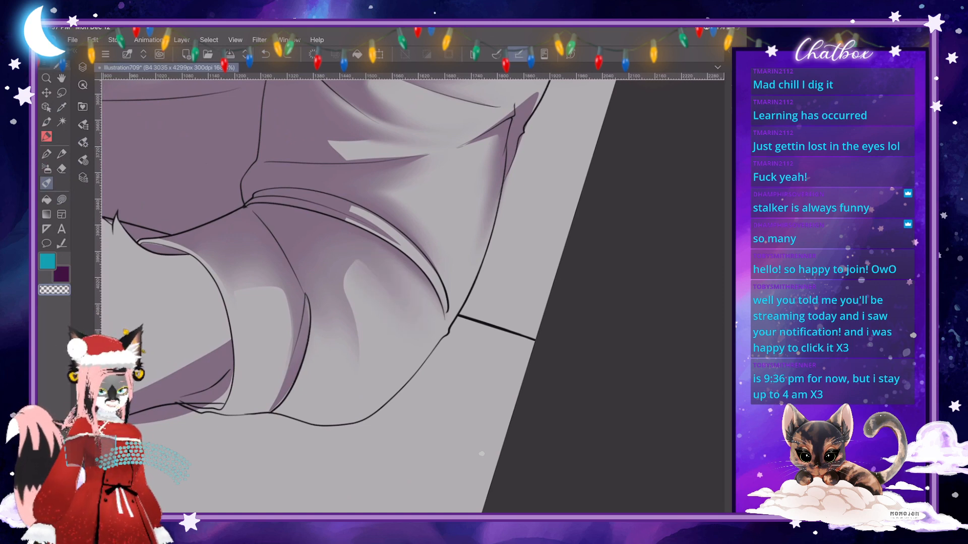
left_click(83, 142)
left_click(83, 143)
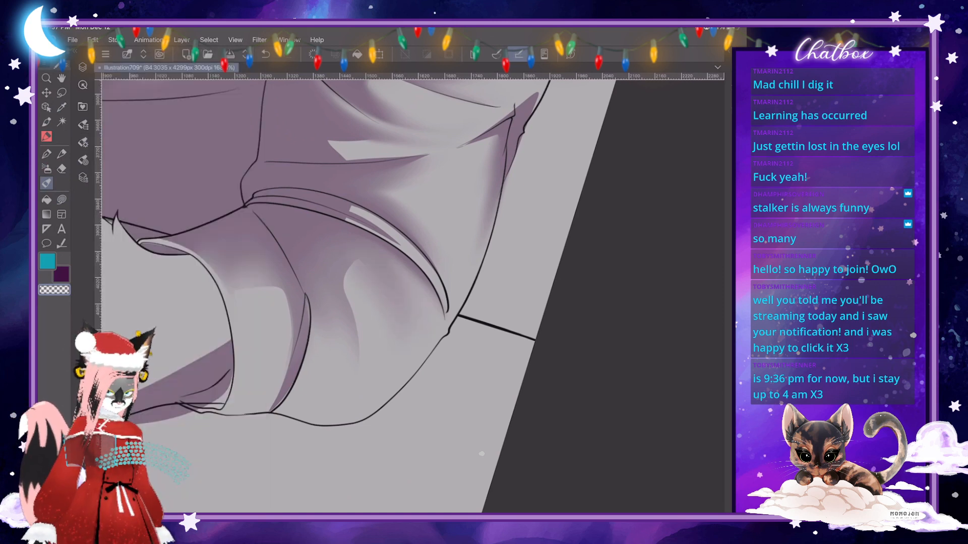
scroll(373, 302, "down", 5)
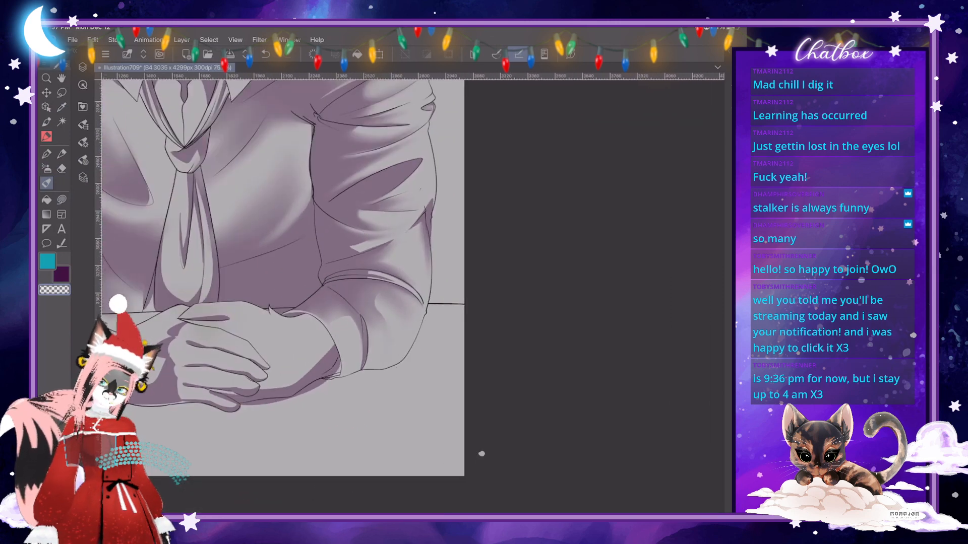
scroll(378, 323, "up", 4)
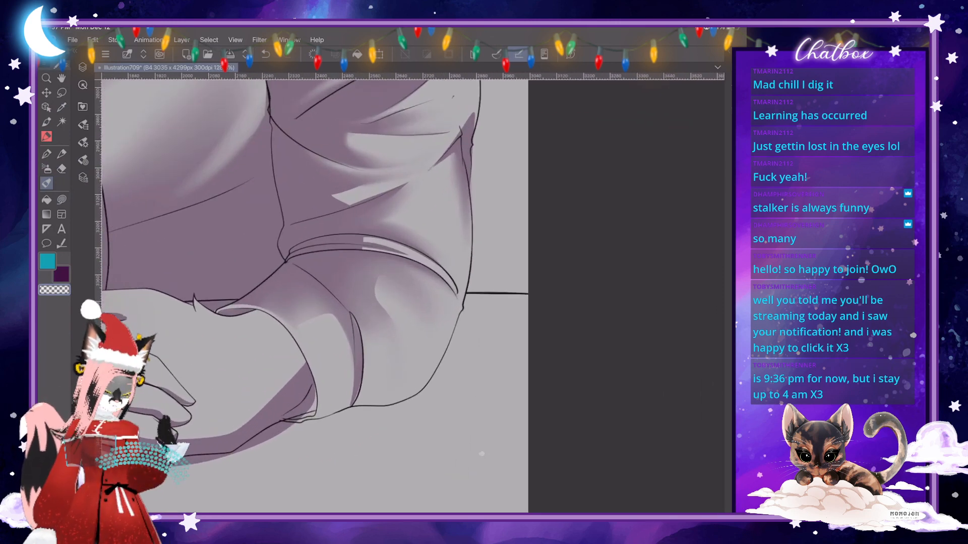
- Adjust the Skin Brush size and soften the sharp tip of the fold shadow on the sleeve above the rolled band
scroll(414, 298, "up", 4)
left_click(83, 143)
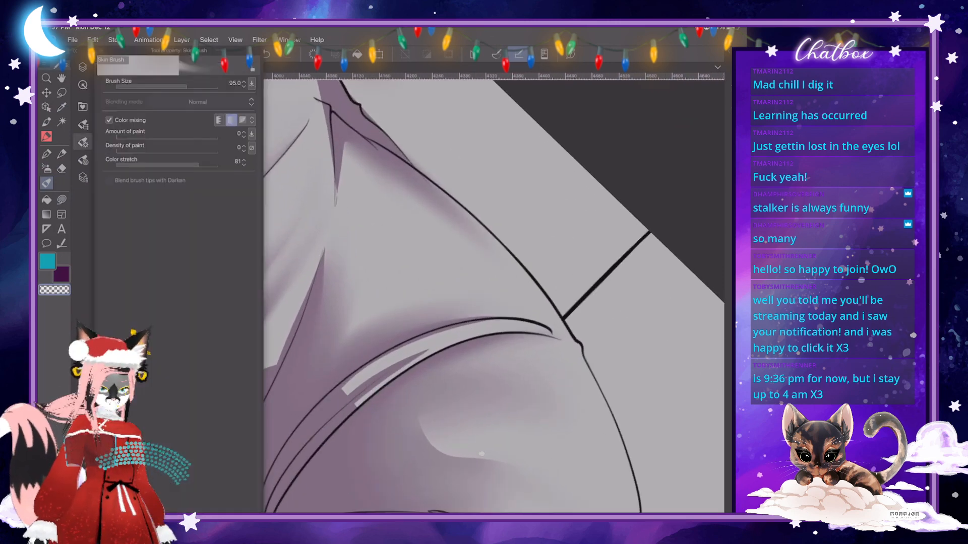
left_click_drag(178, 84, 185, 84)
left_click(83, 143)
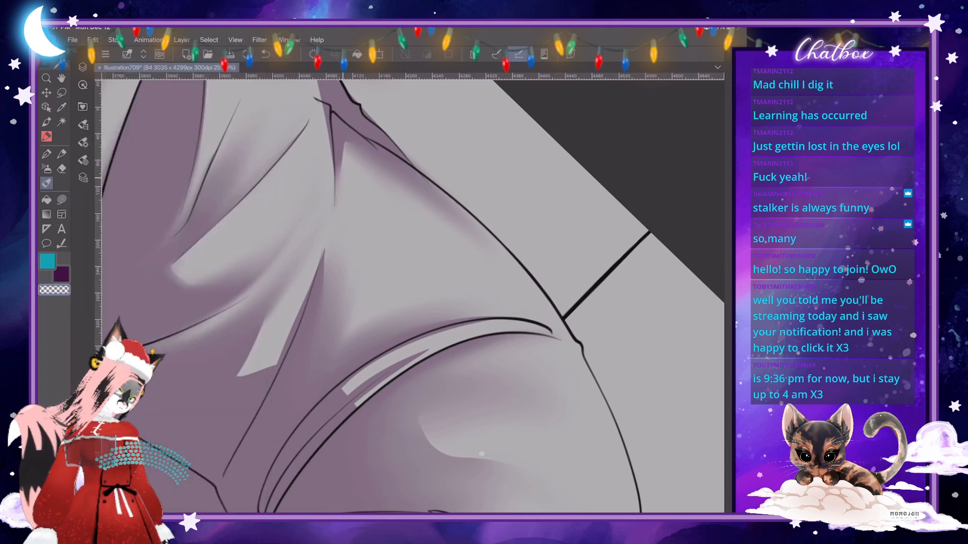
left_click_drag(324, 250, 317, 289)
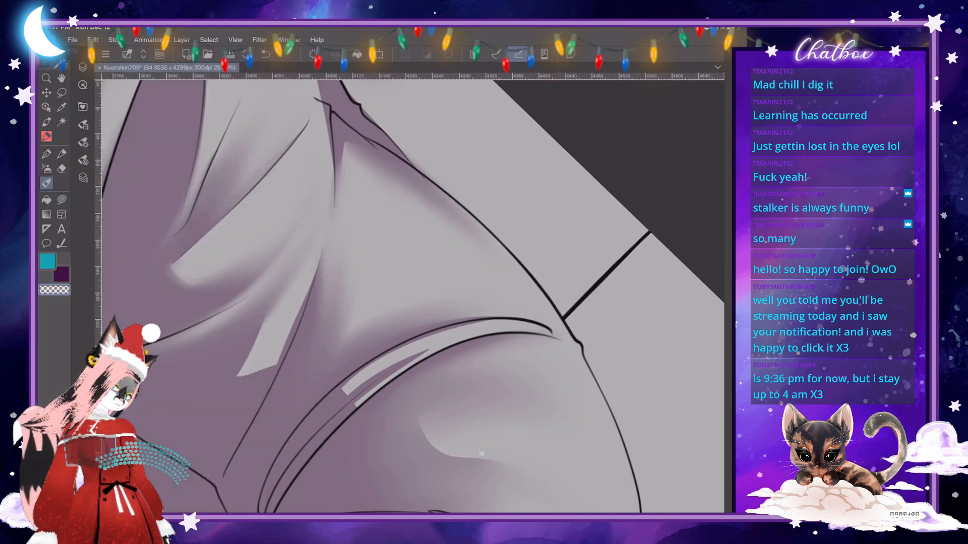
- Adjust the Skin Brush size again and blend the hard-edged highlights on the rolled band into its shading
scroll(413, 297, "down", 3)
scroll(456, 298, "up", 2)
left_click(84, 143)
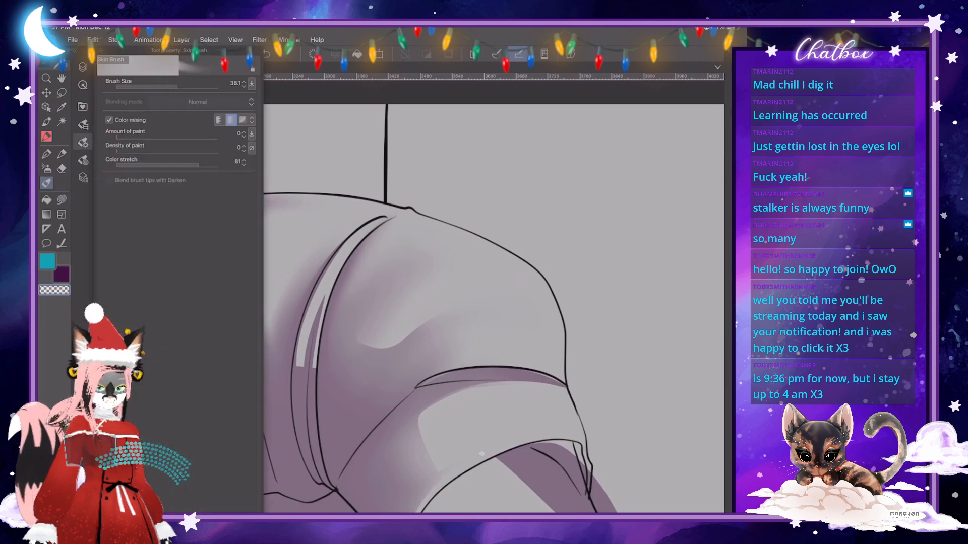
left_click_drag(173, 84, 178, 83)
left_click(83, 142)
left_click_drag(314, 304, 318, 289)
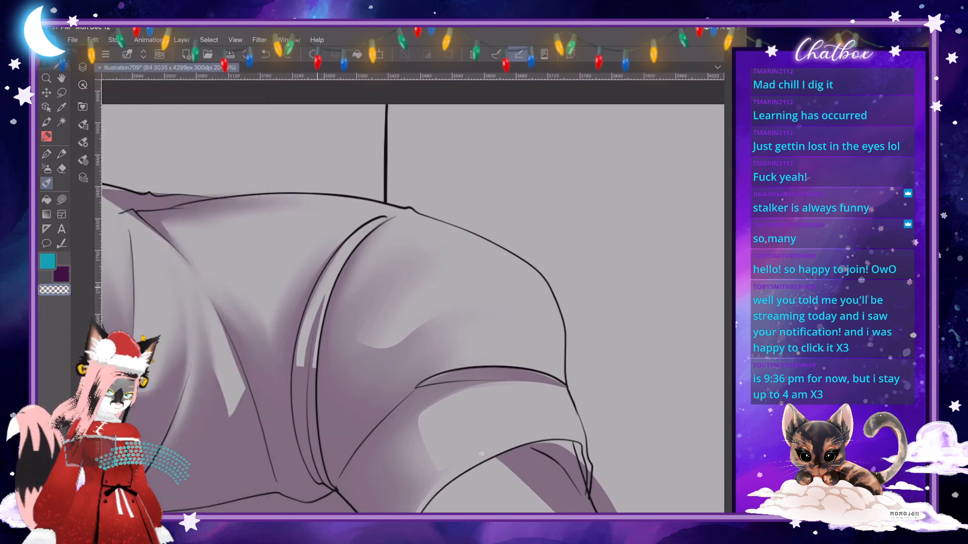
left_click_drag(298, 361, 319, 280)
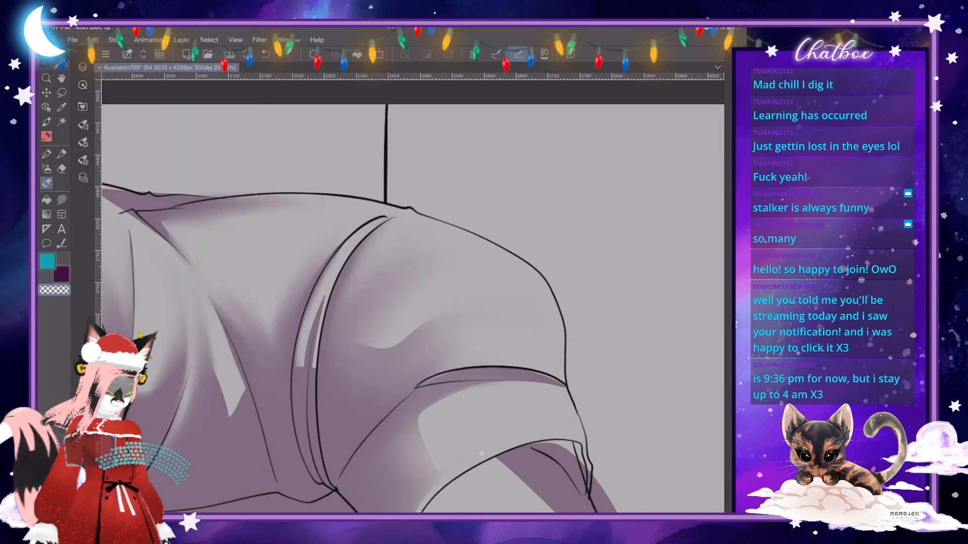
left_click_drag(304, 343, 300, 382)
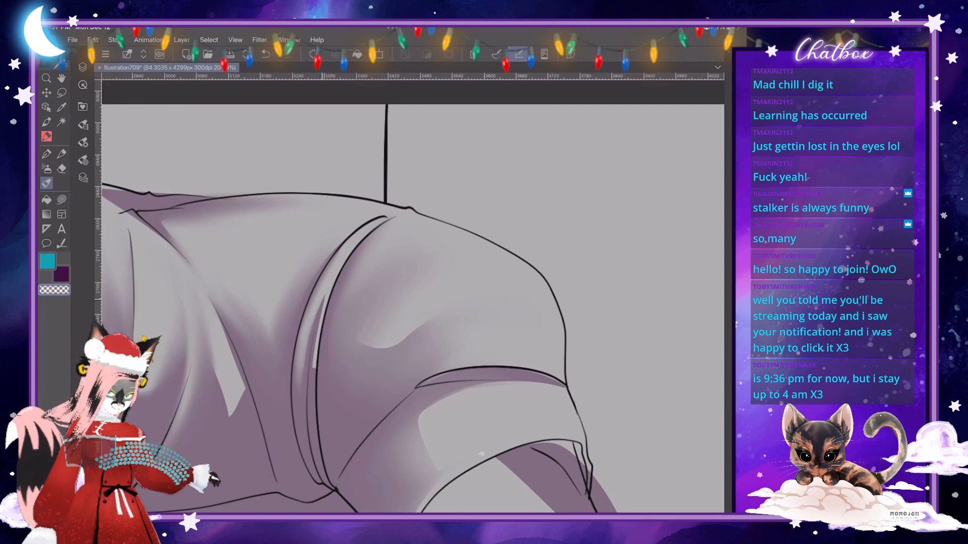
left_click_drag(323, 299, 316, 325)
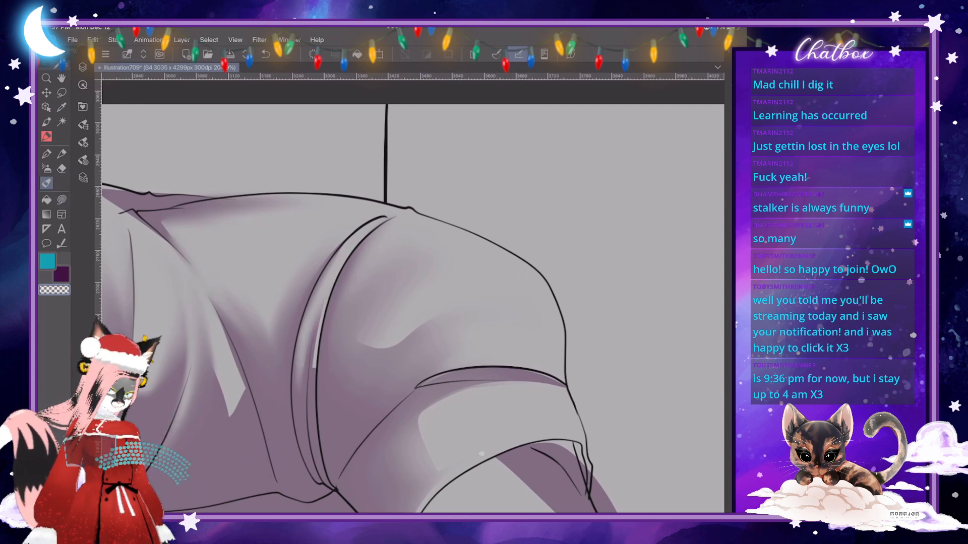
- Try to cut a transparent Lasso fill shape out of the shading from the rolled band's lower edge into the sleeve below
left_click(61, 200)
scroll(331, 362, "up", 5)
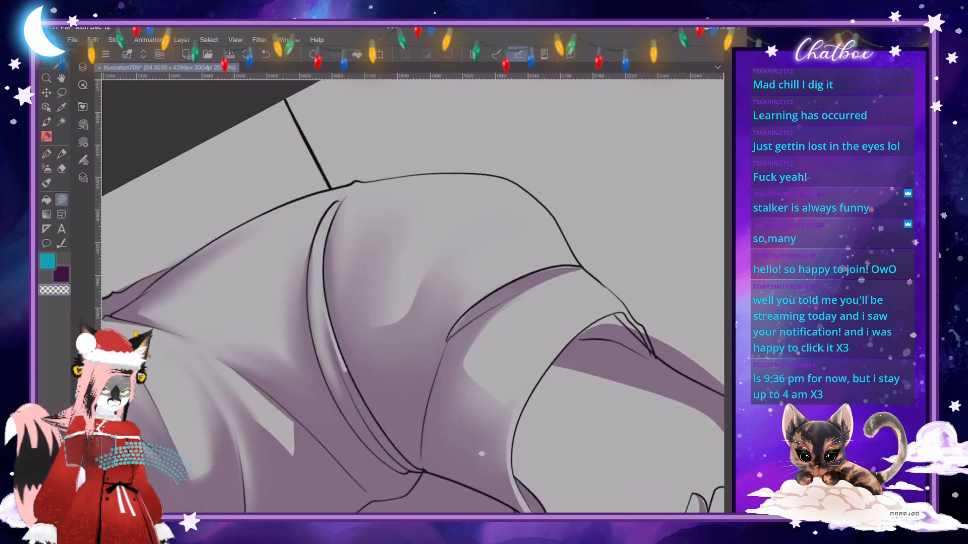
left_click_drag(298, 205, 426, 288)
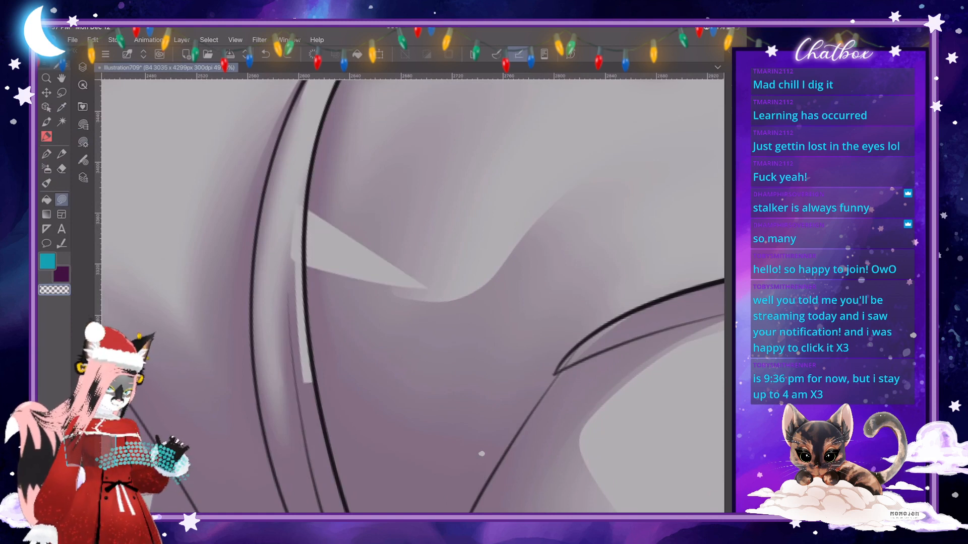
scroll(348, 240, "down", 2)
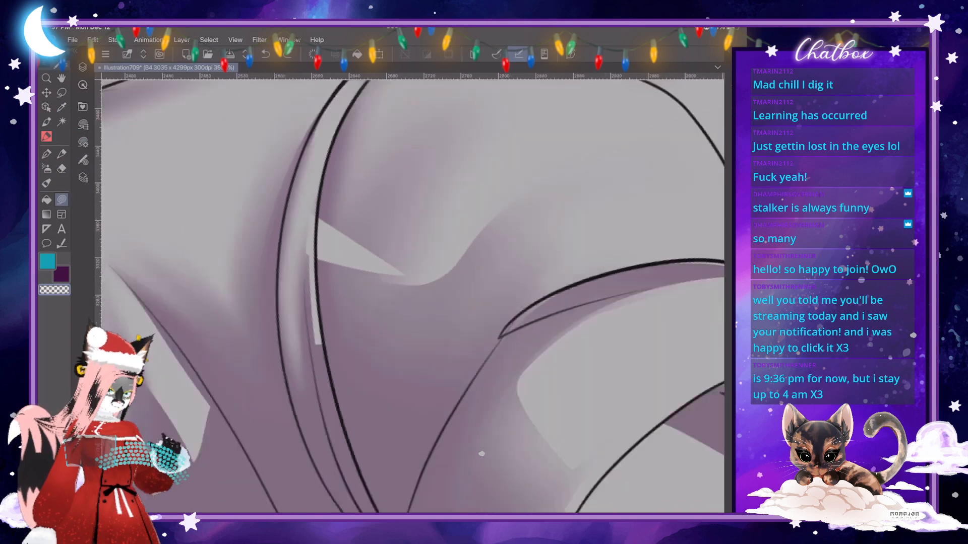
scroll(348, 247, "down", 5)
scroll(348, 247, "up", 5)
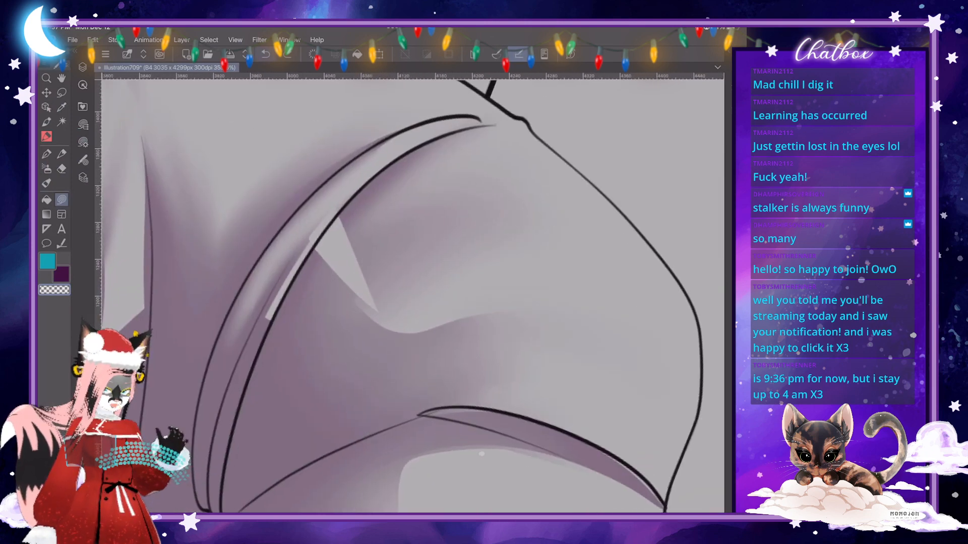
- Undo the stray Lasso fill shape that crosses from the rolled band into the sleeve
key("ctrl+z")
key("ctrl+z")
key("ctrl+z")
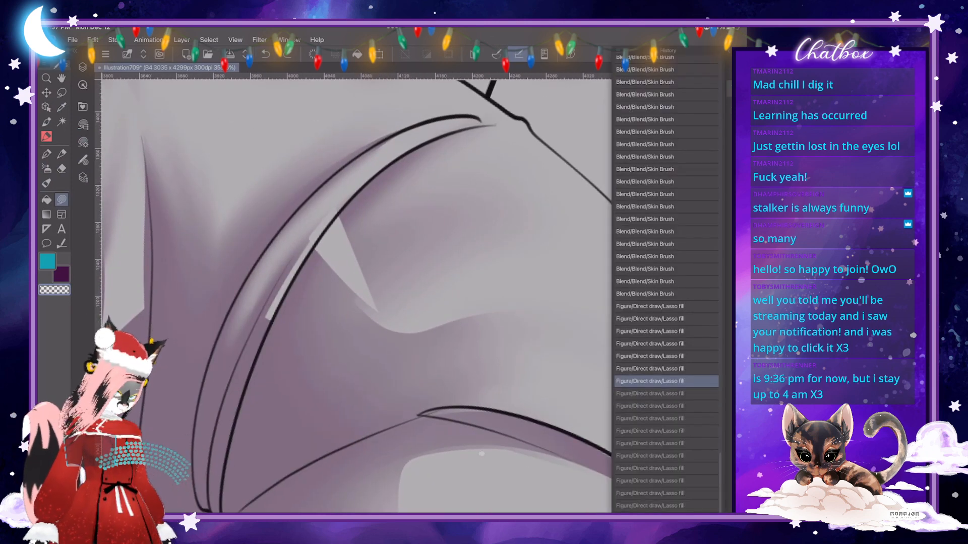
key("ctrl+z")
key("ctrl+z")
key("ctrl+z")
key("ctrl+z")
key("ctrl+z")
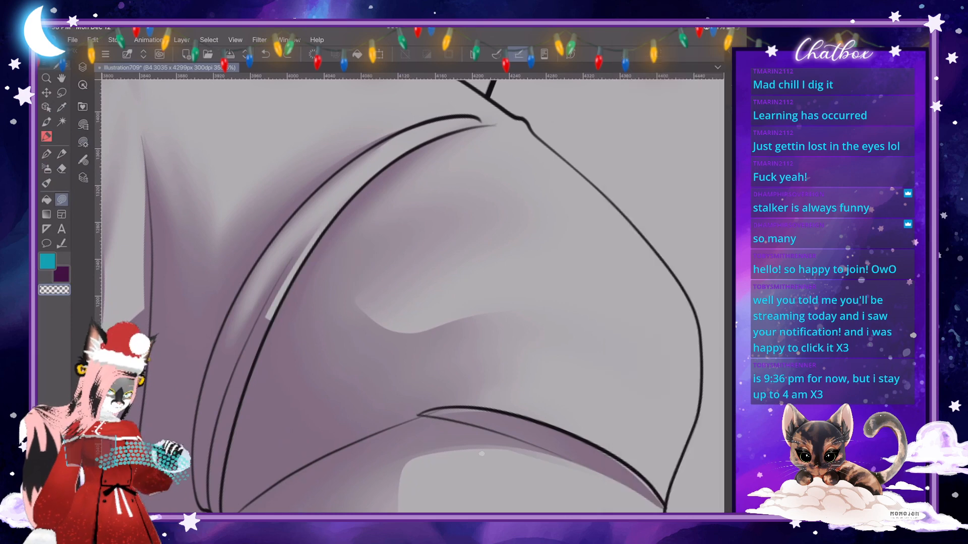
- Extend the thin highlight along the rolled band's lower edge with a tapered transparent Lasso fill shape
left_click_drag(419, 414, 453, 348)
mouse_move(289, 219)
left_mouse_down()
mouse_move(284, 323)
mouse_move(298, 398)
mouse_move(288, 348)
mouse_move(289, 218)
left_mouse_up()
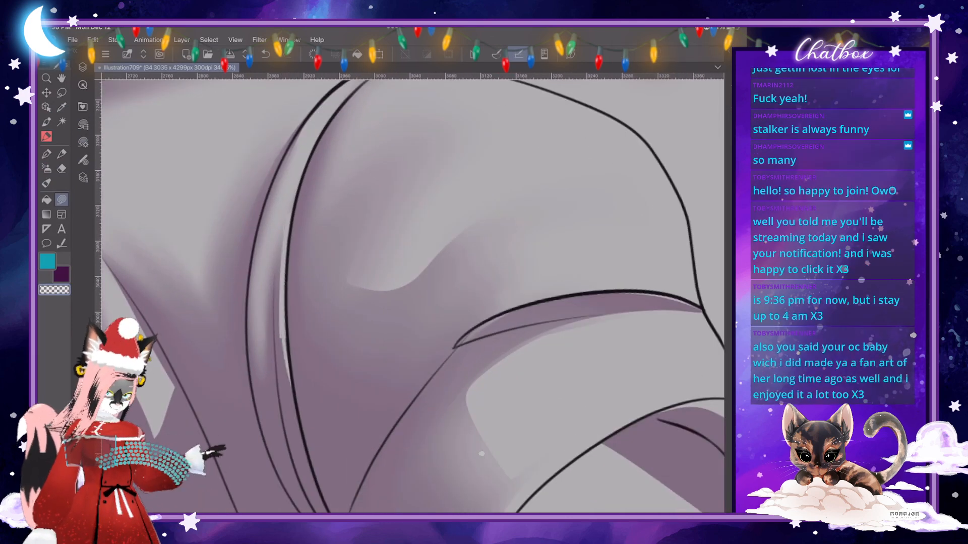
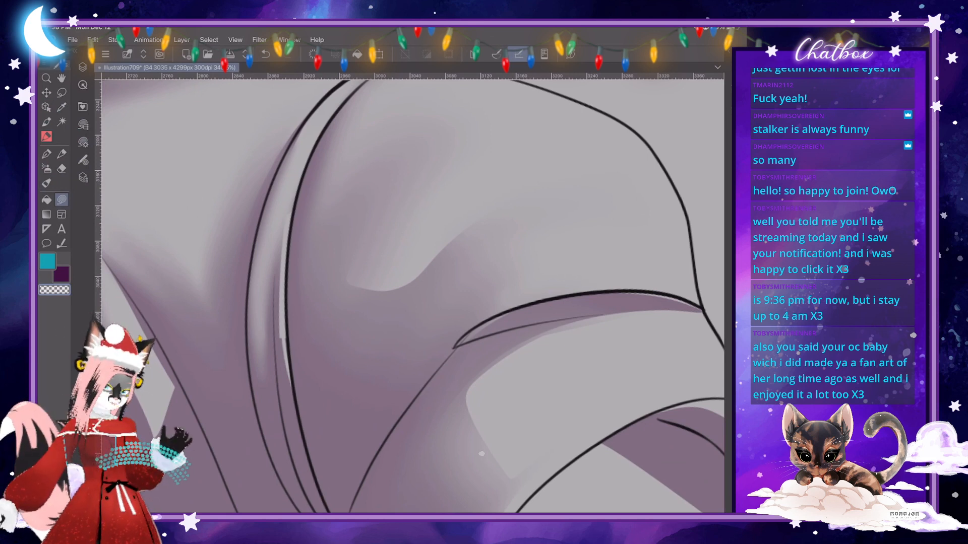
- Extend the highlight along the rolled band's lower edge with Lasso fill shapes kept inside the line, and blend its ends into the shading
mouse_move(278, 323)
left_mouse_down()
mouse_move(302, 429)
mouse_move(298, 407)
left_mouse_up()
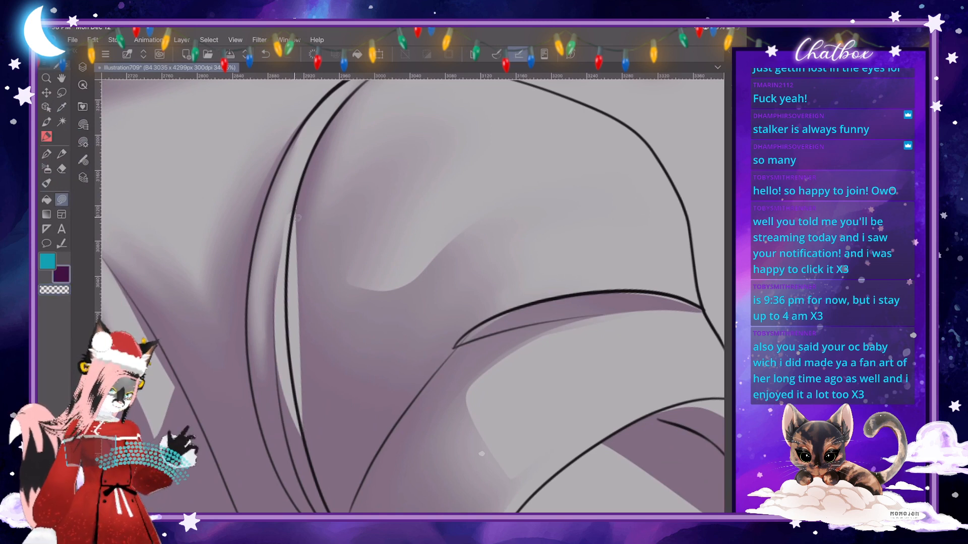
mouse_move(291, 212)
left_mouse_down()
mouse_move(306, 373)
mouse_move(291, 219)
left_mouse_up()
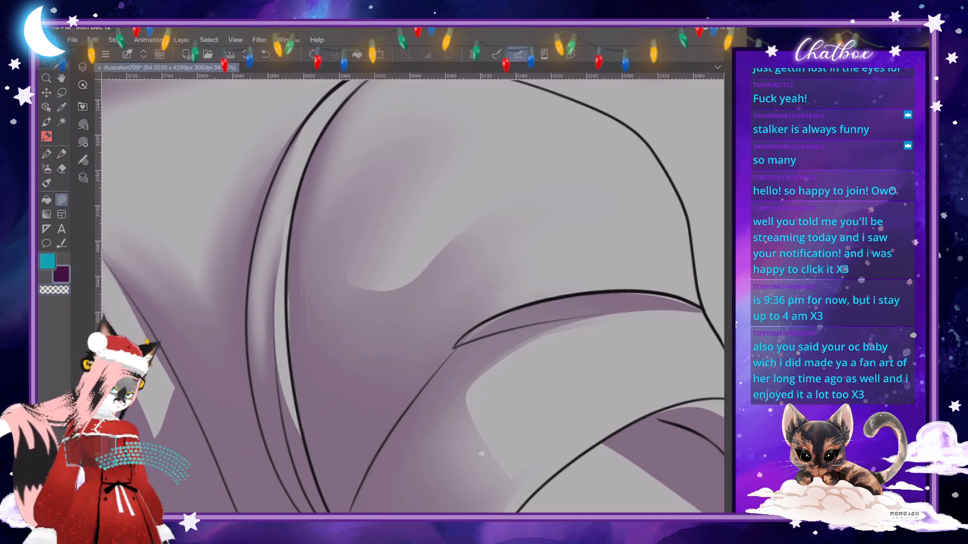
key("j")
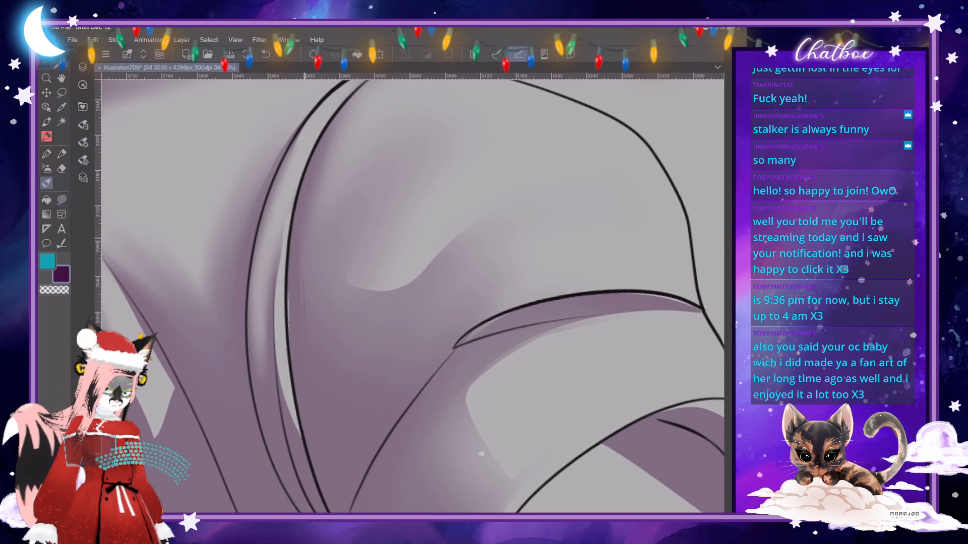
left_click_drag(287, 216, 276, 273)
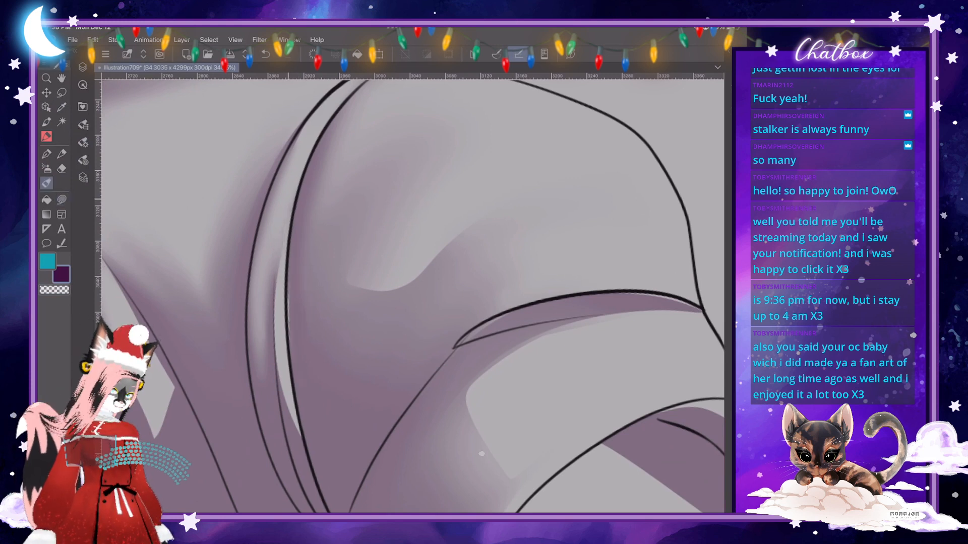
left_click_drag(280, 367, 300, 445)
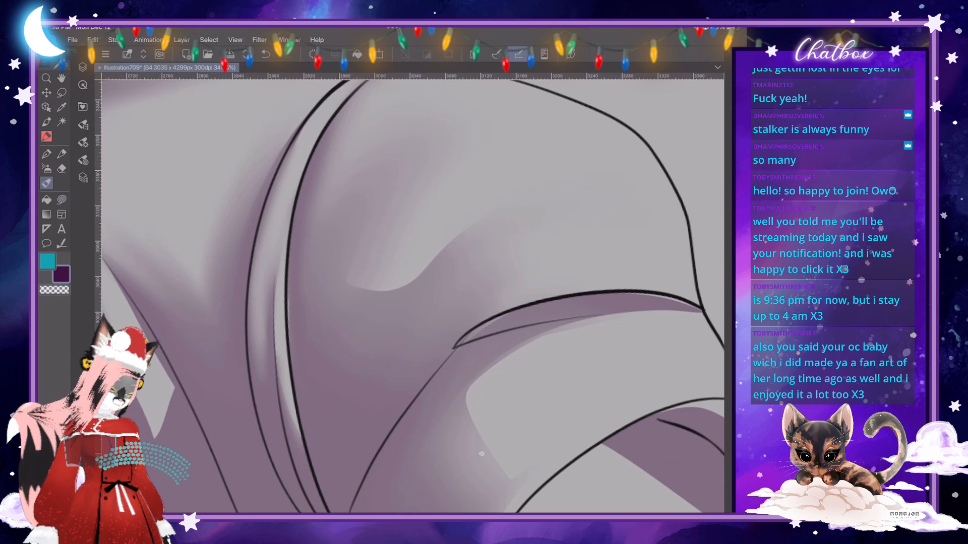
- Erase the doubled line art strokes along the sleeve's inner contour below the armpit on Layer 4 with the vector eraser
scroll(481, 454, "down", 6)
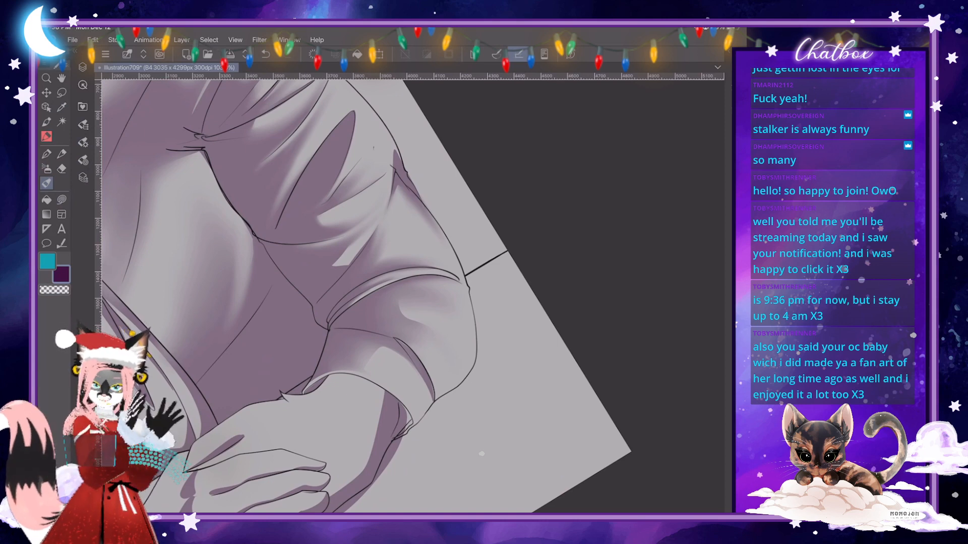
scroll(413, 296, "down", 5)
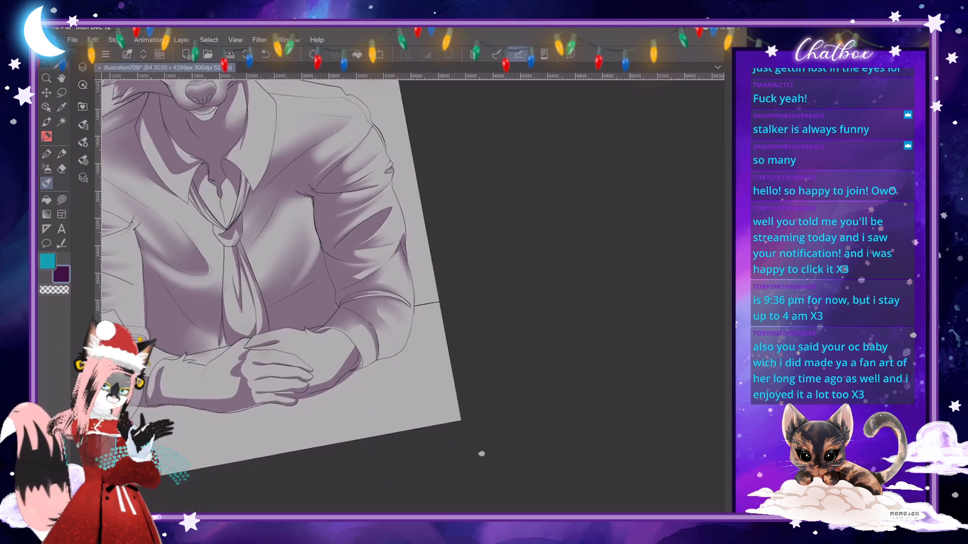
scroll(330, 227, "up", 5)
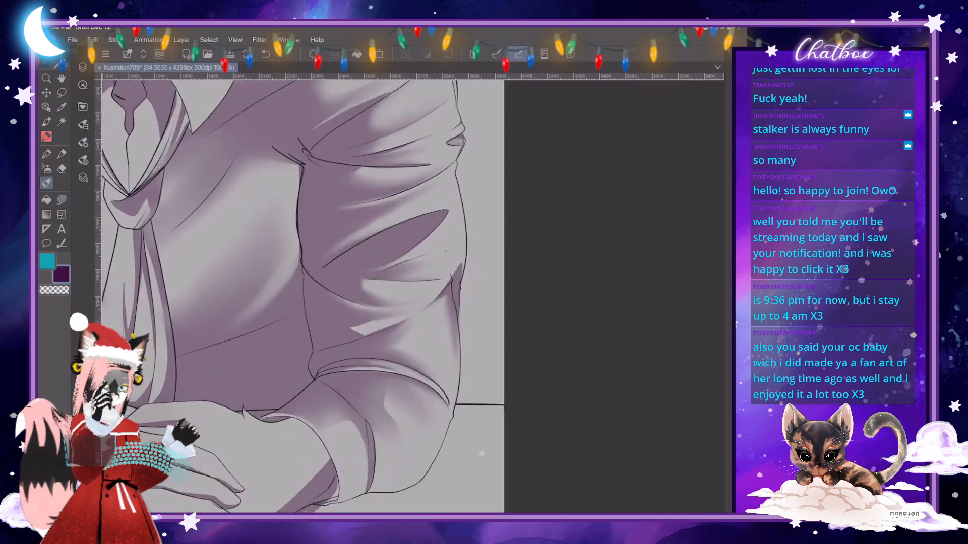
scroll(300, 160, "up", 4)
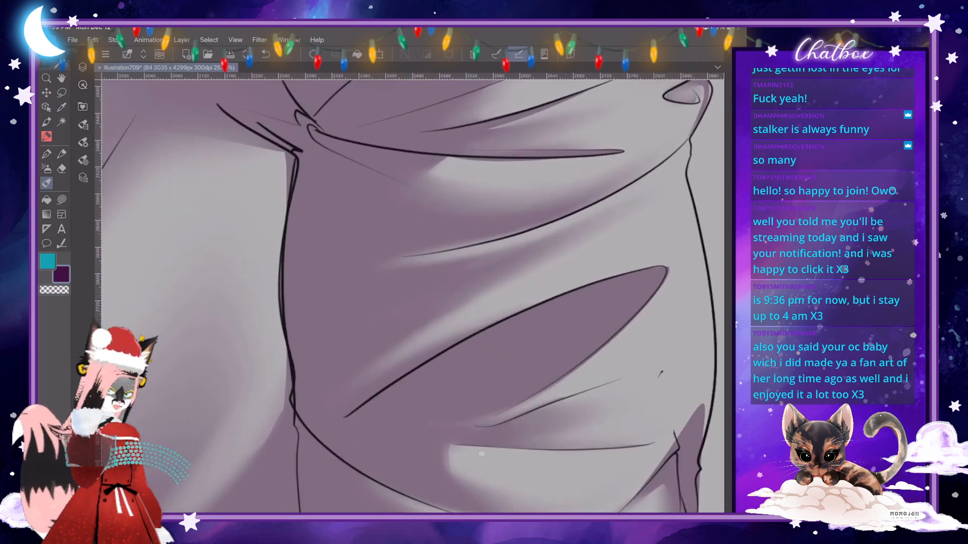
left_click(82, 67)
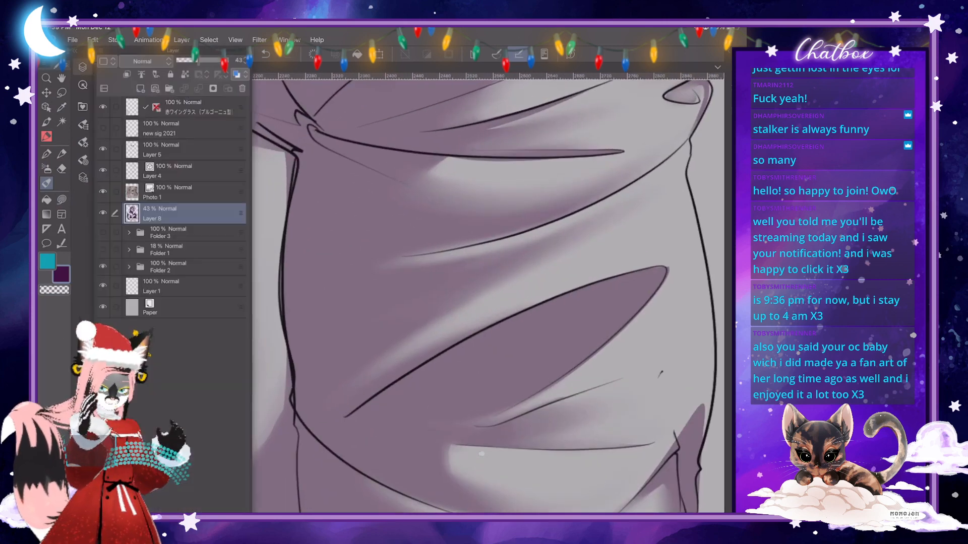
left_click(189, 171)
left_click(61, 169)
left_click(82, 143)
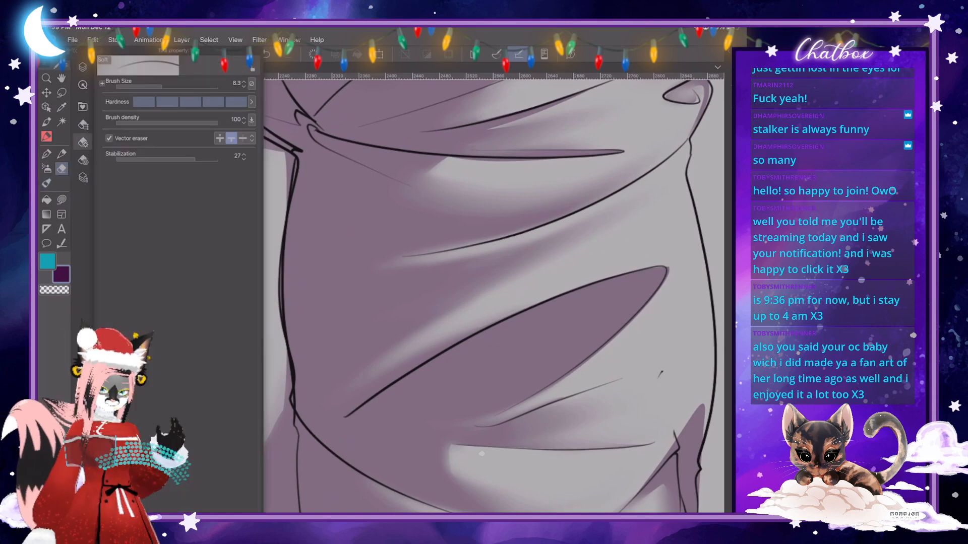
left_click(83, 143)
left_click_drag(283, 268, 283, 280)
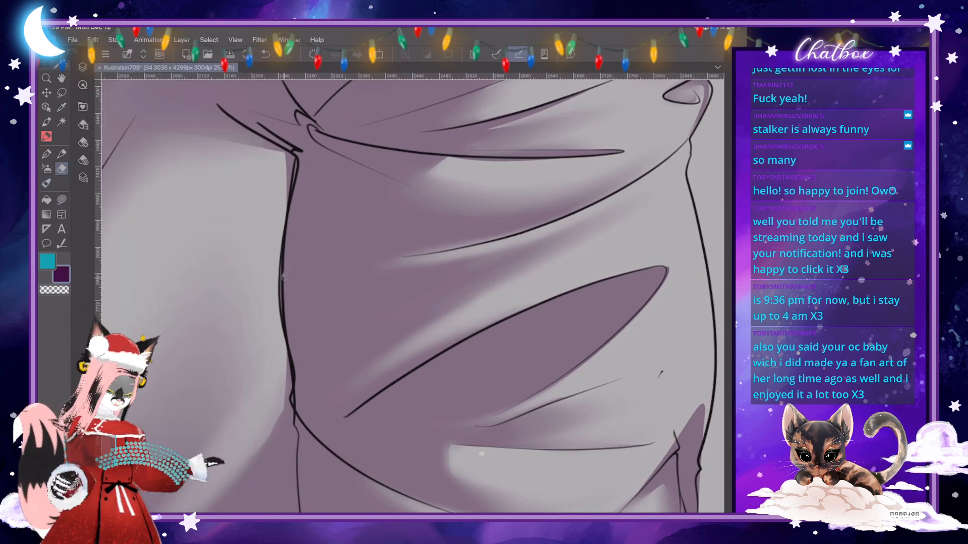
left_click_drag(296, 398, 293, 403)
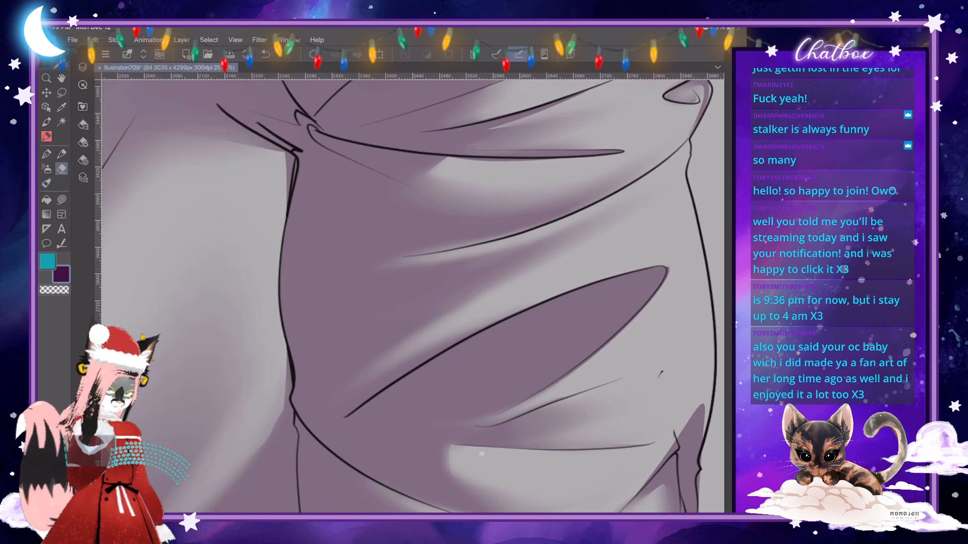
left_click_drag(292, 177, 289, 192)
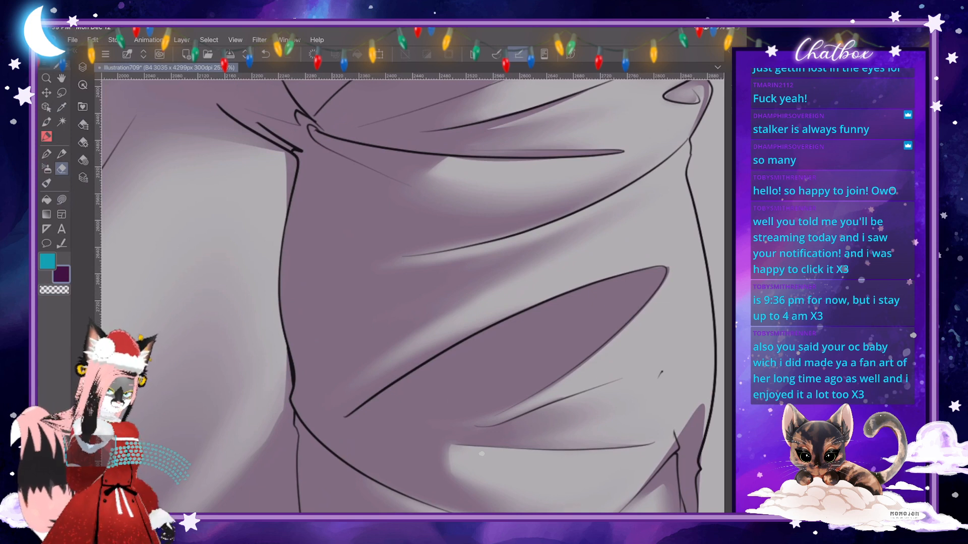
left_click_drag(290, 361, 292, 374)
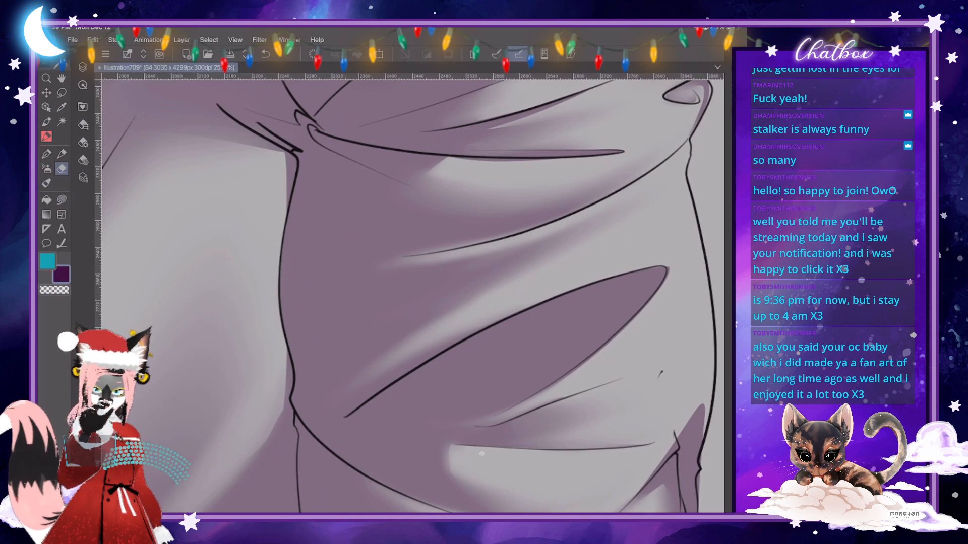
scroll(384, 305, "down", 8)
scroll(481, 454, "down", 1)
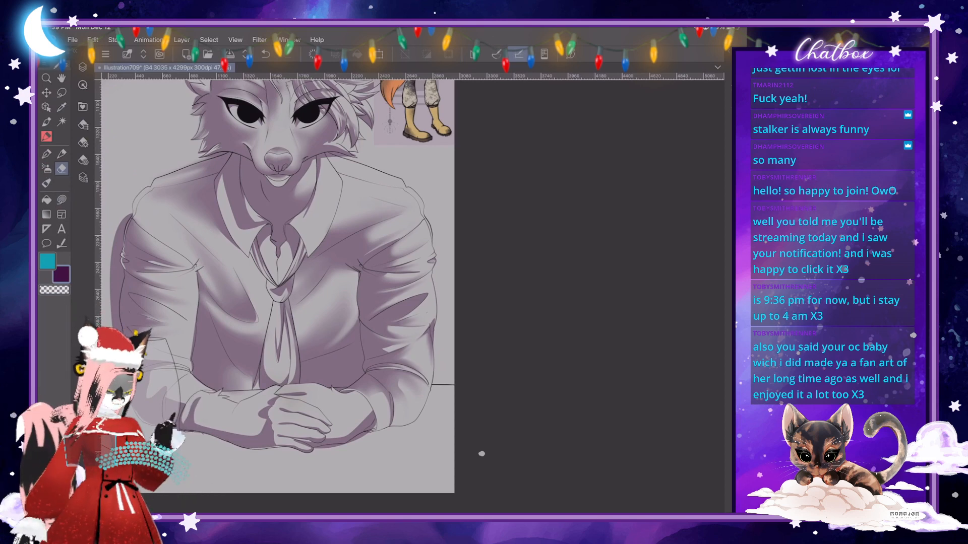
scroll(481, 454, "up", 1)
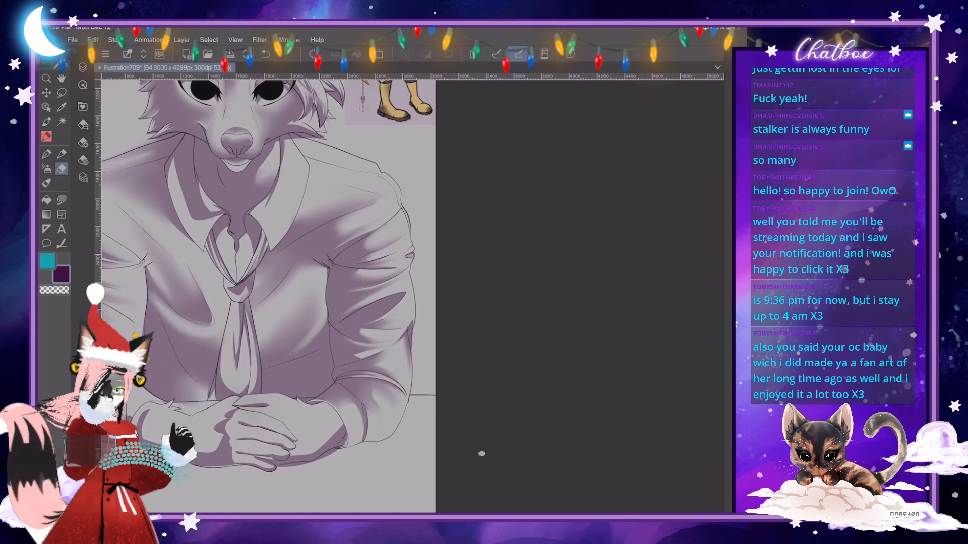
scroll(396, 417, "up", 5)
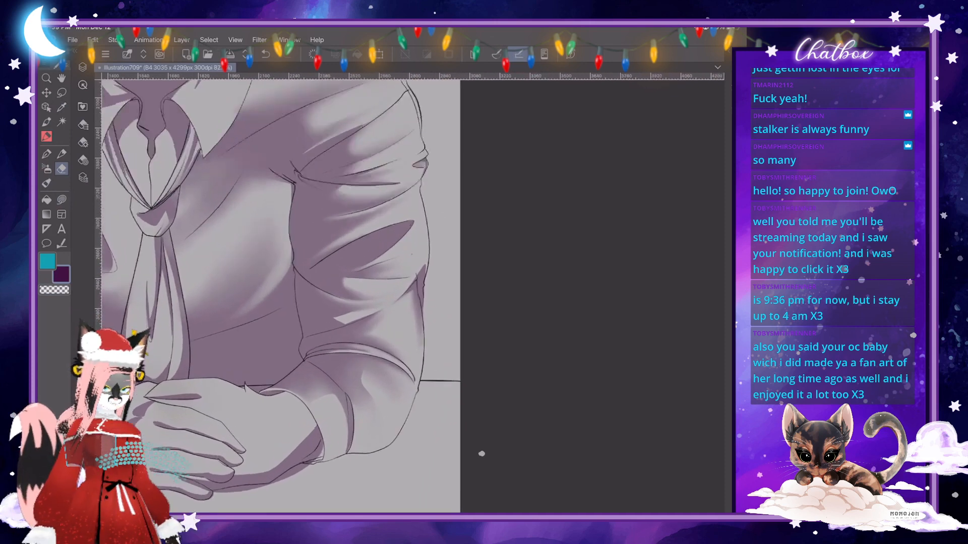
scroll(344, 380, "up", 3)
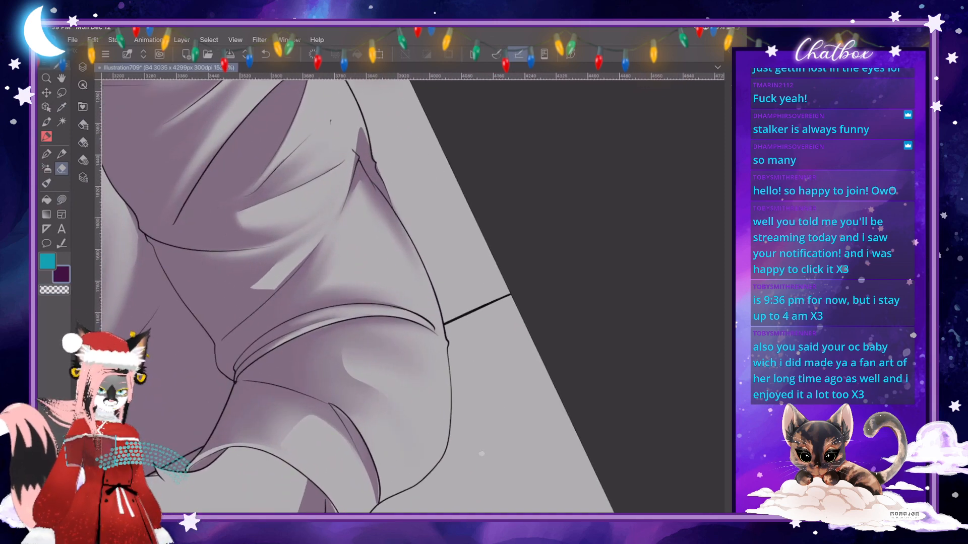
key("p")
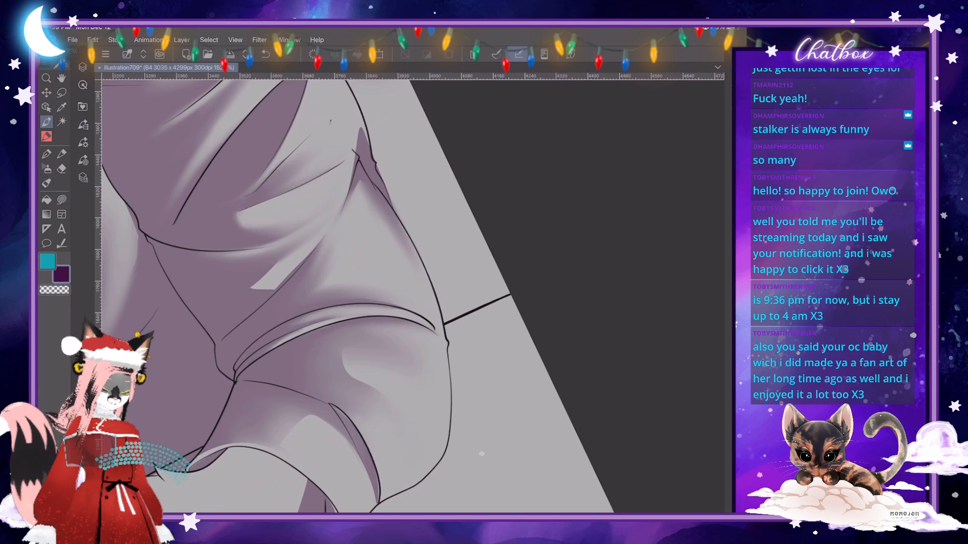
key("c")
left_click(84, 143)
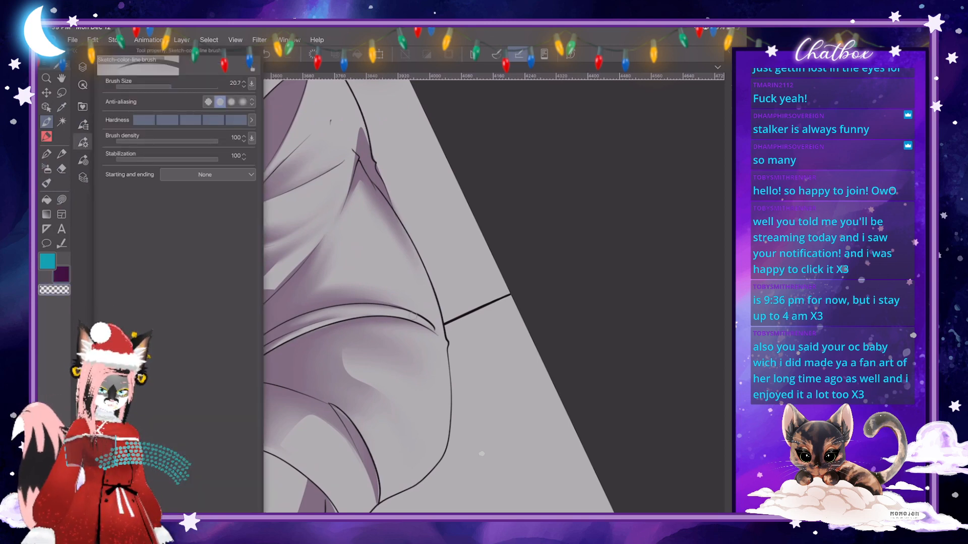
- Cut a transparent Lasso fill highlight out of the Layer 8 shading at the inner elbow corner where the rolled band begins
left_click(61, 199)
scroll(412, 296, "up", 4)
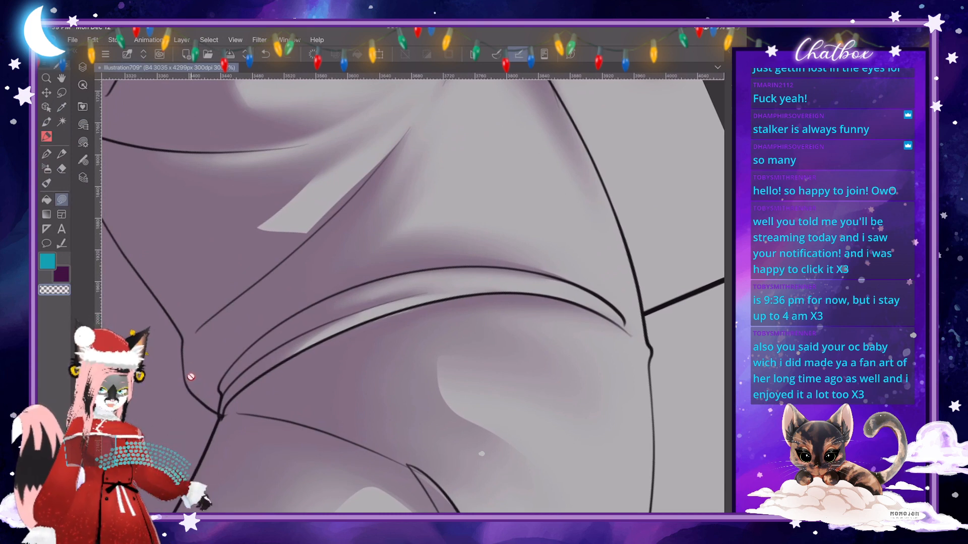
left_click(83, 67)
left_click(174, 213)
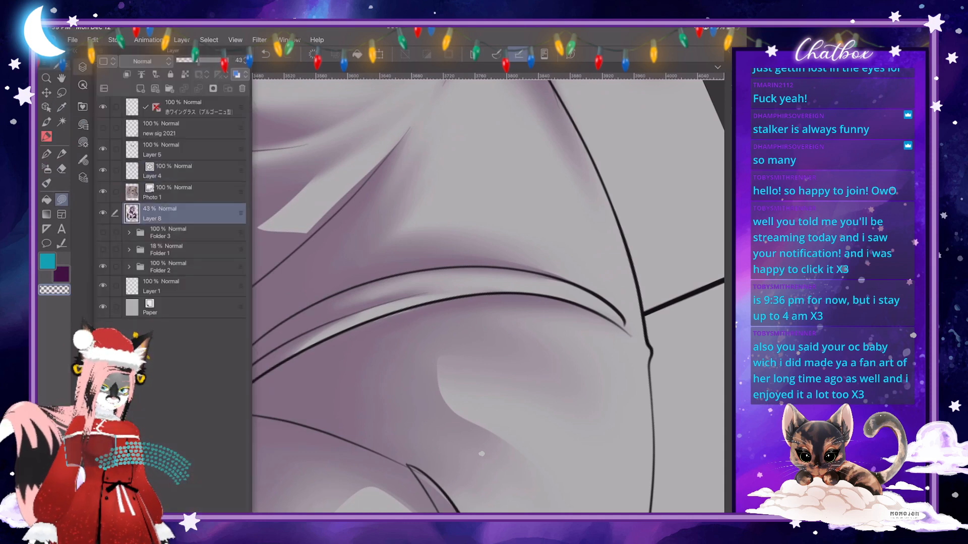
left_click(83, 67)
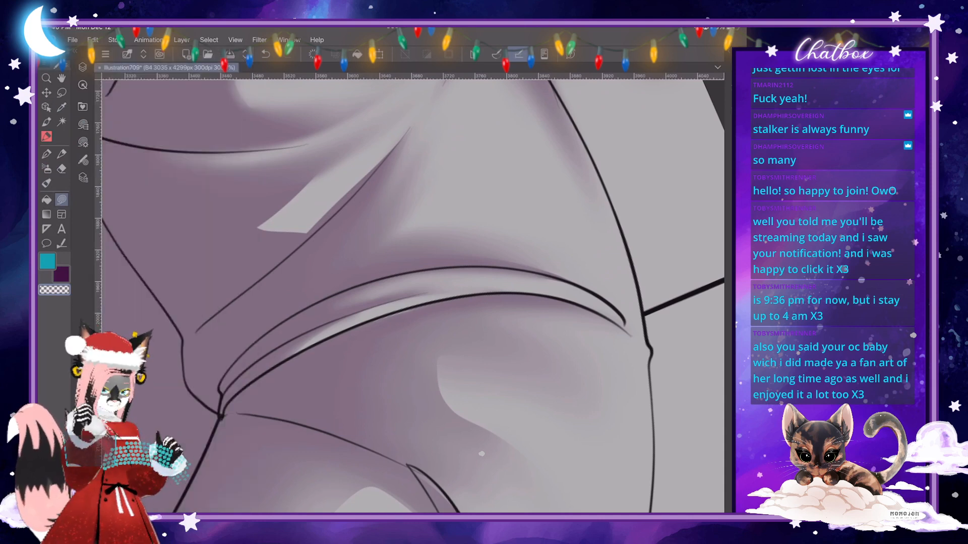
left_click_drag(185, 342, 217, 387)
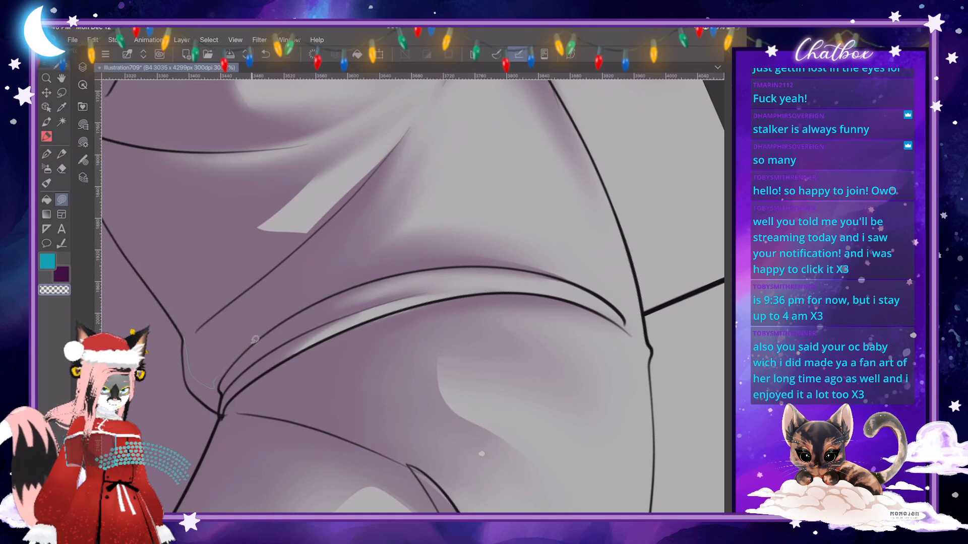
mouse_move(255, 340)
left_mouse_down()
mouse_move(222, 382)
mouse_move(223, 411)
mouse_move(204, 403)
mouse_move(184, 347)
left_mouse_up()
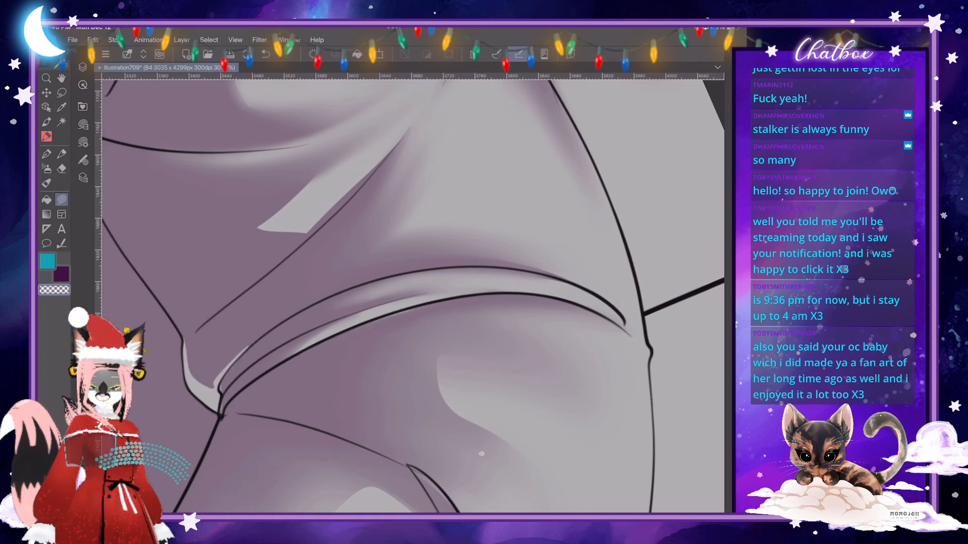
- Add a thin transparent Lasso fill highlight along the sleeve's inner edge from the fold line down to the elbow corner
scroll(370, 315, "down", 5)
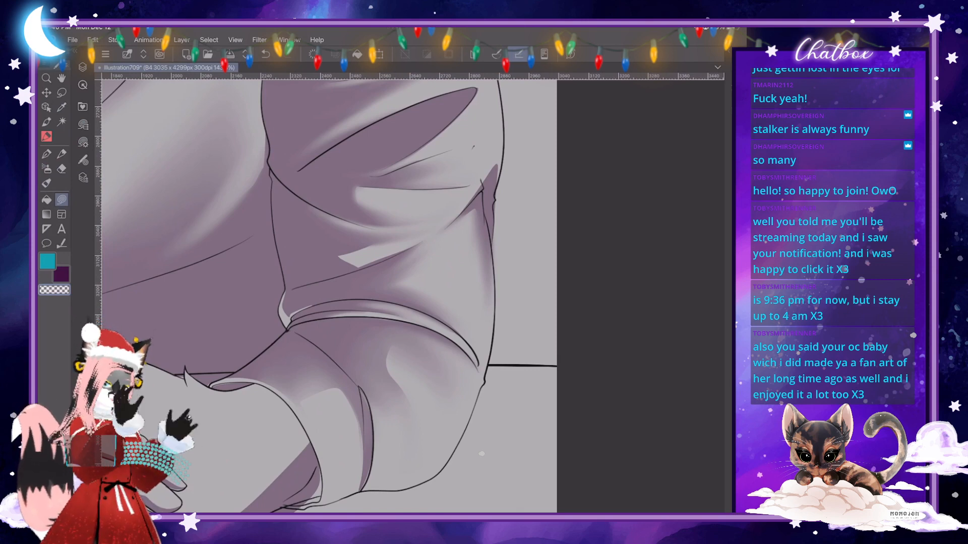
scroll(329, 296, "down", 1)
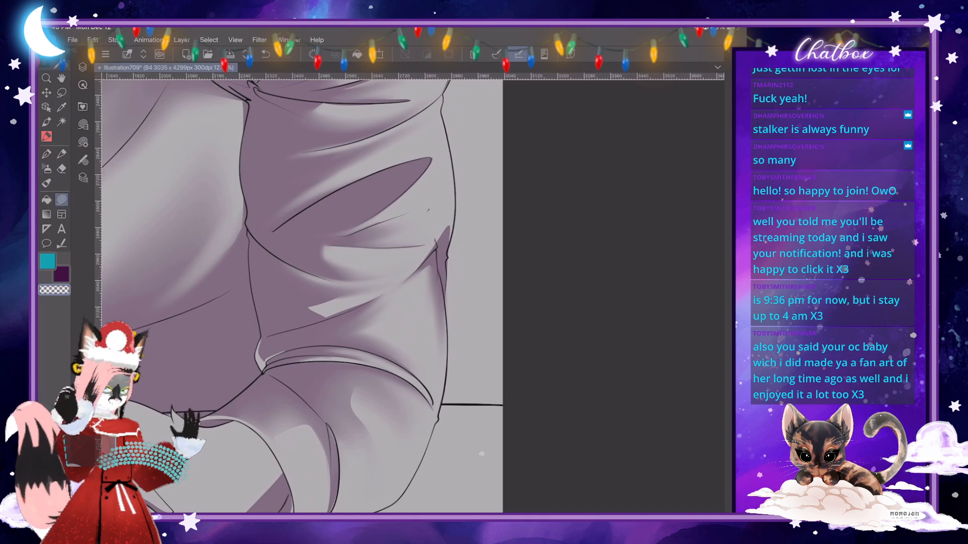
scroll(348, 278, "down", 2)
scroll(347, 339, "up", 3)
scroll(298, 185, "up", 2)
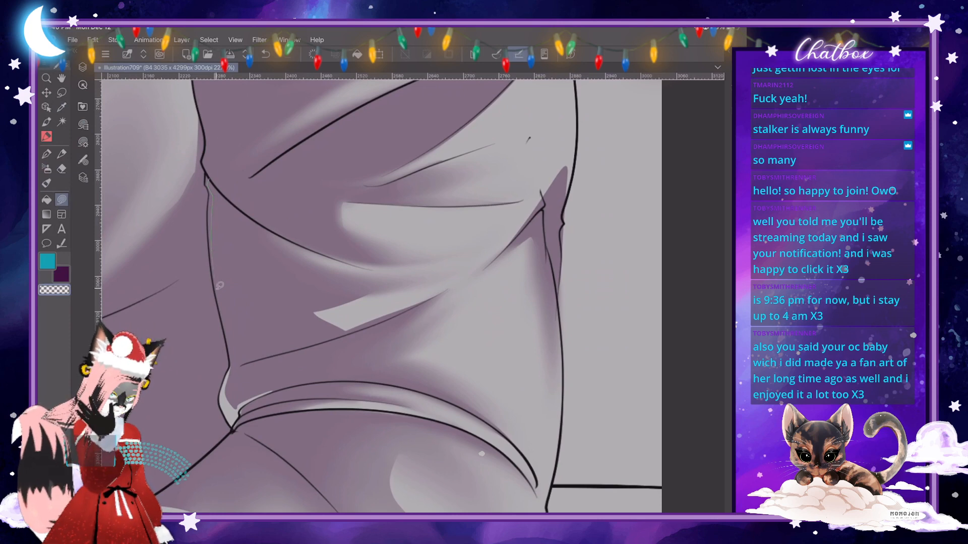
left_click_drag(230, 335, 234, 361)
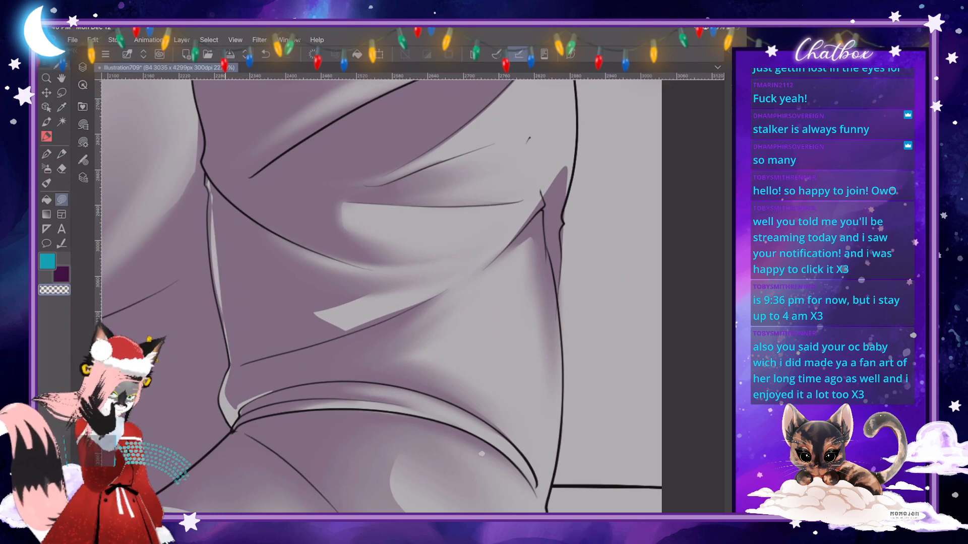
scroll(208, 175, "up", 5)
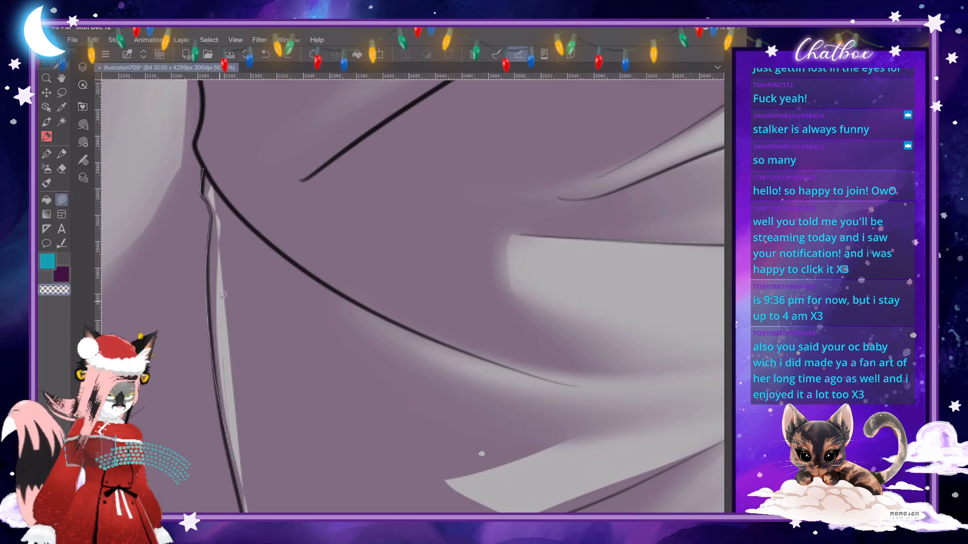
left_click_drag(223, 237, 207, 174)
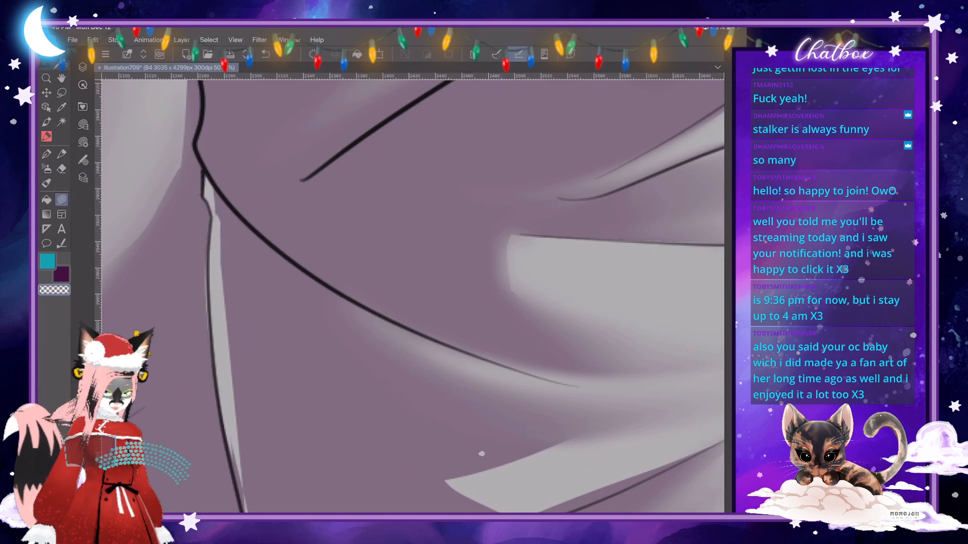
- Narrow the highlight along the sleeve's inner edge by filling its inner side with the dark purple shading colour
scroll(282, 268, "down", 5)
scroll(481, 453, "up", 3)
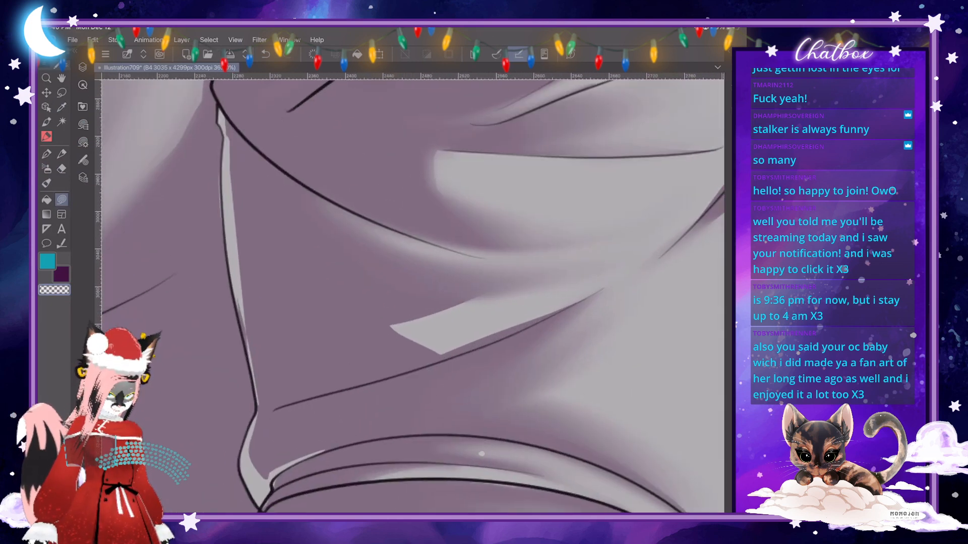
key("x")
mouse_move(226, 109)
left_mouse_down()
mouse_move(234, 248)
mouse_move(263, 409)
mouse_move(262, 154)
left_mouse_up()
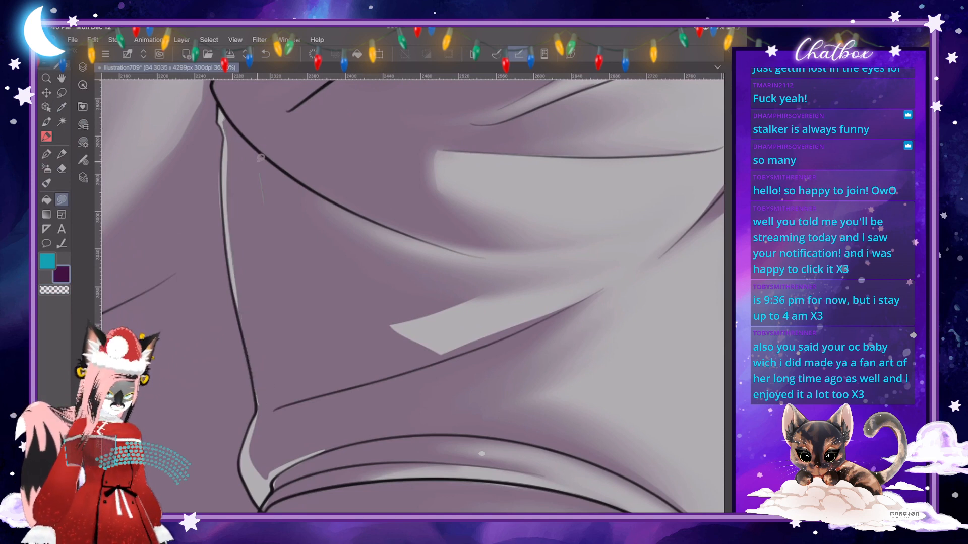
scroll(262, 153, "down", 4)
scroll(354, 351, "up", 5)
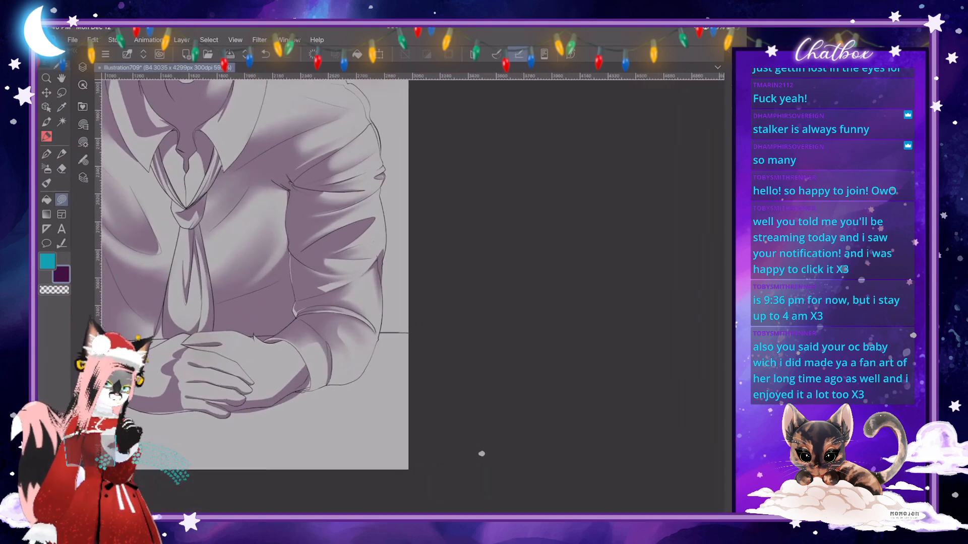
- Cut a thin transparent Lasso fill highlight along the crease running from the inner elbow corner across the rolled sleeve
scroll(413, 297, "left", 1)
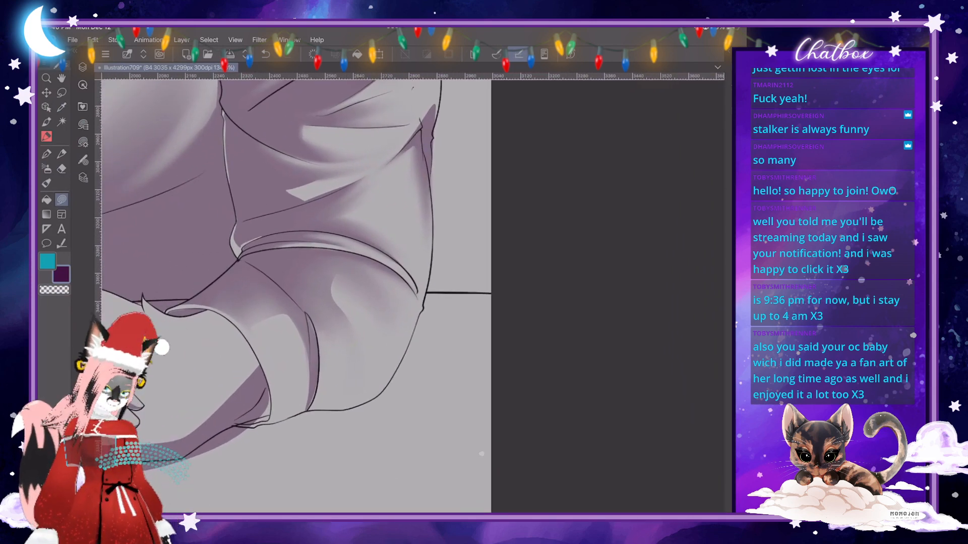
scroll(436, 321, "up", 1)
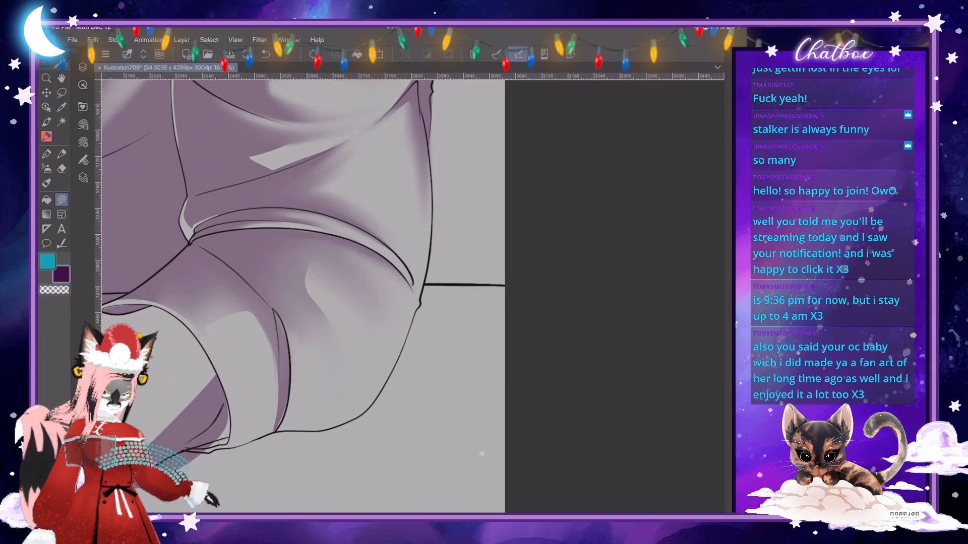
scroll(413, 296, "down", 2)
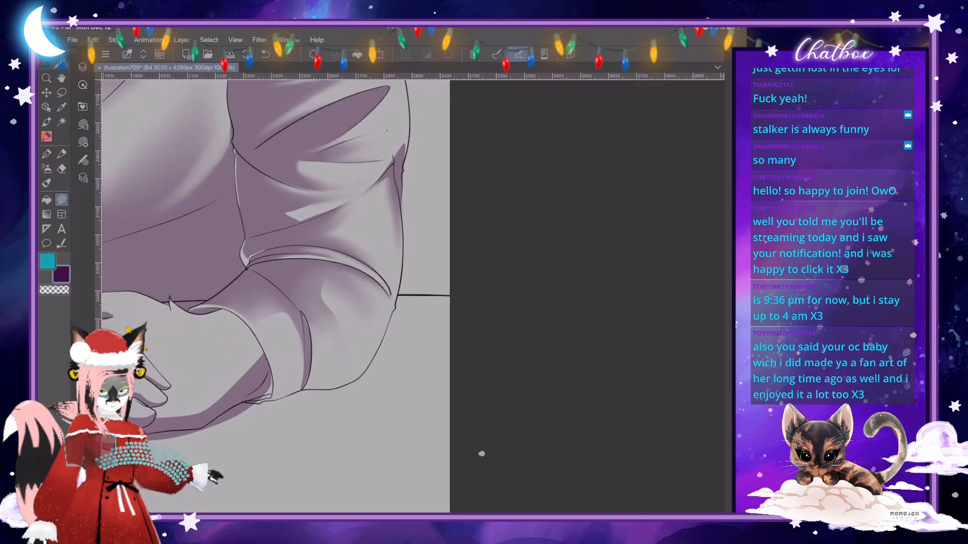
scroll(413, 296, "up", 3)
scroll(413, 296, "up", 2)
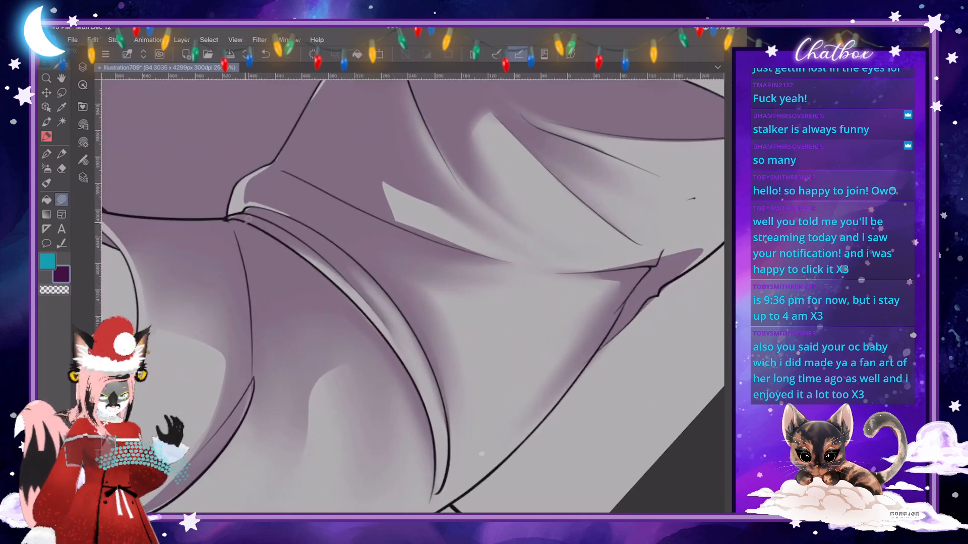
mouse_move(239, 222)
left_mouse_down()
mouse_move(252, 330)
mouse_move(243, 254)
mouse_move(227, 219)
mouse_move(239, 218)
mouse_move(252, 330)
mouse_move(227, 218)
mouse_move(241, 215)
left_mouse_up()
key("c")
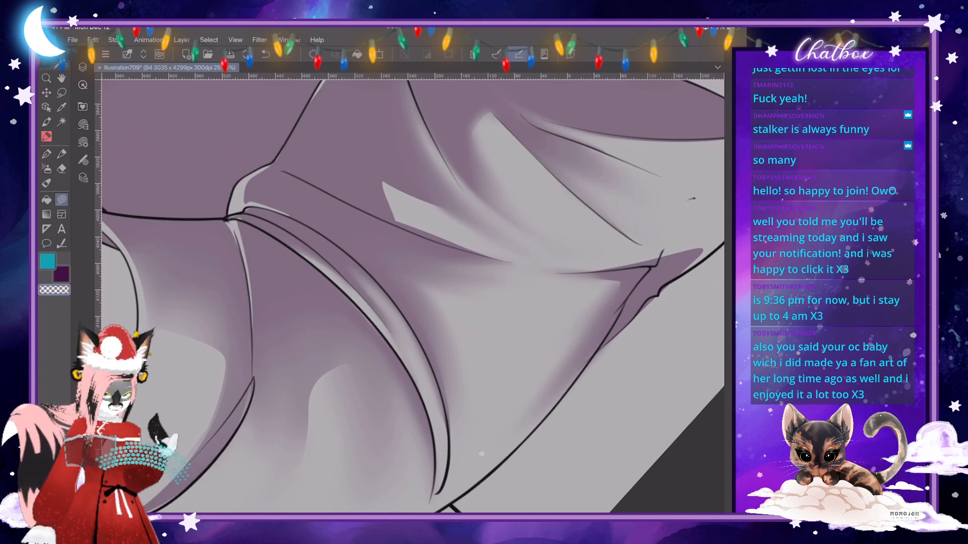
scroll(481, 454, "down", 10)
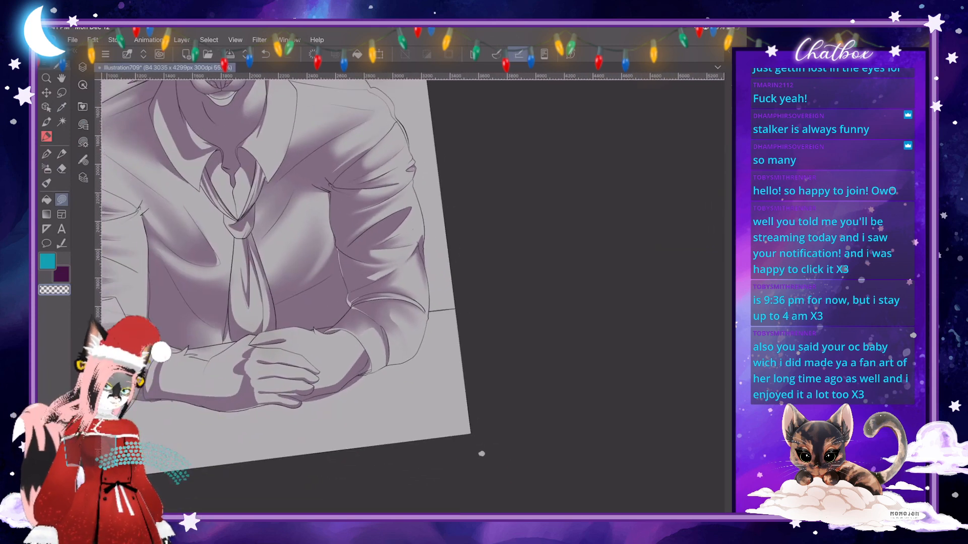
scroll(323, 298, "down", 2)
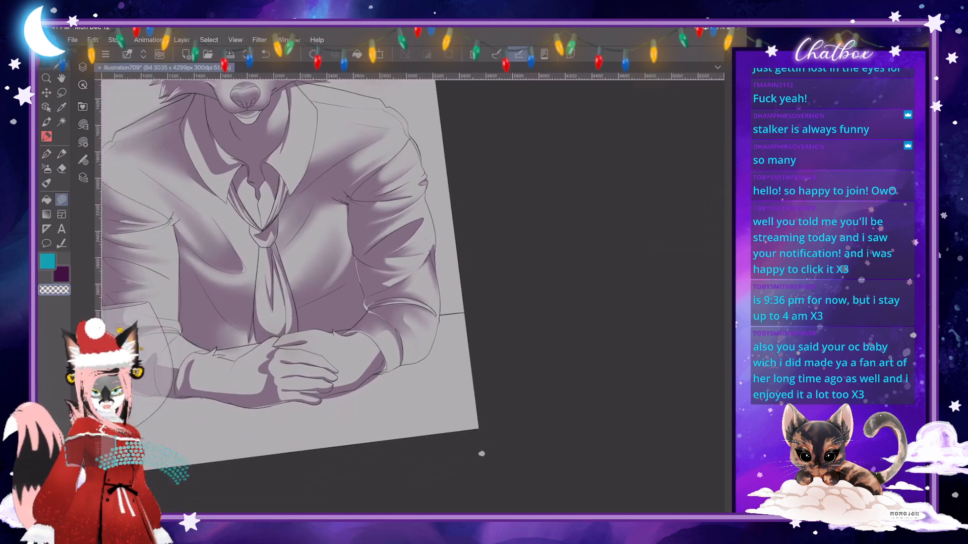
- Soften the hard inner edge of the forearm shadow between the rolled cuff and the hand with the blend brush
scroll(322, 297, "up", 4)
scroll(481, 453, "up", 4)
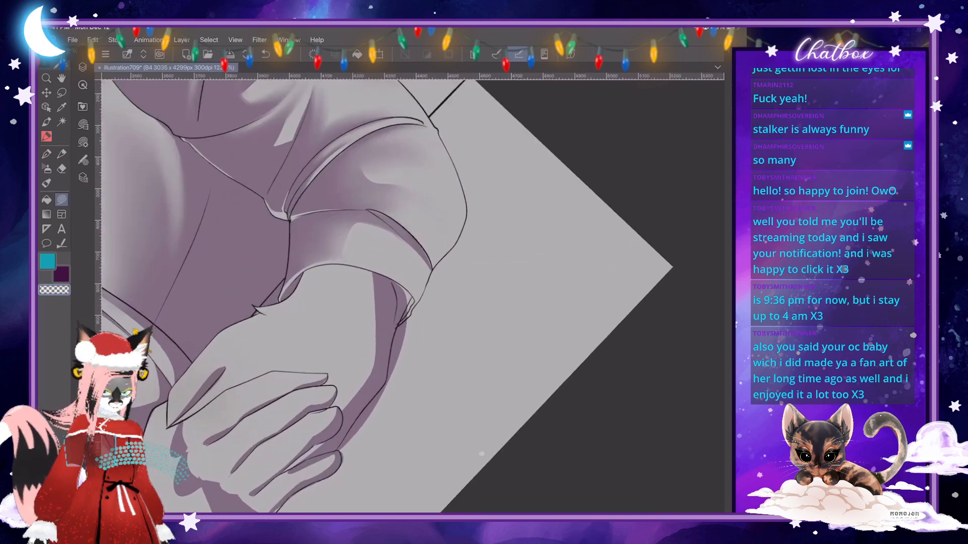
key("j")
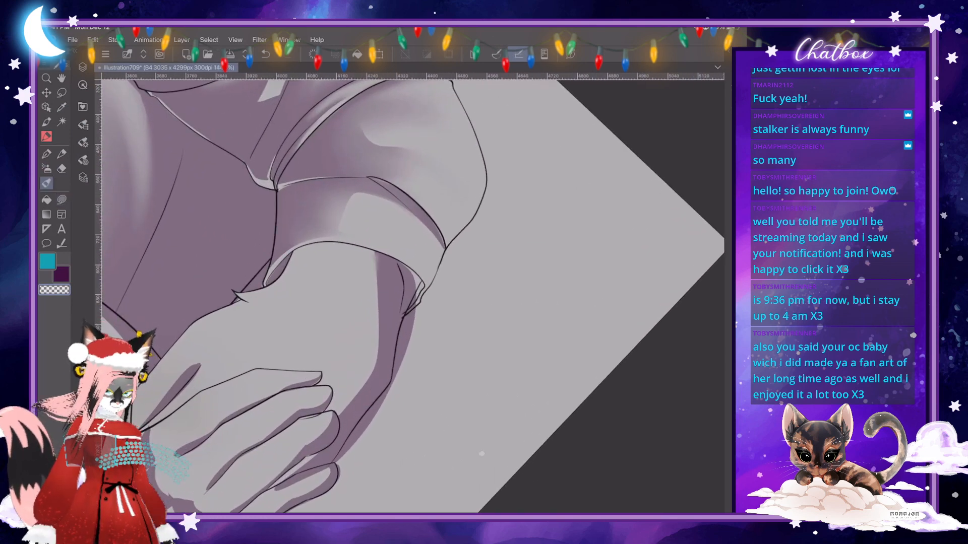
left_click(82, 143)
left_click(82, 143)
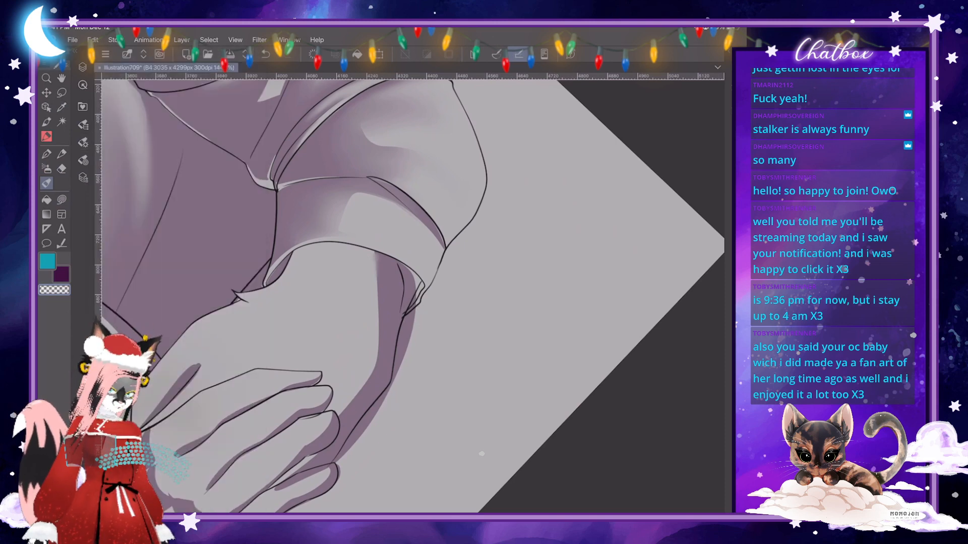
mouse_move(374, 254)
left_mouse_down()
mouse_move(377, 360)
mouse_move(367, 387)
mouse_move(370, 281)
left_mouse_up()
left_click(266, 54)
left_click(265, 54)
left_click(265, 54)
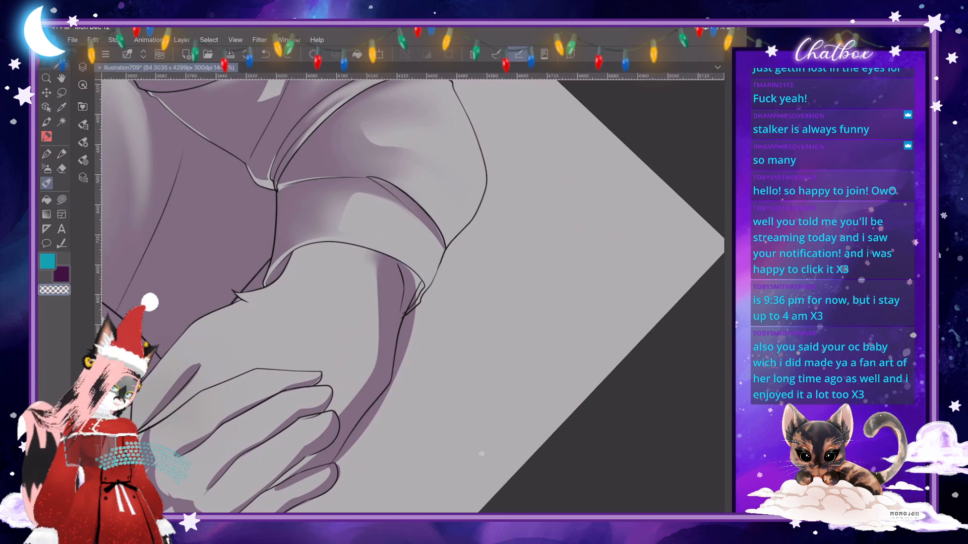
left_click(265, 54)
left_click(265, 54)
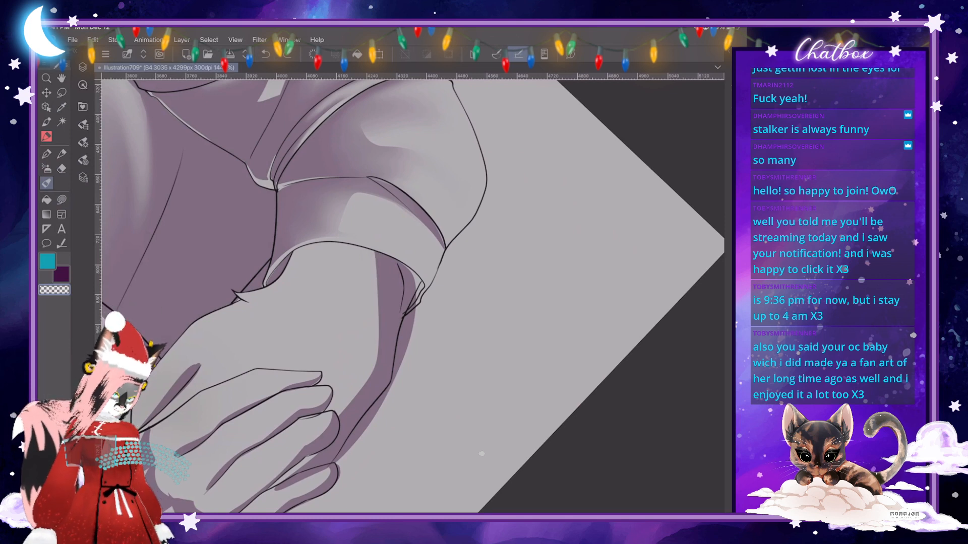
mouse_move(357, 396)
left_mouse_down()
mouse_move(370, 373)
mouse_move(378, 298)
mouse_move(352, 390)
left_mouse_up()
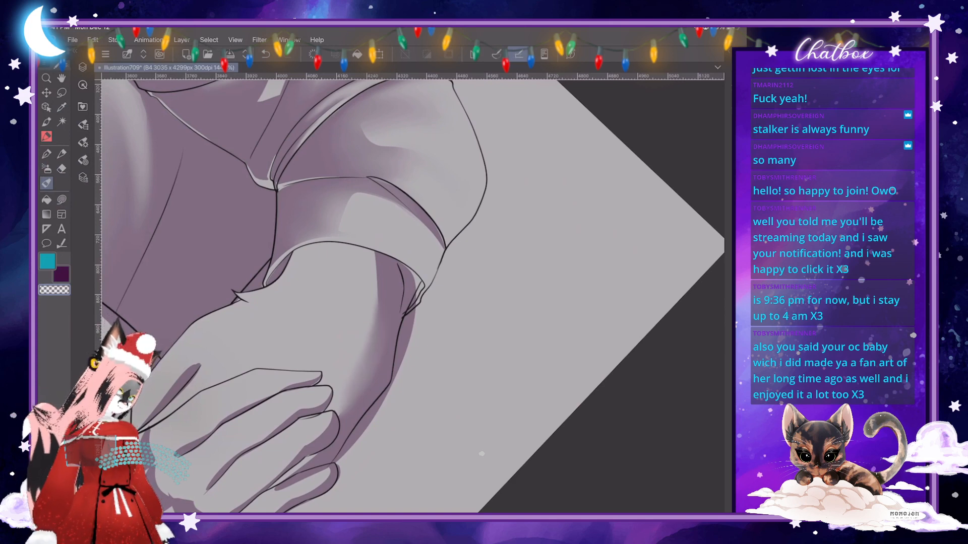
left_click(83, 142)
left_click(185, 84)
left_click(83, 142)
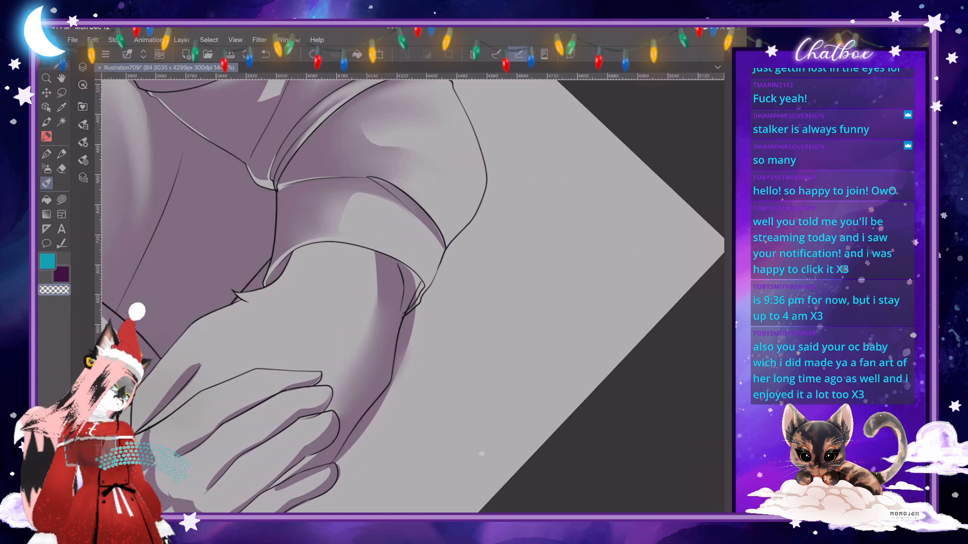
- Fill the light gaps at the cuff opening's lower corner with dark purple shading using Lasso fill
scroll(403, 302, "up", 5)
left_click(62, 200)
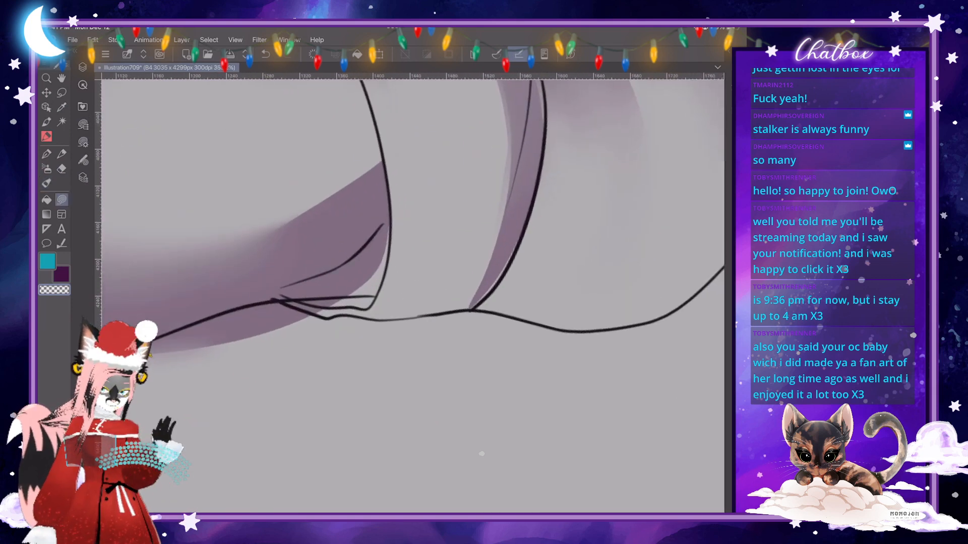
mouse_move(379, 244)
left_mouse_down()
mouse_move(383, 229)
mouse_move(389, 252)
mouse_move(371, 292)
mouse_move(367, 263)
mouse_move(379, 243)
mouse_move(317, 297)
mouse_move(371, 297)
mouse_move(388, 265)
mouse_move(387, 214)
left_mouse_up()
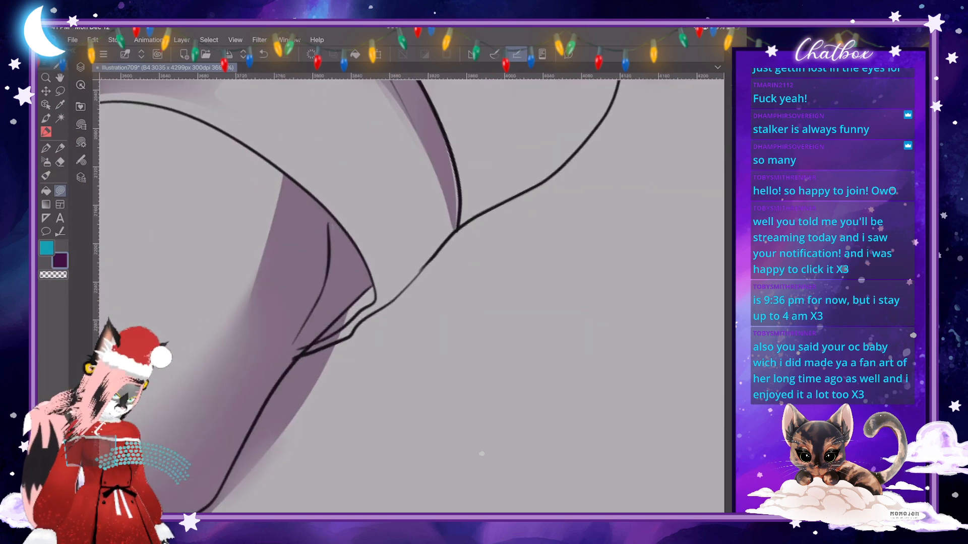
mouse_move(345, 327)
left_mouse_down()
mouse_move(374, 303)
mouse_move(376, 281)
mouse_move(330, 331)
left_mouse_up()
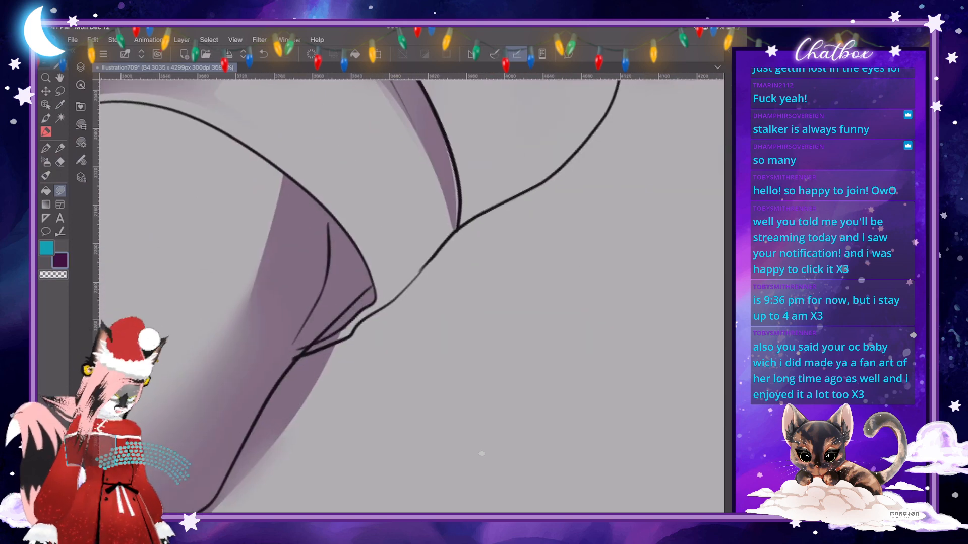
- Close the thin light gap between the rolled band's shadow and its line art with a dark purple Lasso fill
scroll(378, 283, "up", 3)
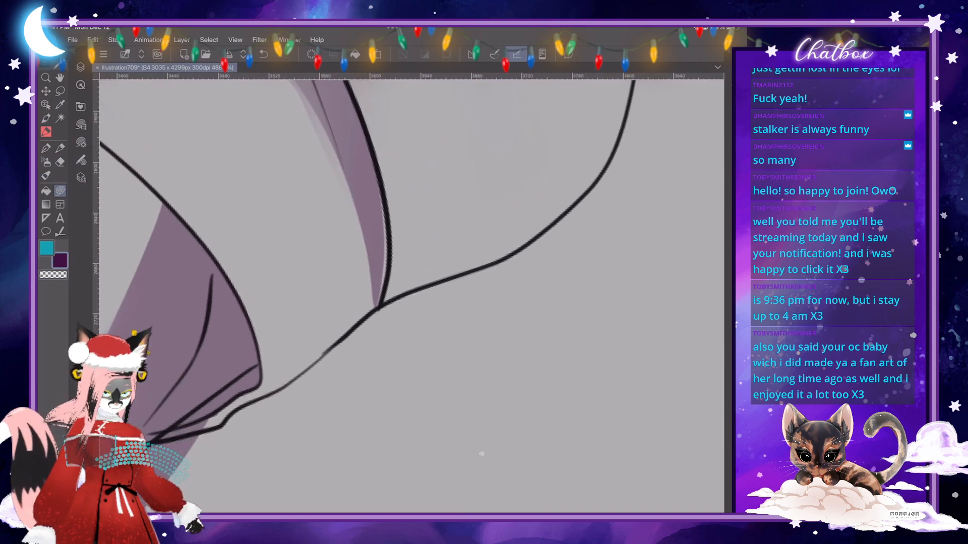
left_click_drag(380, 181, 377, 308)
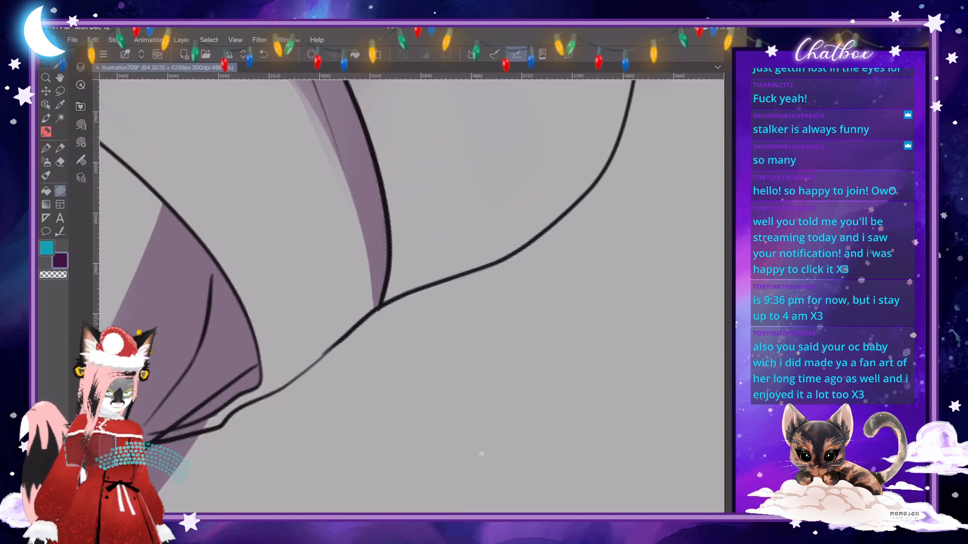
scroll(481, 454, "down", 6)
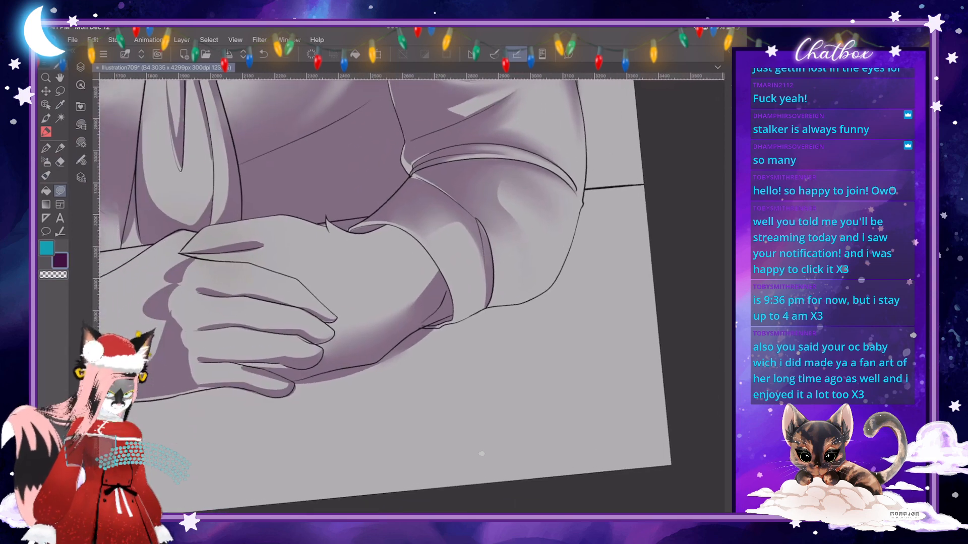
- Blend a soft light fold into the shirt shading along the crease line beside the lower tie
scroll(481, 454, "down", 2)
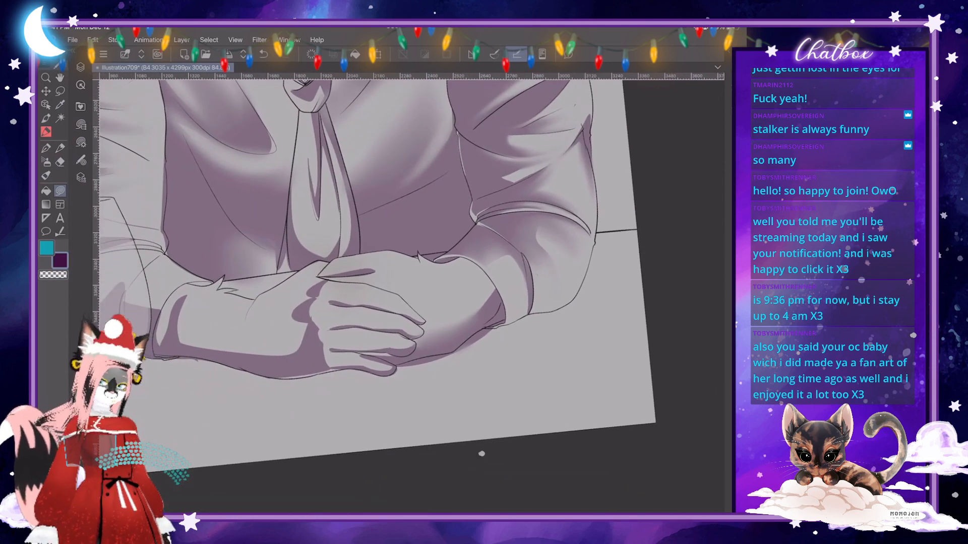
scroll(481, 453, "down", 3)
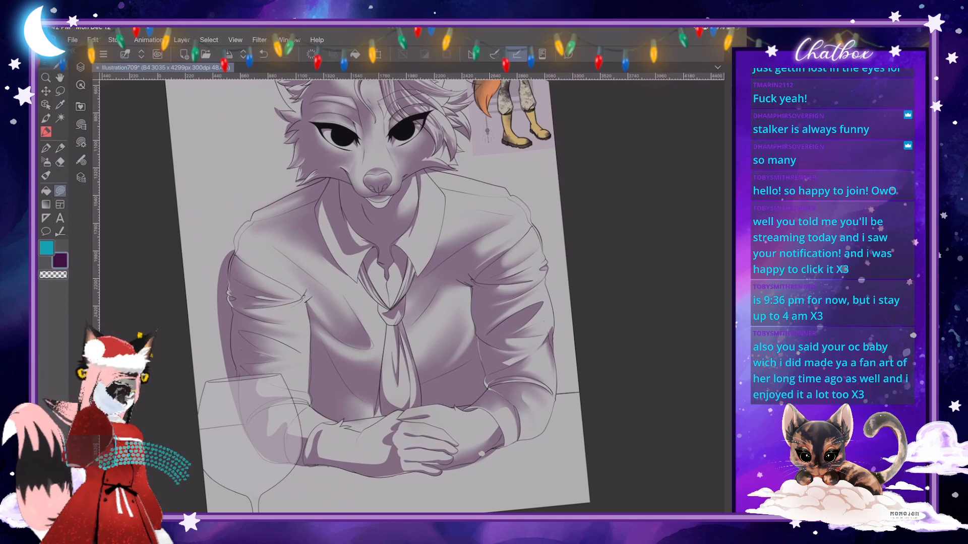
scroll(481, 453, "down", 1)
scroll(481, 453, "up", 3)
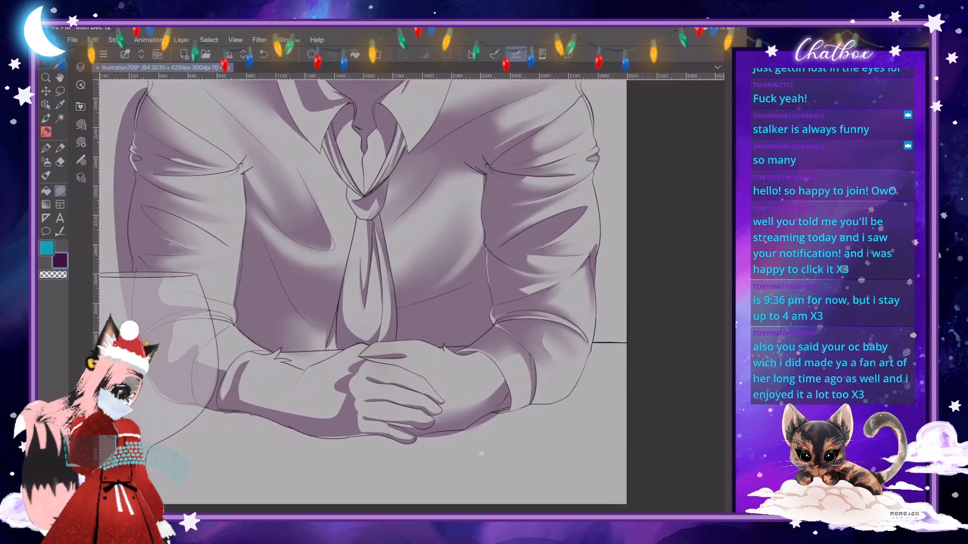
scroll(481, 453, "up", 3)
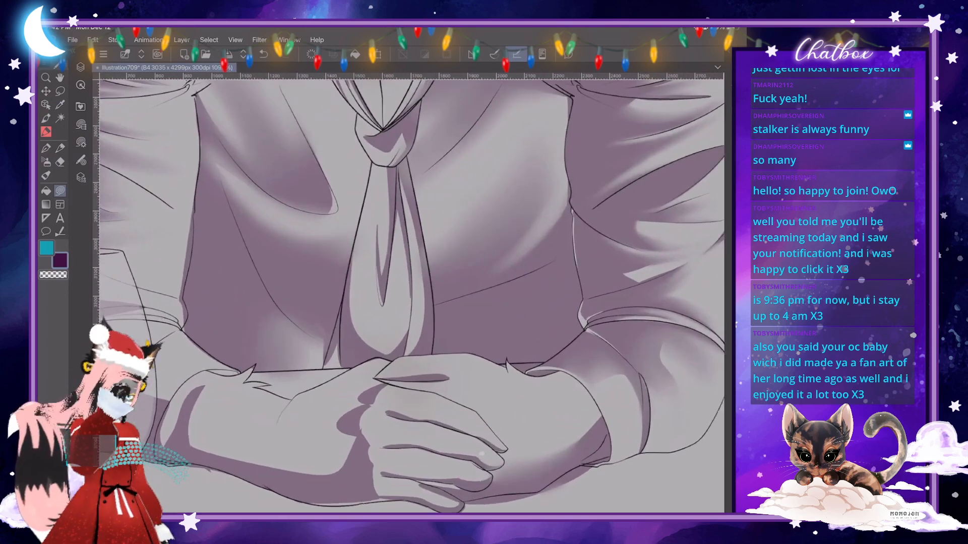
key("g")
key("j")
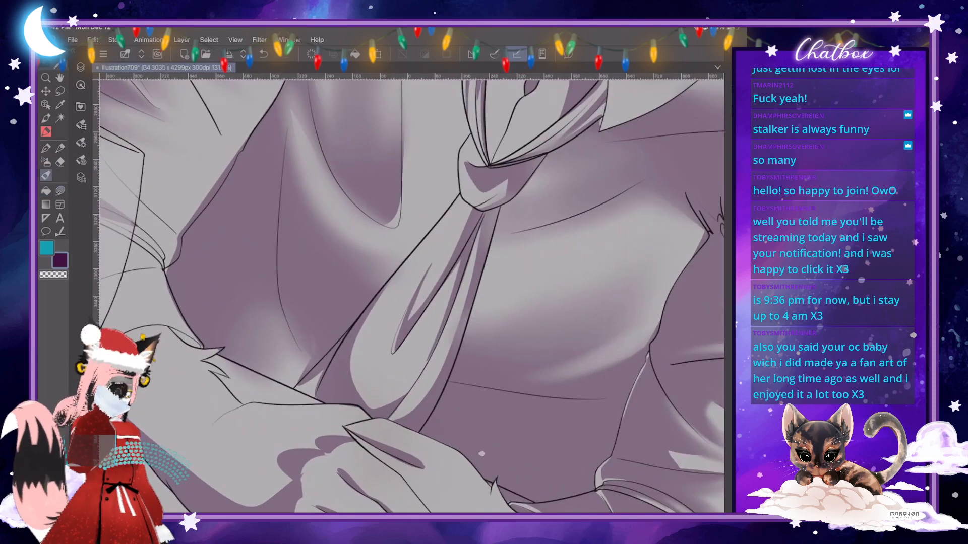
scroll(481, 453, "up", 1)
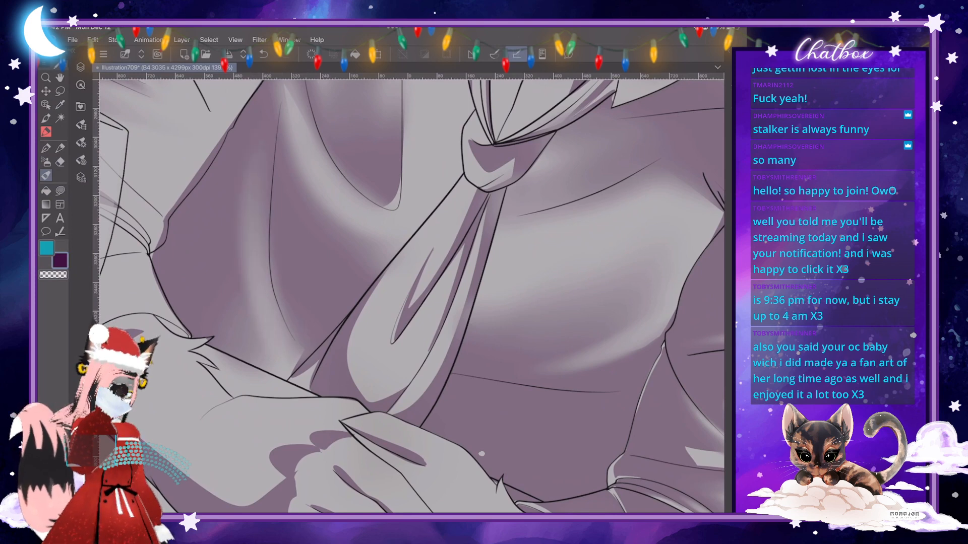
scroll(411, 296, "up", 3)
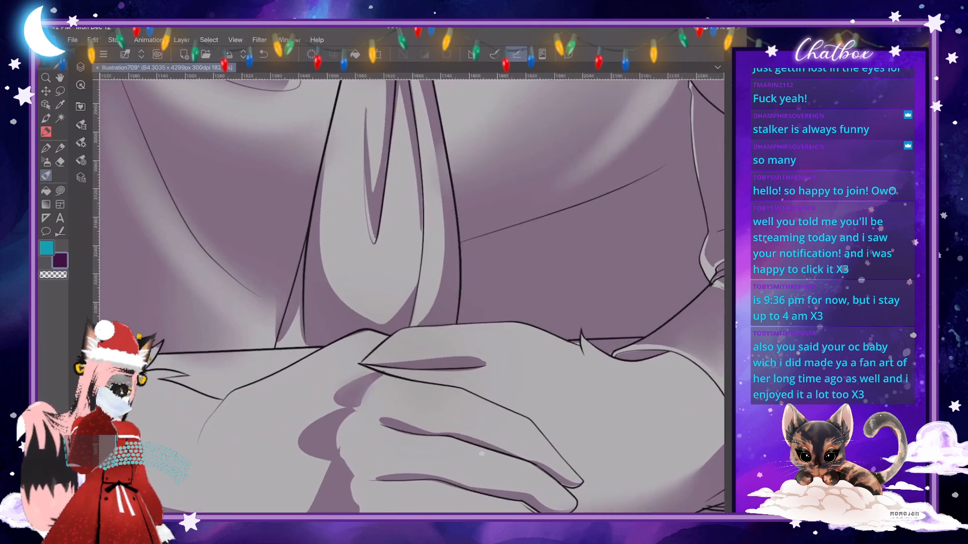
- Lasso fill dark purple shadows on the tie's narrow back tail and on the shirt directly beside it
key("j")
mouse_move(307, 248)
left_mouse_down()
mouse_move(289, 330)
mouse_move(310, 342)
mouse_move(303, 346)
mouse_move(281, 340)
mouse_move(309, 236)
left_mouse_up()
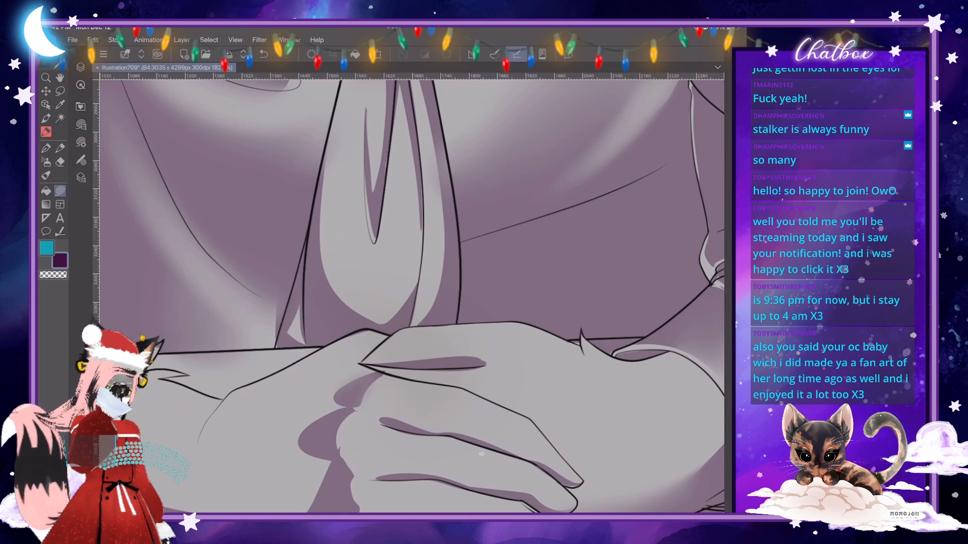
mouse_move(279, 301)
left_mouse_down()
mouse_move(270, 336)
mouse_move(283, 347)
mouse_move(287, 325)
left_mouse_up()
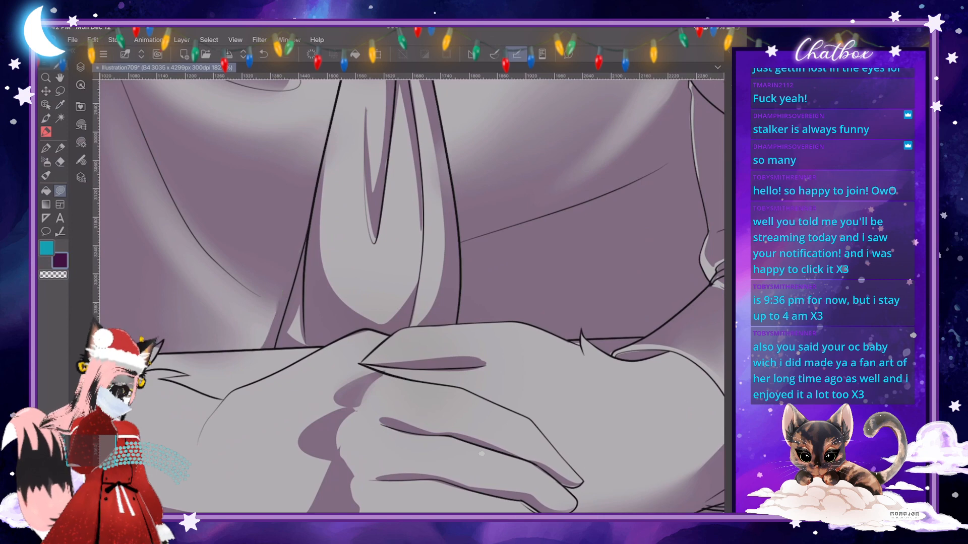
- Blend the shirt and chest shading around the collar and tie knot with the Skin Brush
scroll(482, 453, "down", 5)
scroll(482, 453, "up", 3)
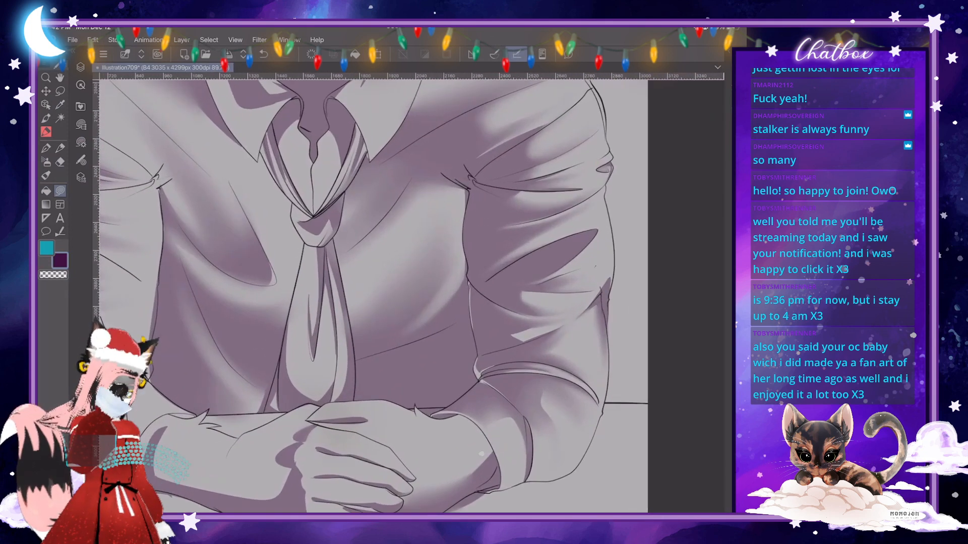
scroll(482, 453, "up", 3)
key("b")
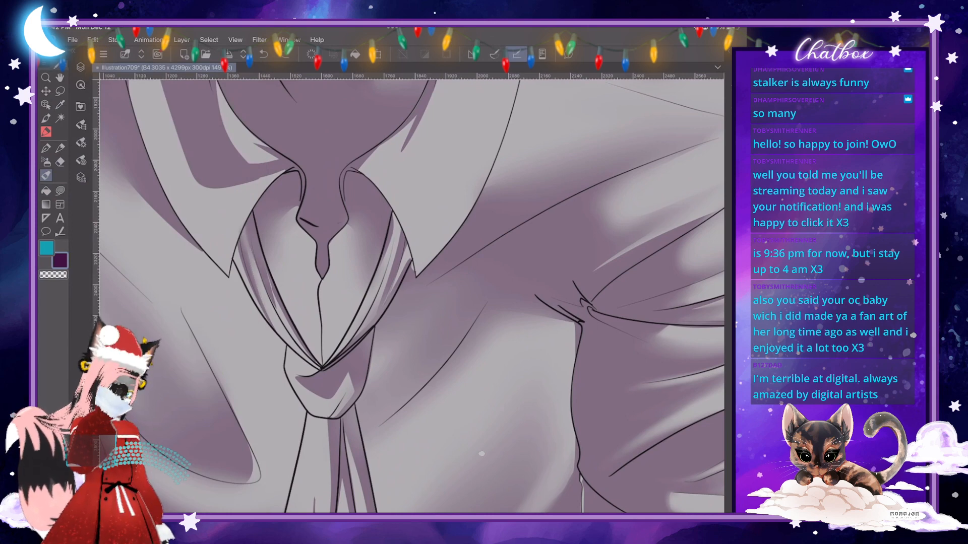
- Compare the recent Skin Brush states in the history and roll back the last few blend strokes
left_click(665, 406)
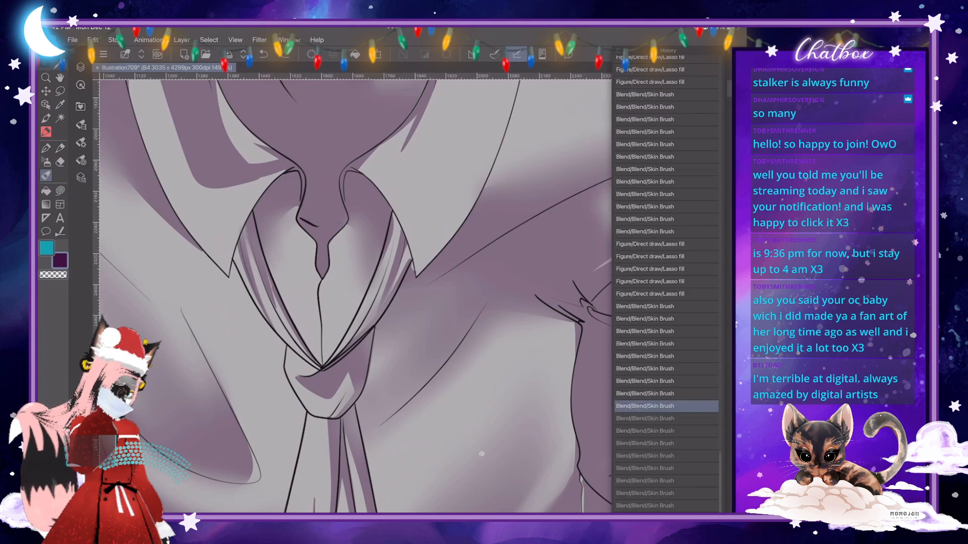
left_click(666, 419)
left_click(665, 444)
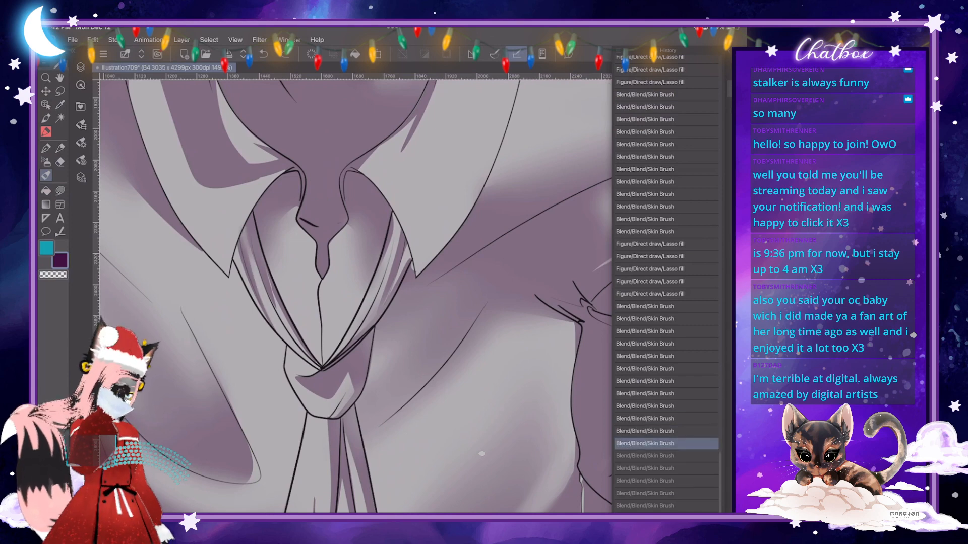
left_click(665, 456)
left_click(666, 469)
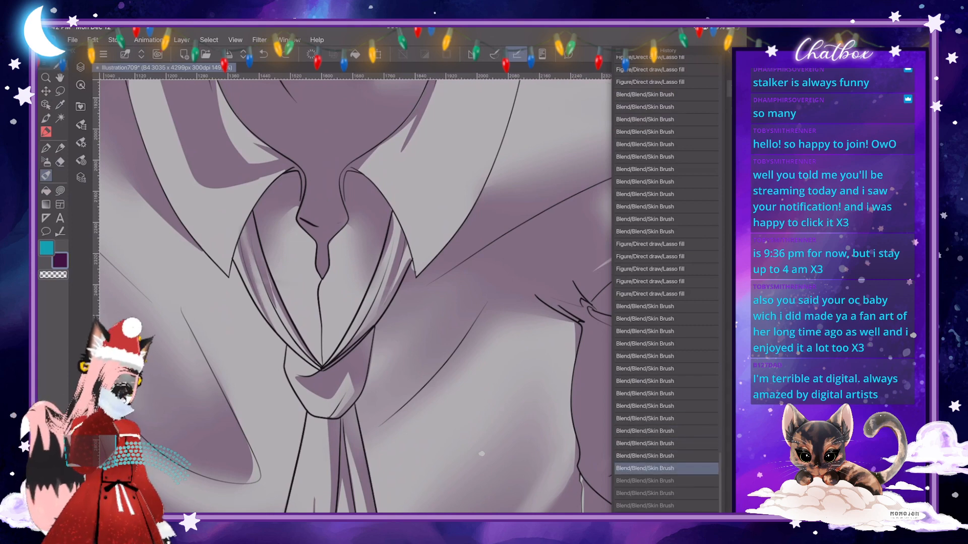
key("ctrl+z")
left_click(729, 88)
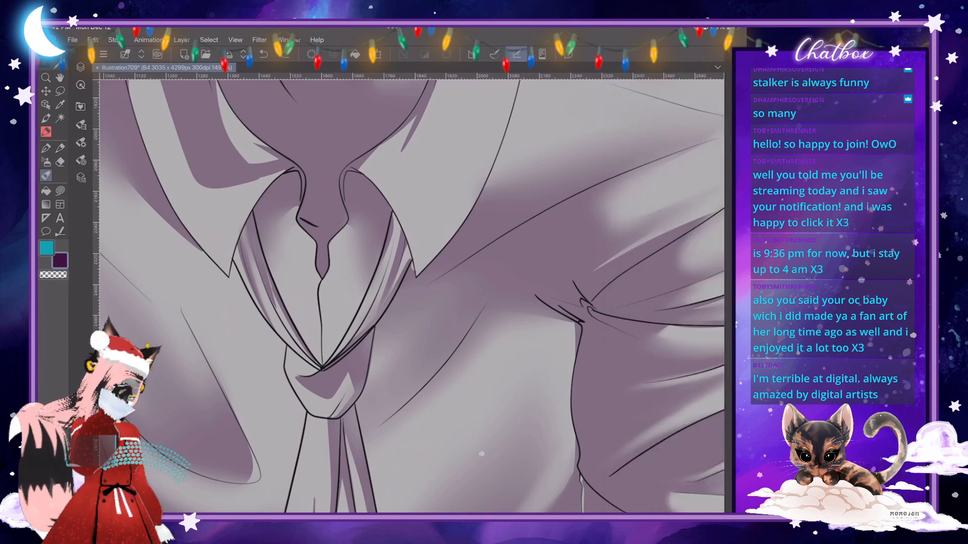
- Adjust the Skin Brush size and blend the shadow edge on the tie band under the left collar flap
left_click(81, 143)
left_click_drag(173, 87, 169, 87)
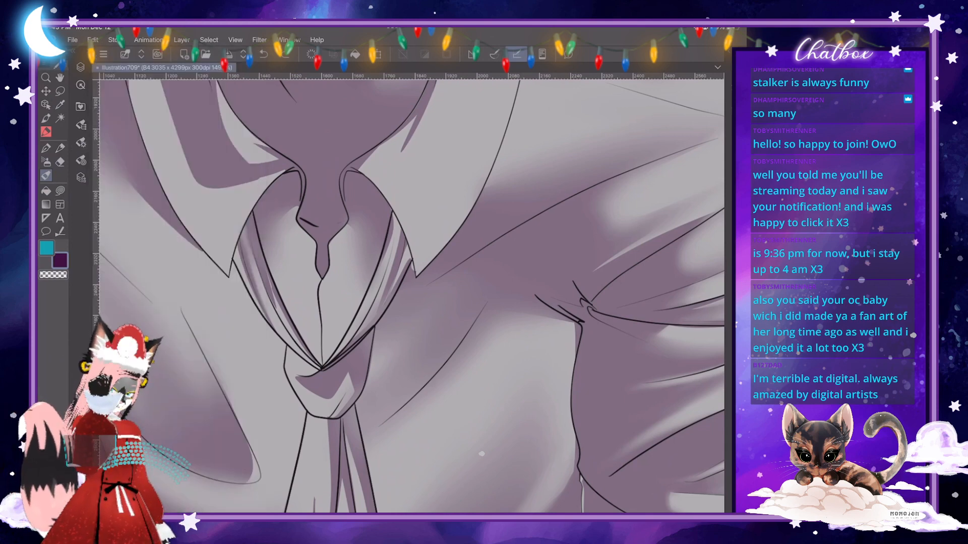
scroll(410, 296, "up", 5)
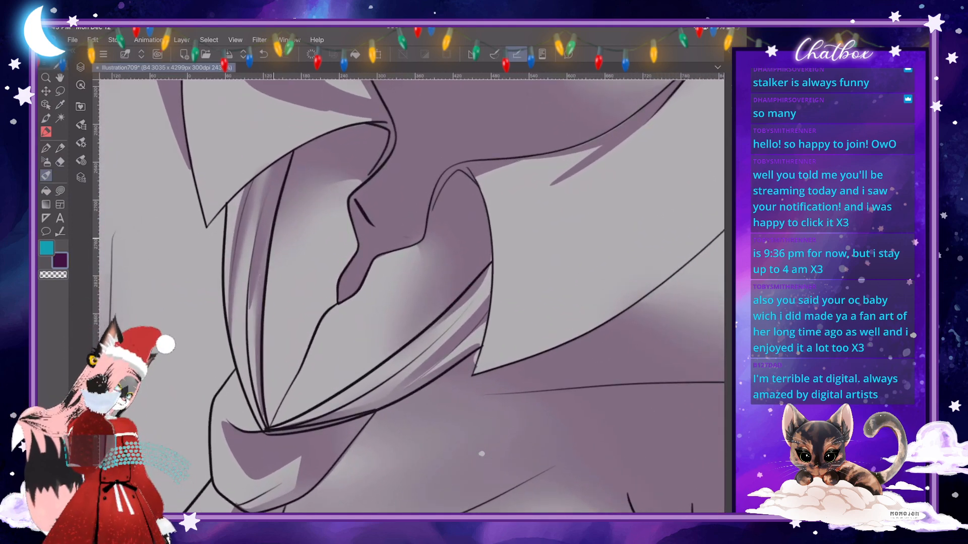
left_click_drag(251, 299, 249, 328)
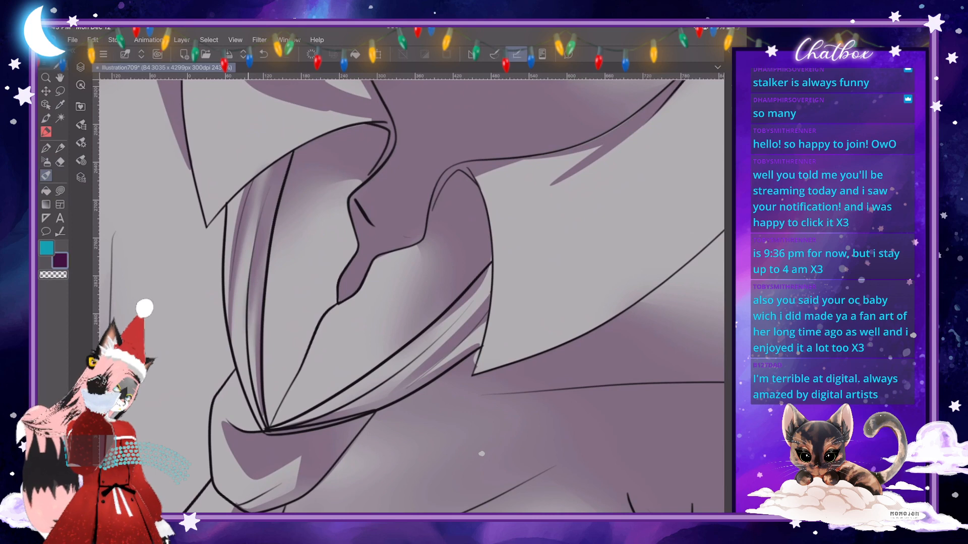
- Blend the shadow folds on the tie band running under the right collar flap down to the knot
scroll(411, 296, "down", 3)
scroll(411, 297, "up", 3)
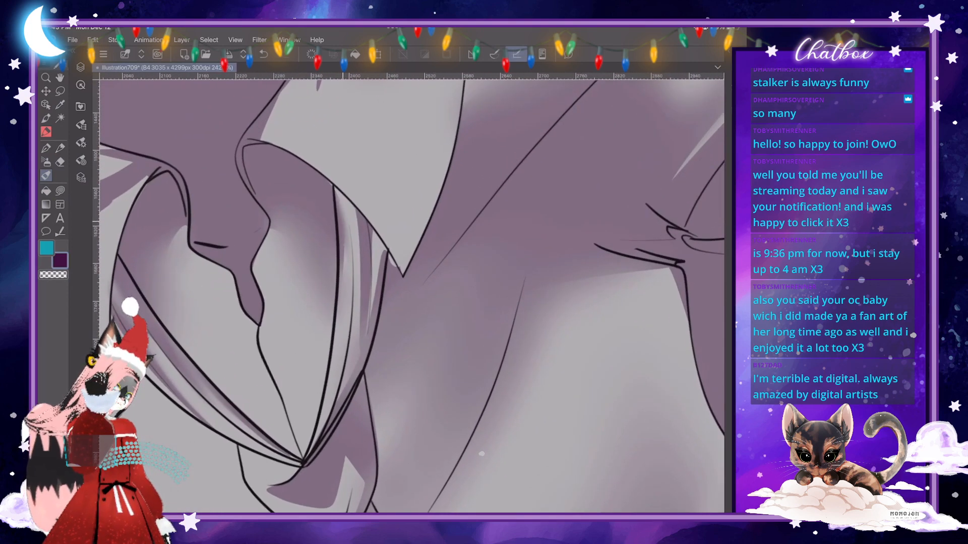
left_click_drag(368, 223, 360, 322)
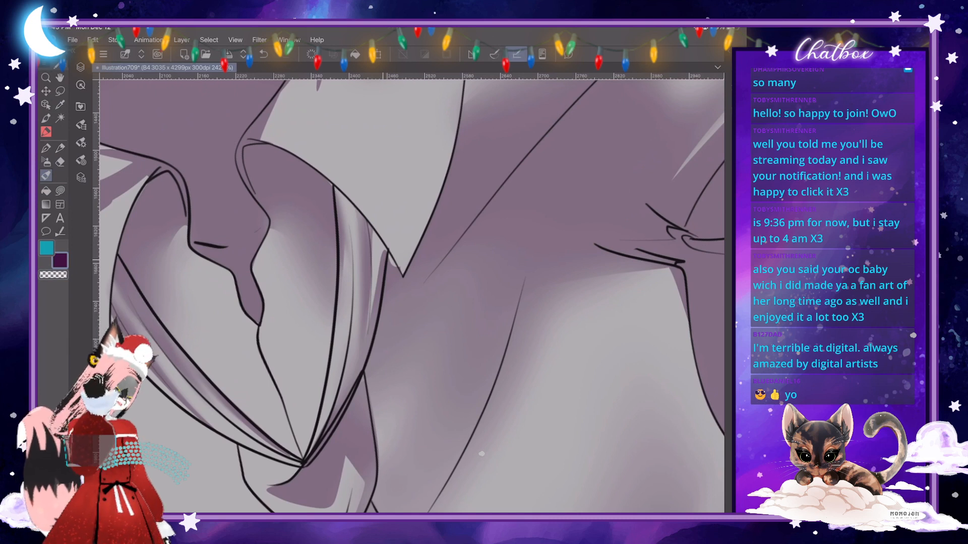
left_click_drag(386, 260, 372, 302)
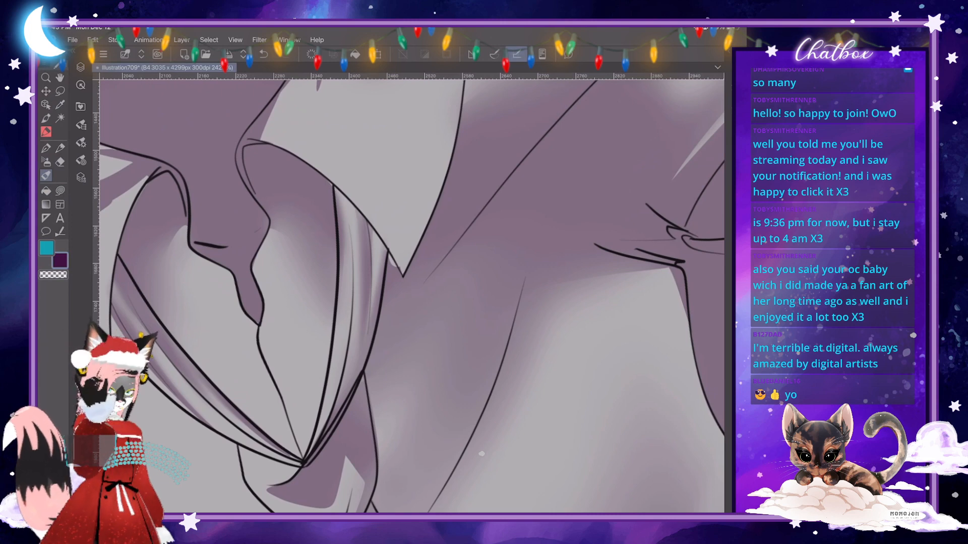
scroll(482, 454, "up", 2)
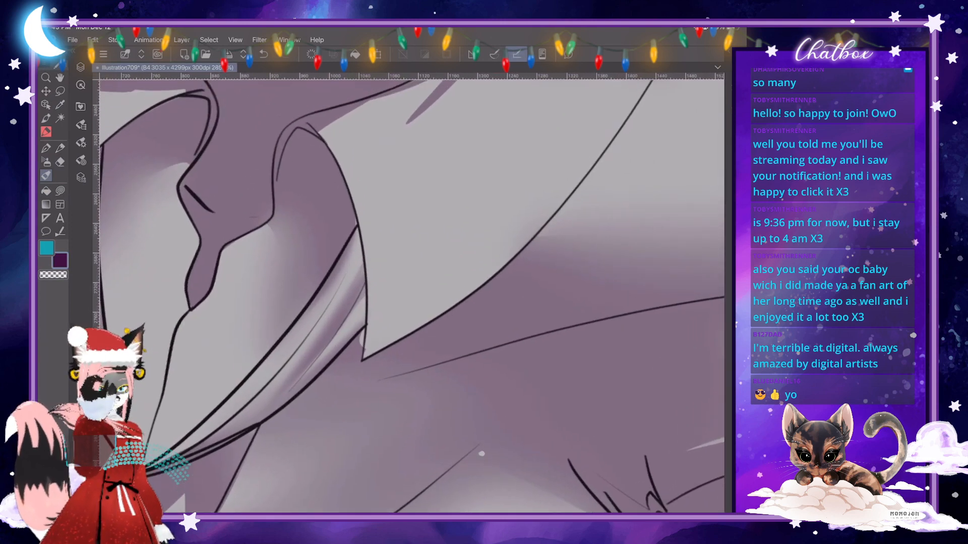
key("j")
left_click_drag(357, 229, 445, 219)
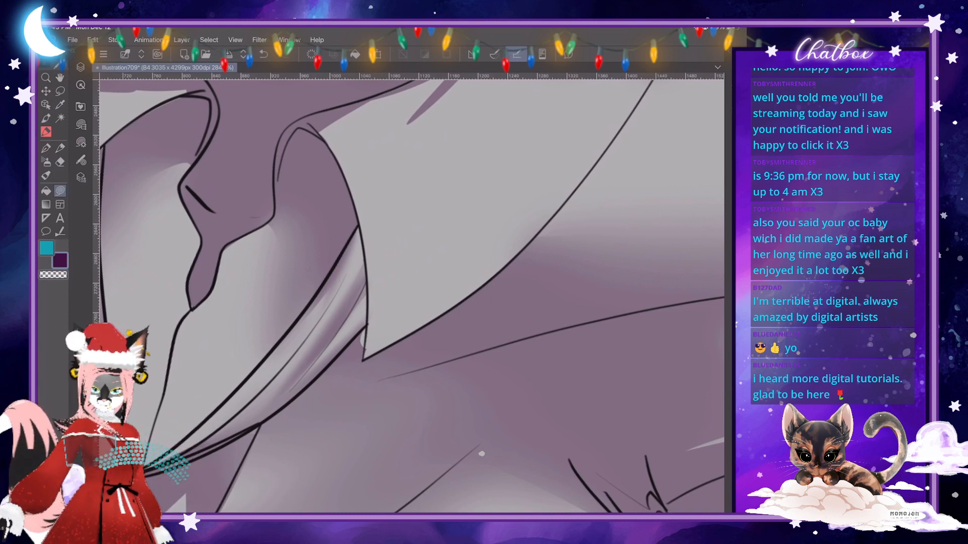
left_click_drag(396, 183, 364, 204)
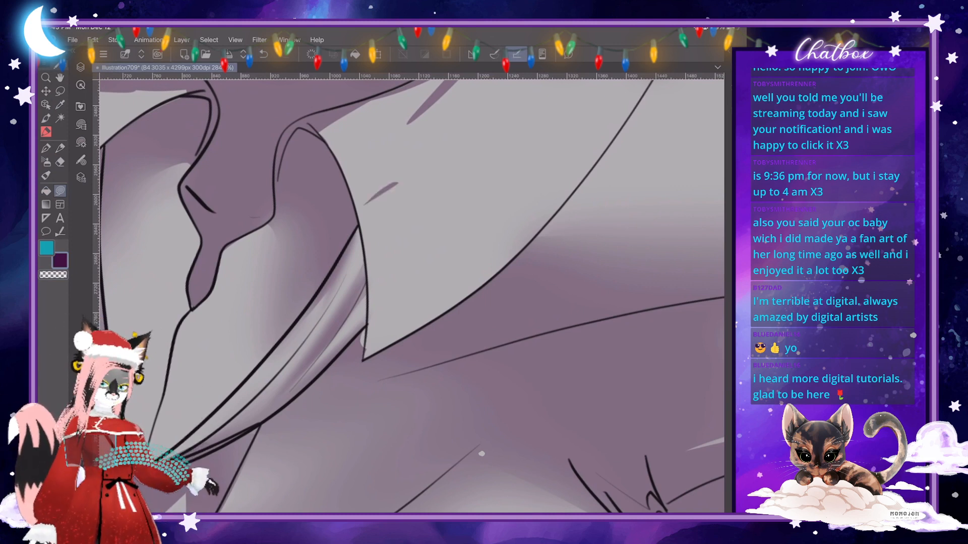
key("ctrl+z")
- Resize the Skin Brush and soften the lower edge of the left collar flap's shadow beside the tie opening
scroll(412, 296, "down", 6)
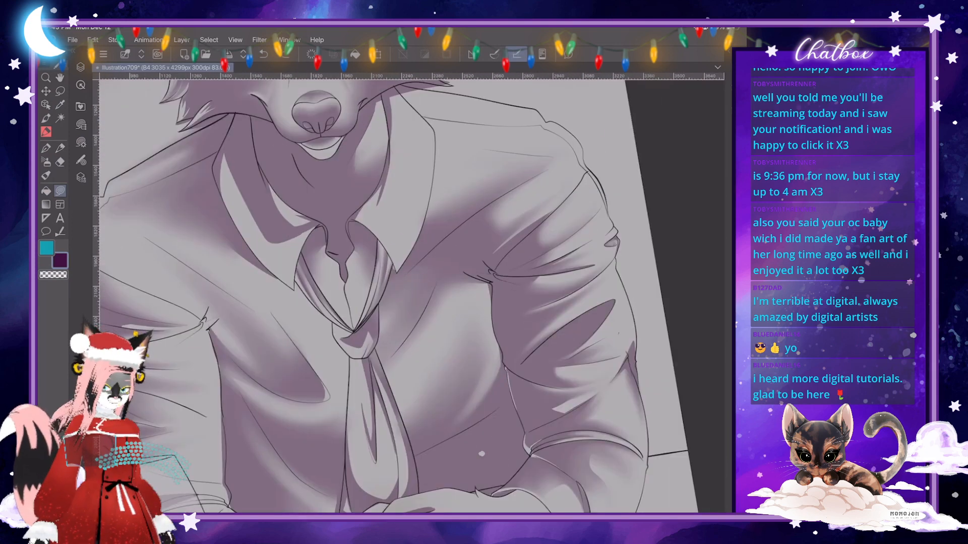
scroll(374, 250, "up", 4)
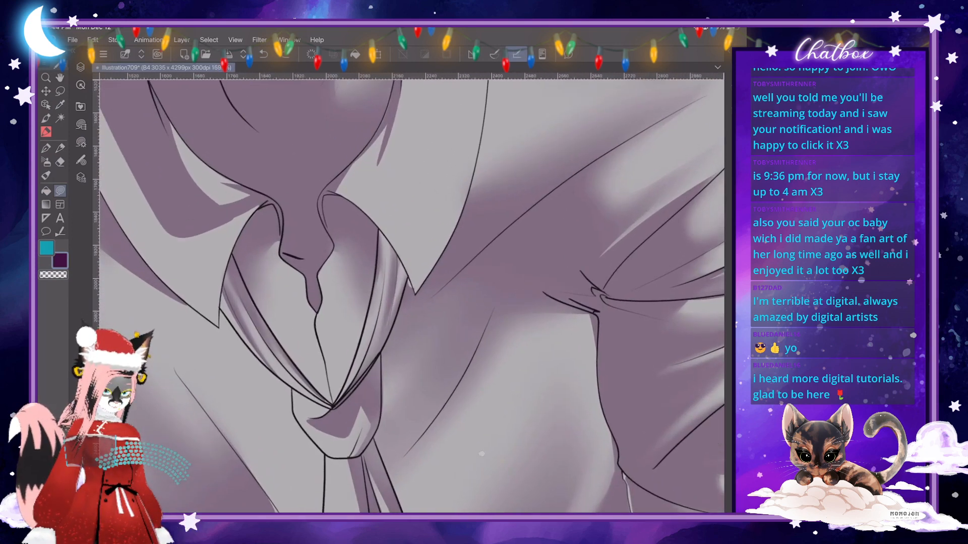
scroll(411, 297, "down", 2)
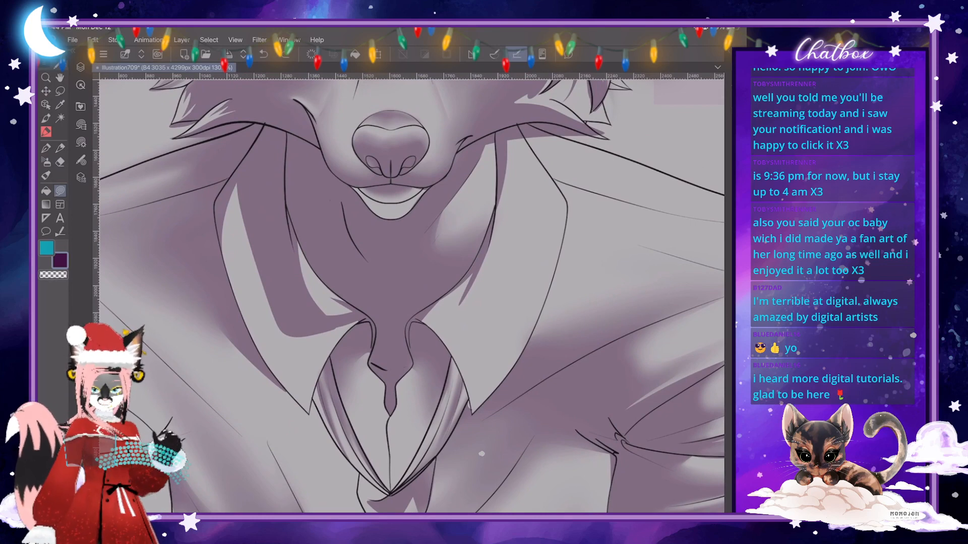
left_click(46, 176)
left_click(81, 143)
left_click_drag(169, 87, 181, 87)
left_click(80, 143)
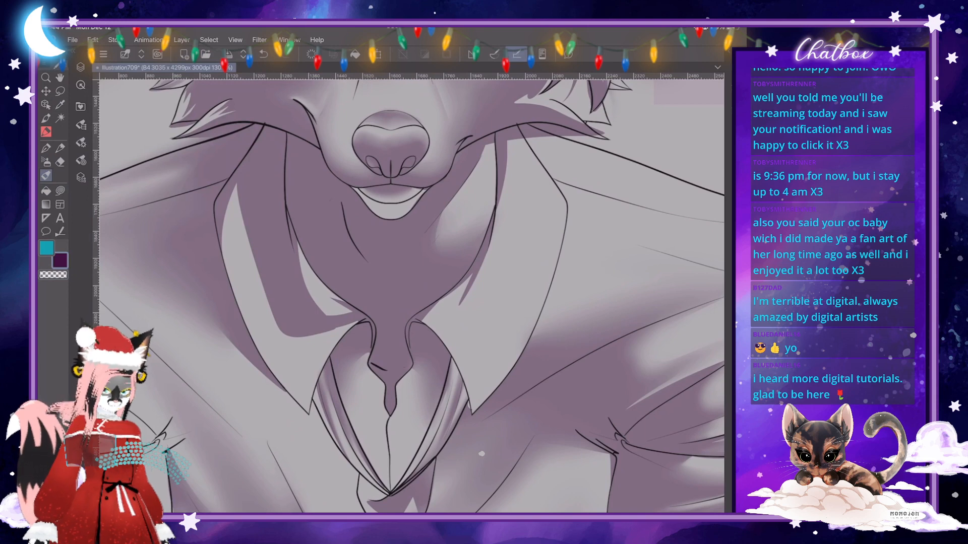
mouse_move(348, 328)
left_mouse_down()
mouse_move(299, 341)
mouse_move(275, 324)
left_mouse_up()
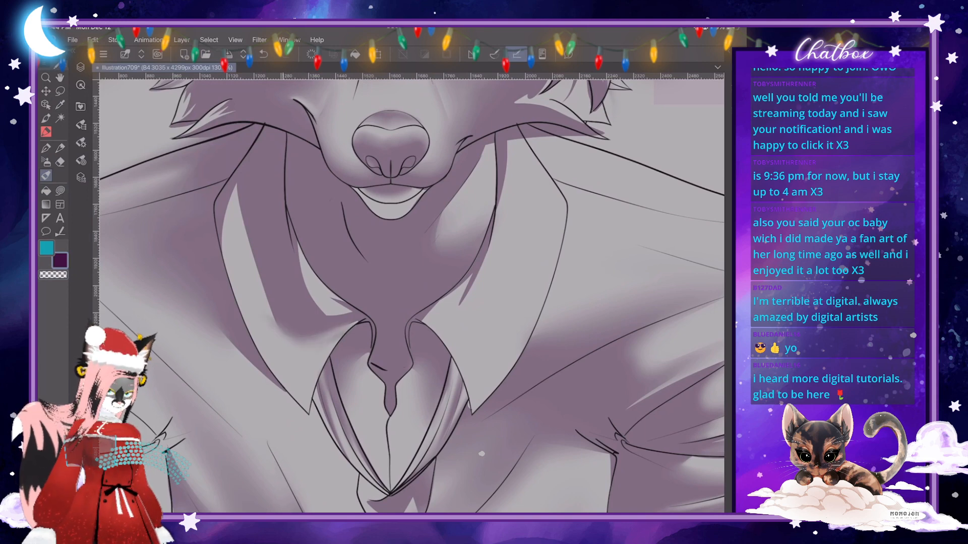
mouse_move(350, 307)
left_mouse_down()
mouse_move(338, 312)
mouse_move(322, 286)
mouse_move(327, 312)
mouse_move(319, 308)
left_mouse_up()
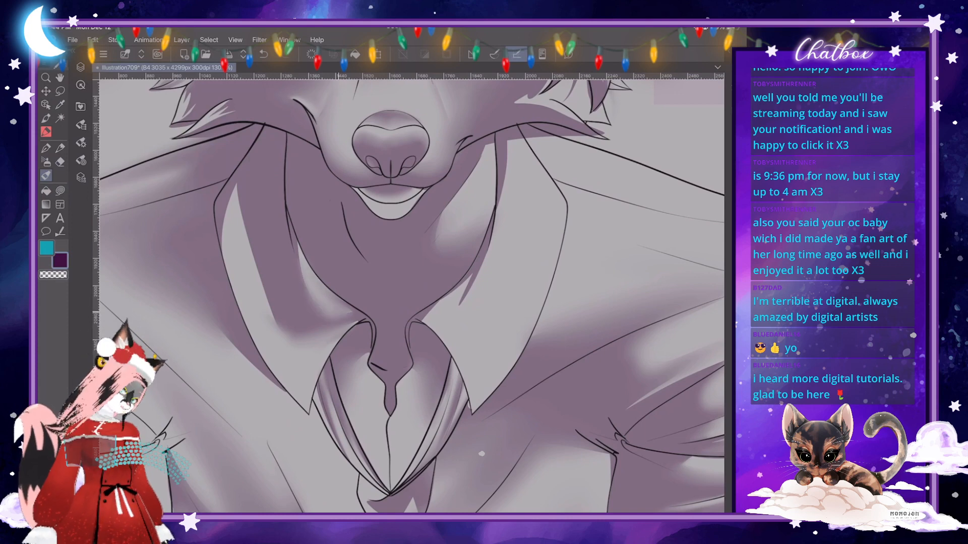
- Blend the long shadow edge of the left collar flap from its upper side down toward the pointed tip
mouse_move(237, 188)
left_mouse_down()
mouse_move(284, 335)
mouse_move(300, 348)
mouse_move(312, 339)
left_mouse_up()
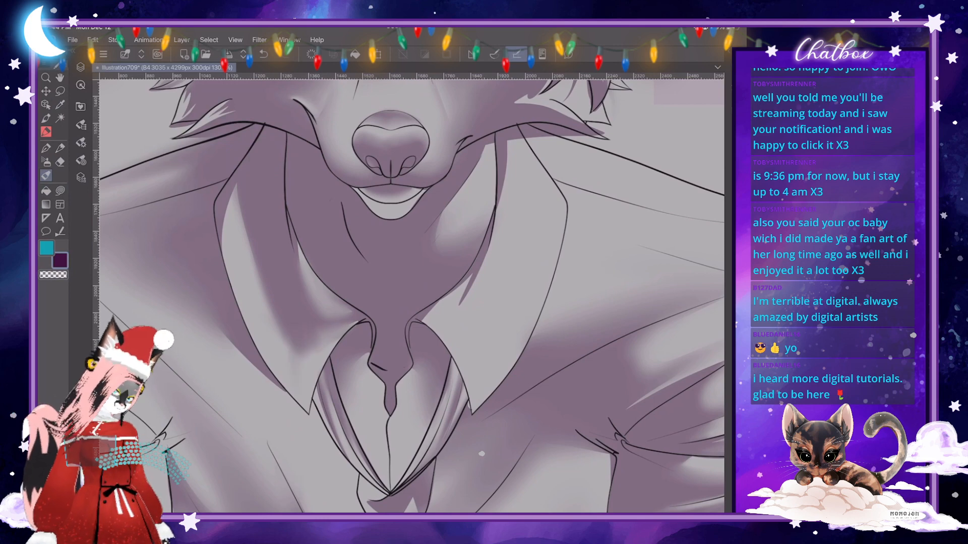
mouse_move(316, 356)
left_mouse_down()
mouse_move(353, 326)
mouse_move(305, 374)
left_mouse_up()
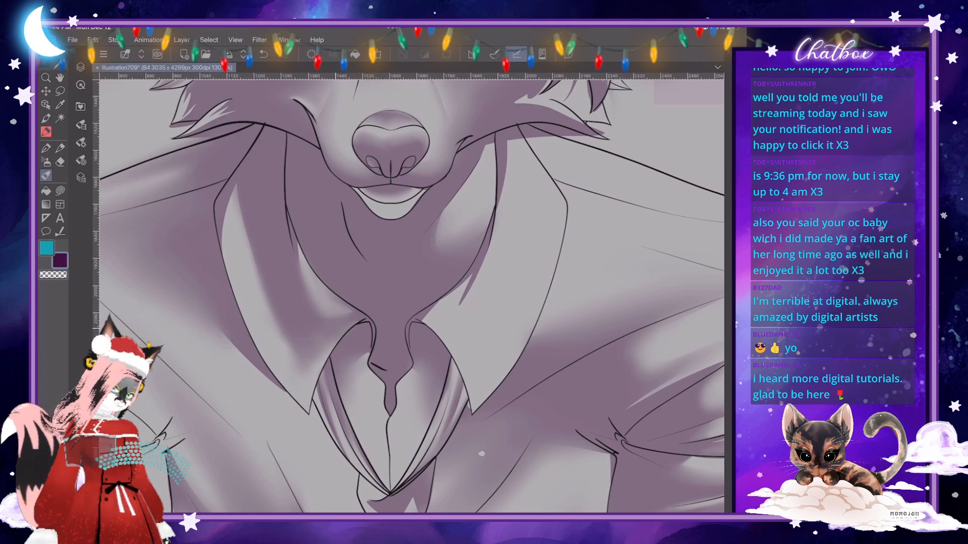
left_click_drag(290, 335, 283, 356)
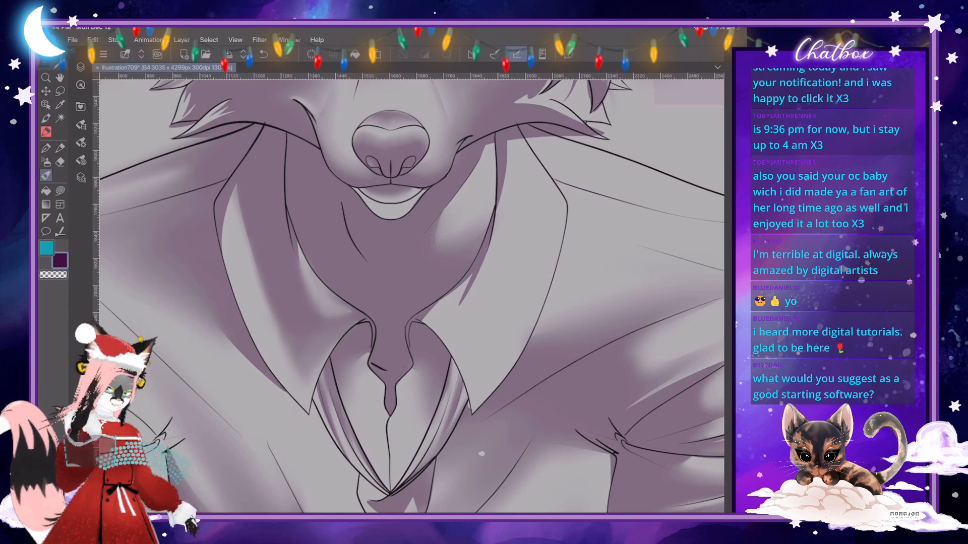
scroll(411, 297, "down", 2)
scroll(376, 169, "up", 3)
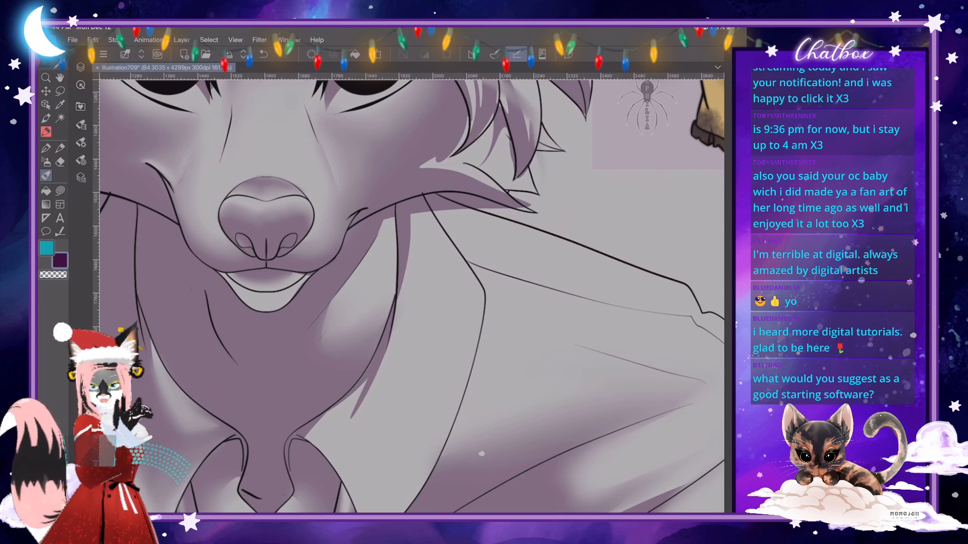
scroll(409, 297, "down", 1)
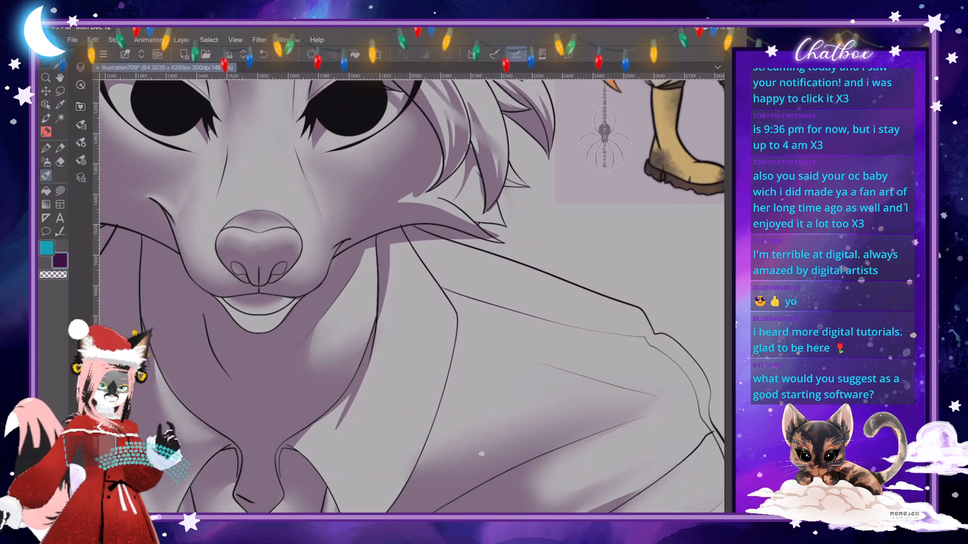
scroll(445, 290, "down", 3)
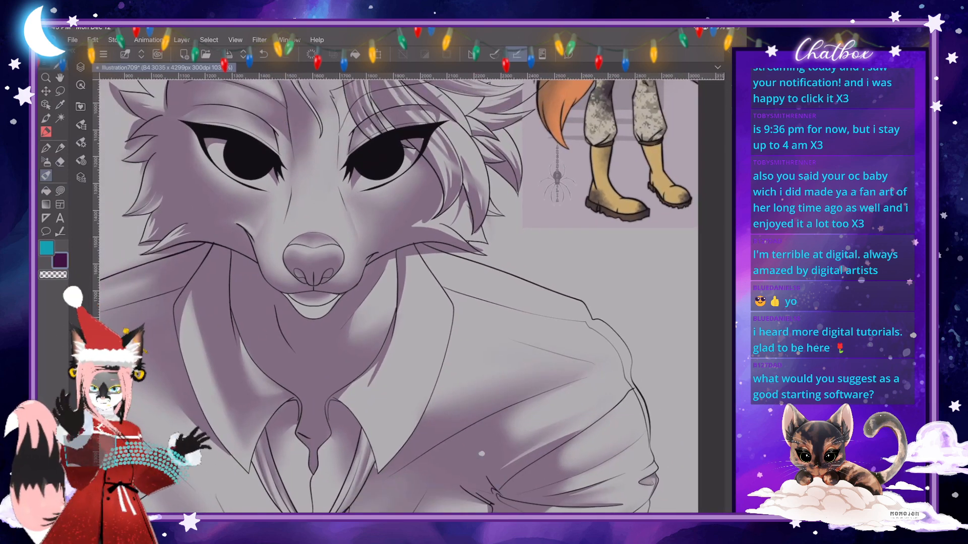
scroll(482, 454, "up", 3)
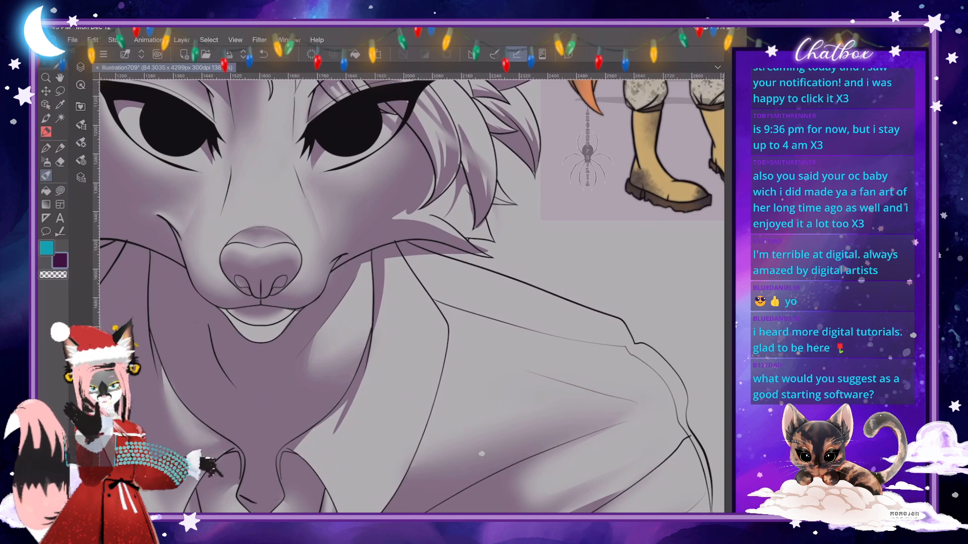
scroll(482, 453, "down", 2)
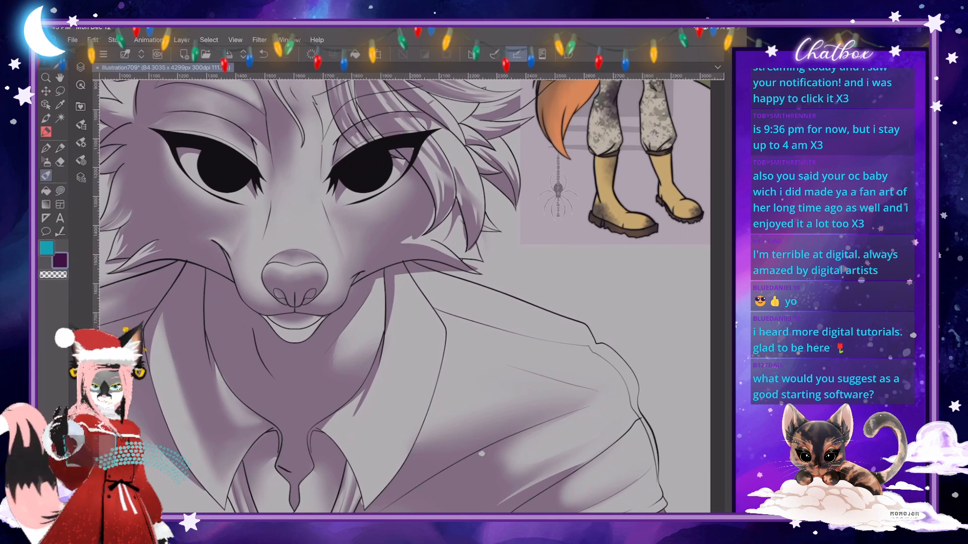
- Blend the neck shading with the Skin Brush along the inner line of the right collar, just under the jaw
scroll(482, 453, "up", 2)
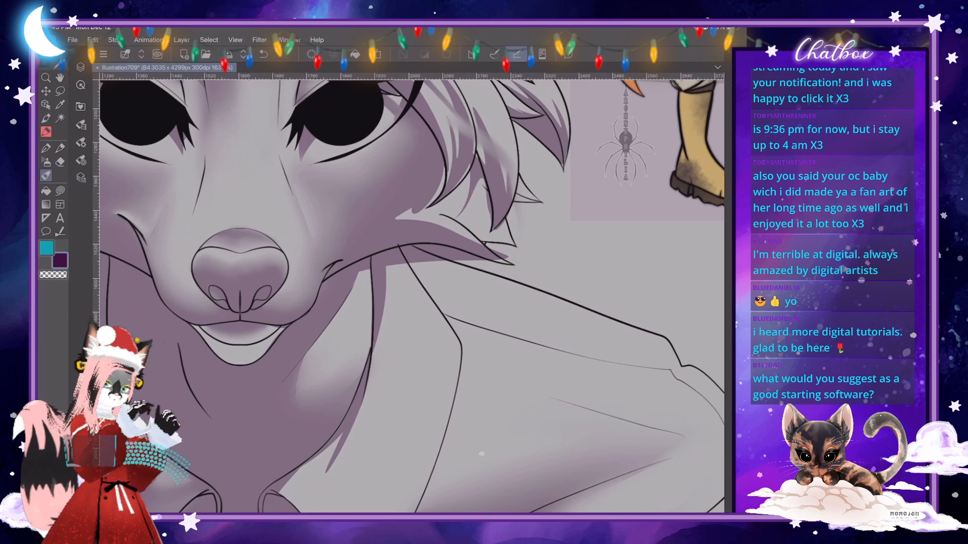
scroll(482, 454, "up", 2)
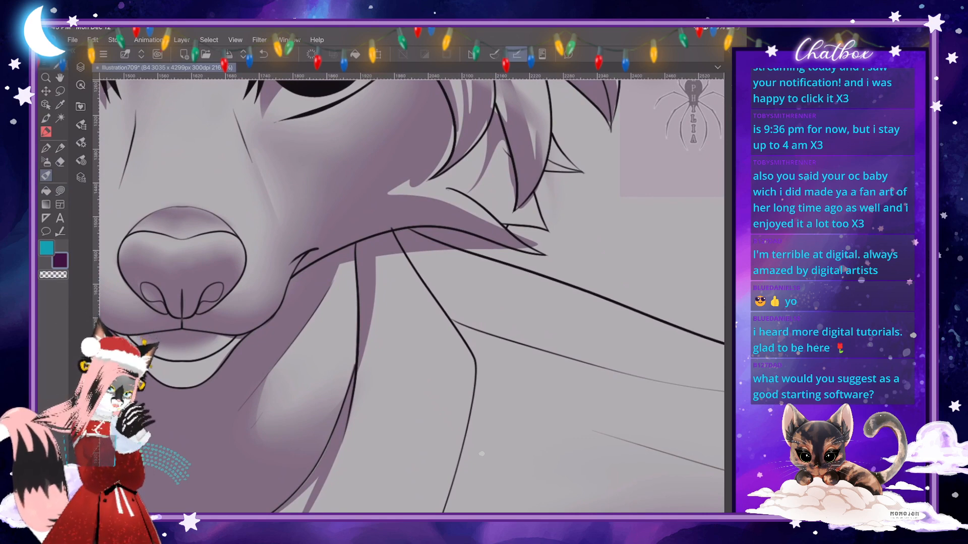
left_click(80, 143)
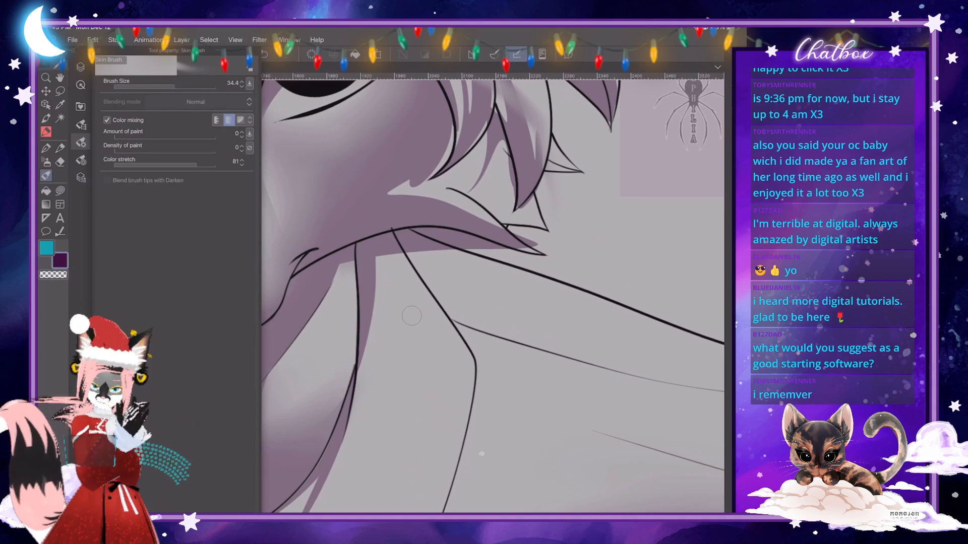
left_click(412, 316)
left_click_drag(348, 263, 353, 350)
left_click_drag(351, 307, 351, 394)
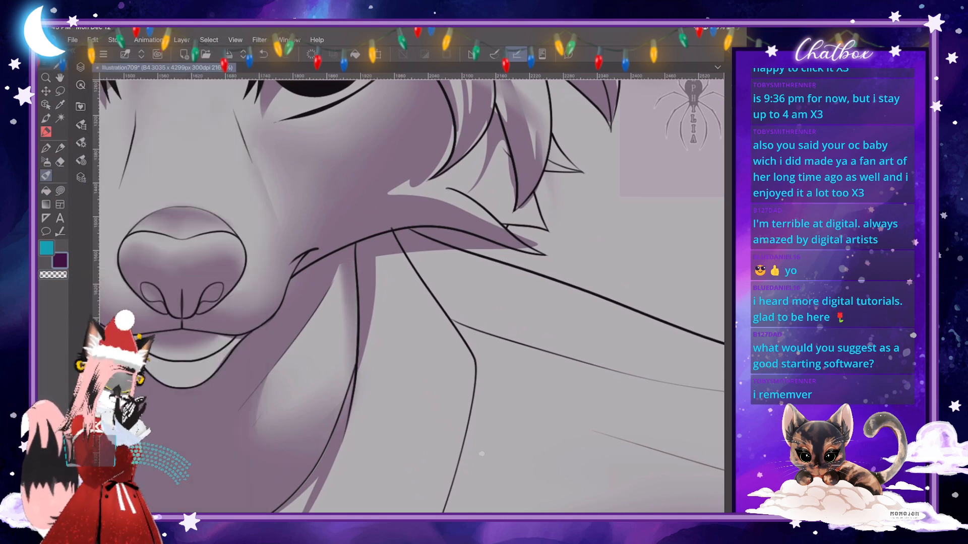
- Pull the shadow under the cheek fur down into soft folds on the upper part of the right collar
mouse_move(379, 250)
left_mouse_down()
mouse_move(384, 274)
mouse_move(413, 284)
mouse_move(396, 289)
mouse_move(424, 313)
left_mouse_up()
mouse_move(411, 276)
left_mouse_down()
mouse_move(437, 327)
mouse_move(420, 320)
mouse_move(442, 347)
left_mouse_up()
left_click_drag(398, 292, 425, 334)
left_click_drag(384, 275, 409, 327)
left_click_drag(396, 295, 411, 339)
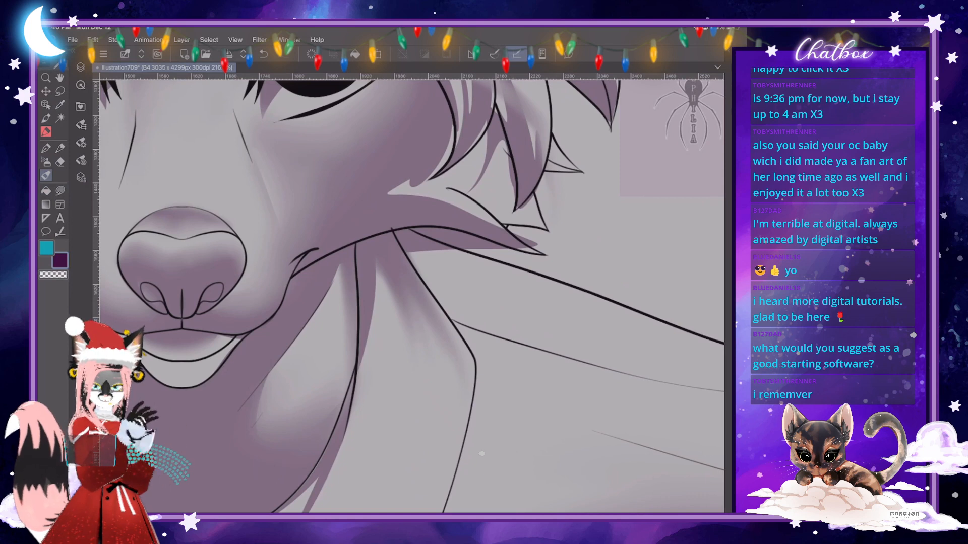
scroll(409, 293, "down", 3)
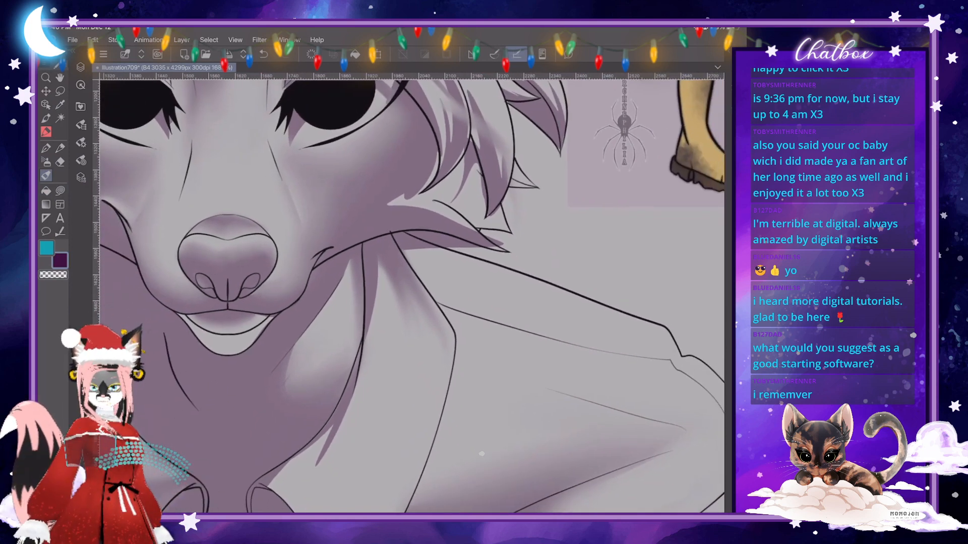
scroll(447, 303, "up", 3)
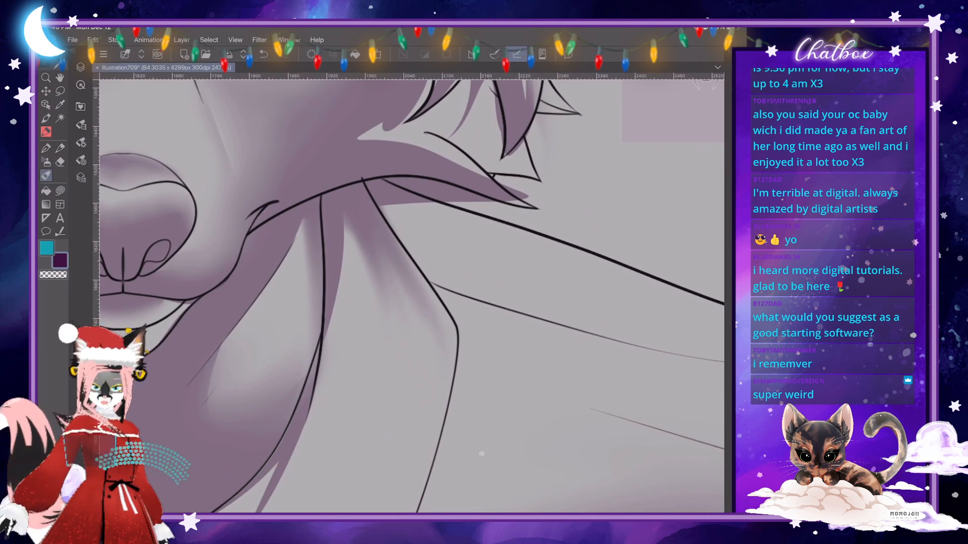
left_click(92, 40)
left_click(182, 39)
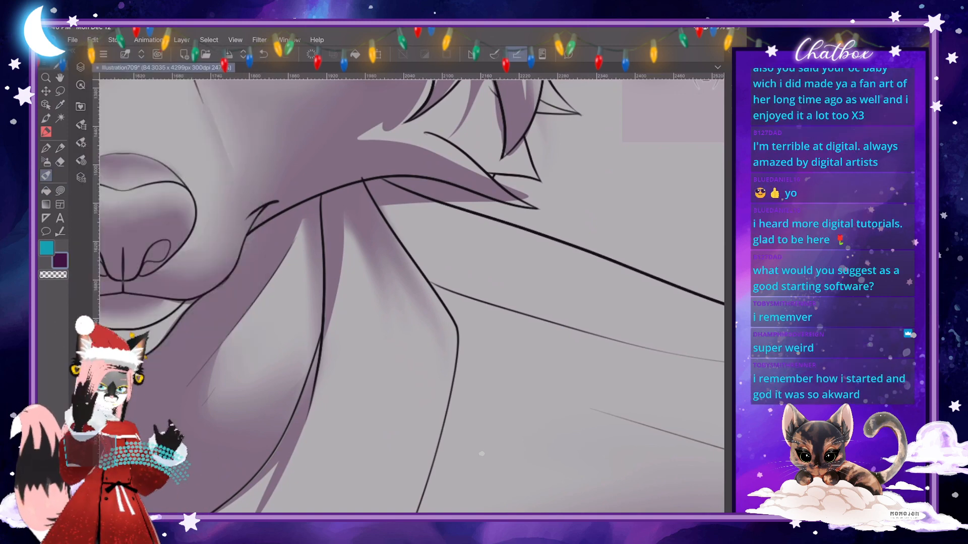
left_click(182, 39)
left_click(209, 39)
left_click(235, 40)
left_click(259, 40)
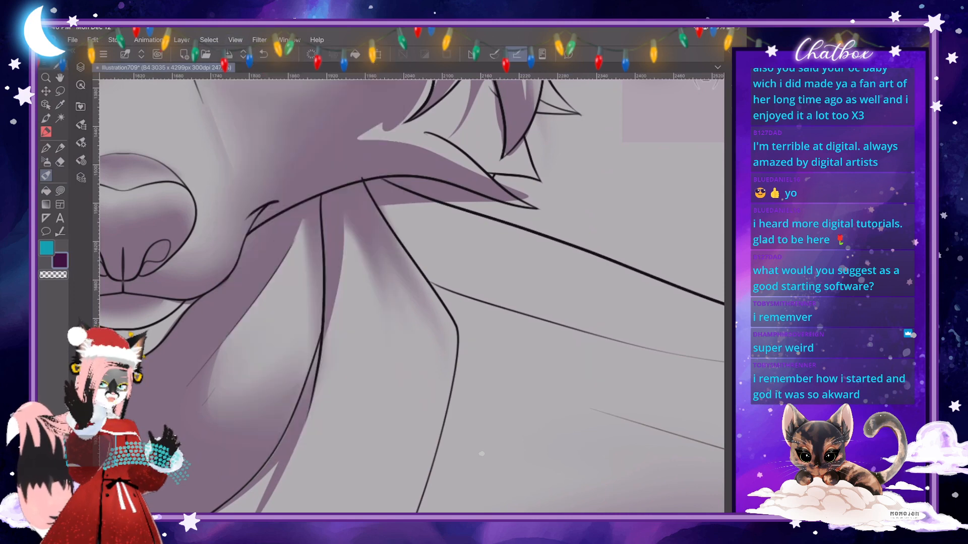
left_click(289, 40)
left_click(317, 40)
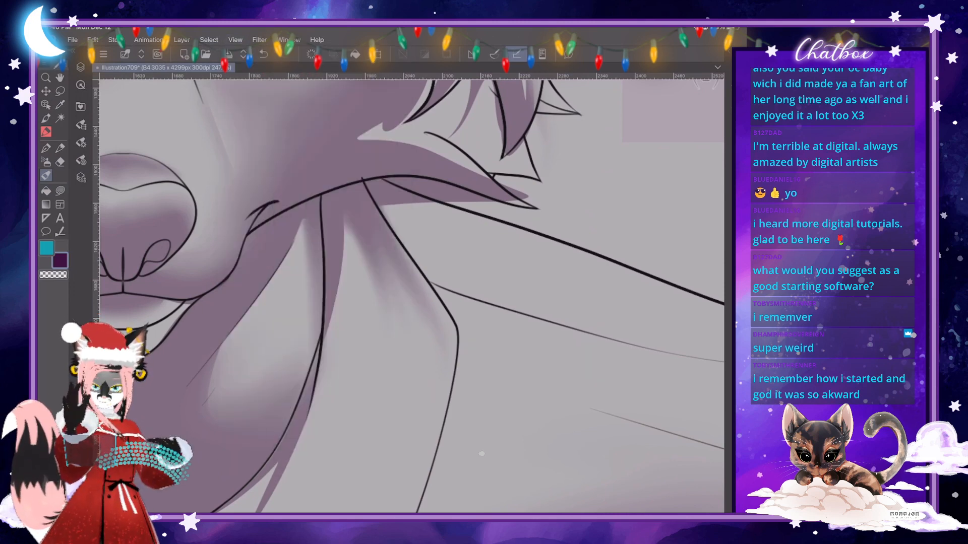
scroll(412, 296, "down", 5)
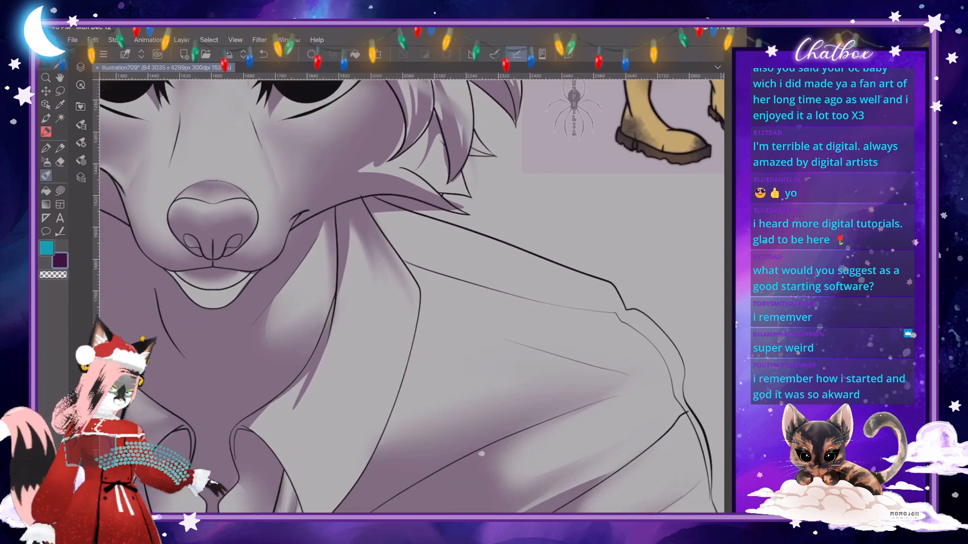
scroll(412, 297, "up", 2)
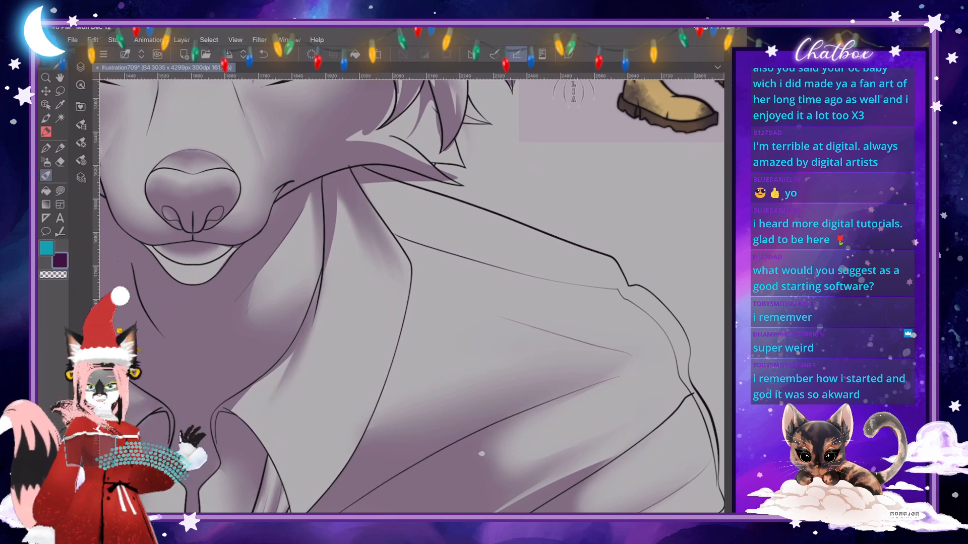
- Airbrush a soft shadow down the outer edge of the right collar flap, from below the cheek fur
scroll(412, 296, "down", 3)
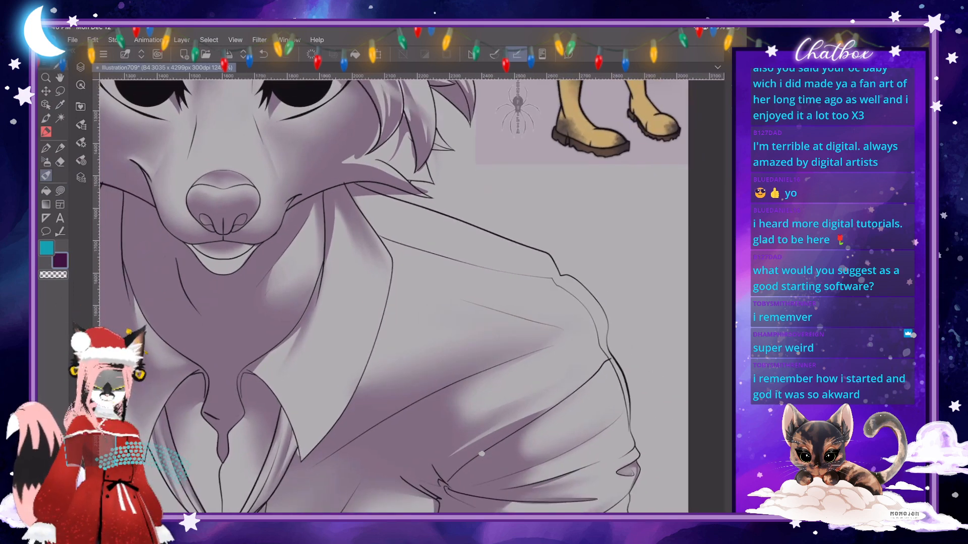
scroll(411, 297, "up", 3)
scroll(481, 454, "down", 4)
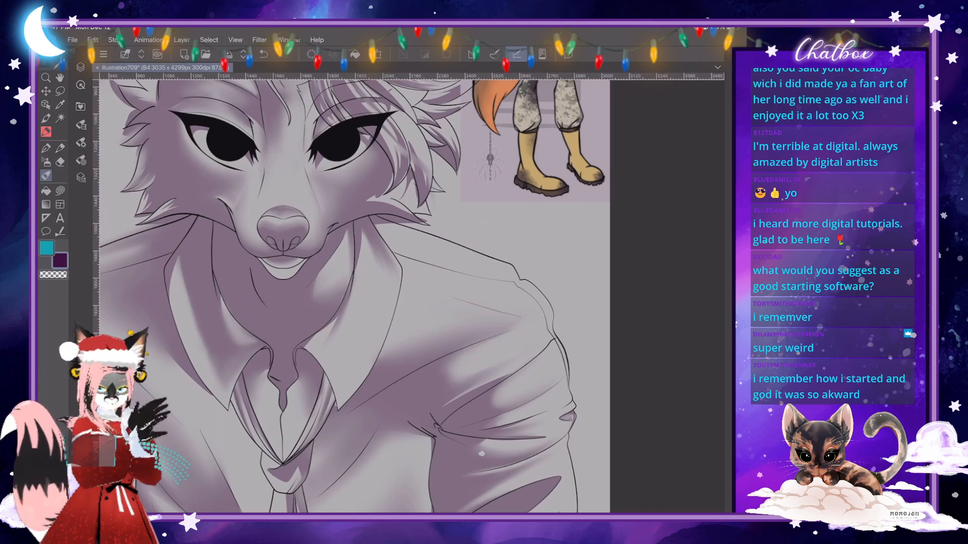
scroll(395, 323, "down", 2)
scroll(385, 267, "up", 5)
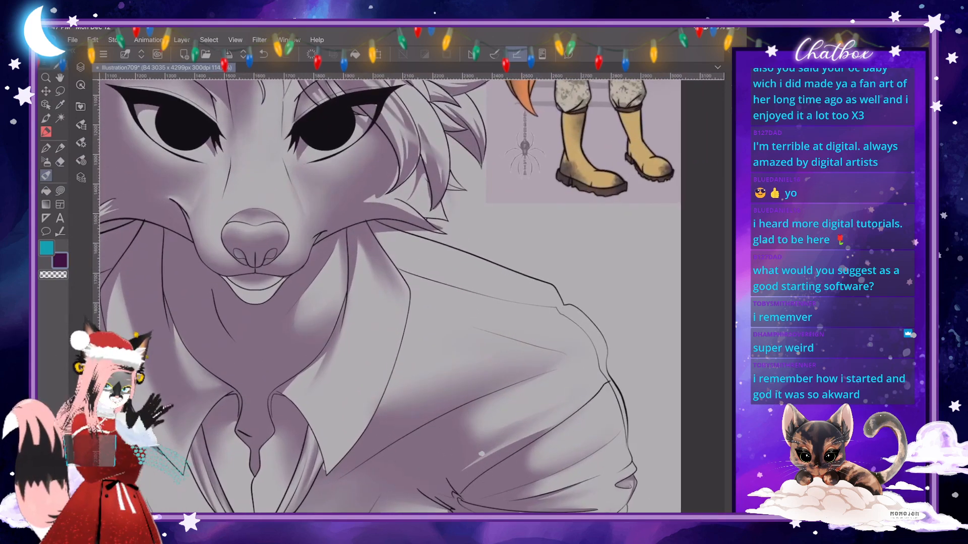
scroll(436, 323, "up", 2)
key("e")
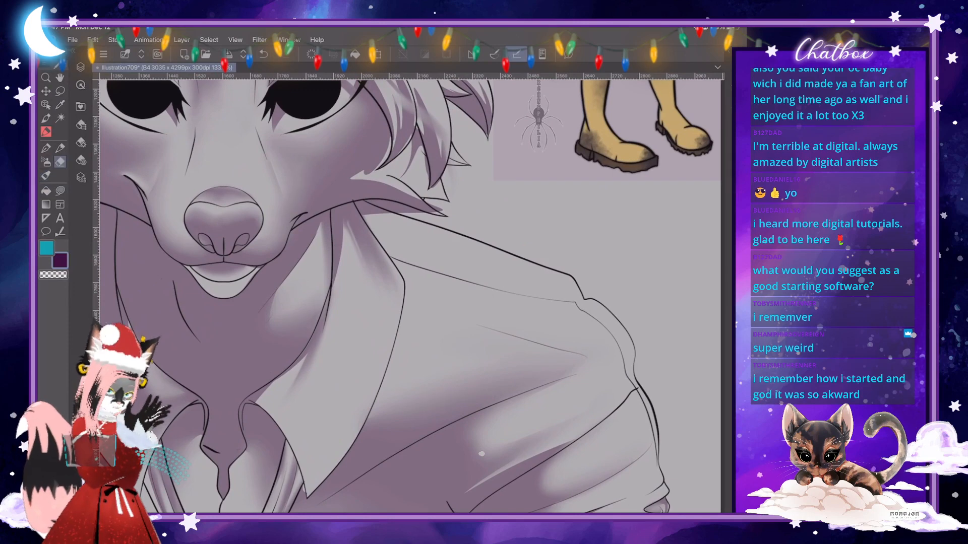
left_click(46, 162)
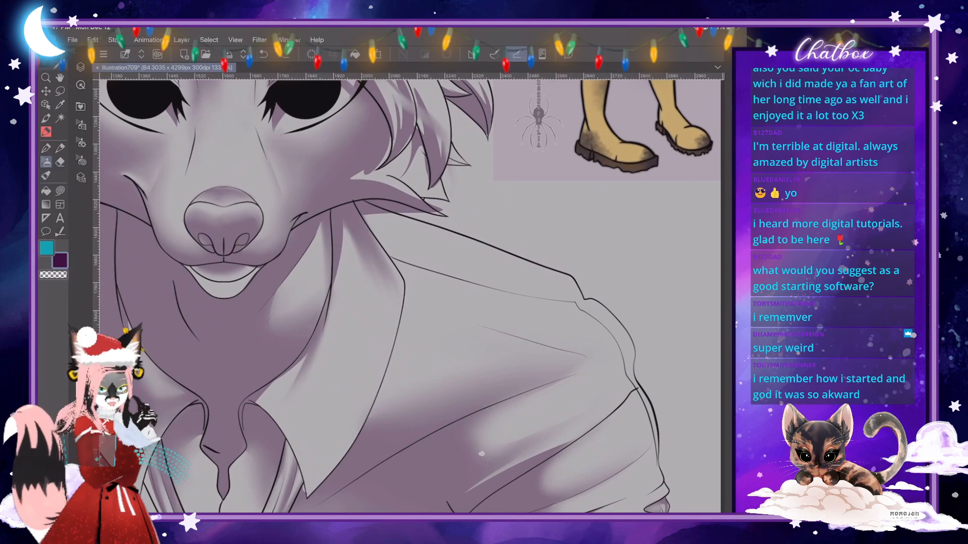
left_click(81, 142)
left_click(81, 143)
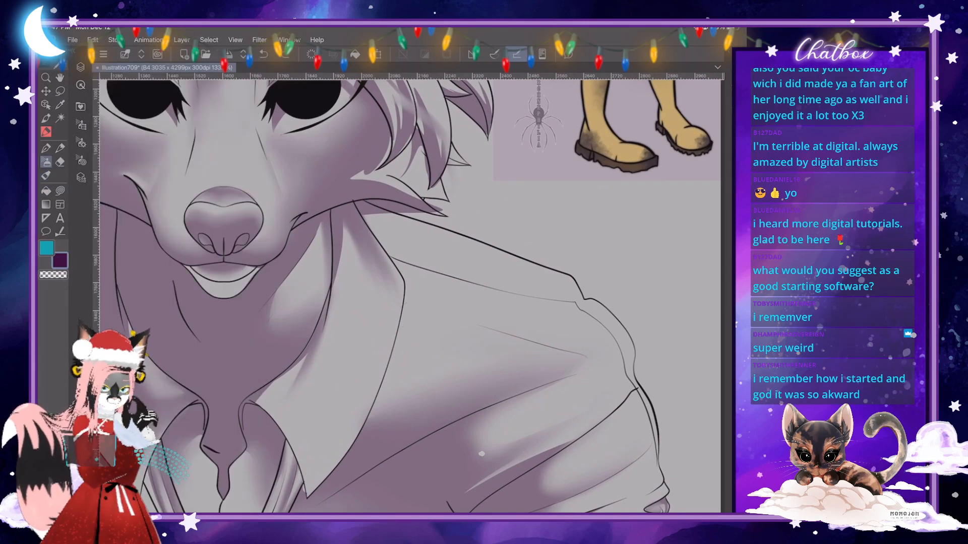
mouse_move(368, 220)
left_mouse_down()
mouse_move(394, 281)
mouse_move(376, 343)
left_mouse_up()
- Outline and clear the shadow spill on the shirt just outside the right collar flap's outer edge
left_click(60, 191)
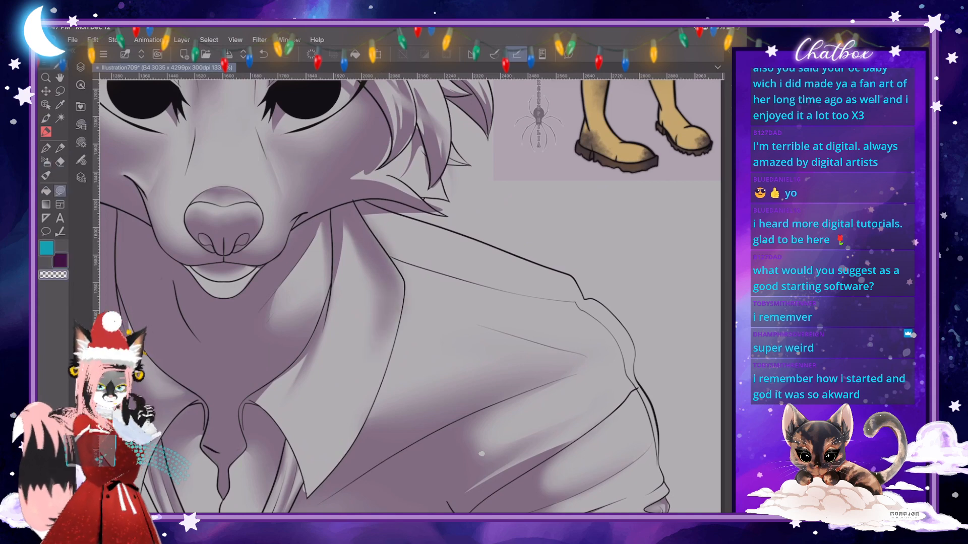
left_click_drag(575, 303, 520, 380)
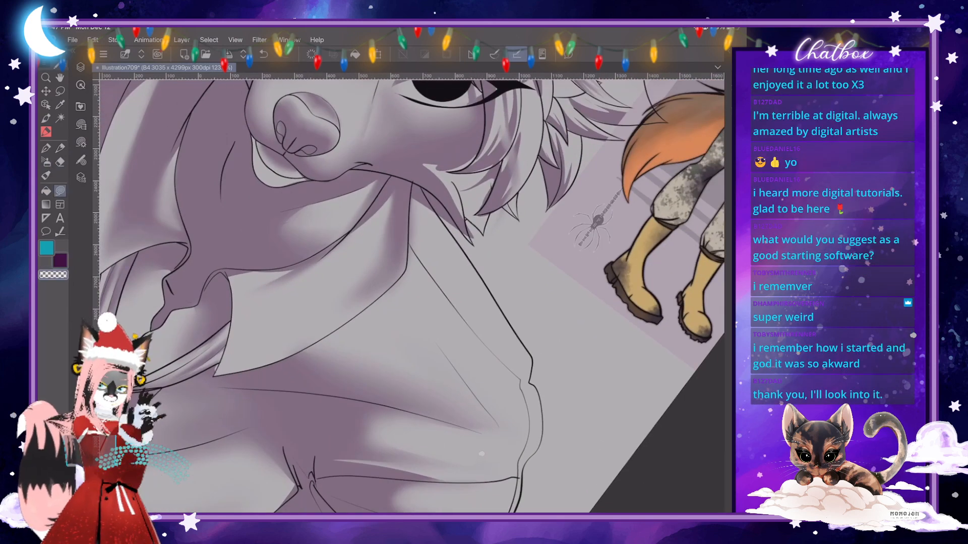
scroll(450, 229, "up", 3)
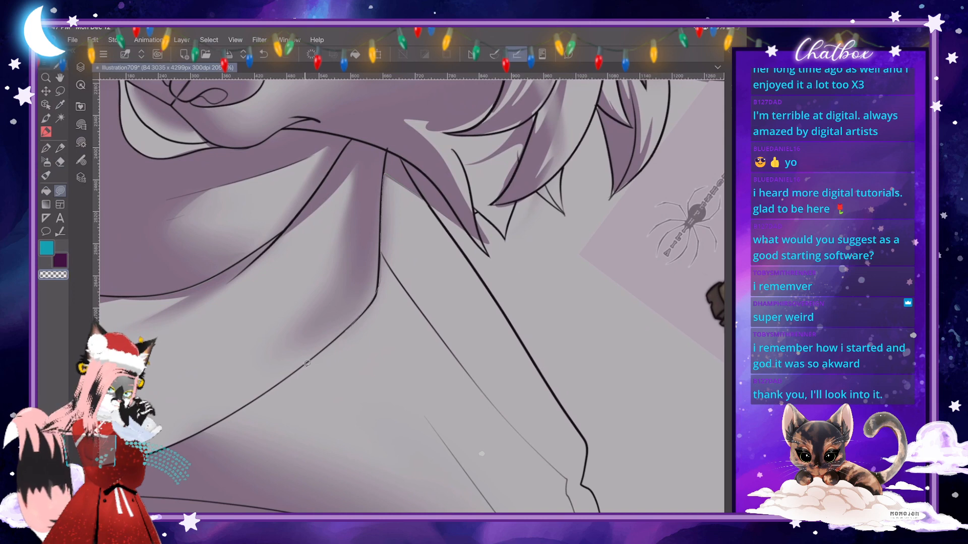
left_click_drag(310, 366, 448, 370)
left_click_drag(410, 290, 419, 303)
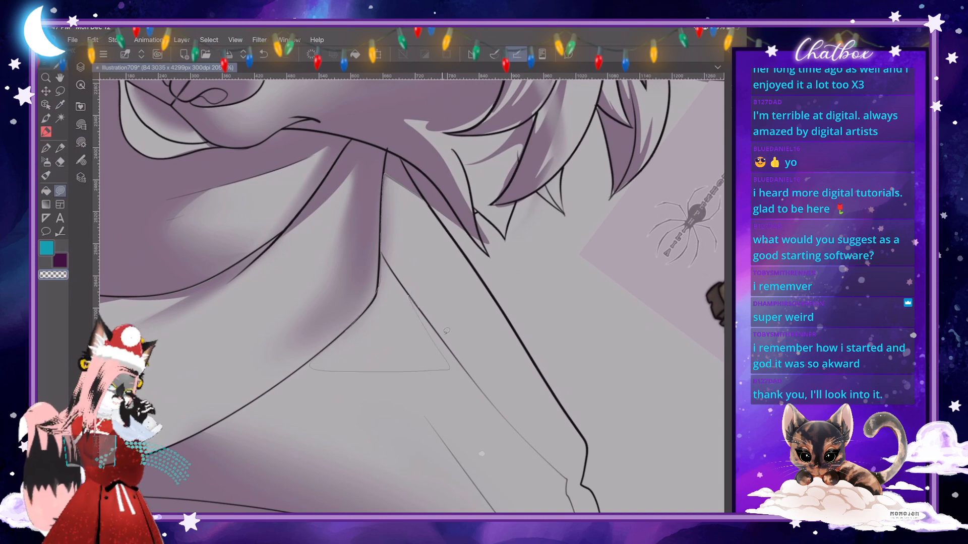
- Examine the collar and shirt shading up close and against the whole figure
scroll(395, 275, "down", 1)
scroll(481, 453, "down", 3)
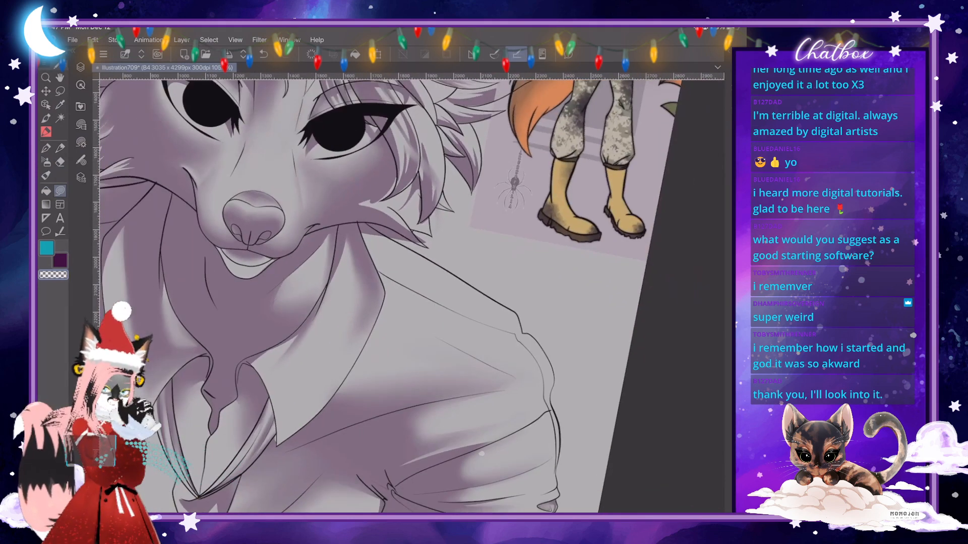
scroll(481, 454, "down", 1)
scroll(481, 454, "up", 2)
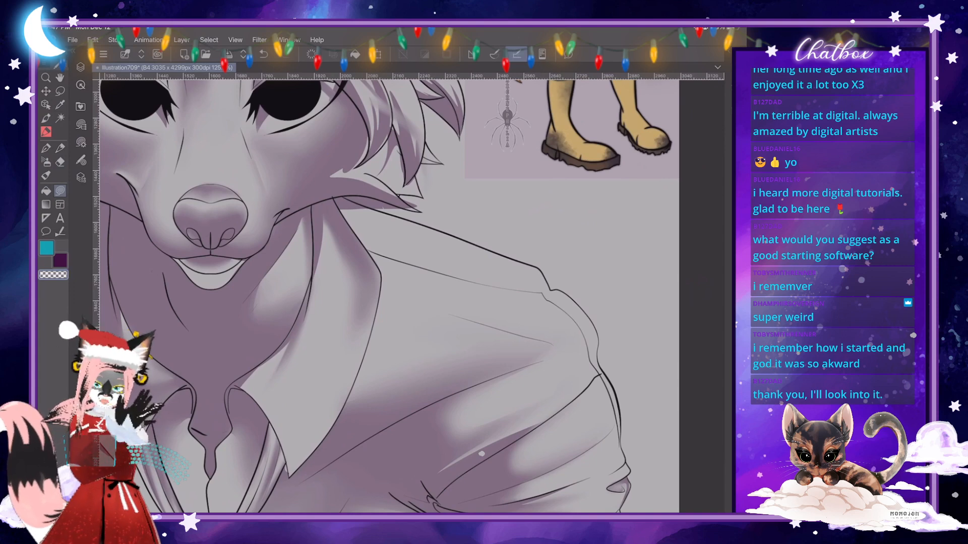
scroll(482, 454, "down", 3)
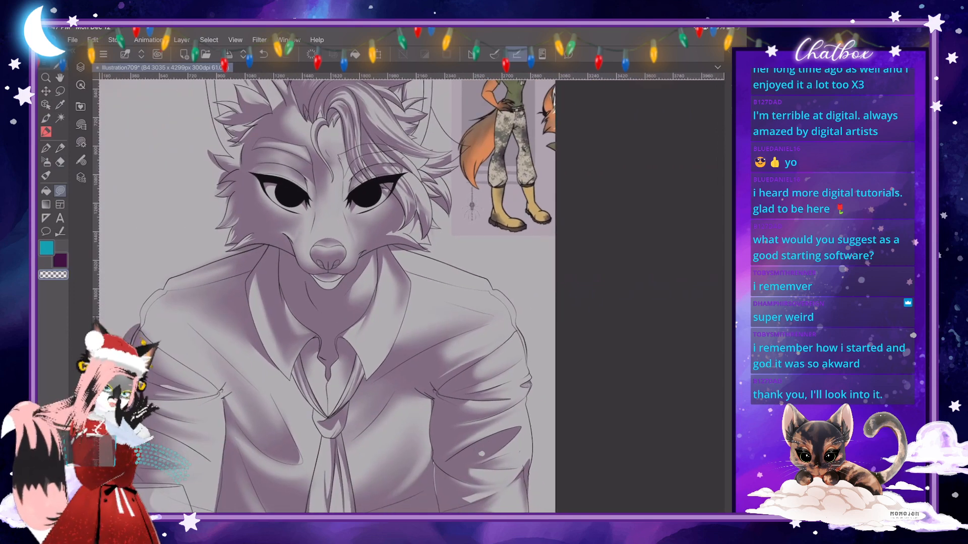
scroll(481, 454, "up", 1)
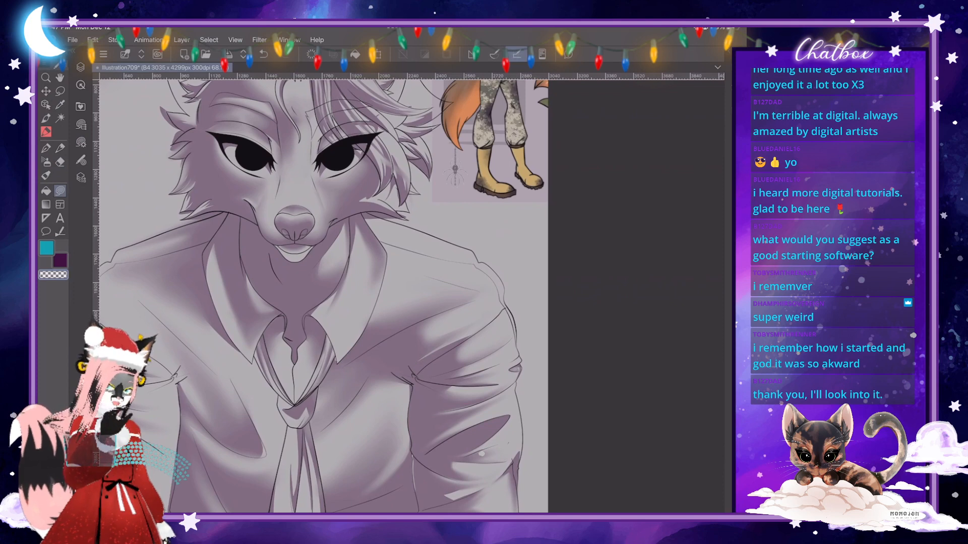
scroll(481, 454, "down", 3)
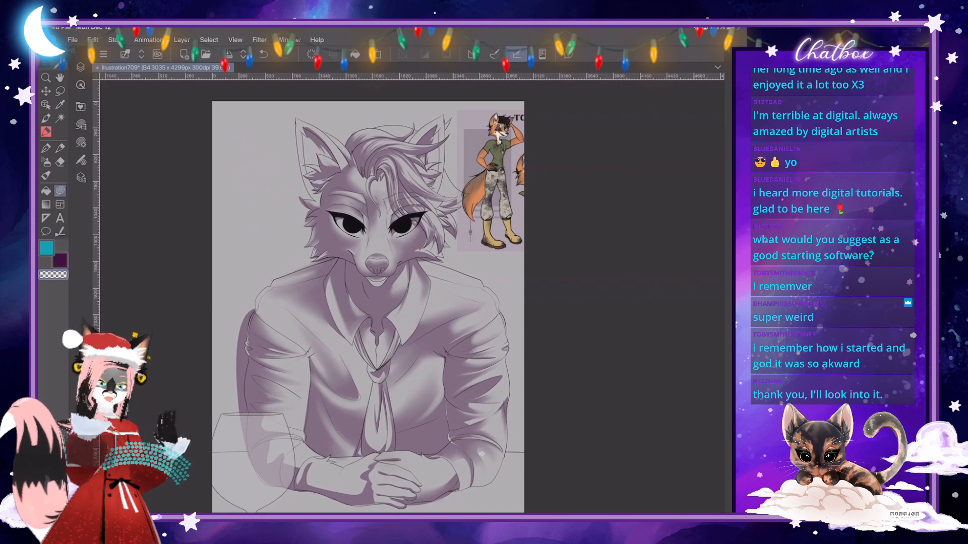
scroll(474, 287, "up", 5)
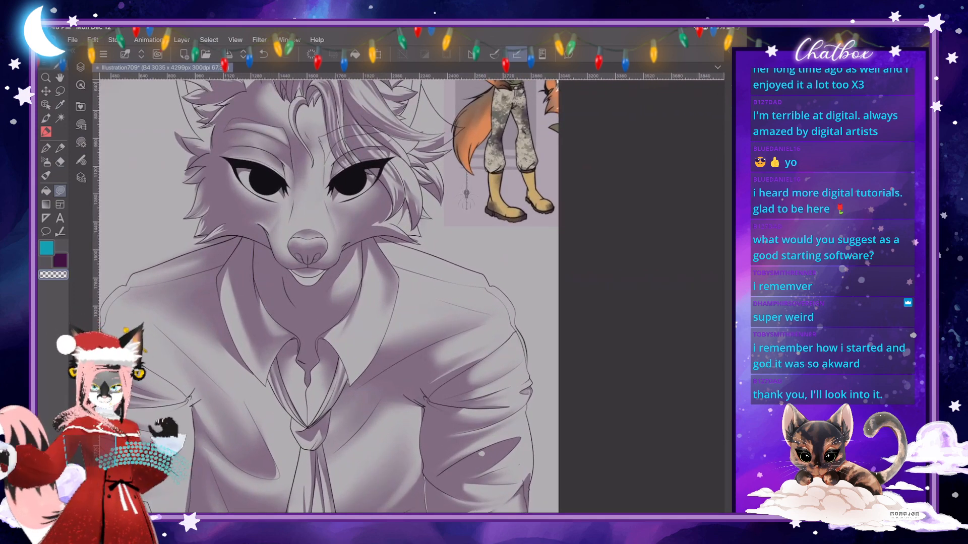
scroll(476, 316, "up", 2)
scroll(481, 454, "up", 1)
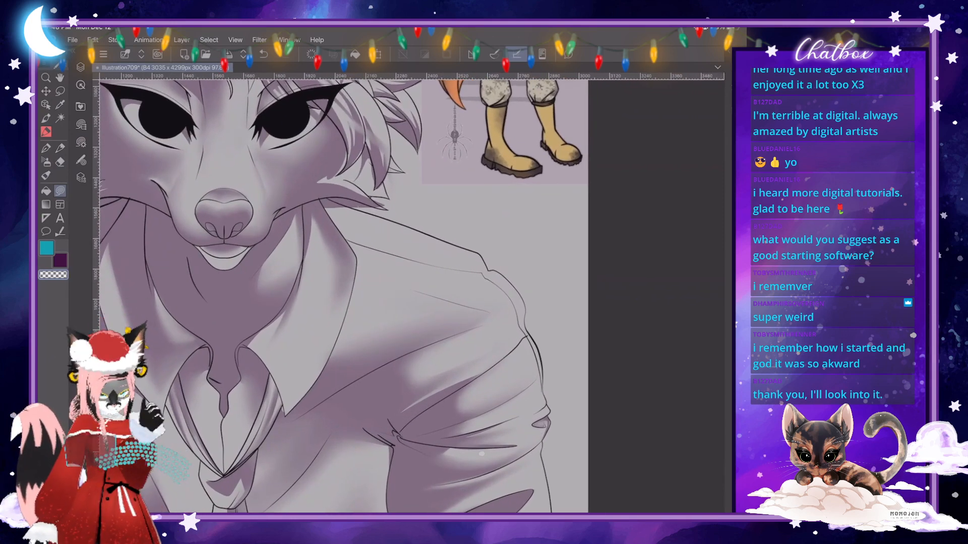
- Cut a light fold out of the shadow on the right shoulder with a freehand outline, and blend its edges softly
scroll(482, 454, "down", 1)
scroll(481, 454, "up", 1)
scroll(481, 453, "up", 2)
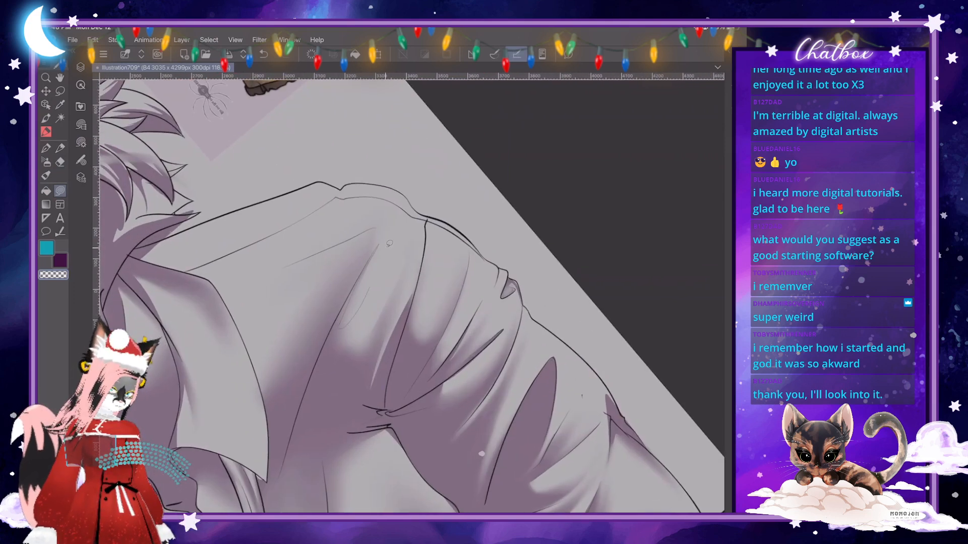
left_click_drag(389, 243, 390, 231)
scroll(411, 298, "up", 1)
left_click(46, 191)
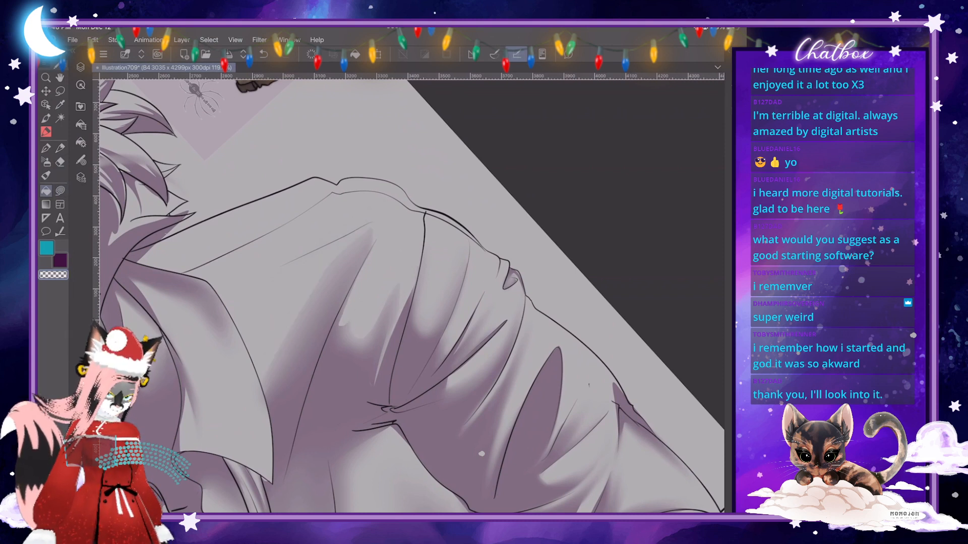
left_click(46, 176)
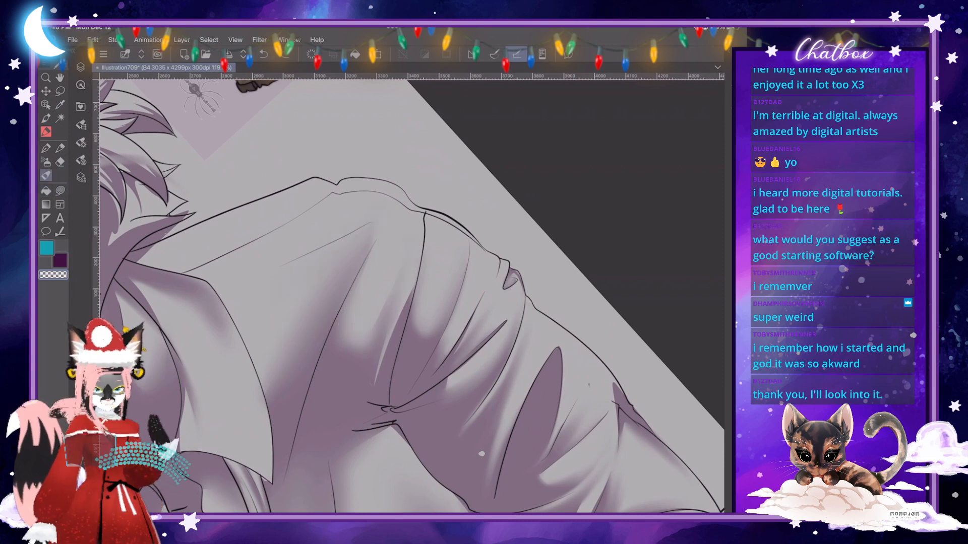
left_click_drag(368, 268, 366, 268)
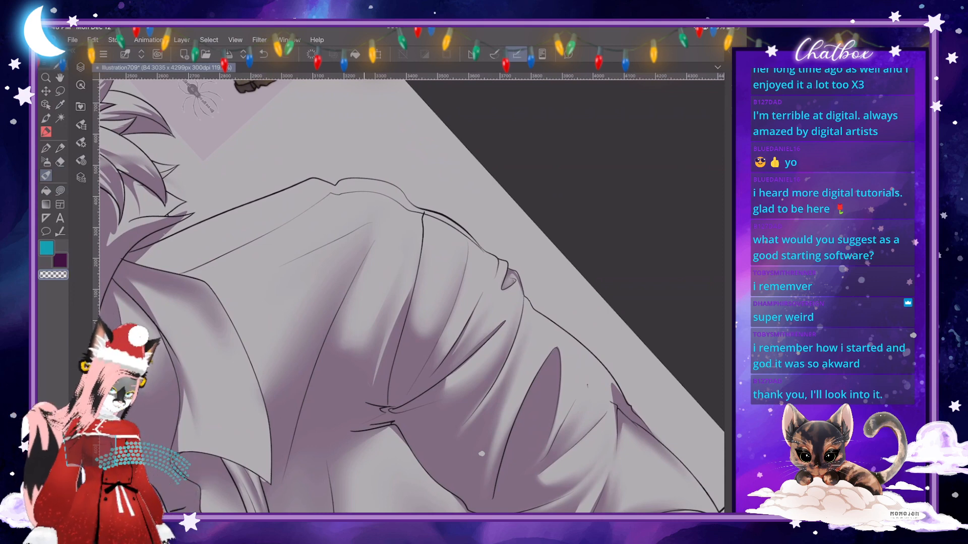
scroll(411, 296, "down", 6)
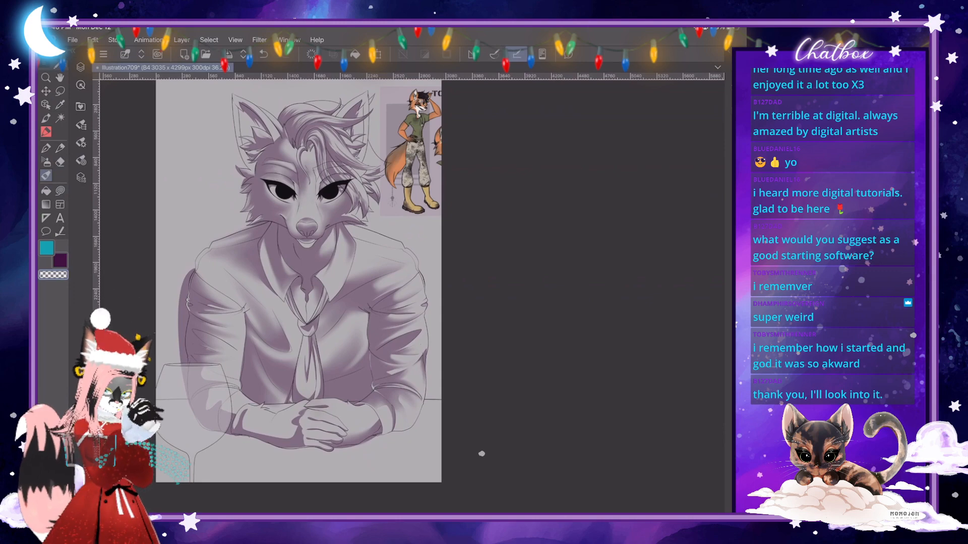
scroll(481, 454, "up", 8)
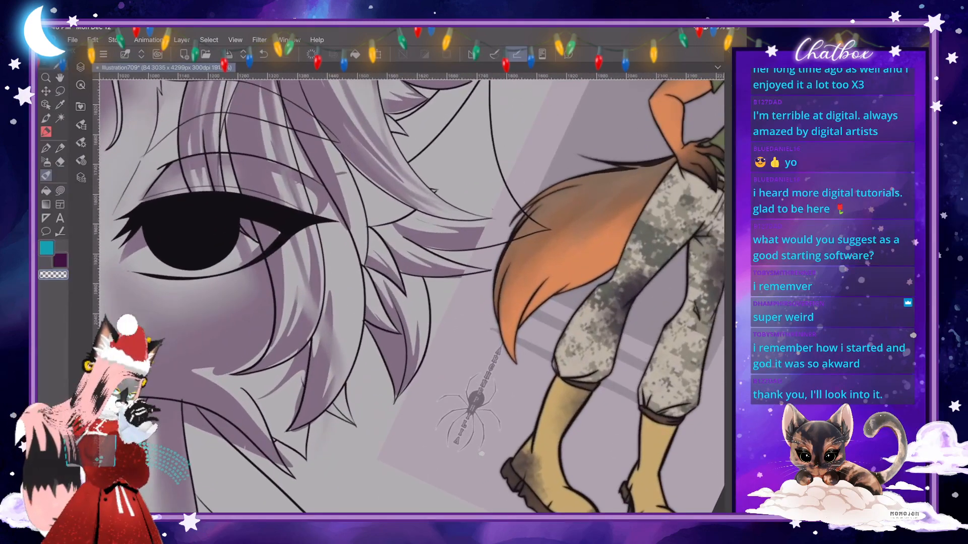
left_click_drag(492, 271, 474, 247)
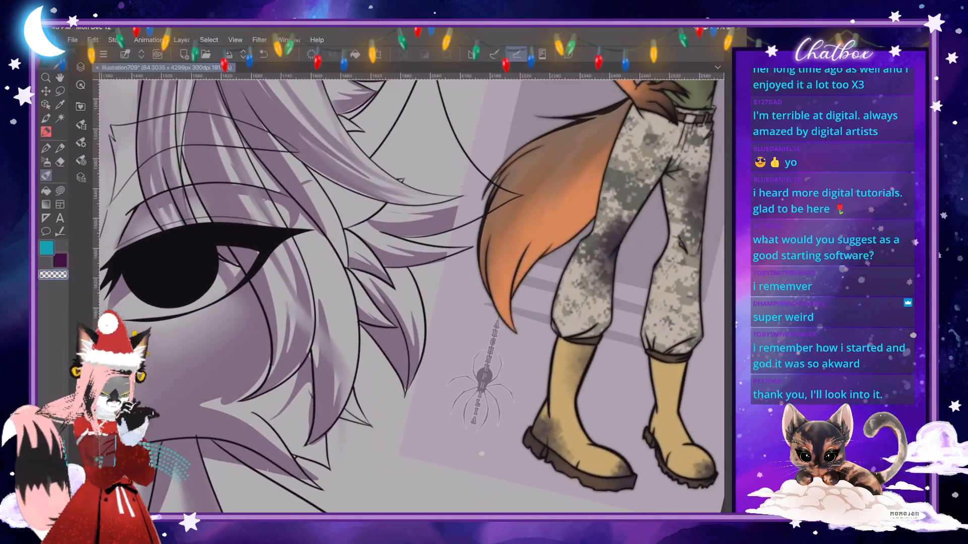
left_click(45, 118)
left_click(80, 143)
left_click(81, 124)
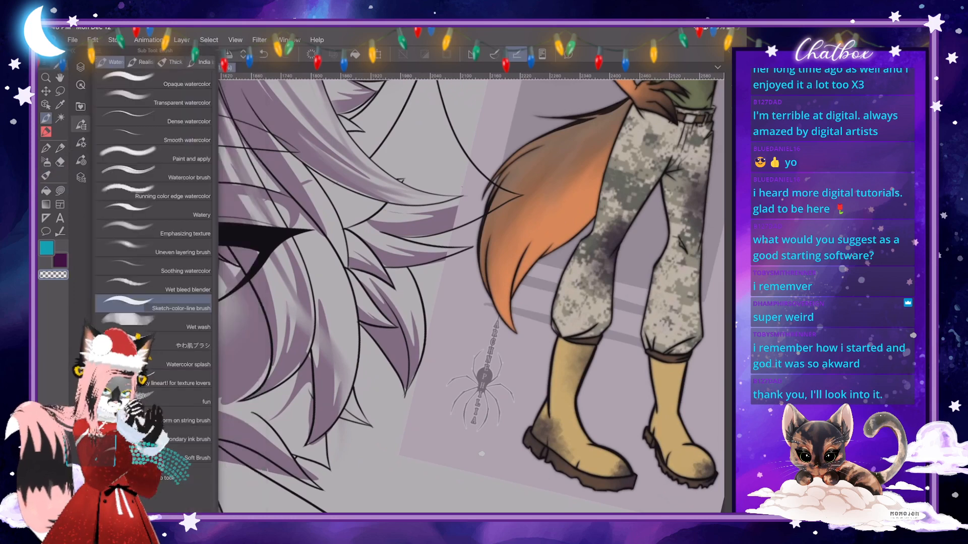
left_click(80, 142)
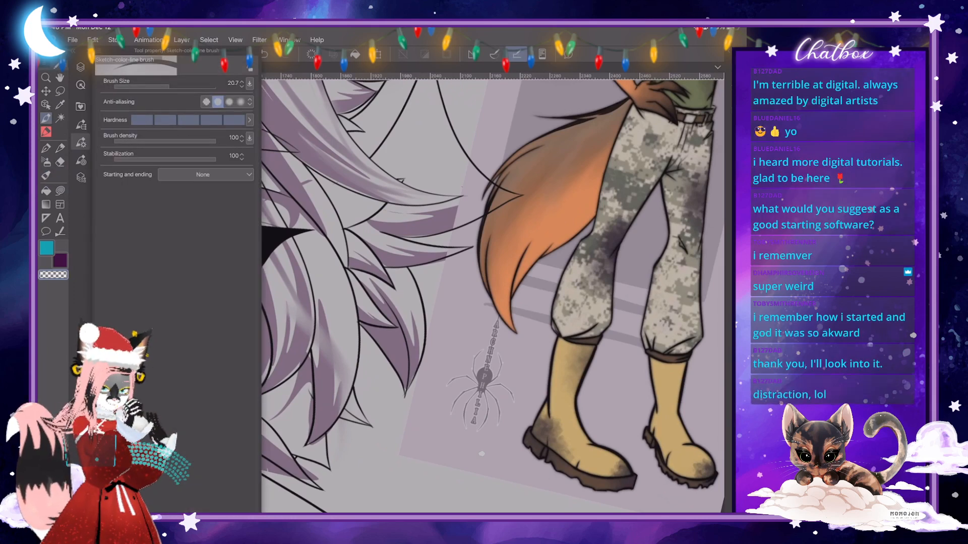
- Choose the RI★ Hair Brush from the hair brushes of the Decoration tool
left_click(46, 131)
left_click(81, 124)
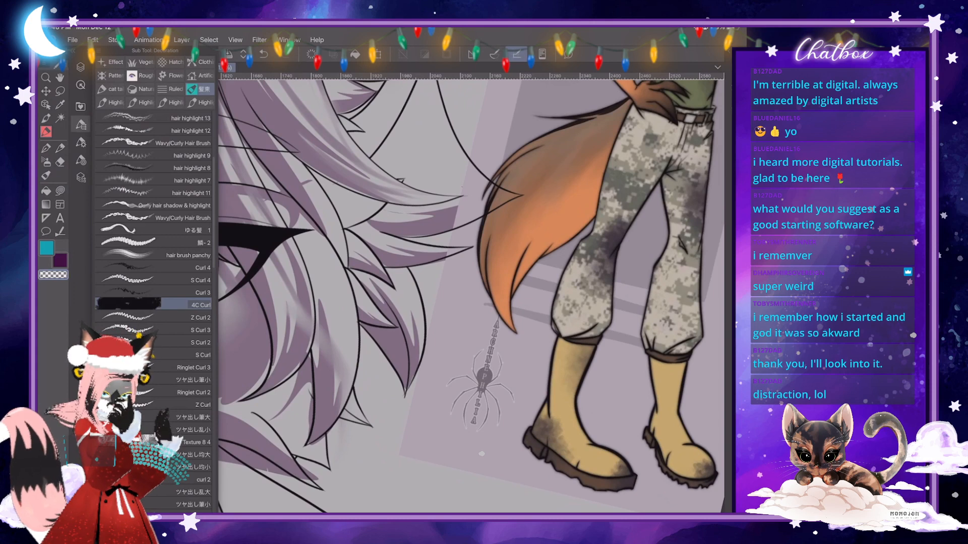
scroll(154, 292, "up", 5)
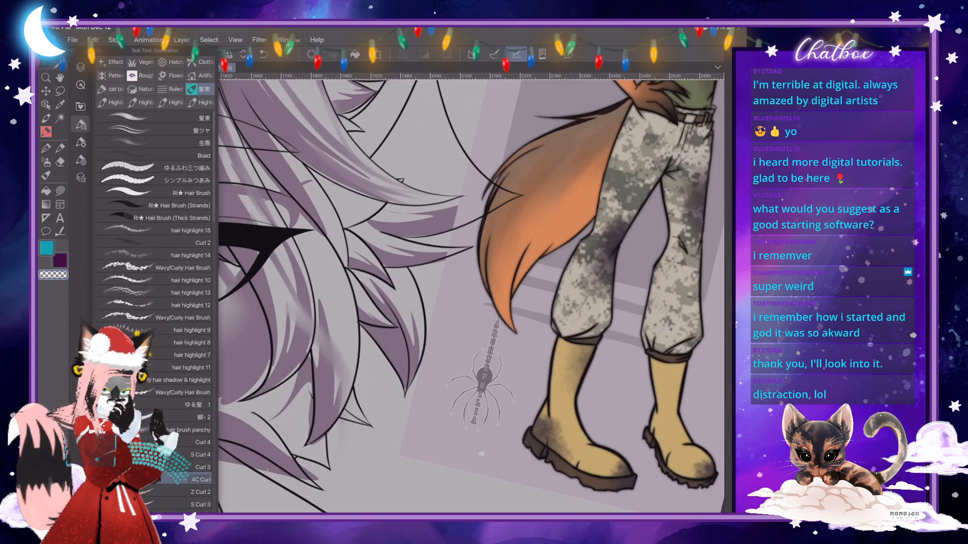
left_click(153, 192)
left_click(81, 124)
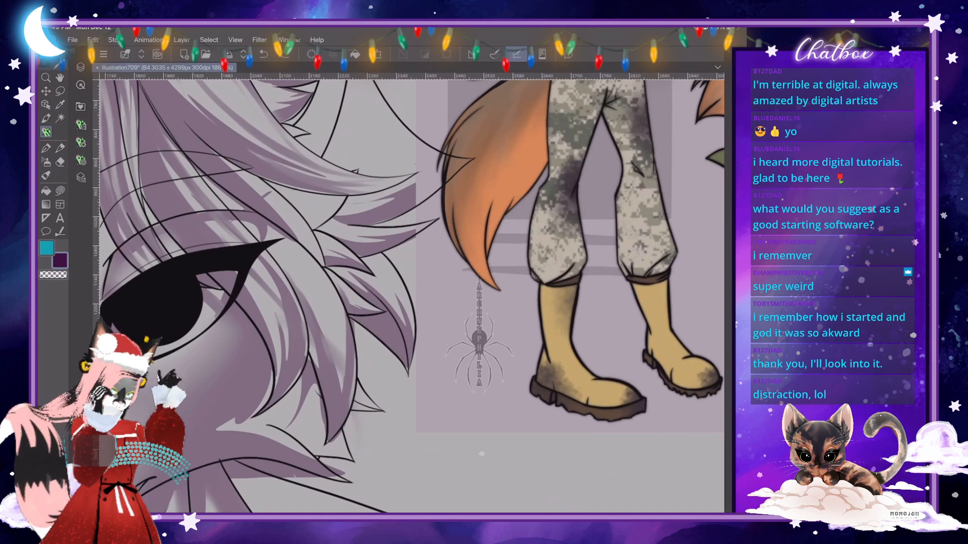
- Set the RI★ Hair Brush size to 12.5 for working on the hair beside the right eye
scroll(412, 297, "down", 5)
scroll(413, 296, "up", 5)
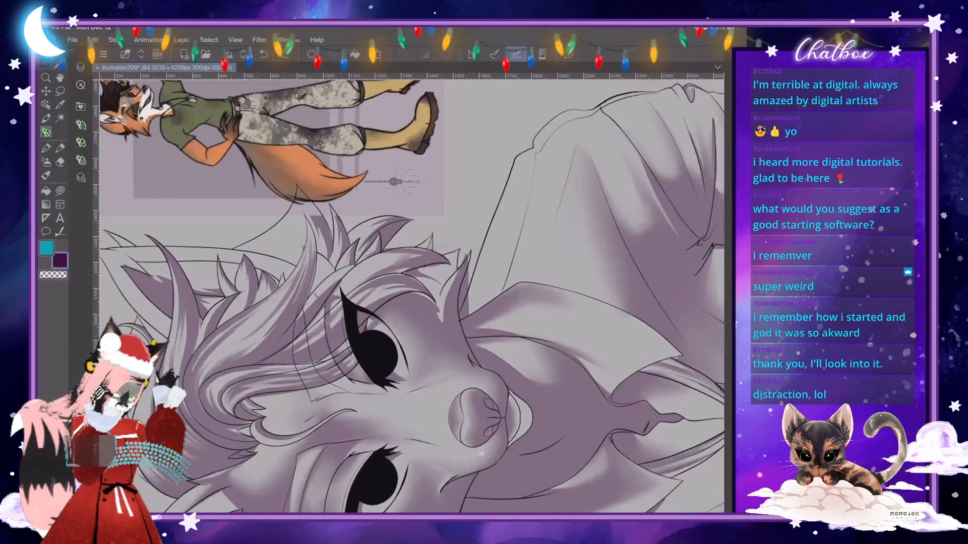
left_click(81, 143)
left_click(165, 84)
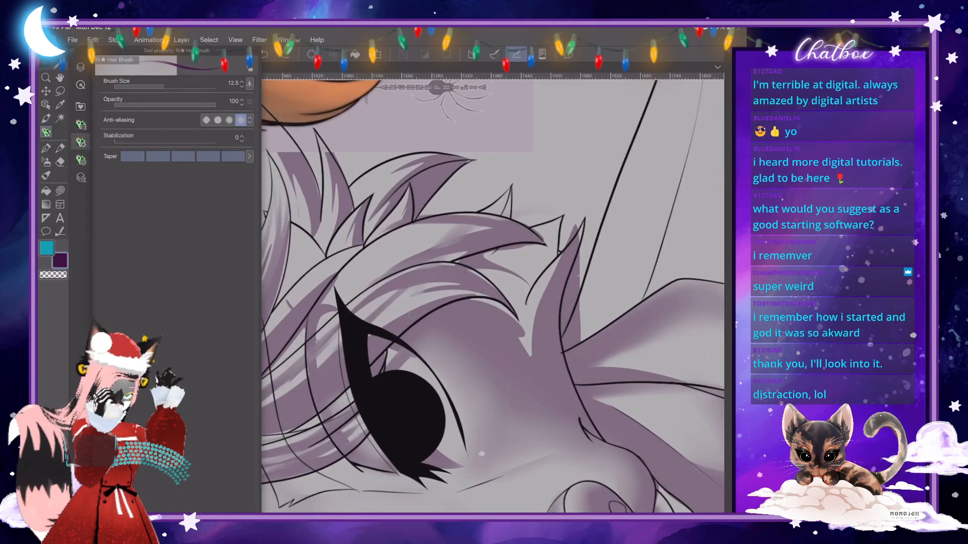
left_click(80, 142)
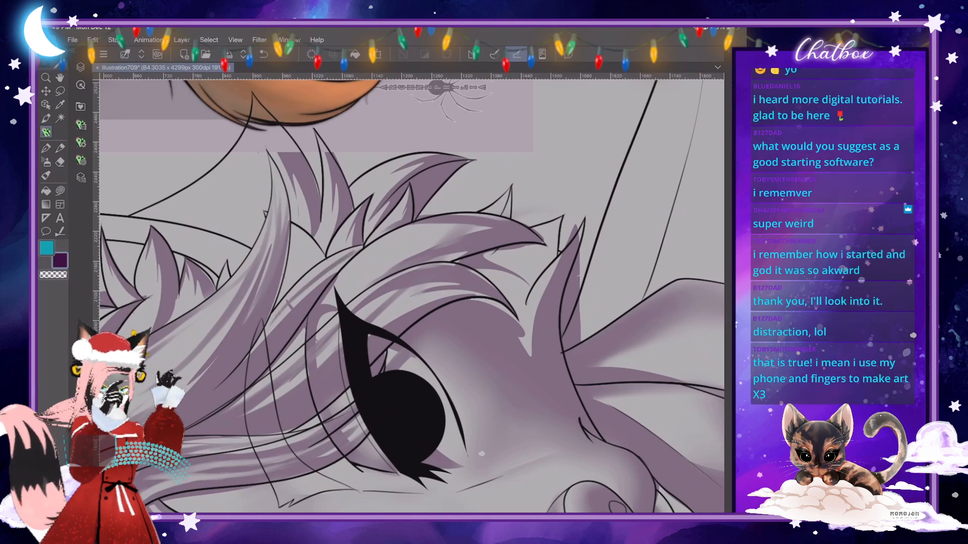
- Examine the hair strands and ear shading from several angles, close up and against the whole head
scroll(412, 296, "down", 5)
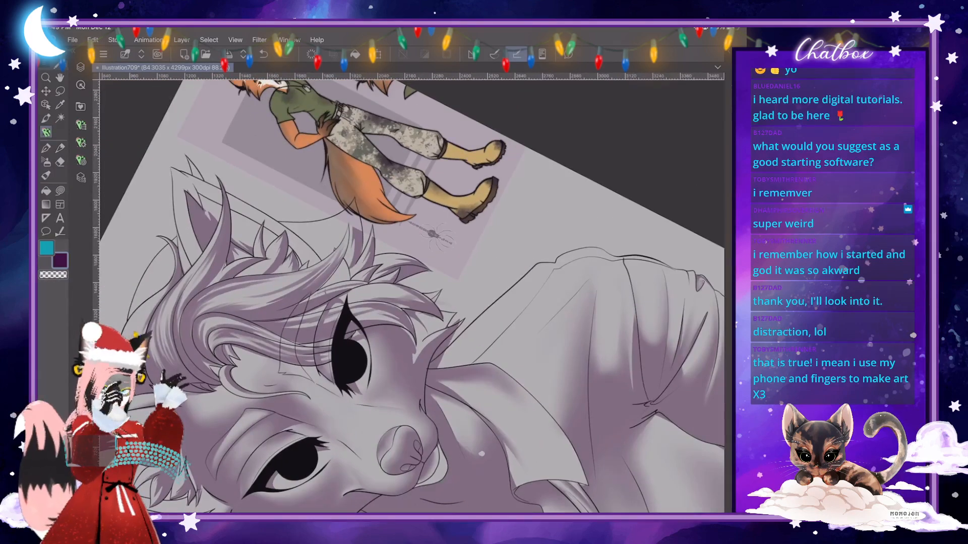
left_click_drag(412, 296, 380, 325)
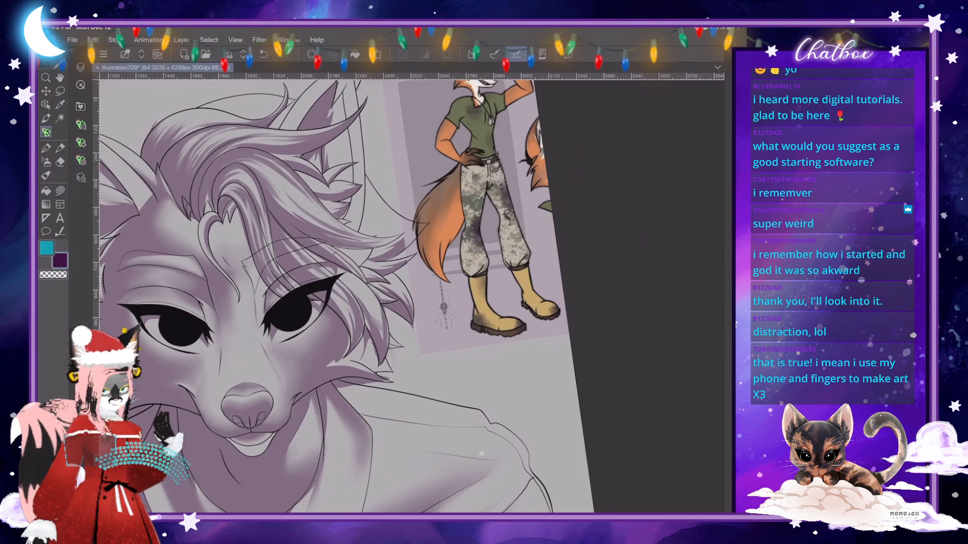
scroll(411, 296, "up", 4)
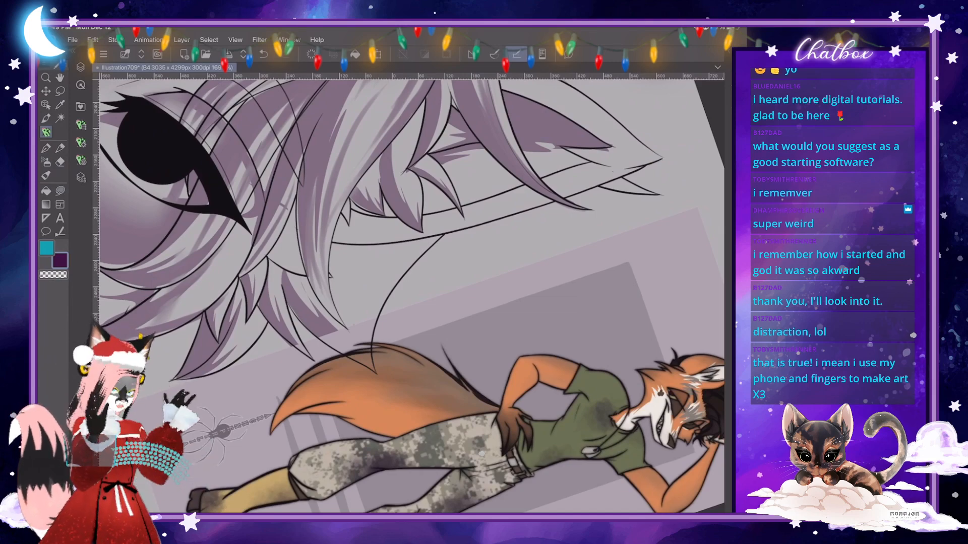
scroll(411, 296, "down", 1)
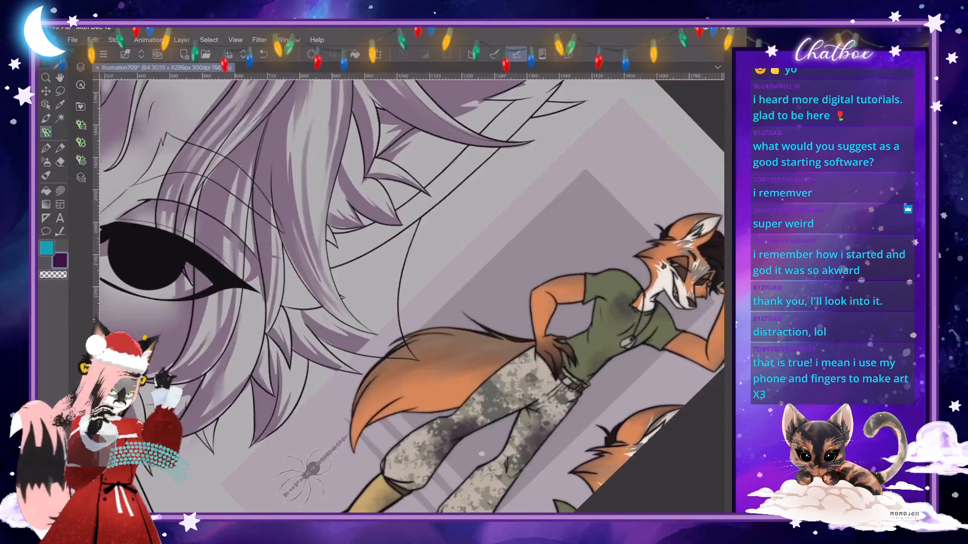
left_click_drag(418, 360, 363, 364)
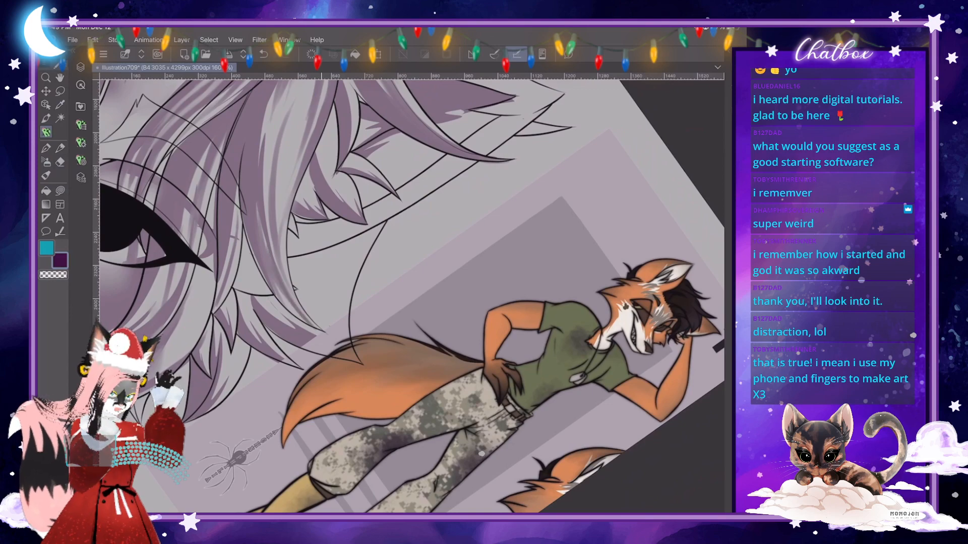
scroll(411, 296, "down", 5)
scroll(411, 296, "up", 3)
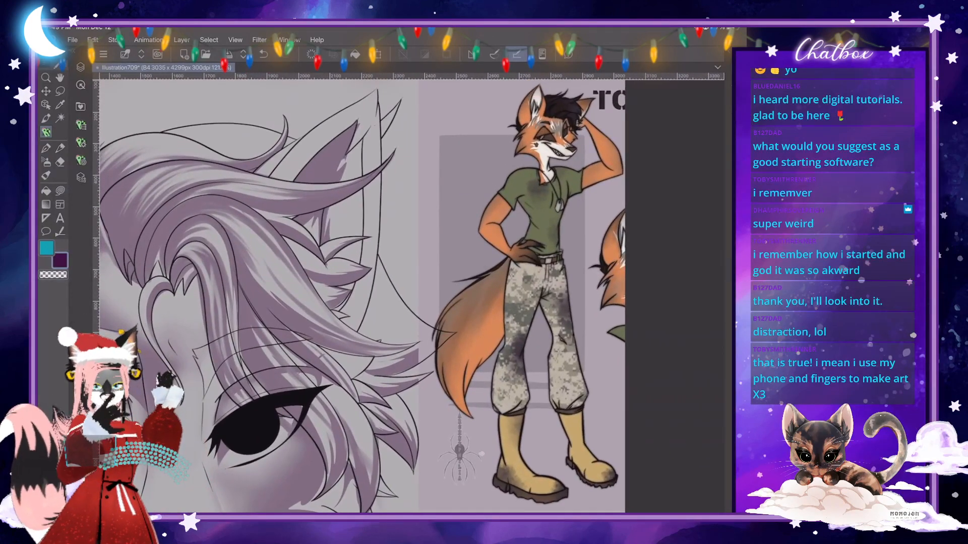
scroll(411, 296, "down", 2)
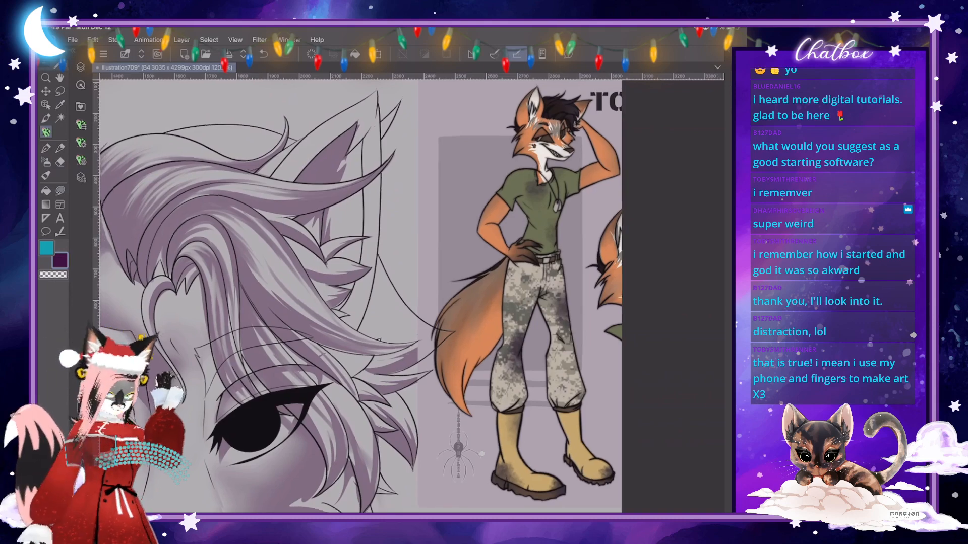
left_click_drag(411, 296, 461, 303)
- Blend the hard edge of the inner shadow in the left ear into soft streaks
scroll(411, 296, "up", 3)
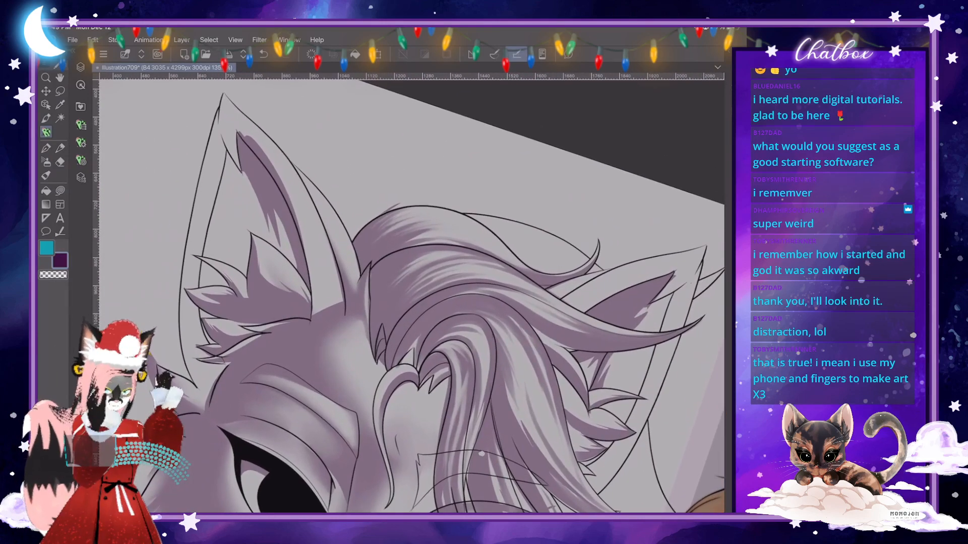
key("j")
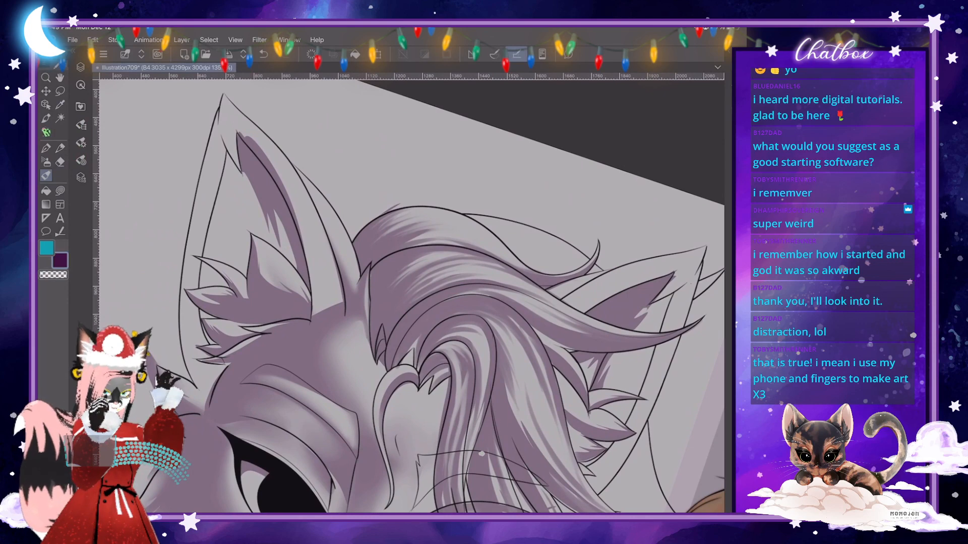
left_click_drag(244, 175, 263, 221)
mouse_move(276, 212)
left_mouse_down()
mouse_move(294, 257)
mouse_move(285, 248)
left_mouse_up()
left_click_drag(274, 224, 280, 244)
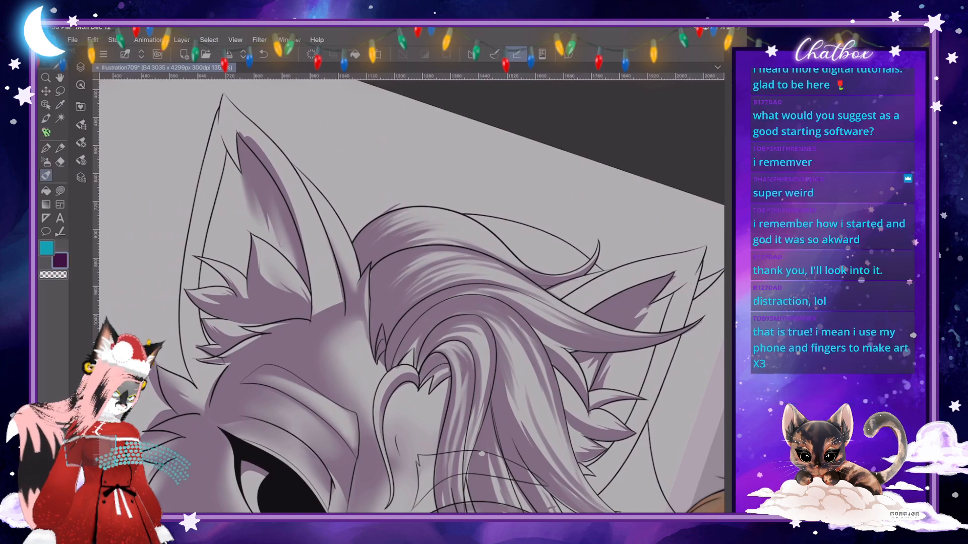
- Soften the shadow where the left ear meets the forehead, making the Skin Brush slightly larger for the final blending
scroll(411, 296, "down", 4)
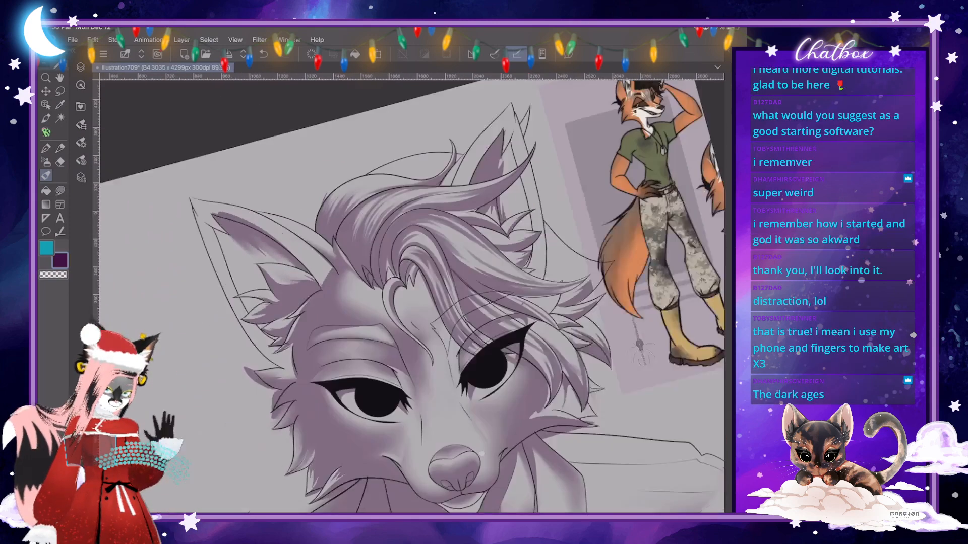
scroll(411, 296, "up", 4)
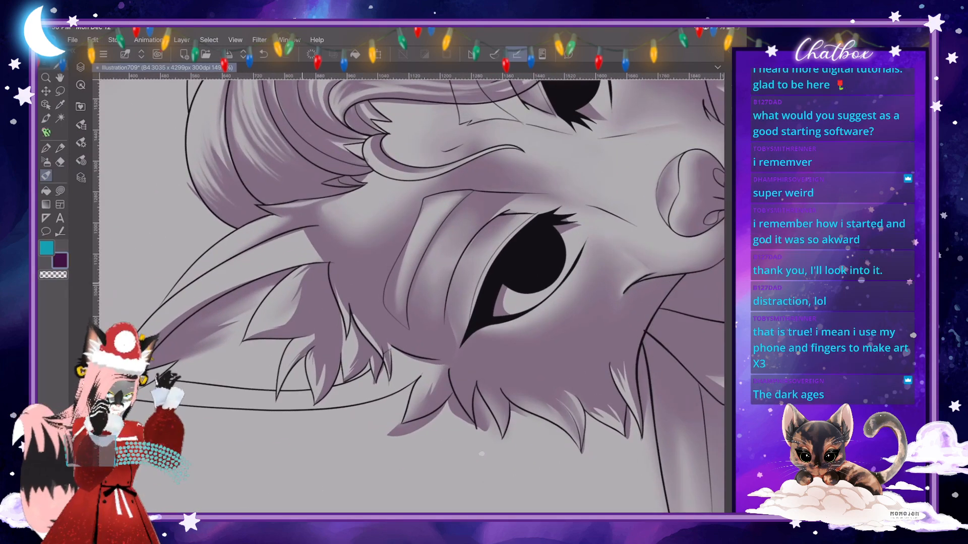
left_click_drag(307, 231, 270, 244)
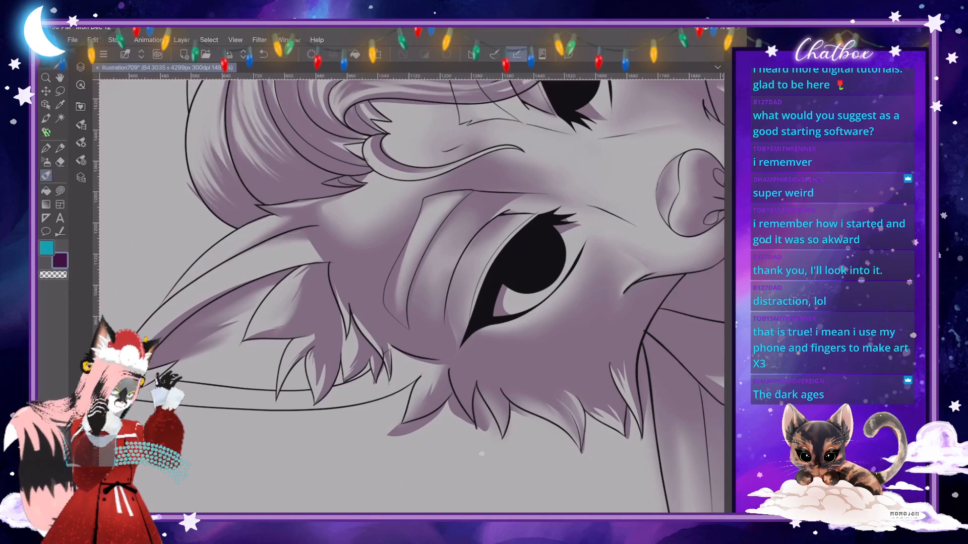
scroll(411, 296, "up", 3)
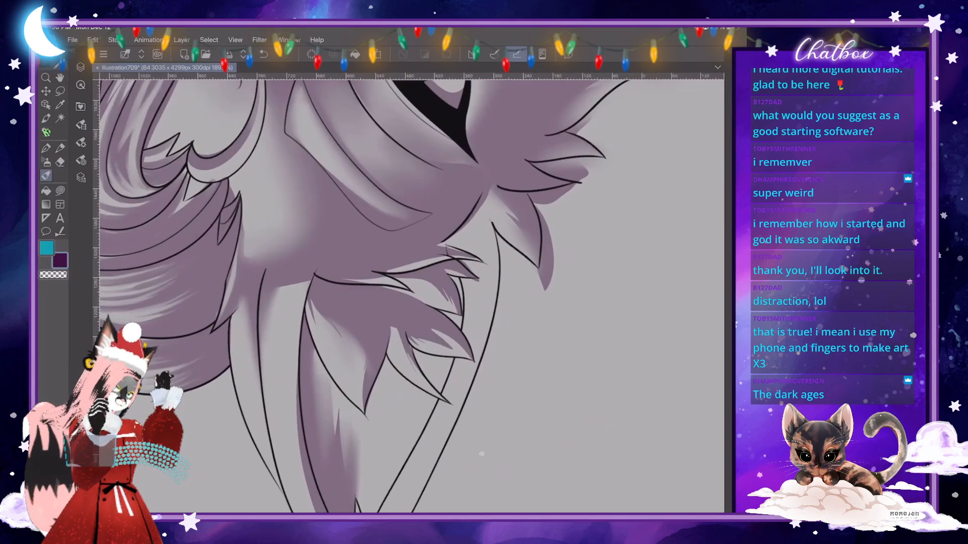
left_click_drag(298, 287, 276, 314)
left_click(81, 143)
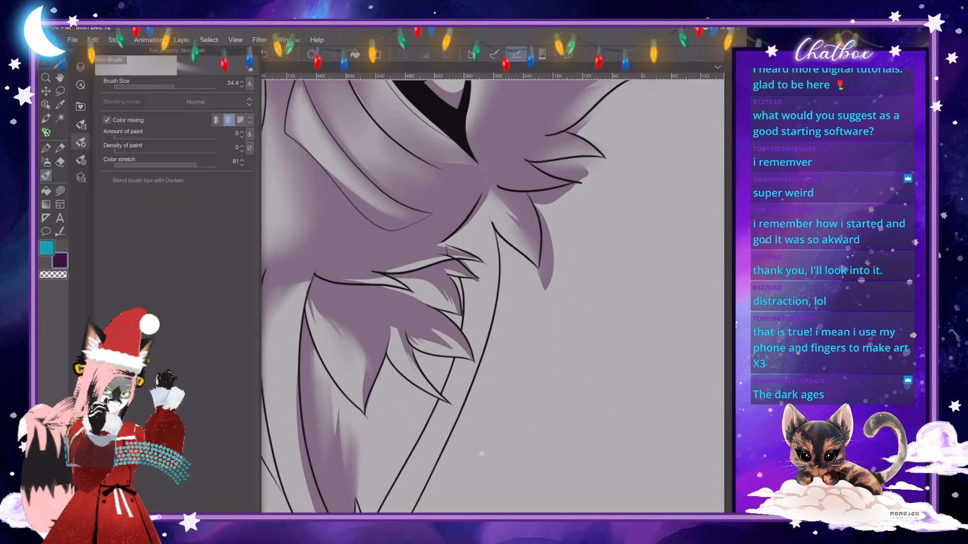
left_click_drag(176, 86, 179, 85)
left_click(287, 290)
mouse_move(286, 289)
left_mouse_down()
mouse_move(270, 316)
mouse_move(278, 335)
left_mouse_up()
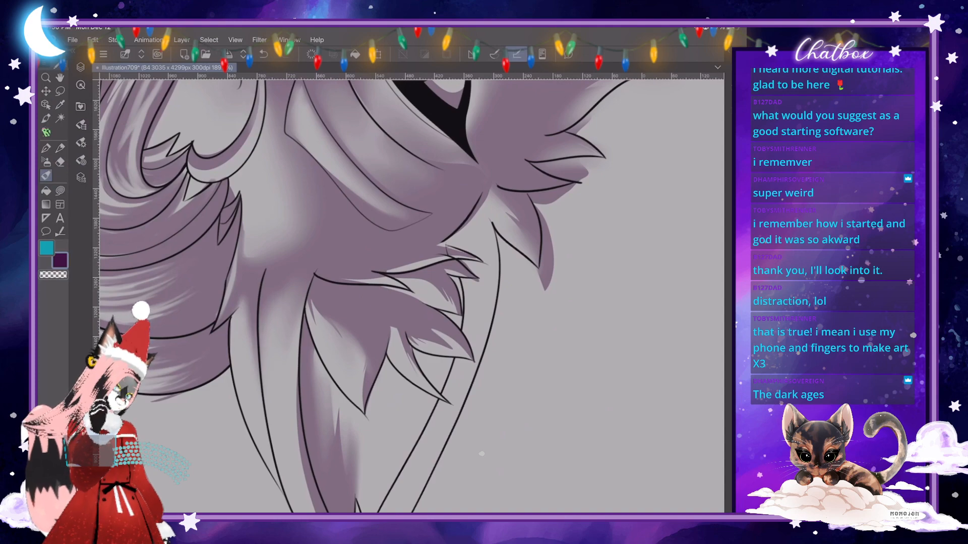
scroll(411, 296, "down", 5)
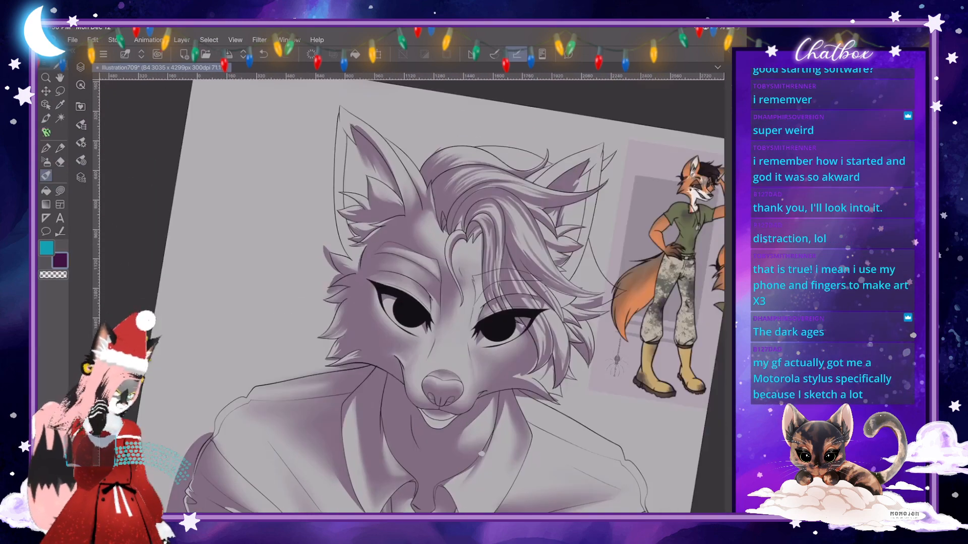
- Trim the soft shadow above the inner tip of the left ear to a crisp edge with a freehand outline in transparent colour
scroll(411, 296, "up", 5)
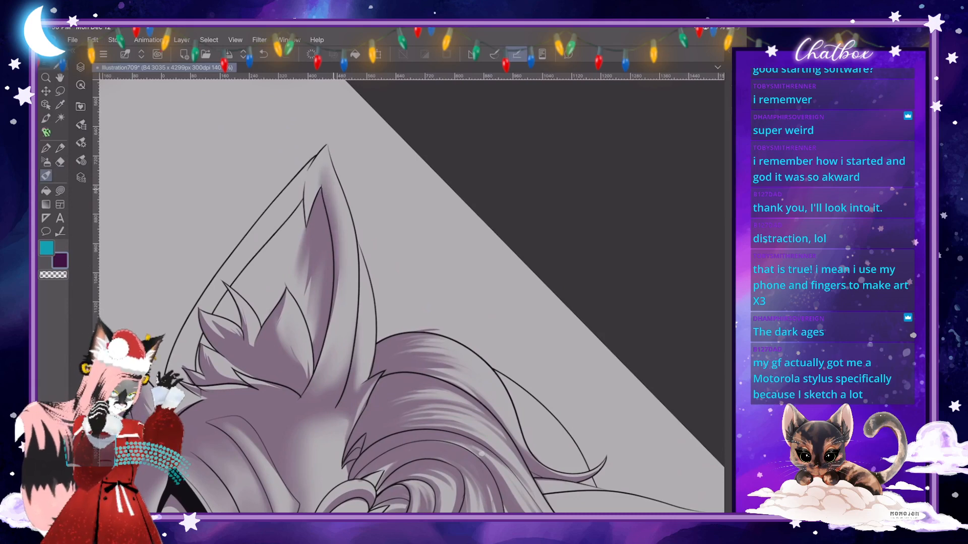
scroll(411, 297, "down", 3)
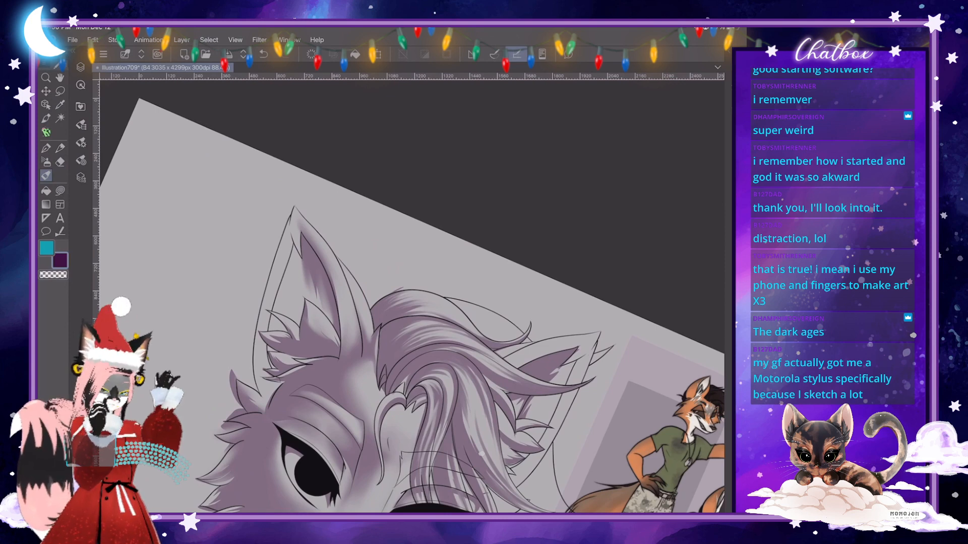
scroll(304, 234, "up", 5)
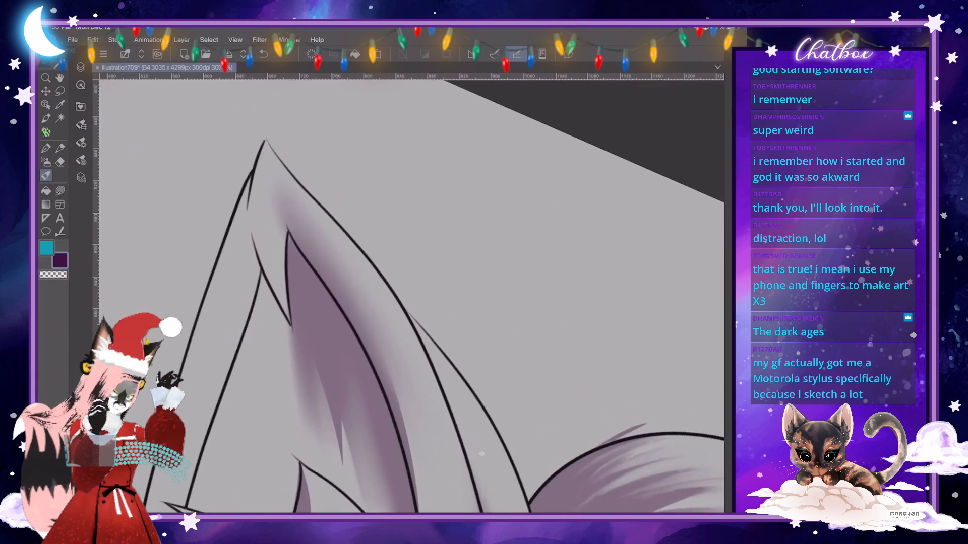
key("j")
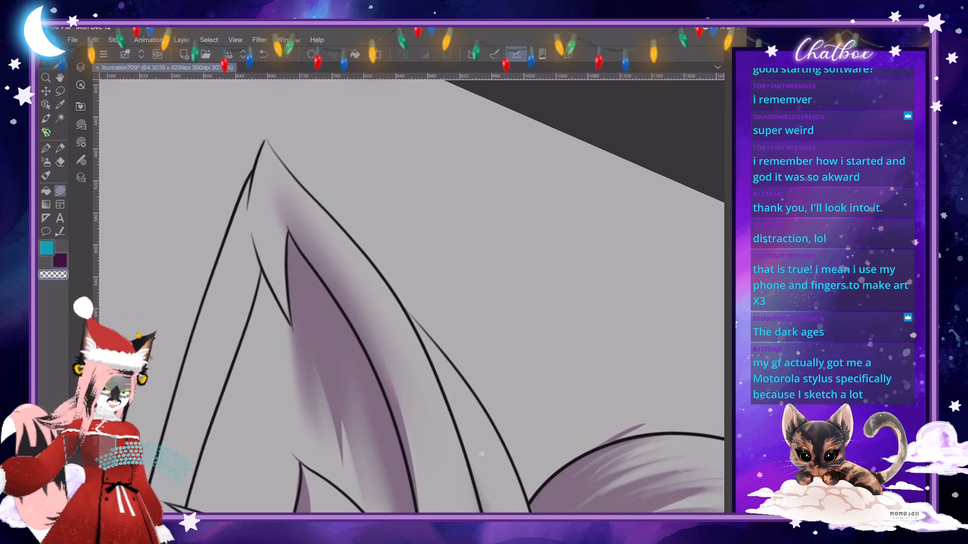
scroll(287, 231, "up", 2)
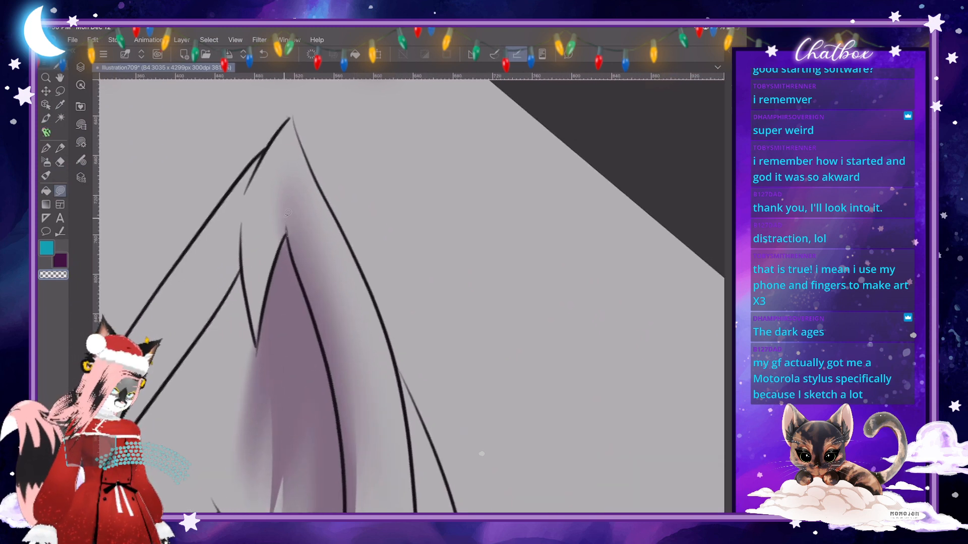
mouse_move(285, 228)
left_mouse_down()
mouse_move(275, 191)
mouse_move(257, 262)
mouse_move(264, 313)
mouse_move(286, 235)
left_mouse_up()
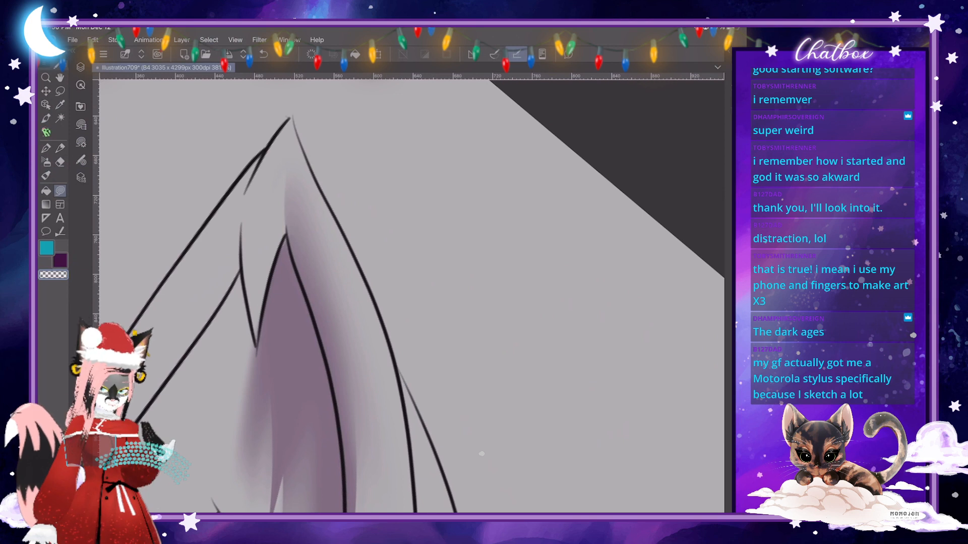
- Fill narrow purple shadows beside the fur point near the left ear's tip and along the upper part of its outer rim
left_click(60, 260)
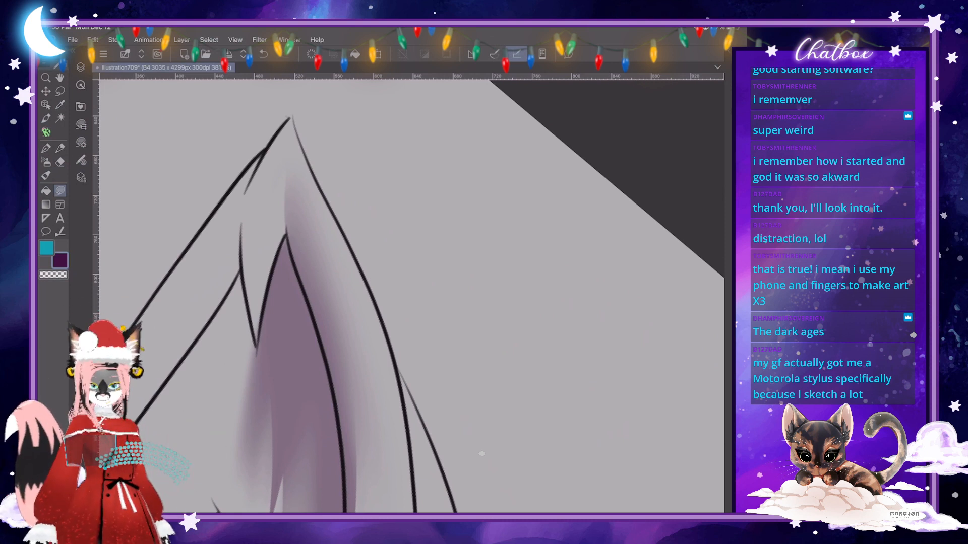
scroll(412, 296, "down", 3)
scroll(412, 296, "up", 1)
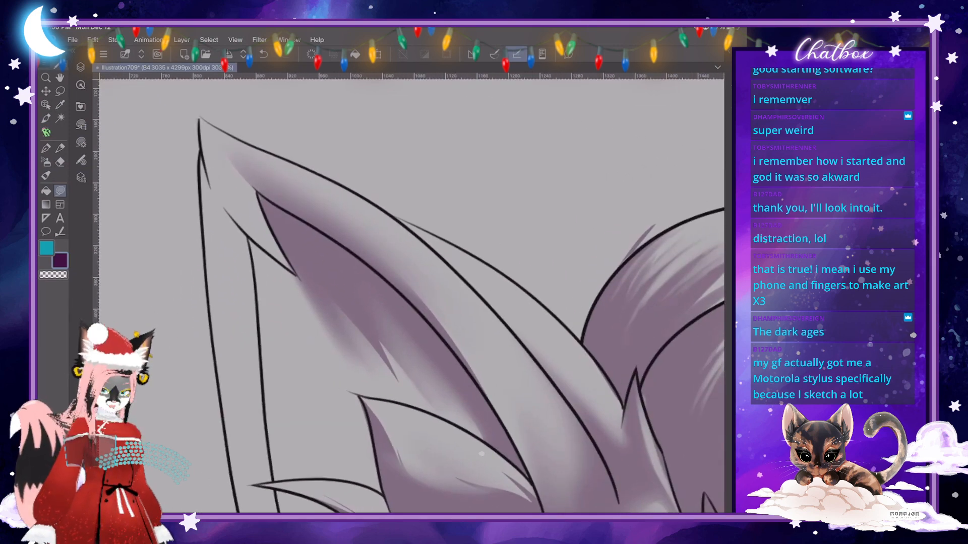
left_click_drag(220, 193, 296, 274)
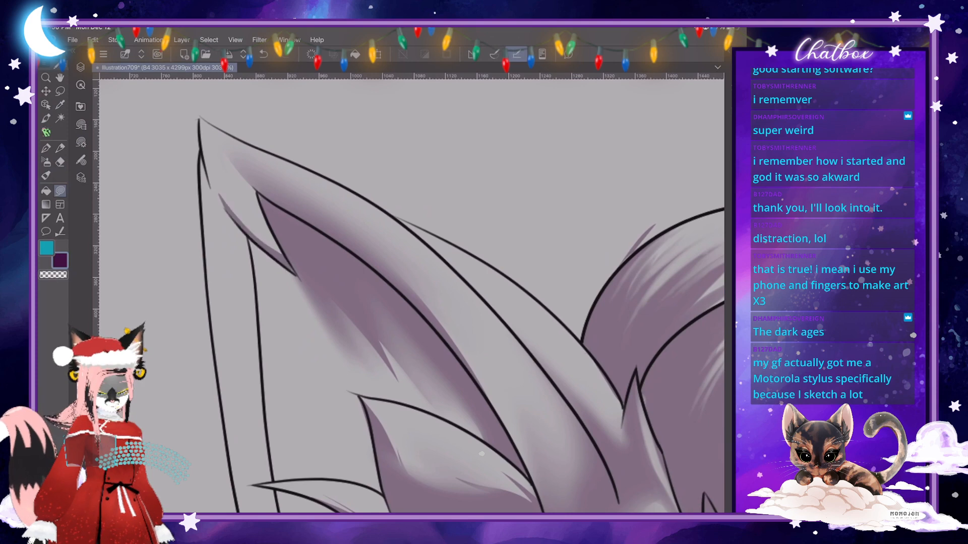
mouse_move(246, 301)
left_mouse_down()
mouse_move(265, 413)
mouse_move(251, 235)
mouse_move(236, 222)
left_mouse_up()
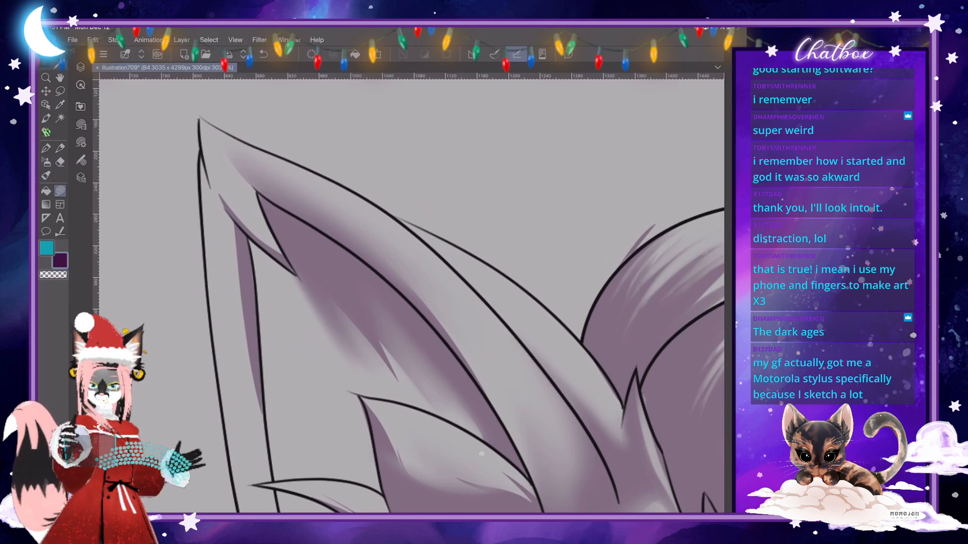
scroll(323, 294, "down", 3)
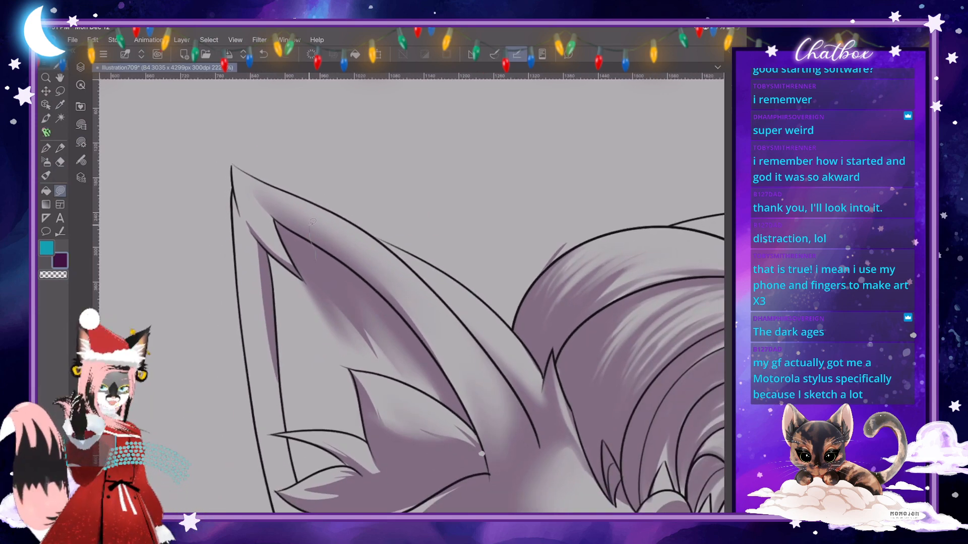
left_click_drag(312, 223, 302, 184)
key("ctrl+z")
- Extend the narrow rim shadow down the left ear to the fur tufts and fill the gap behind the upper tufts
scroll(372, 276, "down", 3)
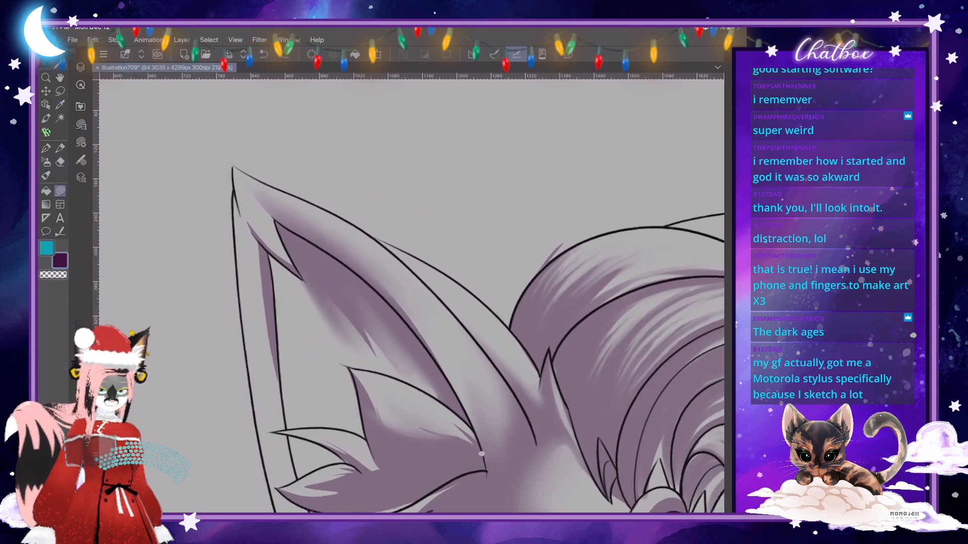
scroll(398, 435, "up", 3)
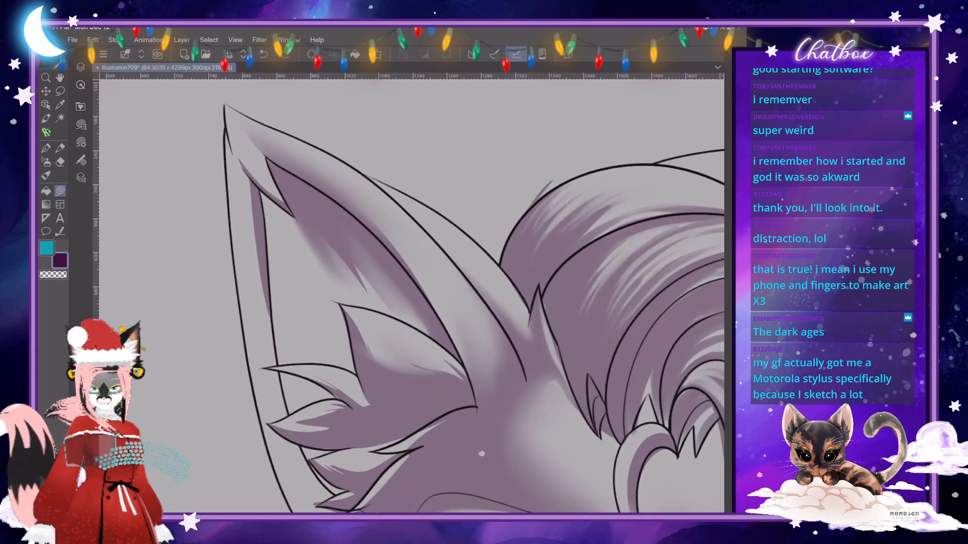
scroll(411, 297, "down", 1)
mouse_move(242, 169)
left_mouse_down()
mouse_move(254, 337)
mouse_move(265, 310)
mouse_move(253, 206)
left_mouse_up()
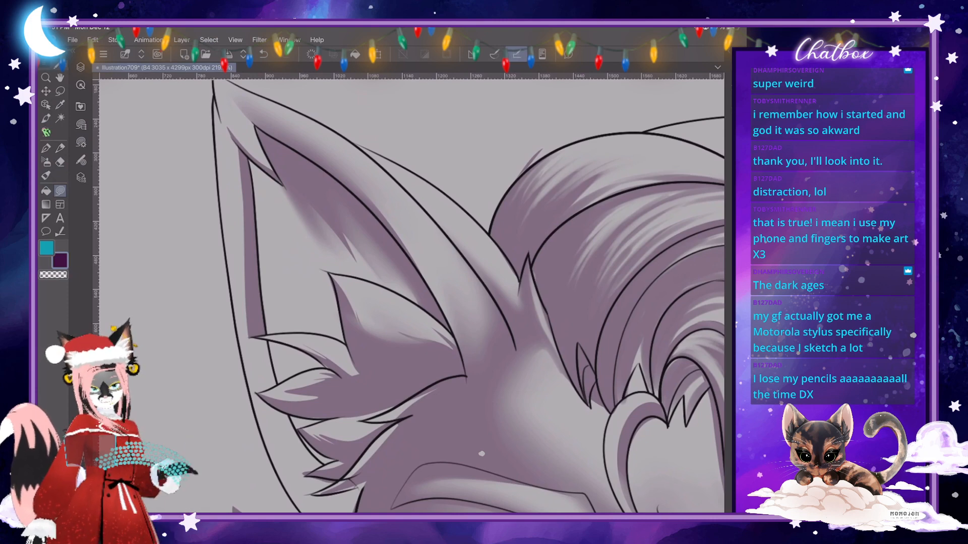
scroll(411, 296, "down", 3)
scroll(411, 296, "up", 5)
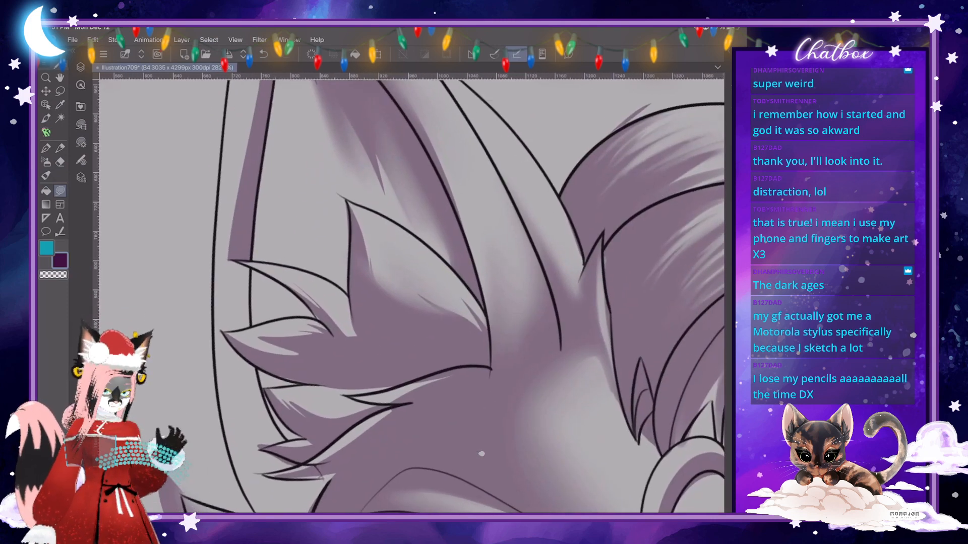
left_click_drag(411, 296, 396, 254)
mouse_move(211, 251)
left_mouse_down()
mouse_move(221, 315)
mouse_move(247, 317)
mouse_move(237, 260)
mouse_move(216, 258)
left_mouse_up()
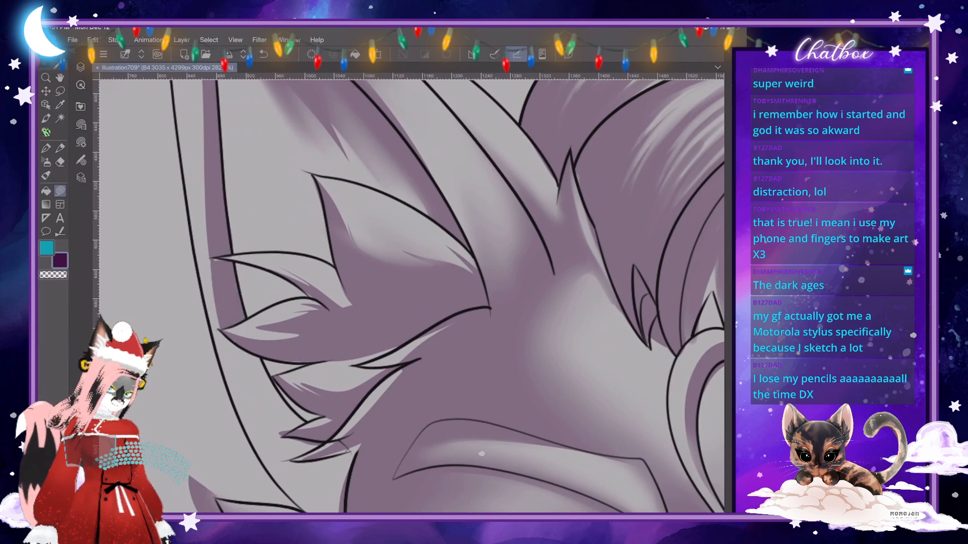
- Continue the rim shadow below the upper fur tufts toward the base of the left ear
scroll(411, 296, "down", 5)
scroll(411, 297, "up", 2)
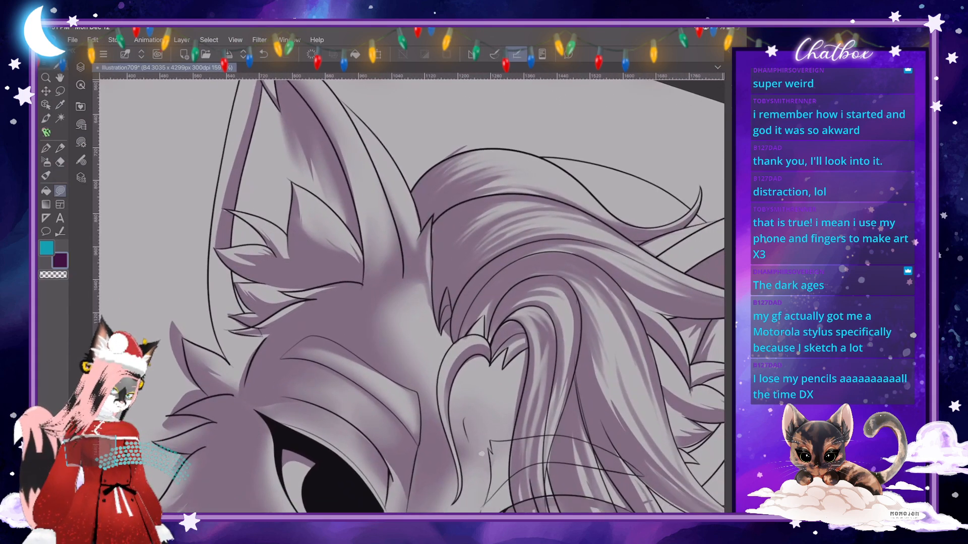
mouse_move(220, 248)
left_mouse_down()
mouse_move(224, 320)
mouse_move(249, 369)
mouse_move(271, 333)
mouse_move(234, 327)
mouse_move(254, 322)
mouse_move(234, 314)
mouse_move(251, 311)
mouse_move(228, 257)
left_mouse_up()
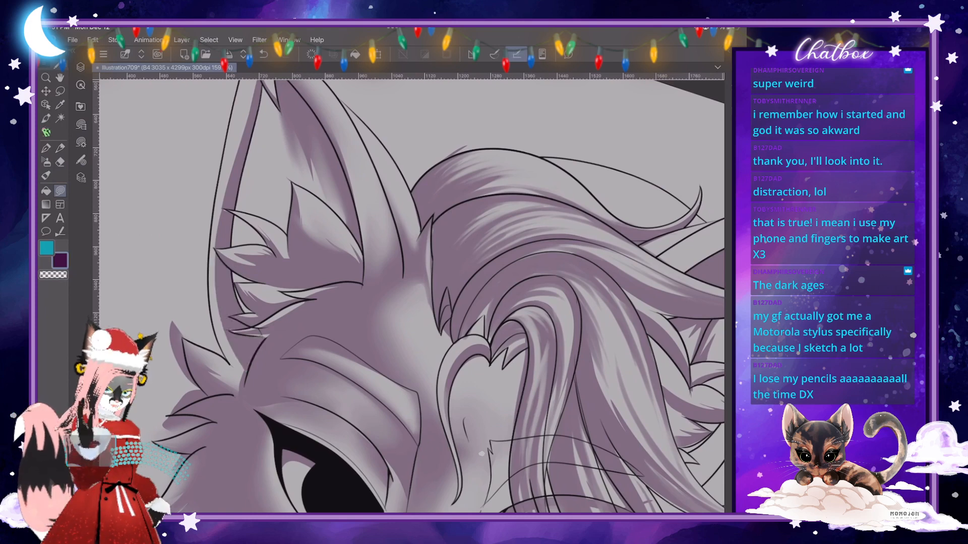
- Refine the crisp shadow edges on the lower fur tufts at the left ear's base with short freehand shapes
scroll(411, 296, "down", 4)
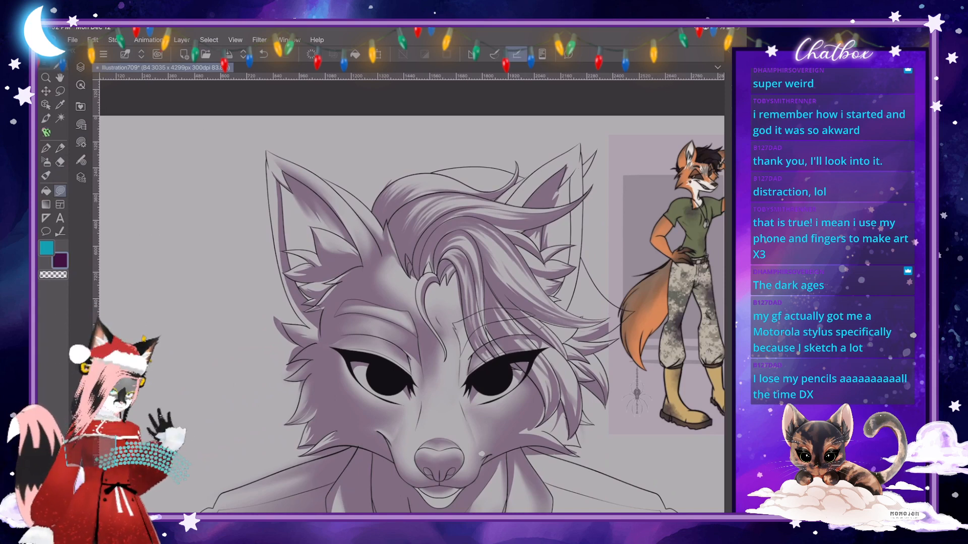
scroll(341, 229, "up", 5)
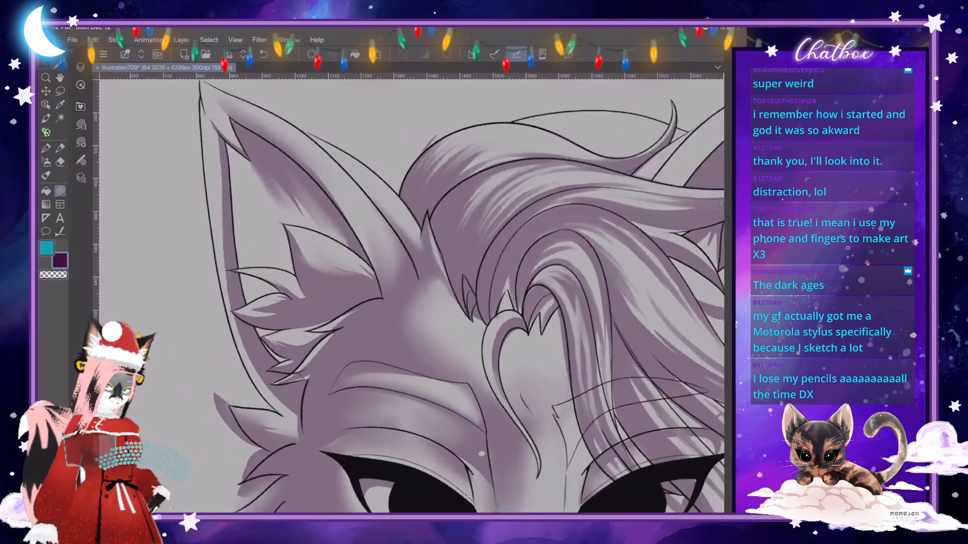
scroll(411, 296, "up", 1)
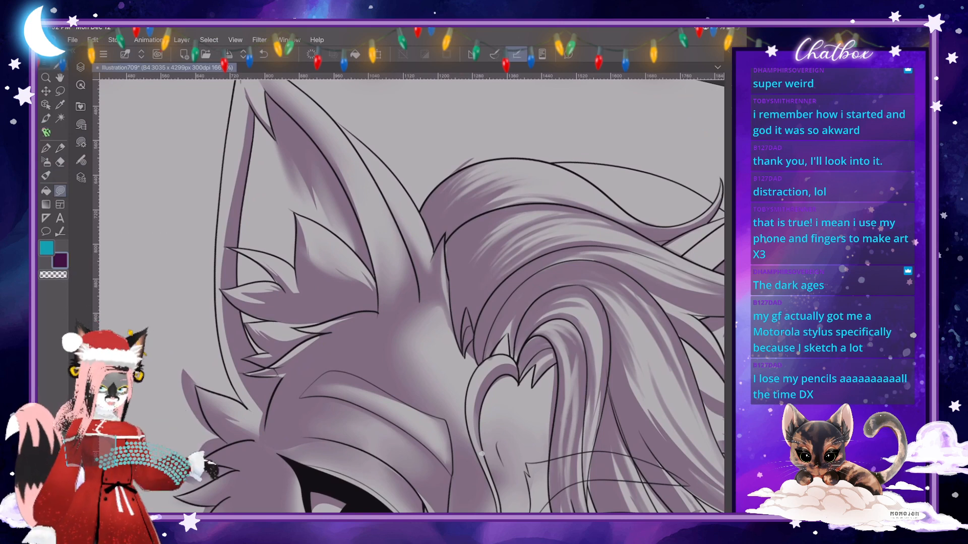
scroll(411, 296, "down", 2)
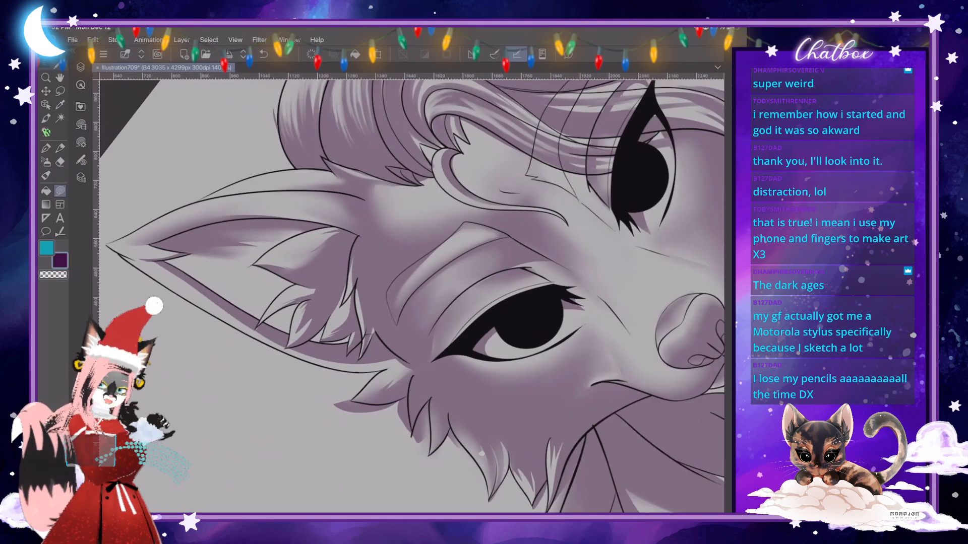
scroll(411, 296, "up", 3)
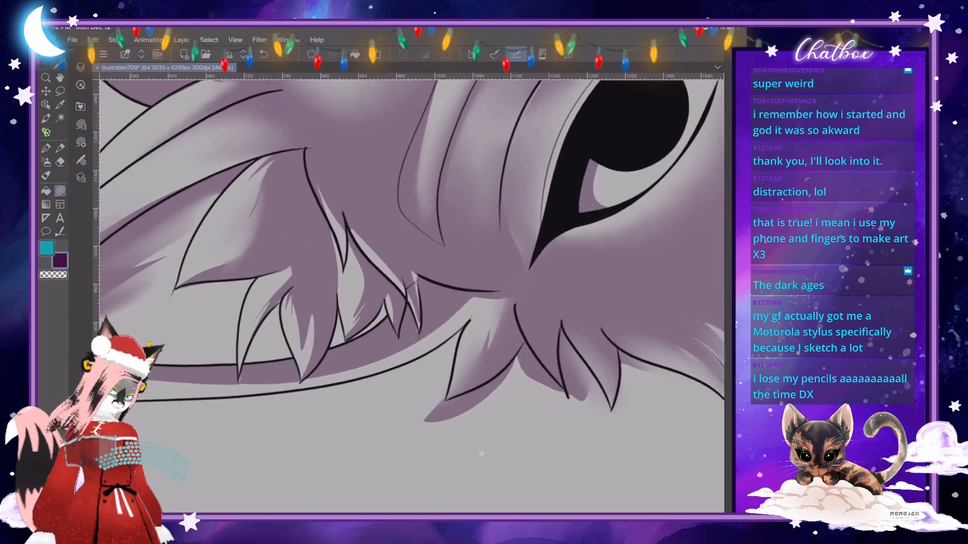
scroll(411, 297, "up", 1)
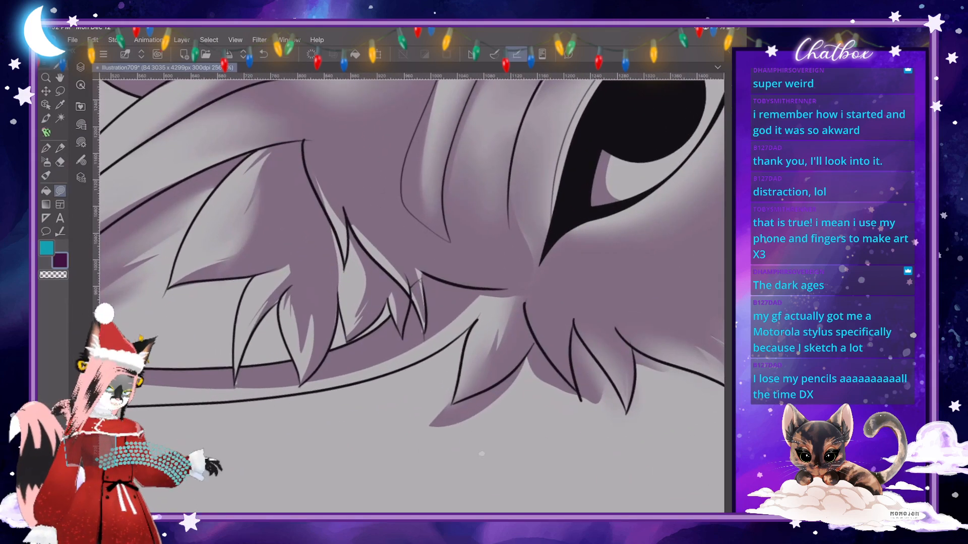
mouse_move(244, 326)
left_mouse_down()
mouse_move(261, 302)
mouse_move(238, 385)
mouse_move(249, 343)
mouse_move(304, 265)
left_mouse_up()
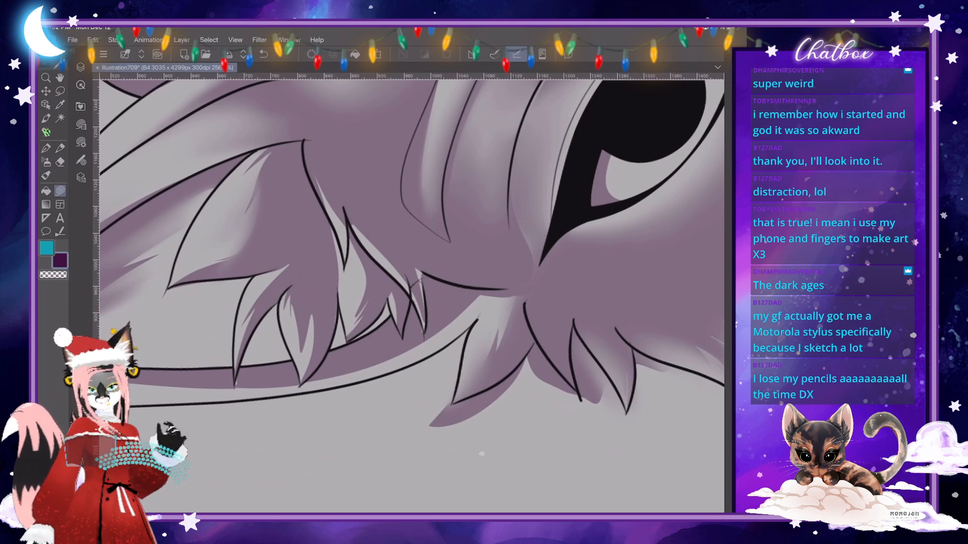
left_click_drag(540, 264, 520, 353)
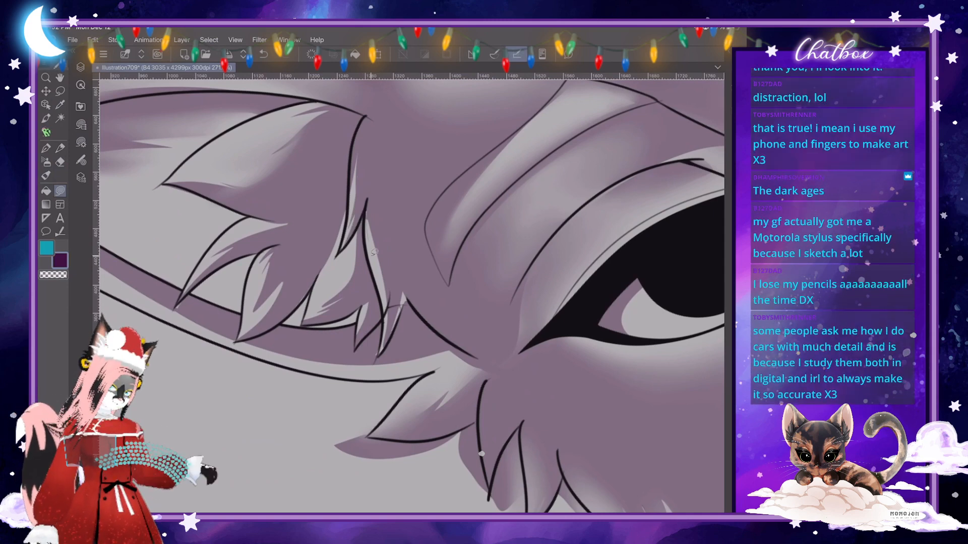
left_click_drag(366, 220, 388, 308)
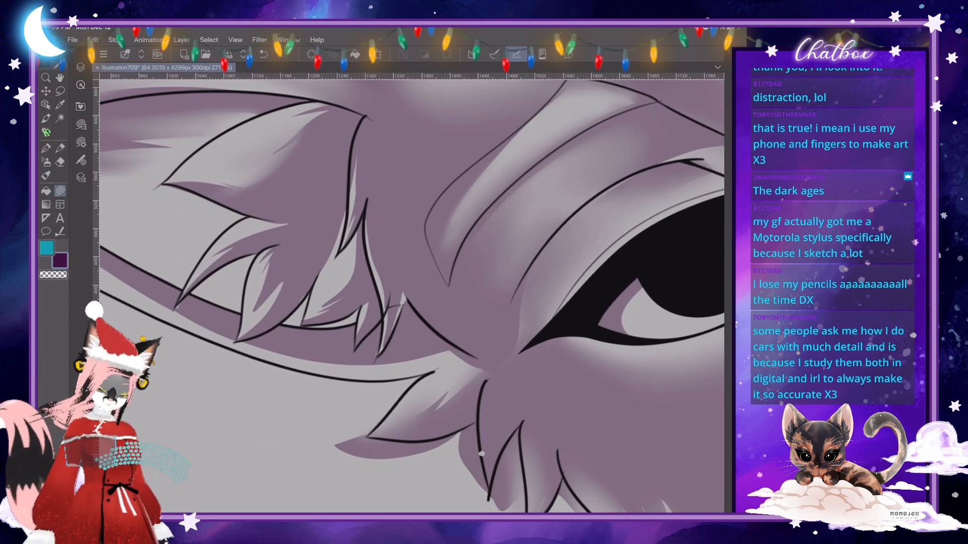
left_click_drag(287, 201, 365, 251)
left_click_drag(302, 307, 287, 319)
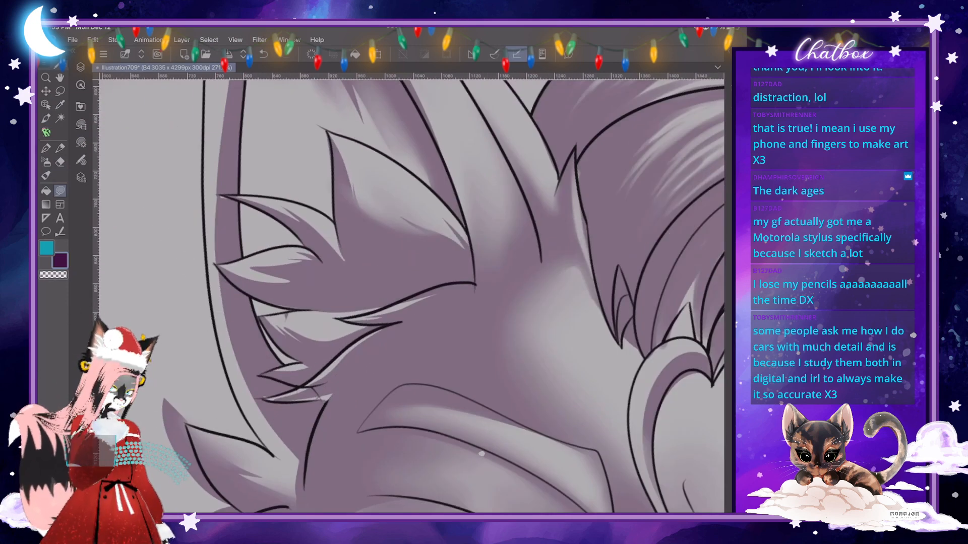
key("ctrl+z")
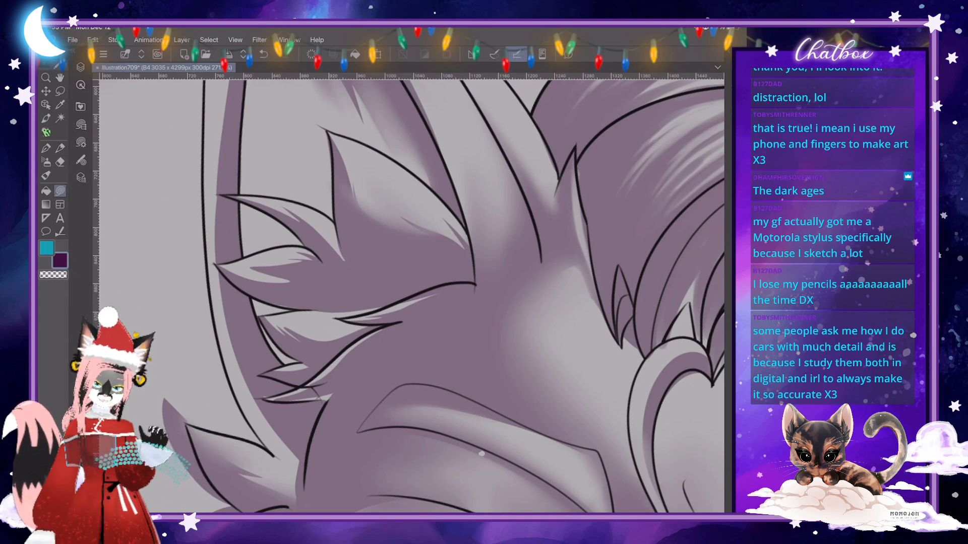
- Check the overall shading on the figure and hide the Photo 1 reference layer
scroll(411, 296, "down", 5)
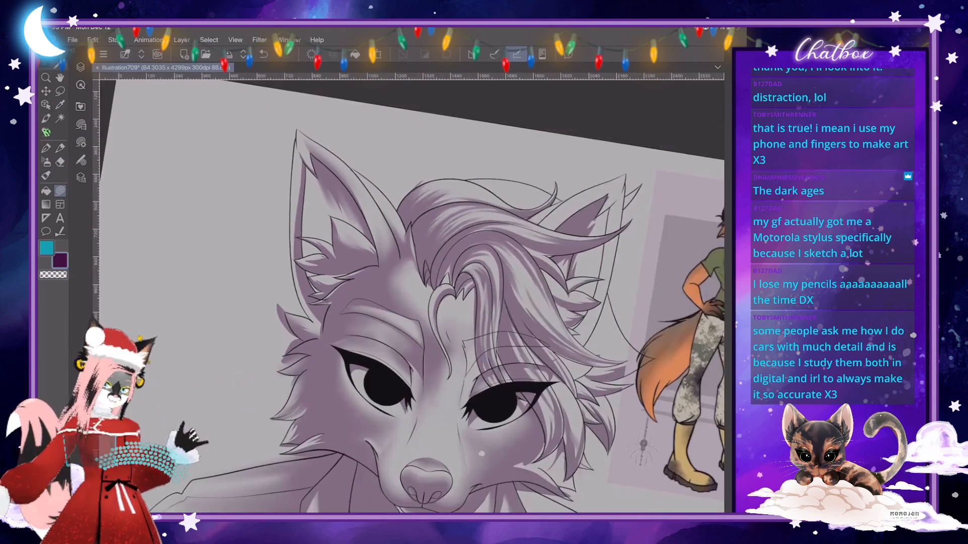
scroll(411, 296, "down", 3)
scroll(411, 296, "down", 1)
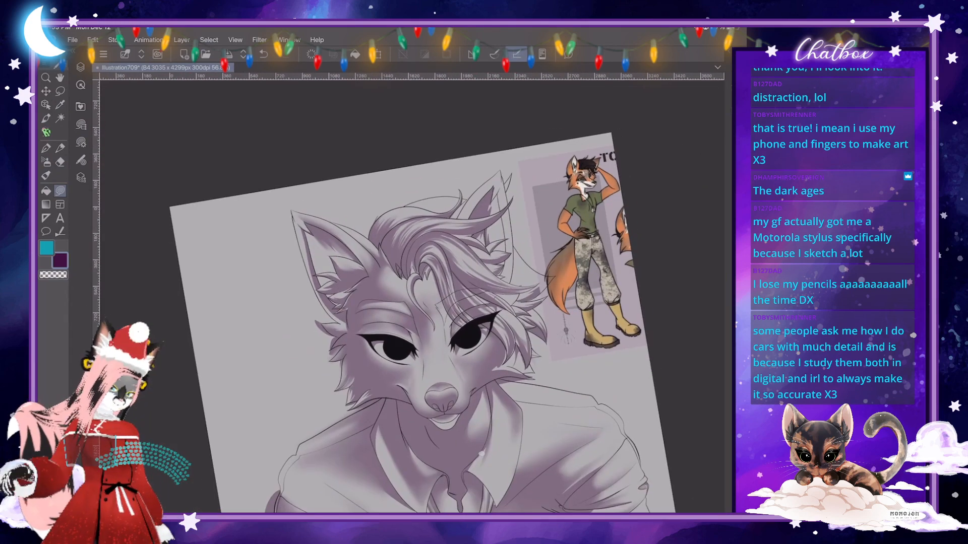
left_click_drag(441, 398, 383, 332)
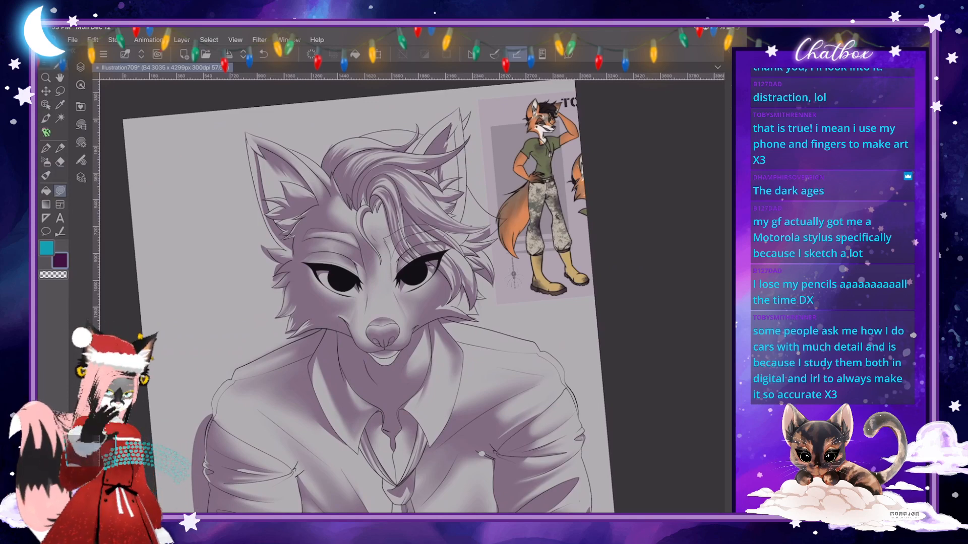
scroll(411, 296, "down", 2)
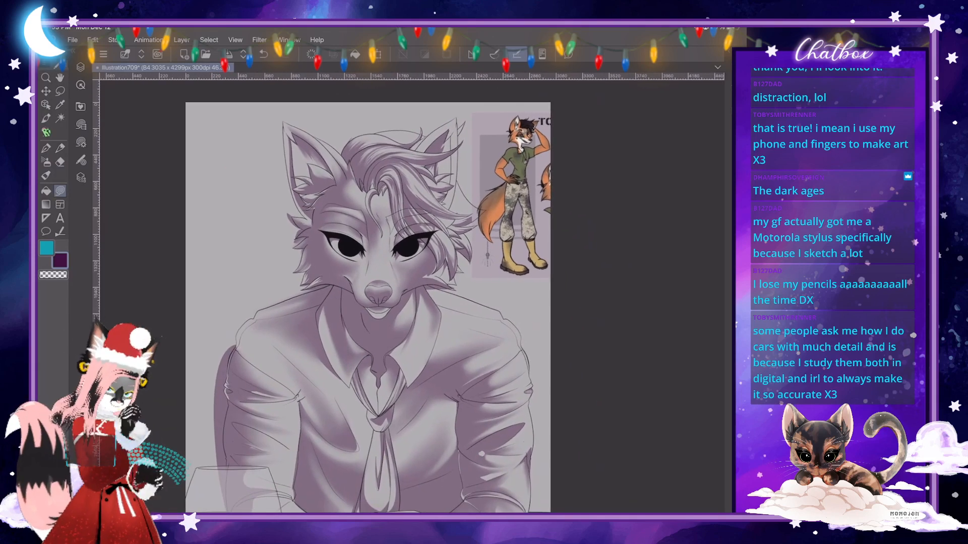
scroll(529, 131, "up", 5)
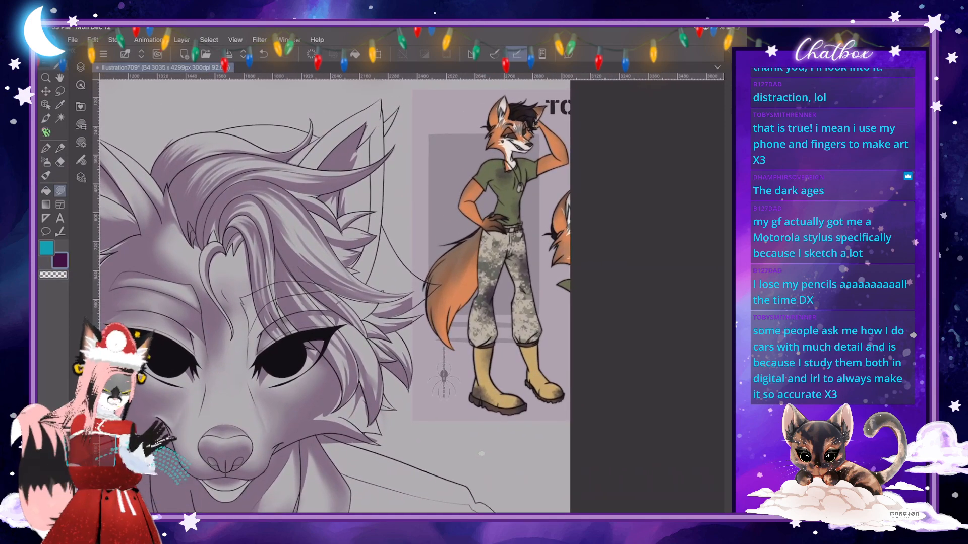
left_click(81, 66)
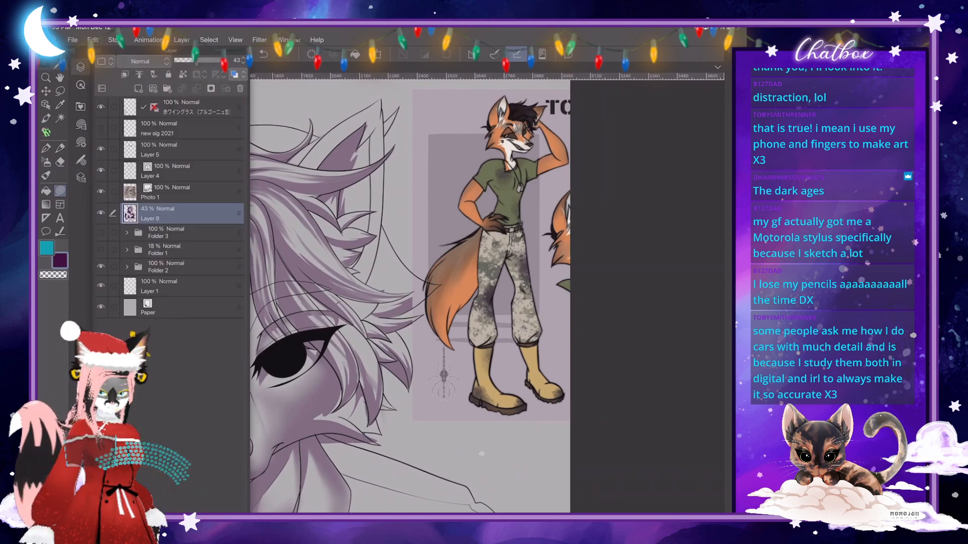
left_click(101, 191)
left_click(80, 67)
scroll(411, 298, "down", 2)
scroll(411, 298, "up", 1)
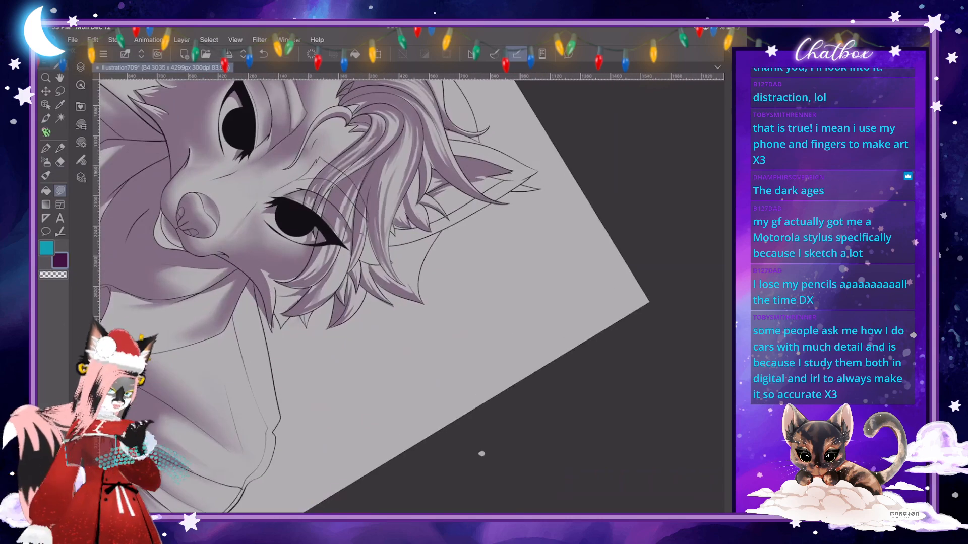
scroll(410, 297, "up", 3)
mouse_move(318, 276)
left_mouse_down()
mouse_move(326, 330)
mouse_move(308, 298)
mouse_move(327, 355)
mouse_move(296, 301)
mouse_move(294, 280)
mouse_move(318, 275)
left_mouse_up()
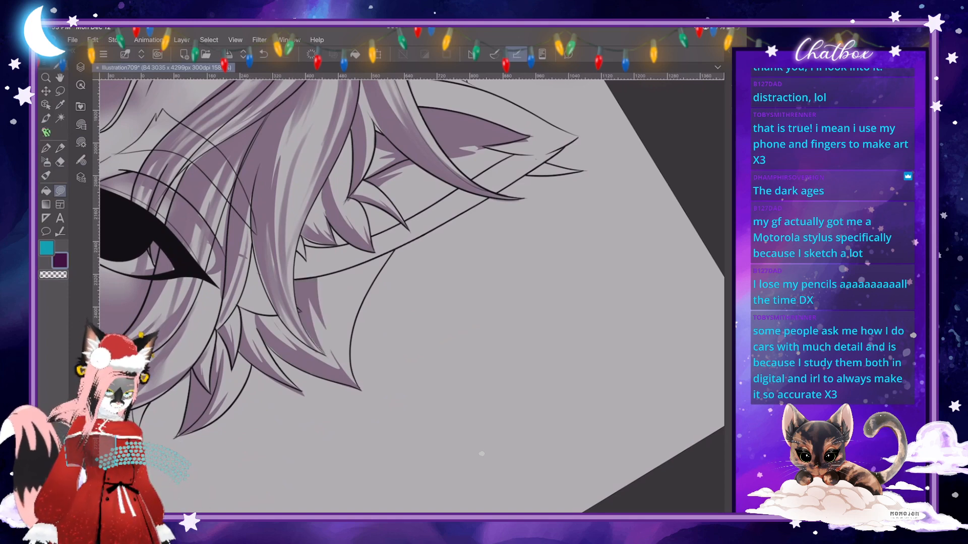
scroll(411, 298, "down", 5)
scroll(411, 298, "up", 5)
scroll(481, 454, "up", 3)
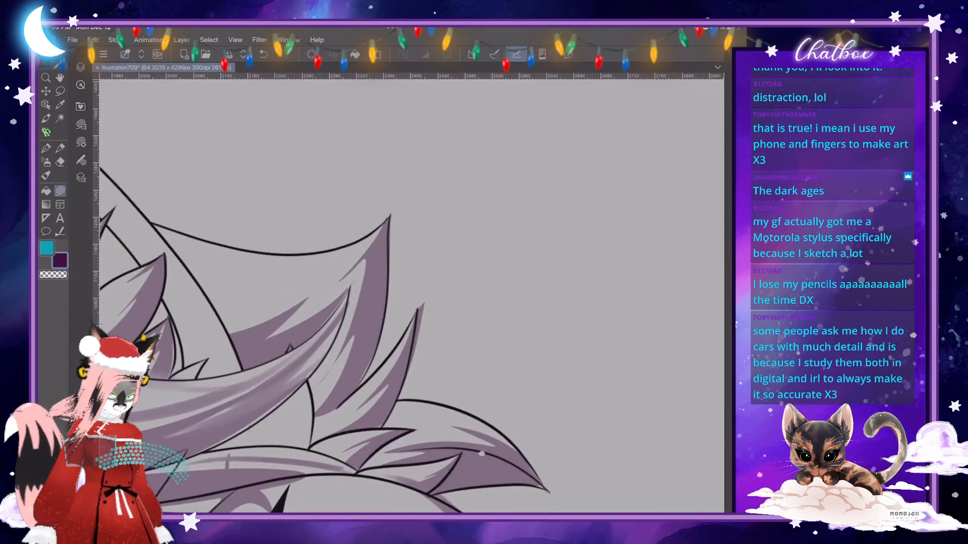
mouse_move(348, 283)
left_mouse_down()
mouse_move(332, 319)
mouse_move(290, 348)
left_mouse_up()
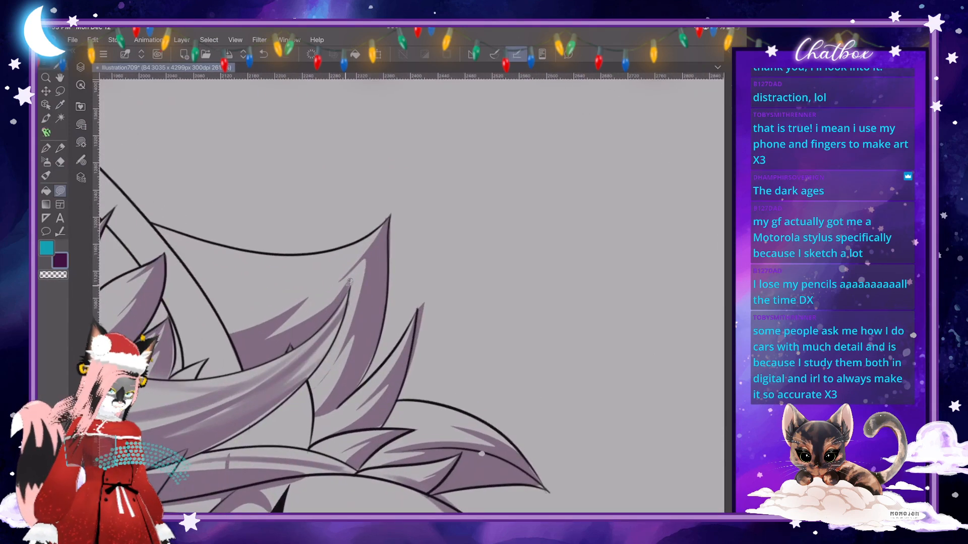
mouse_move(349, 282)
left_mouse_down()
mouse_move(359, 289)
mouse_move(352, 301)
mouse_move(423, 327)
left_mouse_up()
left_click(263, 54)
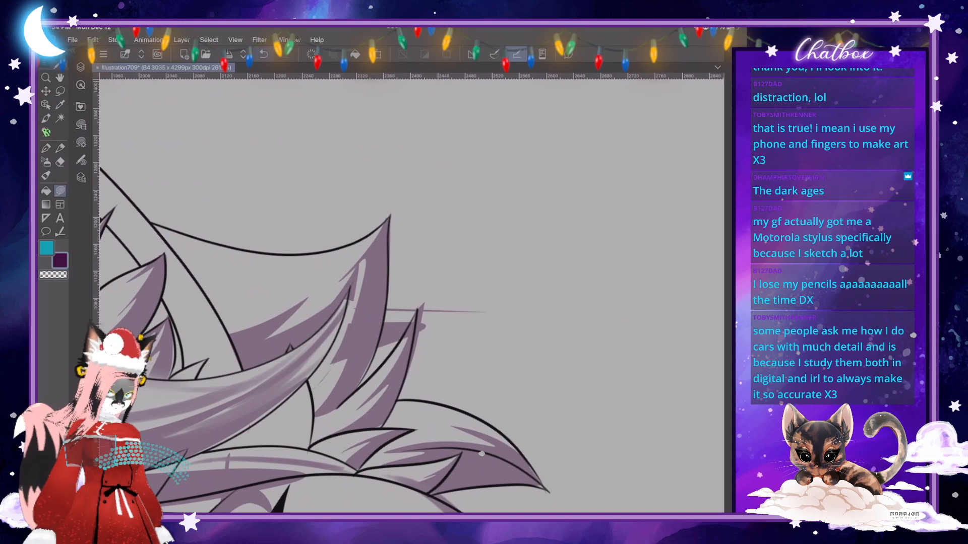
left_click(264, 54)
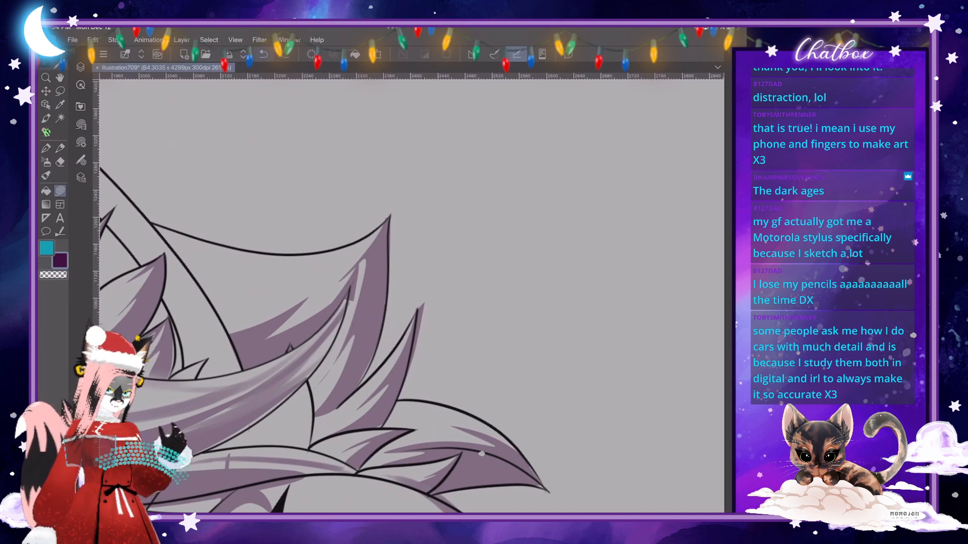
left_click(263, 54)
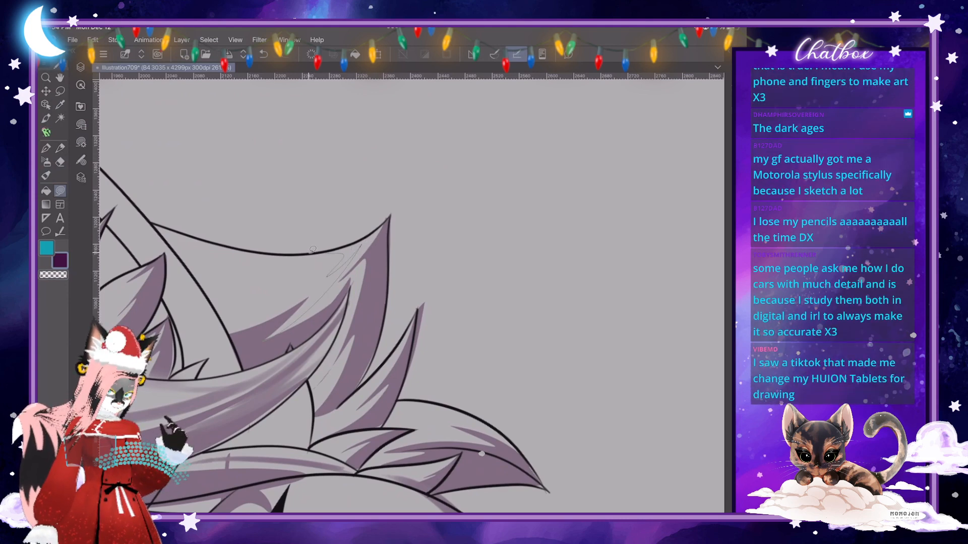
- Extend the crisp purple shadow across the large pointed fur tuft beneath the right ear, up to its outer edge
left_click_drag(312, 249, 269, 336)
scroll(412, 297, "down", 4)
scroll(412, 296, "up", 2)
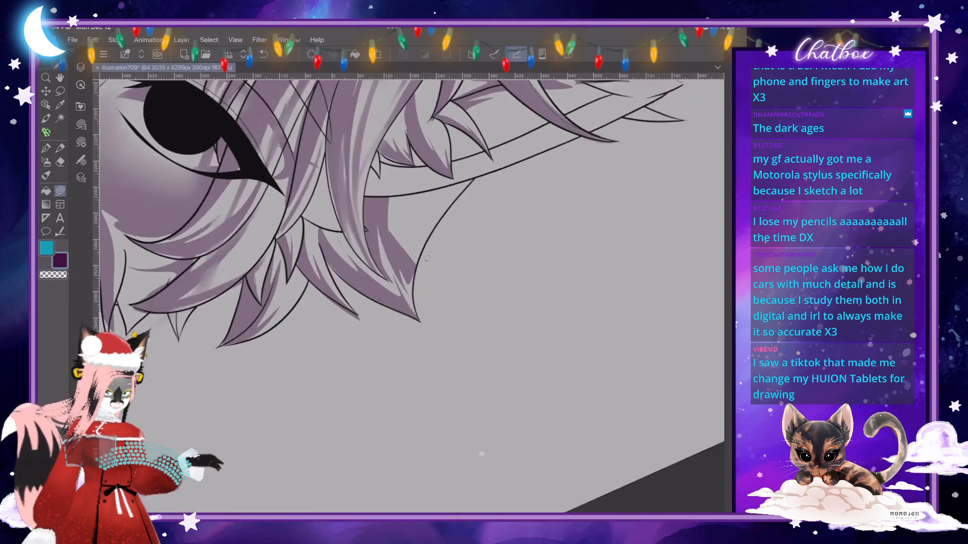
scroll(412, 296, "down", 1)
scroll(409, 292, "down", 1)
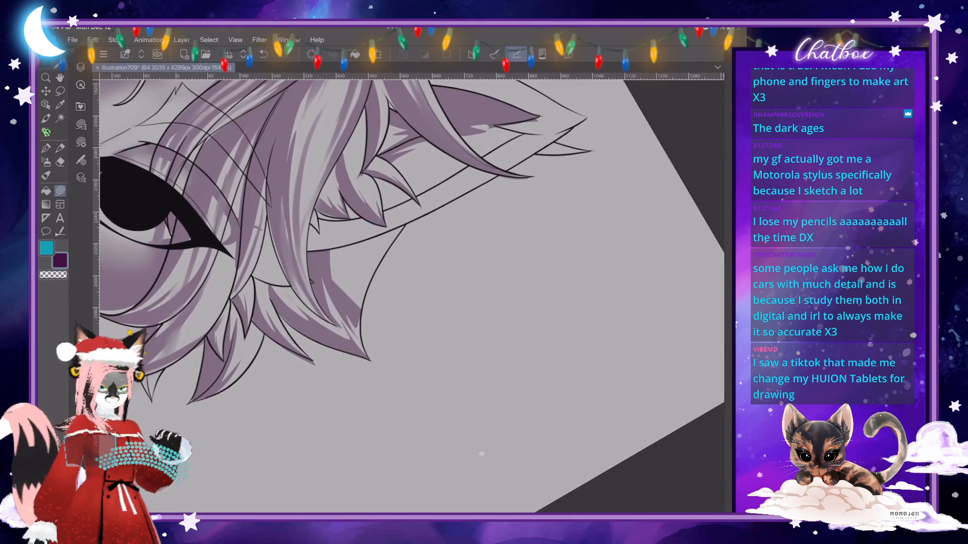
scroll(408, 292, "up", 2)
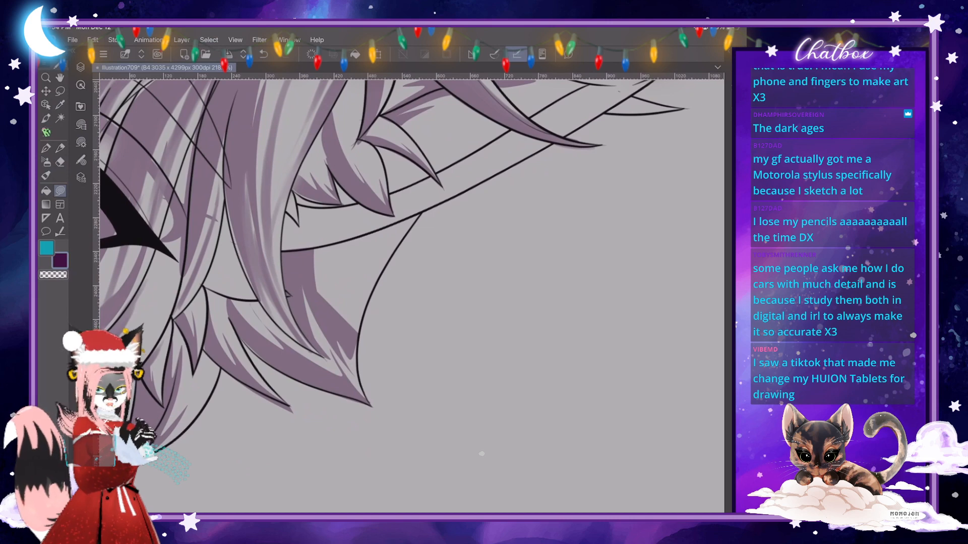
scroll(411, 282, "up", 3)
mouse_move(310, 231)
left_mouse_down()
mouse_move(315, 288)
mouse_move(302, 256)
mouse_move(303, 278)
mouse_move(351, 330)
mouse_move(341, 354)
mouse_move(296, 320)
mouse_move(279, 269)
mouse_move(282, 232)
mouse_move(310, 232)
left_mouse_up()
scroll(411, 296, "down", 5)
scroll(481, 454, "down", 5)
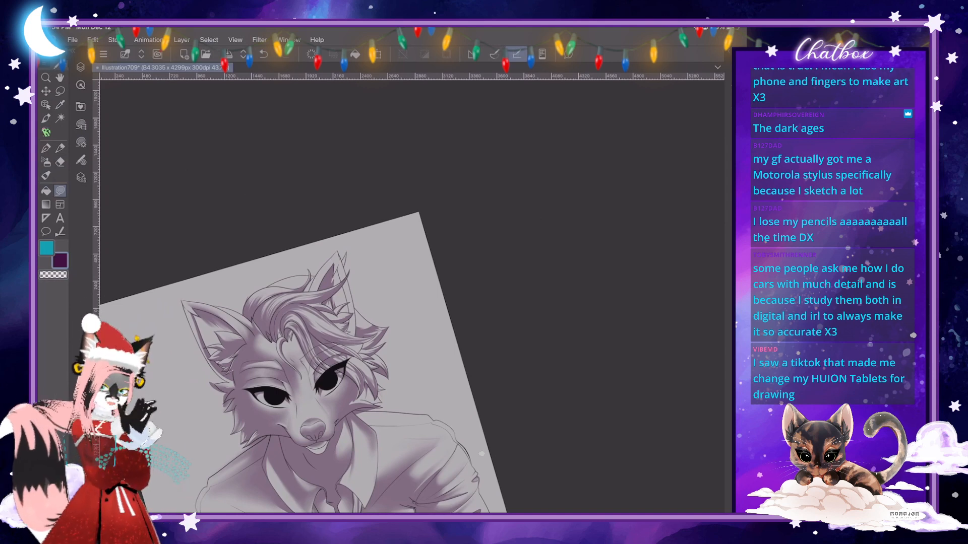
- Refine the crisp shadows with small freehand shapes on the pointed fur tufts inside the right ear
scroll(481, 454, "up", 8)
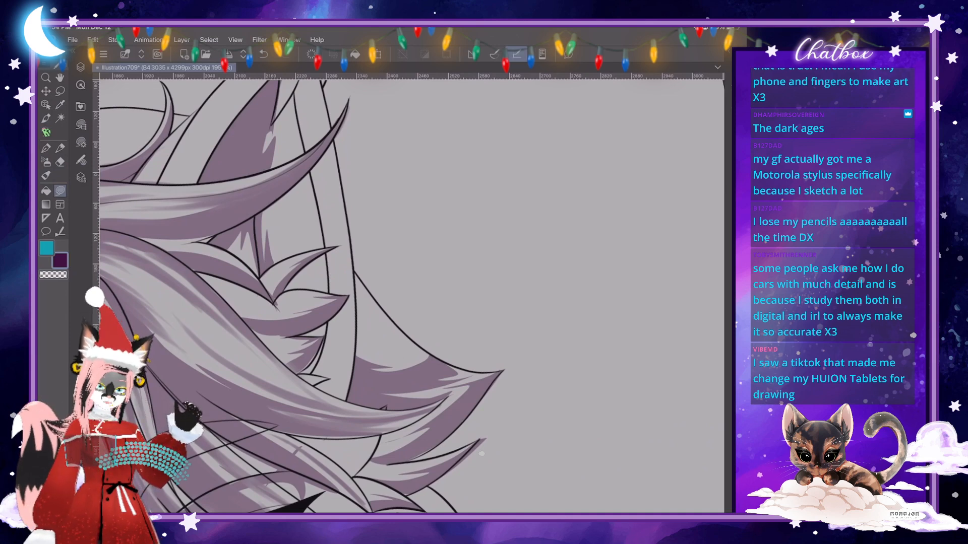
scroll(412, 297, "down", 2)
scroll(412, 296, "up", 1)
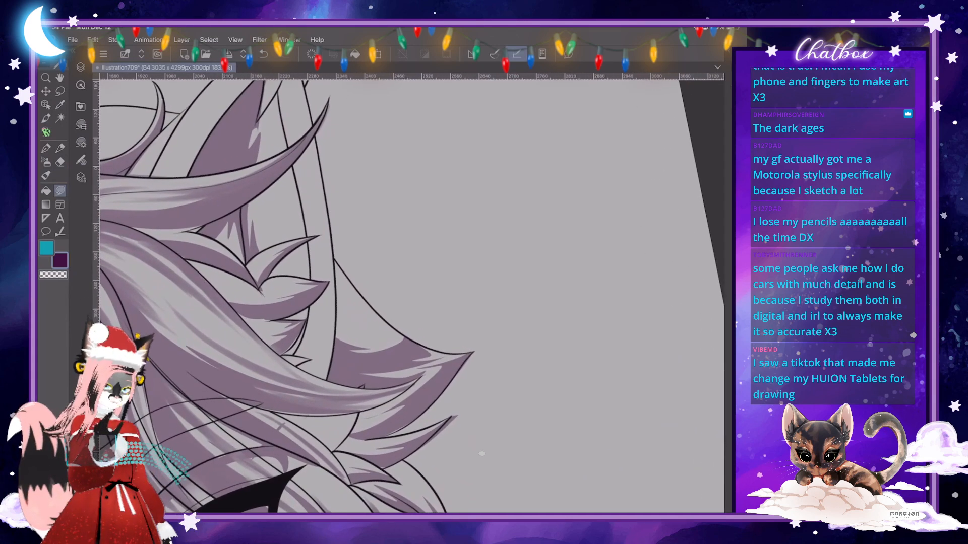
scroll(412, 297, "up", 4)
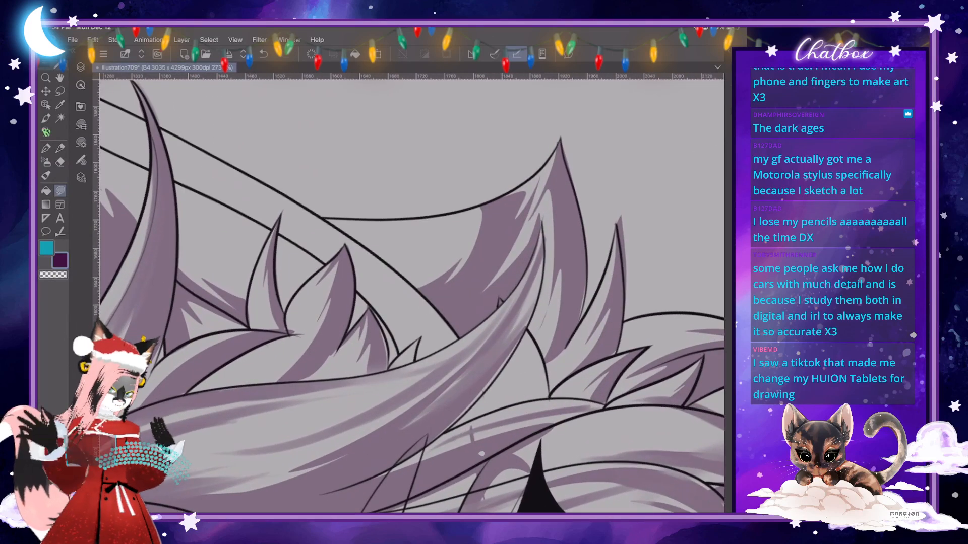
mouse_move(267, 275)
left_mouse_down()
mouse_move(262, 315)
mouse_move(275, 333)
mouse_move(276, 272)
left_mouse_up()
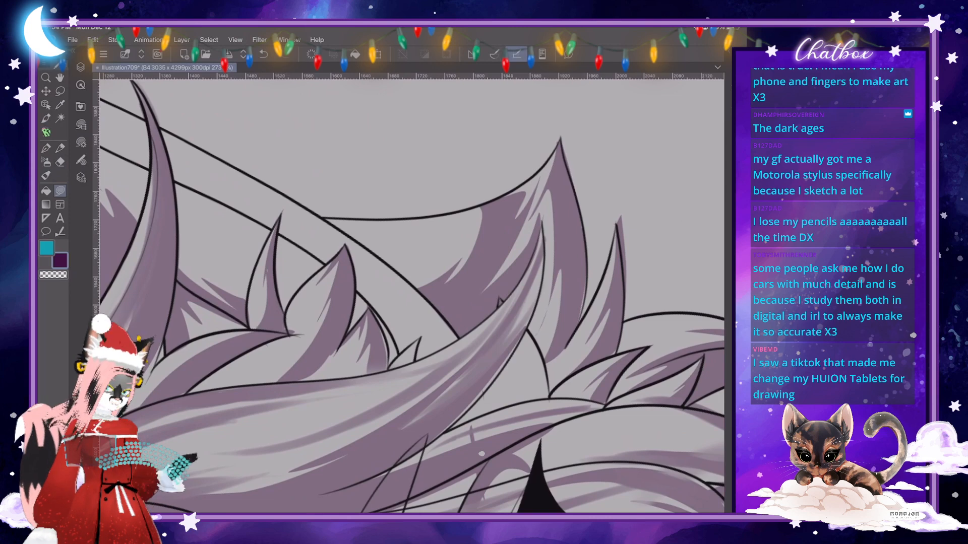
scroll(412, 296, "down", 2)
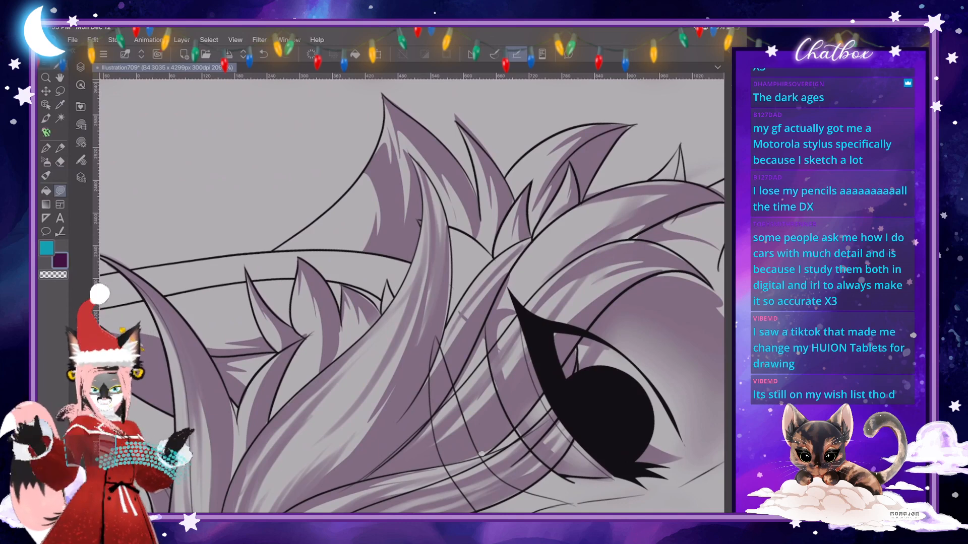
mouse_move(316, 313)
left_mouse_down()
mouse_move(300, 389)
mouse_move(317, 376)
mouse_move(335, 301)
mouse_move(323, 308)
left_mouse_up()
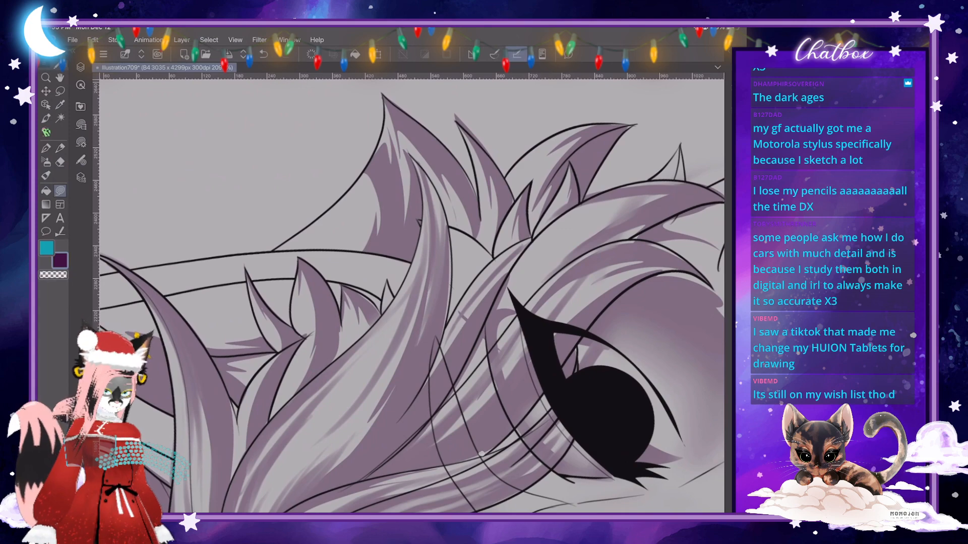
scroll(481, 454, "down", 5)
scroll(481, 454, "up", 2)
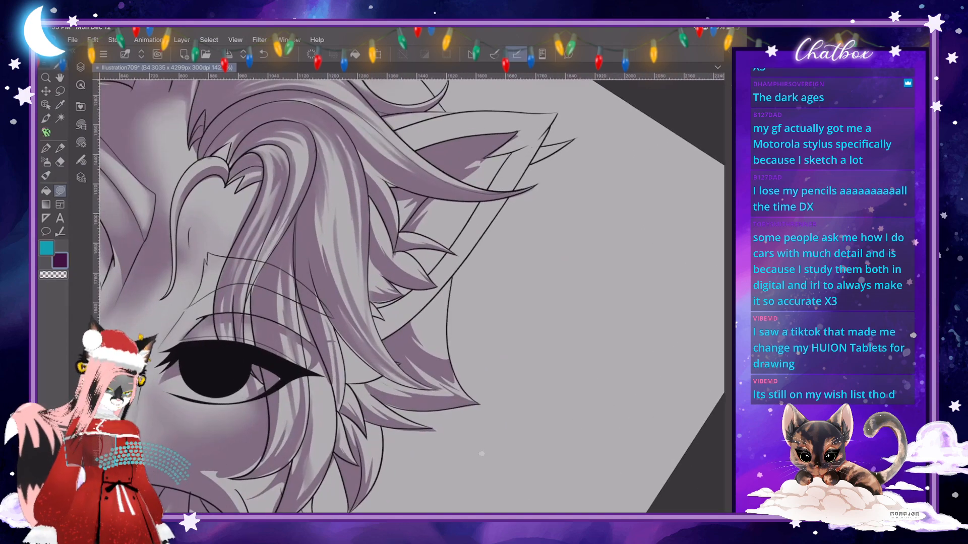
- Refine the crisp shadow edges on the large pointed fur tuft beneath the right ear with small freehand shapes
left_click_drag(596, 282, 538, 307)
key("ctrl+z")
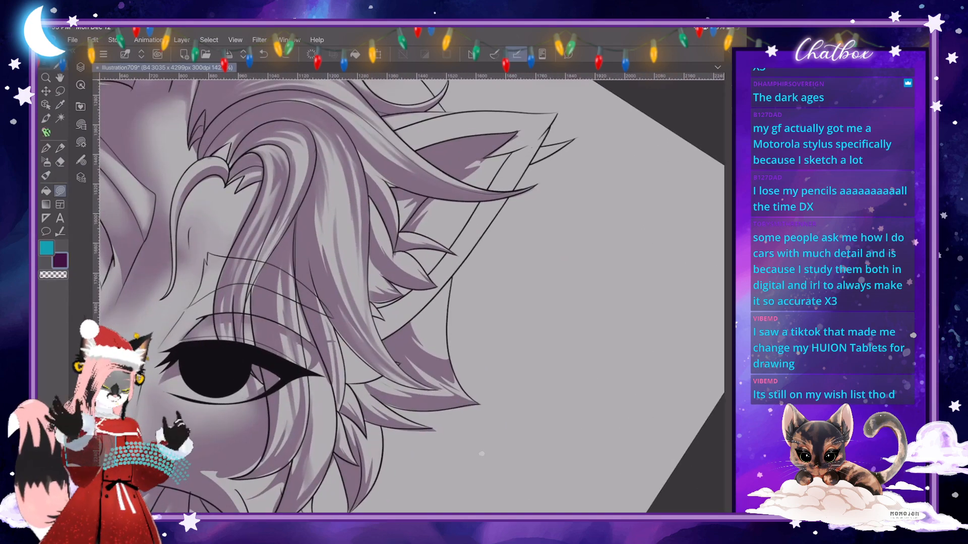
scroll(481, 453, "up", 4)
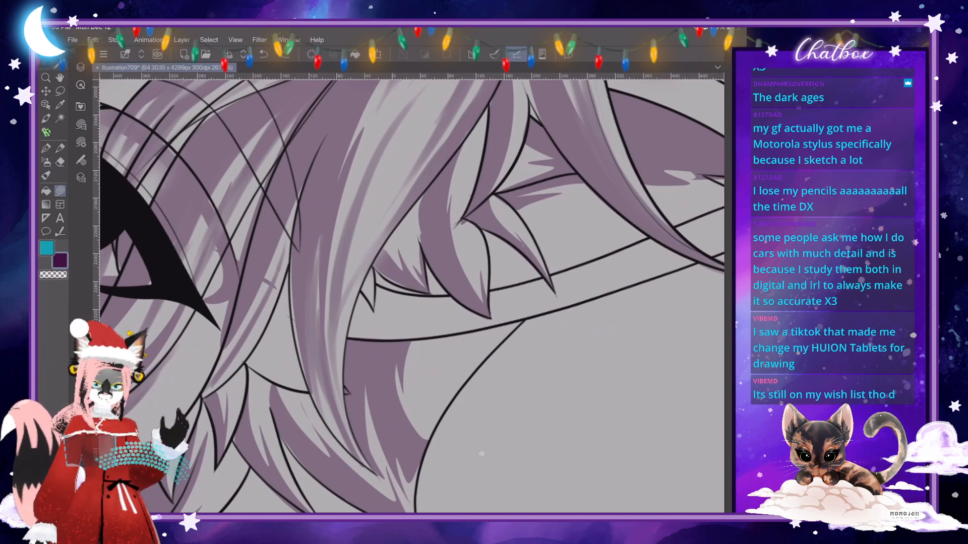
scroll(411, 296, "down", 1)
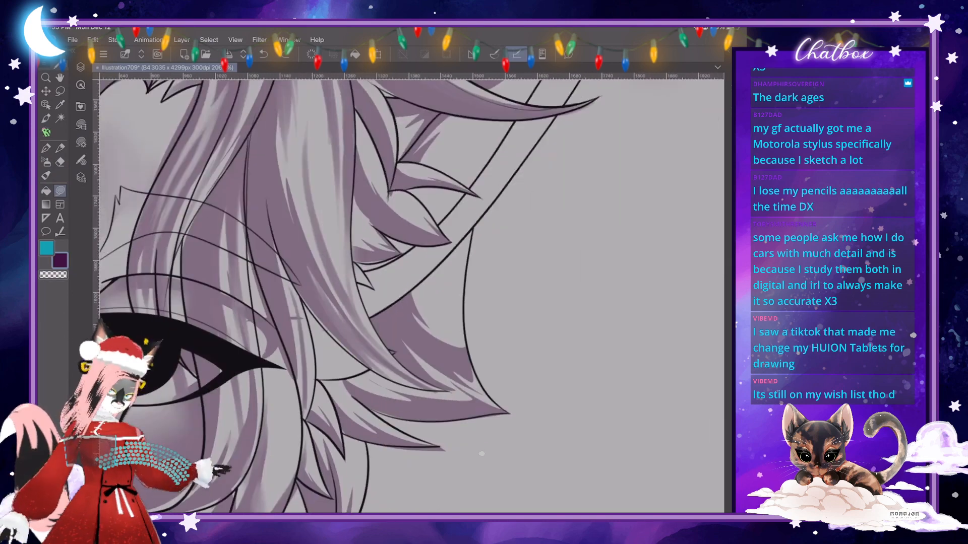
scroll(412, 297, "up", 3)
key("c")
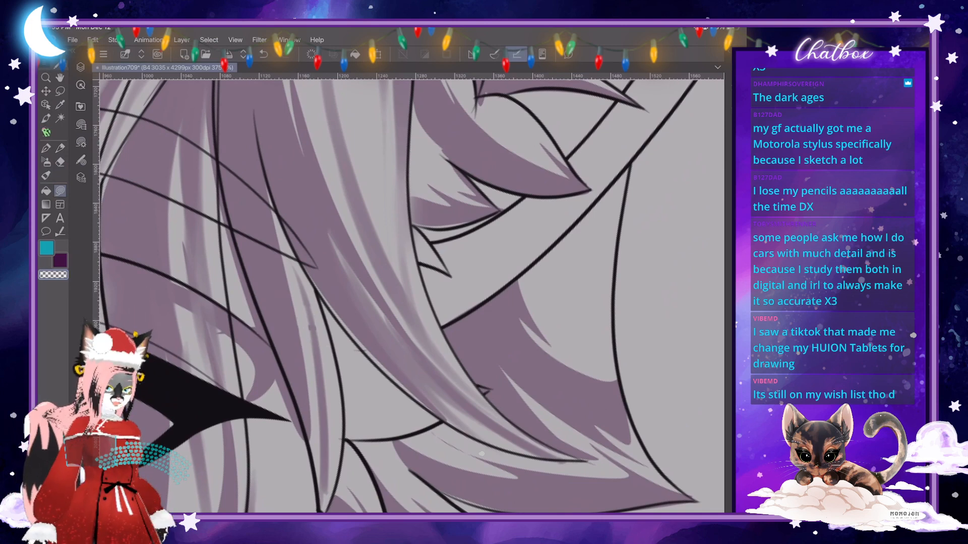
scroll(411, 296, "down", 5)
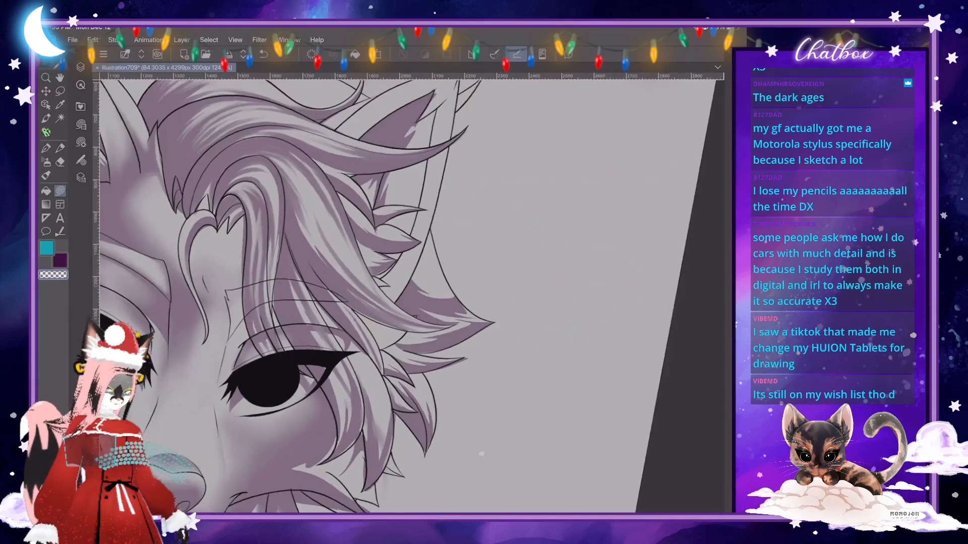
scroll(481, 454, "up", 6)
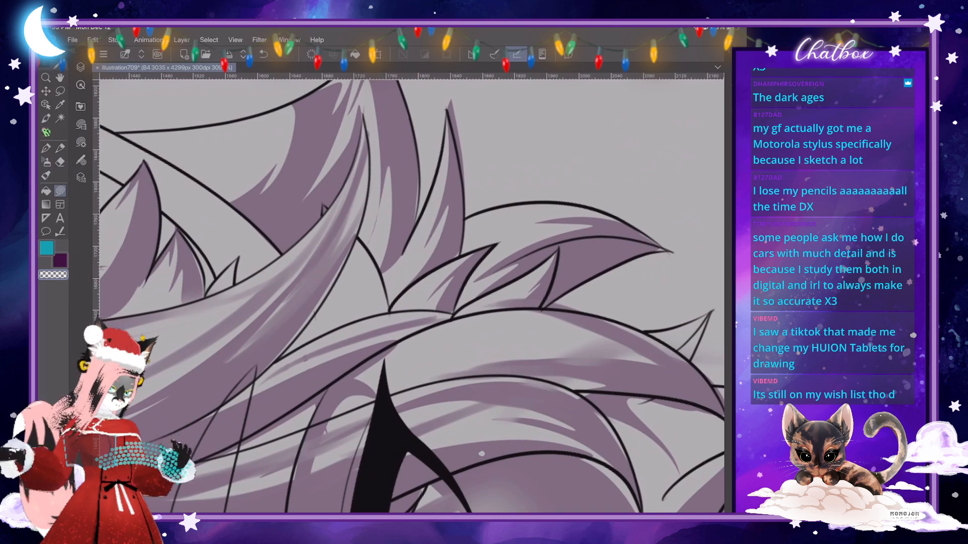
scroll(482, 454, "down", 2)
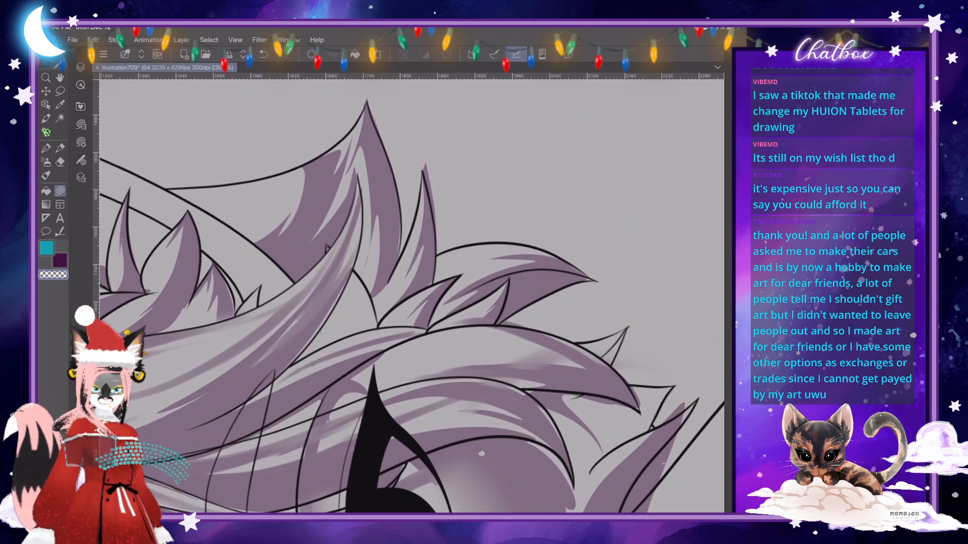
scroll(412, 296, "down", 4)
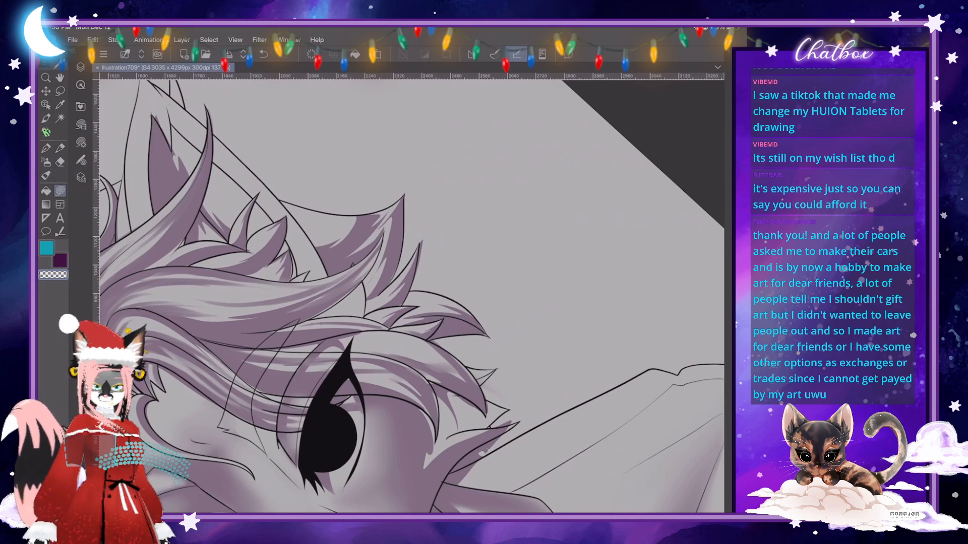
- Refine the shading on the back hair lock beside the right ear with a short freehand shape
scroll(411, 297, "down", 4)
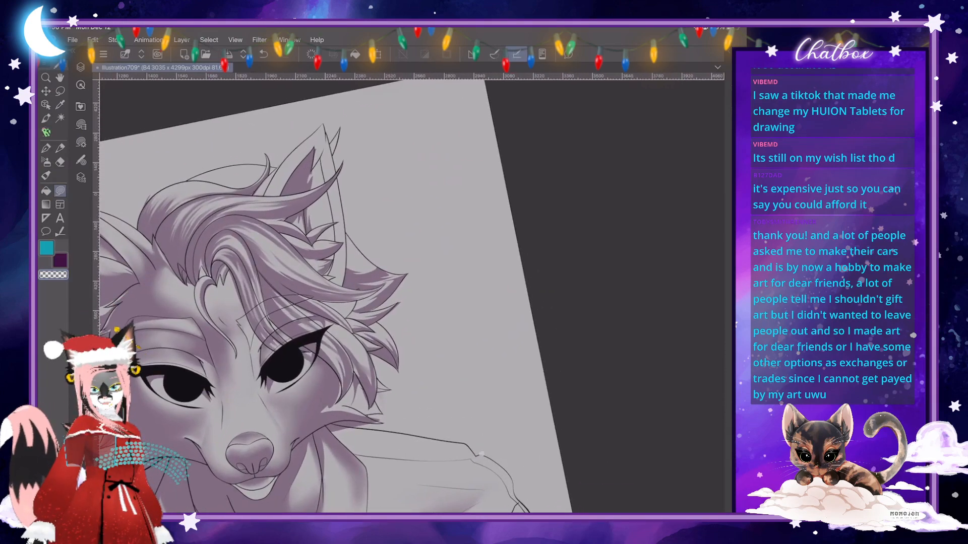
scroll(411, 296, "up", 5)
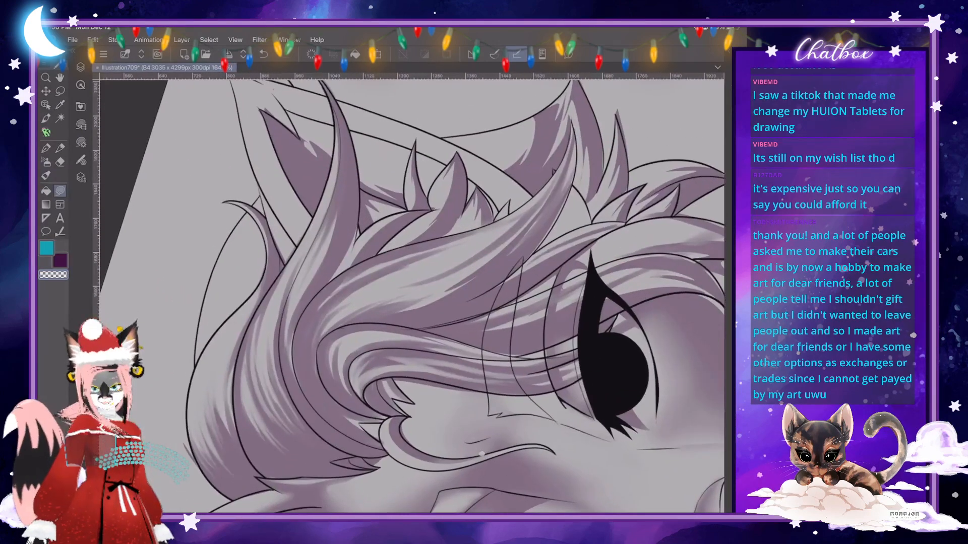
scroll(411, 296, "down", 2)
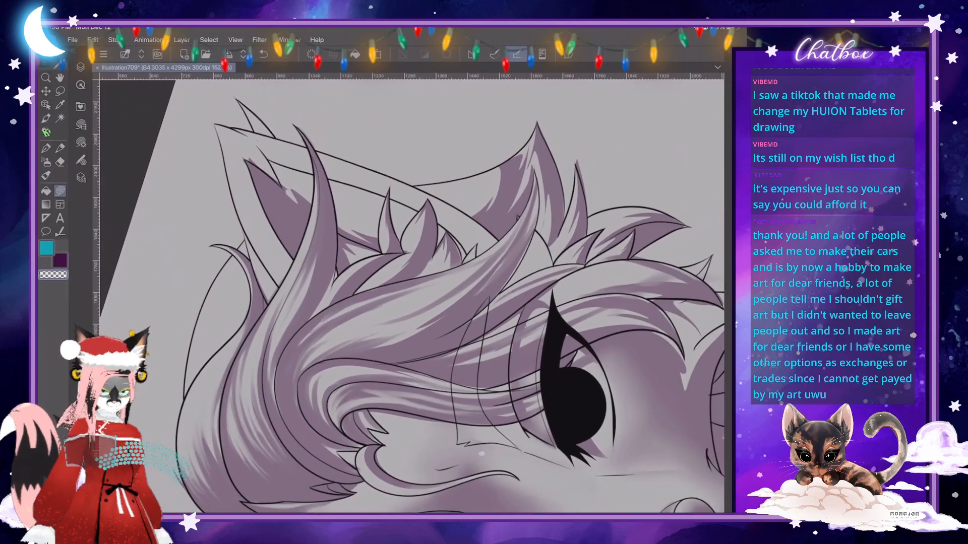
left_click_drag(428, 200, 473, 291)
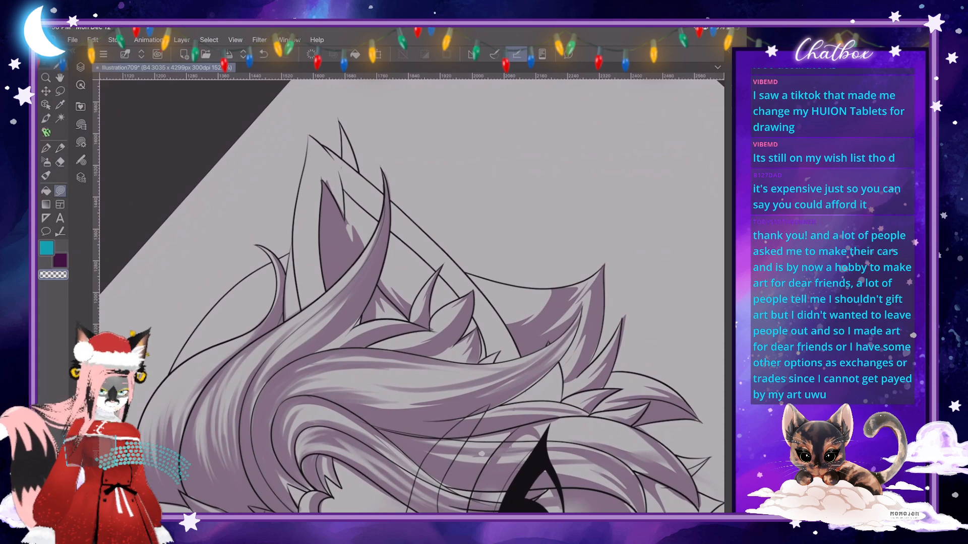
key("x")
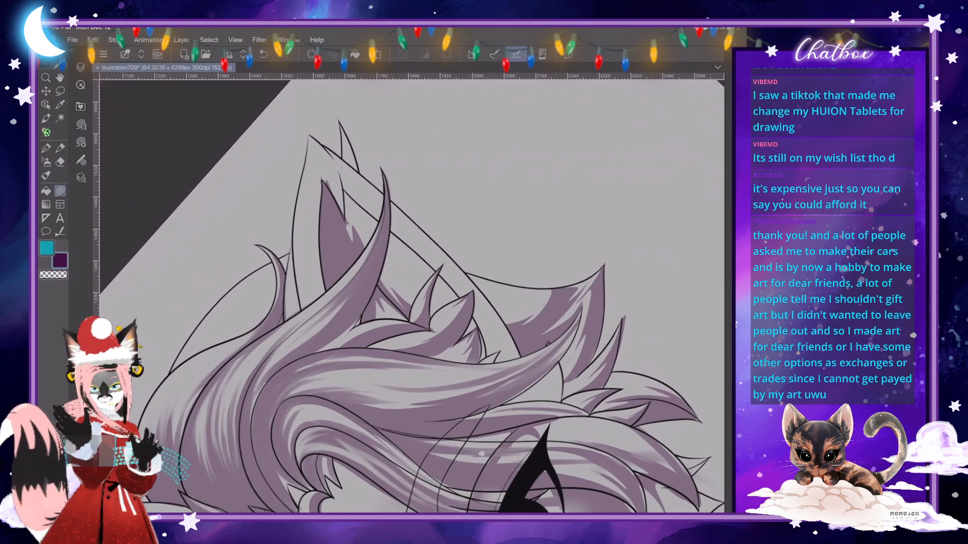
scroll(412, 296, "down", 3)
scroll(411, 296, "up", 4)
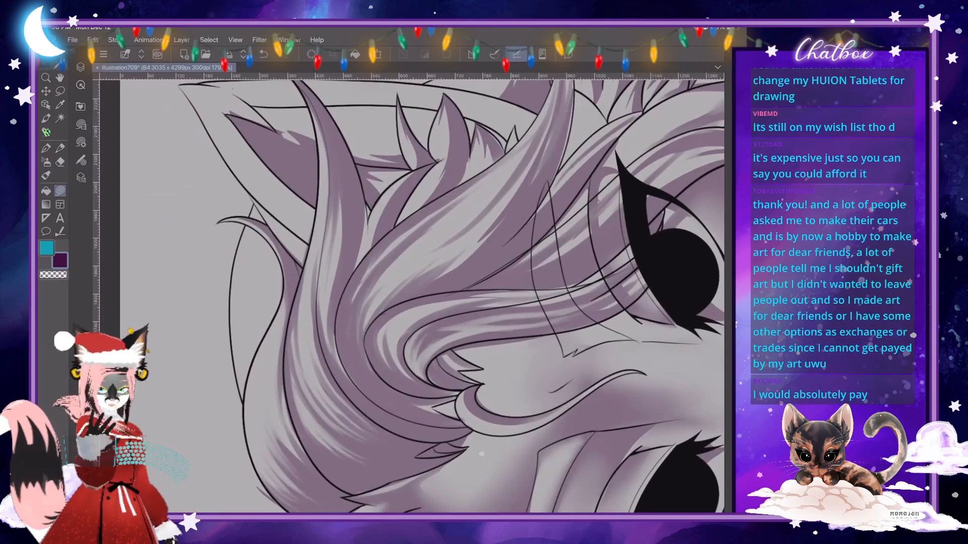
scroll(411, 296, "up", 1)
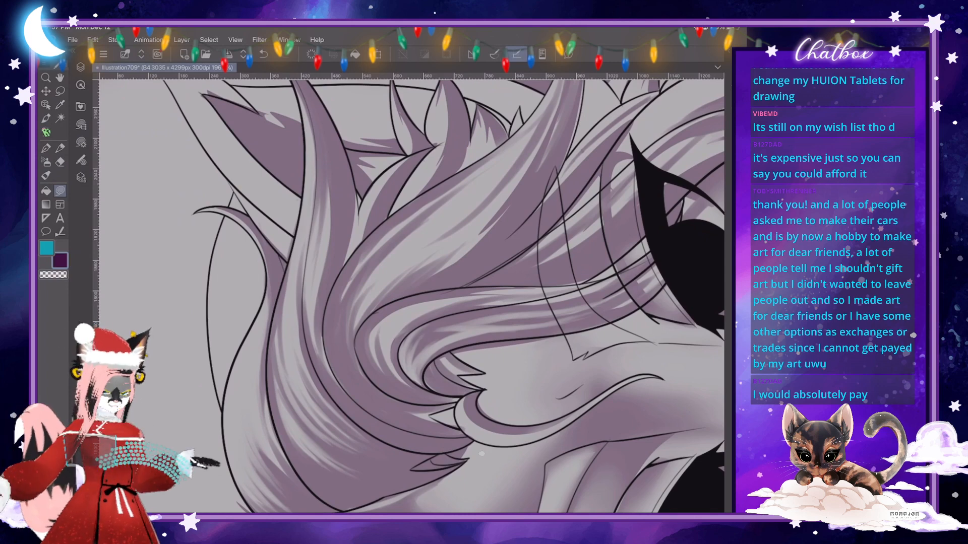
mouse_move(233, 262)
left_mouse_down()
mouse_move(236, 324)
mouse_move(217, 383)
mouse_move(224, 409)
mouse_move(266, 298)
mouse_move(268, 254)
mouse_move(256, 233)
left_mouse_up()
scroll(411, 296, "down", 6)
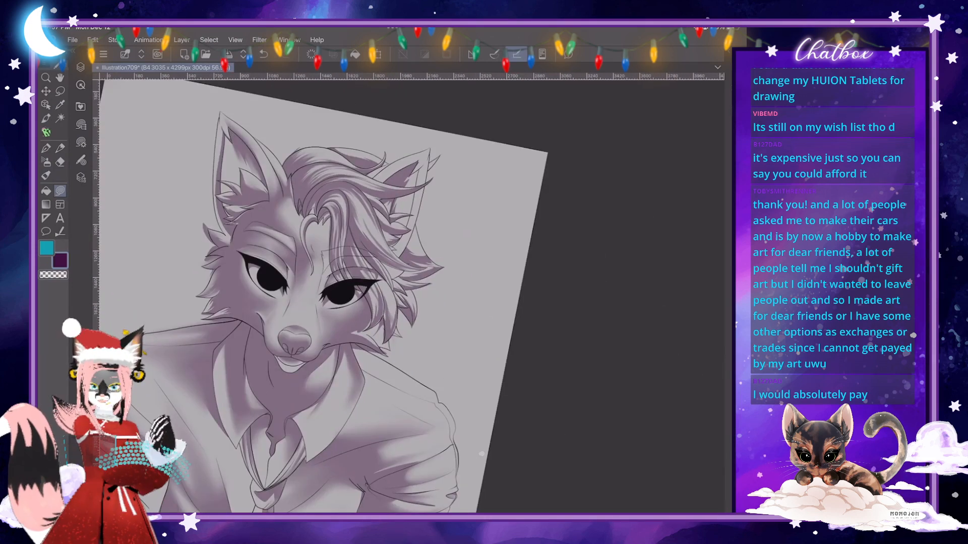
- Cut thin light slivers into the crisp shadows on the left cheek's outer fur tufts with freehand shapes
scroll(322, 297, "down", 3)
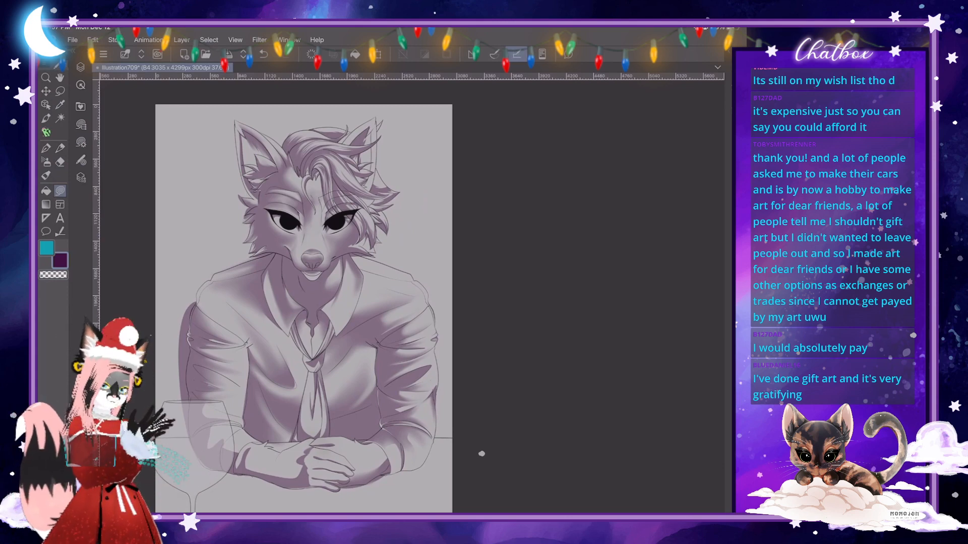
scroll(481, 454, "up", 3)
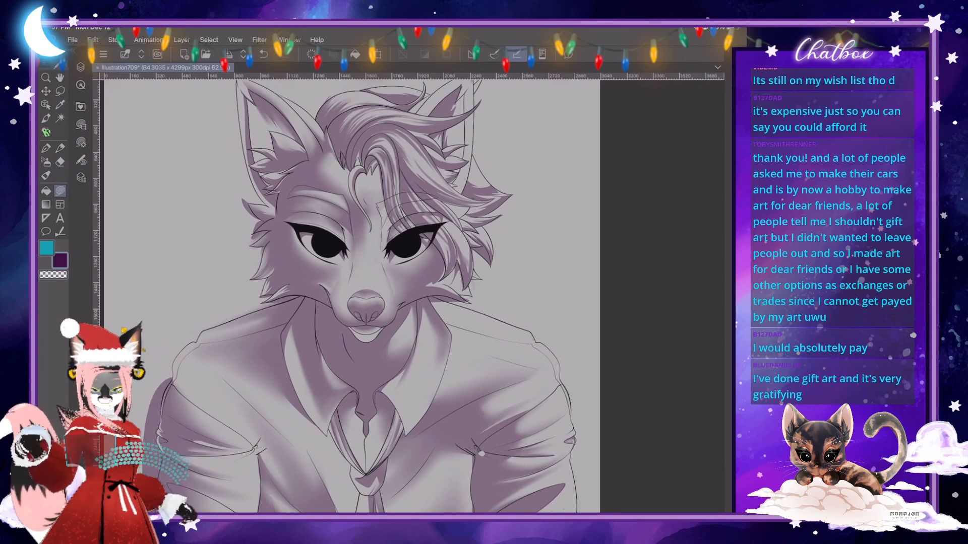
scroll(411, 296, "down", 3)
scroll(411, 296, "up", 3)
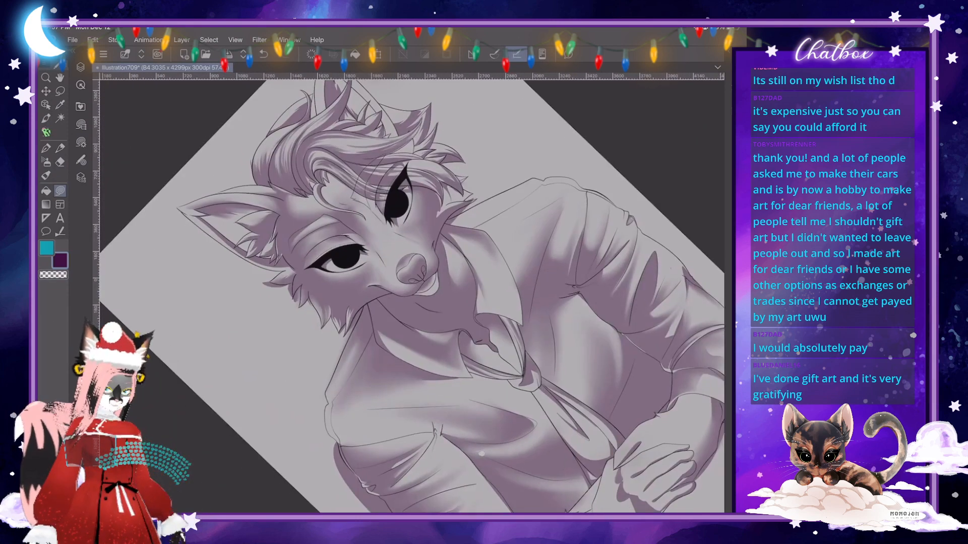
scroll(321, 278, "up", 5)
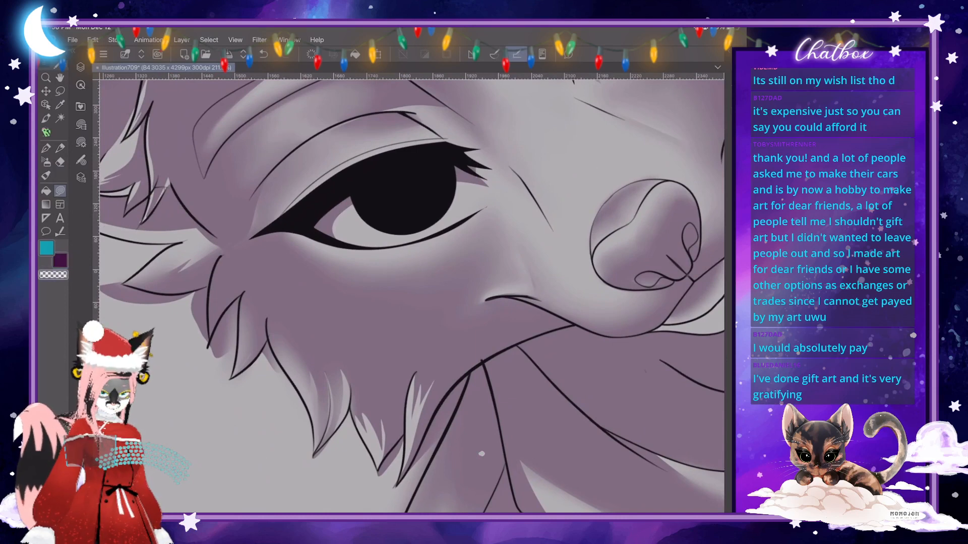
mouse_move(216, 286)
left_mouse_down()
mouse_move(214, 334)
mouse_move(209, 305)
mouse_move(221, 256)
left_mouse_up()
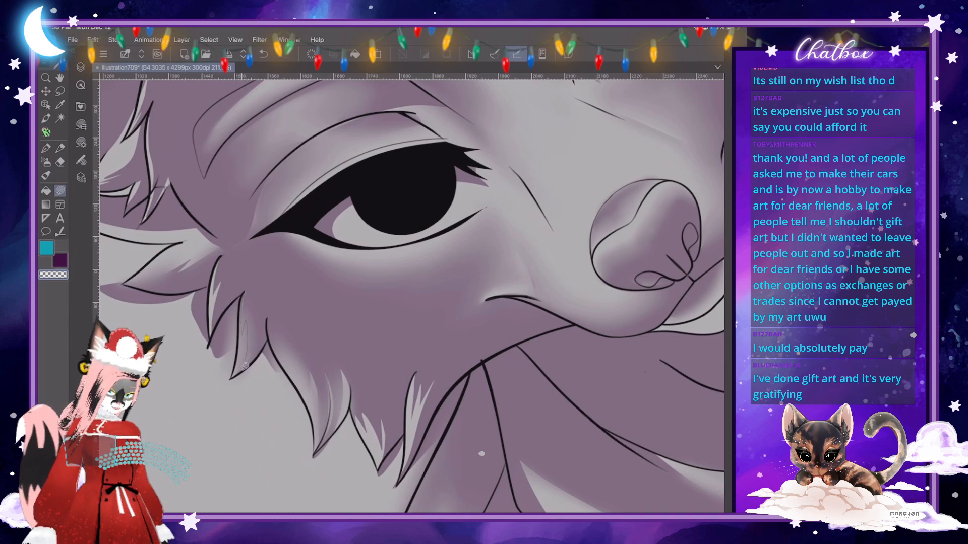
mouse_move(253, 355)
left_mouse_down()
mouse_move(231, 377)
mouse_move(243, 295)
left_mouse_up()
scroll(412, 296, "down", 8)
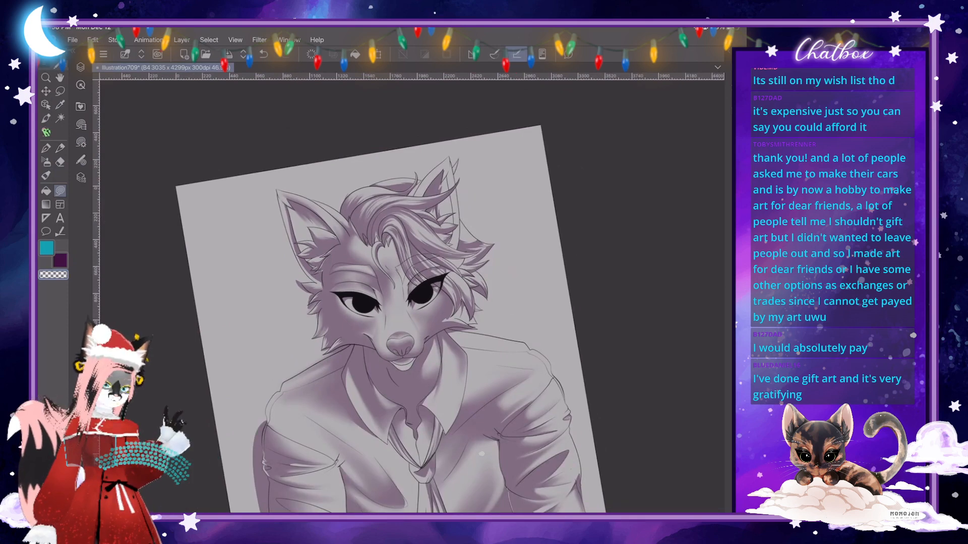
- Cut a thin light sliver into the fold shadow on the upper sleeve above the wine glass with a freehand shape
left_click_drag(400, 345, 364, 300)
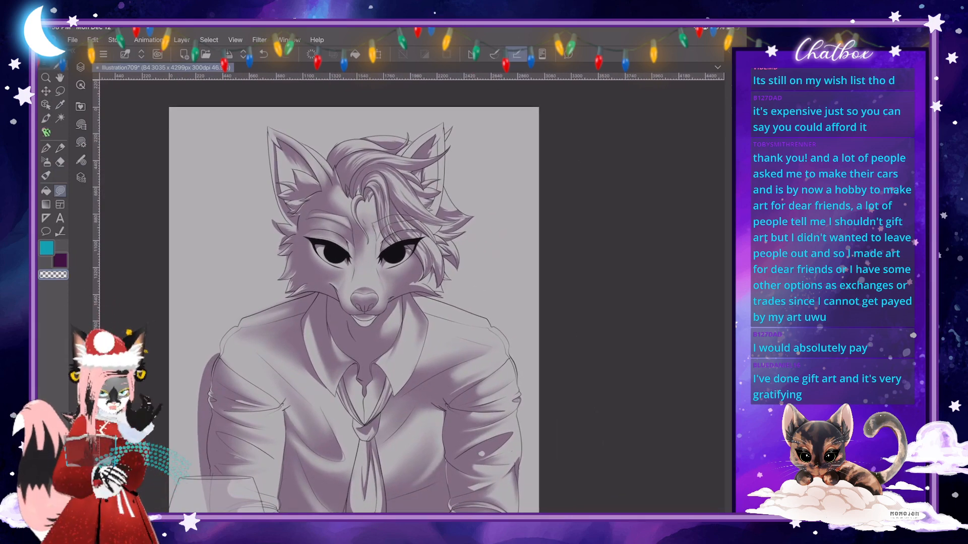
scroll(354, 310, "down", 3)
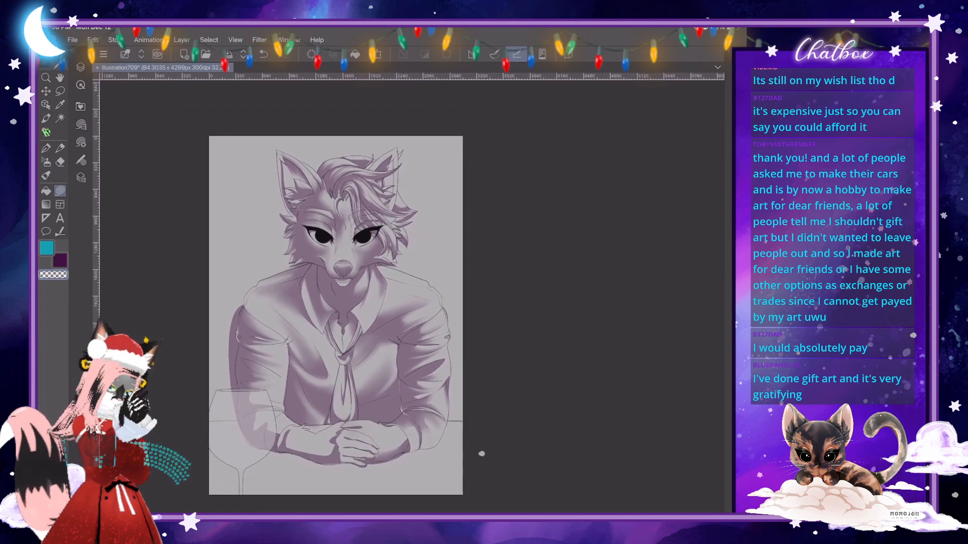
scroll(412, 296, "up", 2)
scroll(481, 454, "up", 5)
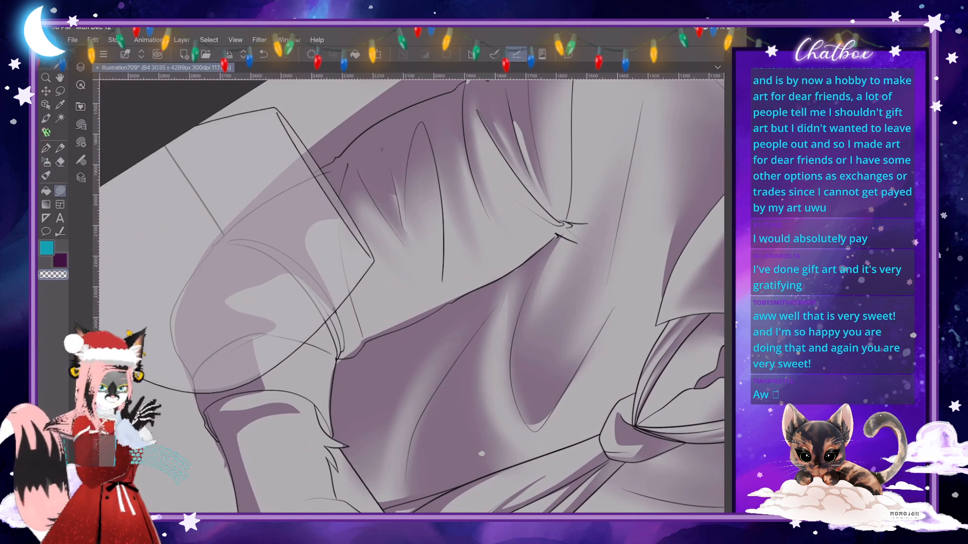
left_click(45, 175)
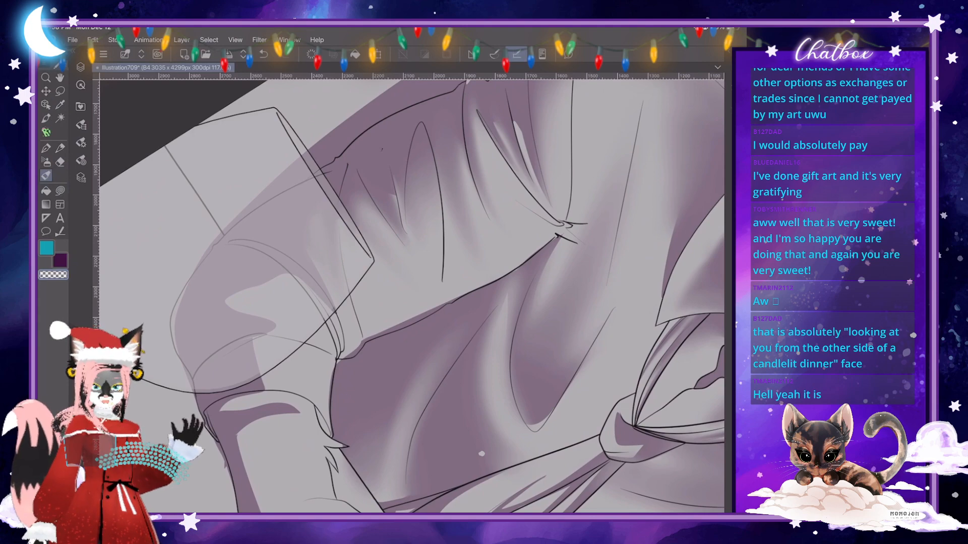
scroll(411, 296, "down", 5)
scroll(412, 296, "up", 5)
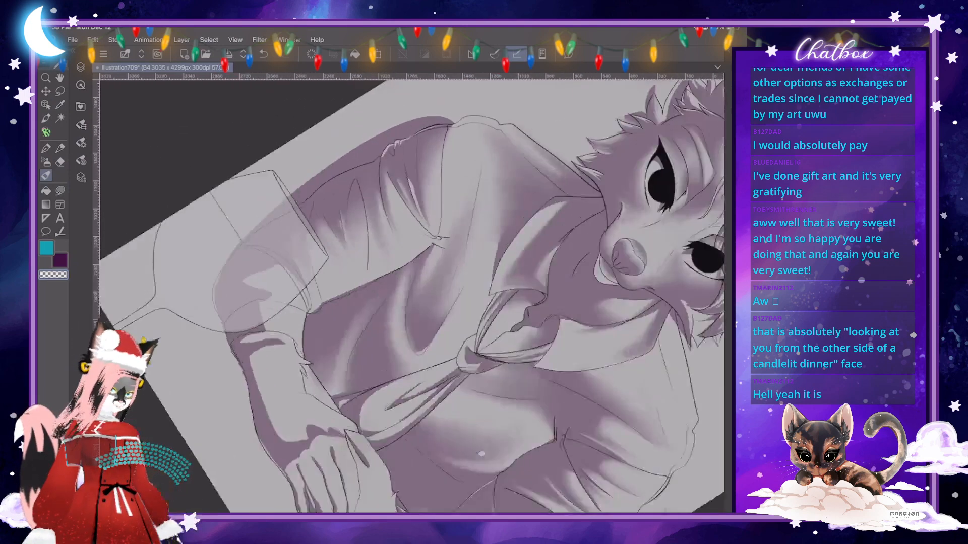
scroll(411, 296, "up", 1)
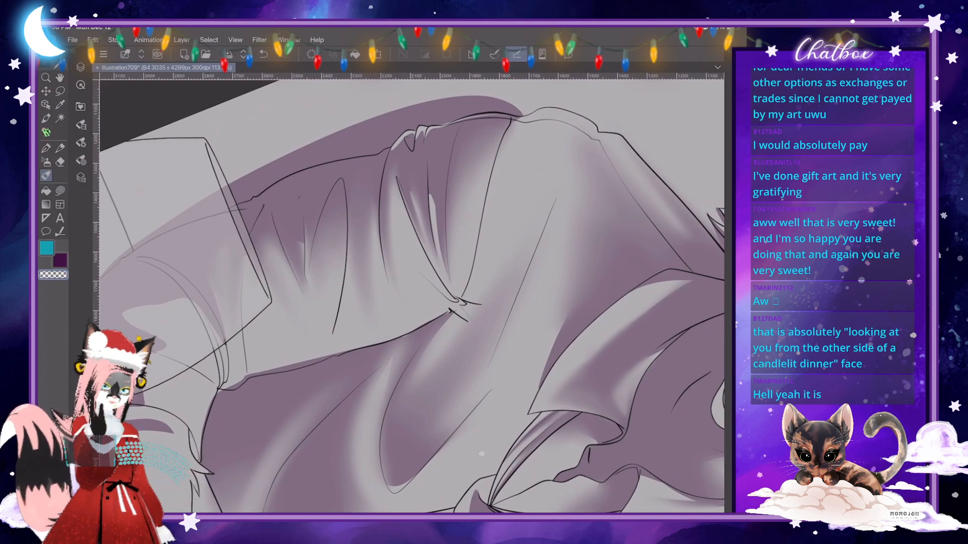
scroll(412, 296, "up", 2)
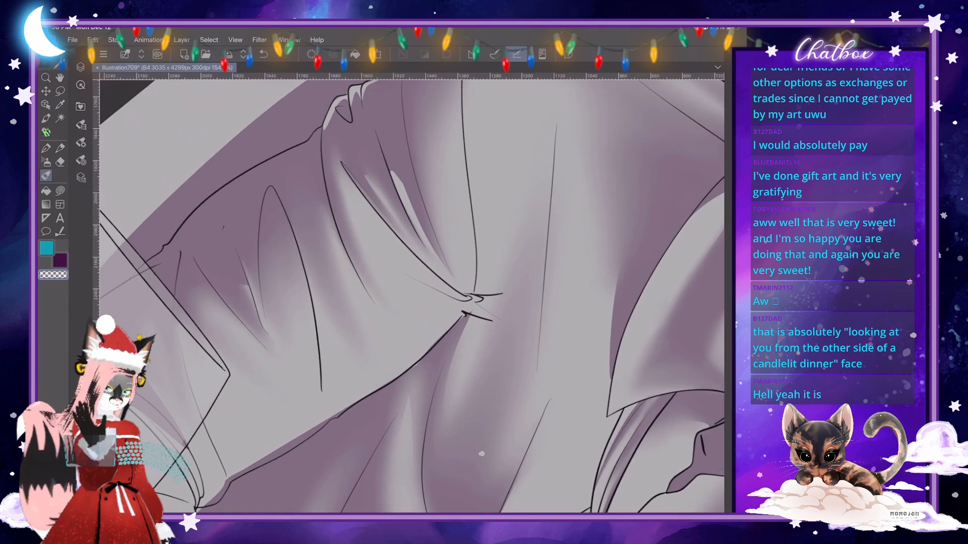
left_click(60, 191)
scroll(279, 258, "up", 4)
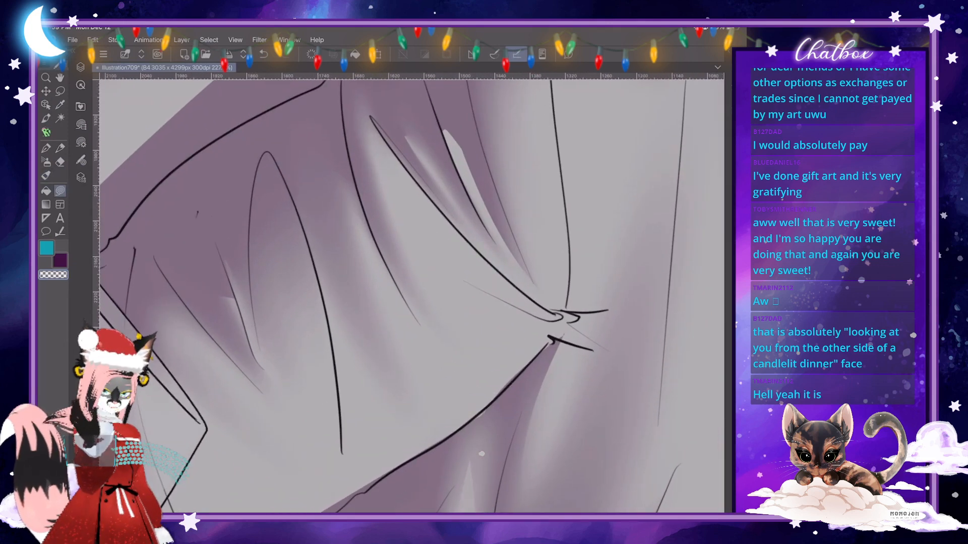
mouse_move(227, 276)
left_mouse_down()
mouse_move(216, 231)
mouse_move(250, 313)
left_mouse_up()
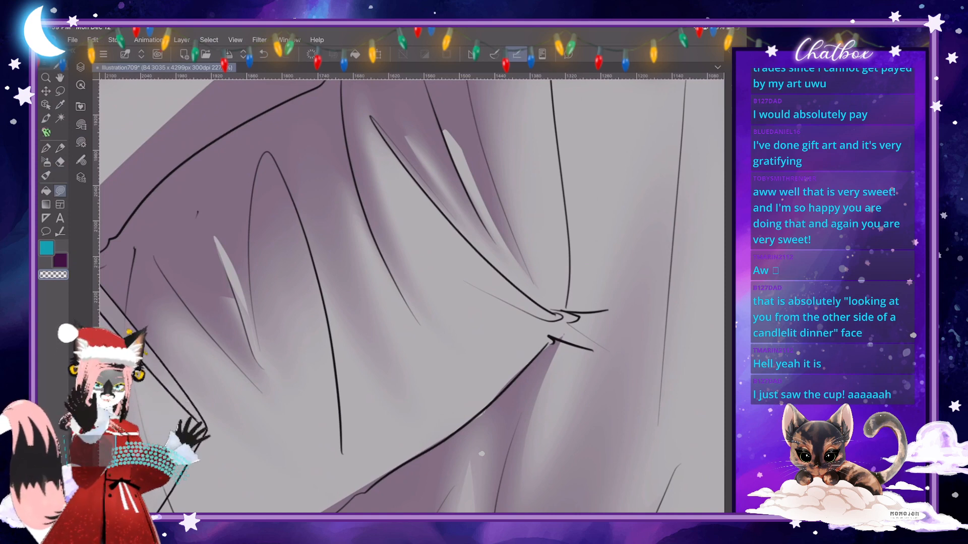
scroll(412, 296, "down", 7)
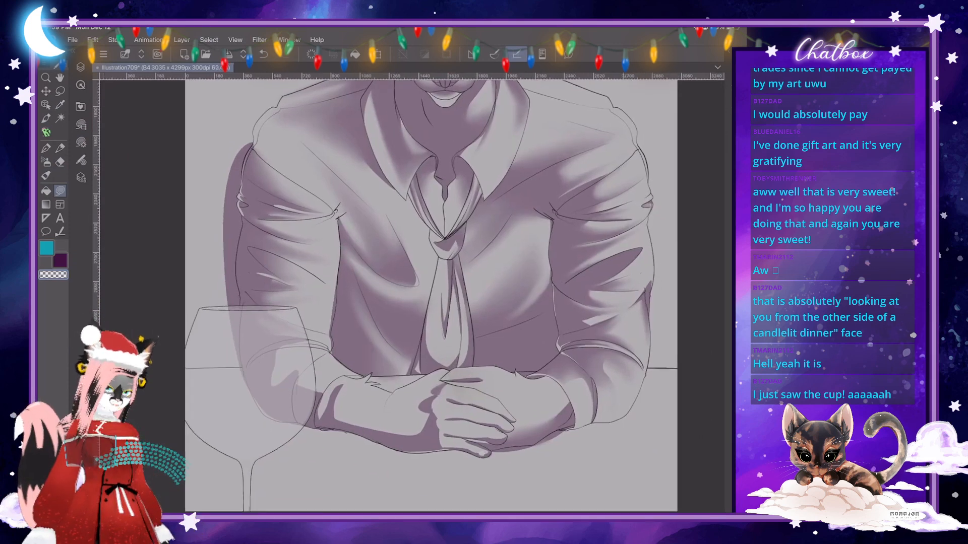
scroll(412, 297, "down", 3)
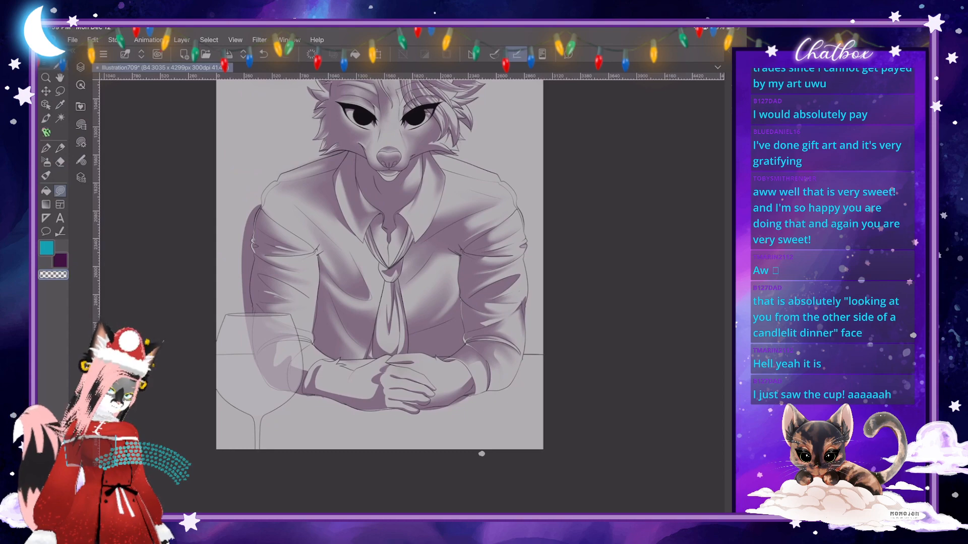
scroll(413, 296, "up", 5)
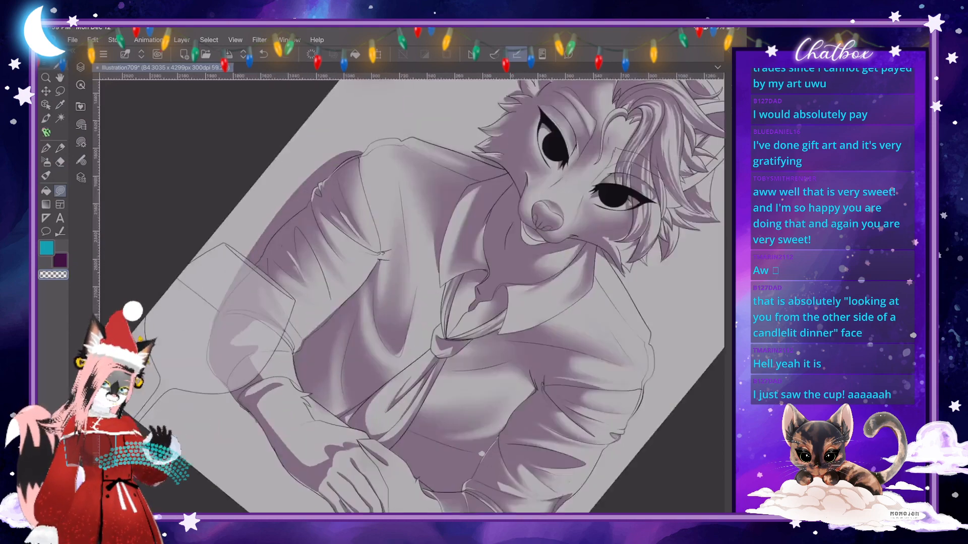
scroll(412, 297, "down", 6)
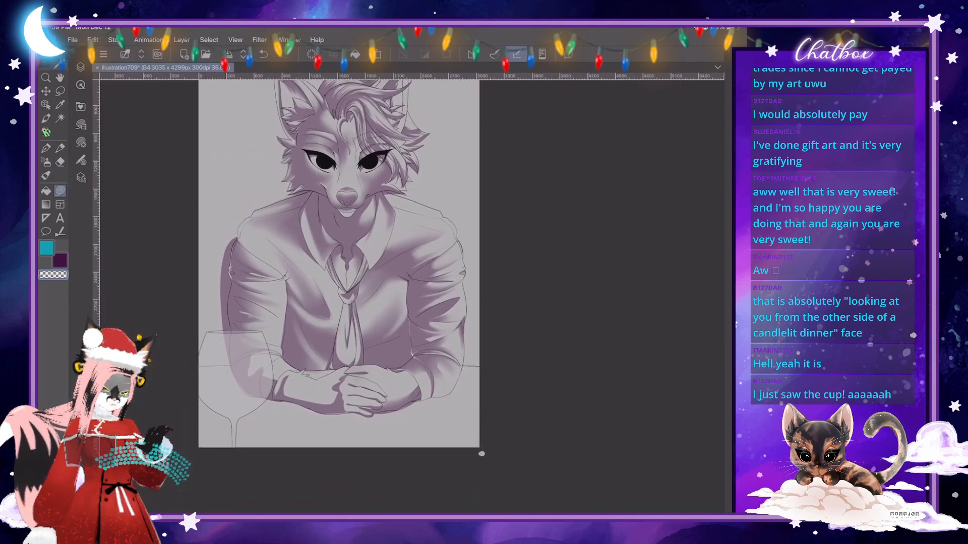
left_click_drag(340, 262, 327, 296)
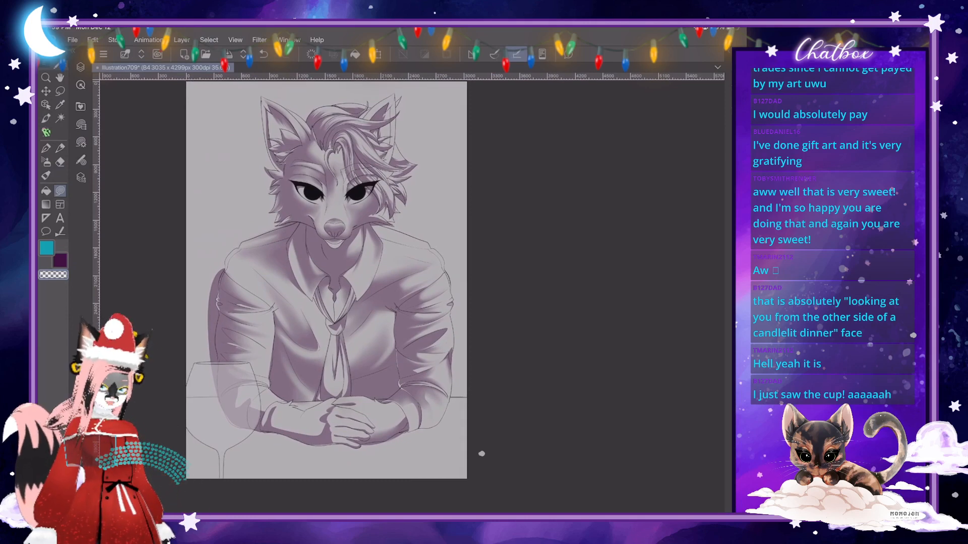
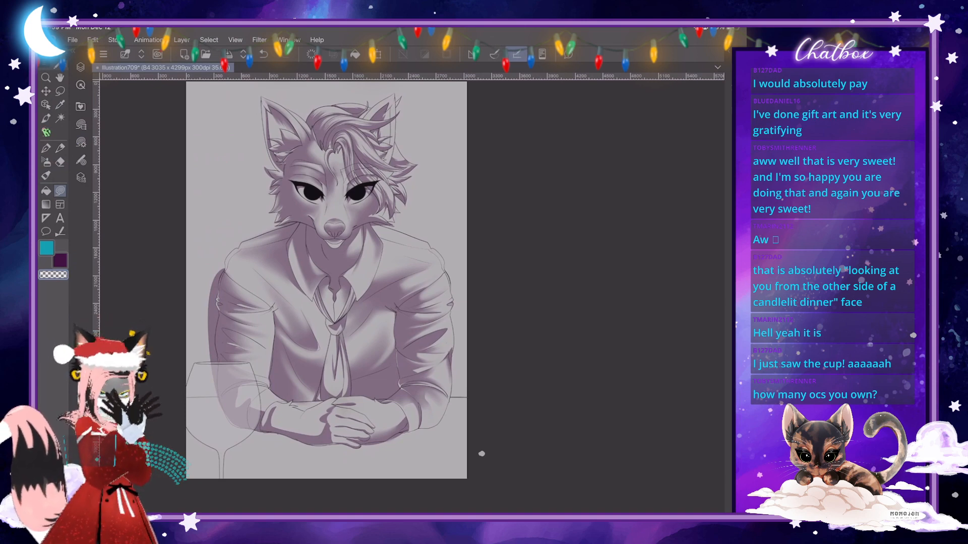
- Cut a thin light sliver beside the long fold line on the upper sleeve above the wine glass with a freehand shape
scroll(412, 296, "up", 8)
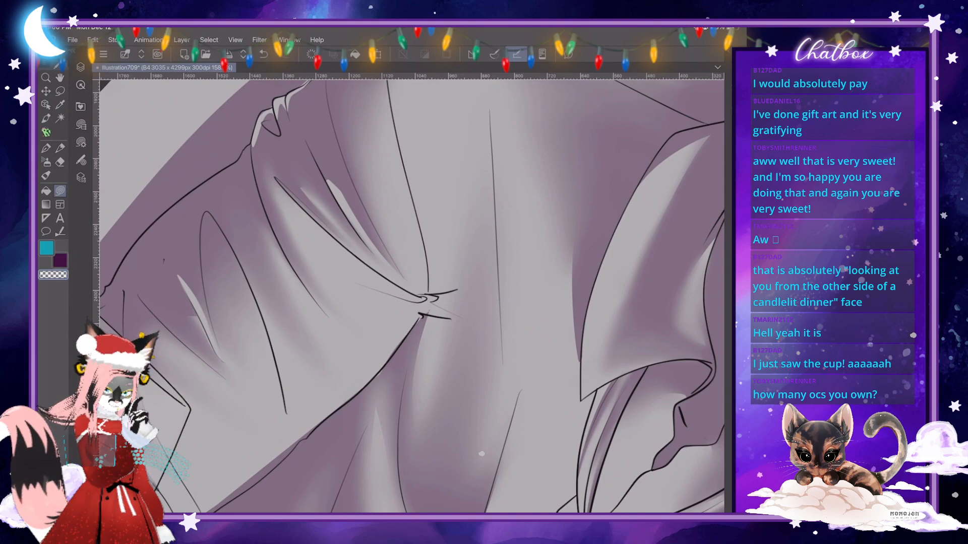
scroll(413, 297, "down", 8)
scroll(413, 297, "up", 8)
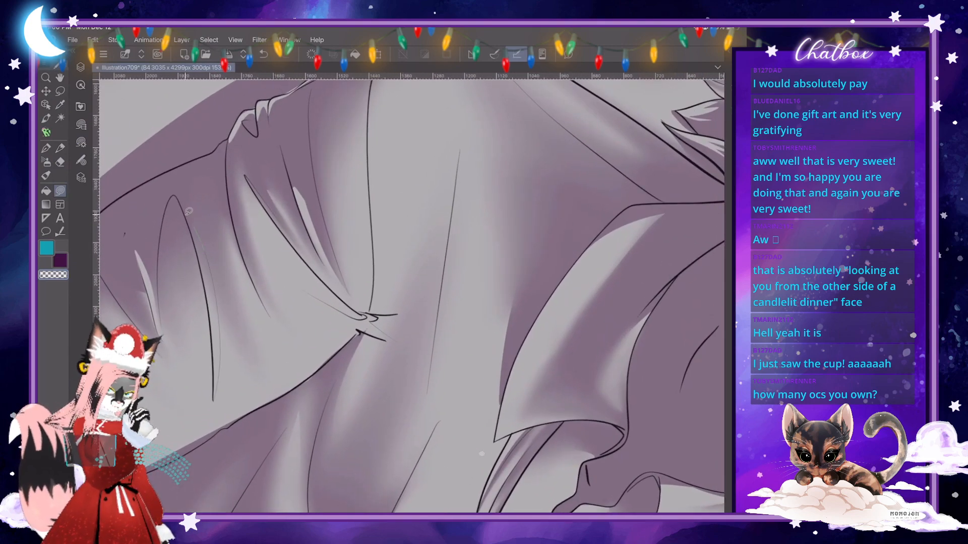
left_click_drag(189, 212, 215, 361)
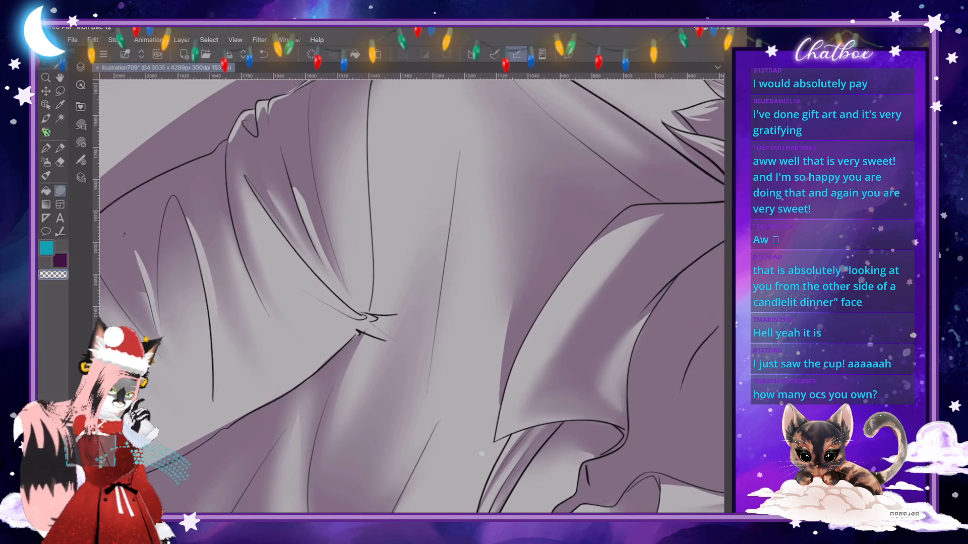
scroll(412, 296, "down", 8)
scroll(482, 454, "up", 8)
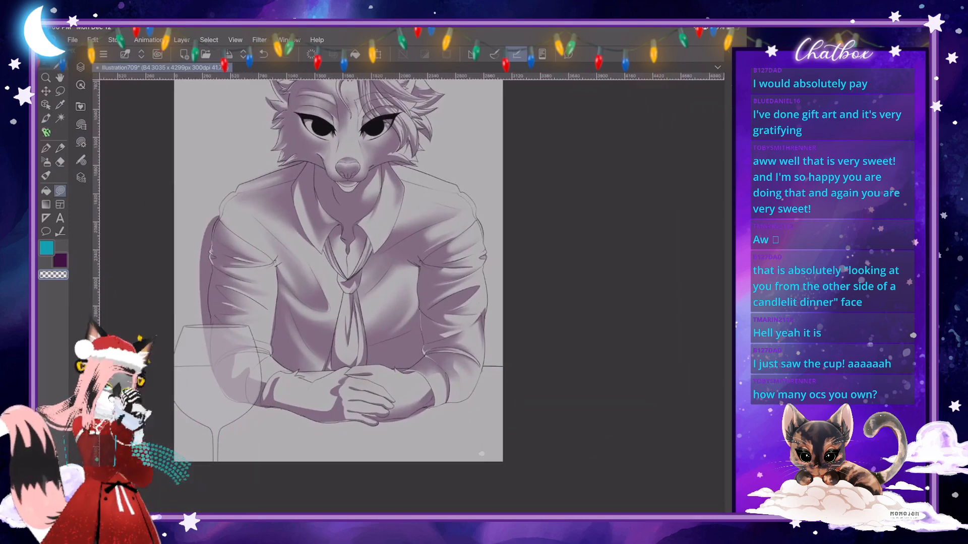
- Blend the crisp edges of the light patches in the forearm sleeve shadow behind the wine glass
scroll(481, 454, "down", 2)
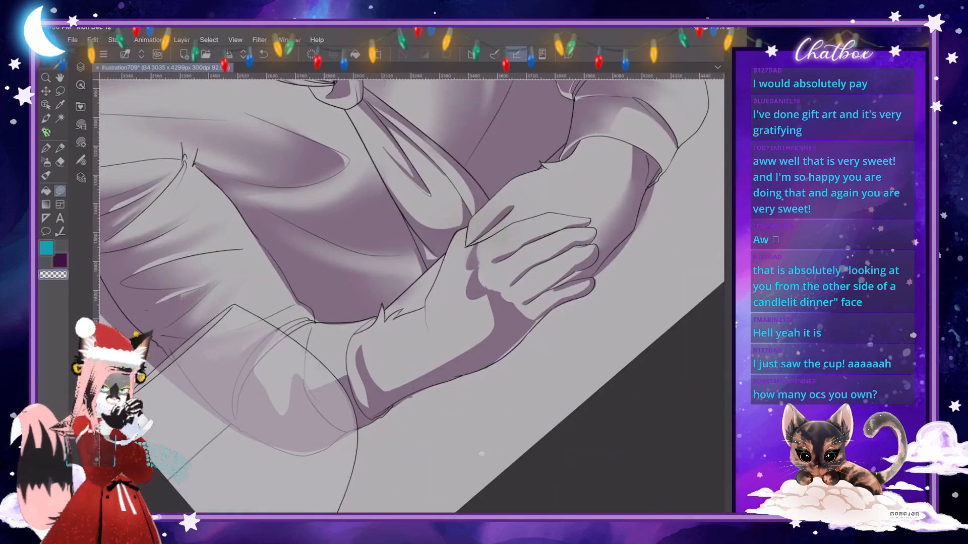
scroll(482, 454, "up", 5)
key("j")
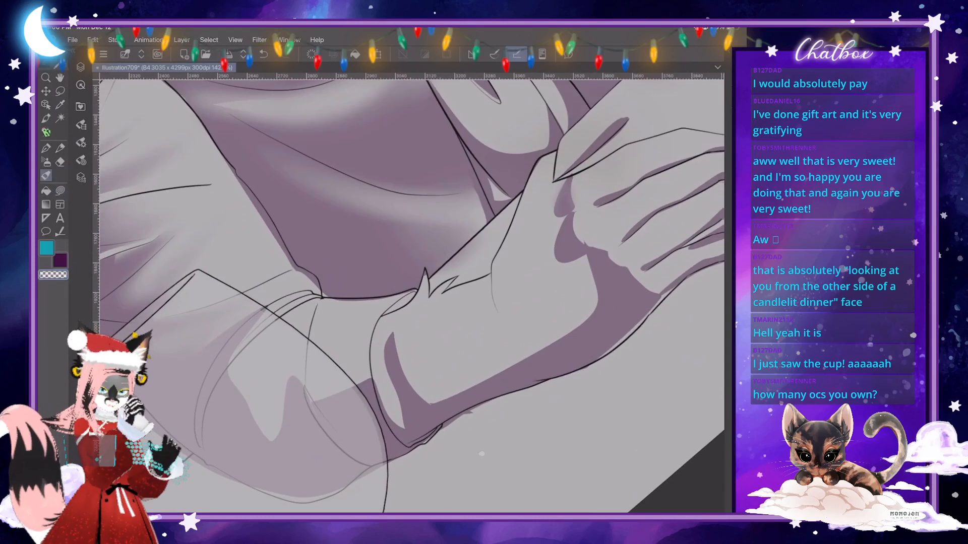
mouse_move(235, 385)
left_mouse_down()
mouse_move(249, 416)
mouse_move(275, 437)
left_mouse_up()
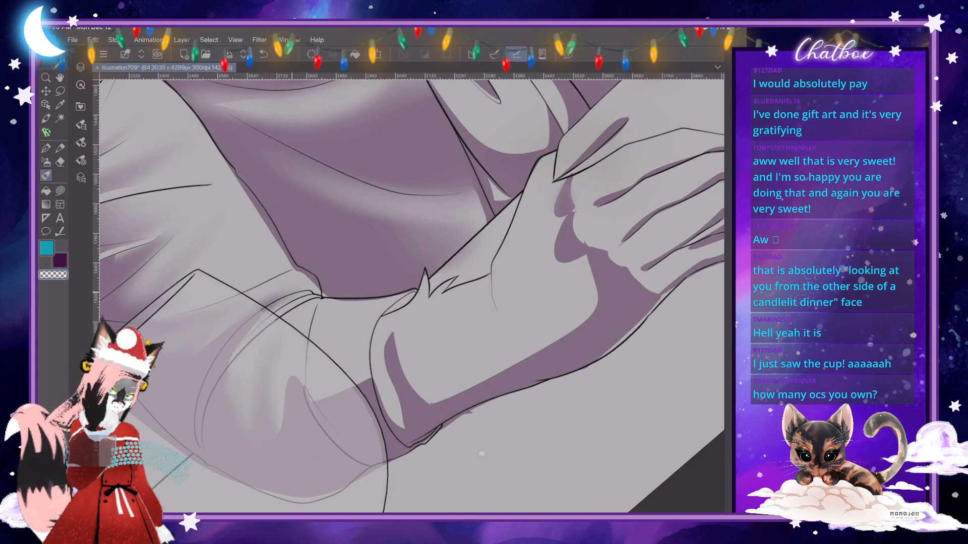
left_click_drag(553, 182, 556, 398)
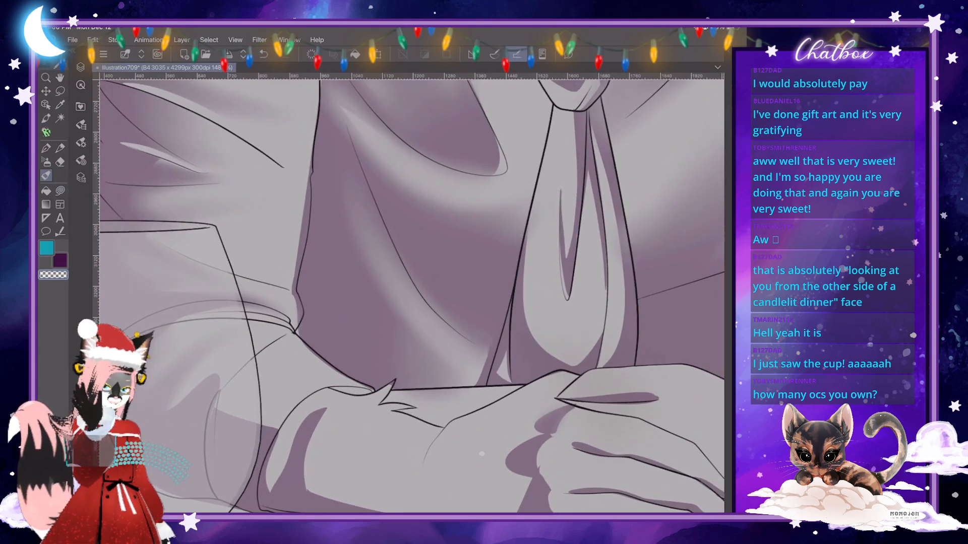
- Touch up the narrow shadow along the sleeve's inner edge above the elbow with a small freehand shape
left_click(60, 191)
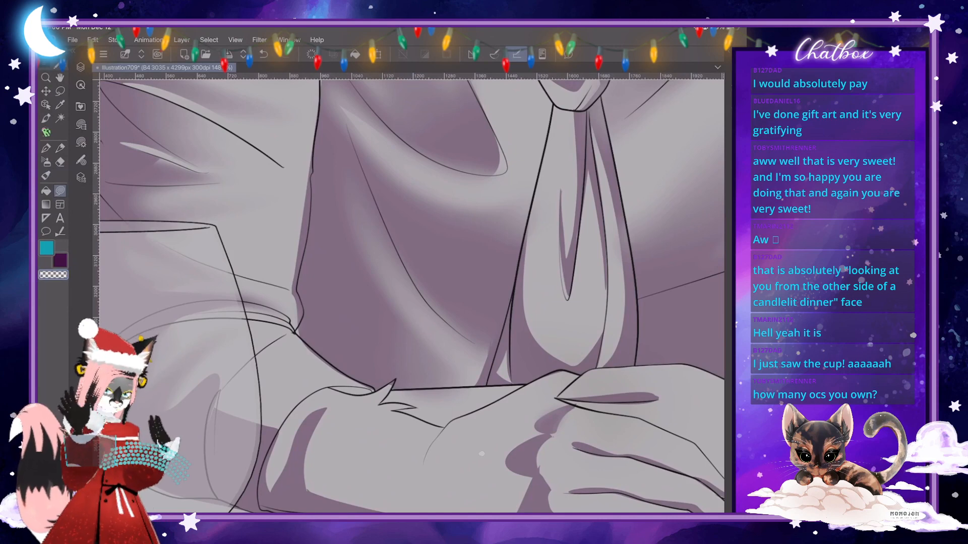
mouse_move(313, 146)
left_mouse_down()
mouse_move(299, 288)
mouse_move(289, 285)
mouse_move(290, 234)
mouse_move(313, 143)
left_mouse_up()
scroll(328, 269, "down", 3)
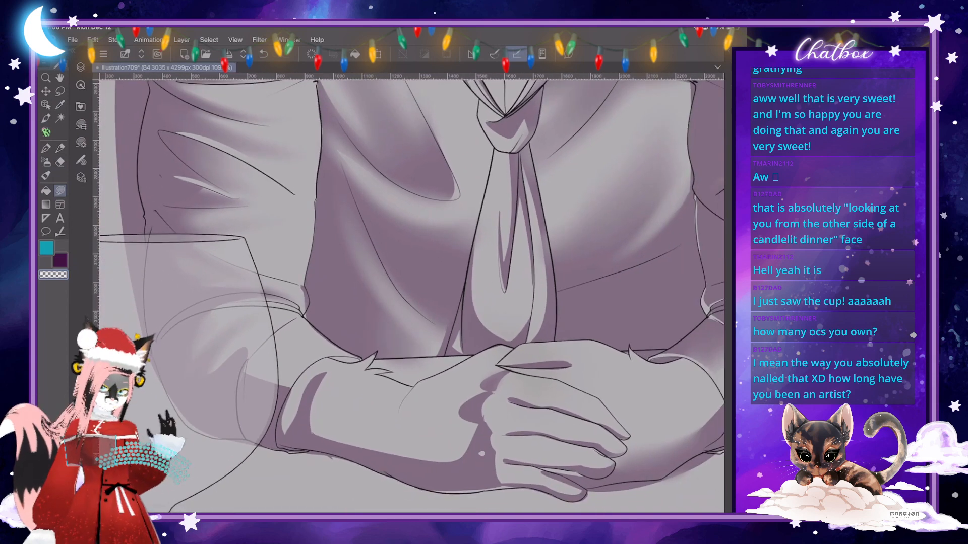
scroll(409, 292, "down", 2)
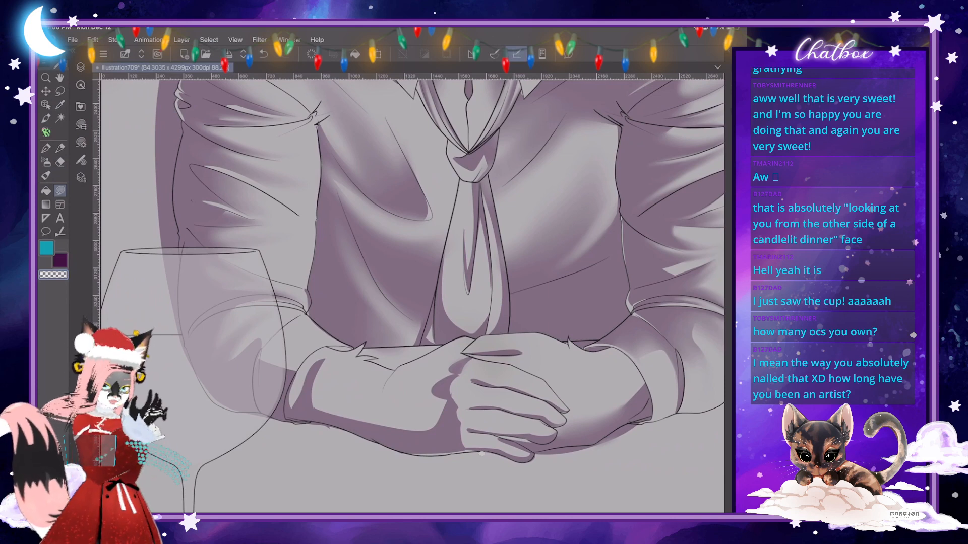
scroll(481, 454, "down", 5)
scroll(481, 454, "up", 2)
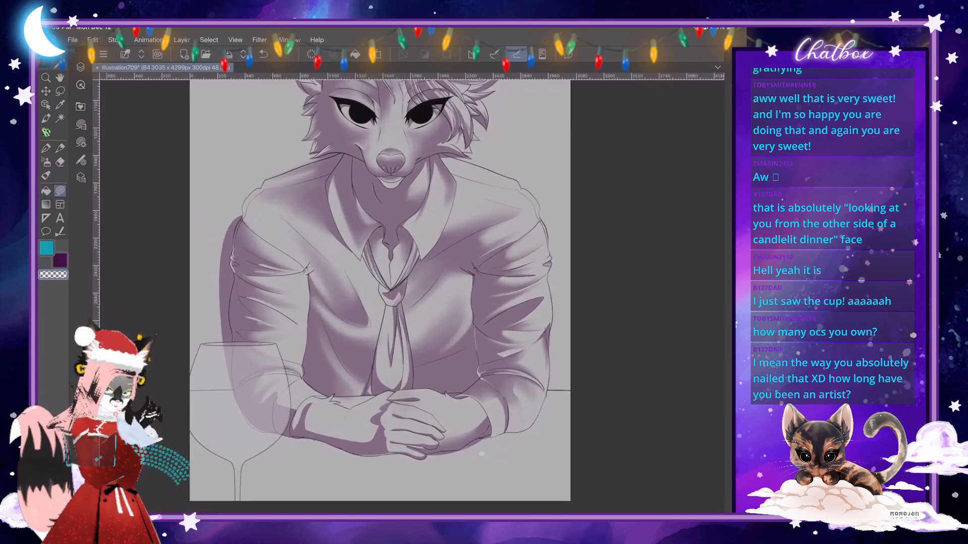
scroll(481, 454, "up", 1)
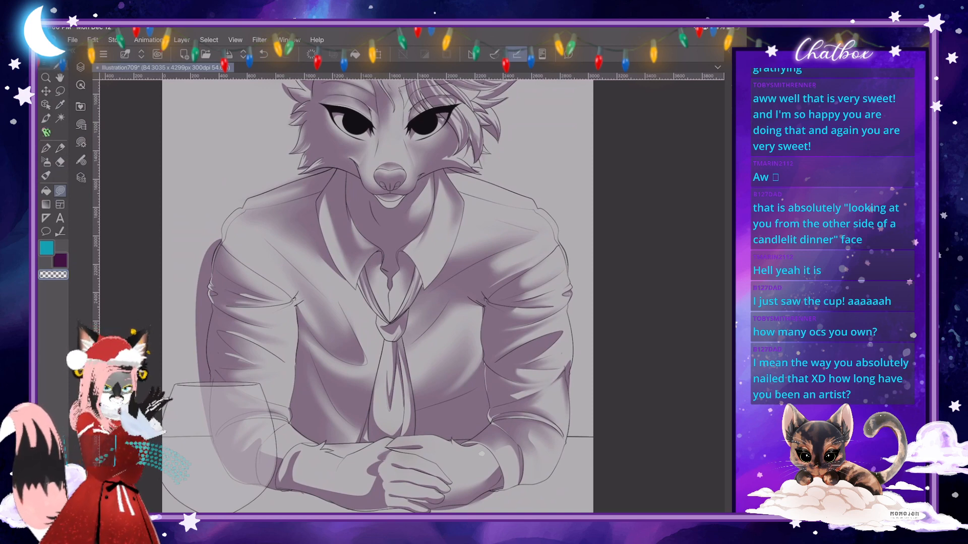
- Refine the light slivers in the upper sleeve's folds, extending the one nearest the shoulder up along its fold line with freehand shapes
scroll(177, 364, "up", 4)
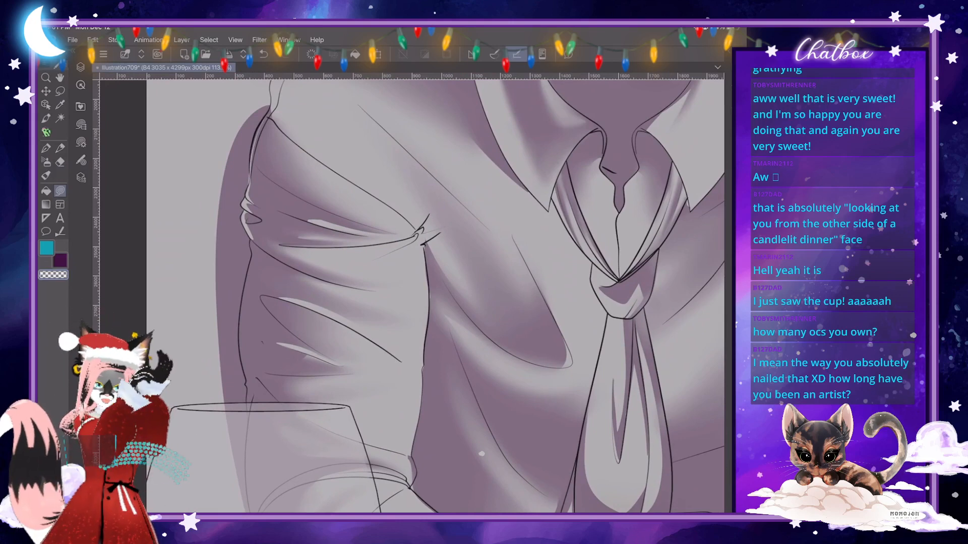
scroll(481, 453, "up", 5)
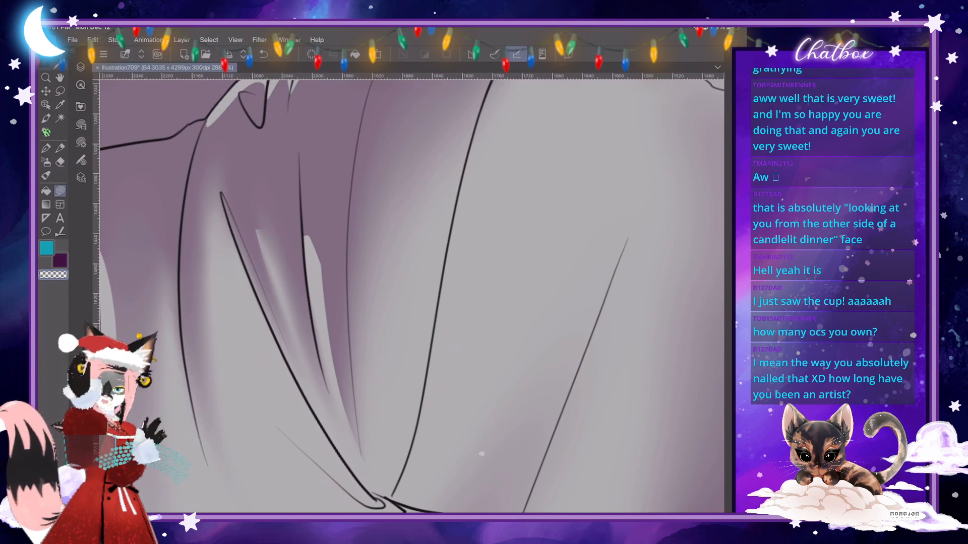
scroll(481, 454, "down", 2)
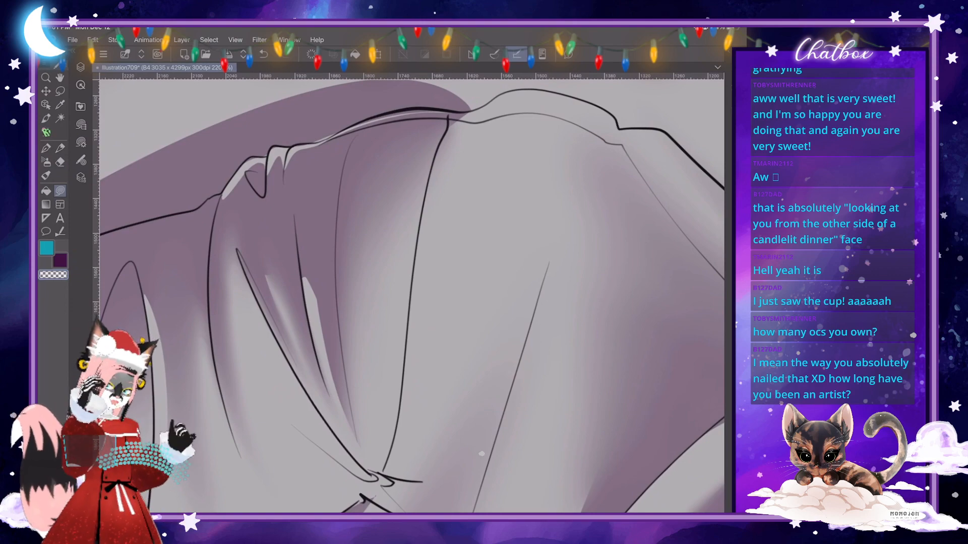
scroll(481, 454, "down", 5)
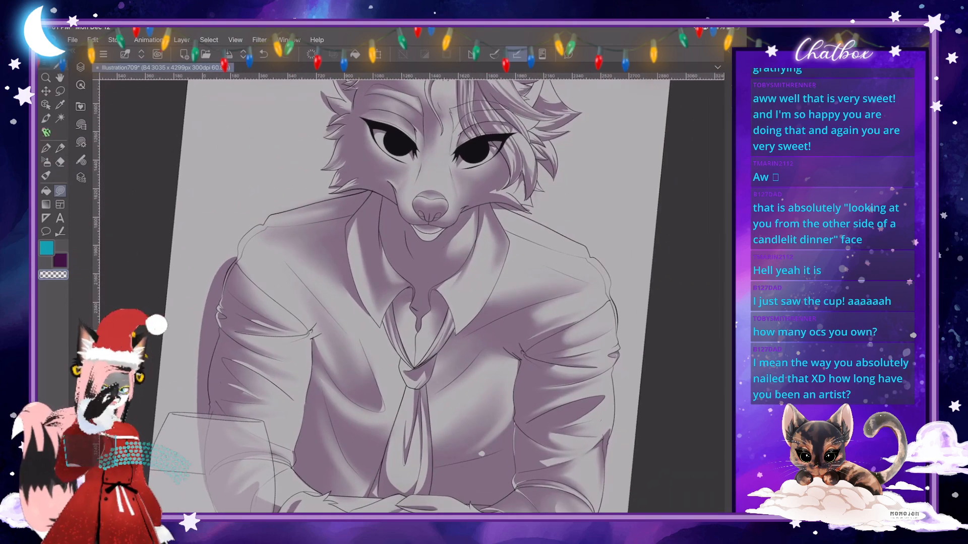
scroll(482, 454, "up", 6)
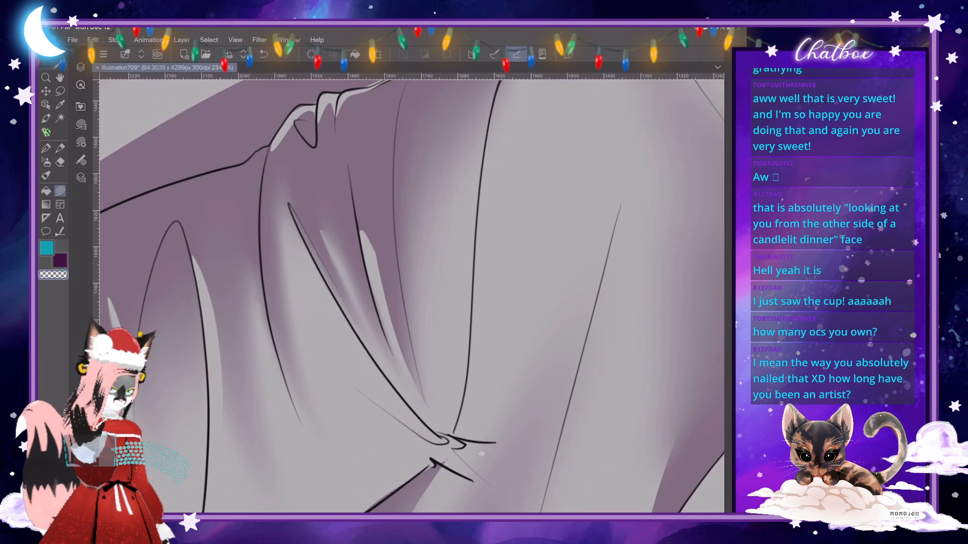
scroll(482, 453, "up", 2)
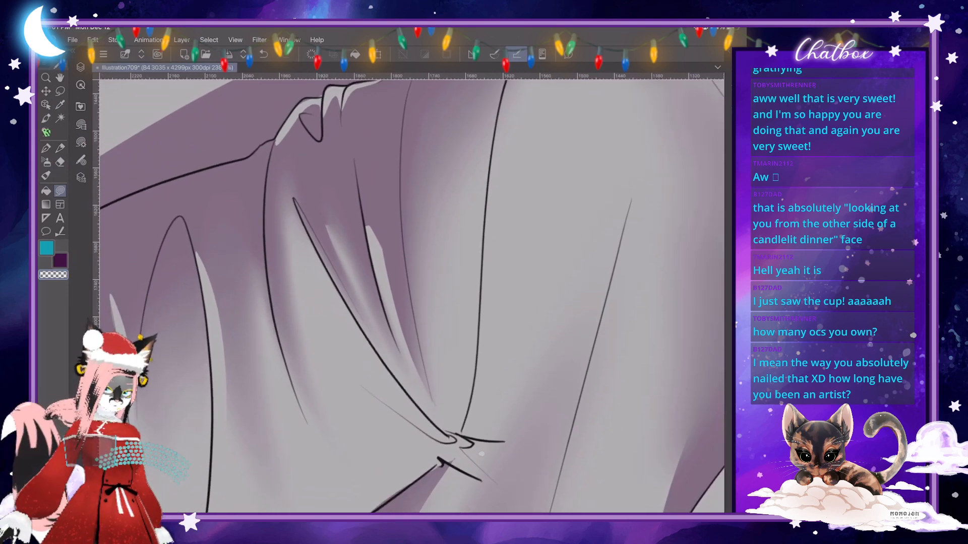
mouse_move(198, 268)
left_mouse_down()
mouse_move(194, 236)
mouse_move(213, 261)
mouse_move(226, 360)
mouse_move(218, 417)
mouse_move(202, 305)
left_mouse_up()
scroll(412, 296, "down", 10)
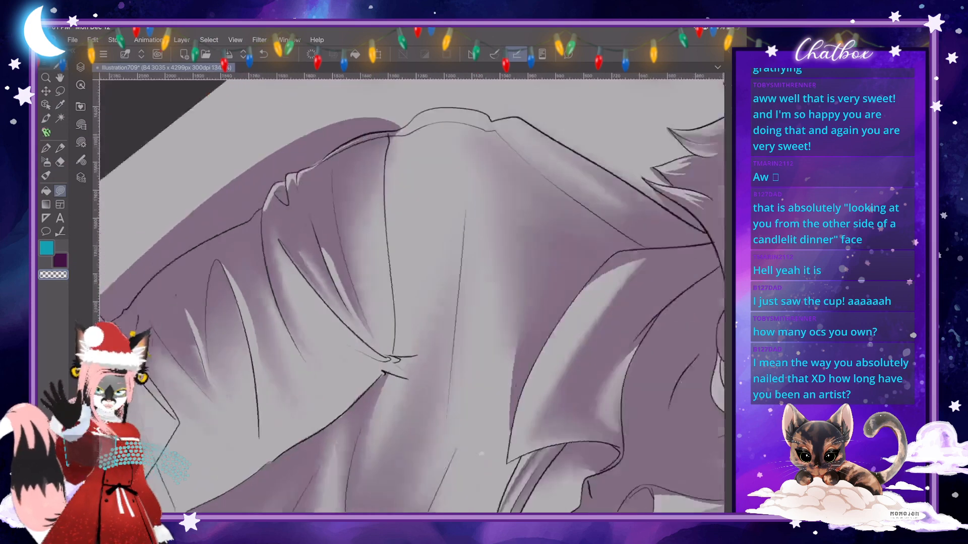
scroll(482, 454, "up", 8)
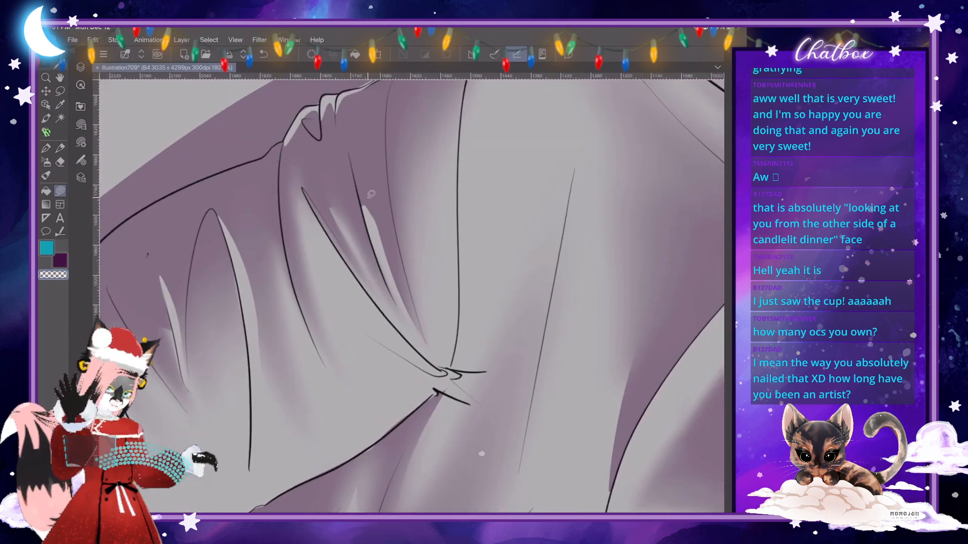
left_click_drag(353, 147, 372, 234)
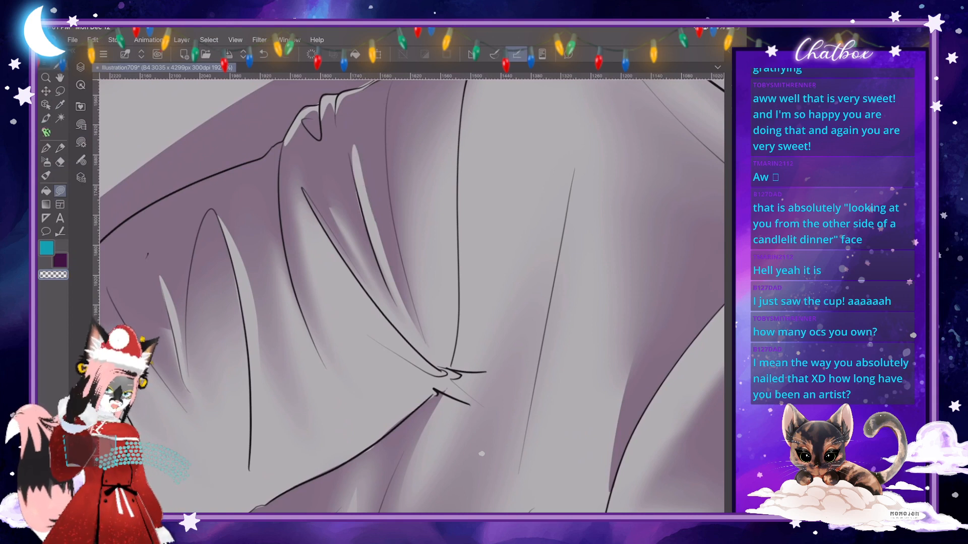
- Blend the crisp light slivers along the three upper-sleeve folds above the wine glass into the surrounding shadow
key("e")
left_click_drag(354, 147, 392, 281)
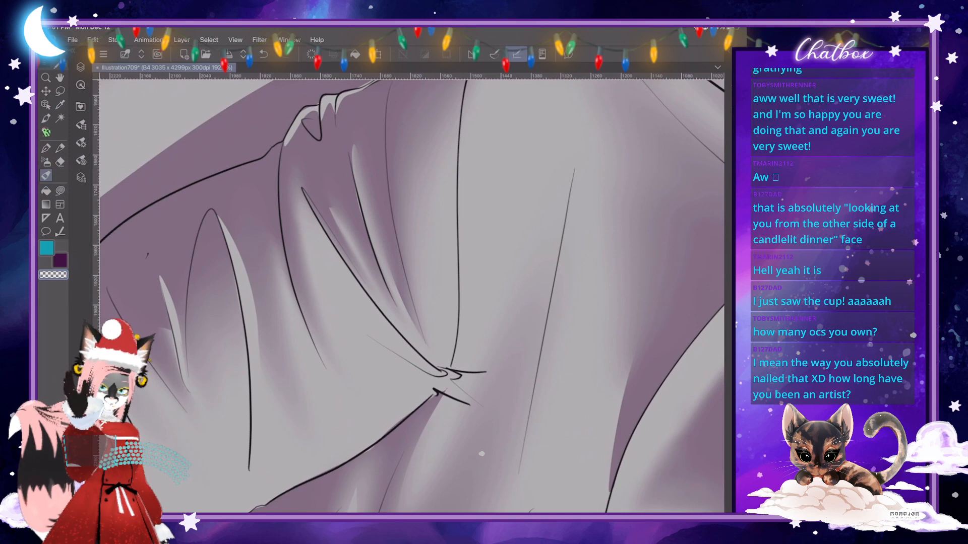
left_click_drag(220, 218, 255, 326)
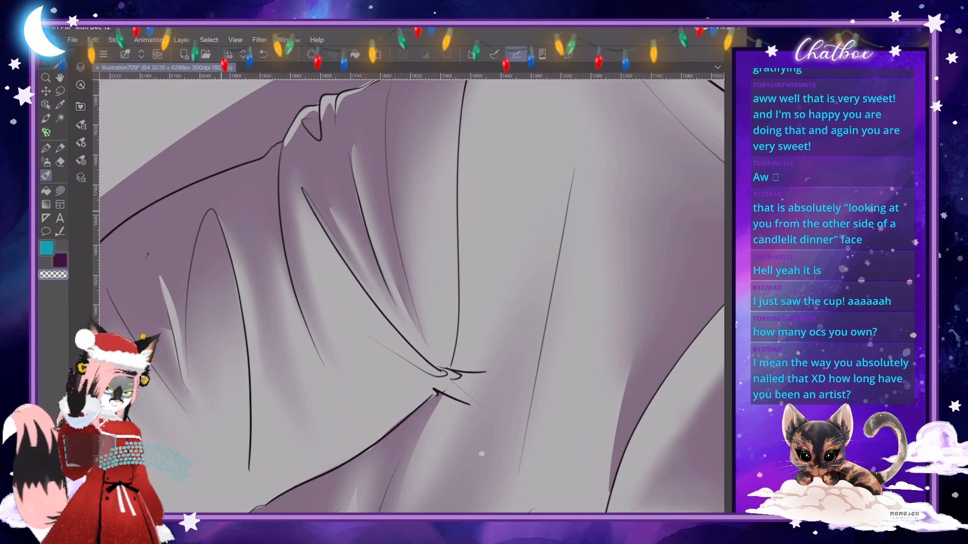
left_click_drag(160, 277, 176, 327)
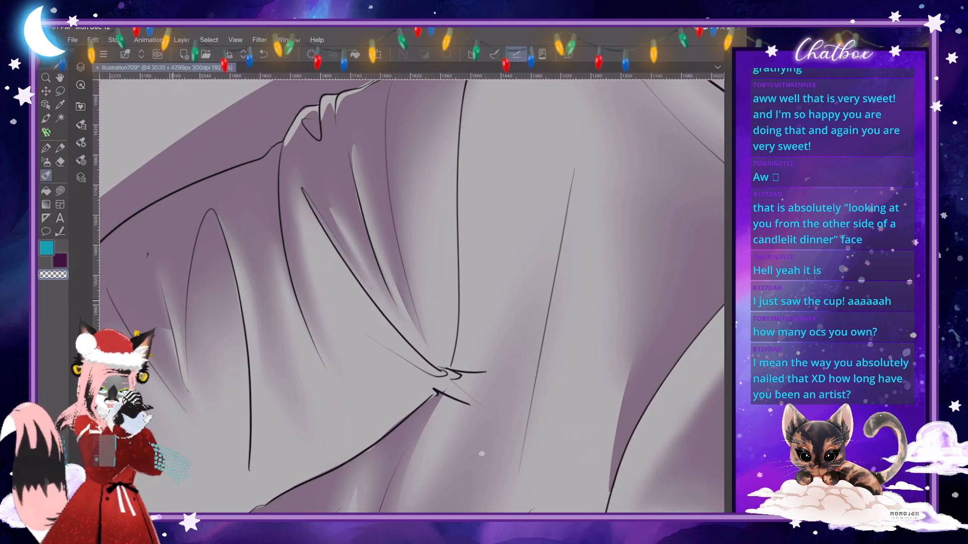
scroll(412, 296, "down", 5)
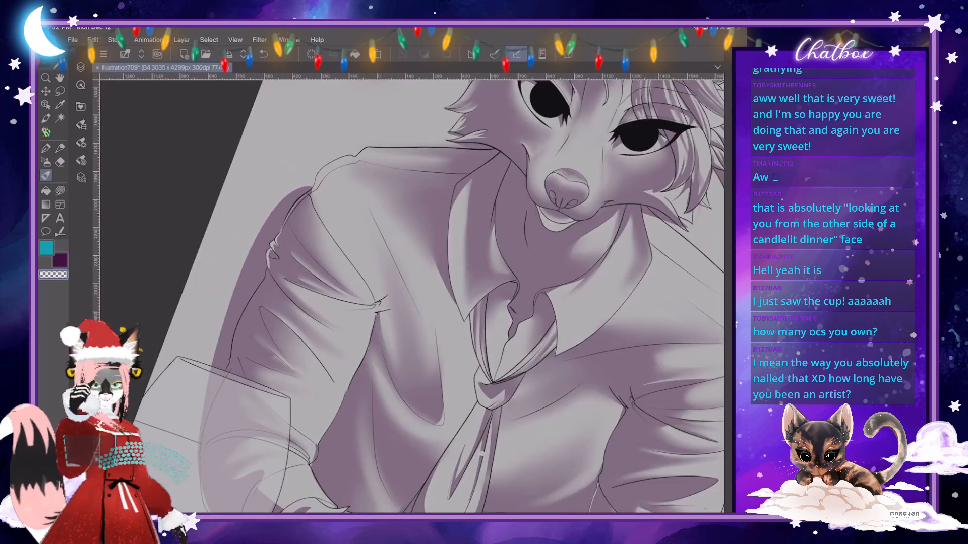
scroll(411, 297, "down", 3)
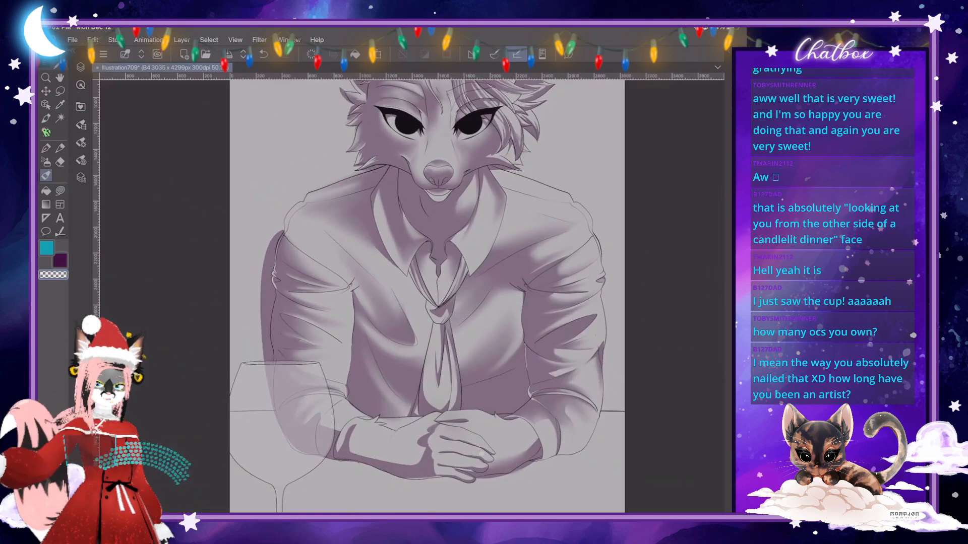
- Blend the crisp shadow edge beside the cuff behind the wine glass and shade softly up the sleeve toward the elbow
scroll(412, 296, "up", 8)
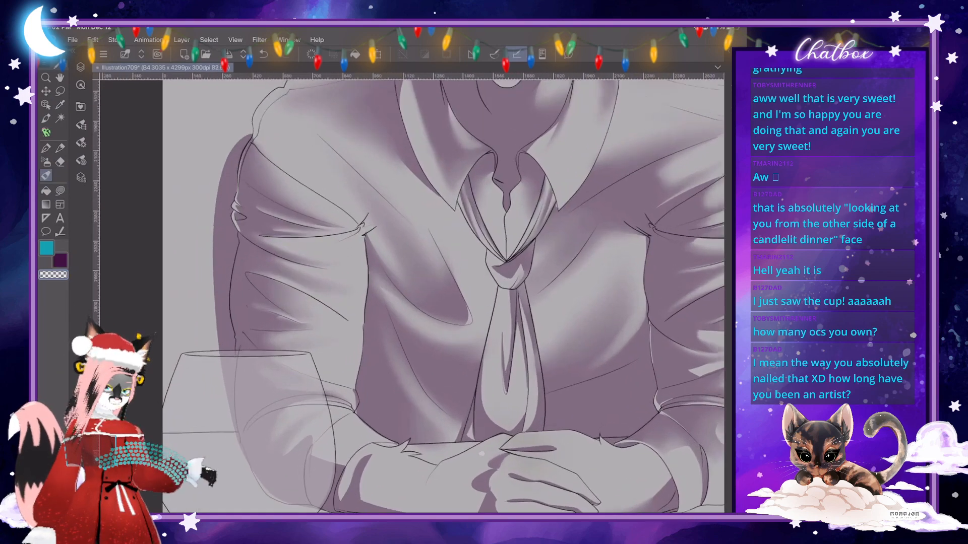
scroll(481, 454, "down", 4)
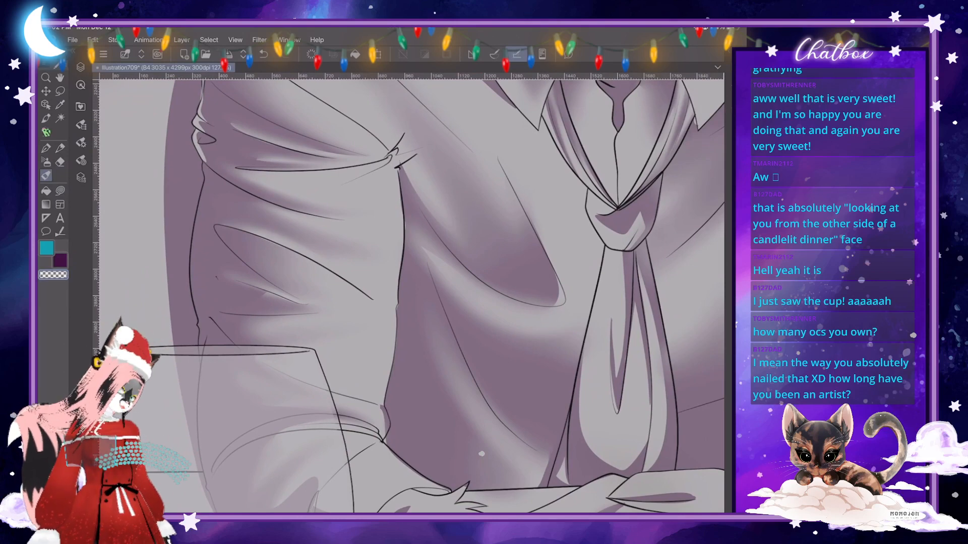
scroll(412, 297, "down", 3)
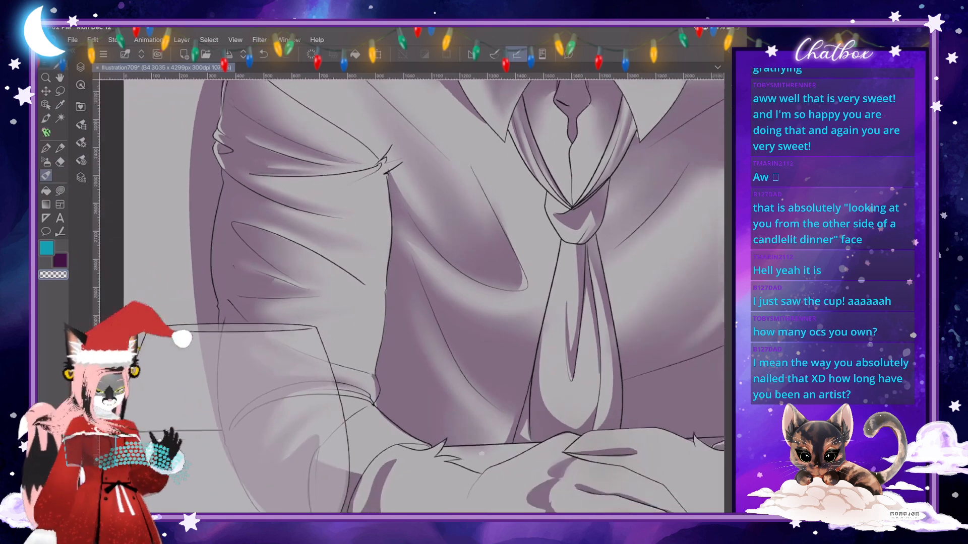
scroll(412, 296, "up", 1)
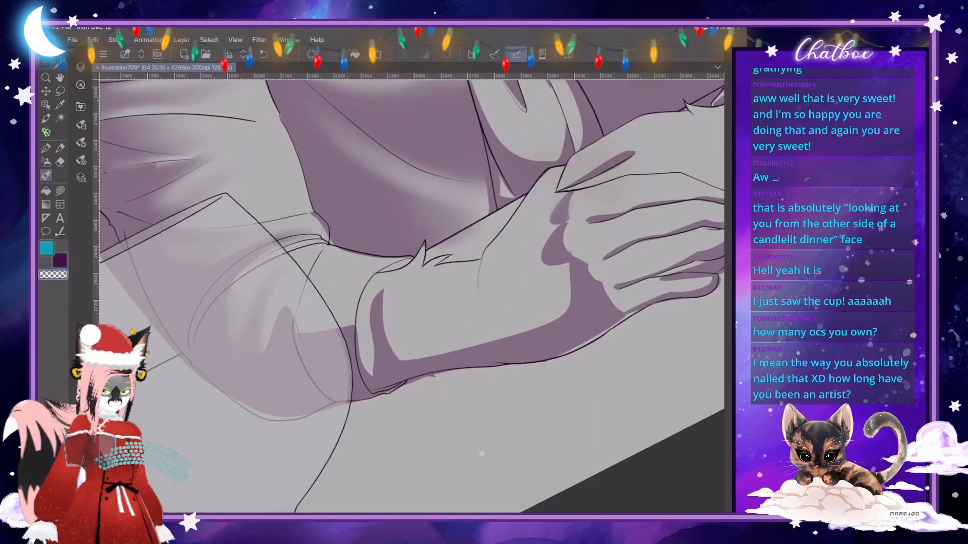
left_click(81, 143)
left_click(80, 142)
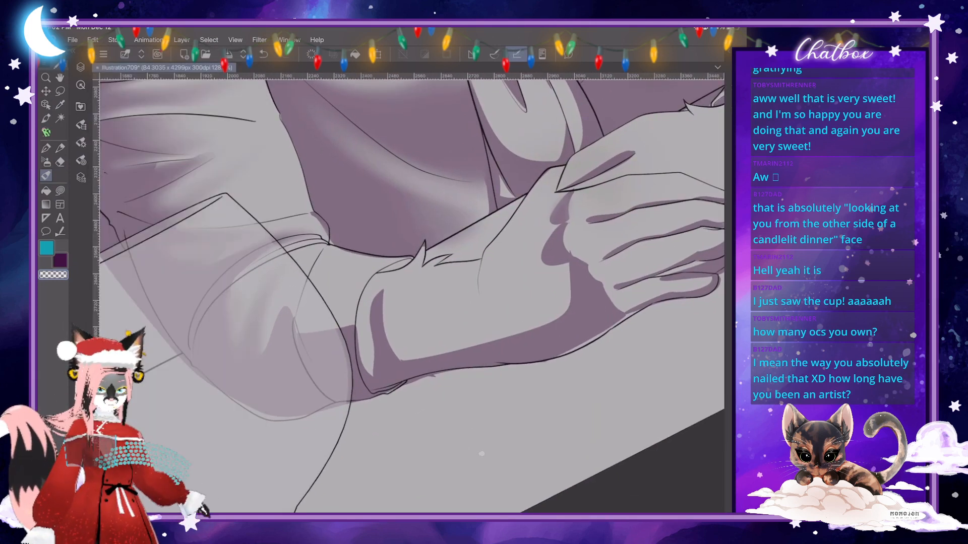
left_click(81, 142)
left_click_drag(180, 87, 185, 87)
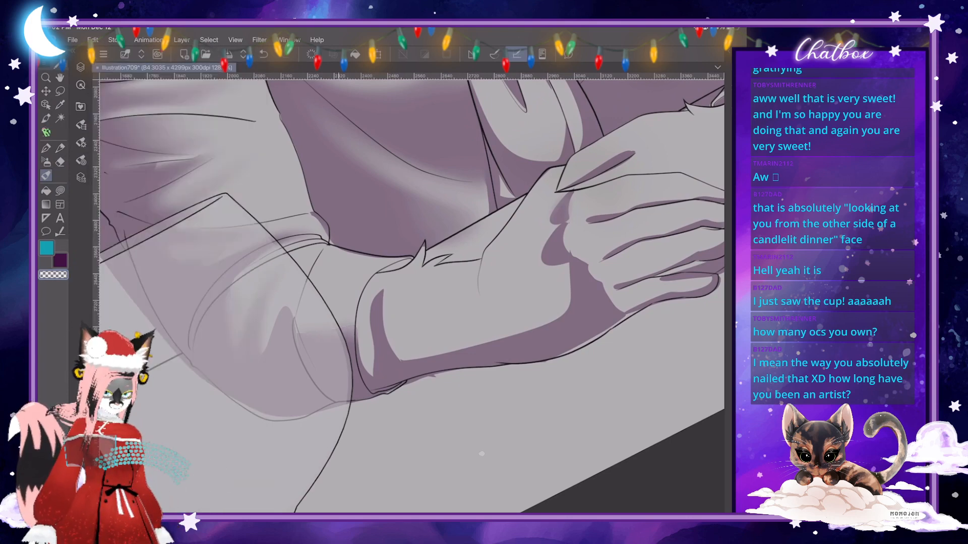
left_click_drag(343, 327, 344, 278)
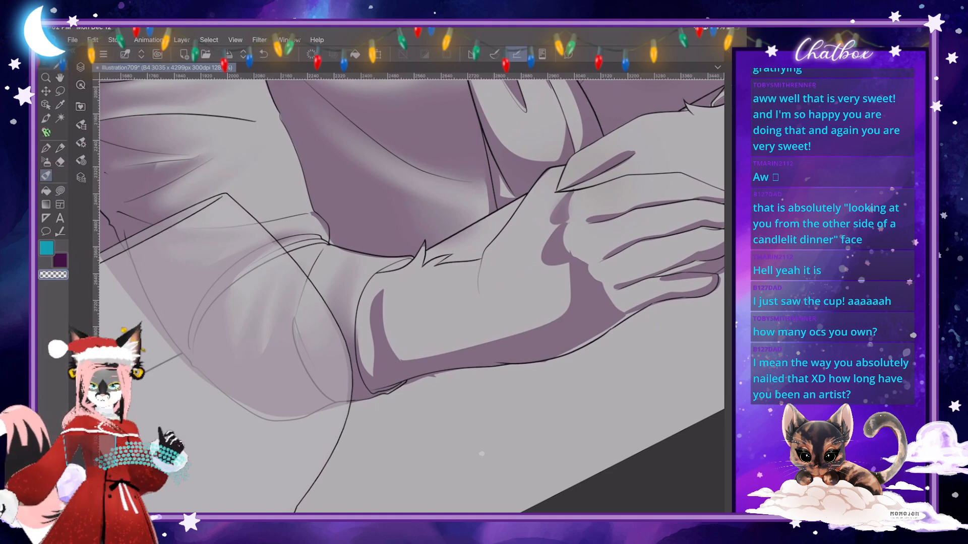
scroll(411, 296, "down", 5)
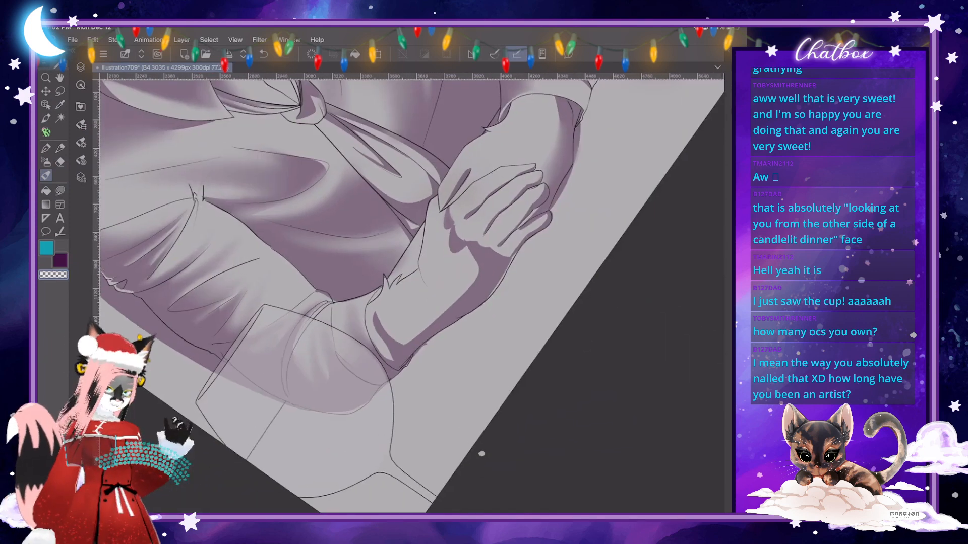
- Extend the light sliver in the shirt fold beside the hanging tie to a crisp lower end with a freehand shape
scroll(411, 296, "up", 5)
scroll(403, 338, "down", 1)
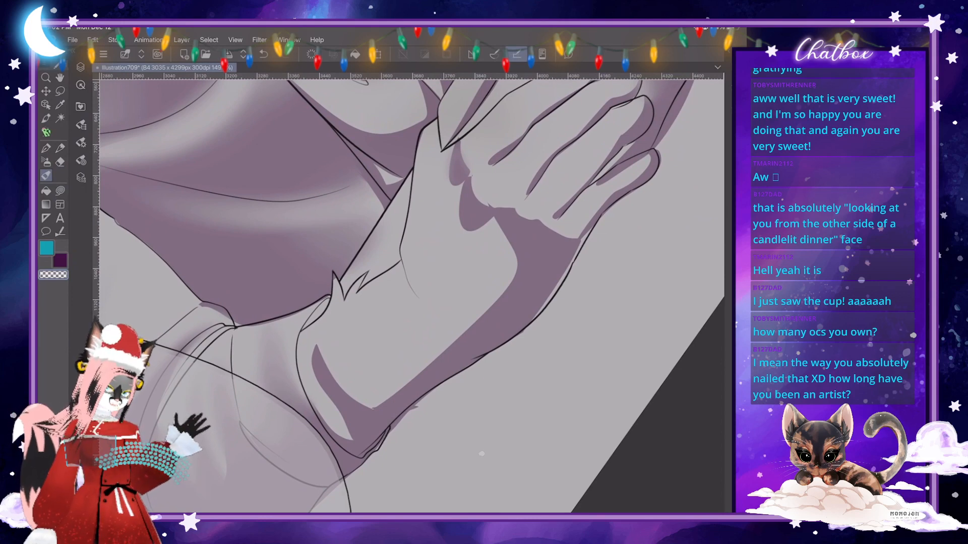
scroll(412, 296, "down", 5)
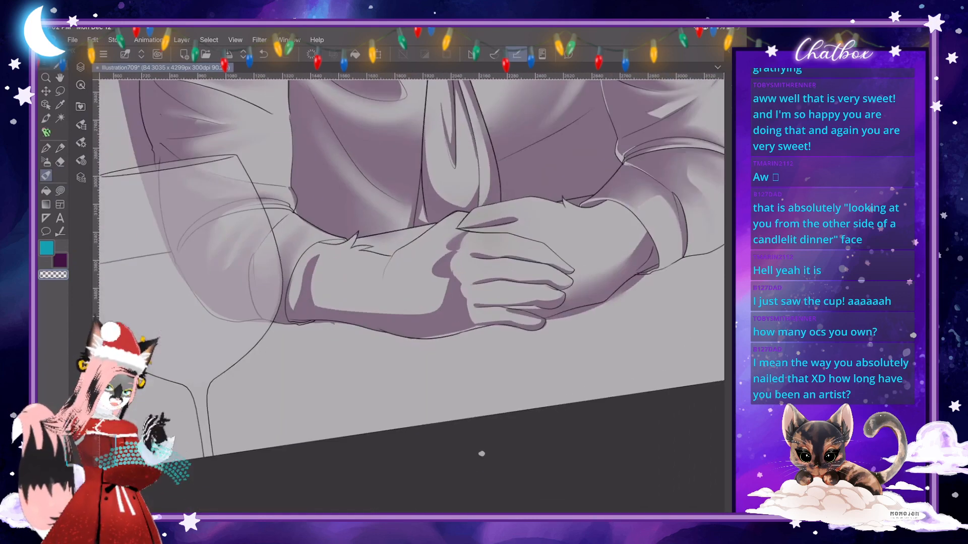
scroll(412, 296, "up", 6)
key("j")
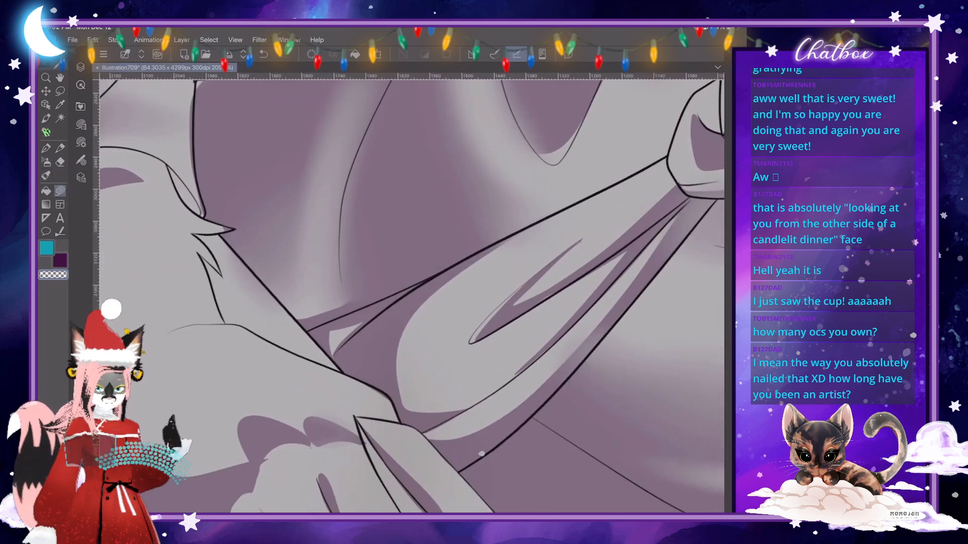
mouse_move(244, 236)
left_mouse_down()
mouse_move(283, 220)
mouse_move(294, 285)
mouse_move(337, 312)
mouse_move(312, 327)
mouse_move(245, 262)
left_mouse_up()
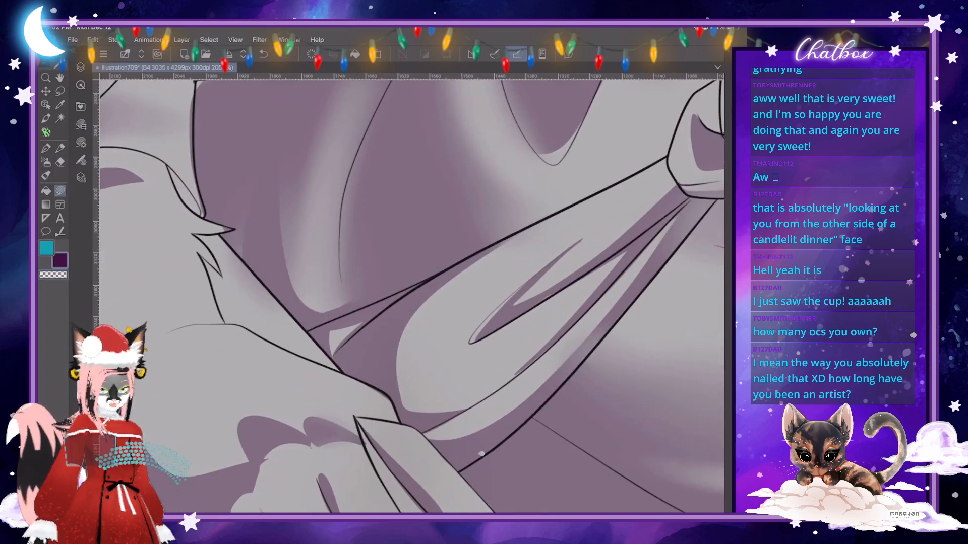
- Fill the light gap between the front wrist's shadow and the cuff edge with a crisp freehand shadow shape
scroll(411, 296, "down", 7)
scroll(482, 453, "up", 5)
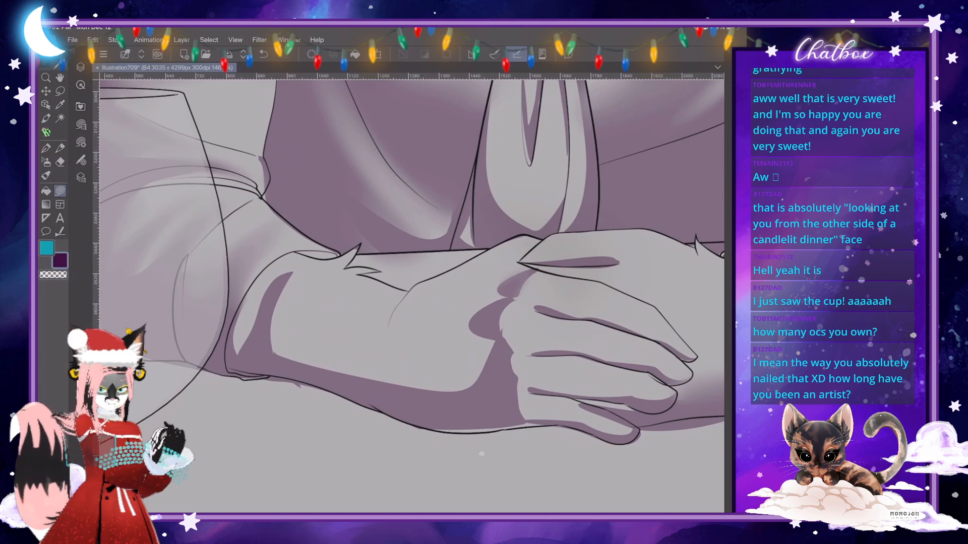
mouse_move(339, 259)
left_mouse_down()
mouse_move(289, 280)
mouse_move(266, 315)
mouse_move(262, 360)
mouse_move(235, 365)
mouse_move(237, 308)
mouse_move(260, 273)
mouse_move(327, 245)
mouse_move(339, 254)
left_mouse_up()
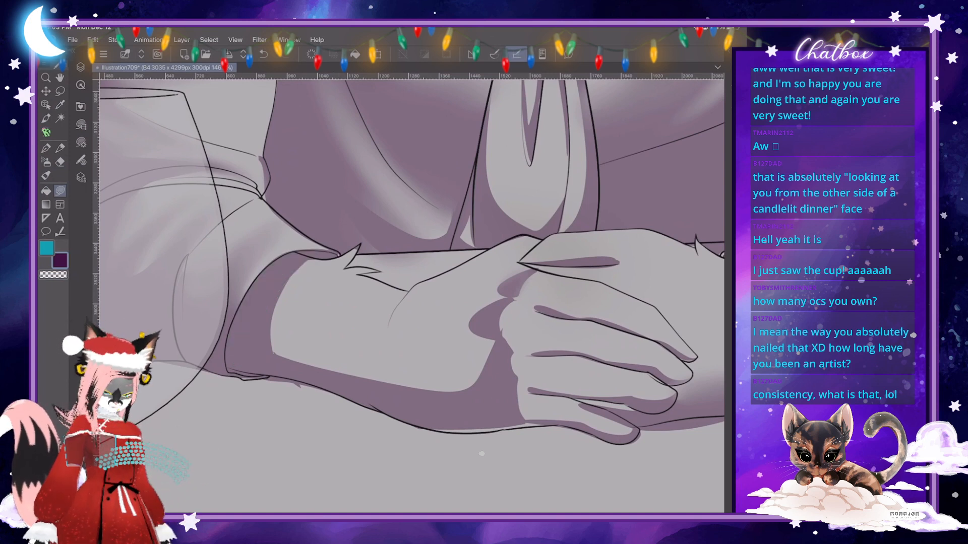
- Blend the crisp shadow patches below the index and middle knuckles softly into the back of the front hand
scroll(435, 305, "down", 5)
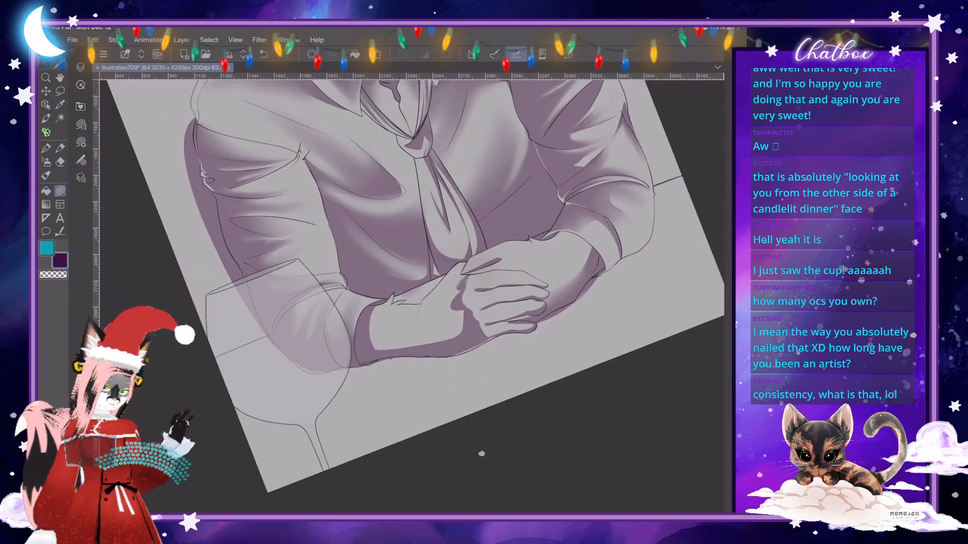
scroll(412, 296, "up", 5)
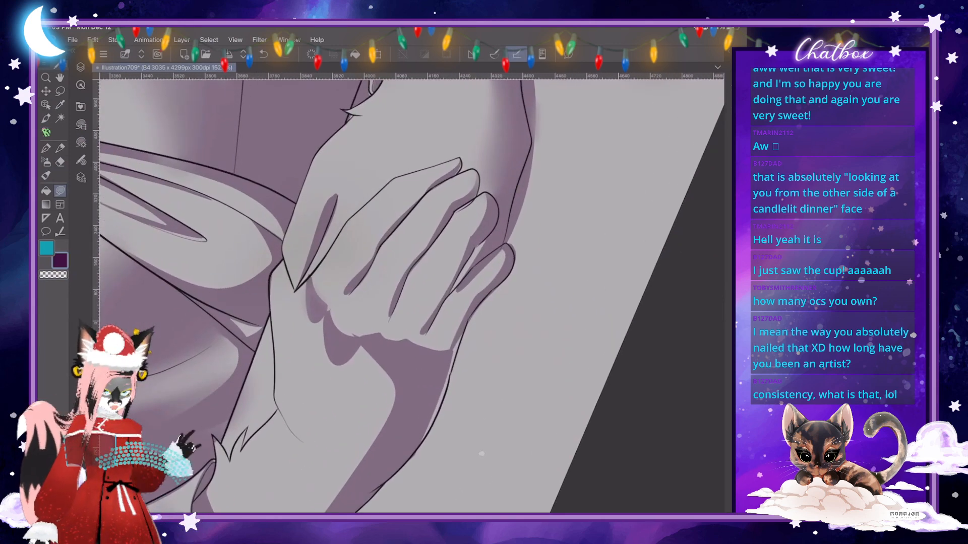
left_click(46, 175)
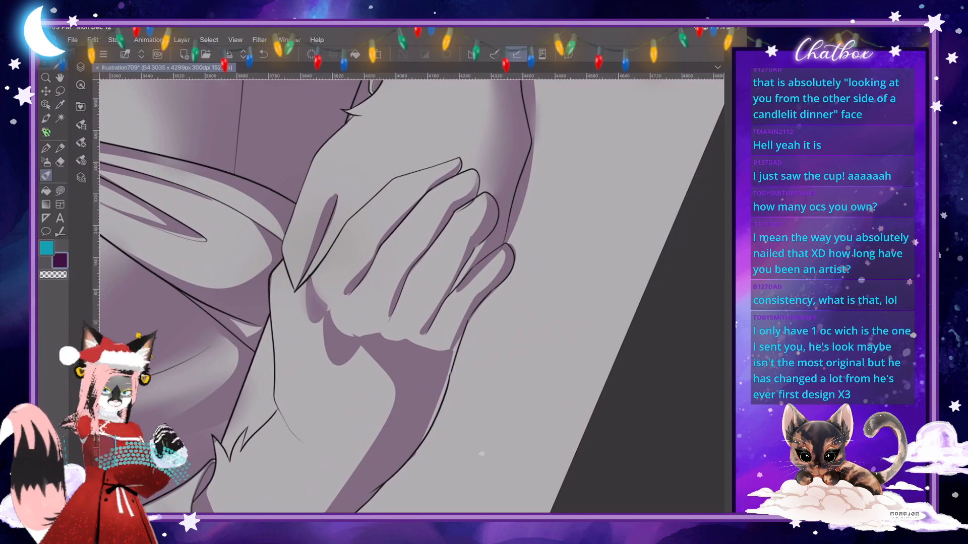
scroll(412, 297, "down", 5)
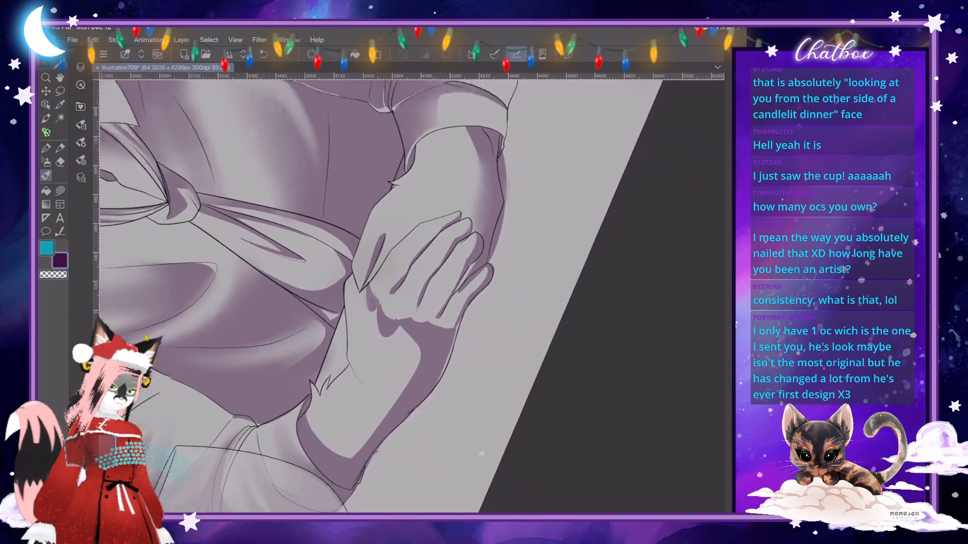
scroll(412, 313, "up", 1)
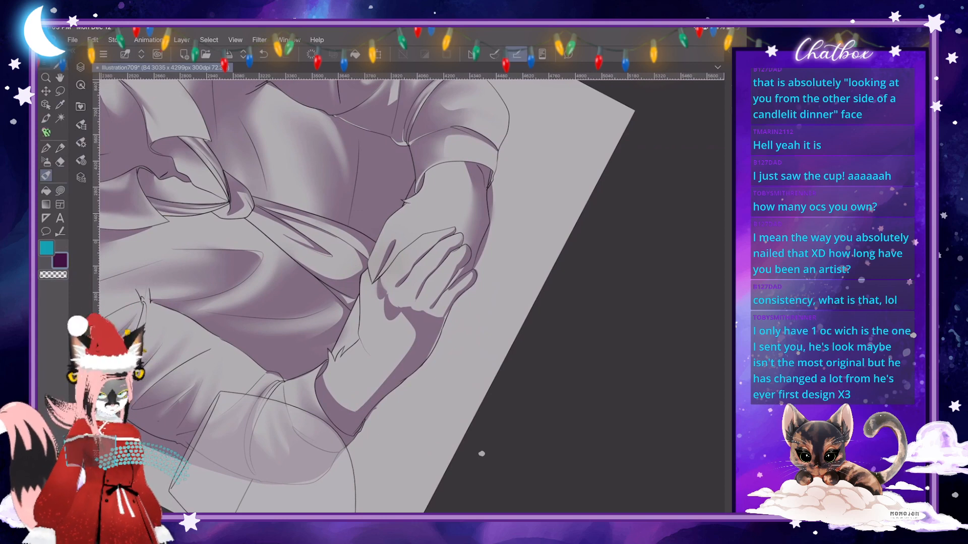
scroll(482, 454, "up", 3)
mouse_move(367, 323)
left_mouse_down()
mouse_move(349, 329)
mouse_move(331, 282)
mouse_move(357, 336)
mouse_move(383, 331)
left_mouse_up()
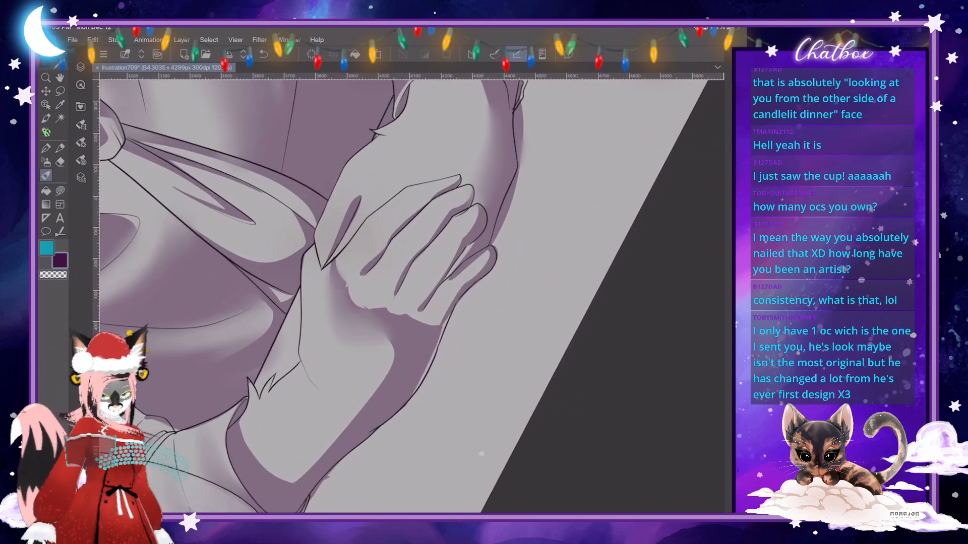
- Reduce the blending brush size and soften the shadow edge at the base of the ring and little fingers
scroll(482, 453, "up", 2)
left_click(81, 142)
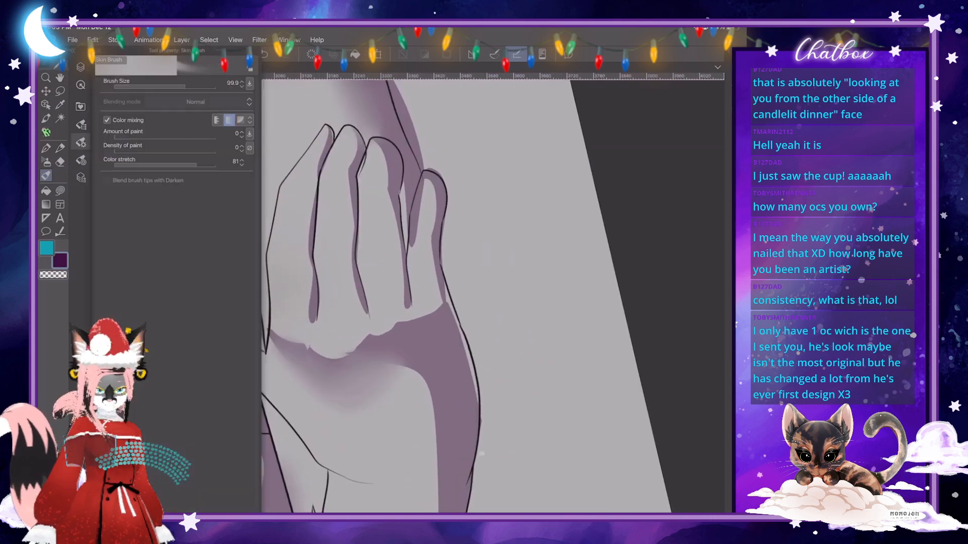
left_click_drag(184, 86, 181, 86)
left_click(398, 323)
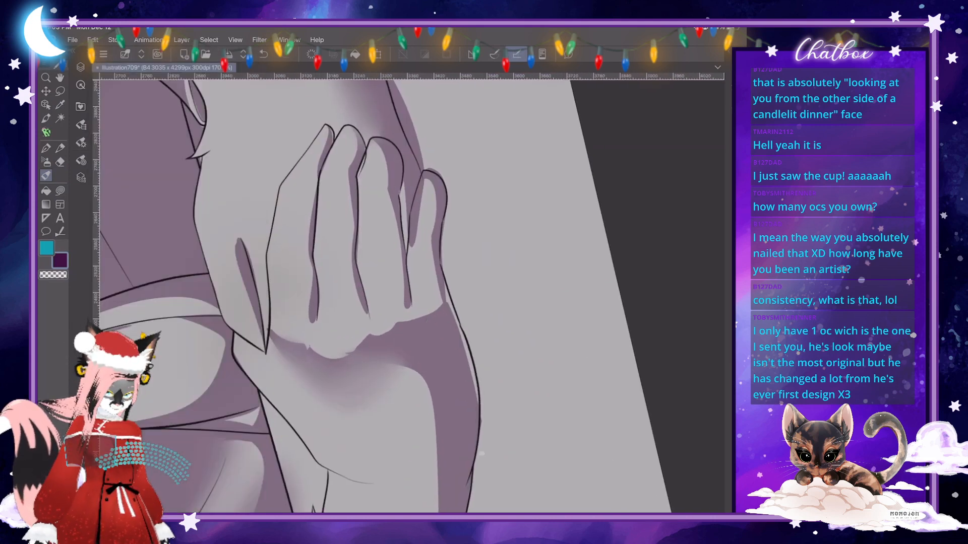
mouse_move(391, 328)
left_mouse_down()
mouse_move(404, 320)
mouse_move(407, 267)
left_mouse_up()
left_click_drag(407, 302, 375, 335)
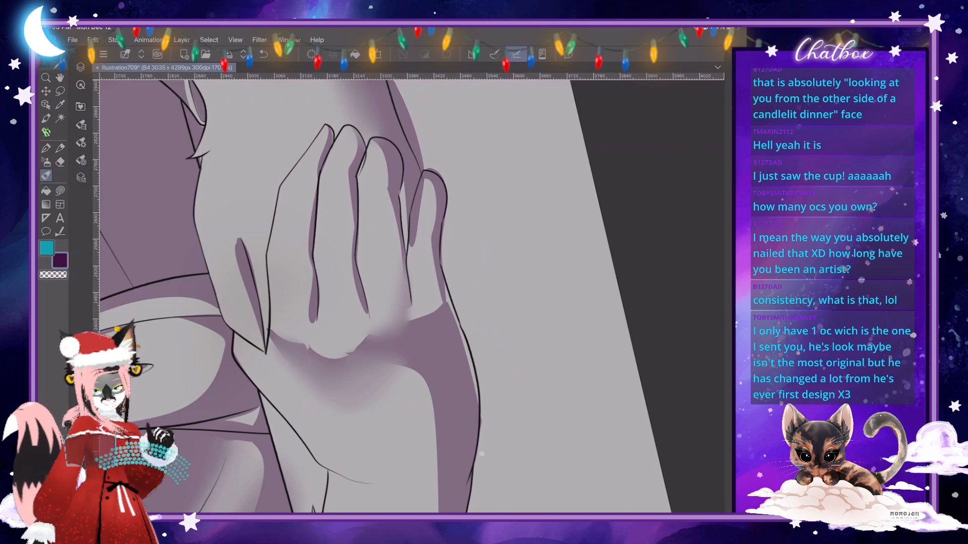
- Set the blending brush size to 49.1 and soften the crisp shadows along the front hand's fingers and thumb
left_click(81, 142)
left_click(178, 87)
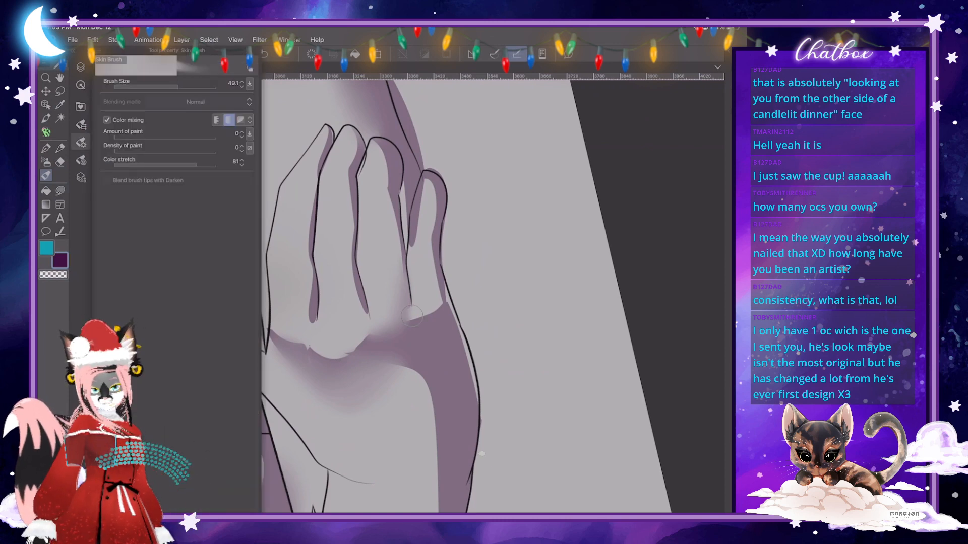
left_click(412, 316)
left_click_drag(331, 130, 322, 161)
left_click_drag(314, 195, 310, 233)
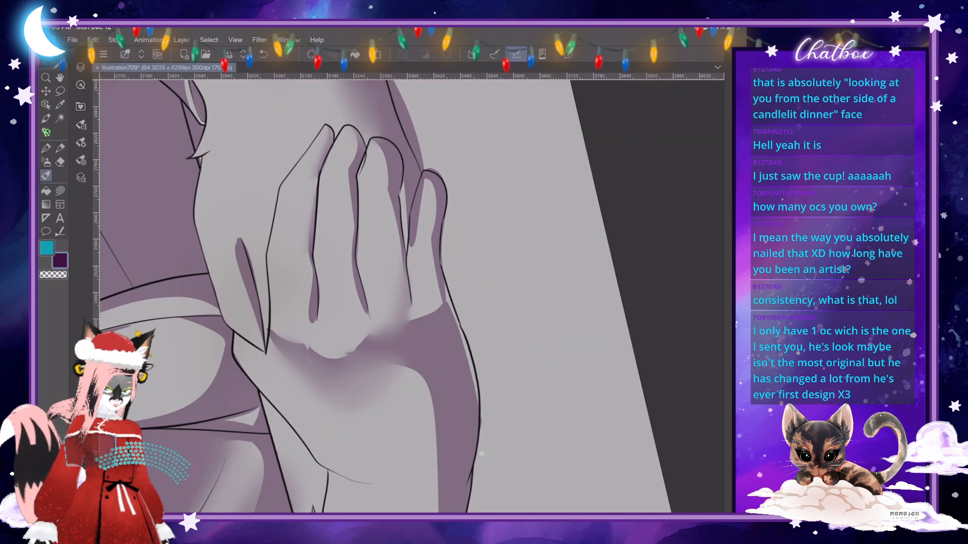
left_click_drag(312, 275, 308, 323)
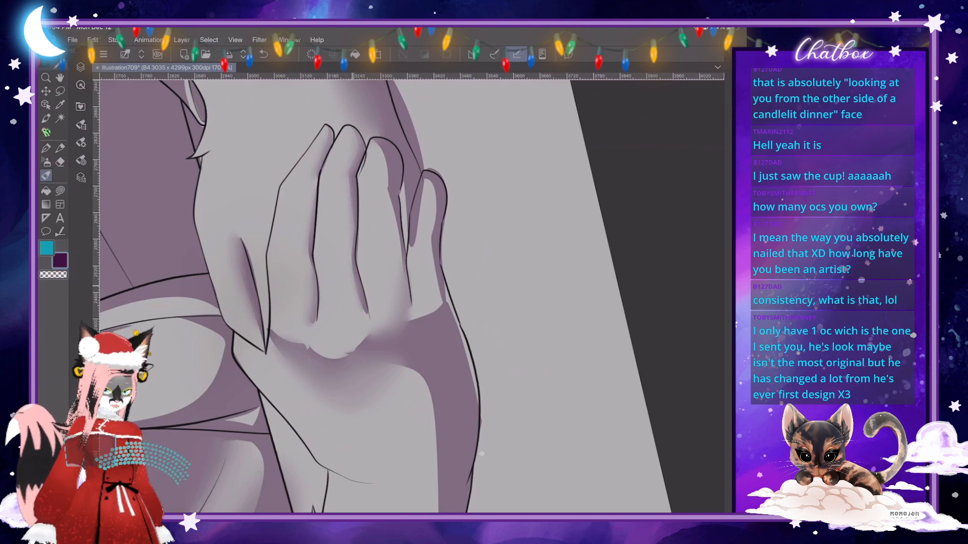
mouse_move(390, 196)
left_mouse_down()
mouse_move(402, 260)
mouse_move(429, 184)
mouse_move(441, 309)
left_mouse_up()
- Soften the shadow edges around the finger bases and knuckles, through to the outer side below the little finger
scroll(353, 302, "up", 1)
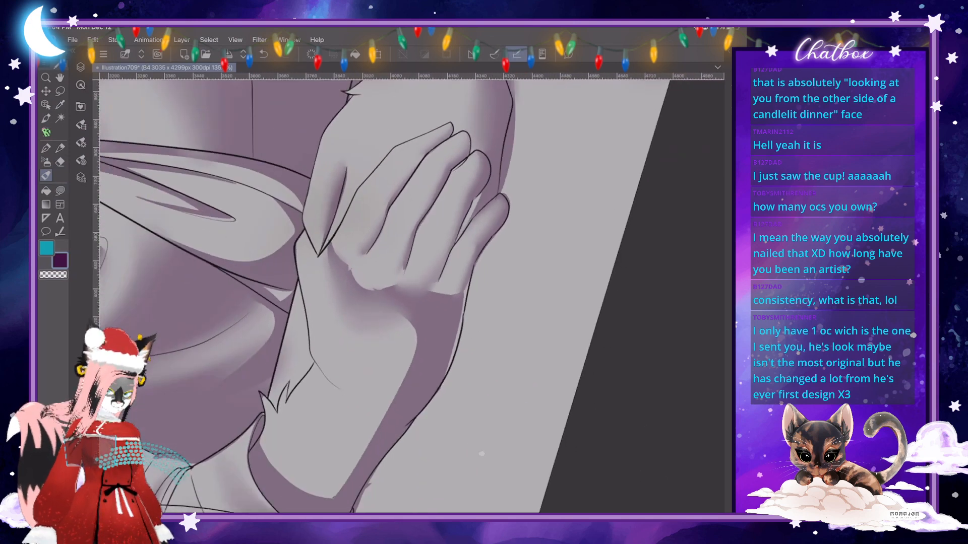
mouse_move(297, 267)
left_mouse_down()
mouse_move(255, 274)
mouse_move(201, 221)
left_mouse_up()
scroll(349, 272, "down", 2)
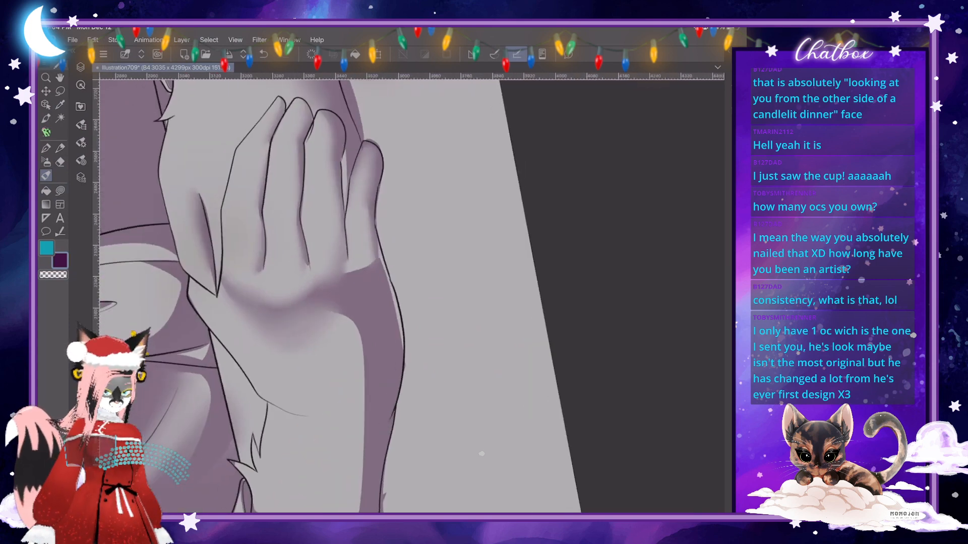
left_click_drag(310, 268, 308, 290)
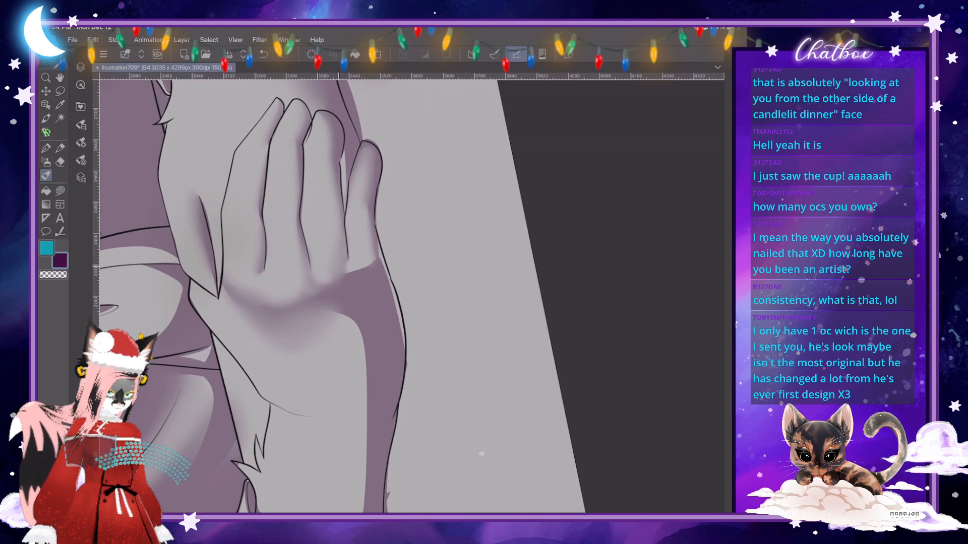
left_click_drag(261, 263, 255, 286)
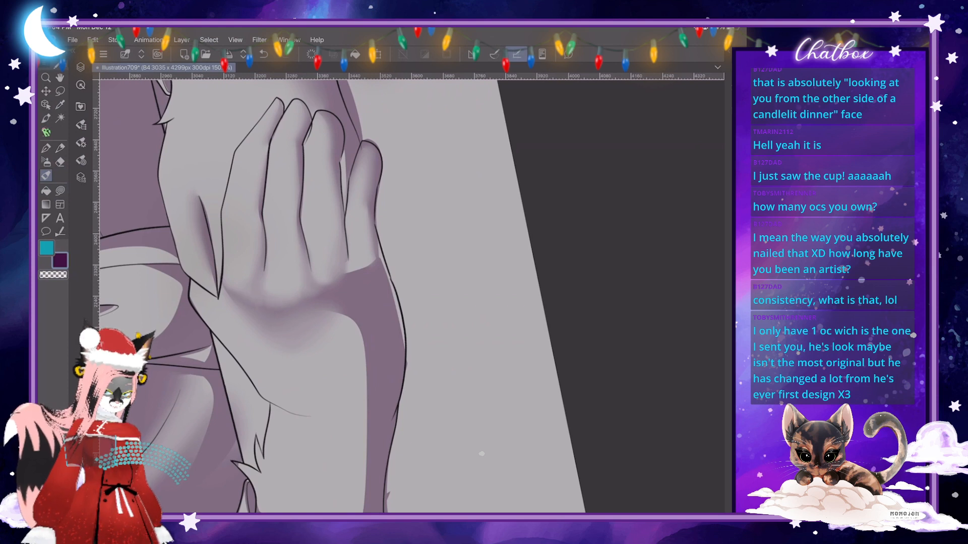
mouse_move(350, 275)
left_mouse_down()
mouse_move(346, 261)
mouse_move(390, 289)
mouse_move(397, 320)
left_mouse_up()
mouse_move(384, 271)
left_mouse_down()
mouse_move(360, 252)
mouse_move(369, 240)
mouse_move(380, 271)
left_mouse_up()
mouse_move(389, 290)
left_mouse_down()
mouse_move(405, 348)
mouse_move(381, 227)
mouse_move(366, 223)
mouse_move(372, 265)
mouse_move(364, 253)
mouse_move(390, 247)
left_mouse_up()
- Touch up the shadow along the hand's outer edge below the little finger with a small freehand shape
scroll(394, 283, "up", 3)
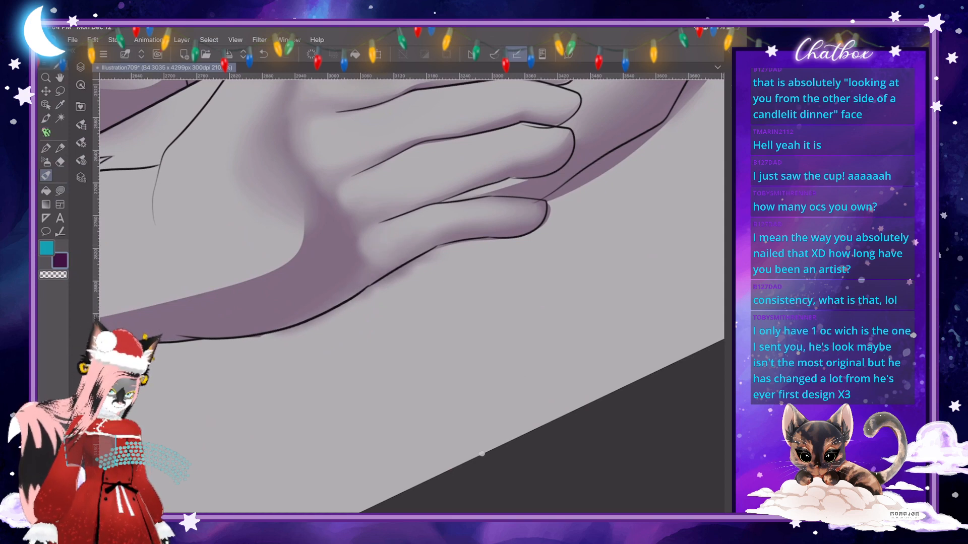
left_click(60, 191)
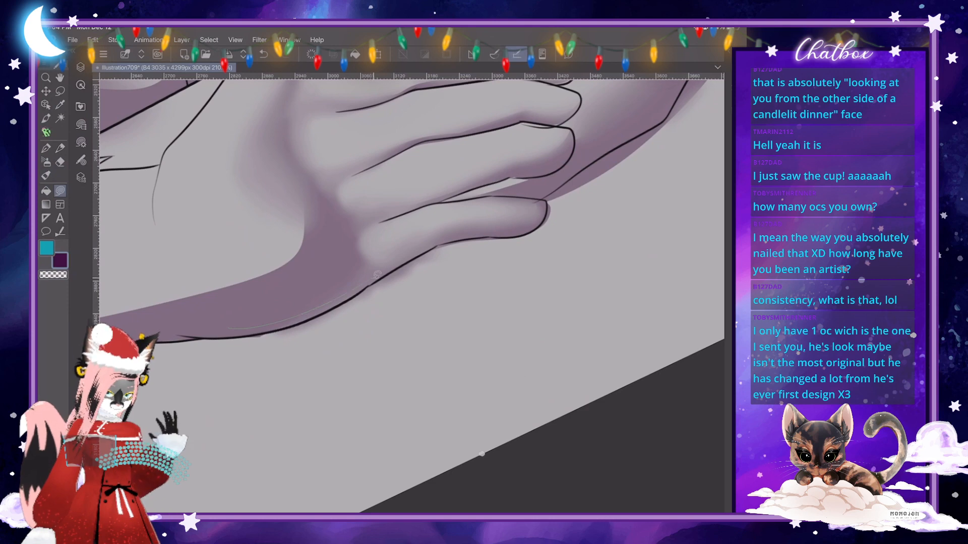
mouse_move(381, 277)
left_mouse_down()
mouse_move(257, 341)
mouse_move(379, 283)
left_mouse_up()
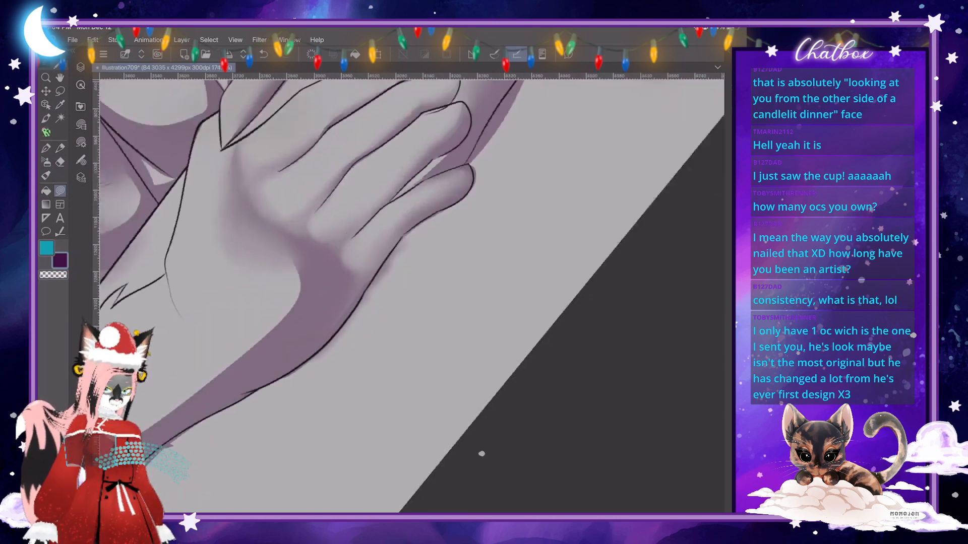
- Adjust the blending brush size and blend the crisp inner edge of the outer-side shadow across the back of the hand
left_click(46, 176)
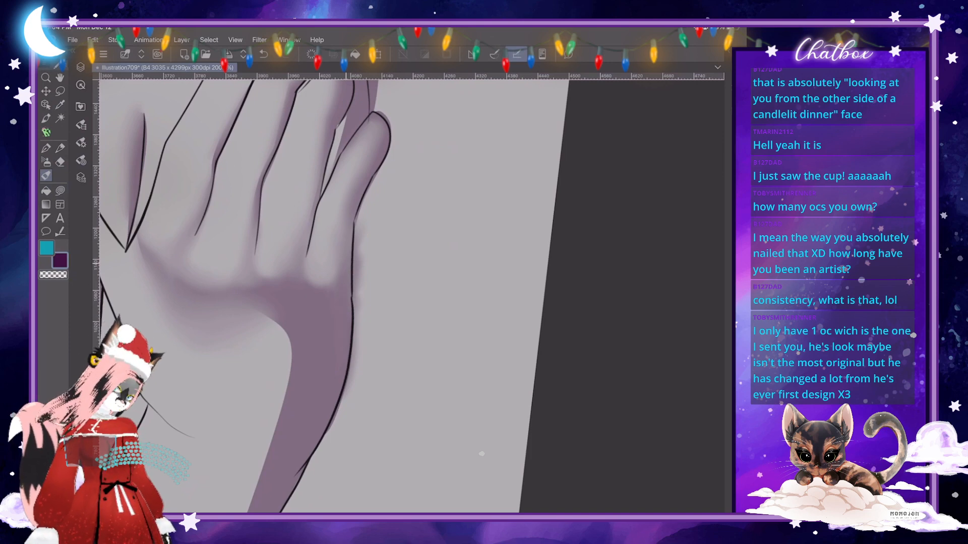
scroll(481, 453, "down", 5)
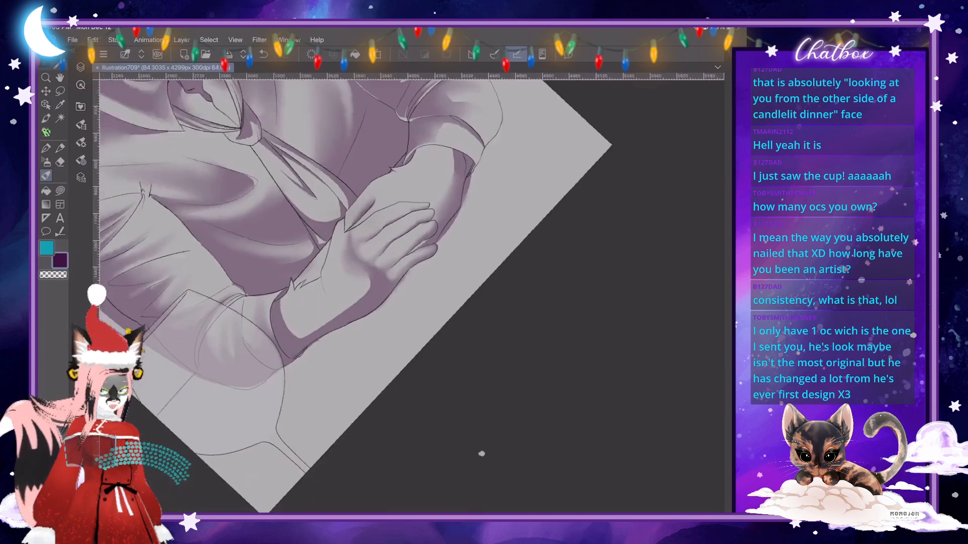
scroll(482, 453, "up", 4)
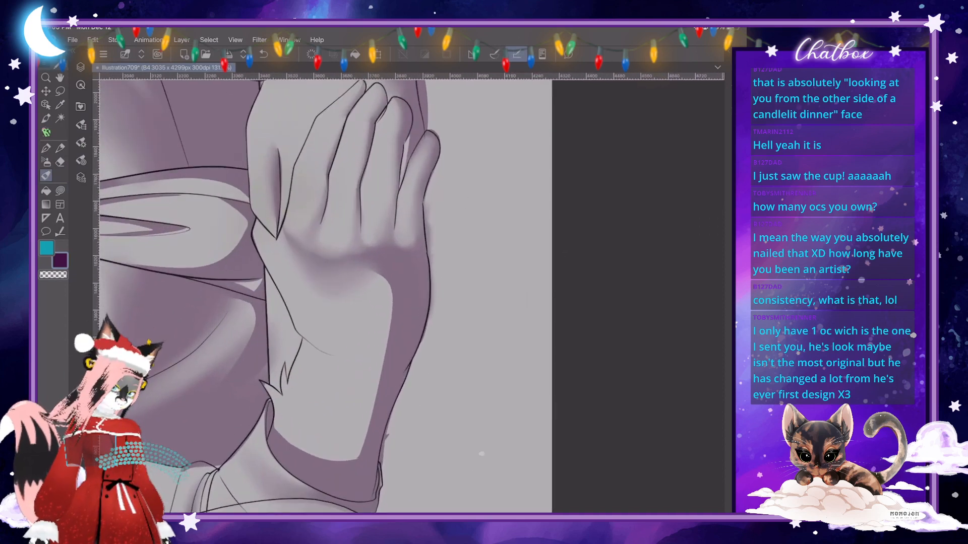
left_click(81, 143)
left_click(183, 87)
mouse_move(384, 278)
left_mouse_down()
mouse_move(384, 309)
mouse_move(342, 288)
mouse_move(379, 339)
mouse_move(357, 310)
mouse_move(327, 303)
mouse_move(370, 328)
mouse_move(374, 374)
left_mouse_up()
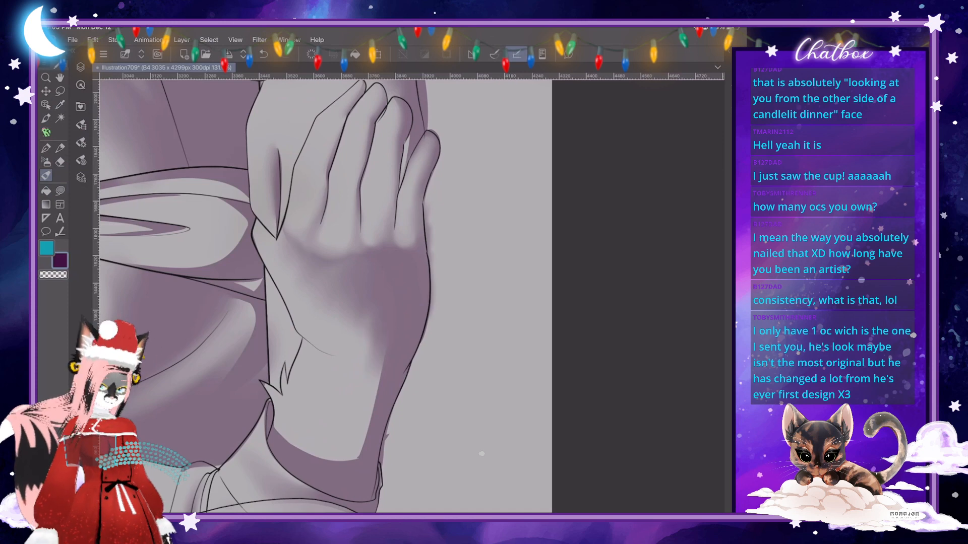
- Smooth the blended shading on the back of the hand and soften the shadow edge down toward the wrist
left_click(81, 142)
left_click(316, 309)
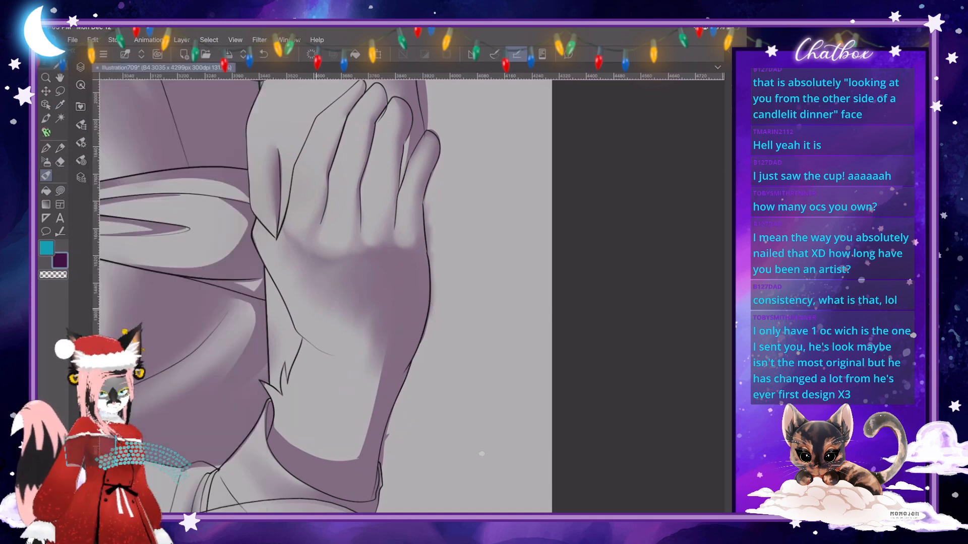
mouse_move(352, 332)
left_mouse_down()
mouse_move(377, 300)
mouse_move(365, 326)
left_mouse_up()
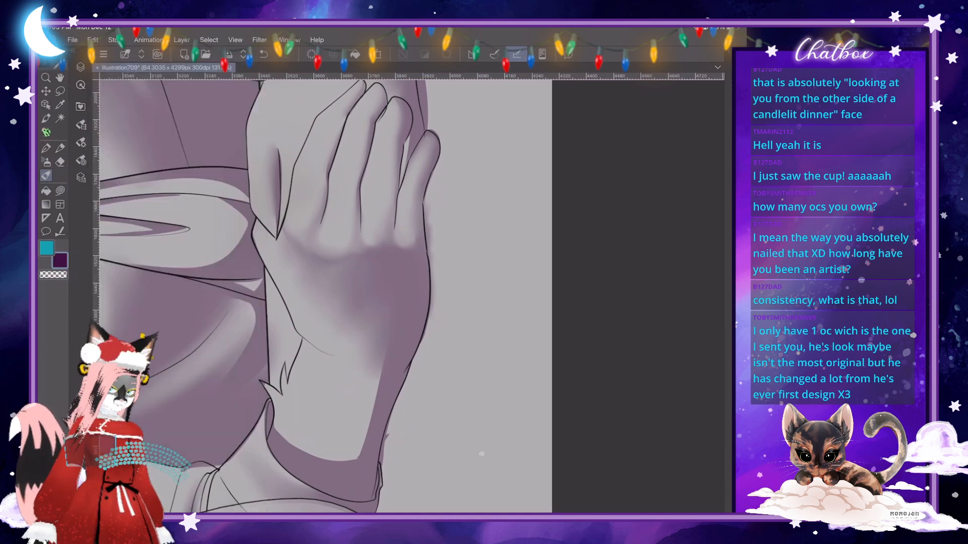
left_click_drag(379, 361, 361, 423)
- Blend the crisp shadow on the wrist beneath the cuff into the soft shading along the forearm's outer side
scroll(373, 302, "down", 5)
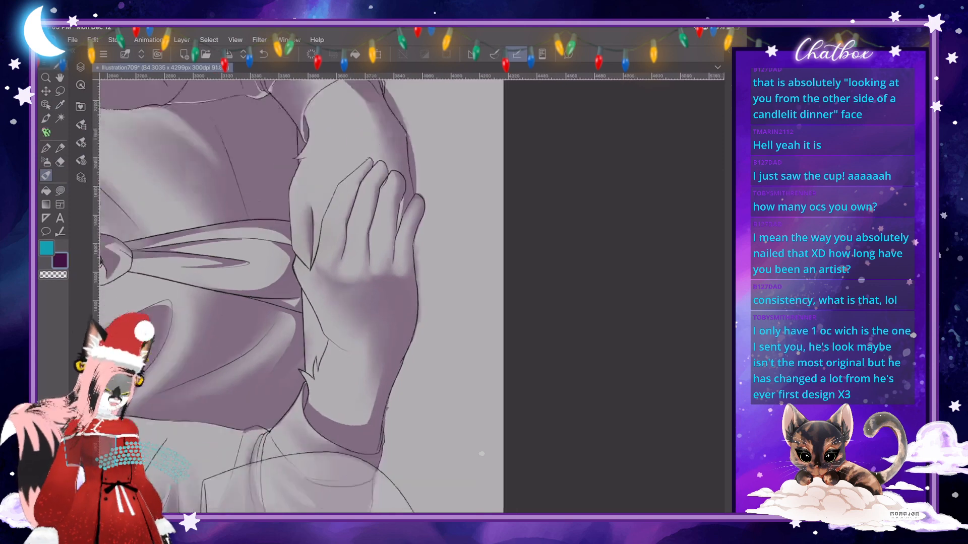
scroll(373, 302, "up", 3)
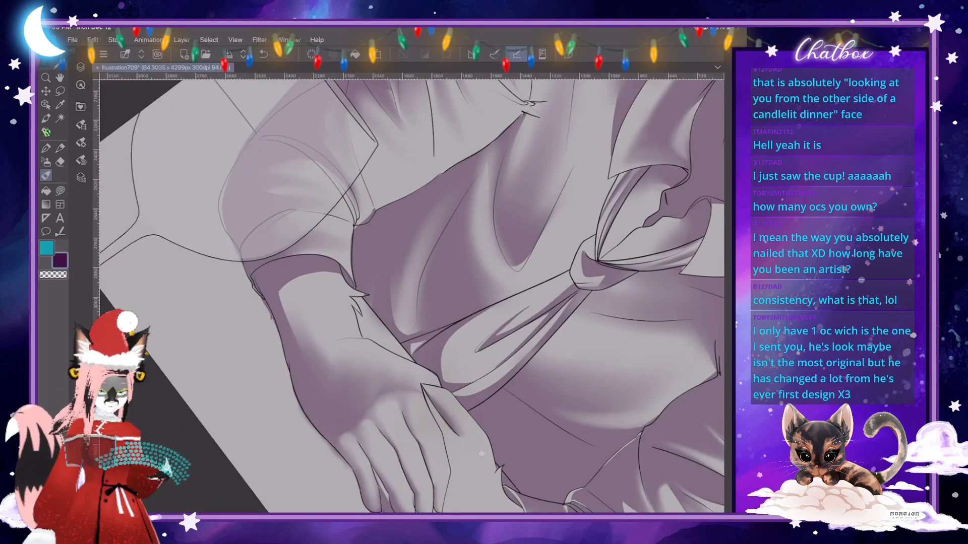
left_click(81, 142)
left_click(81, 142)
mouse_move(295, 336)
left_mouse_down()
mouse_move(275, 287)
mouse_move(298, 317)
left_mouse_up()
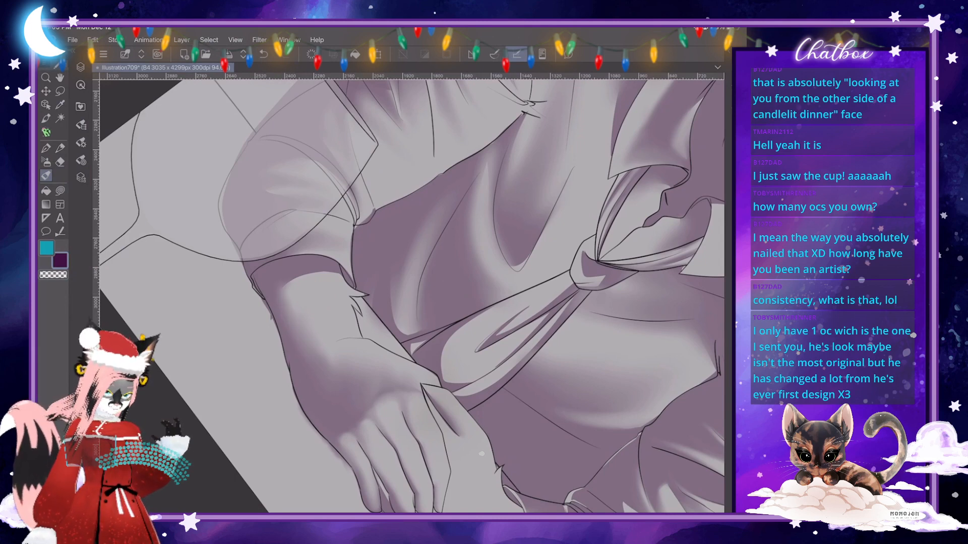
left_click_drag(297, 277, 283, 298)
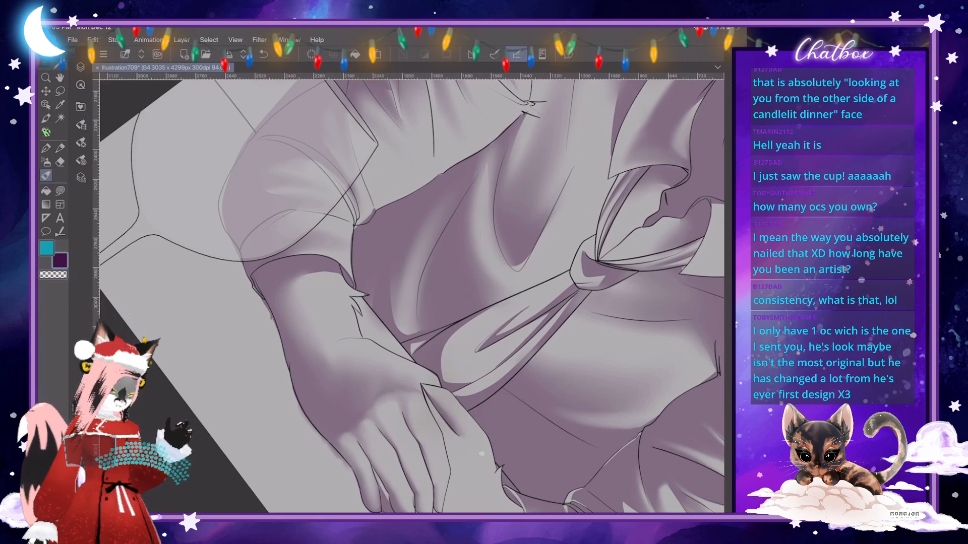
- Examine the shading on the forearms and folded hands close up and in the whole figure at different rotations
scroll(412, 296, "down", 5)
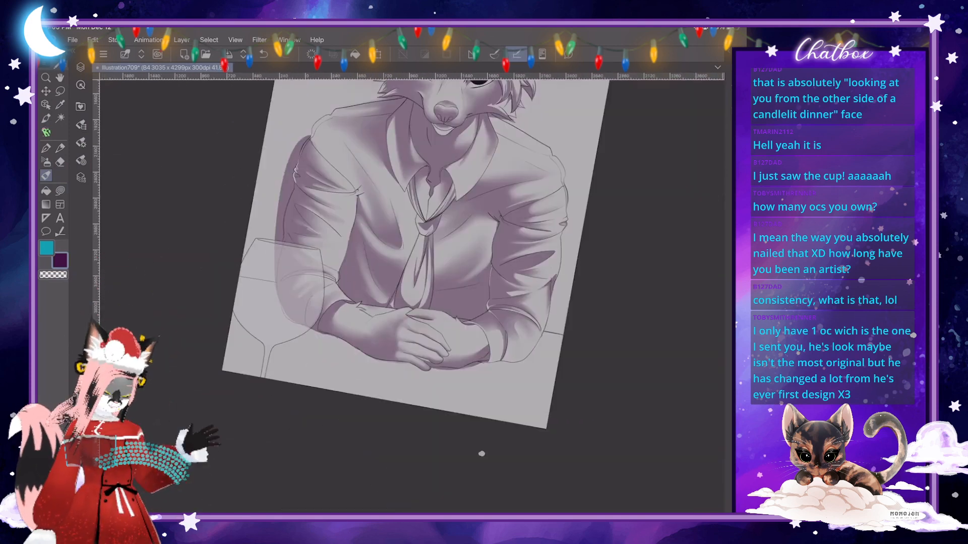
scroll(412, 297, "down", 3)
scroll(411, 296, "up", 5)
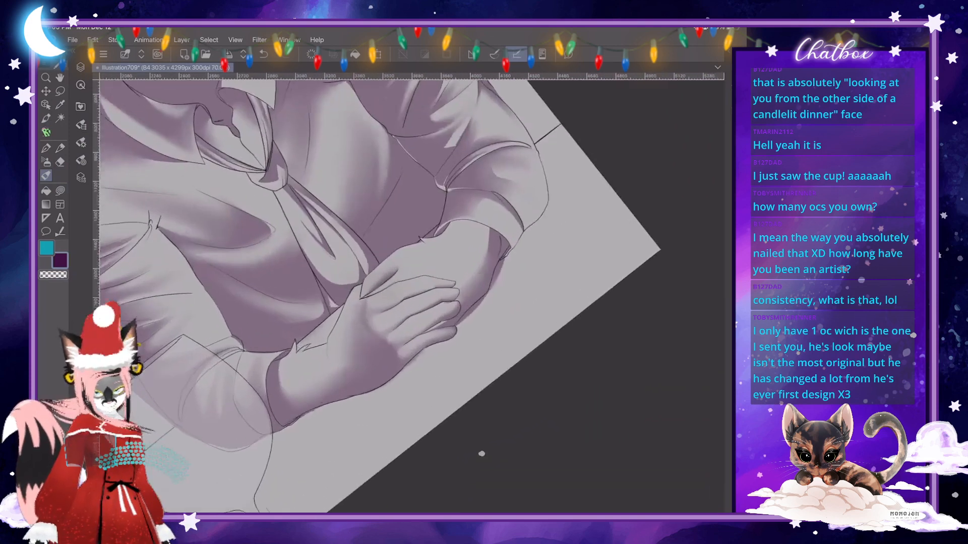
scroll(412, 296, "up", 3)
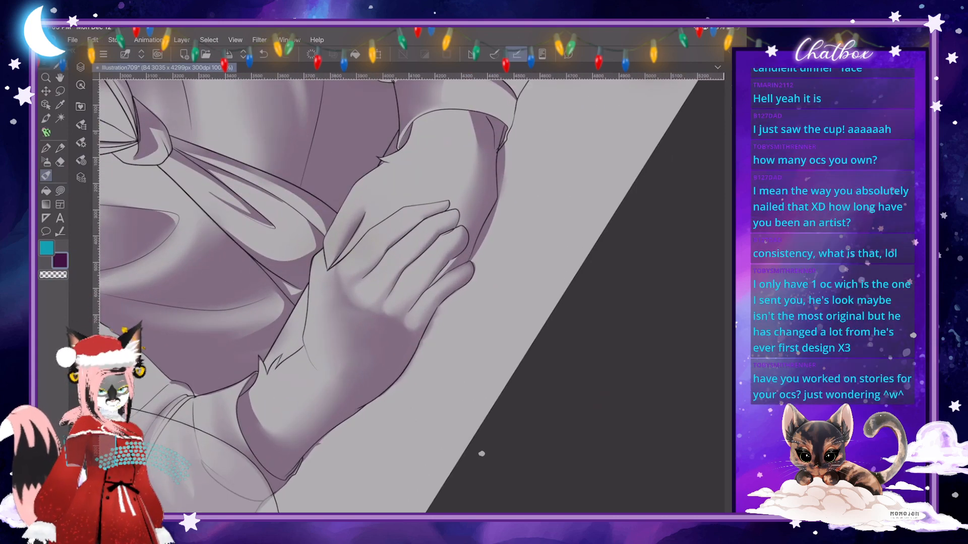
scroll(481, 454, "down", 1)
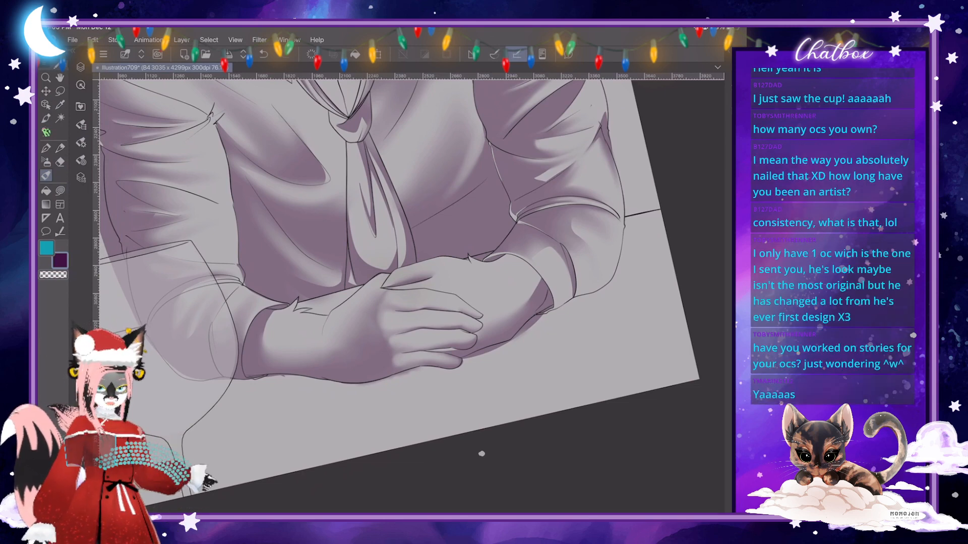
scroll(362, 320, "down", 3)
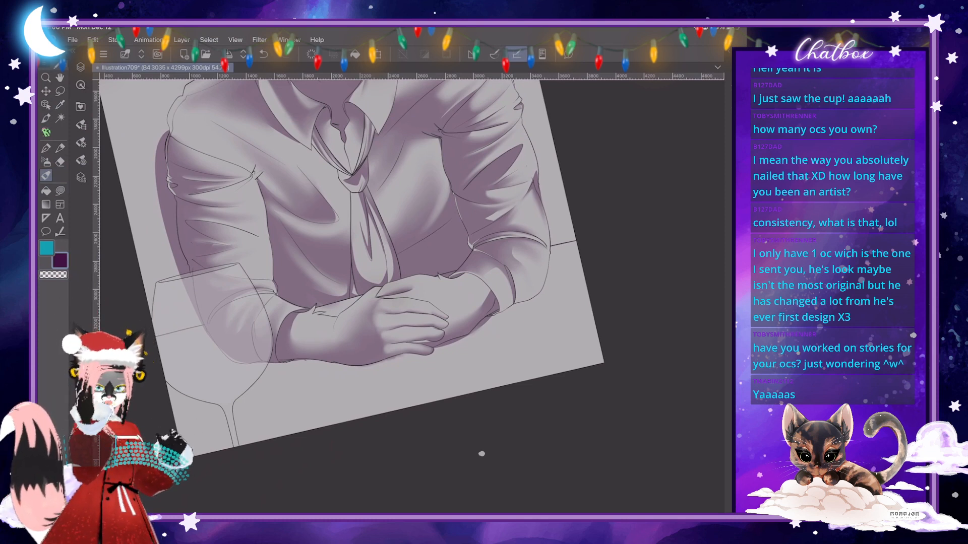
scroll(353, 282, "down", 1)
scroll(353, 282, "up", 4)
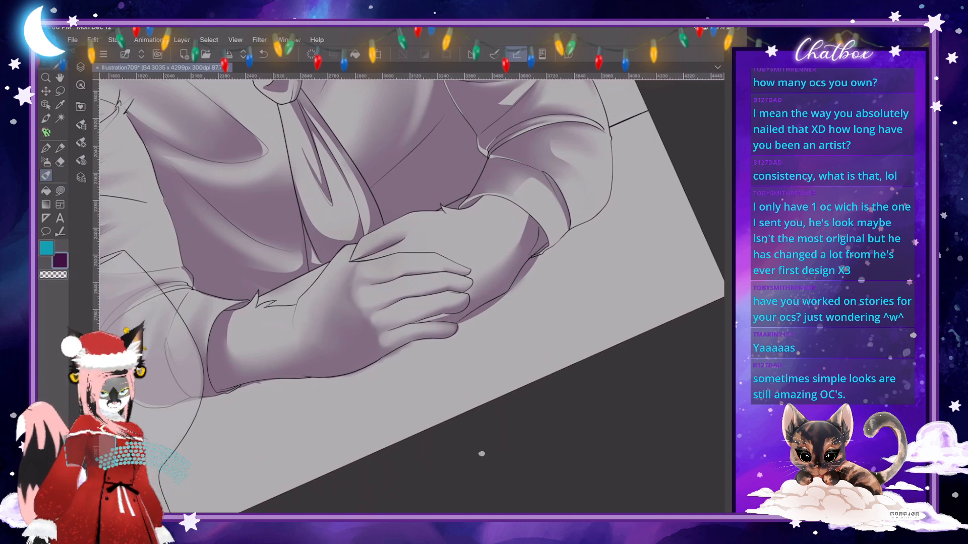
scroll(411, 296, "up", 2)
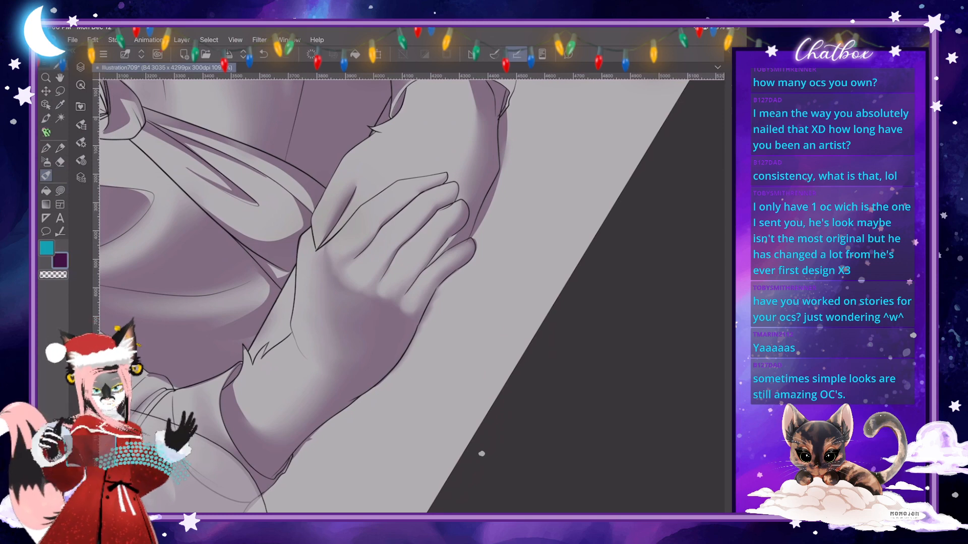
scroll(353, 302, "down", 2)
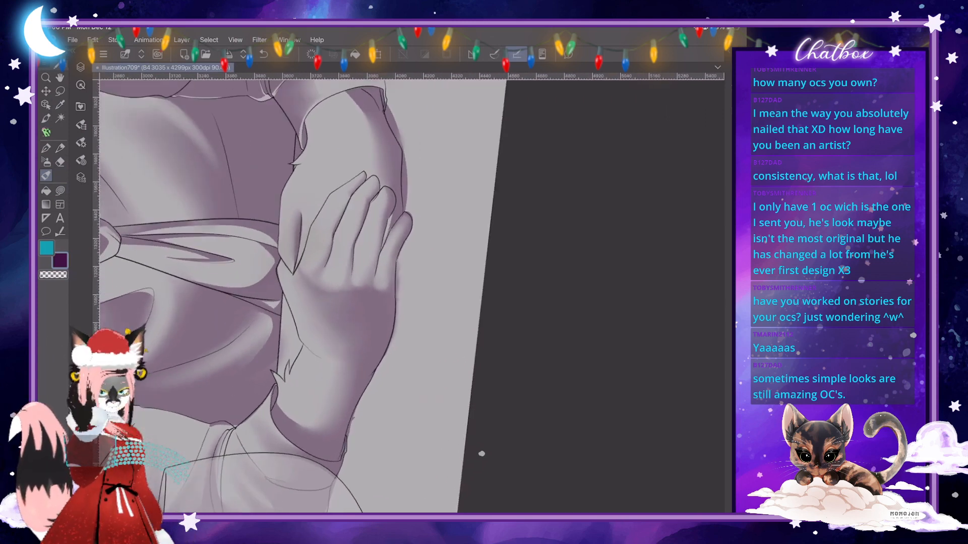
- Set the blending brush size to 183.8 and soften the shading on the wrist beneath the cuff
scroll(353, 302, "up", 4)
mouse_move(263, 432)
left_mouse_down()
mouse_move(242, 413)
mouse_move(296, 441)
mouse_move(298, 429)
mouse_move(268, 426)
left_mouse_up()
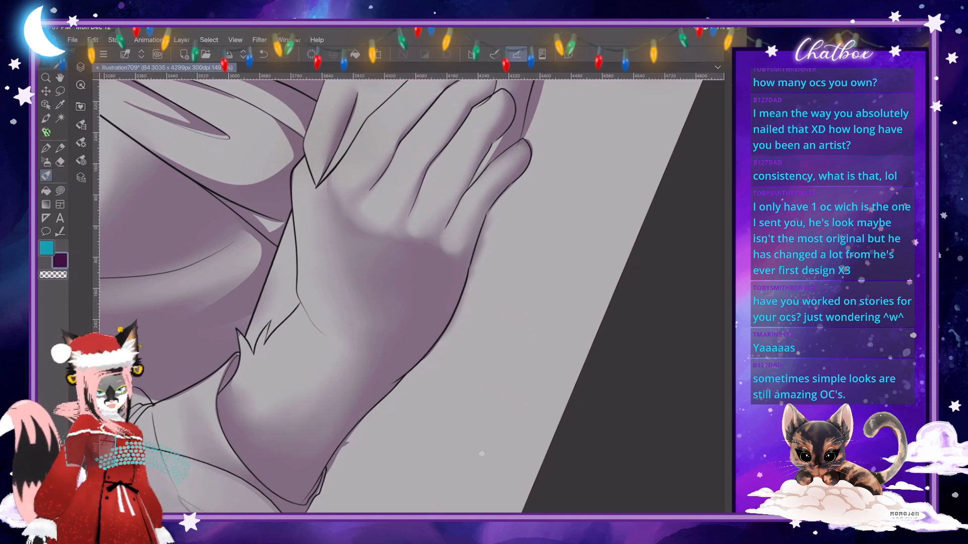
scroll(481, 454, "down", 5)
scroll(482, 453, "up", 5)
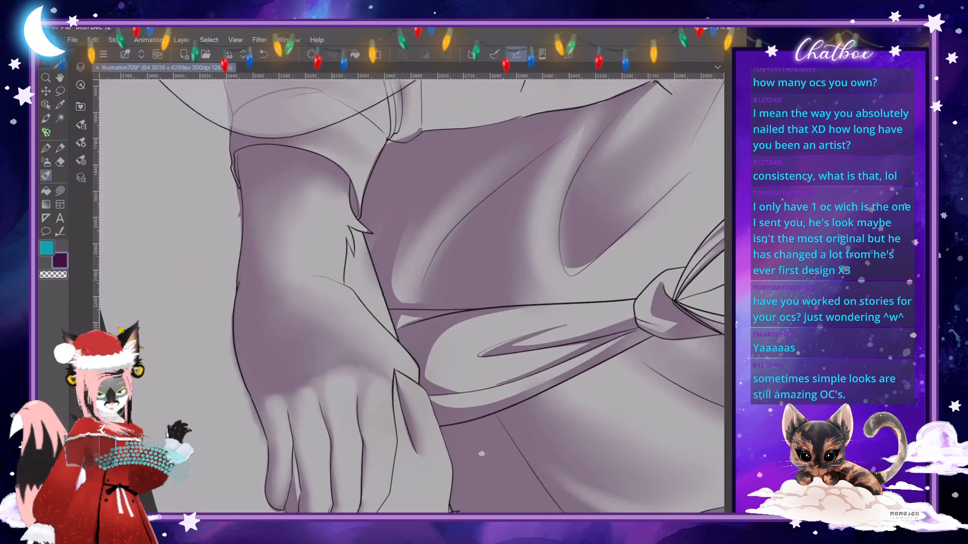
left_click(80, 143)
left_click_drag(186, 86, 192, 87)
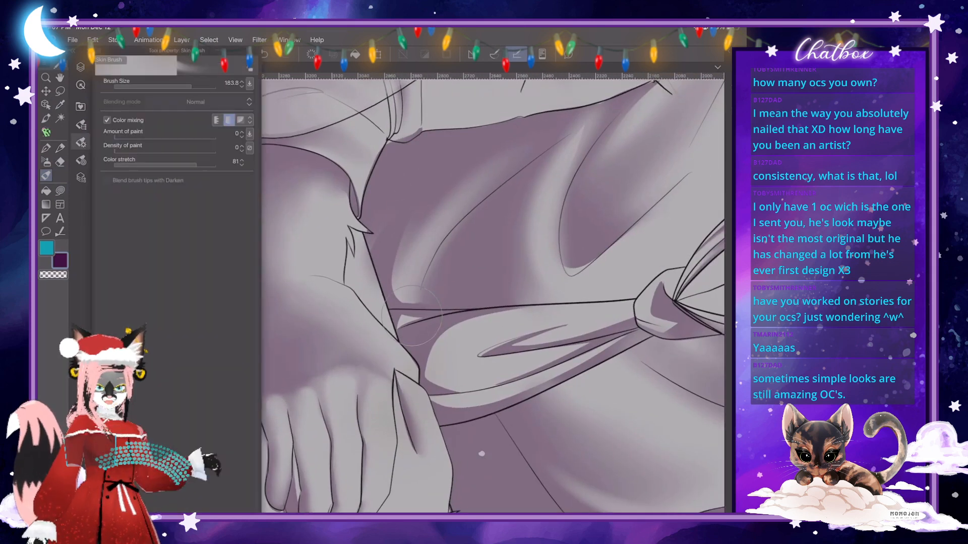
left_click(81, 142)
left_click_drag(282, 228, 319, 196)
scroll(481, 454, "down", 5)
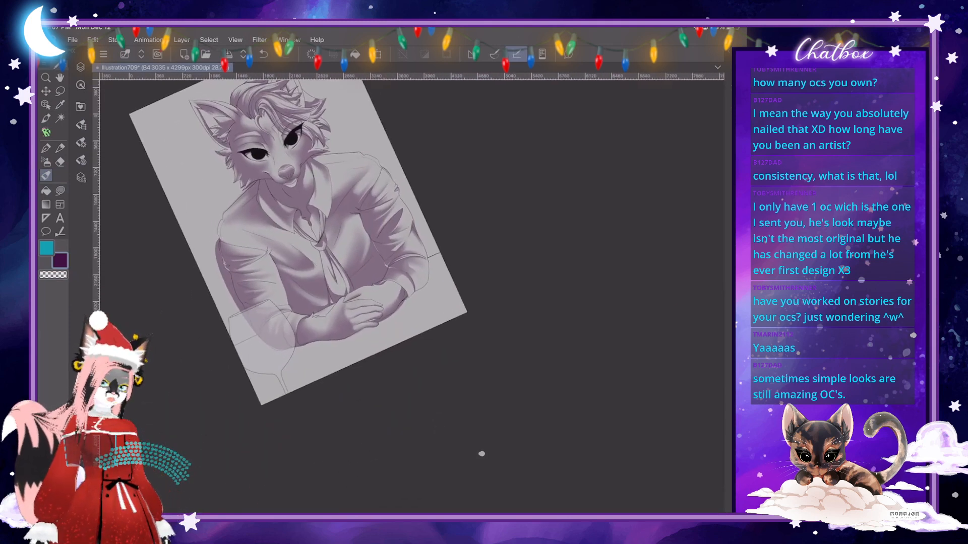
- Add a narrow crisp shadow along the curved crease at the base of the upper hand, beside the wrist fur tuft
scroll(482, 454, "up", 6)
scroll(482, 454, "up", 2)
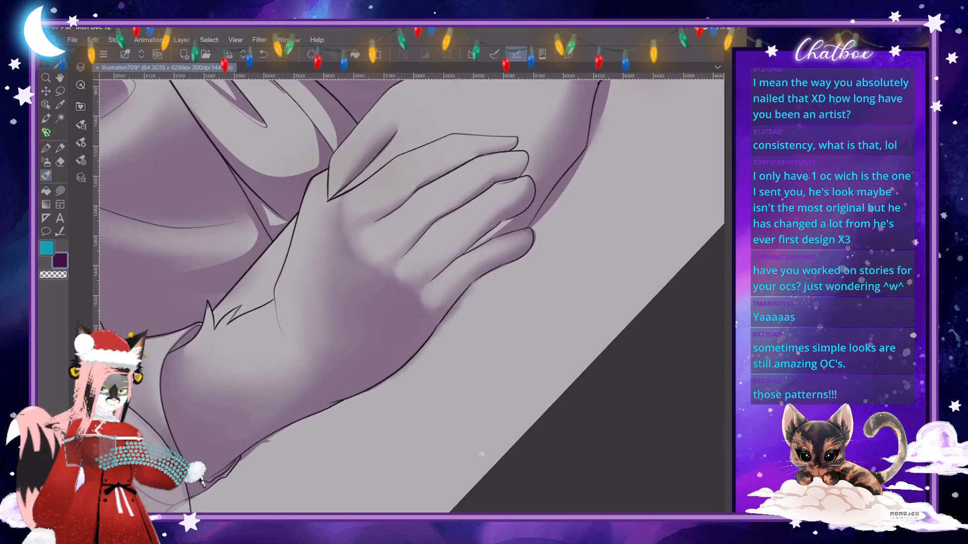
key("j")
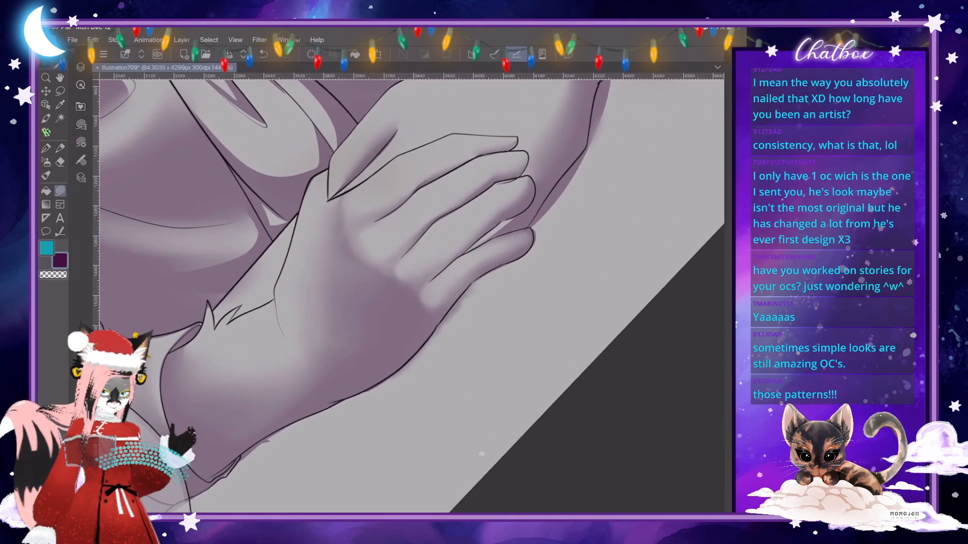
mouse_move(287, 257)
left_mouse_down()
mouse_move(296, 348)
mouse_move(277, 296)
mouse_move(288, 257)
left_mouse_up()
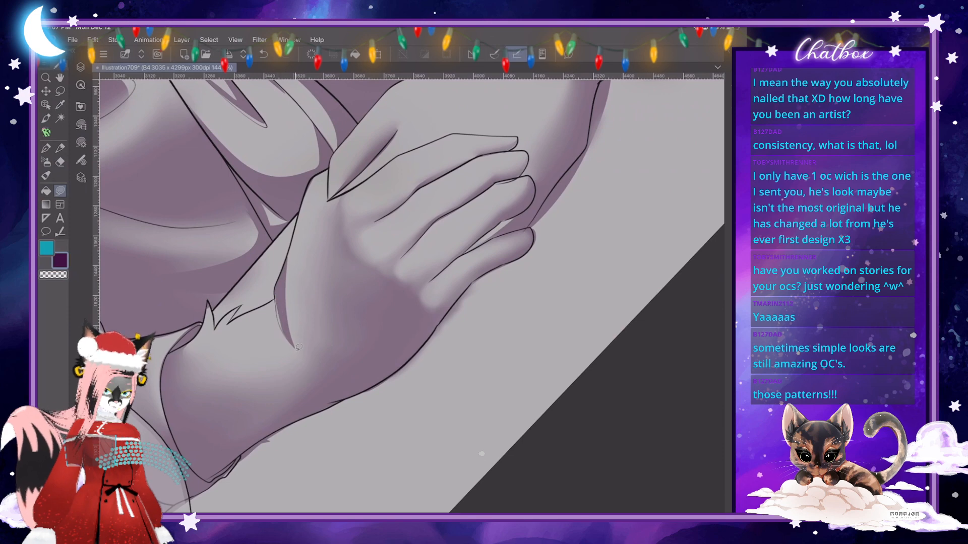
scroll(296, 318, "up", 3)
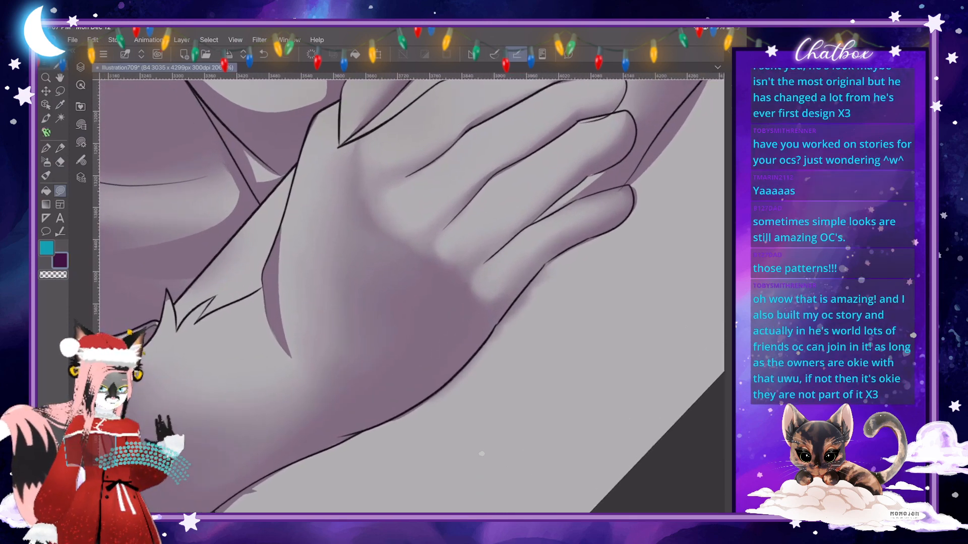
- Reduce the blending brush size and blend the crisp crease shadow into the back of the hand
left_click(46, 176)
left_click(81, 142)
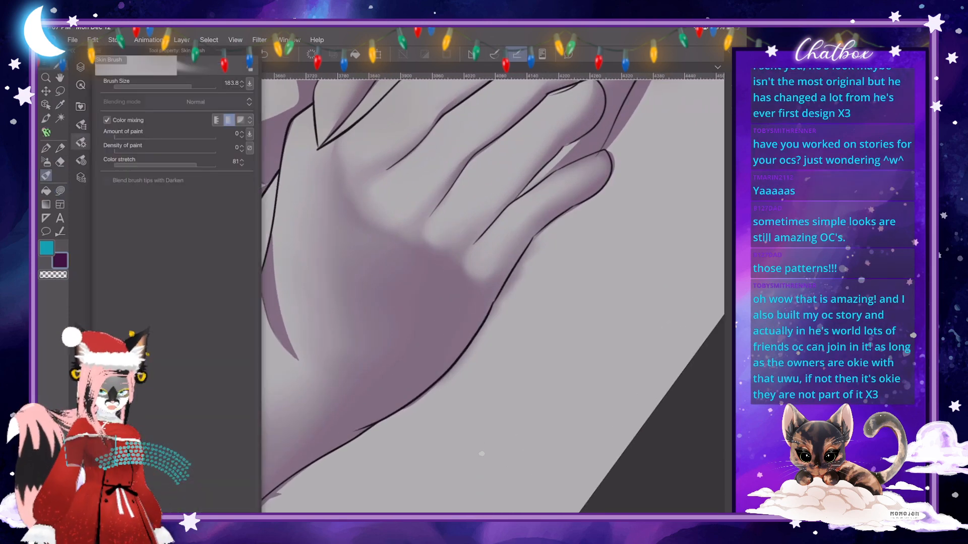
left_click(183, 86)
left_click(175, 87)
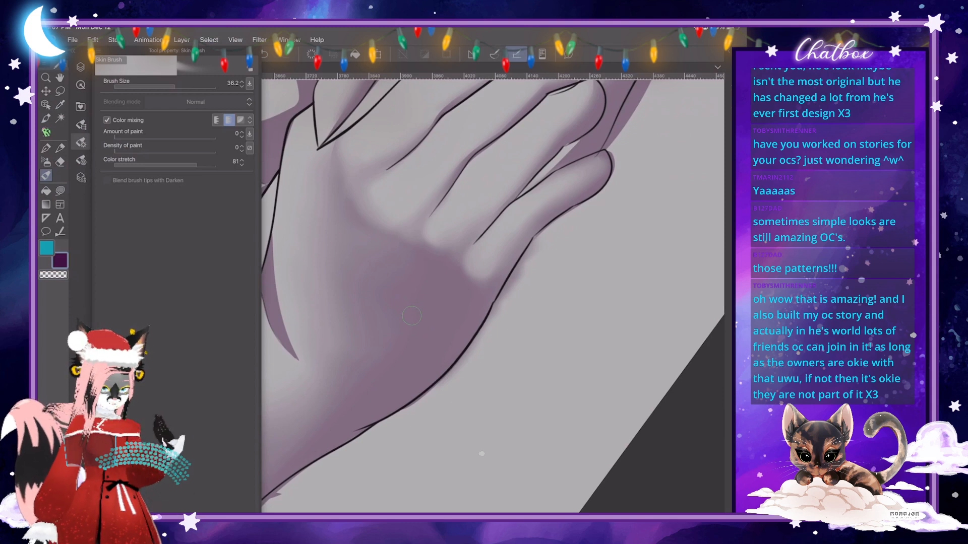
left_click(180, 87)
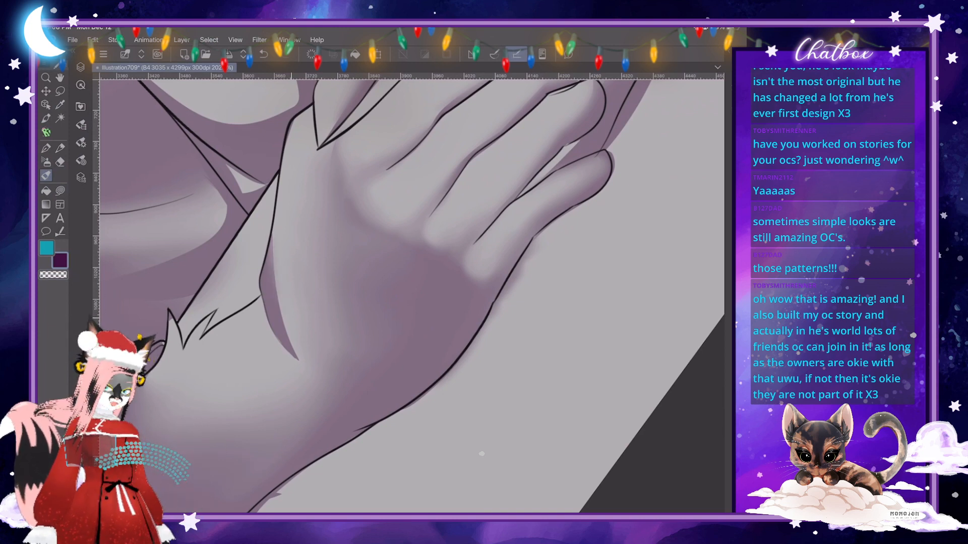
left_click_drag(283, 318, 304, 364)
left_click_drag(272, 298, 309, 371)
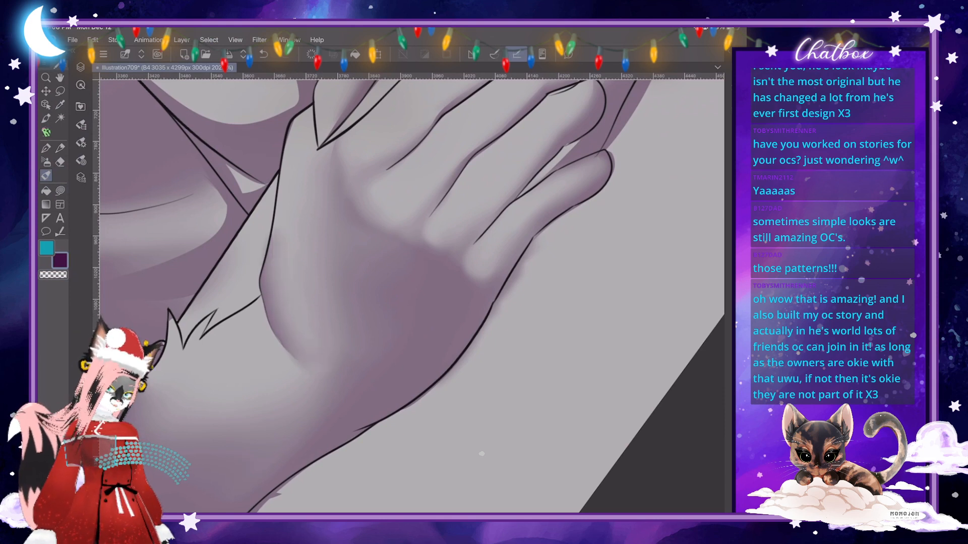
- Set the blending brush size to 122.4 and smooth the transition between the crease shadow and the hand's broad shading
left_click(80, 142)
left_click(186, 87)
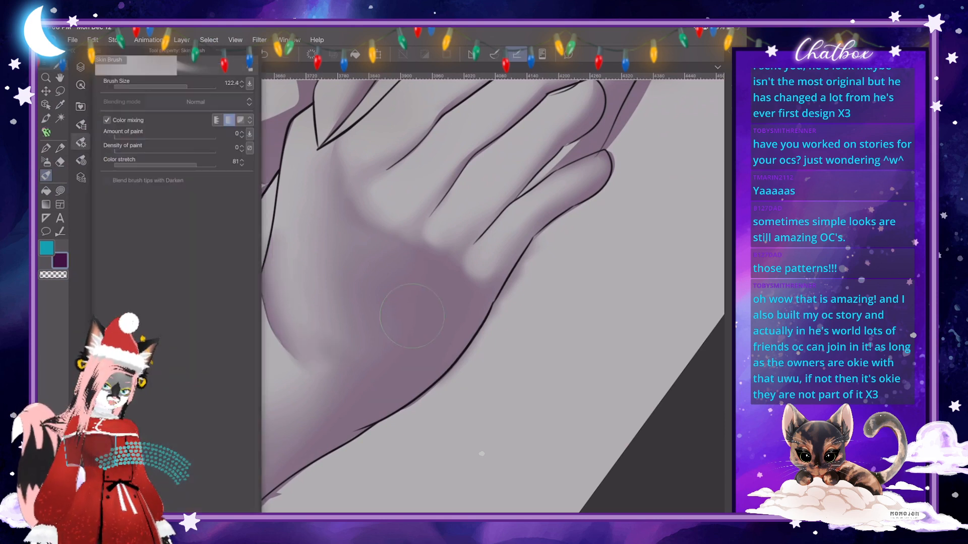
left_click(80, 143)
mouse_move(323, 363)
left_mouse_down()
mouse_move(303, 315)
mouse_move(334, 324)
left_mouse_up()
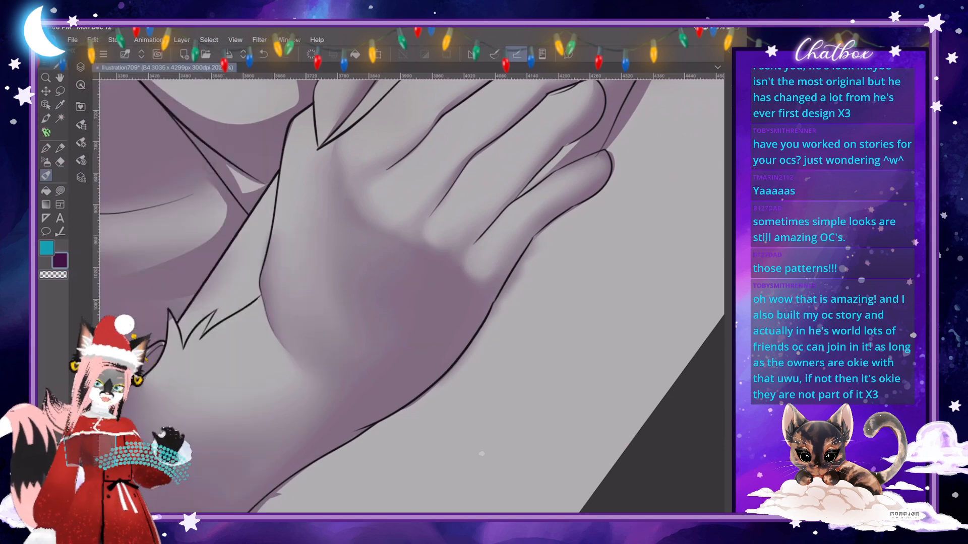
scroll(412, 296, "down", 8)
left_click_drag(373, 242, 342, 264)
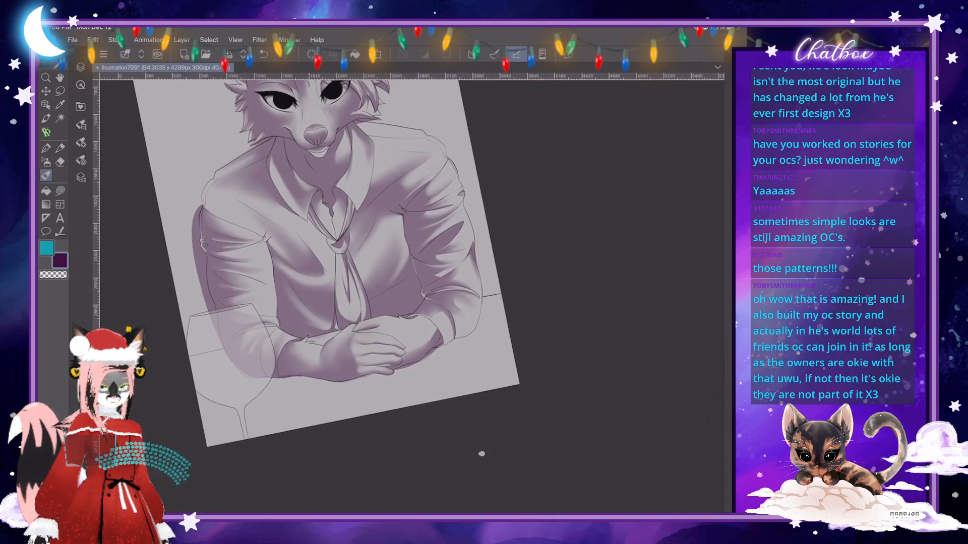
- Add a small shadow at the base of the upper hand's index finger and blend it with a 31.1 brush
scroll(413, 296, "up", 5)
scroll(385, 338, "up", 3)
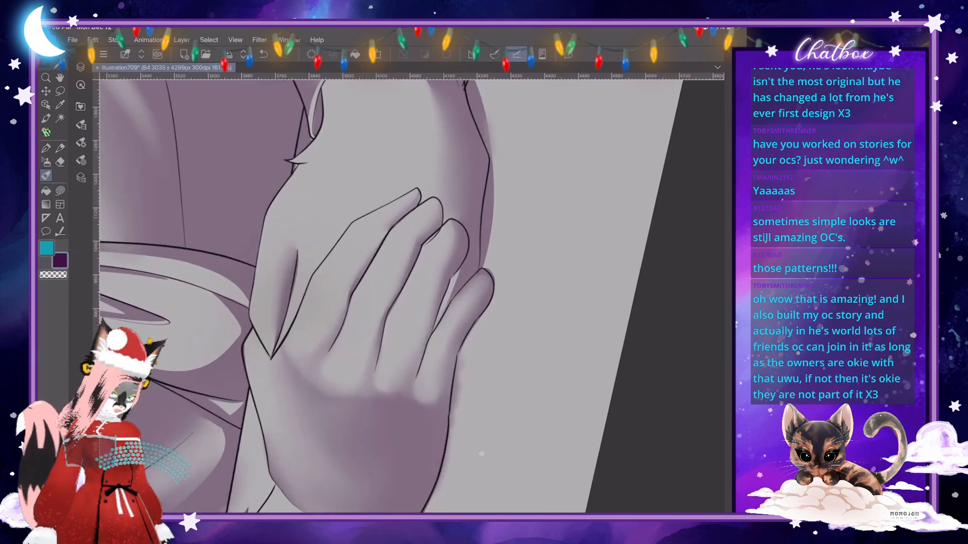
left_click(81, 143)
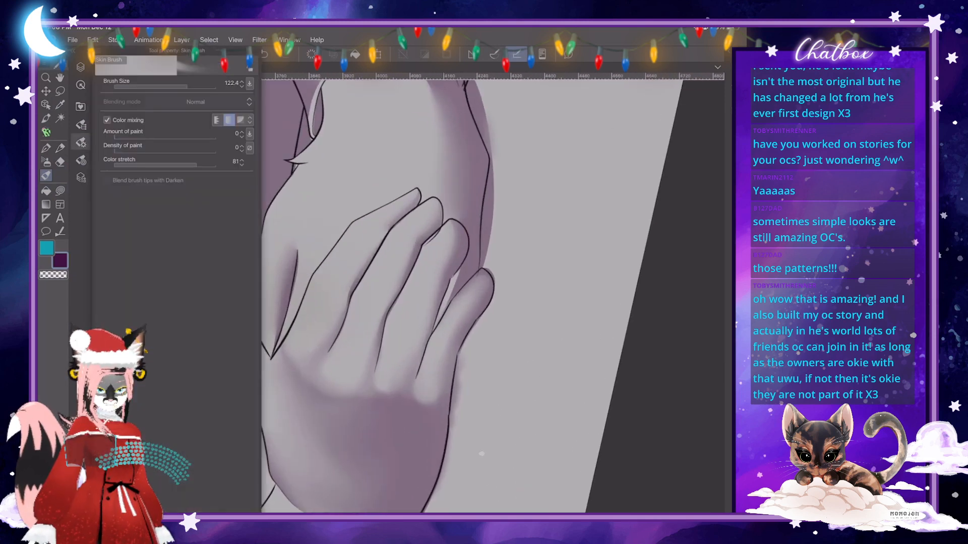
left_click(182, 87)
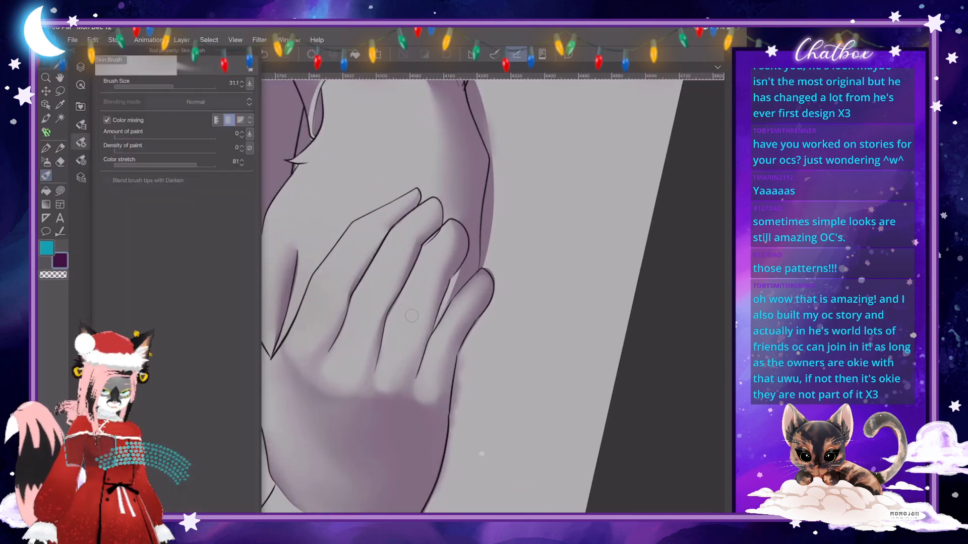
left_click(81, 143)
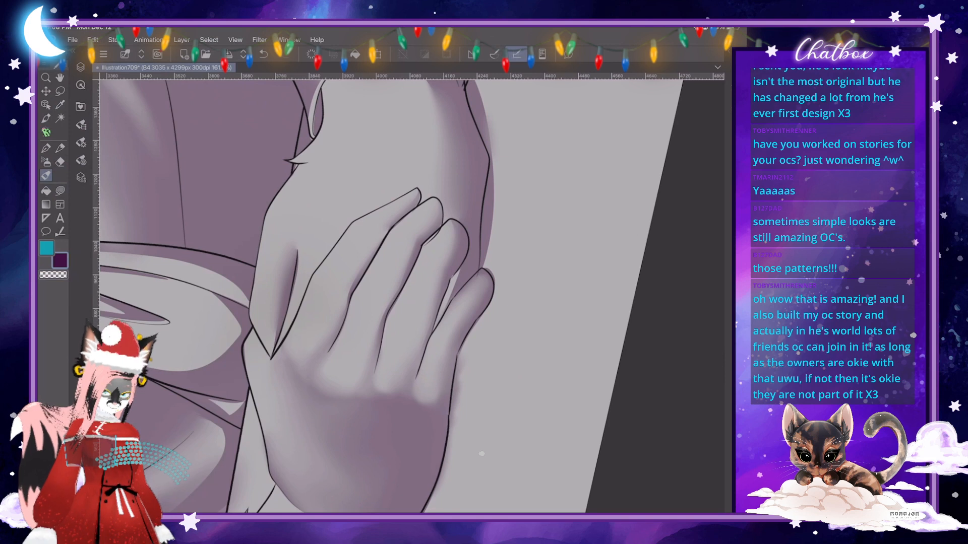
left_click(60, 191)
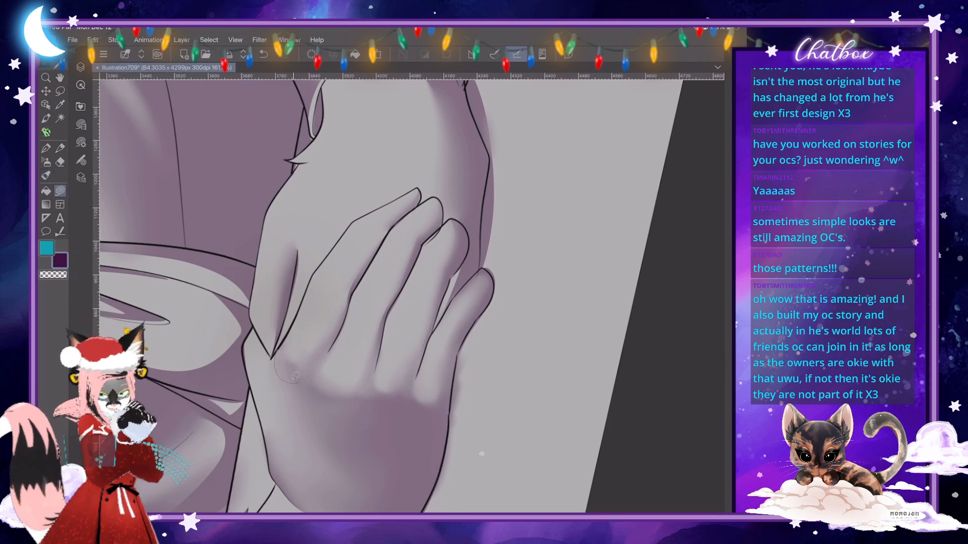
mouse_move(287, 339)
left_mouse_down()
mouse_move(283, 373)
mouse_move(284, 360)
mouse_move(291, 370)
left_mouse_up()
left_click(45, 175)
left_click_drag(282, 346, 279, 376)
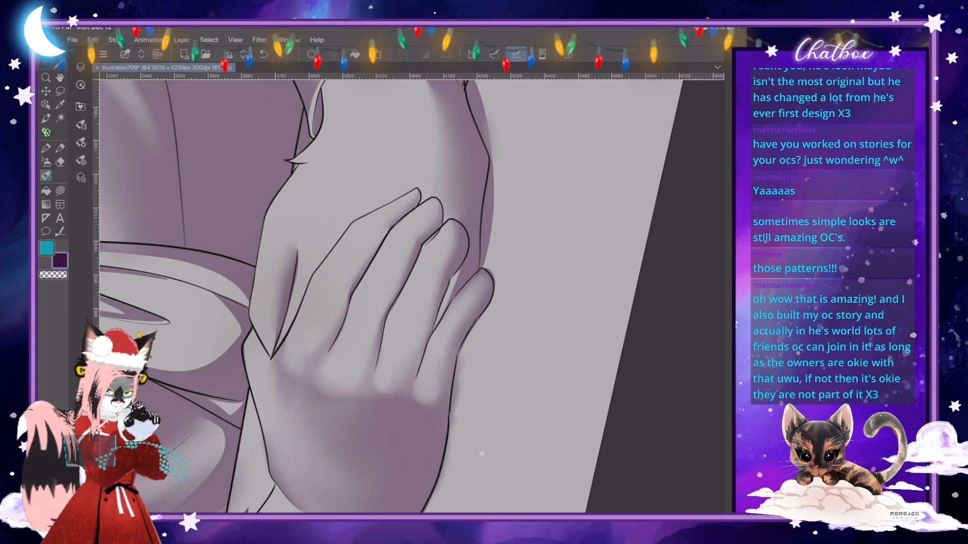
- Set the blending brush size to 49.1 and soften the shading around the index finger's knuckle
left_click(80, 143)
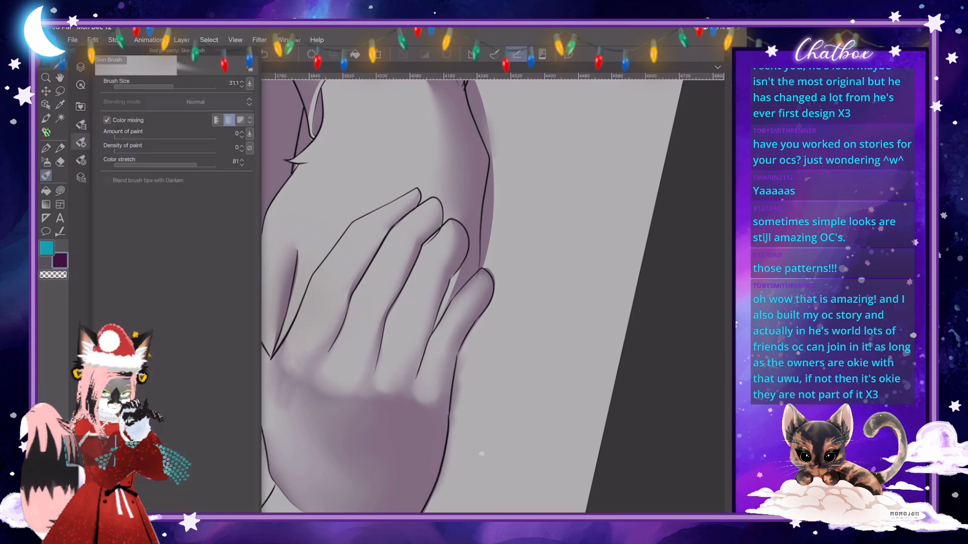
key("e")
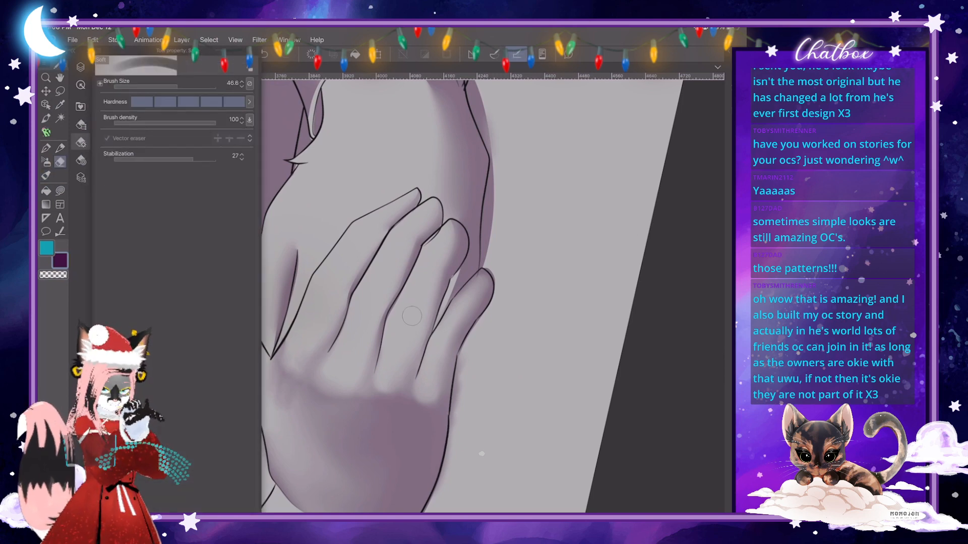
key("j")
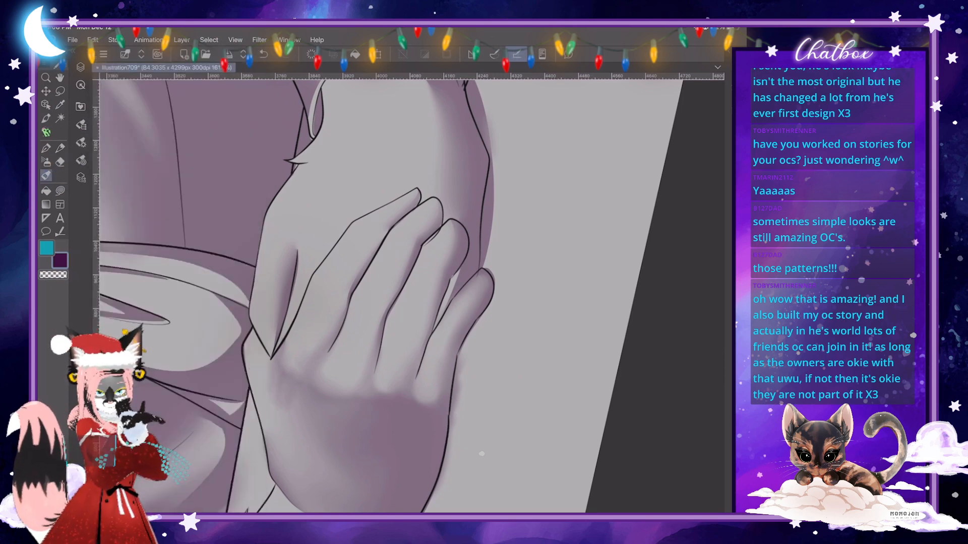
key("bracketright")
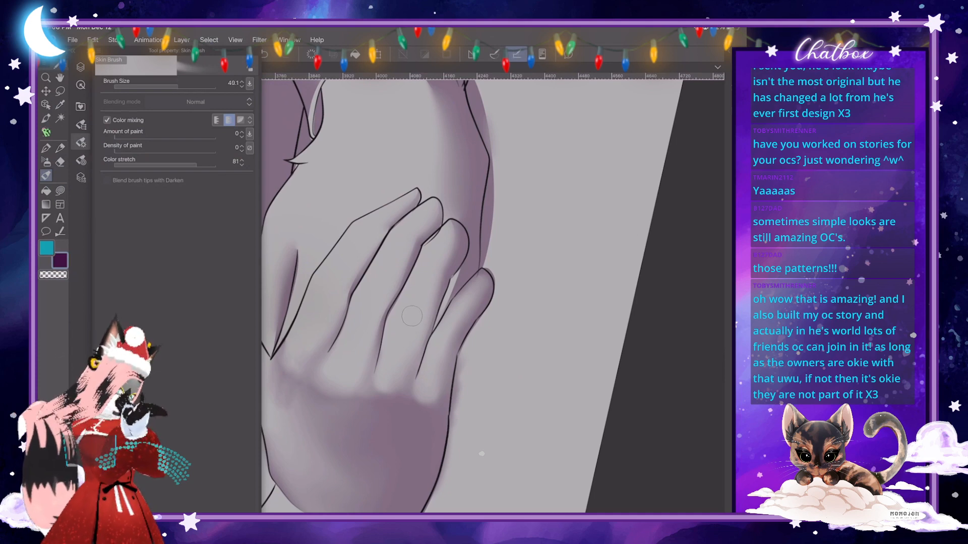
left_click(81, 143)
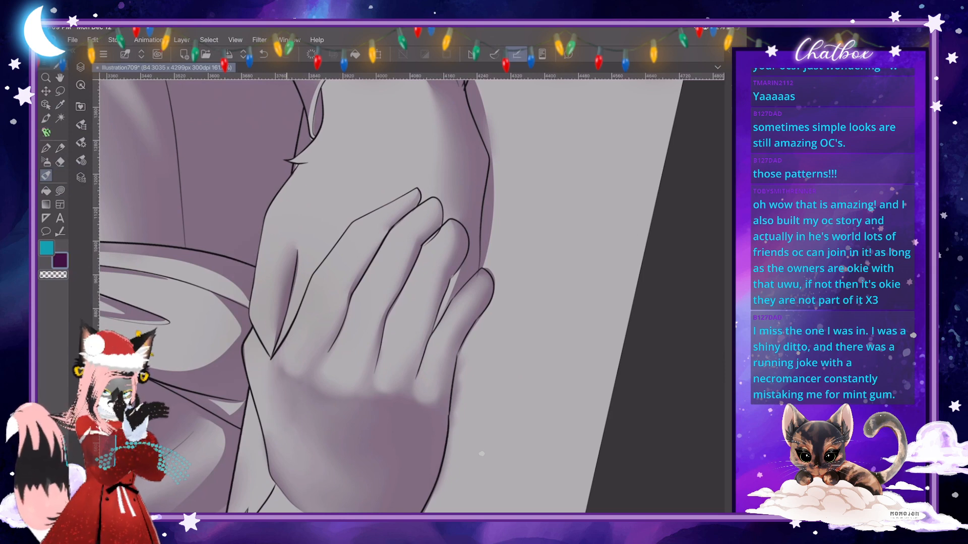
scroll(411, 296, "down", 8)
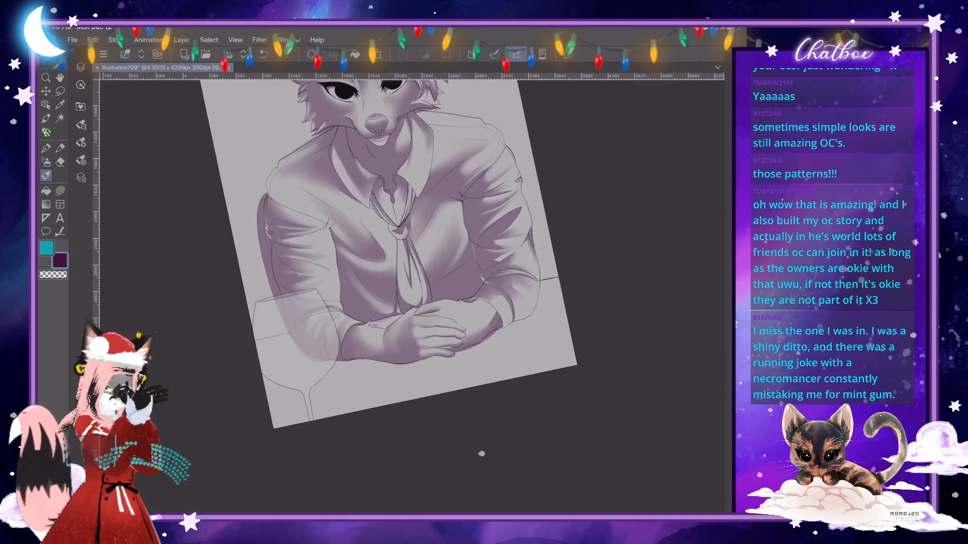
- Lasso the upper hand's index knuckle, shift its shading slightly toward the fingertip and deselect
scroll(412, 297, "up", 8)
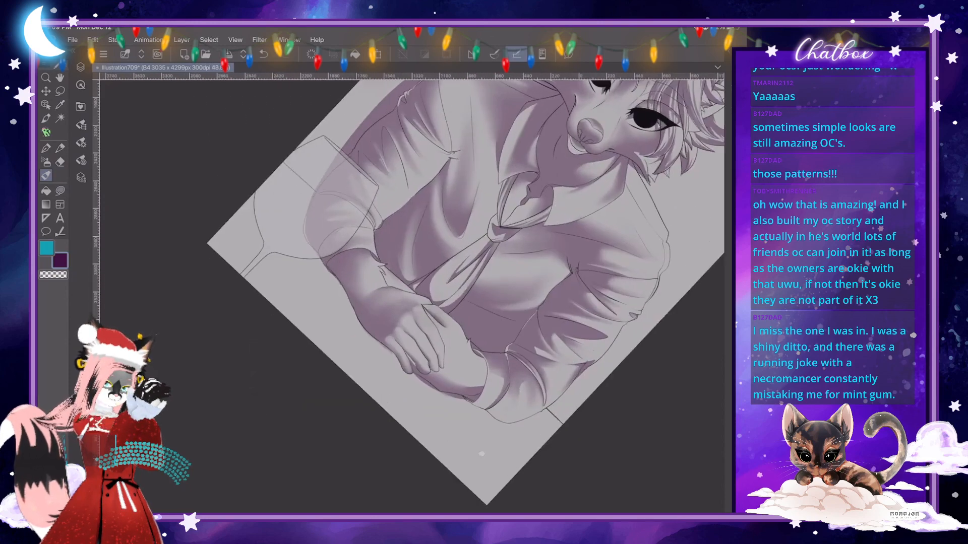
scroll(412, 297, "right", 1)
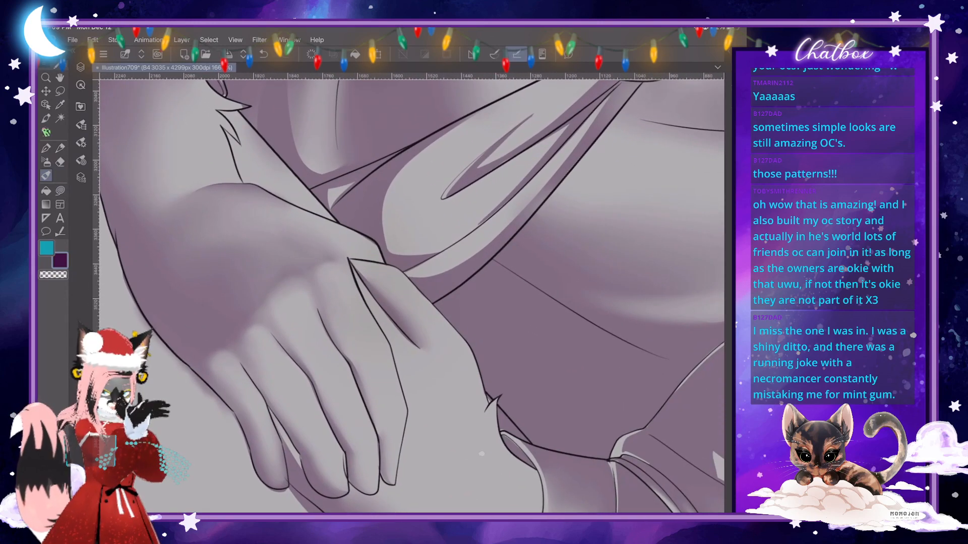
key("m")
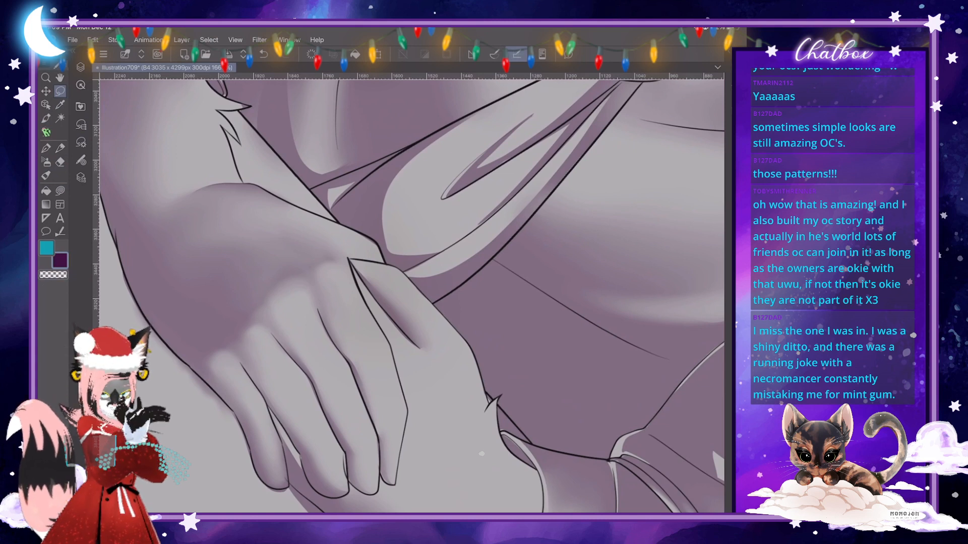
mouse_move(313, 255)
left_mouse_down()
mouse_move(323, 313)
mouse_move(359, 287)
mouse_move(351, 260)
mouse_move(343, 267)
mouse_move(355, 286)
left_mouse_up()
left_click(377, 363)
left_click(359, 377)
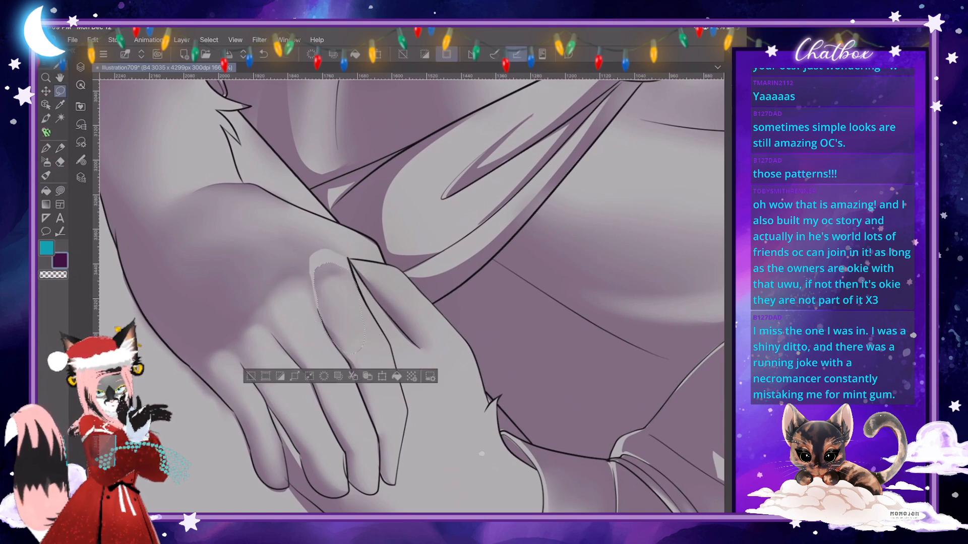
left_click(251, 376)
- Lasso the upper hand's middle finger knuckle, transform its shading slightly toward the fingertip and apply it
mouse_move(267, 283)
left_mouse_down()
mouse_move(286, 337)
mouse_move(314, 335)
left_mouse_up()
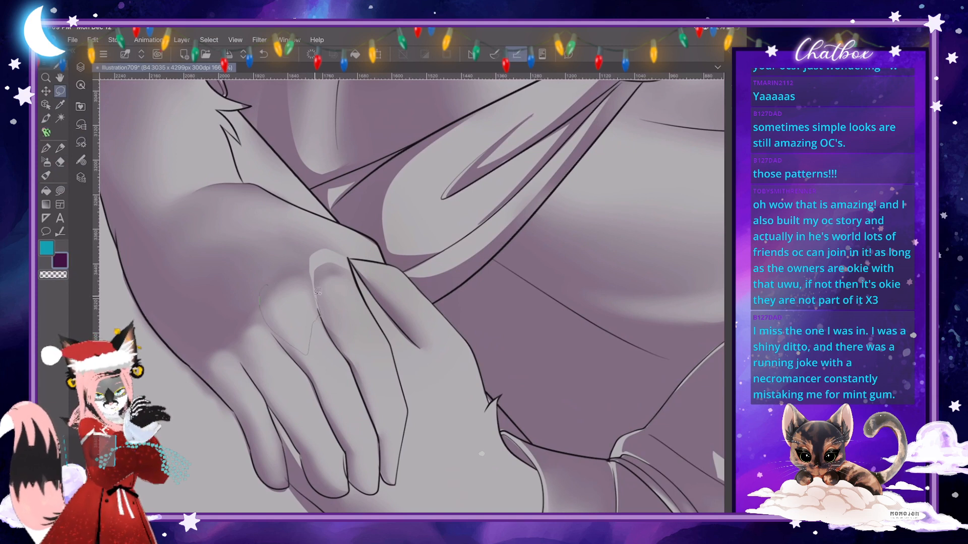
left_click_drag(290, 256, 269, 260)
key("ctrl+t")
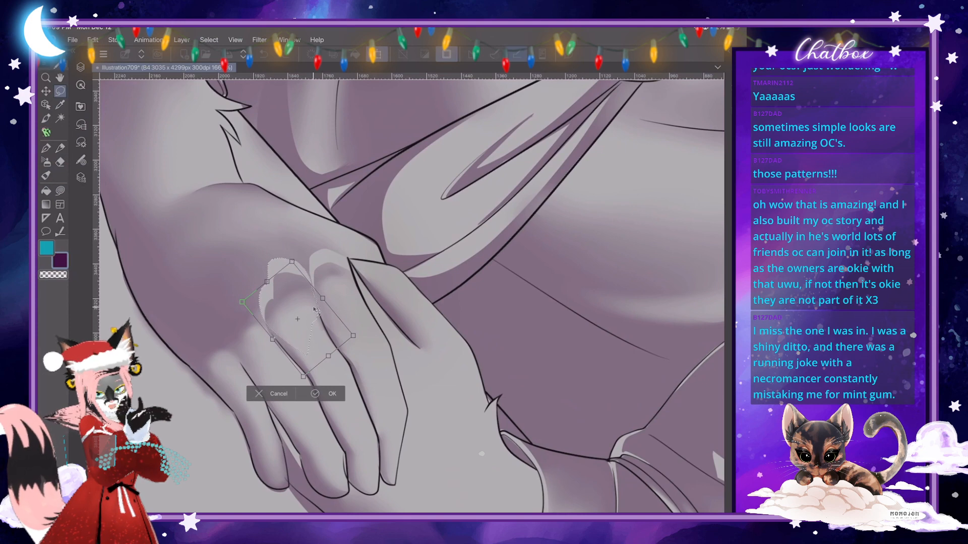
left_click_drag(314, 308, 313, 306)
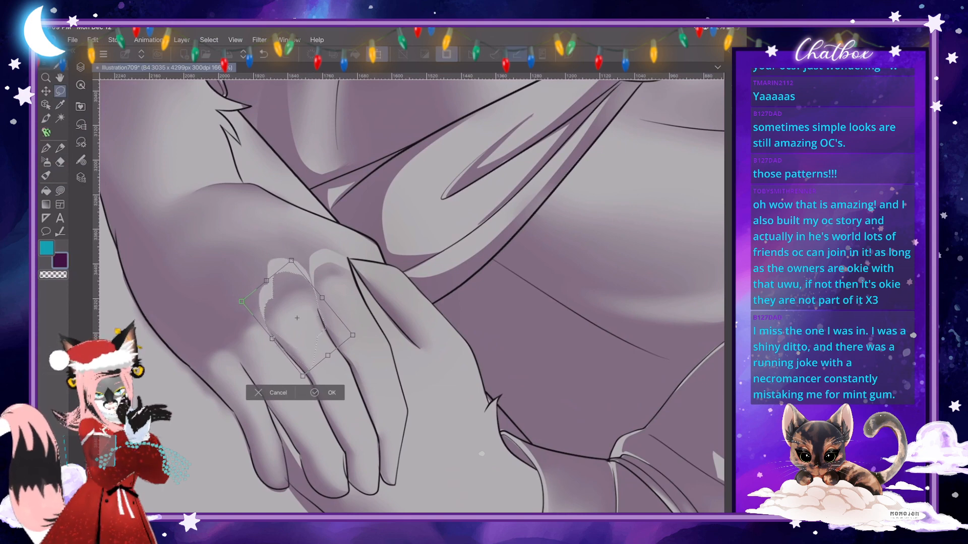
left_click(328, 393)
- Blend the light gaps behind the index and middle knuckles into the shading on the back of the hand
scroll(412, 296, "down", 5)
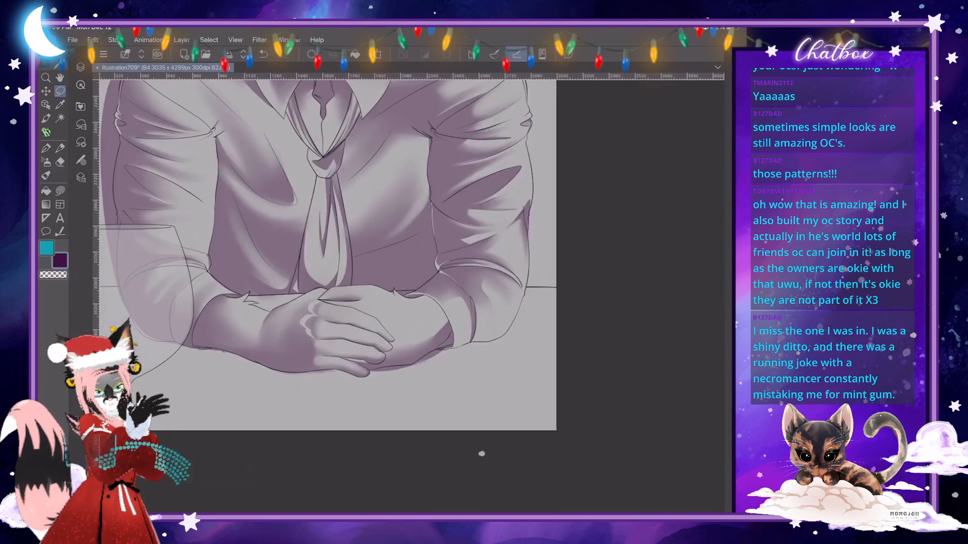
scroll(352, 312, "up", 2)
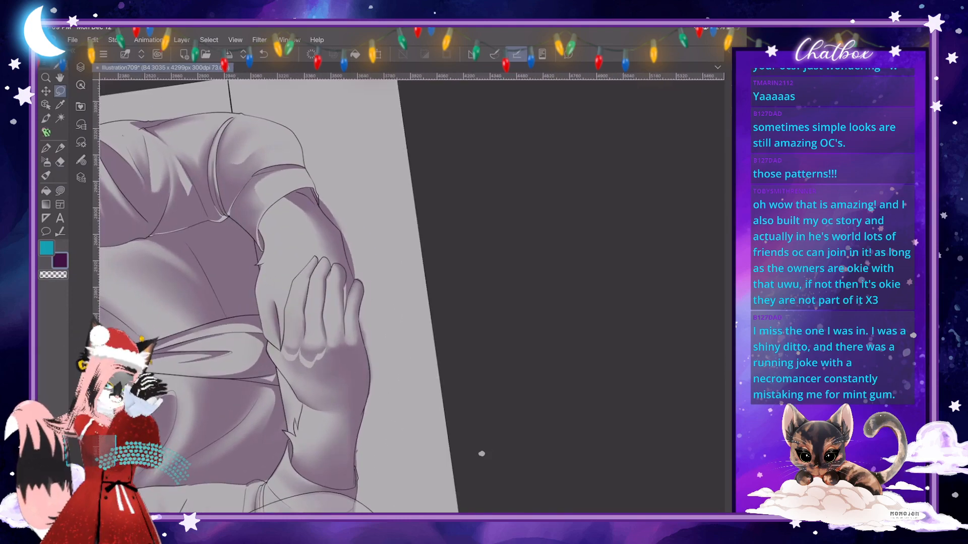
scroll(353, 312, "up", 1)
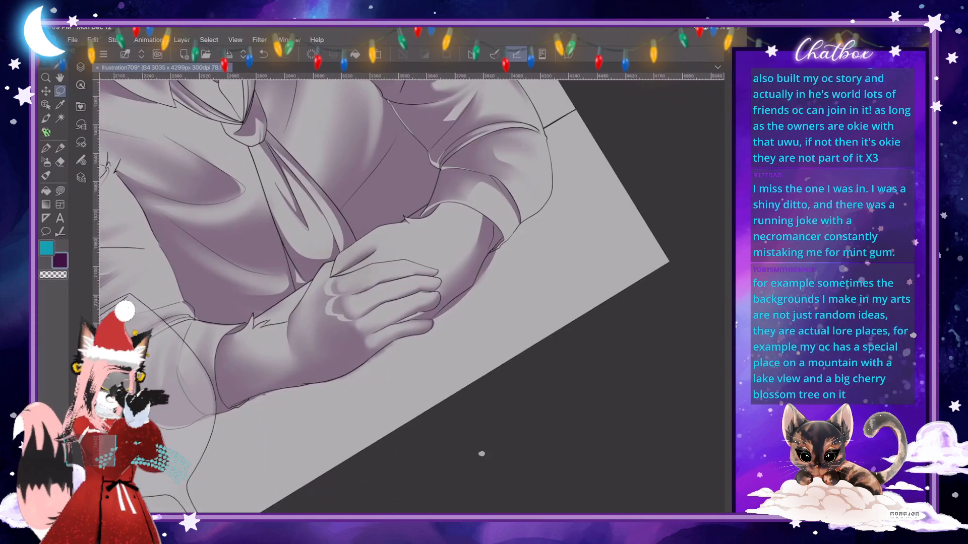
scroll(333, 278, "up", 2)
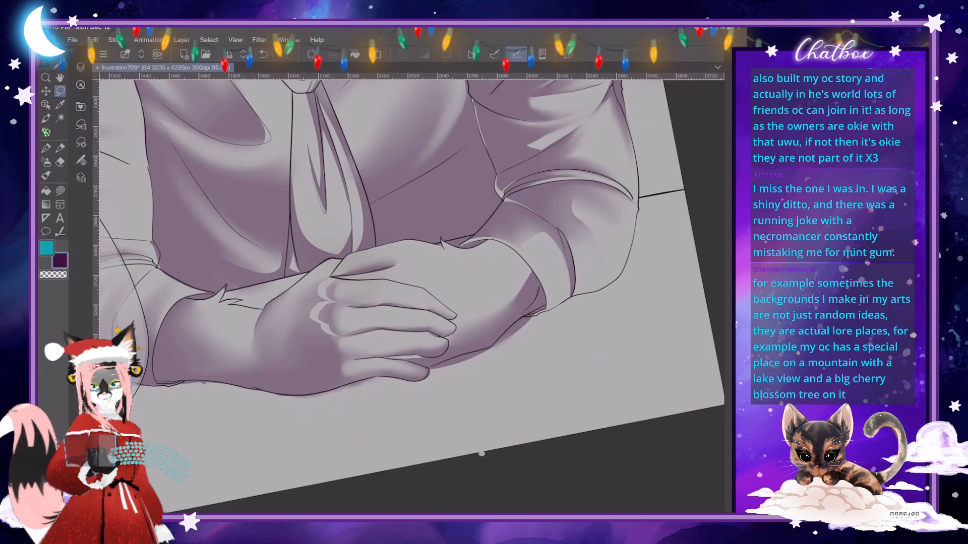
scroll(411, 297, "up", 1)
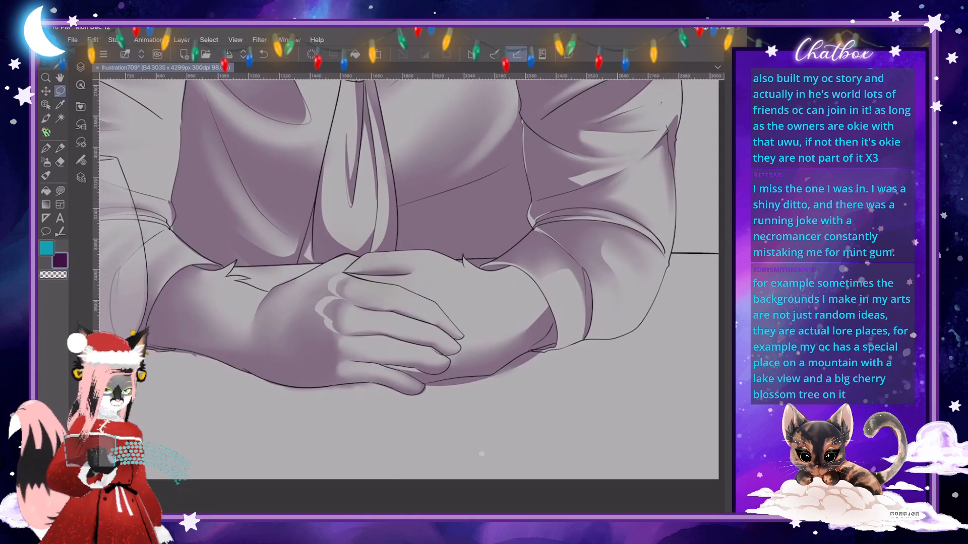
scroll(411, 297, "up", 5)
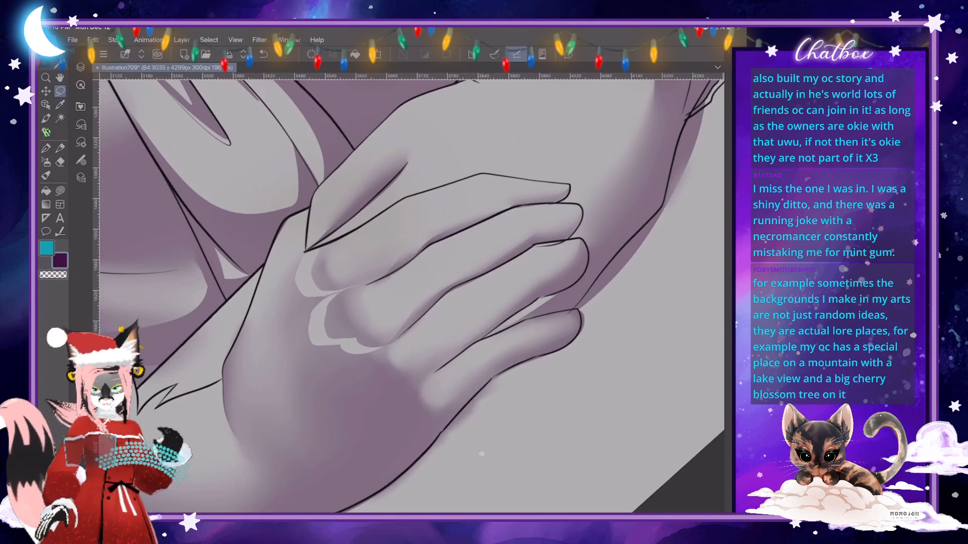
key("j")
mouse_move(302, 259)
left_mouse_down()
mouse_move(300, 283)
mouse_move(317, 300)
mouse_move(305, 265)
left_mouse_up()
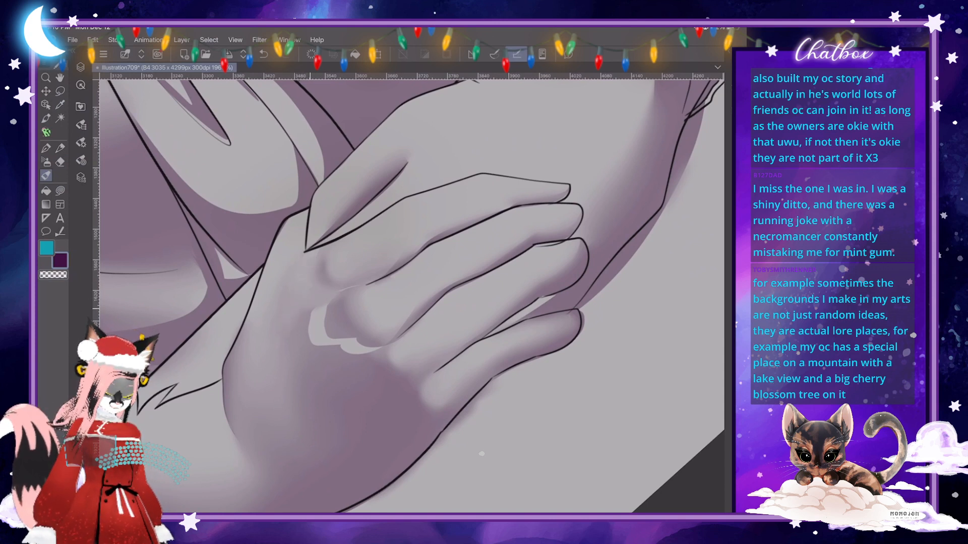
mouse_move(323, 307)
left_mouse_down()
mouse_move(312, 334)
mouse_move(306, 319)
mouse_move(348, 353)
mouse_move(379, 346)
left_mouse_up()
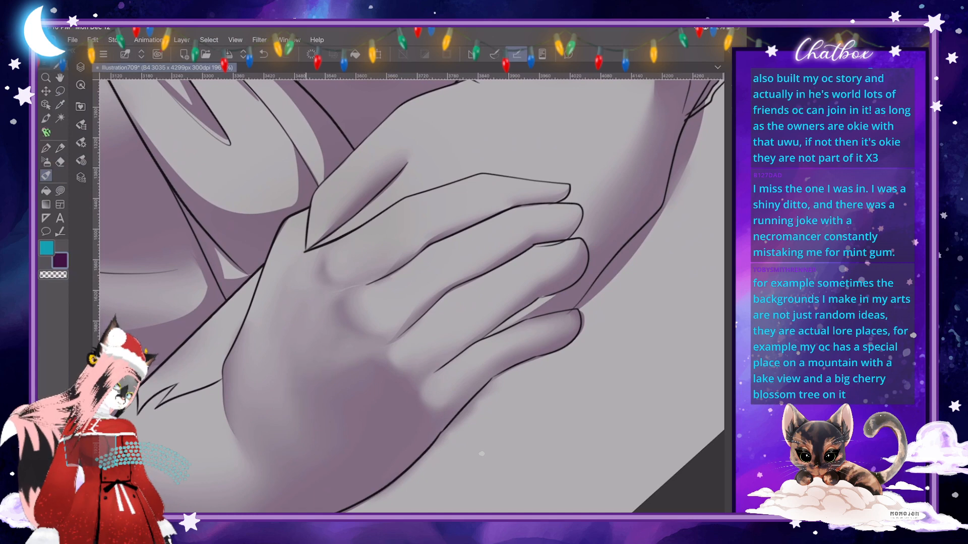
- Check the blending brush settings and smooth the shading across the upper hand's knuckles at brush size 49.1
scroll(411, 297, "down", 5)
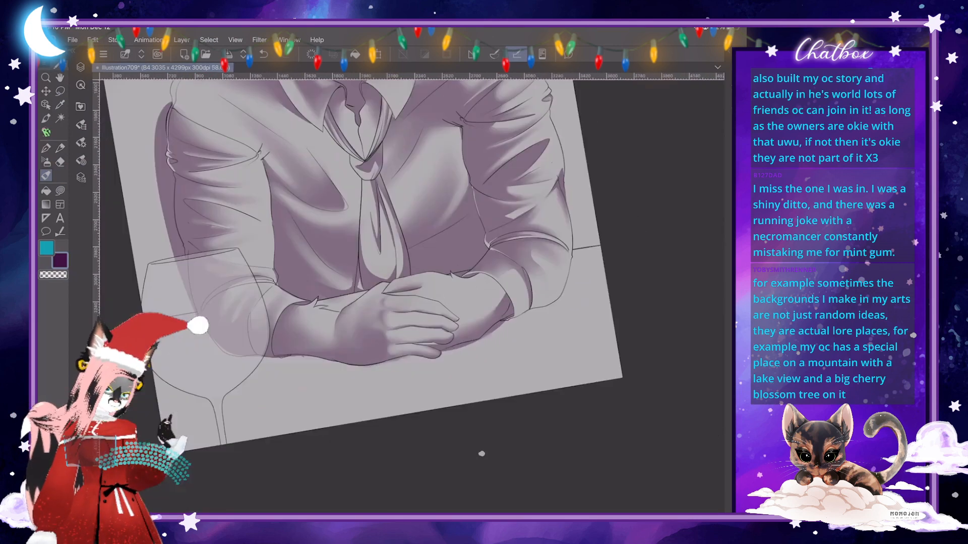
key("h")
scroll(411, 296, "up", 5)
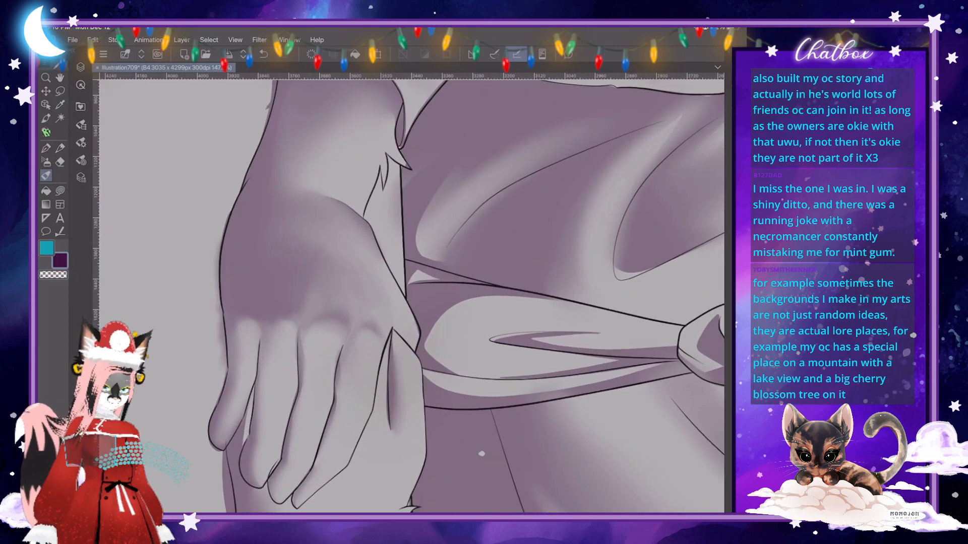
left_click(80, 143)
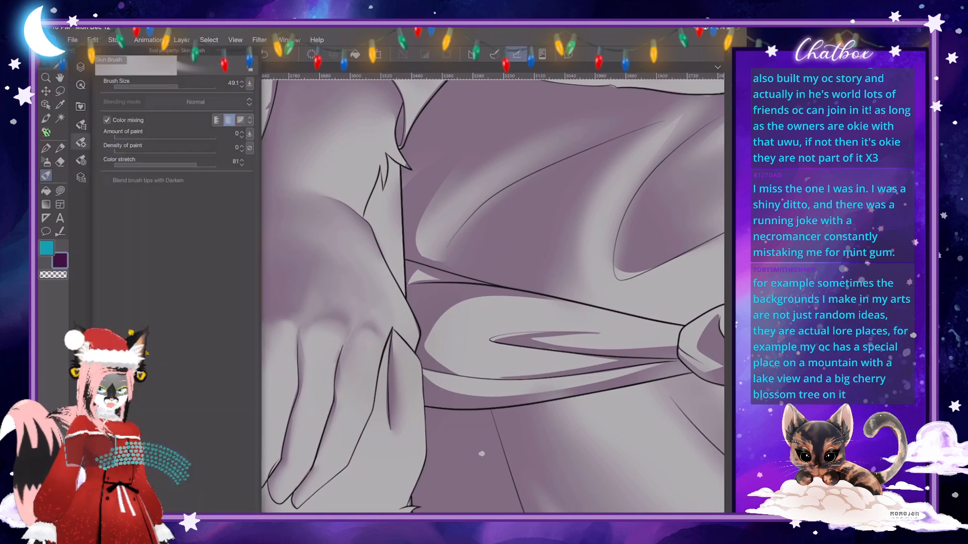
left_click(80, 143)
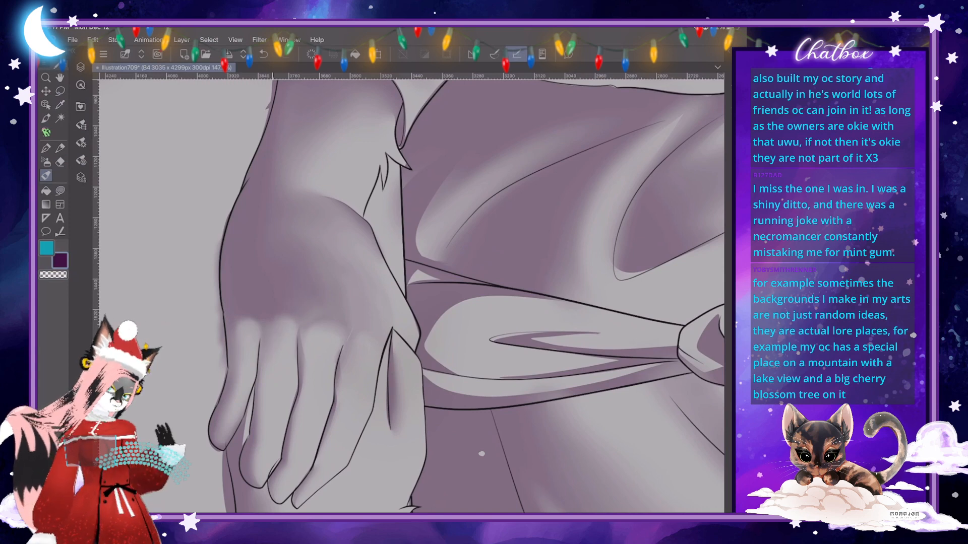
- Examine the hand and knuckle shading at several zoom levels and canvas rotations
scroll(411, 297, "down", 5)
scroll(411, 296, "up", 3)
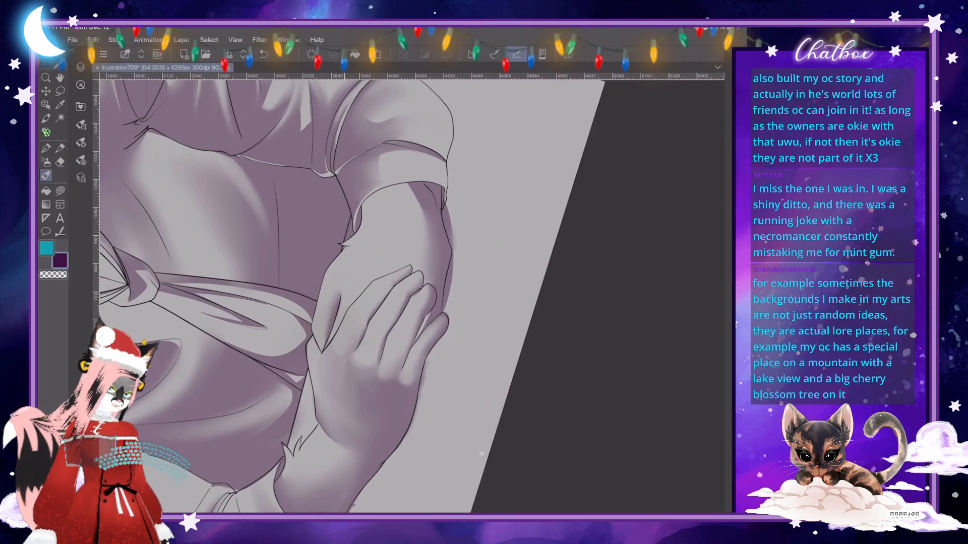
scroll(411, 296, "down", 6)
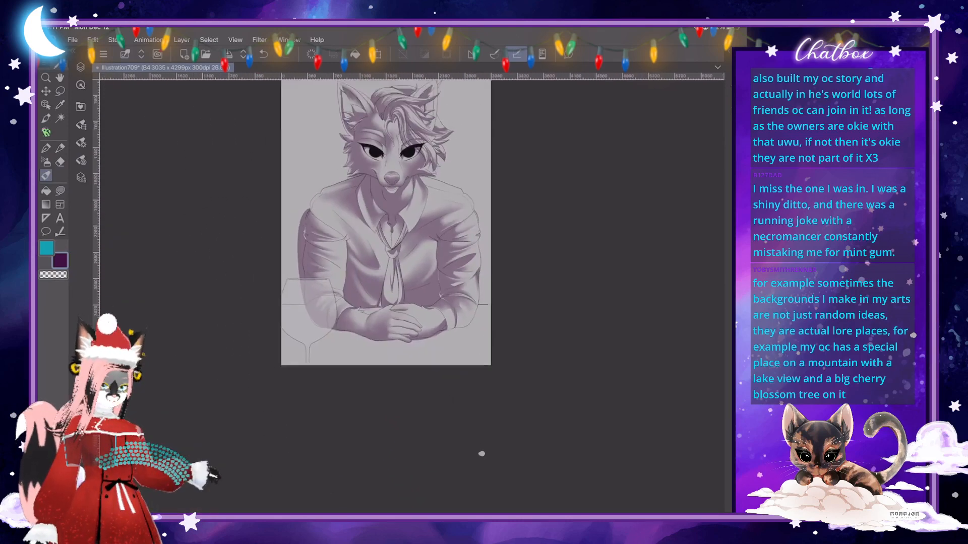
scroll(412, 296, "up", 3)
scroll(481, 454, "up", 5)
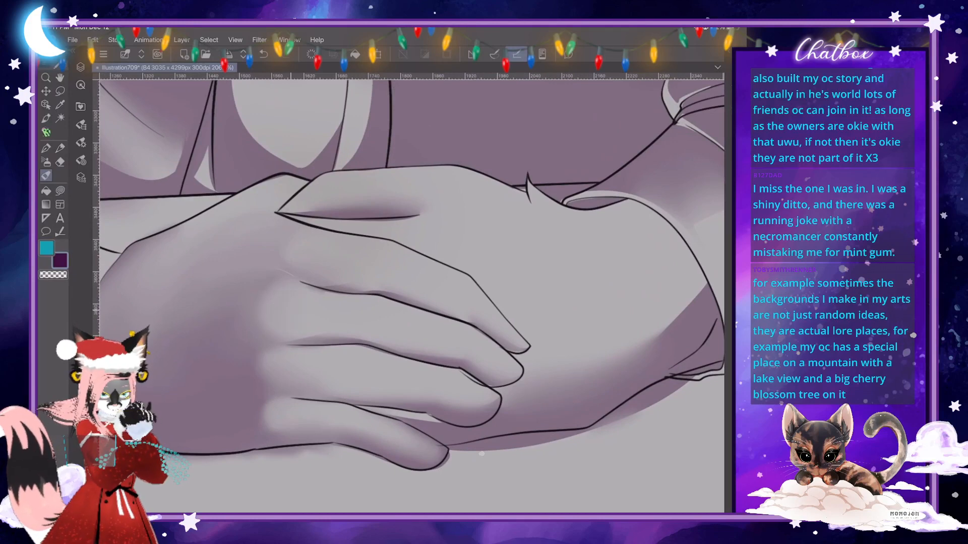
scroll(481, 454, "down", 5)
scroll(482, 454, "up", 4)
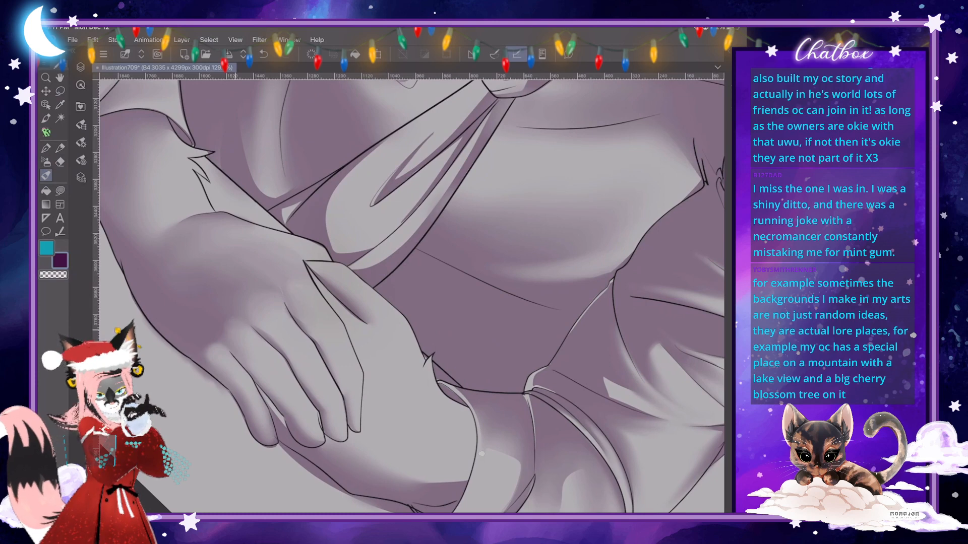
scroll(481, 453, "down", 5)
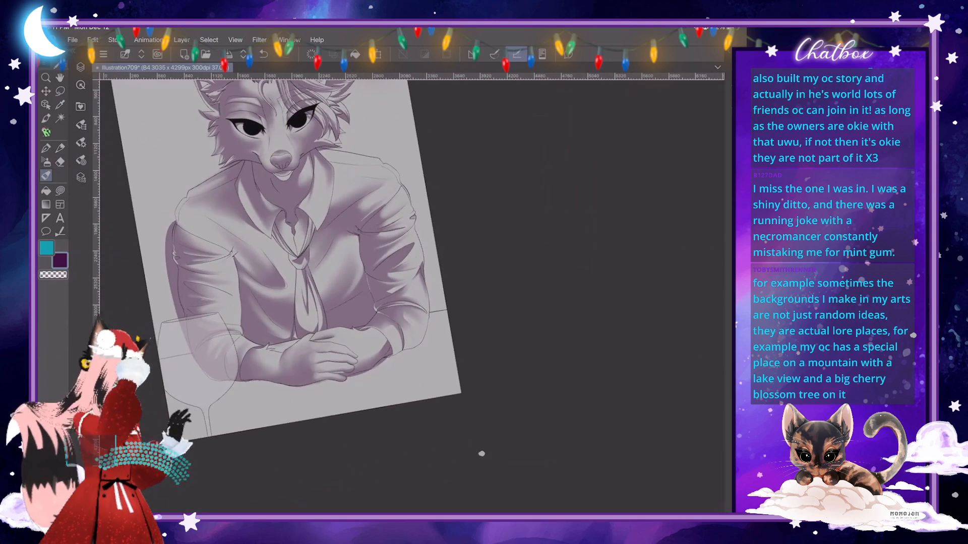
scroll(481, 453, "up", 5)
scroll(337, 345, "up", 3)
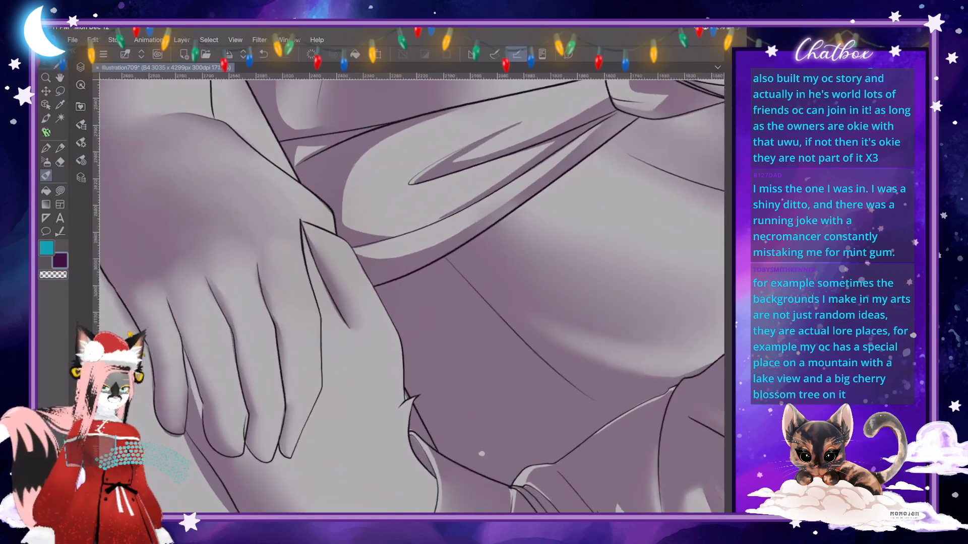
- Fill a small crisp triangular shadow across the lower edge of the upper hand's little finger
key("j")
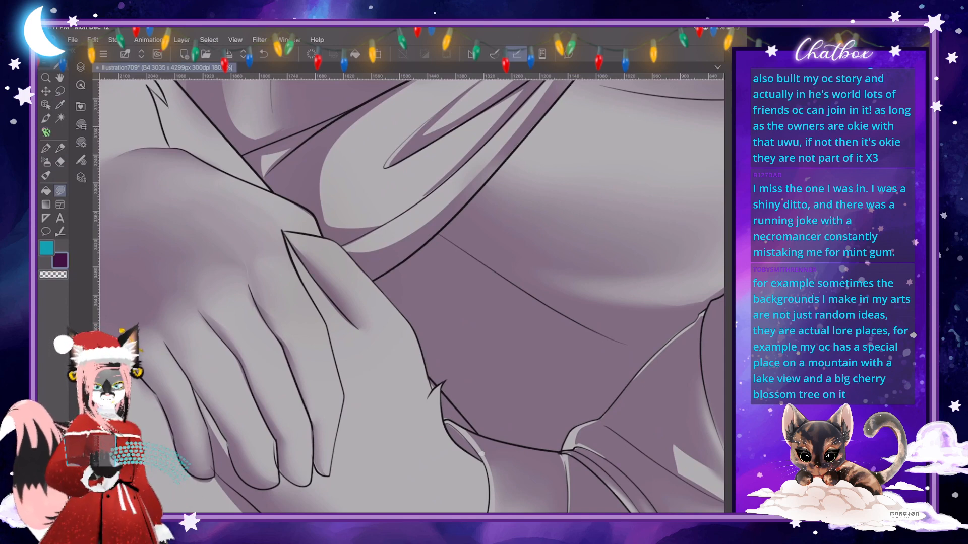
scroll(384, 168, "down", 1)
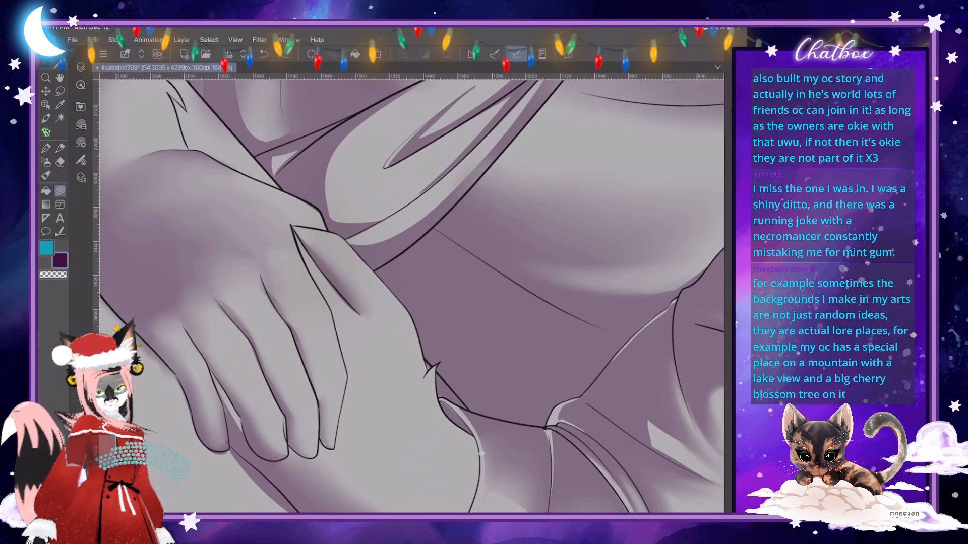
key("j")
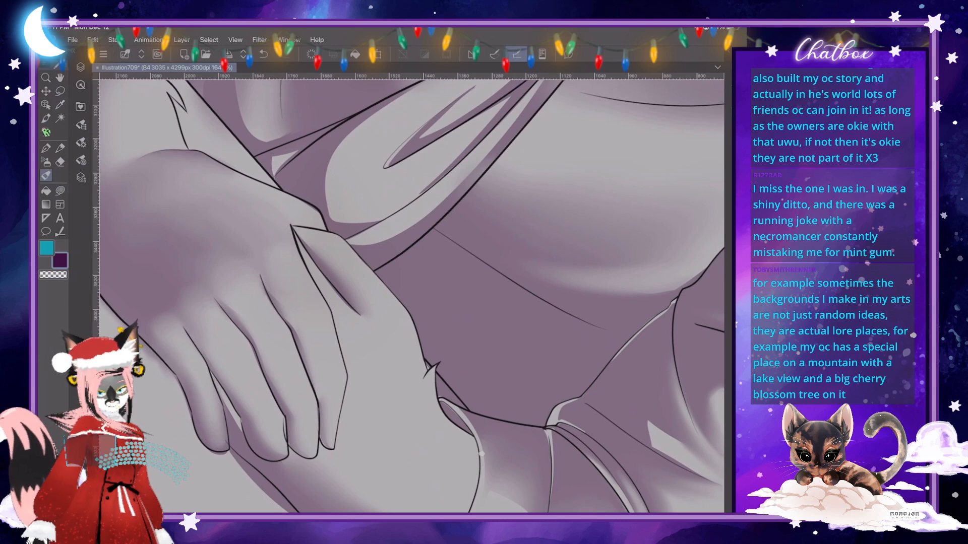
key("j")
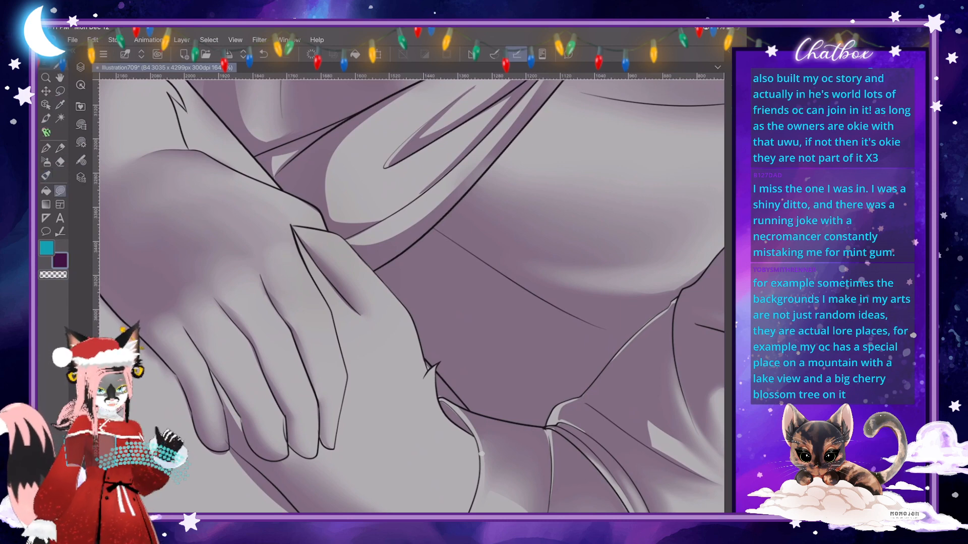
scroll(412, 296, "down", 5)
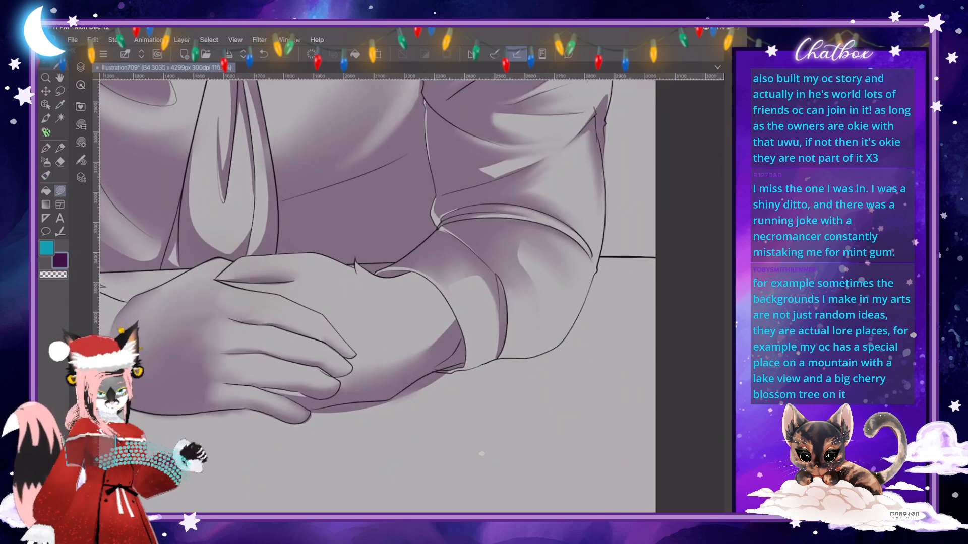
scroll(412, 296, "up", 5)
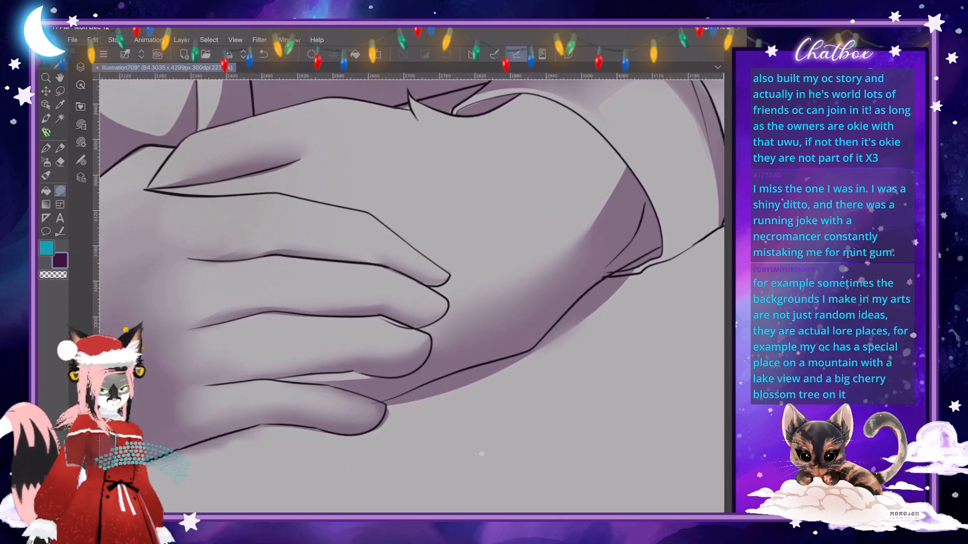
mouse_move(249, 397)
left_mouse_down()
mouse_move(254, 386)
mouse_move(270, 409)
mouse_move(260, 424)
mouse_move(287, 422)
left_mouse_up()
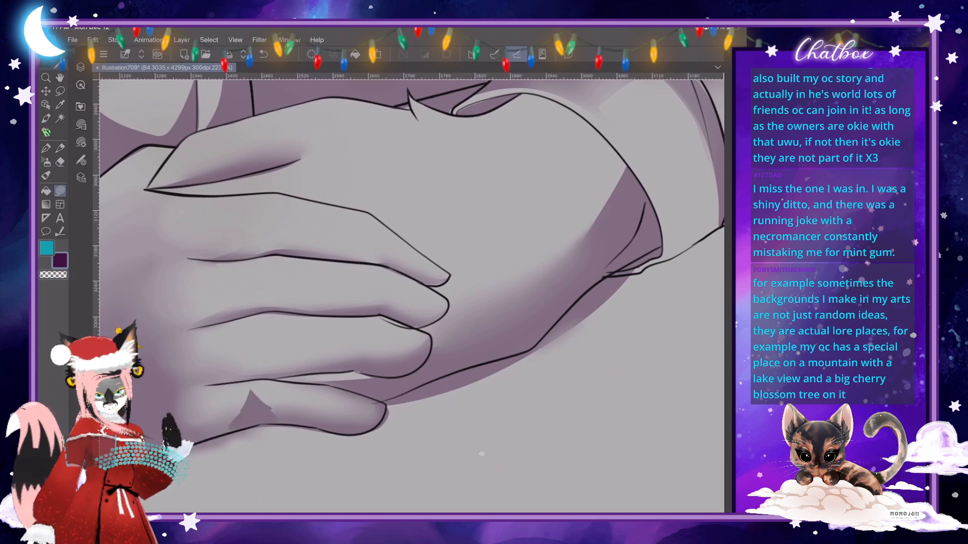
- Outline and fill a crisp shadow along the ring finger, from its side down to its base
scroll(411, 297, "down", 3)
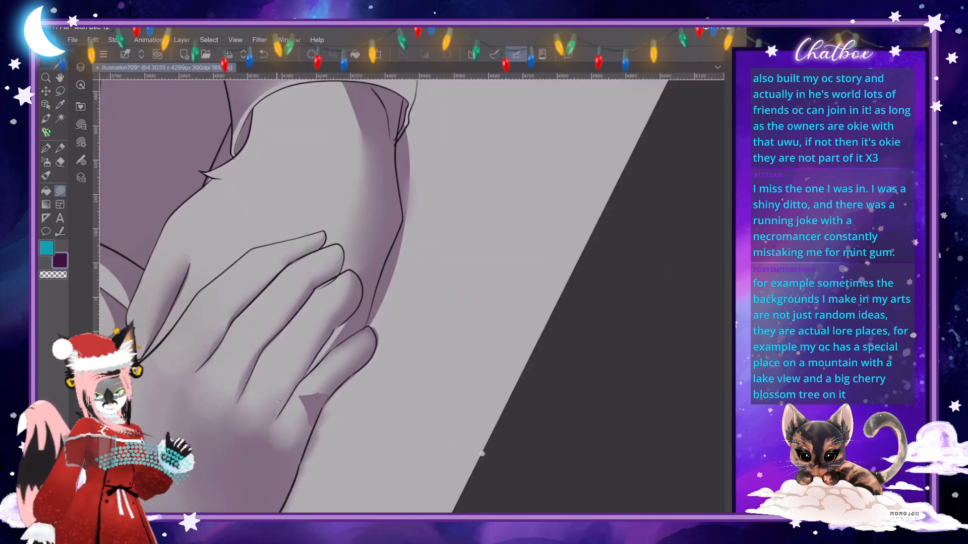
left_click_drag(297, 365, 308, 349)
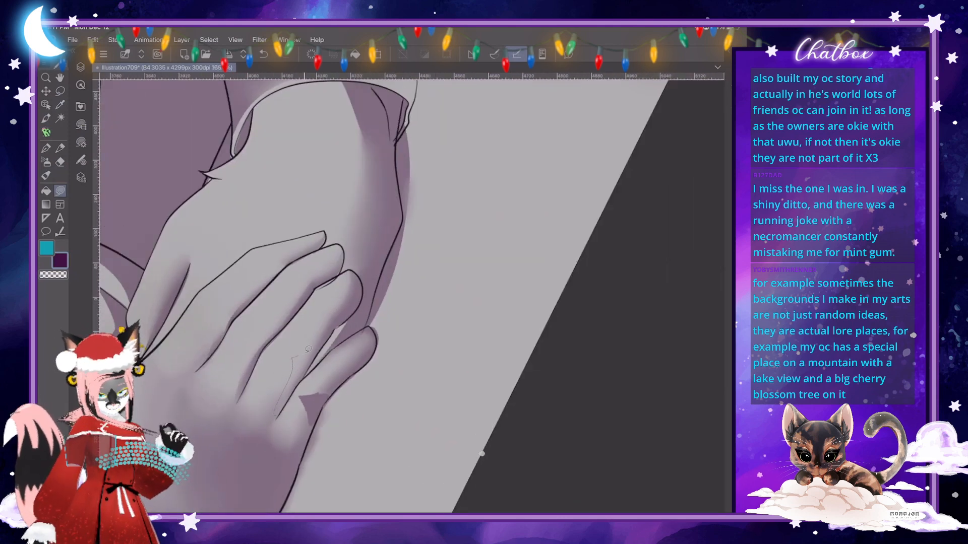
mouse_move(330, 318)
left_mouse_down()
mouse_move(353, 301)
mouse_move(277, 417)
left_mouse_up()
scroll(412, 297, "down", 3)
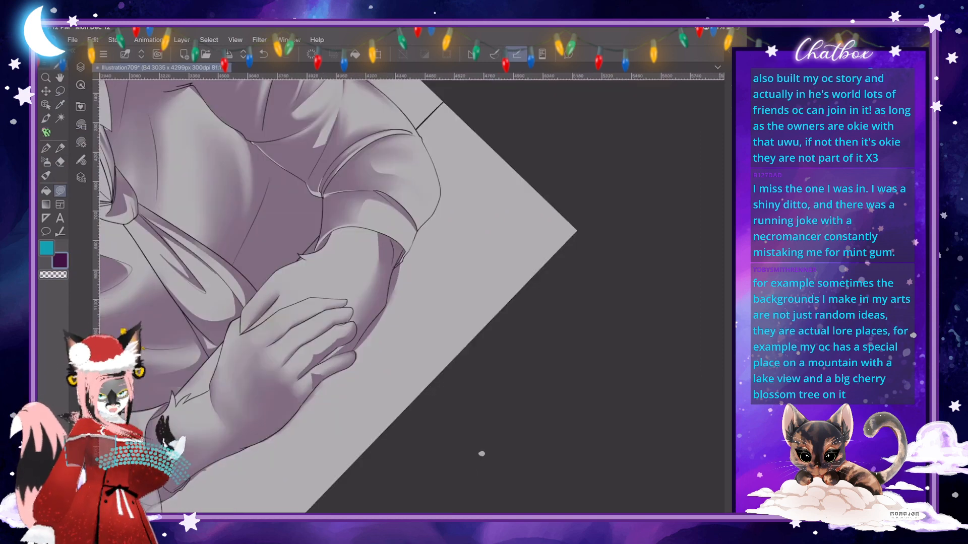
- Blend the crisp shadows on the upper hand's little finger and ring finger into soft shading
scroll(412, 297, "up", 3)
left_click(46, 176)
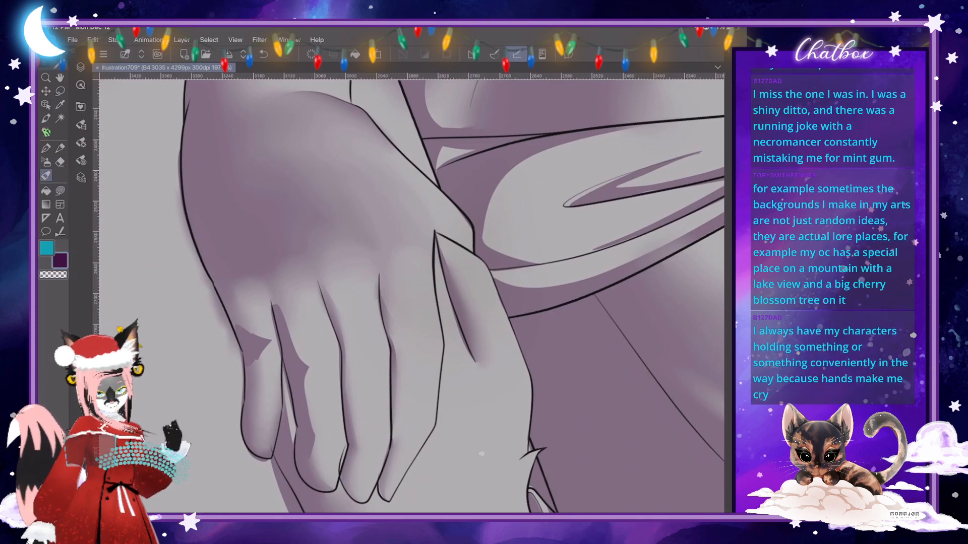
mouse_move(259, 354)
left_mouse_down()
mouse_move(241, 364)
mouse_move(256, 356)
left_mouse_up()
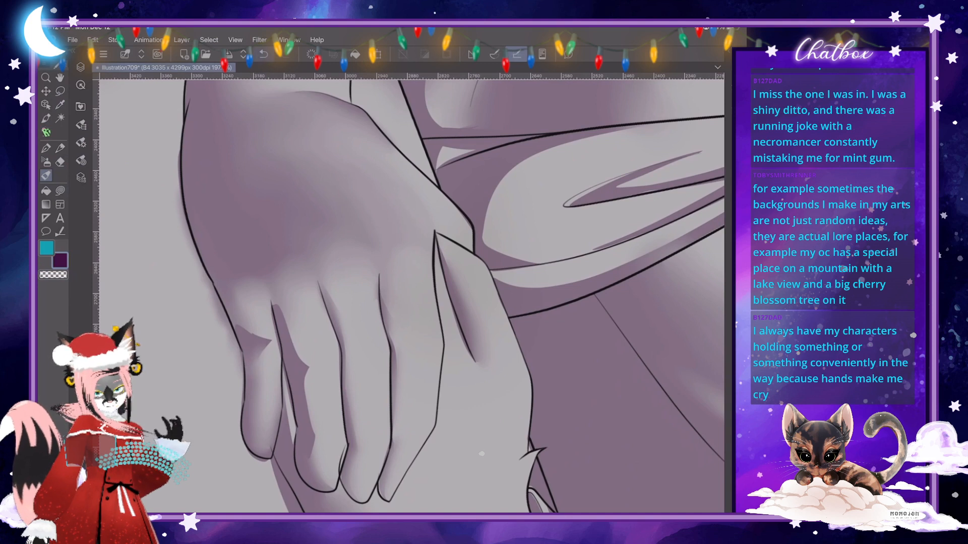
left_click(80, 142)
left_click(177, 87)
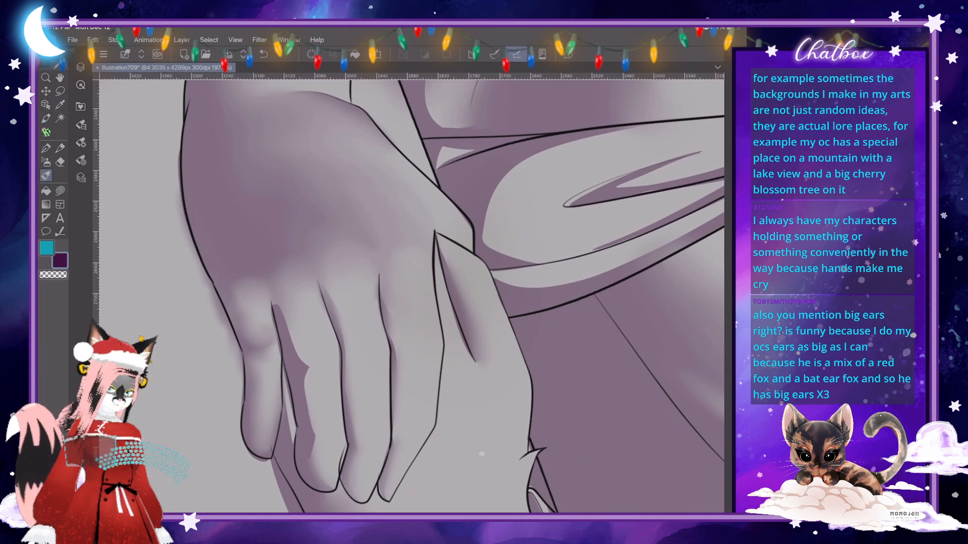
mouse_move(286, 327)
left_mouse_down()
mouse_move(306, 364)
mouse_move(322, 360)
mouse_move(302, 352)
left_mouse_up()
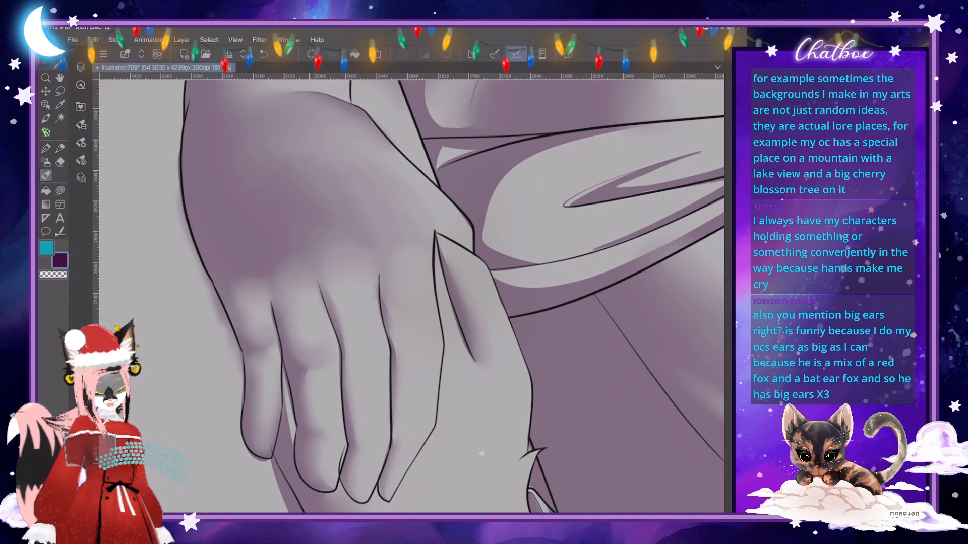
- Try a small crisp shadow across the upper hand's middle finger just below the knuckle
key("ctrl+0")
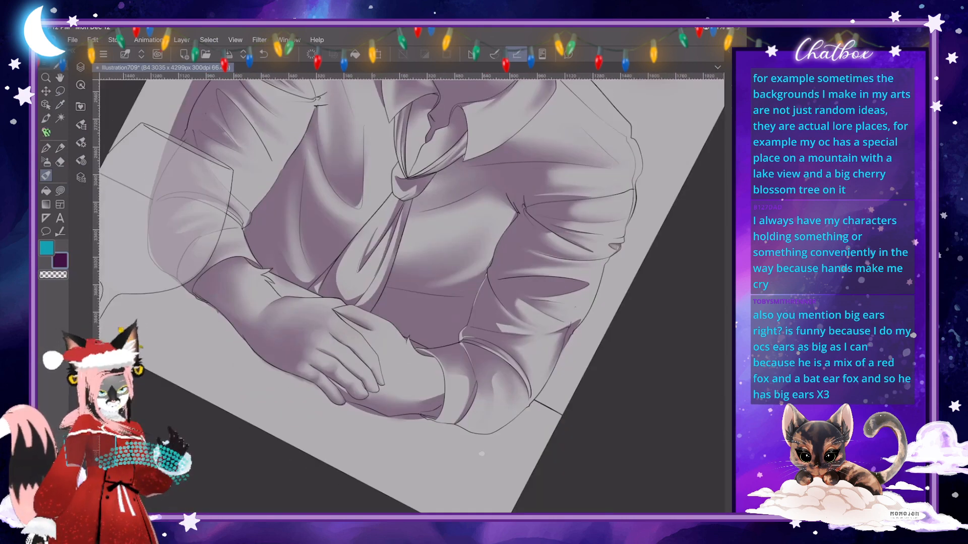
scroll(481, 453, "up", 9)
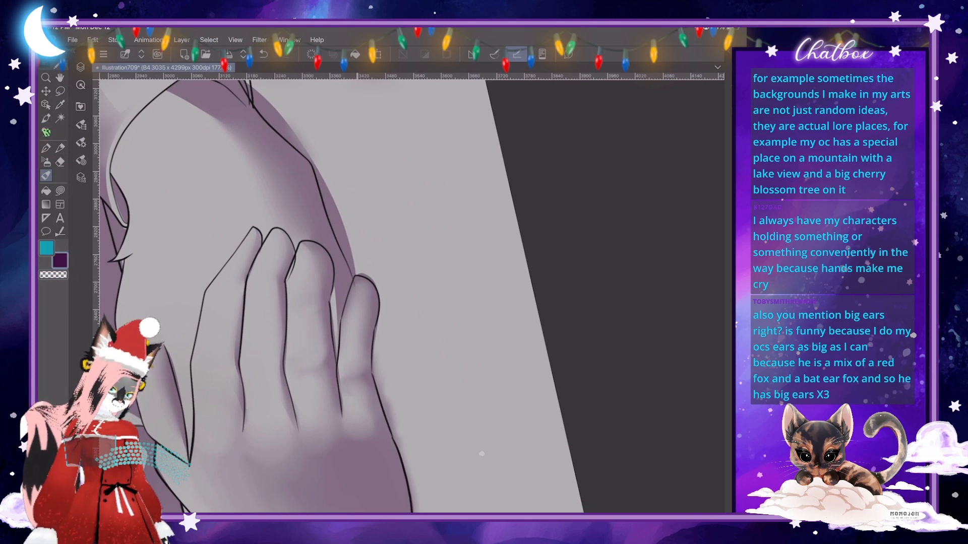
scroll(481, 453, "down", 10)
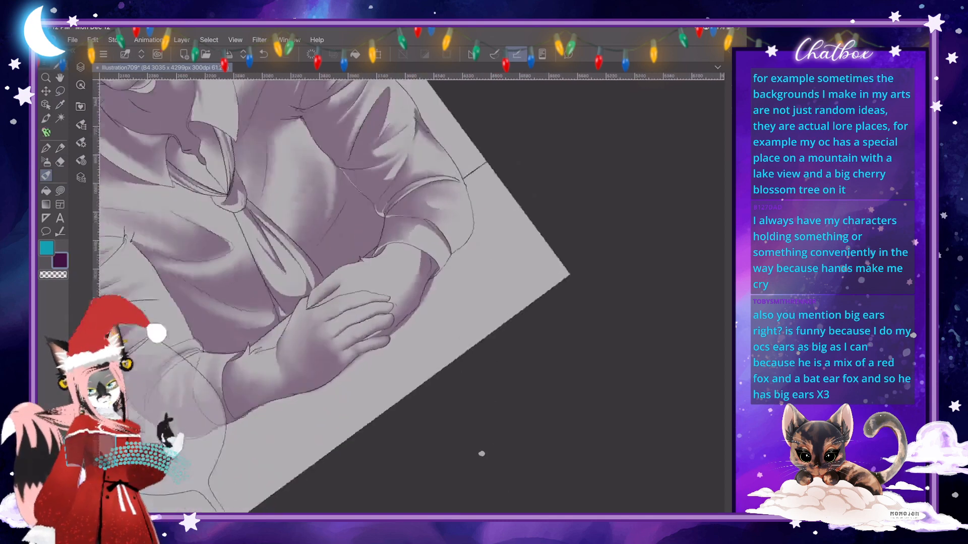
scroll(481, 453, "up", 5)
scroll(481, 454, "up", 6)
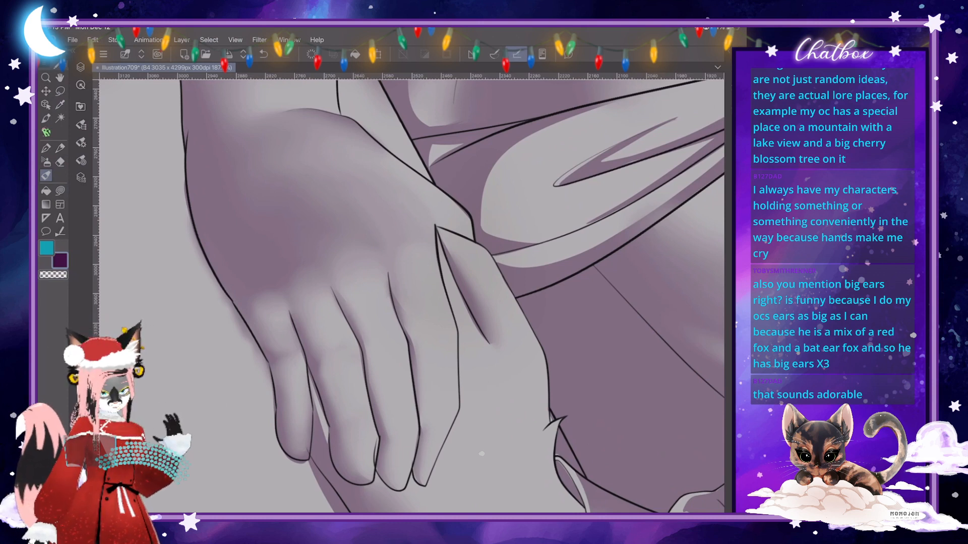
left_click(60, 191)
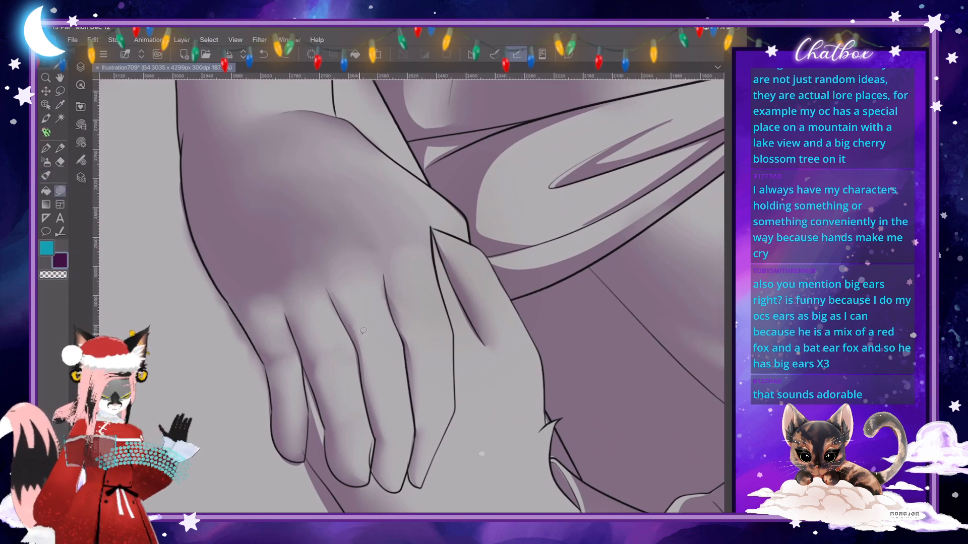
left_click_drag(374, 341, 363, 347)
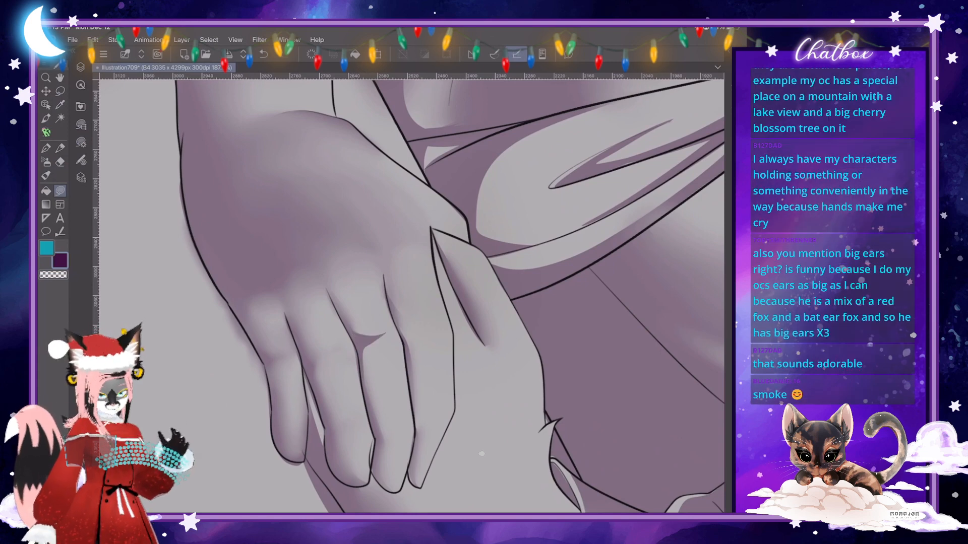
scroll(412, 296, "down", 3)
scroll(411, 296, "up", 5)
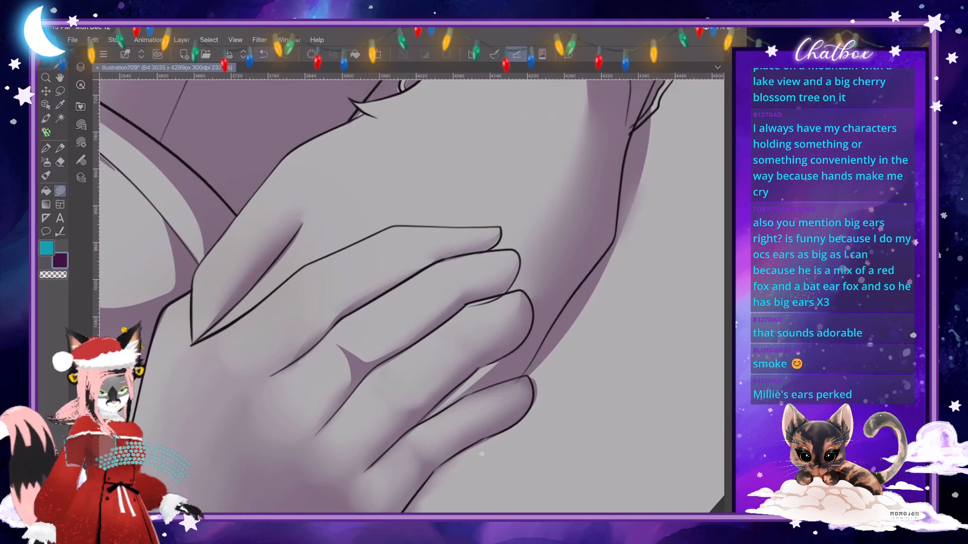
key("ctrl+z")
- Fill a crisp shadow band across the middle of the ring finger and soften its edges into the surrounding shading
scroll(411, 296, "down", 1)
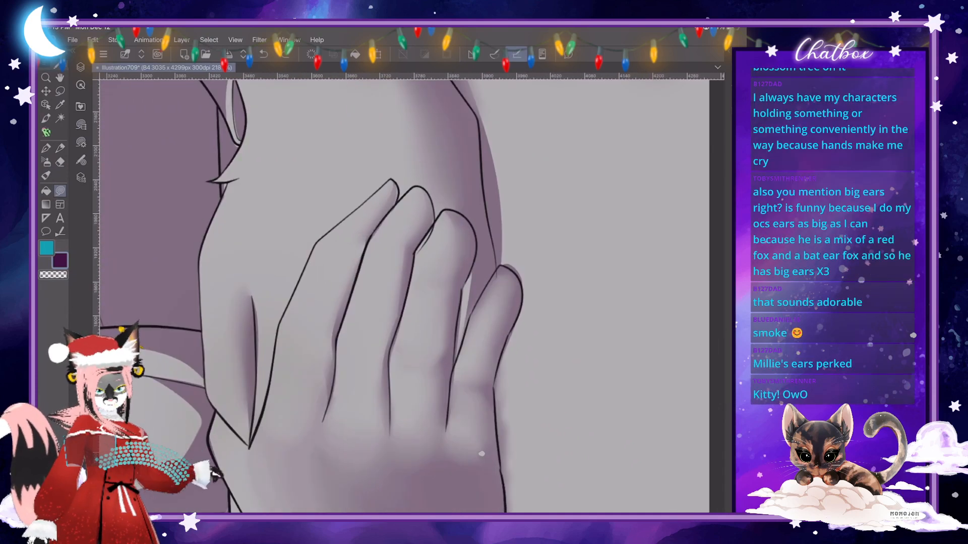
scroll(411, 296, "up", 1)
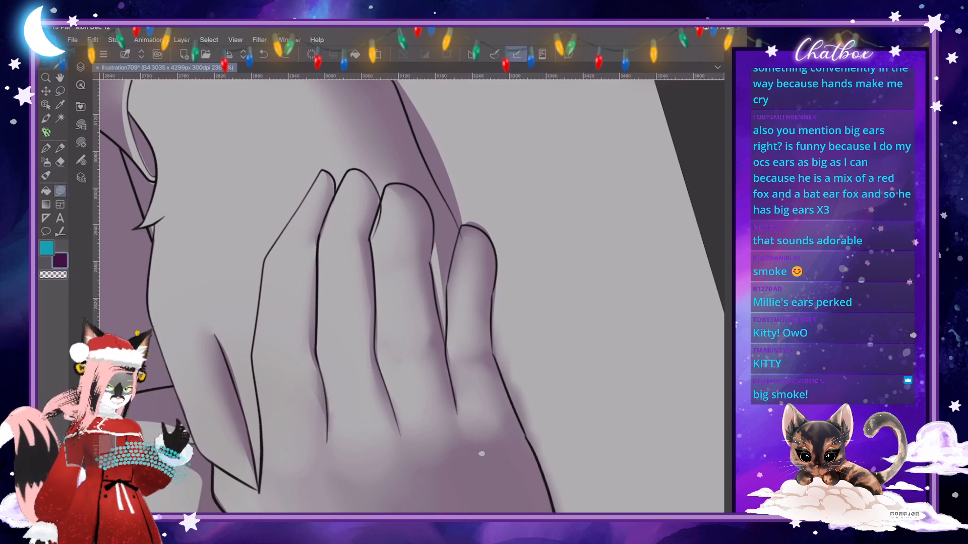
scroll(481, 454, "up", 1)
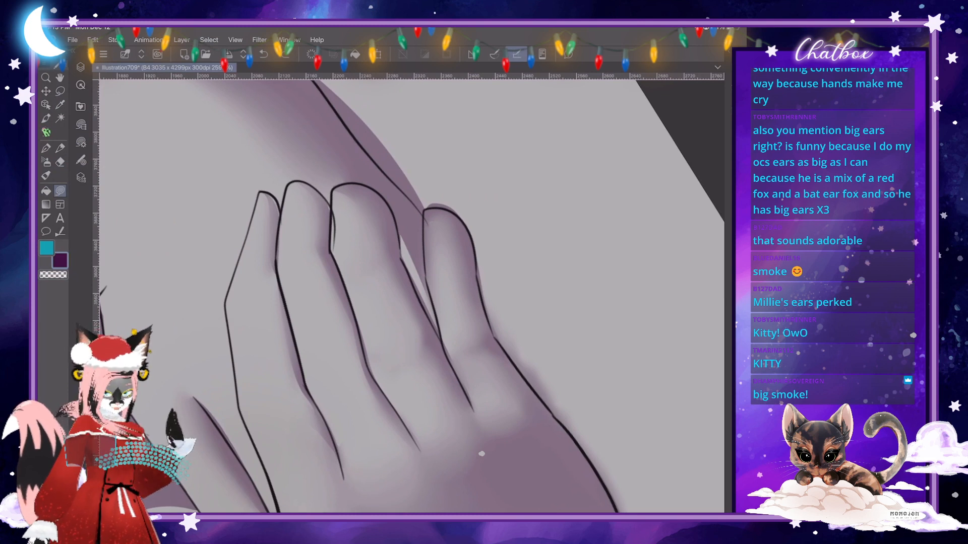
mouse_move(363, 339)
left_mouse_down()
mouse_move(417, 311)
mouse_move(418, 299)
mouse_move(432, 340)
mouse_move(385, 376)
mouse_move(388, 391)
mouse_move(370, 369)
left_mouse_up()
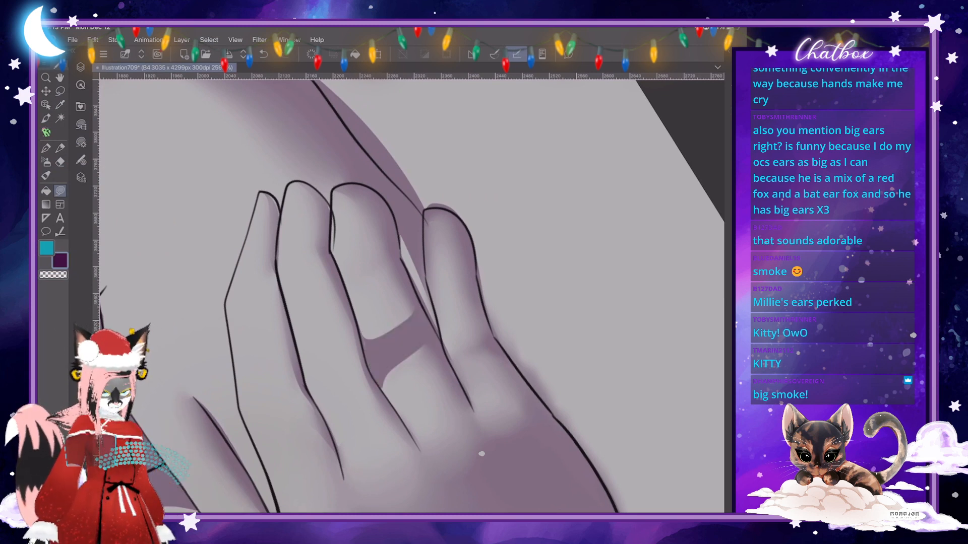
key("j")
mouse_move(412, 311)
left_mouse_down()
mouse_move(368, 331)
mouse_move(381, 303)
mouse_move(403, 316)
left_mouse_up()
left_click_drag(427, 352, 414, 357)
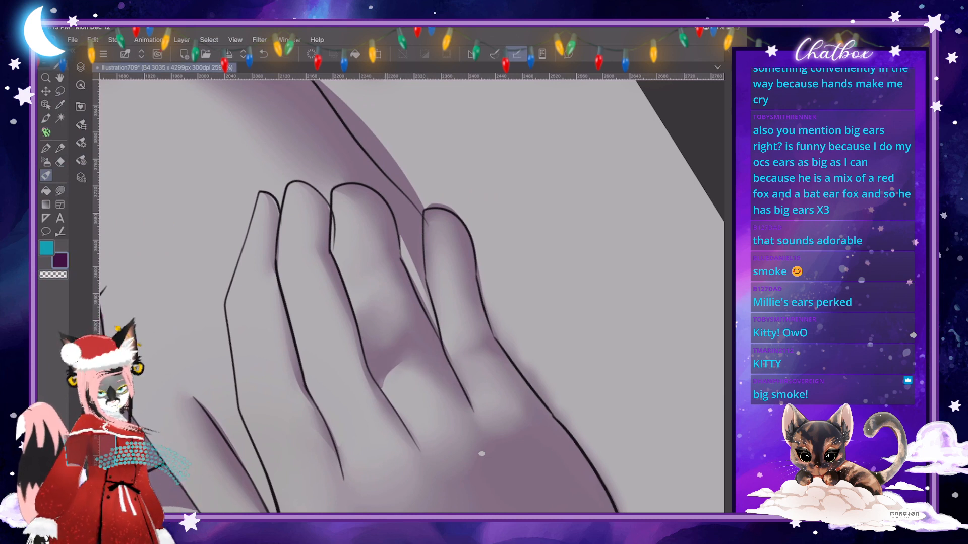
left_click_drag(368, 310, 372, 330)
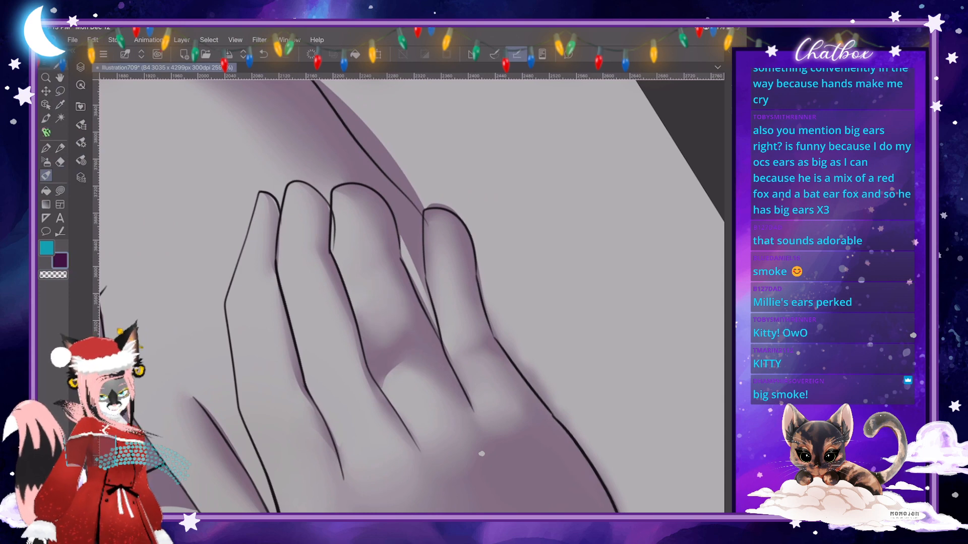
- Outline and fill a crisp shadow over the little finger, leaving a small light patch along its inner side
scroll(412, 297, "down", 5)
scroll(412, 296, "up", 2)
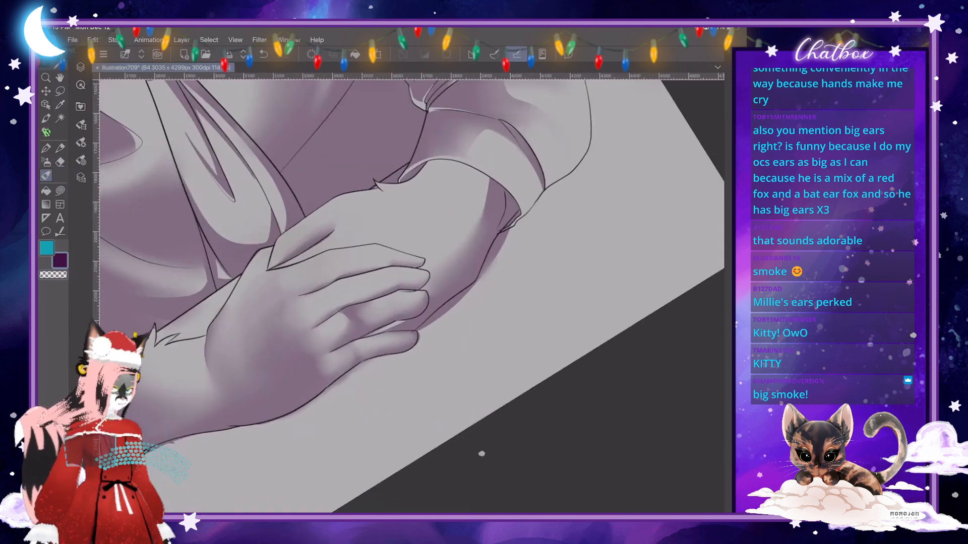
scroll(412, 297, "down", 2)
scroll(412, 297, "up", 4)
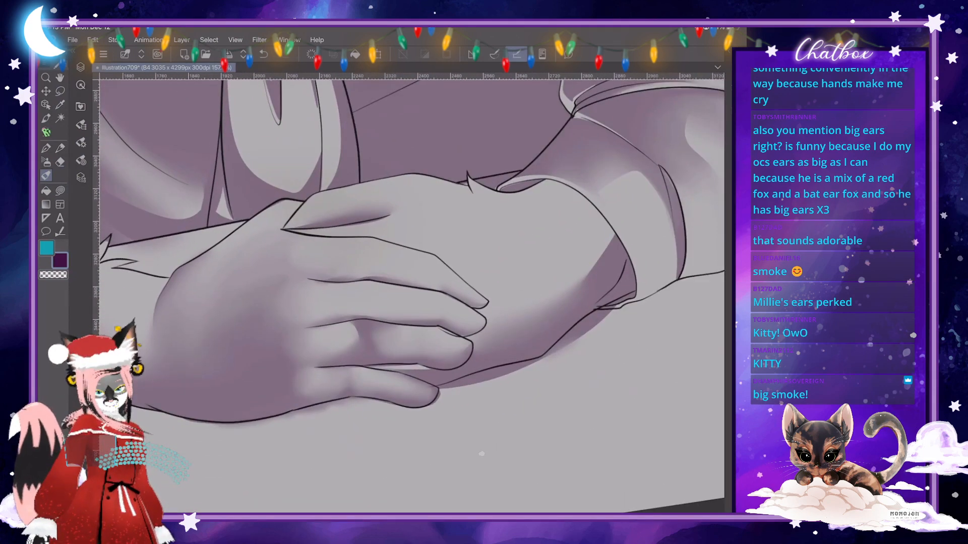
scroll(412, 296, "up", 2)
key("j")
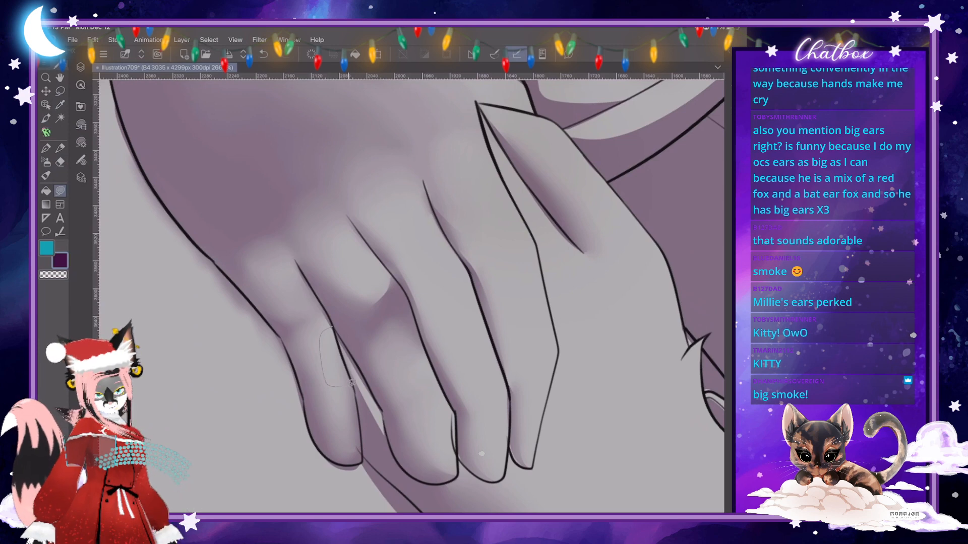
mouse_move(360, 413)
left_mouse_down()
mouse_move(341, 456)
mouse_move(288, 348)
mouse_move(323, 311)
mouse_move(333, 320)
left_mouse_up()
- Blend the little finger's shadow around the light patch and smooth the shadow band on the ring finger
scroll(411, 297, "down", 3)
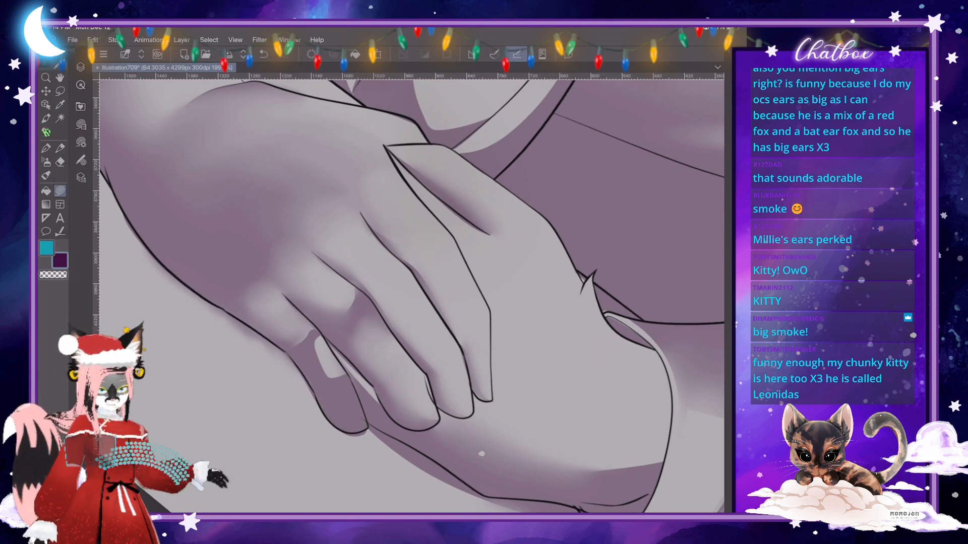
scroll(481, 453, "down", 3)
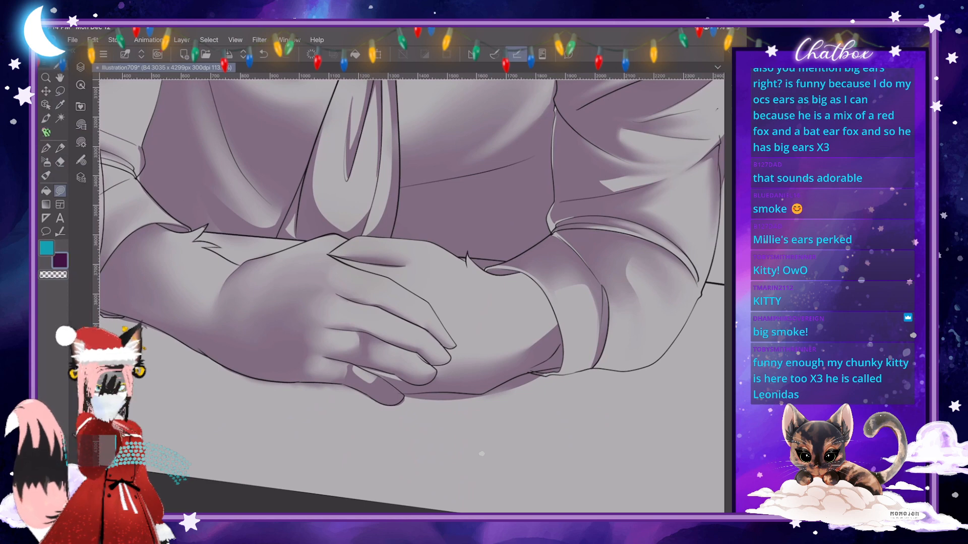
scroll(481, 454, "down", 4)
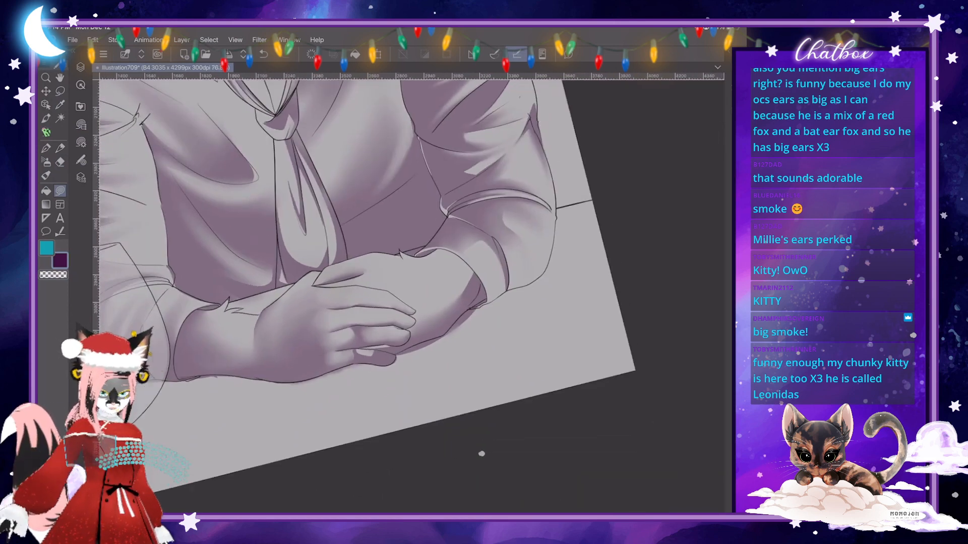
scroll(481, 454, "up", 7)
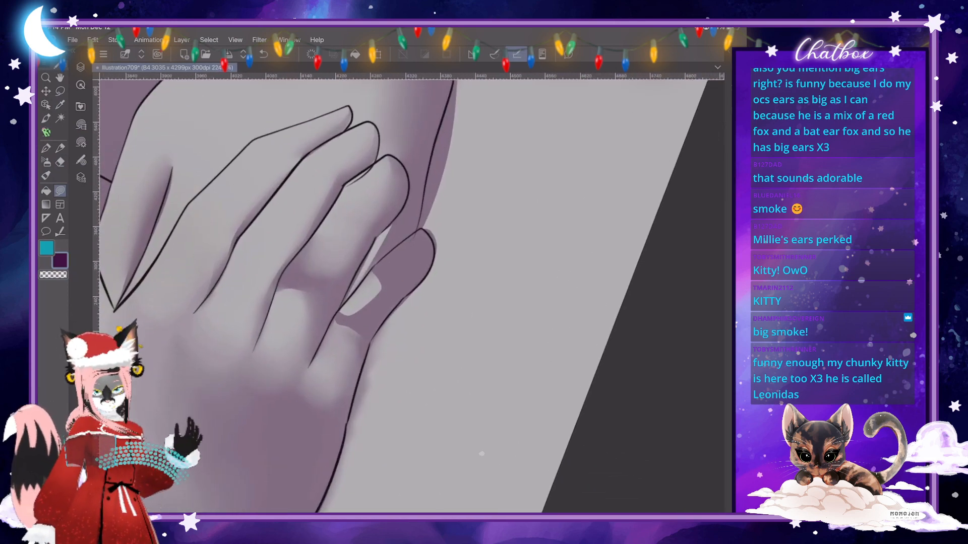
key("b")
mouse_move(336, 324)
left_mouse_down()
mouse_move(376, 296)
mouse_move(377, 273)
mouse_move(350, 318)
left_mouse_up()
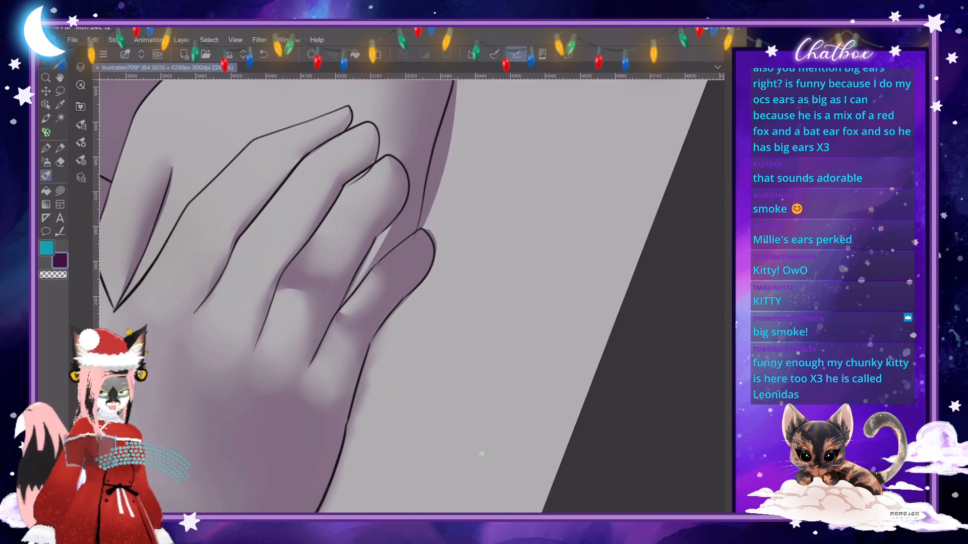
mouse_move(280, 289)
left_mouse_down()
mouse_move(294, 283)
mouse_move(314, 301)
left_mouse_up()
left_click_drag(325, 266, 354, 244)
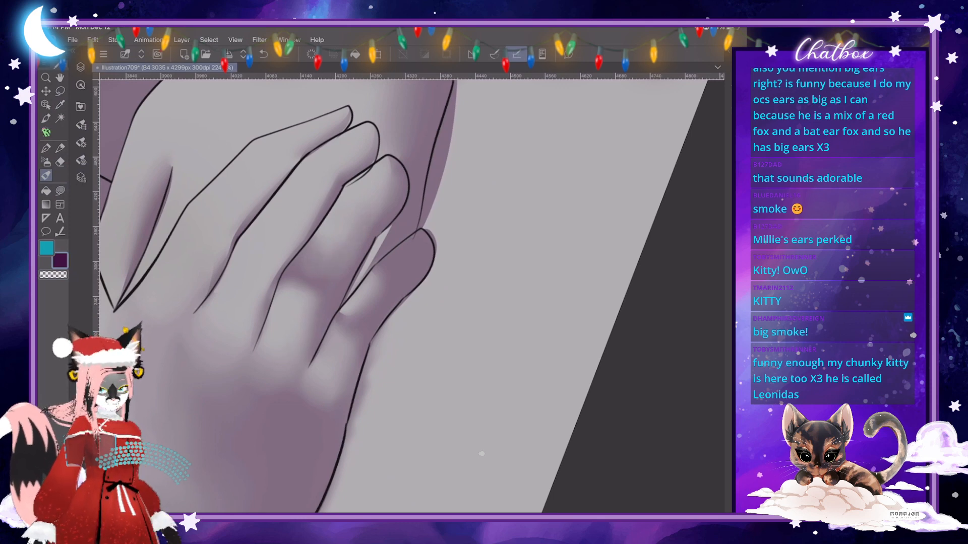
- Fill a crisp shadow across the middle finger's central segment and blend it up toward the fingertip
scroll(353, 292, "down", 5)
scroll(353, 292, "up", 4)
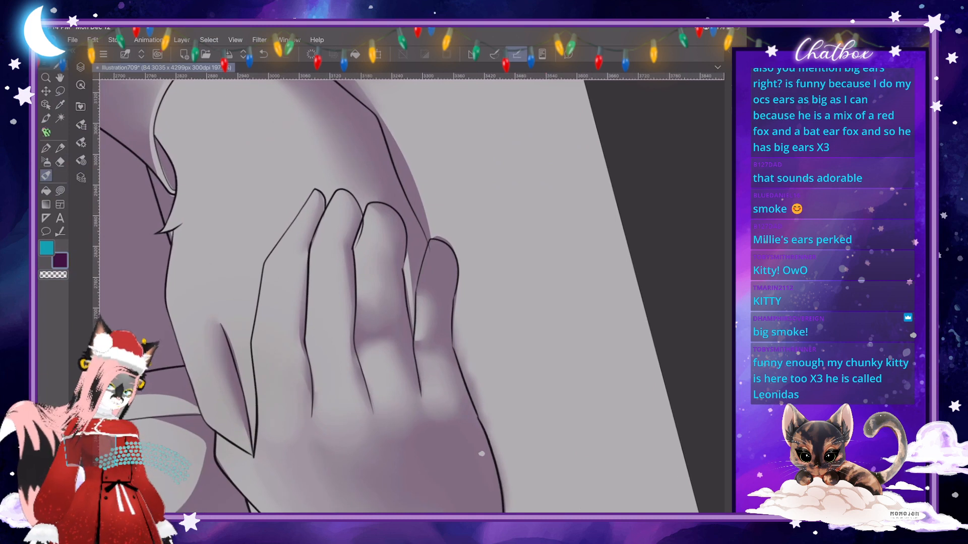
left_click(60, 191)
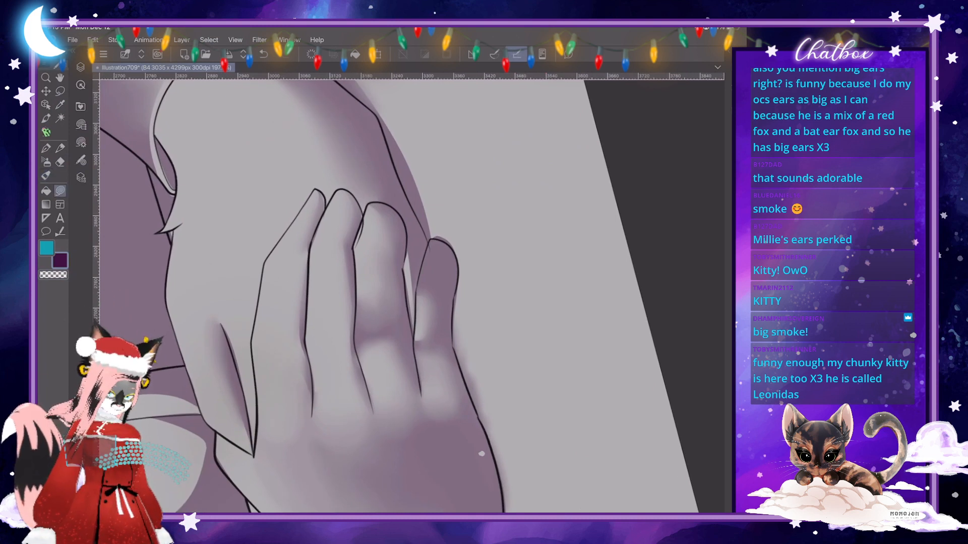
left_click_drag(343, 323, 345, 324)
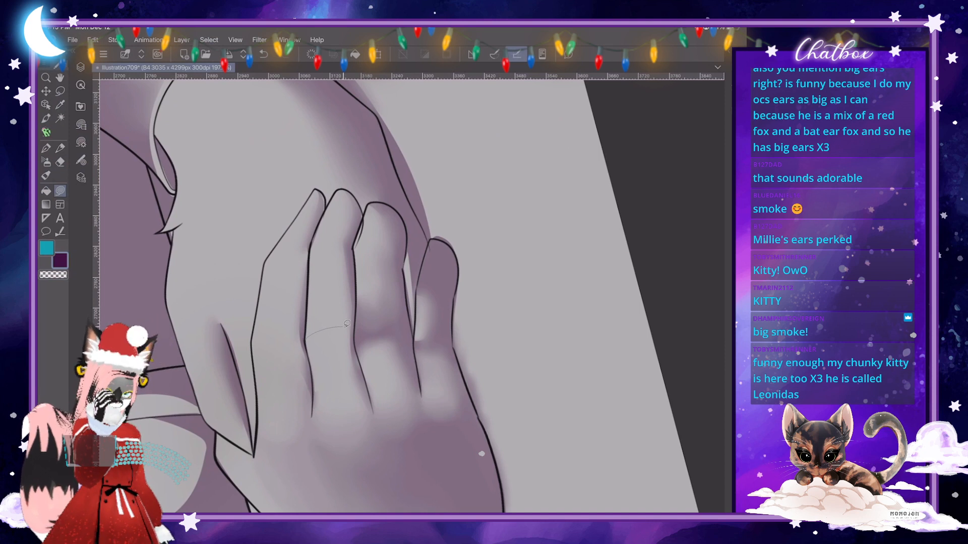
mouse_move(348, 324)
left_mouse_down()
mouse_move(344, 278)
mouse_move(312, 267)
mouse_move(306, 335)
left_mouse_up()
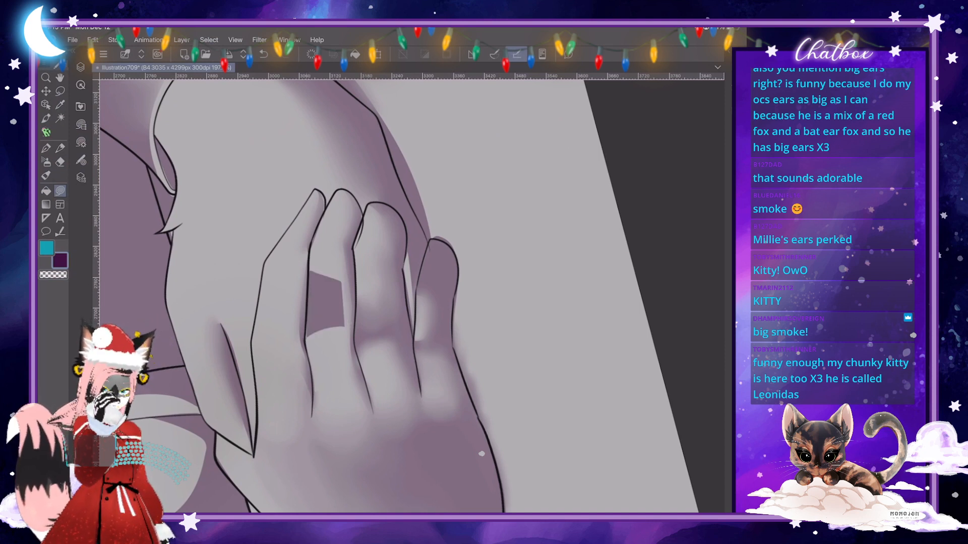
key("j")
mouse_move(311, 275)
left_mouse_down()
mouse_move(338, 283)
mouse_move(338, 294)
mouse_move(318, 301)
mouse_move(340, 310)
mouse_move(339, 326)
left_mouse_up()
left_click(81, 142)
left_click(181, 87)
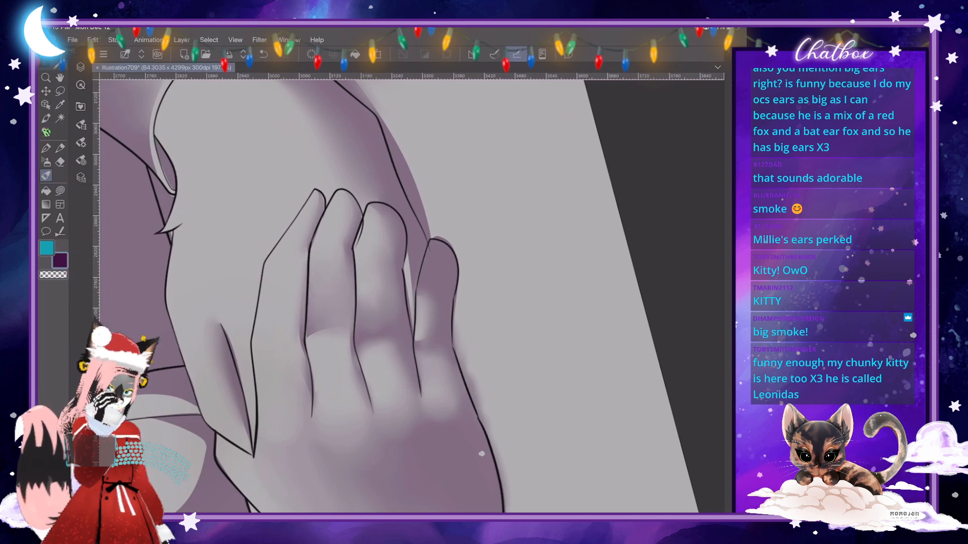
- Add a matching shadow to the index finger's central segment and blend it toward the fingertip
scroll(413, 297, "down", 8)
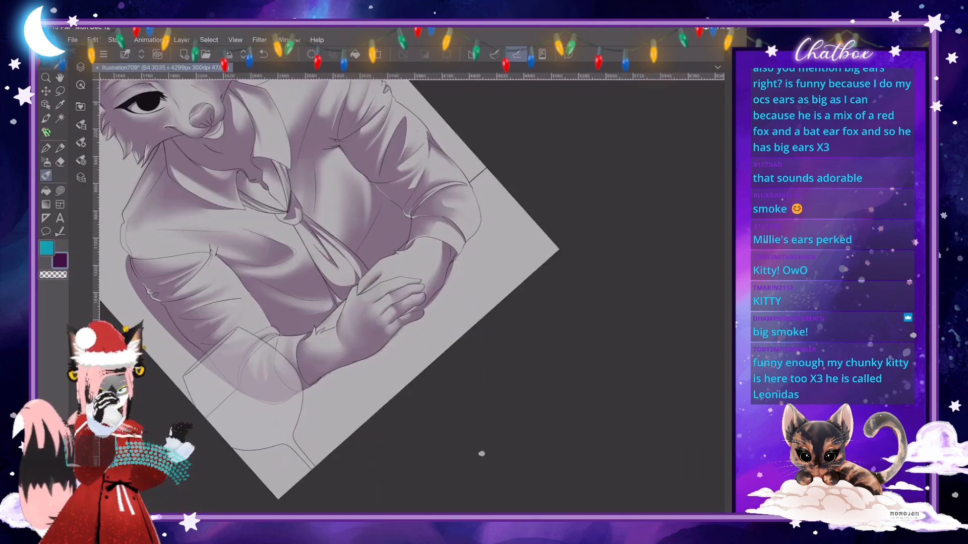
scroll(481, 453, "up", 8)
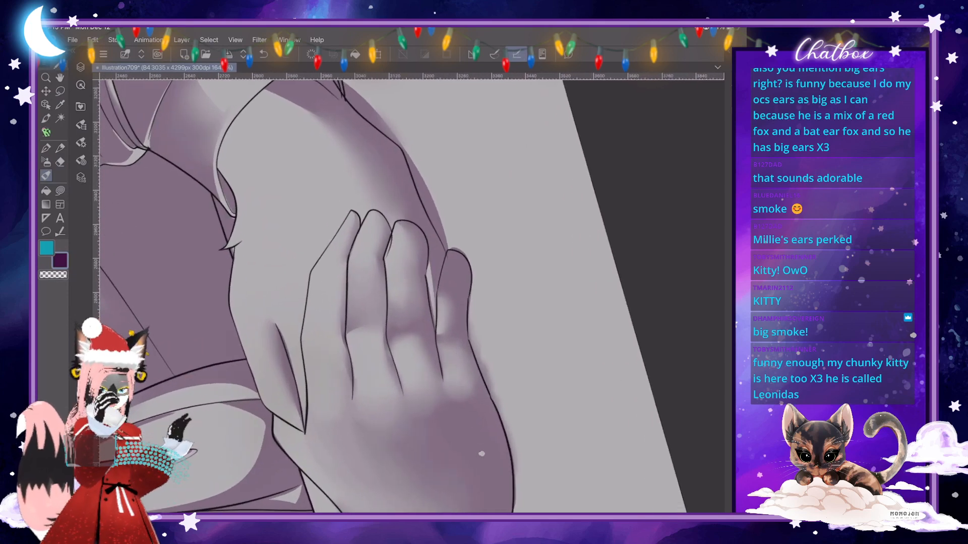
key("j")
mouse_move(305, 337)
left_mouse_down()
mouse_move(341, 332)
mouse_move(339, 282)
mouse_move(315, 282)
mouse_move(332, 281)
mouse_move(333, 313)
mouse_move(314, 303)
left_mouse_up()
key("j")
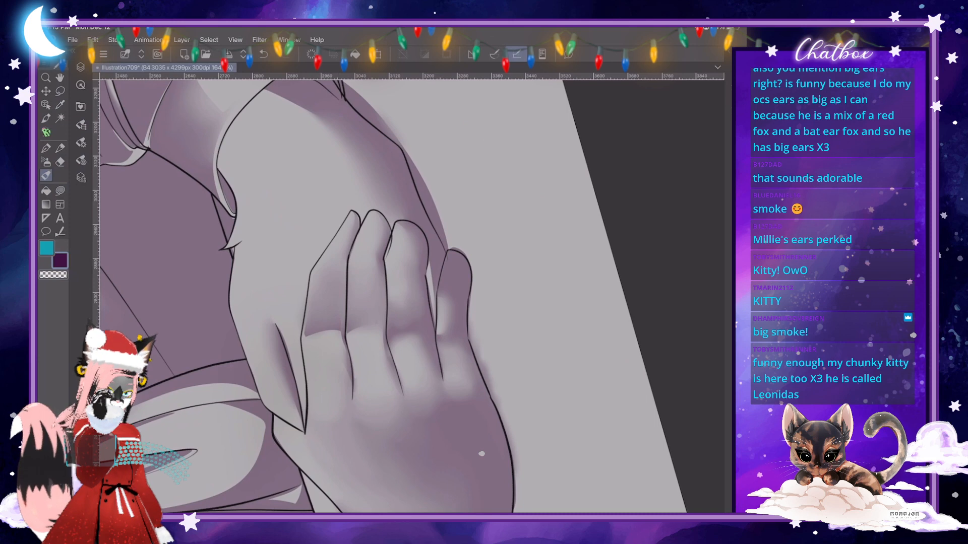
scroll(326, 321, "down", 5)
scroll(326, 321, "up", 4)
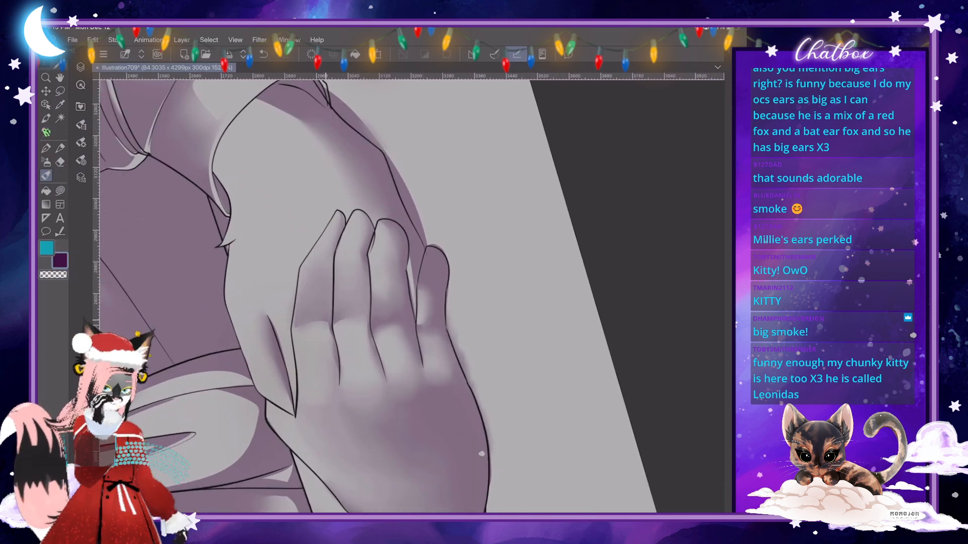
- Fill a crisp shadow across the index finger's lower segment beside the middle finger and blend it into the finger
key("j")
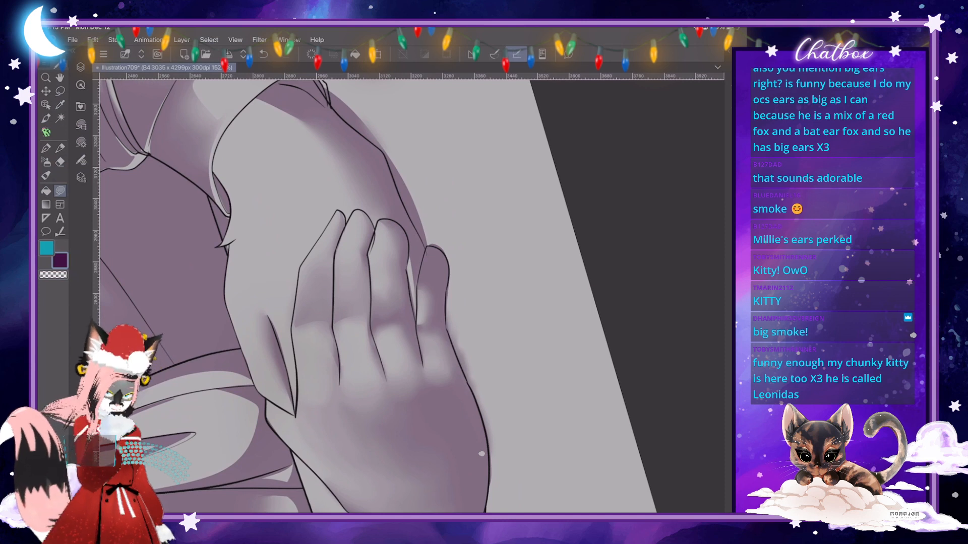
mouse_move(333, 298)
left_mouse_down()
mouse_move(317, 311)
mouse_move(325, 330)
left_mouse_up()
left_click_drag(337, 382, 333, 300)
key("j")
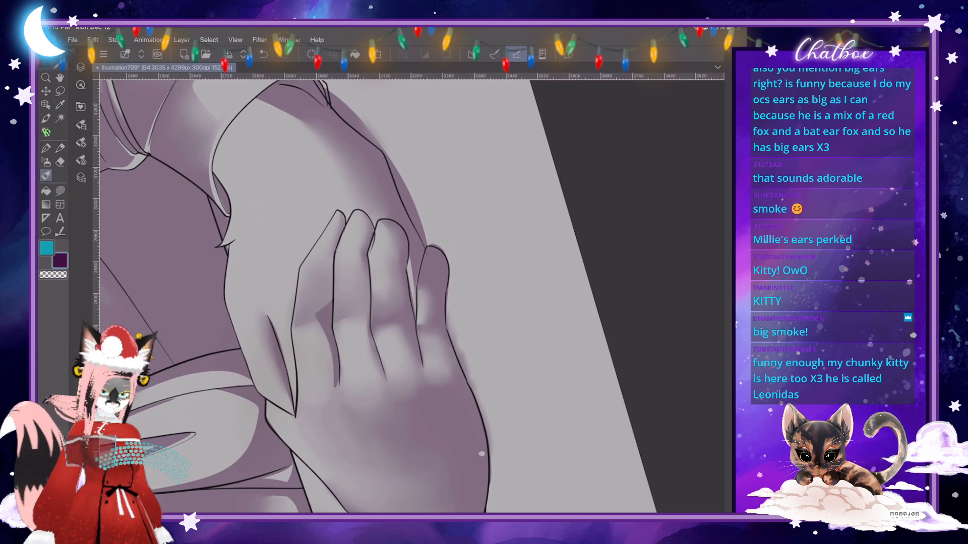
left_click(81, 143)
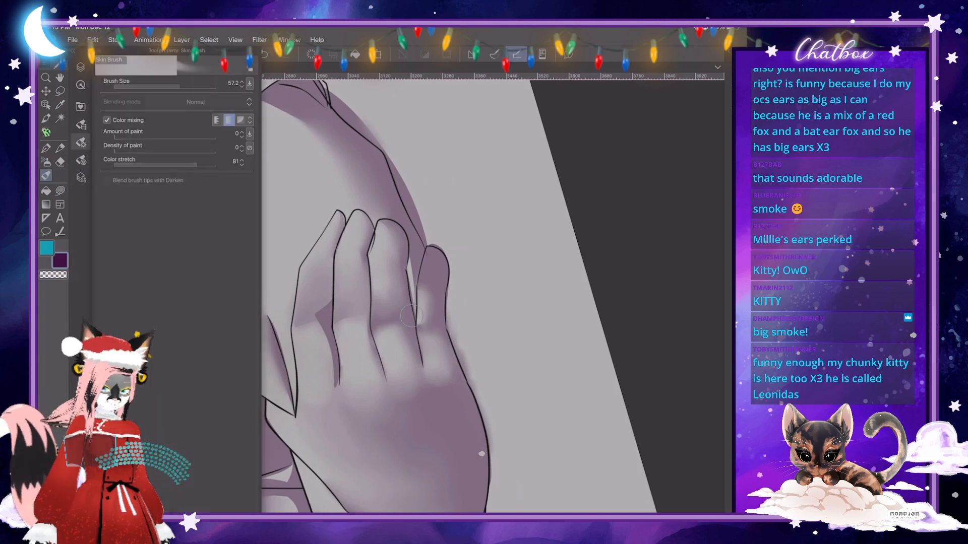
left_click(81, 143)
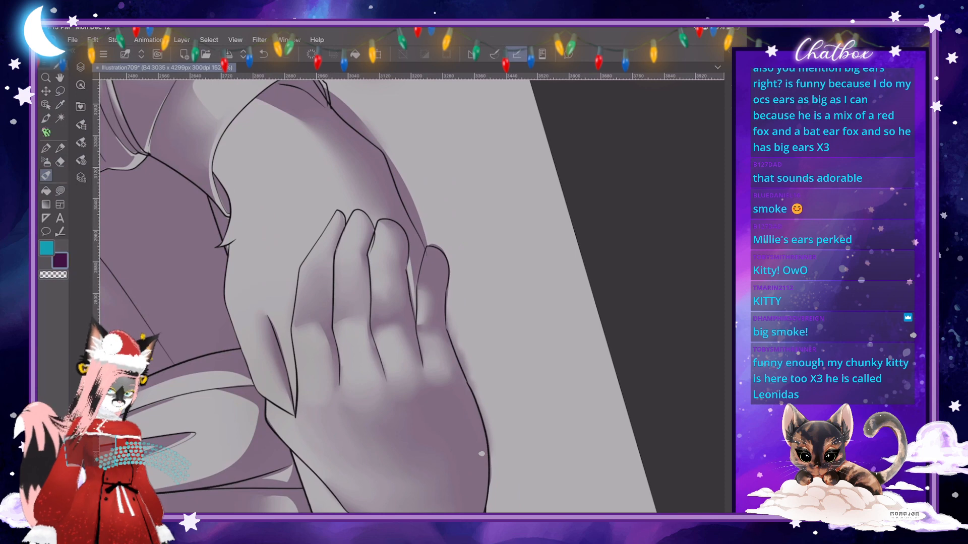
- Review the shading on the hands and whole figure, and show the flat colours in Folder 3 beneath it
scroll(481, 454, "down", 10)
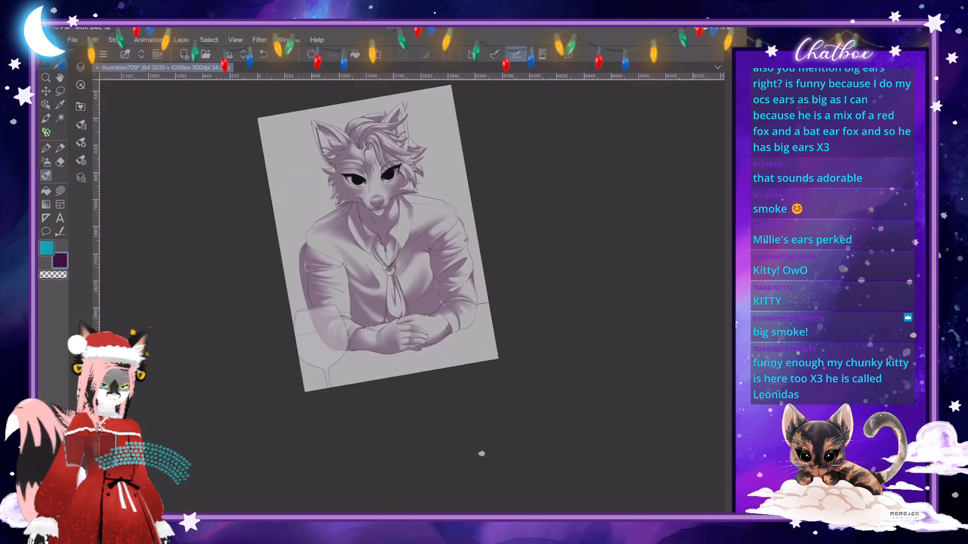
scroll(406, 317, "up", 2)
scroll(481, 453, "up", 8)
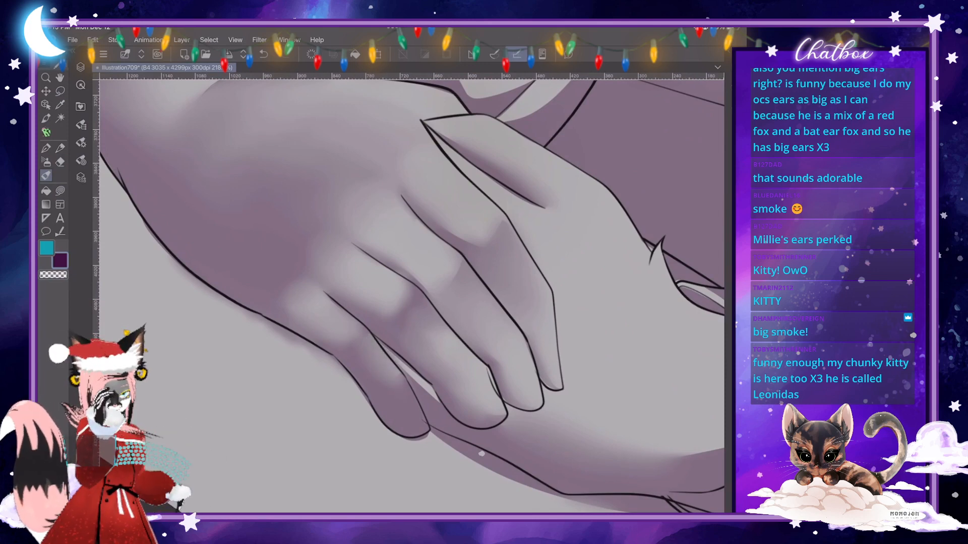
scroll(481, 454, "down", 6)
scroll(482, 454, "down", 4)
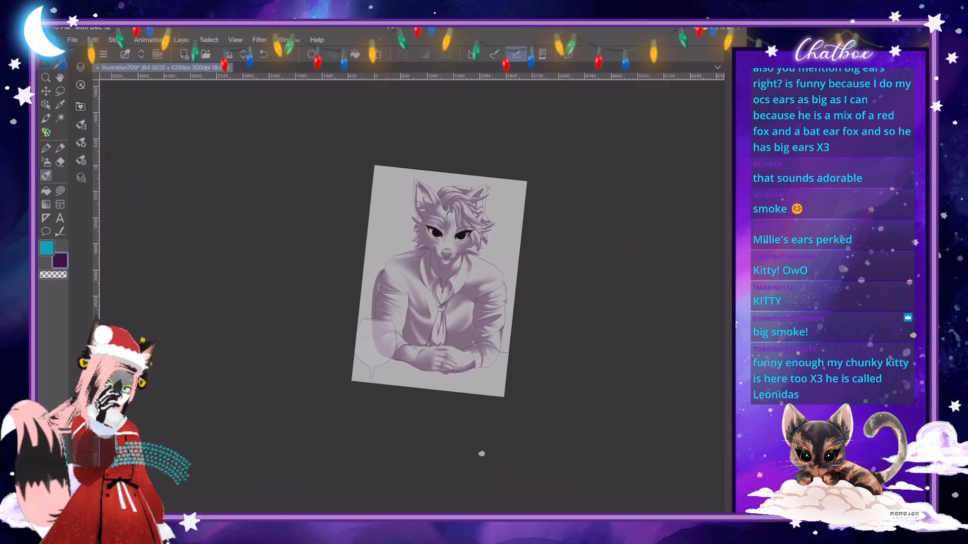
scroll(482, 453, "up", 2)
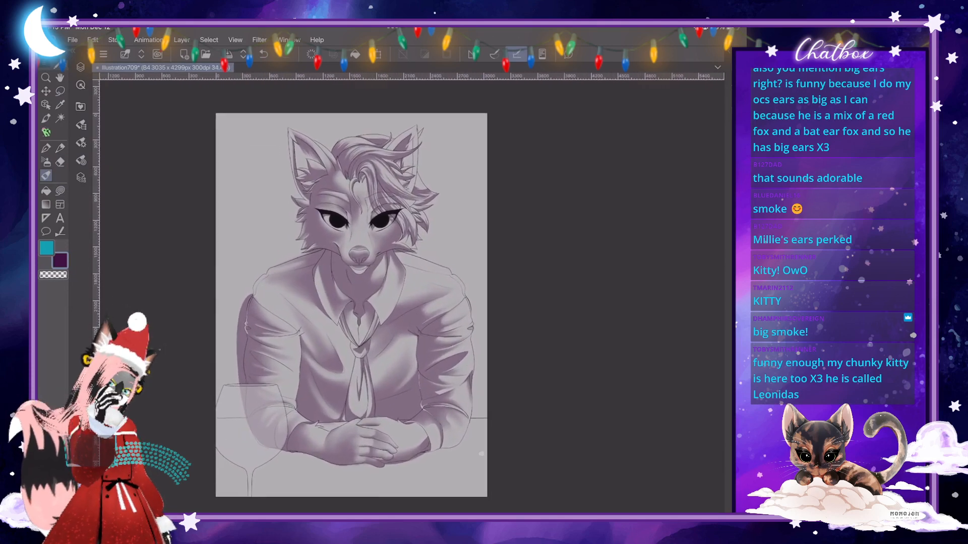
scroll(482, 454, "up", 1)
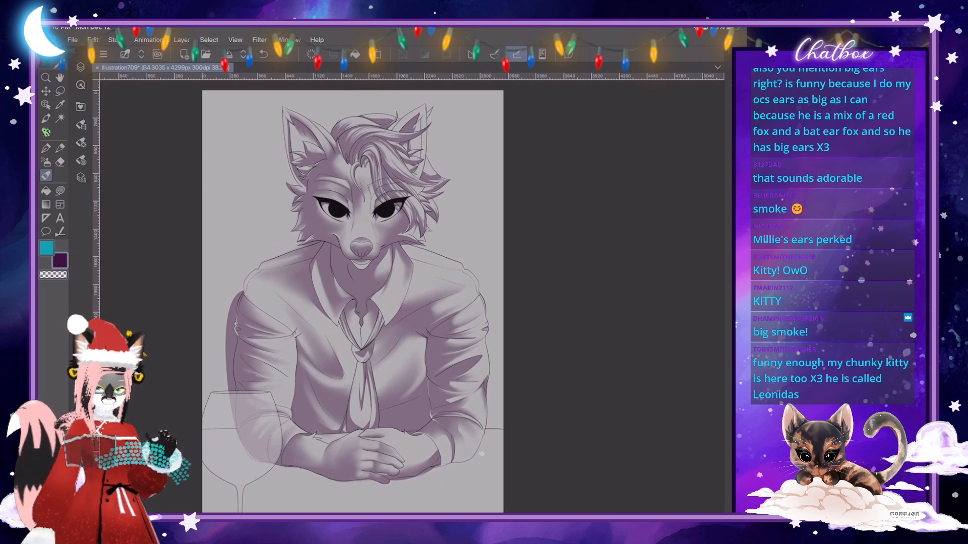
left_click(81, 67)
left_click(101, 232)
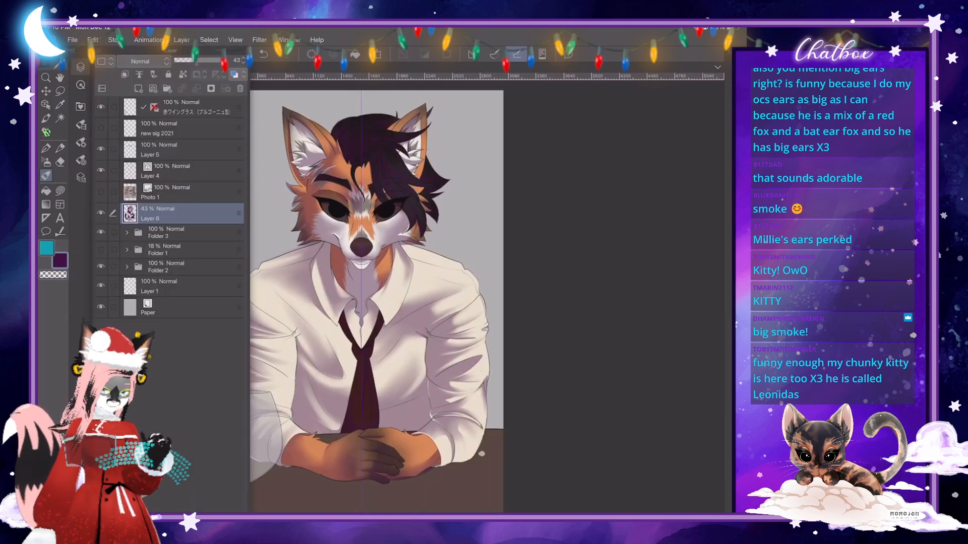
- Set the purple shading layer's blending mode to Multiply and its opacity to 44%
left_click(141, 61)
left_click(129, 95)
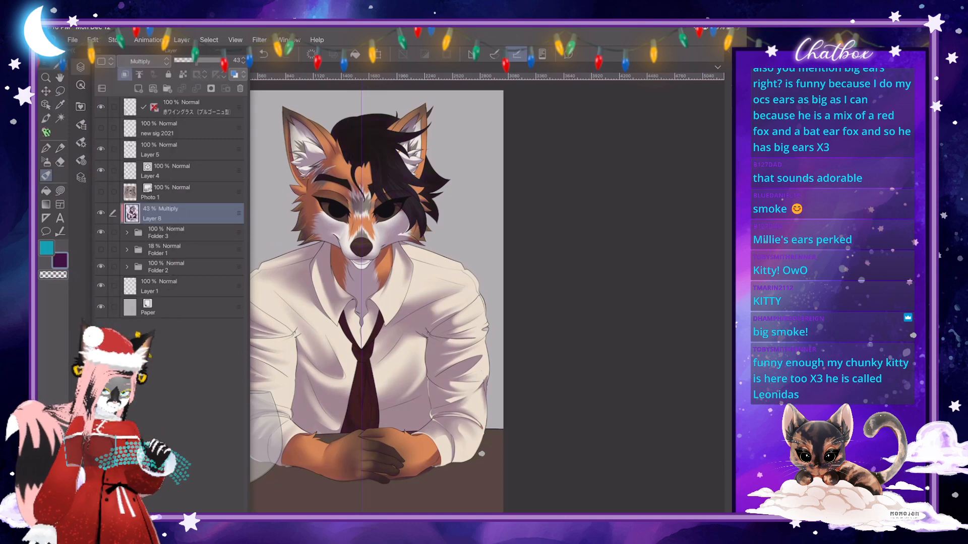
mouse_move(197, 61)
left_mouse_down()
mouse_move(206, 61)
mouse_move(197, 61)
left_mouse_up()
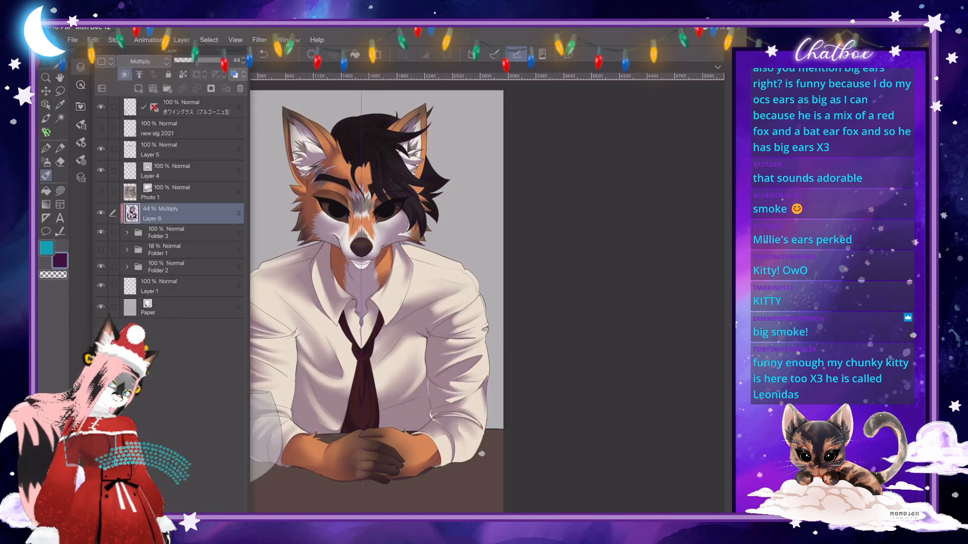
left_click(81, 67)
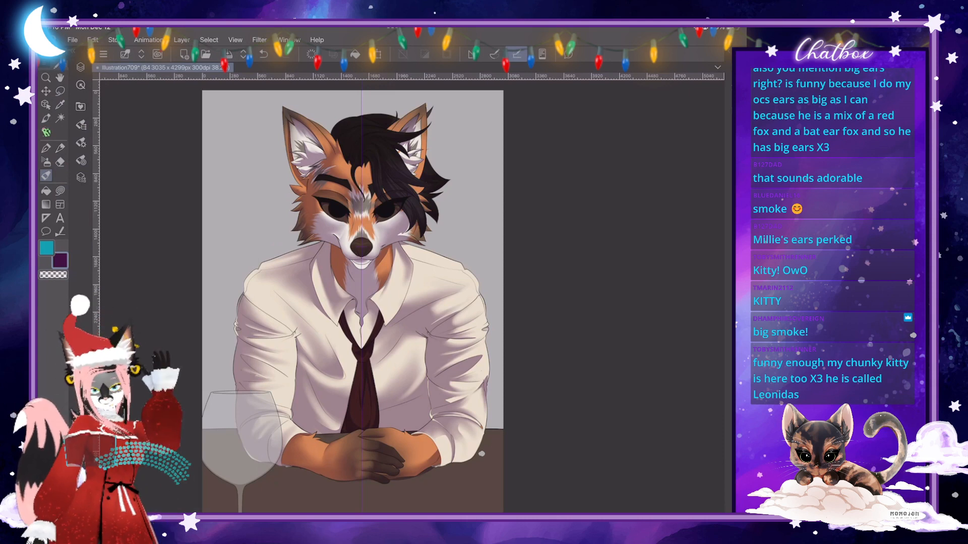
- Toggle the shading layer's visibility to compare the coloured character with and without its shadows
left_click(81, 67)
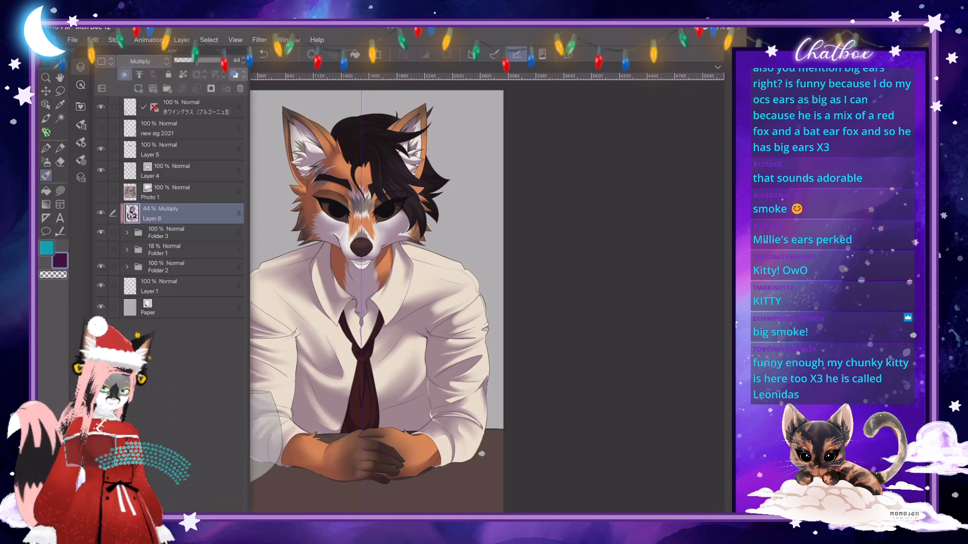
left_click(100, 214)
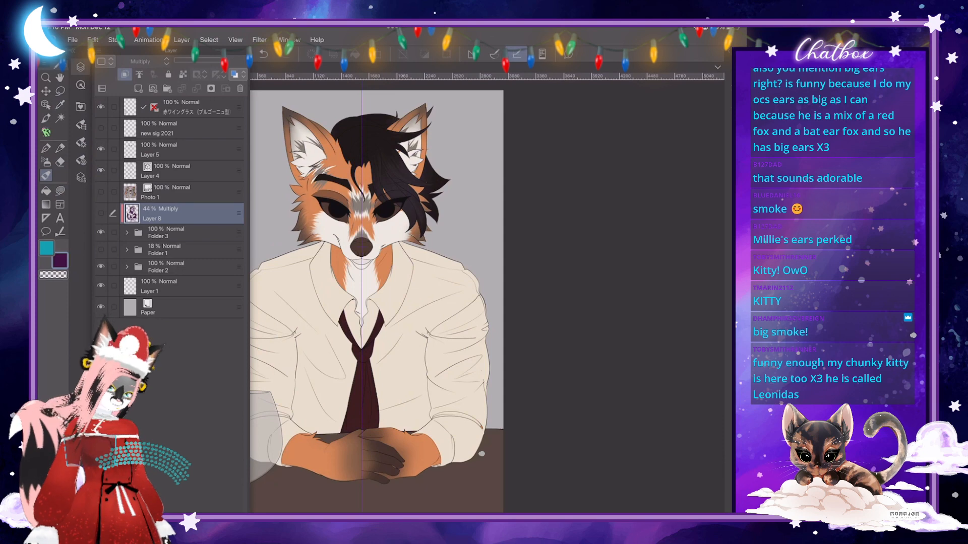
left_click(101, 213)
left_click(100, 213)
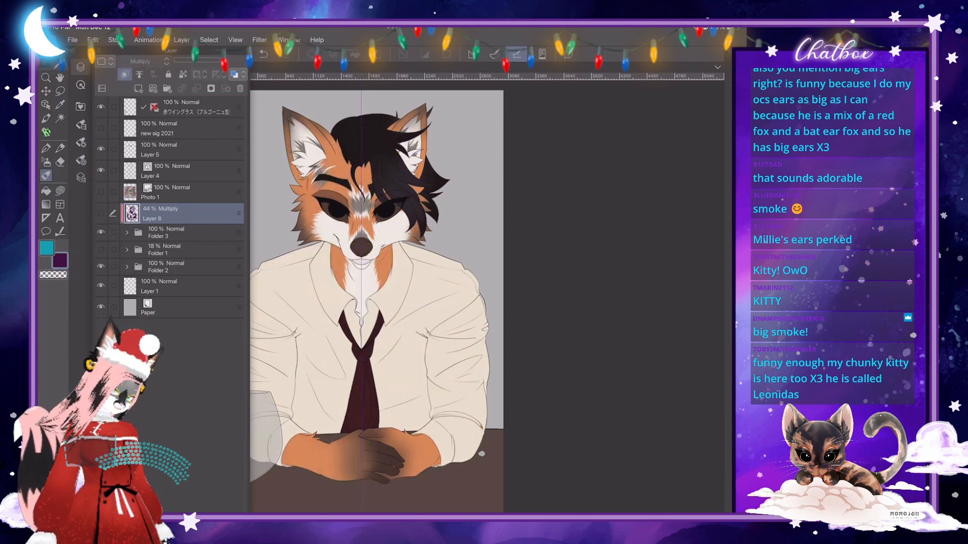
left_click(100, 213)
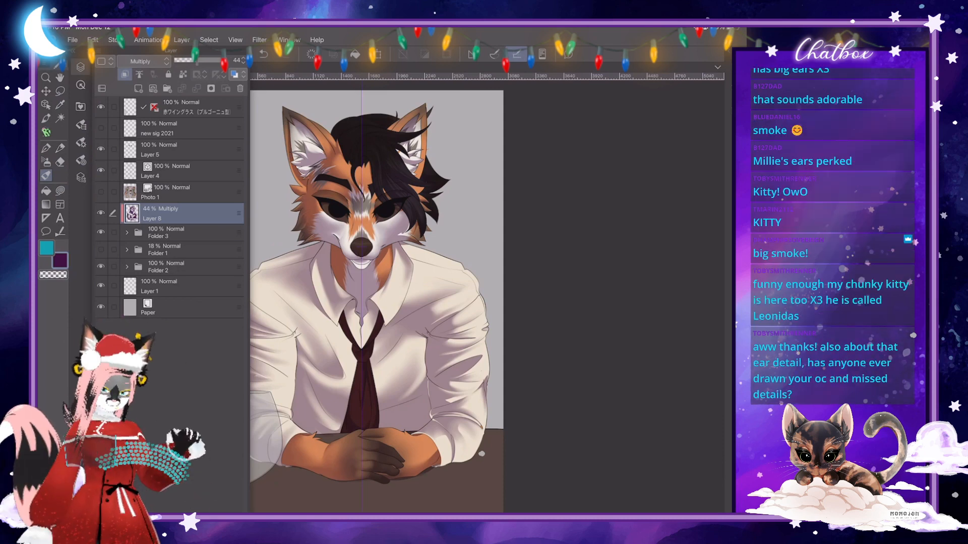
- Return the shading layer to Normal blending at 47% opacity and hide the flat colours in Folder 3
left_click(143, 61)
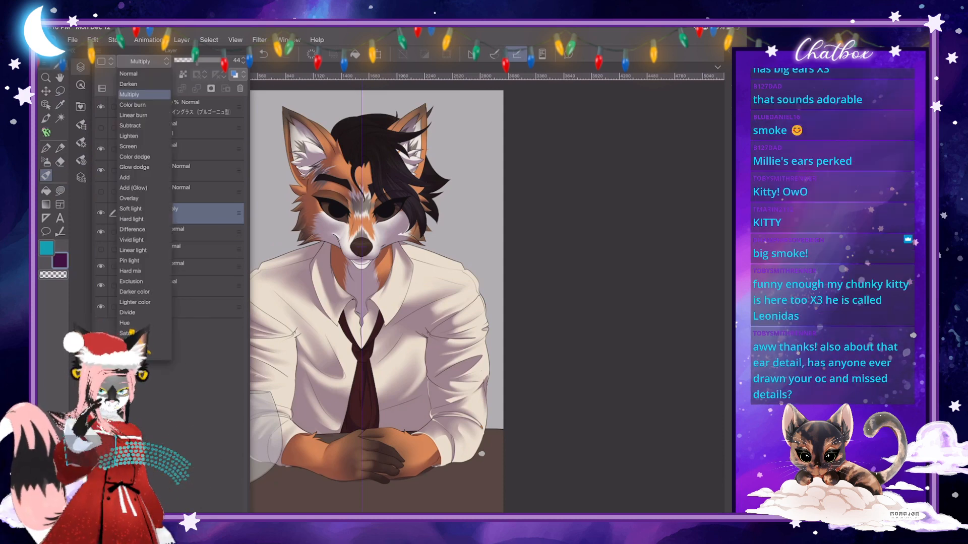
left_click(135, 74)
left_click(220, 60)
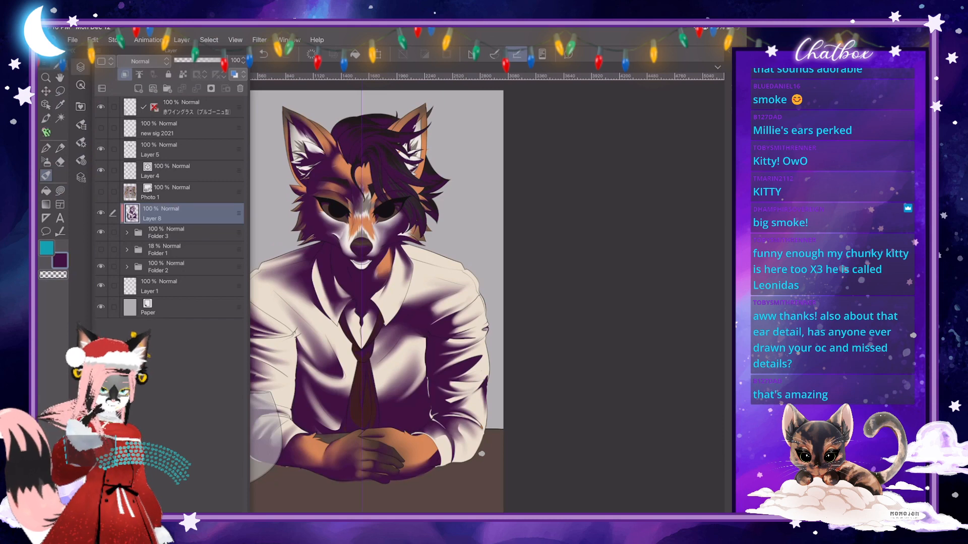
left_click_drag(225, 60, 207, 60)
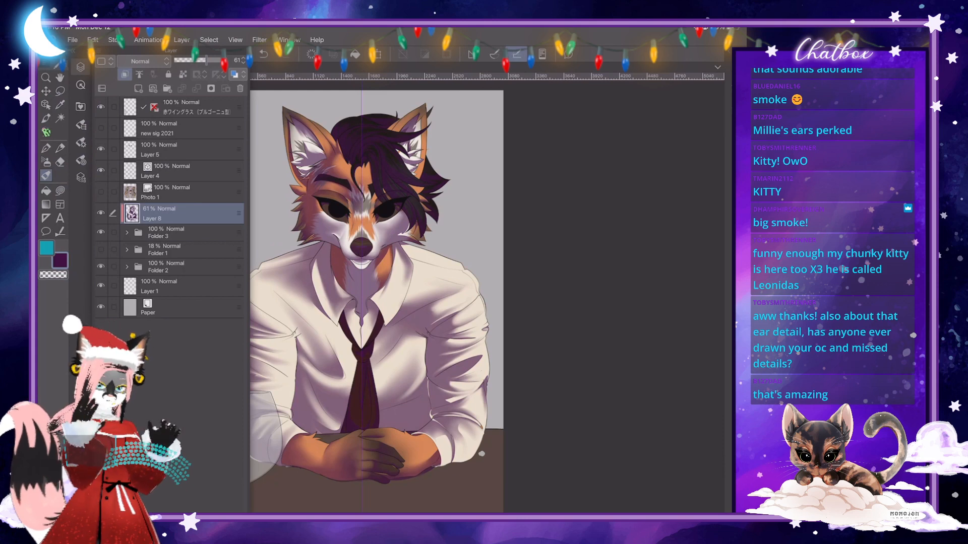
left_click_drag(207, 60, 200, 60)
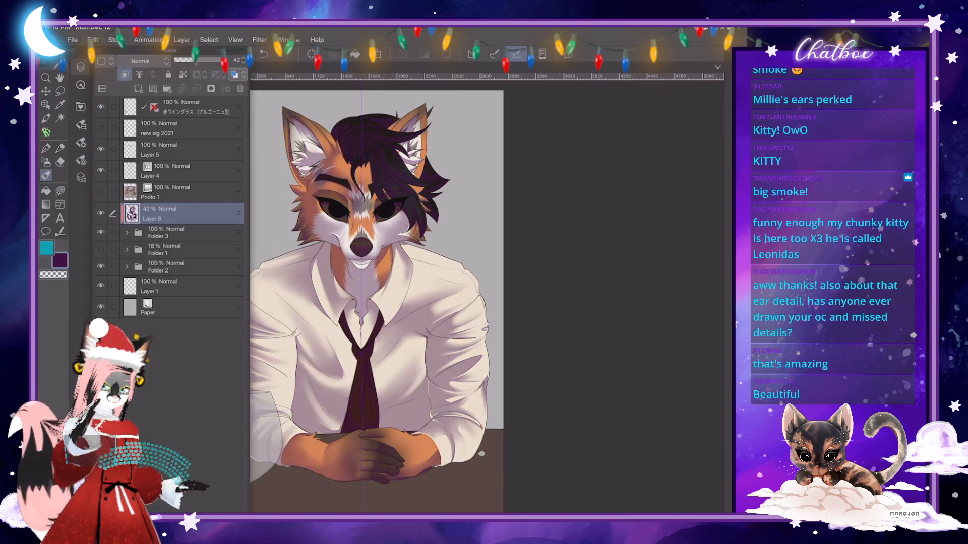
left_click_drag(201, 60, 198, 60)
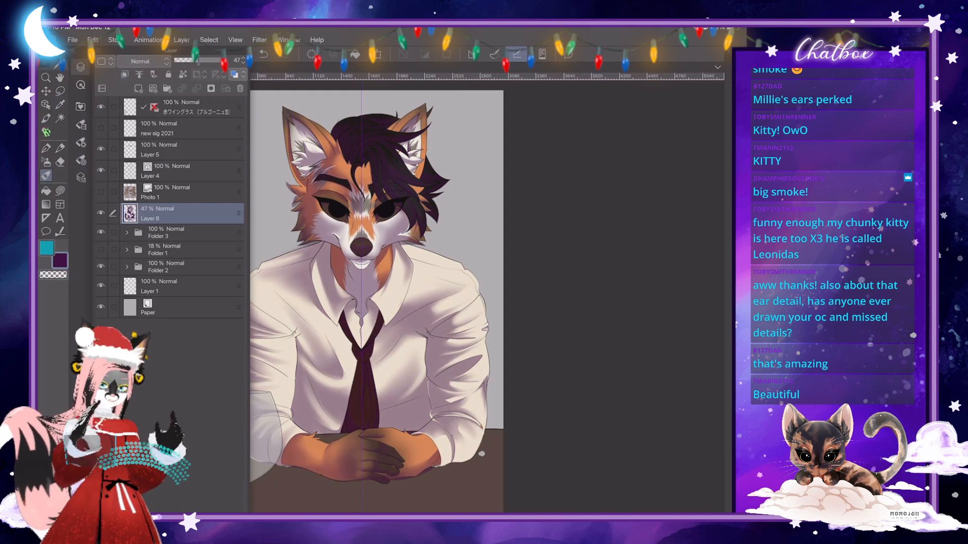
left_click(101, 233)
left_click(81, 67)
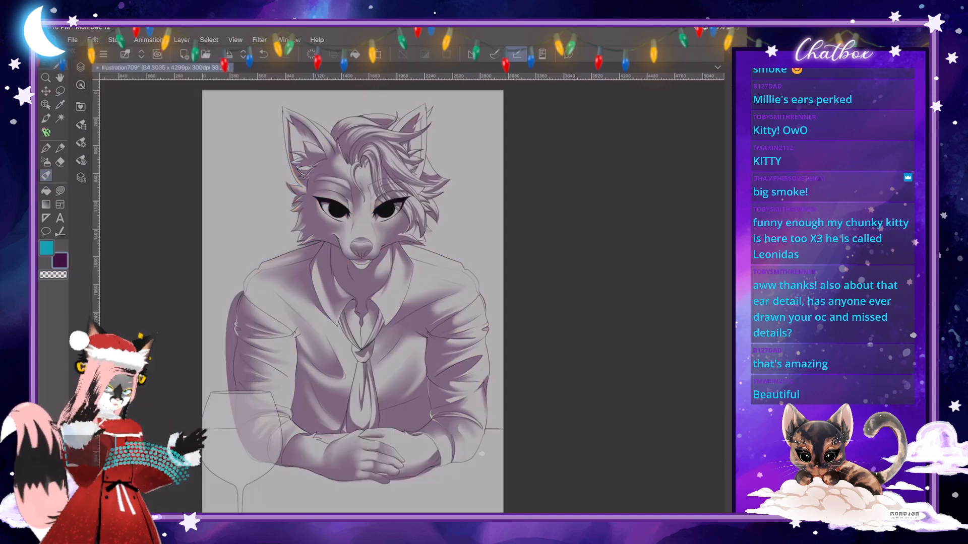
scroll(420, 274, "up", 1)
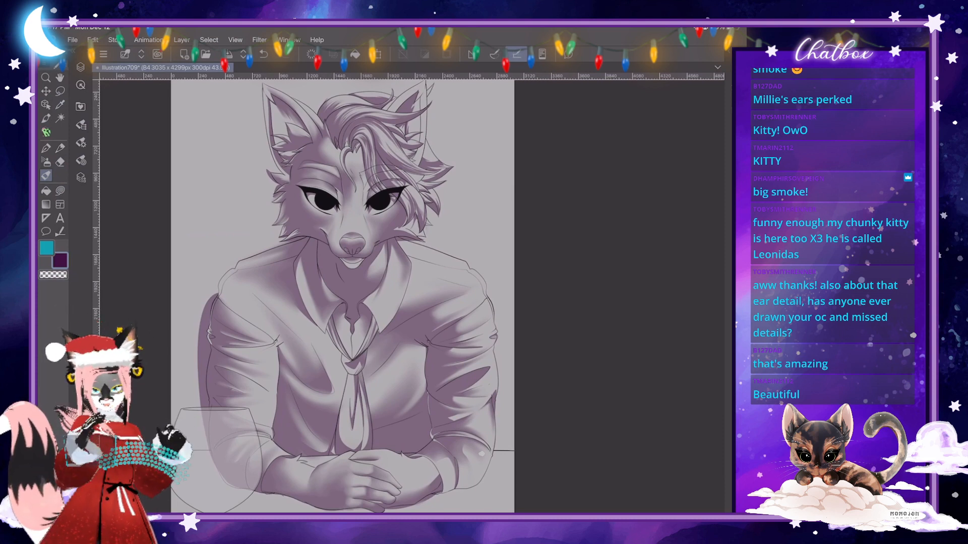
scroll(343, 298, "down", 1)
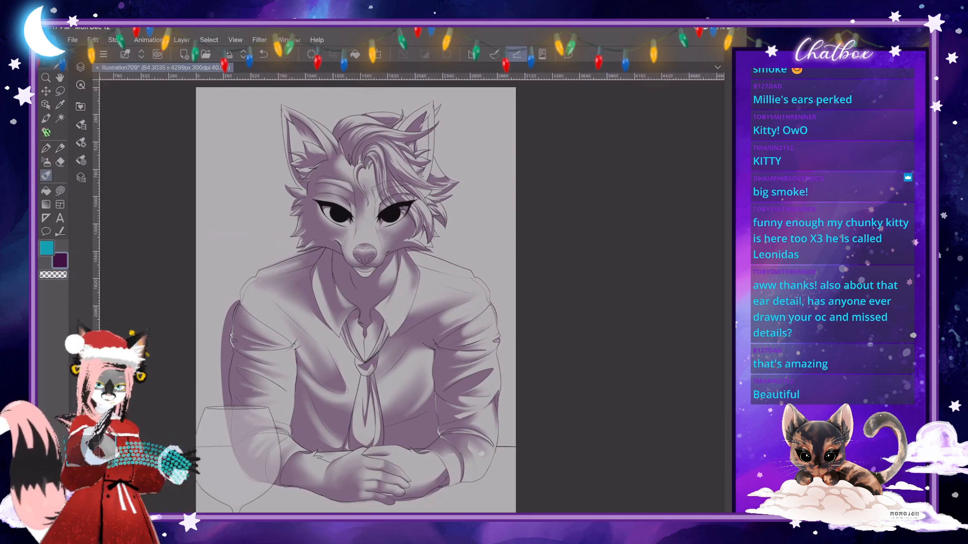
scroll(482, 453, "down", 1)
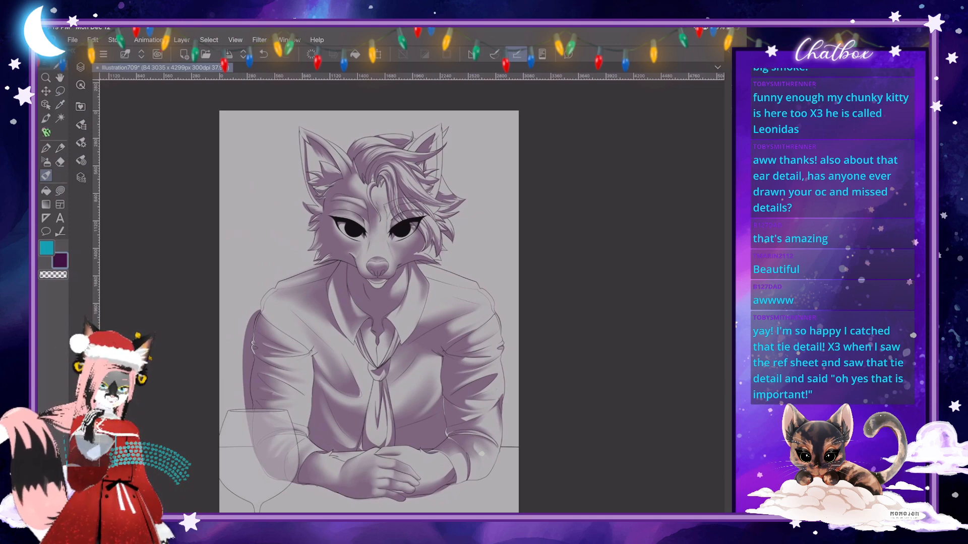
scroll(369, 312, "up", 1)
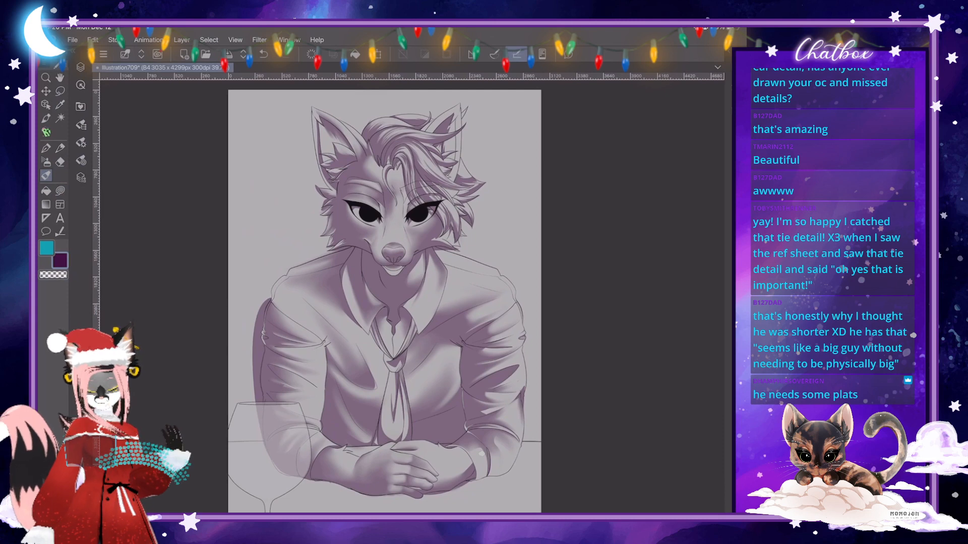
scroll(449, 338, "up", 1)
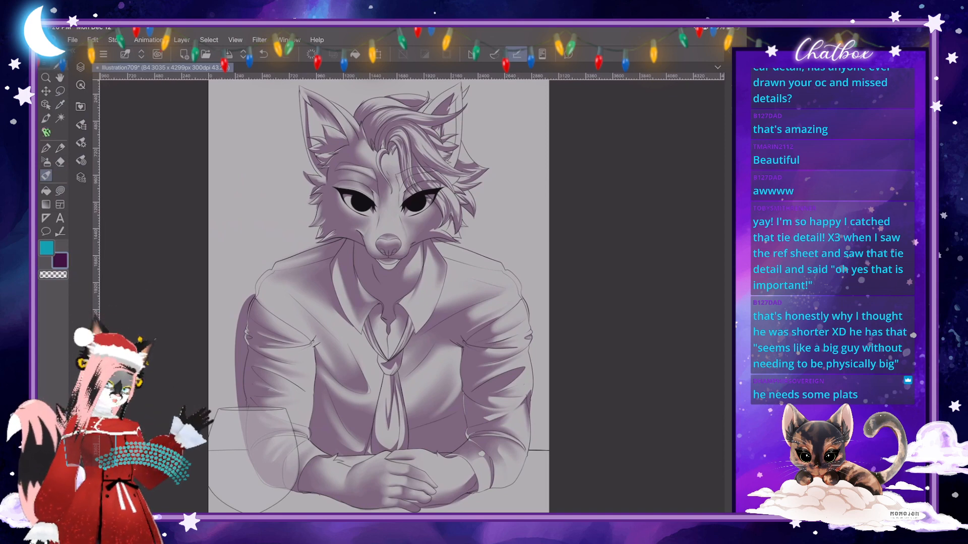
- Fill the shadow of the rounded shirt fold beside the tie out to its line art
scroll(396, 443, "up", 5)
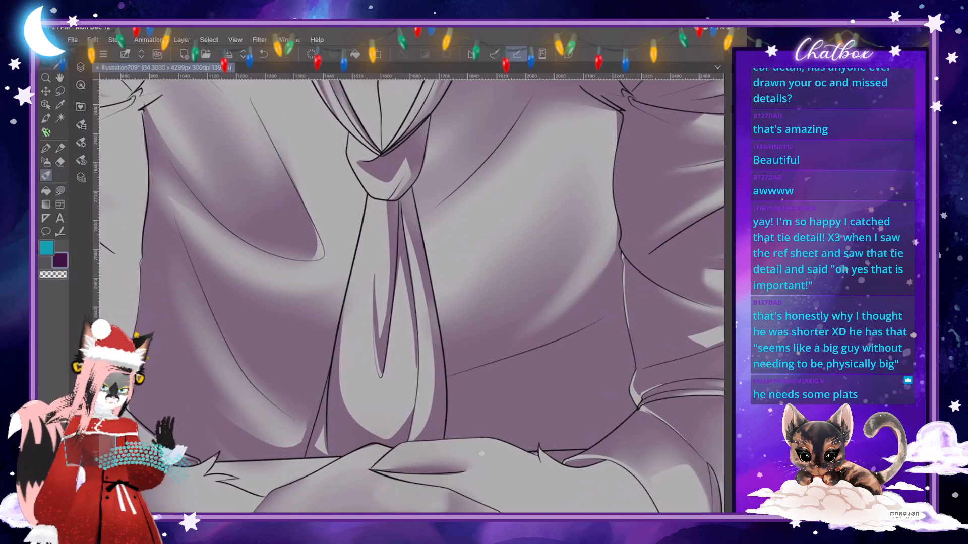
key("j")
scroll(413, 296, "up", 1)
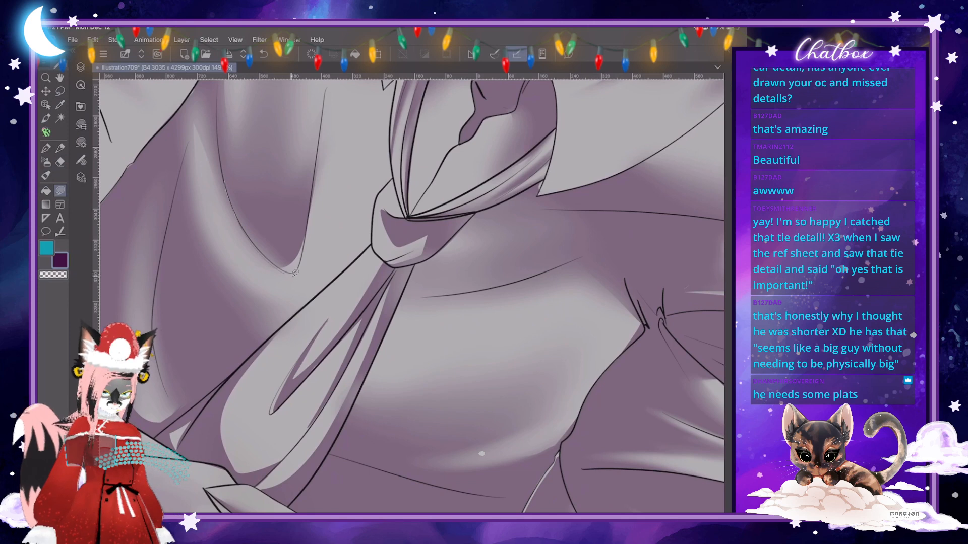
mouse_move(307, 236)
left_mouse_down()
mouse_move(309, 208)
mouse_move(298, 230)
mouse_move(269, 227)
mouse_move(222, 160)
left_mouse_up()
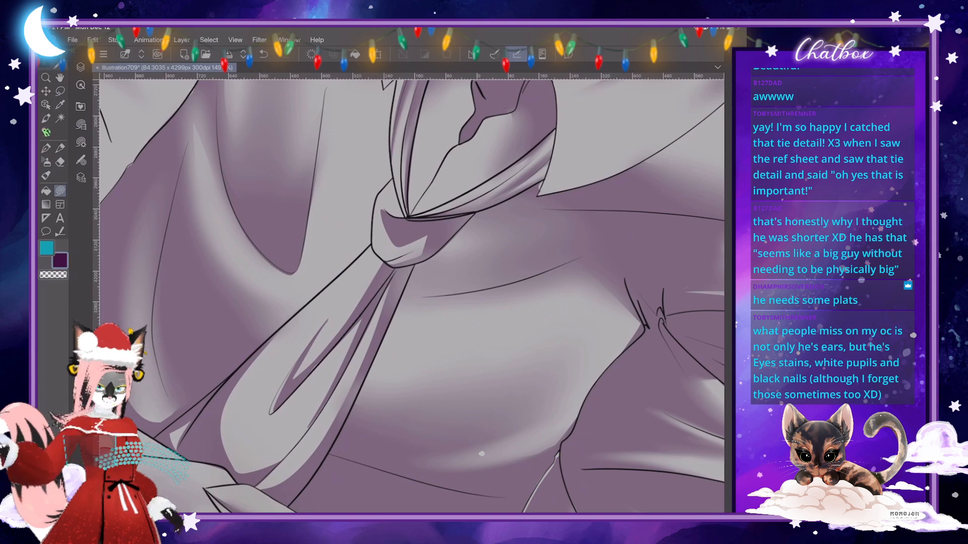
- Trim the rounded shirt fold's shadow edge with transparent colour and blend the light strip beside it
scroll(411, 296, "up", 1)
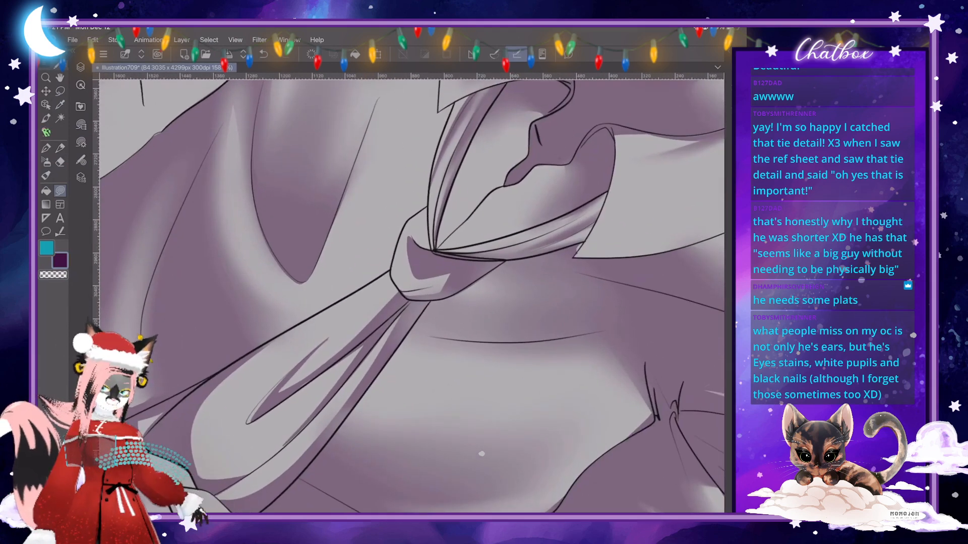
key("c")
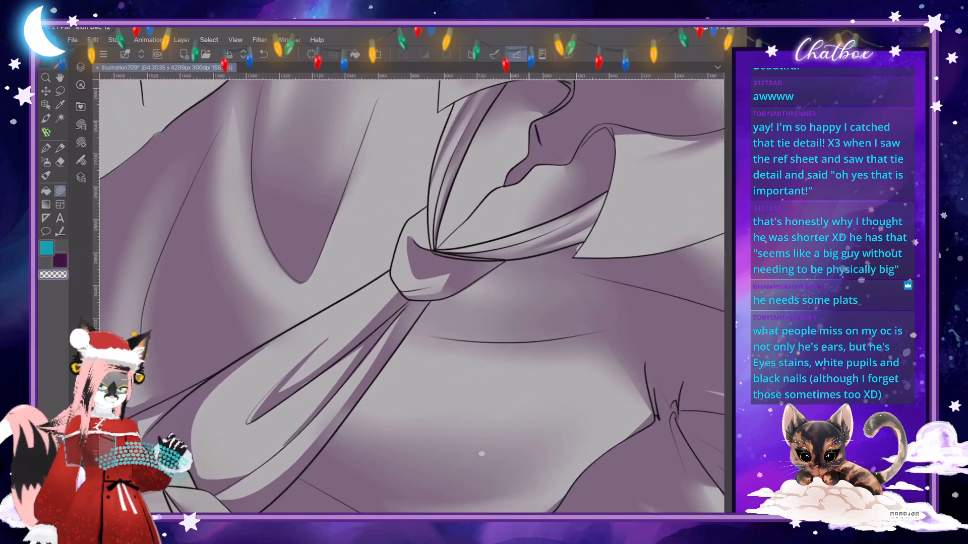
mouse_move(310, 279)
left_mouse_down()
mouse_move(257, 205)
mouse_move(272, 278)
mouse_move(302, 285)
left_mouse_up()
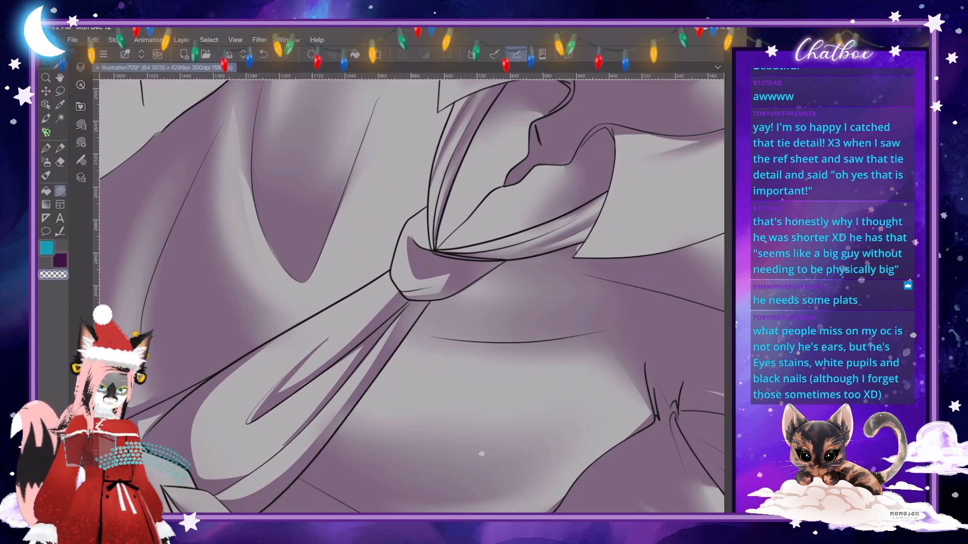
key("b")
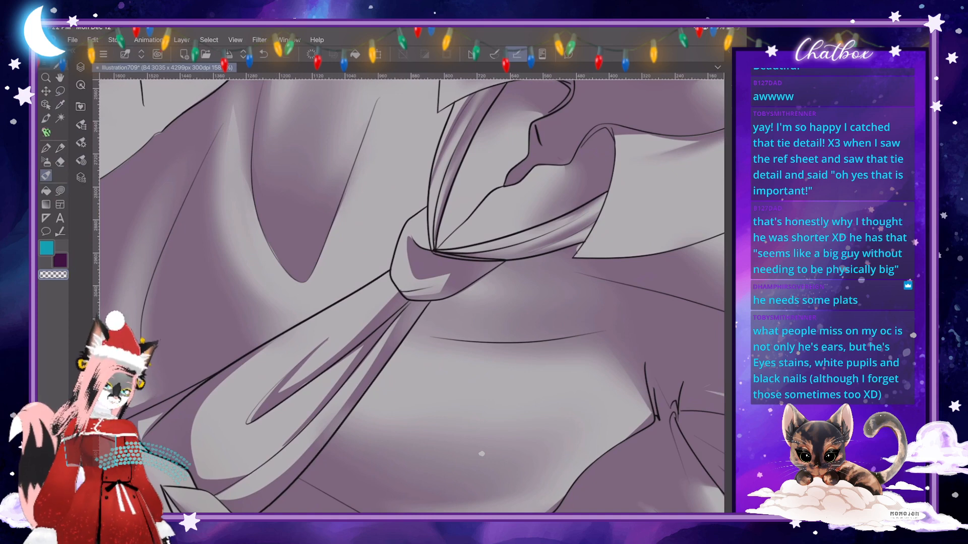
- Blend the hard shadow edges on the tie knot with the Skin Brush
scroll(411, 297, "down", 5)
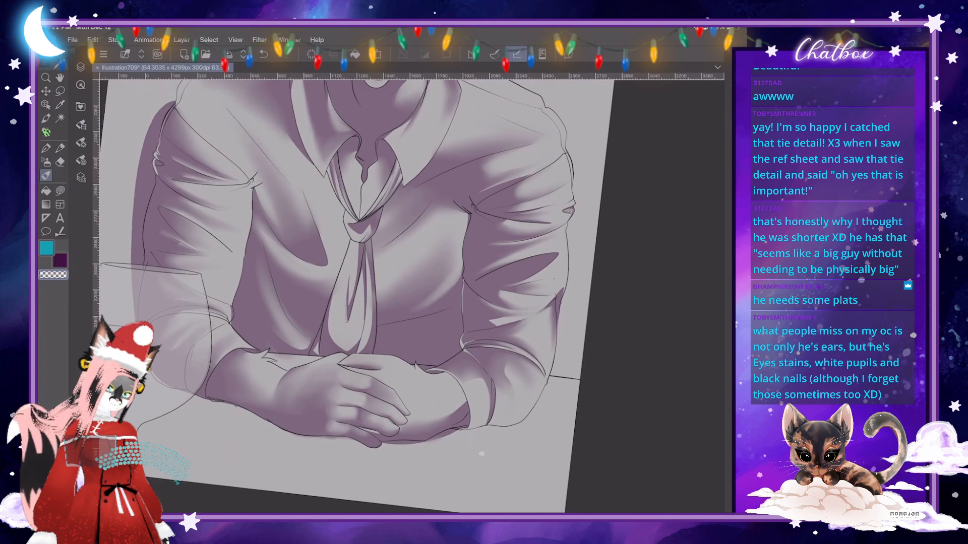
scroll(482, 454, "down", 3)
scroll(482, 454, "up", 2)
scroll(481, 454, "up", 5)
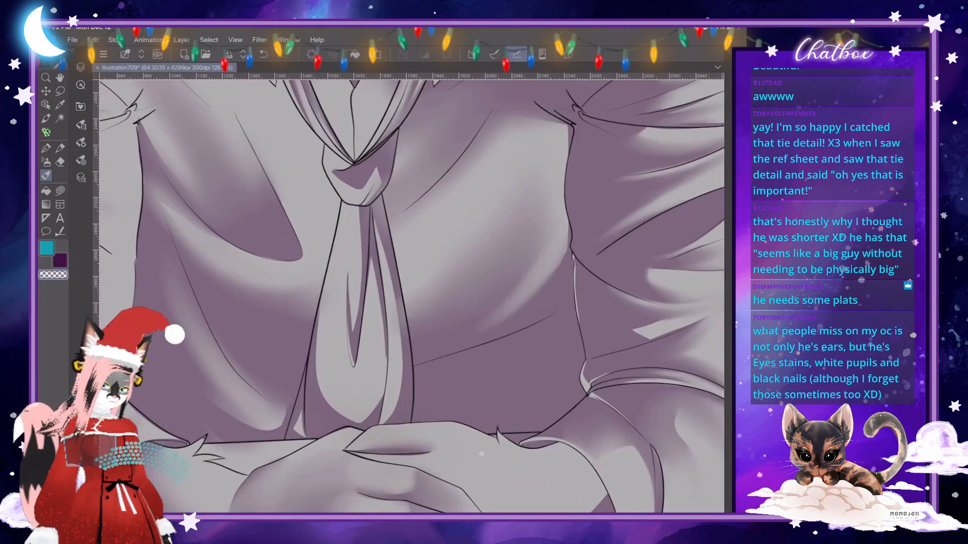
left_click(81, 143)
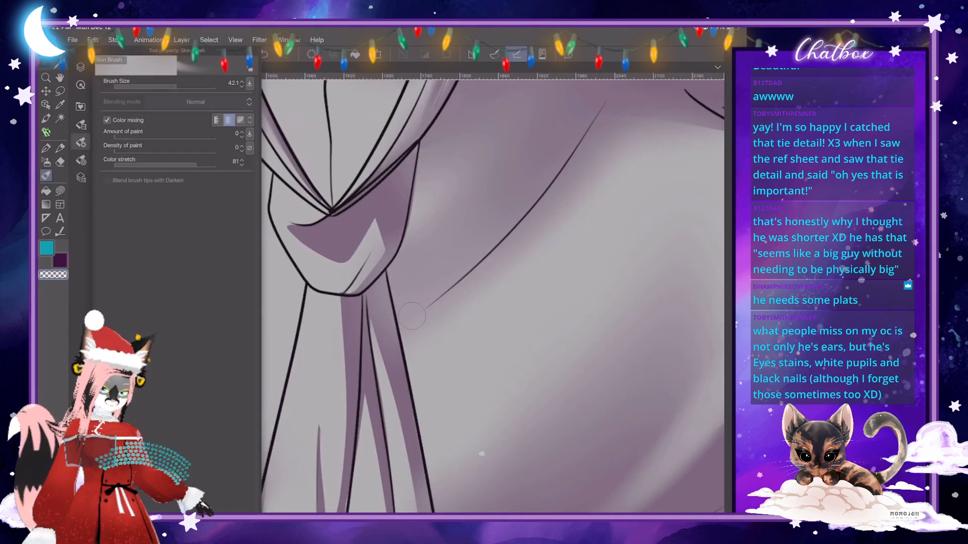
left_click(81, 142)
mouse_move(377, 220)
left_mouse_down()
mouse_move(382, 252)
mouse_move(356, 286)
mouse_move(375, 260)
left_mouse_up()
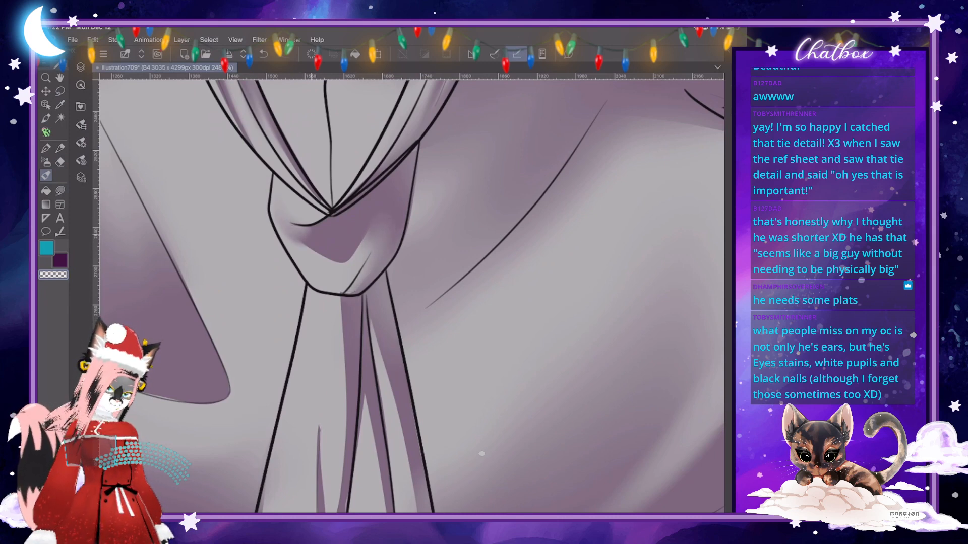
left_click_drag(309, 234, 281, 202)
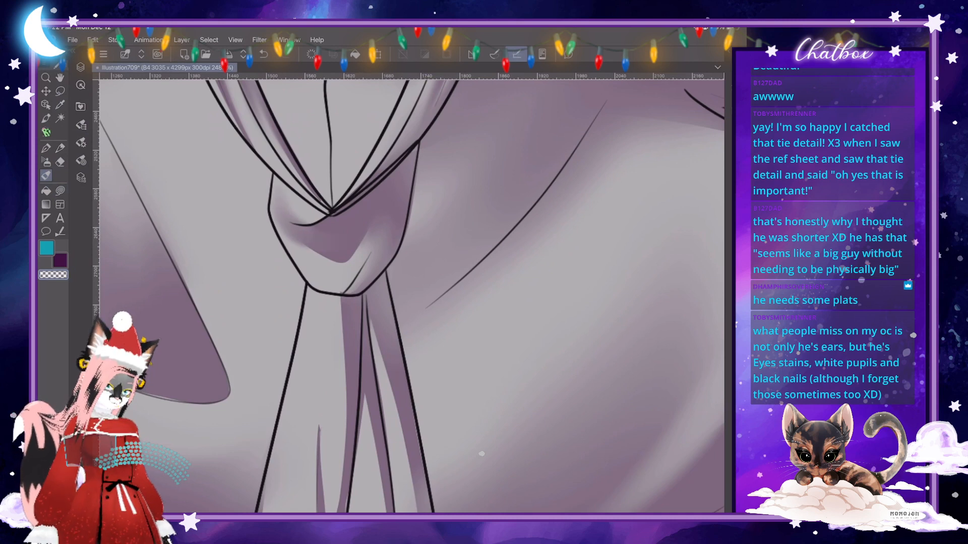
left_click_drag(368, 263, 334, 291)
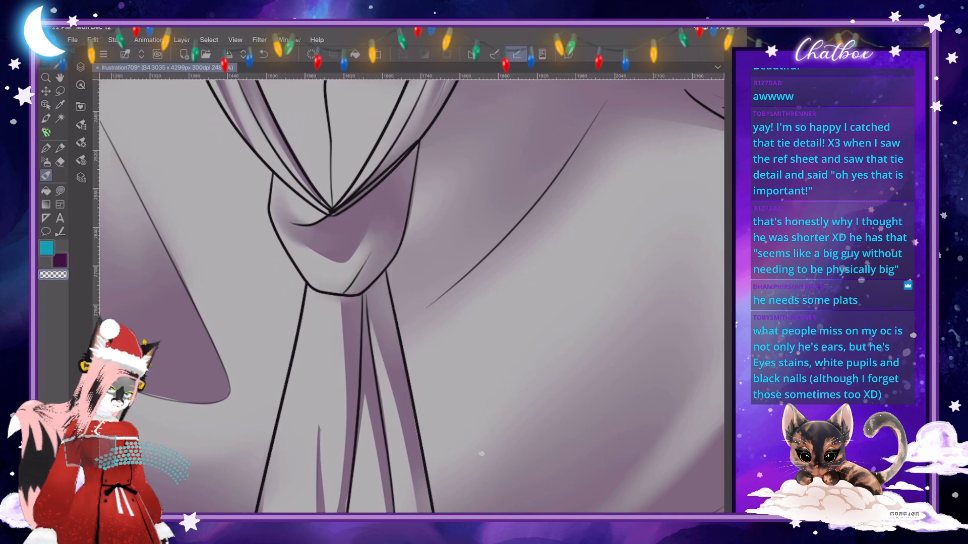
- Fill crisp purple shadows at the top of the tie's tail and inside its central U-shaped fold
scroll(412, 297, "down", 3)
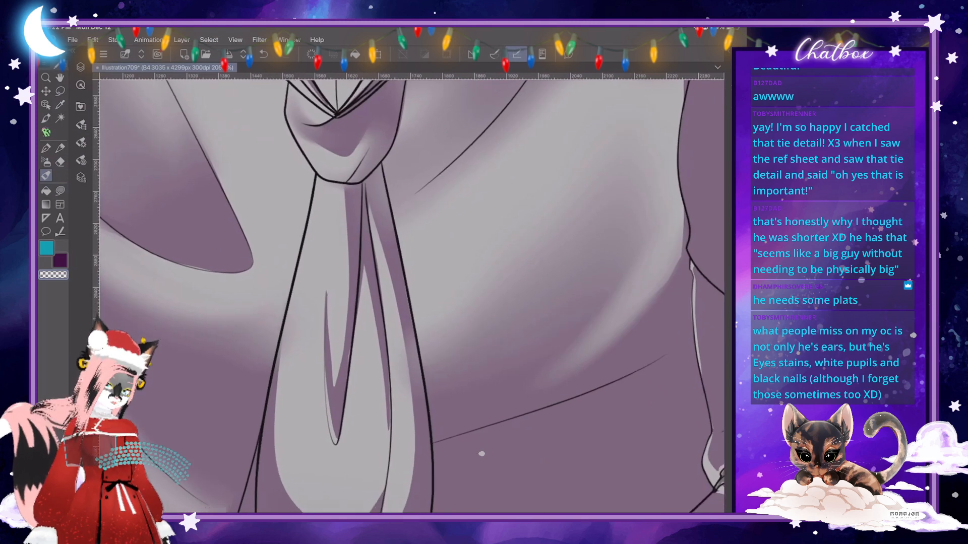
left_click(60, 191)
left_click(60, 260)
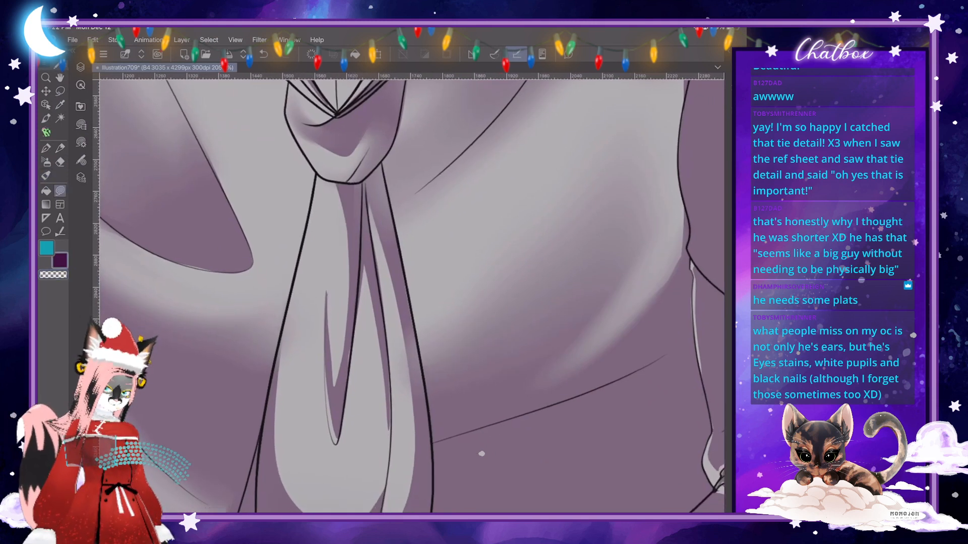
mouse_move(364, 182)
left_mouse_down()
mouse_move(359, 256)
mouse_move(359, 183)
left_mouse_up()
scroll(412, 296, "down", 1)
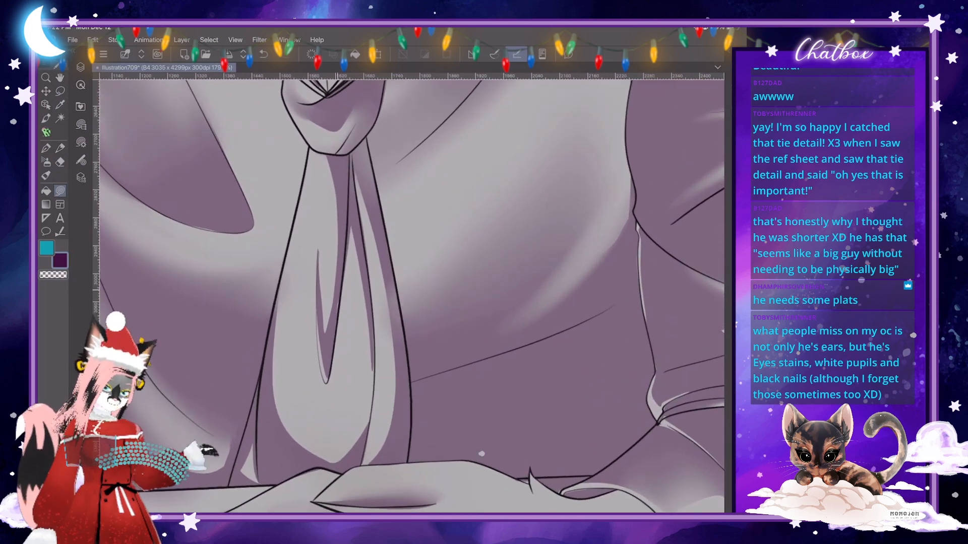
mouse_move(336, 325)
left_mouse_down()
mouse_move(346, 295)
mouse_move(318, 324)
mouse_move(331, 382)
mouse_move(328, 337)
left_mouse_up()
- Blend the upper ends of the shadows in the tie's central U-shaped fold and side fold
left_click(46, 175)
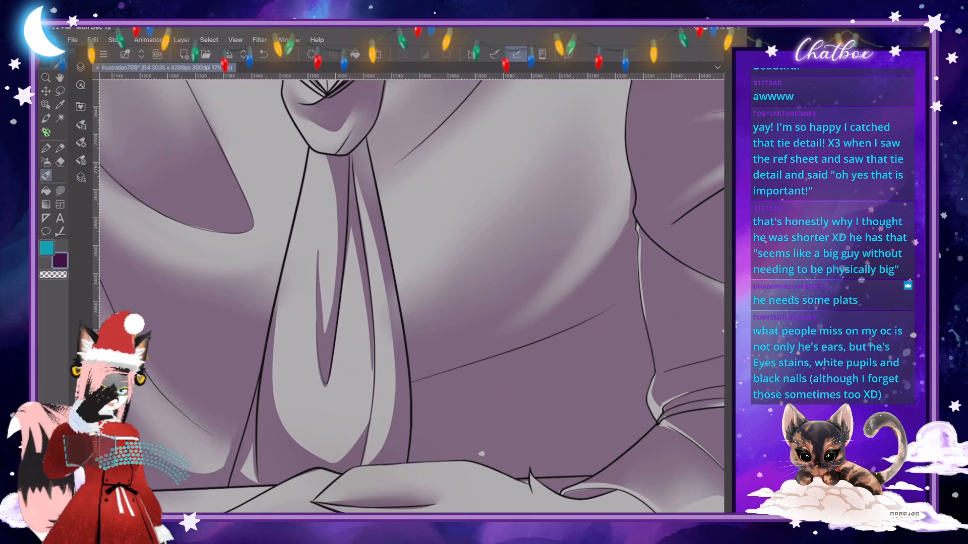
left_click(81, 142)
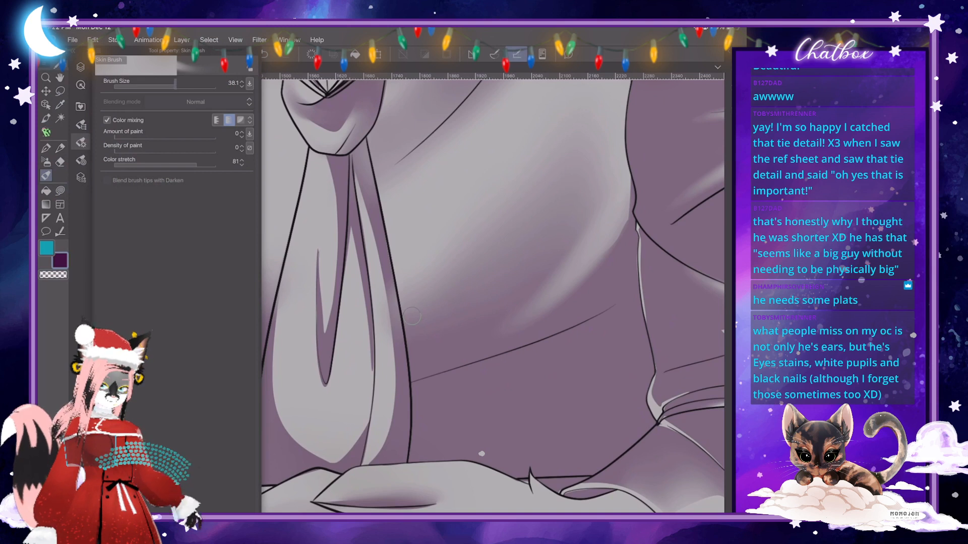
left_click(81, 142)
mouse_move(318, 250)
left_mouse_down()
mouse_move(327, 333)
mouse_move(329, 267)
left_mouse_up()
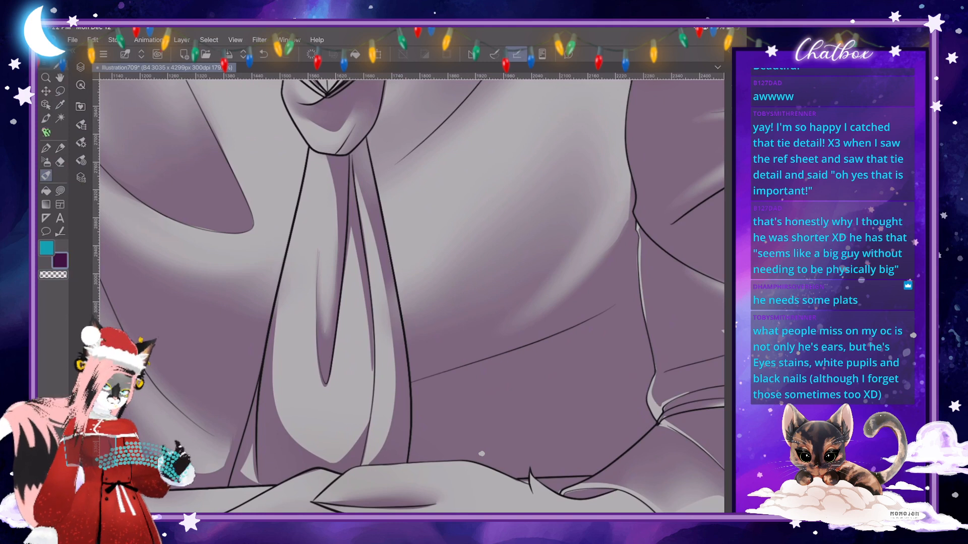
left_click_drag(363, 198, 372, 233)
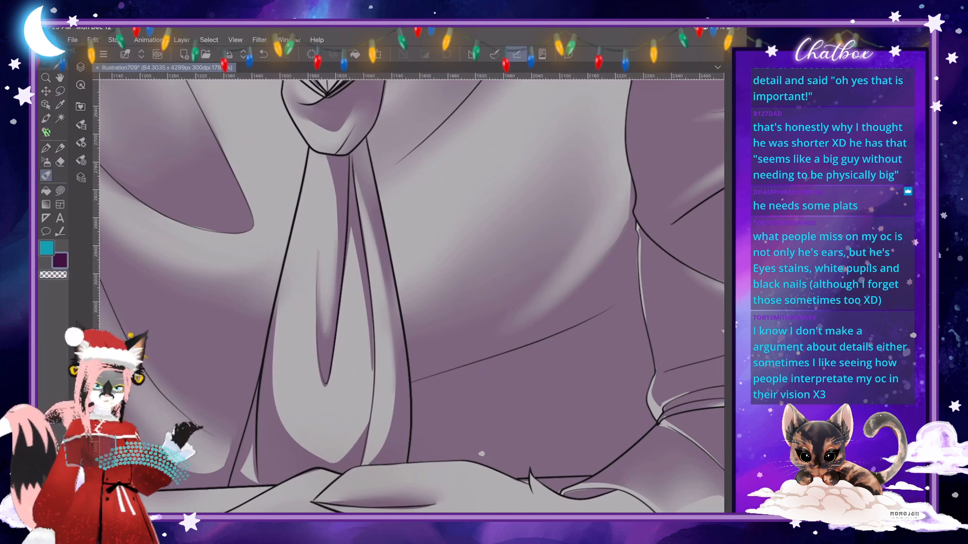
scroll(412, 297, "down", 3)
scroll(413, 296, "up", 3)
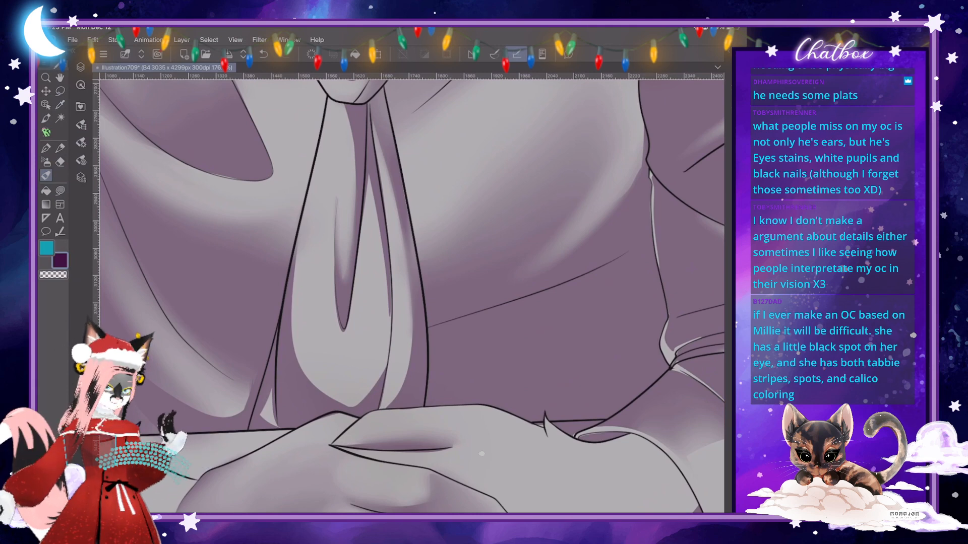
scroll(412, 296, "down", 1)
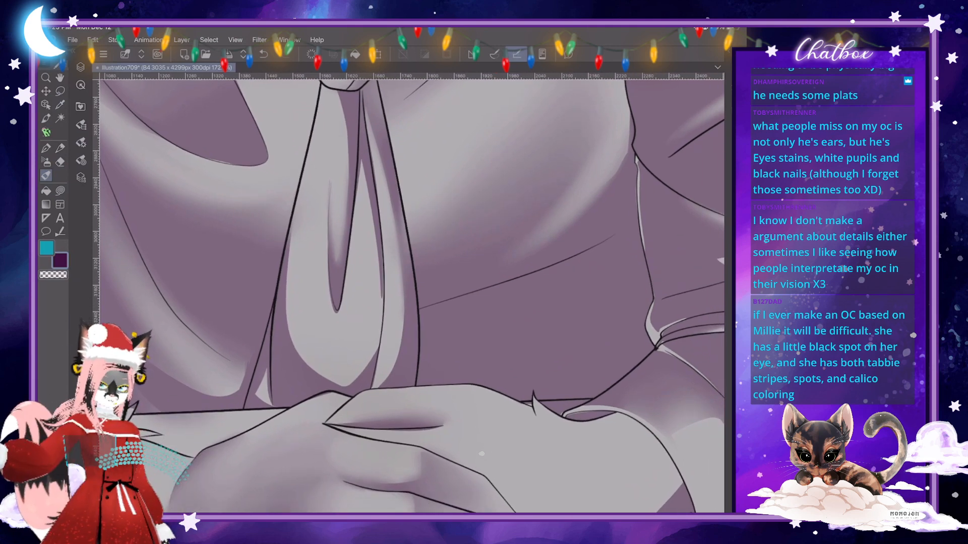
- Fill the narrow inner fold of the tie with crisp purple shadow up to its tip
scroll(437, 284, "up", 2)
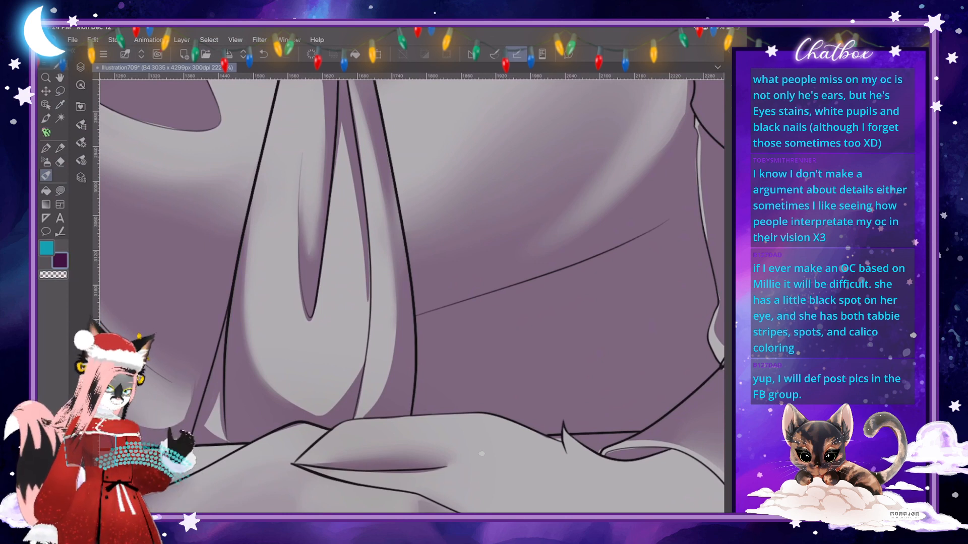
key("j")
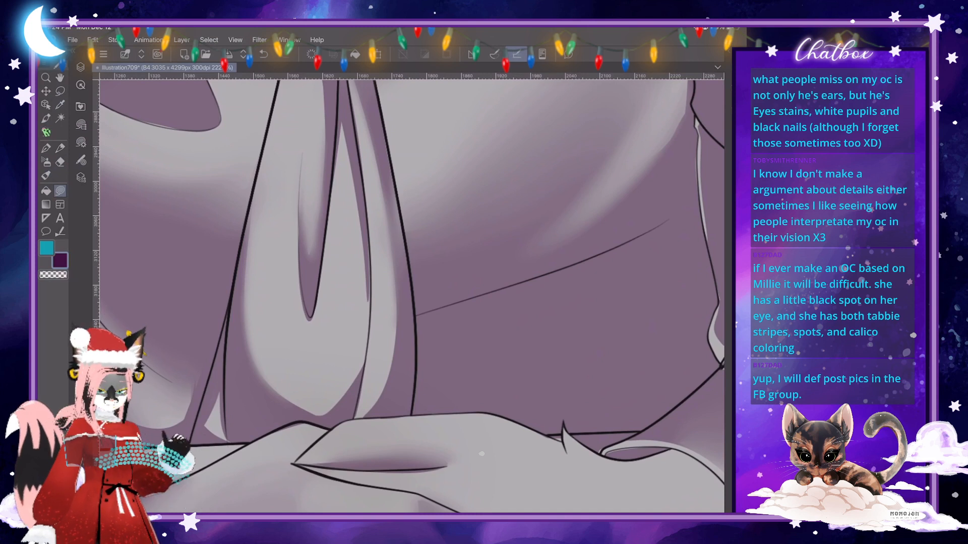
mouse_move(341, 125)
left_mouse_down()
mouse_move(367, 339)
mouse_move(372, 237)
mouse_move(351, 108)
mouse_move(343, 125)
left_mouse_up()
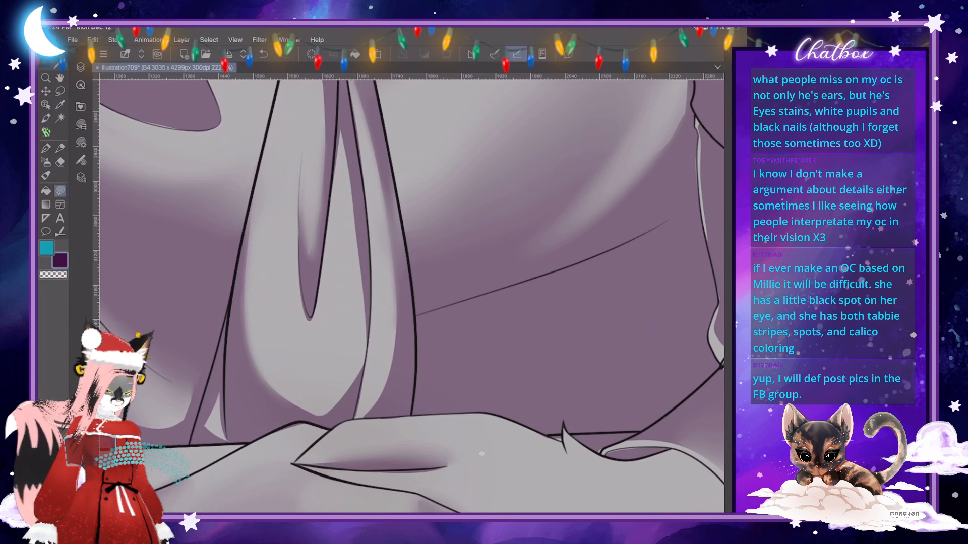
scroll(412, 297, "down", 2)
- Blend the shadows along the tie's inner fold, side edge and lower end above the hands
key("j")
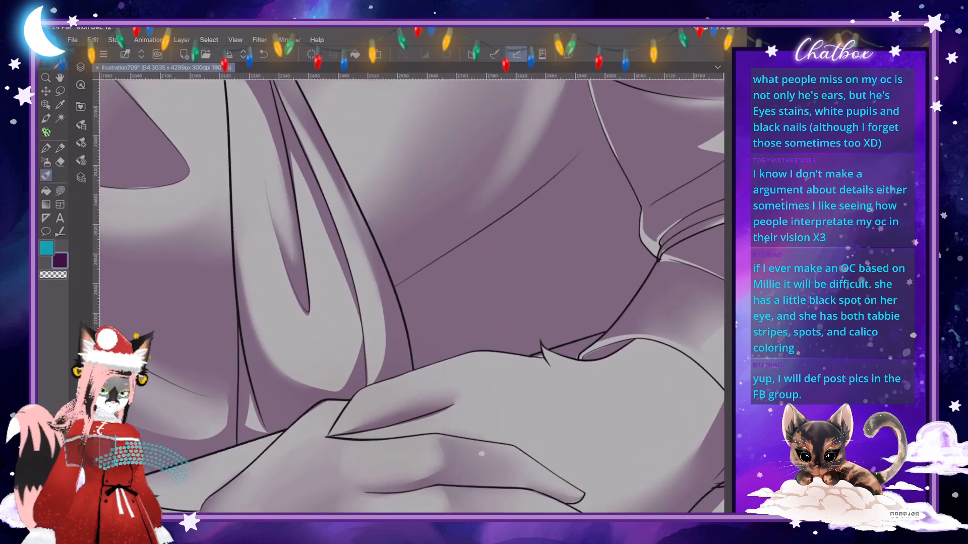
mouse_move(291, 152)
left_mouse_down()
mouse_move(342, 273)
mouse_move(361, 371)
mouse_move(322, 390)
mouse_move(344, 383)
left_mouse_up()
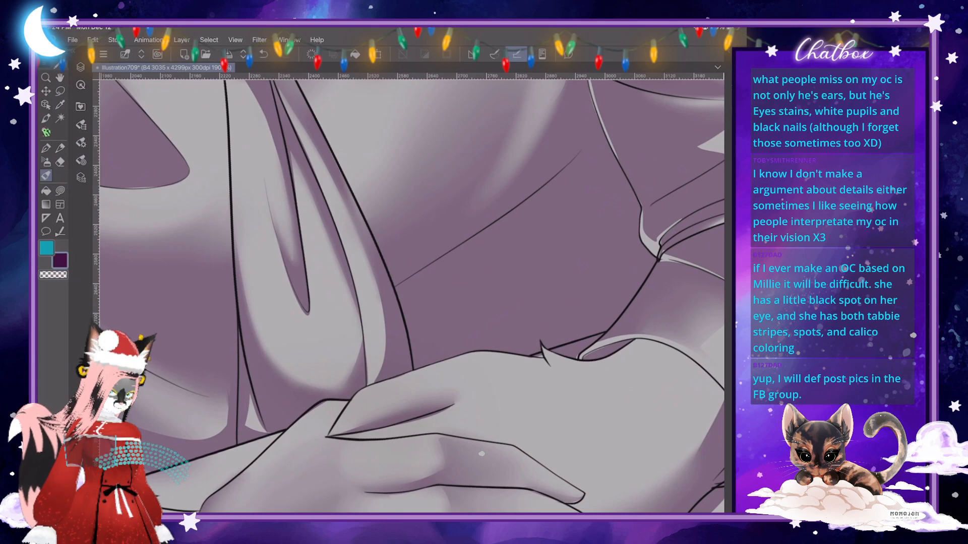
left_click_drag(542, 342, 529, 415)
left_click_drag(352, 357, 335, 370)
left_click_drag(288, 343, 317, 367)
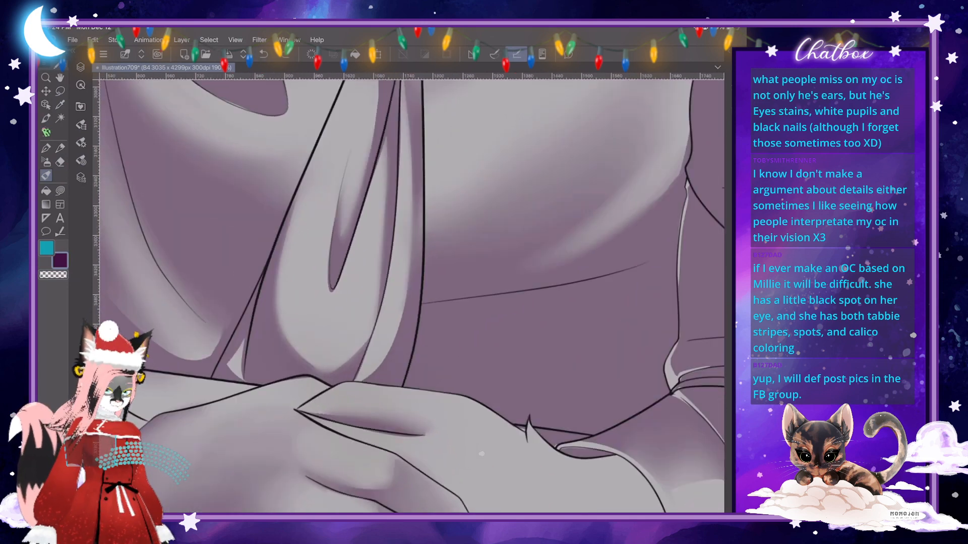
left_click_drag(369, 341, 328, 374)
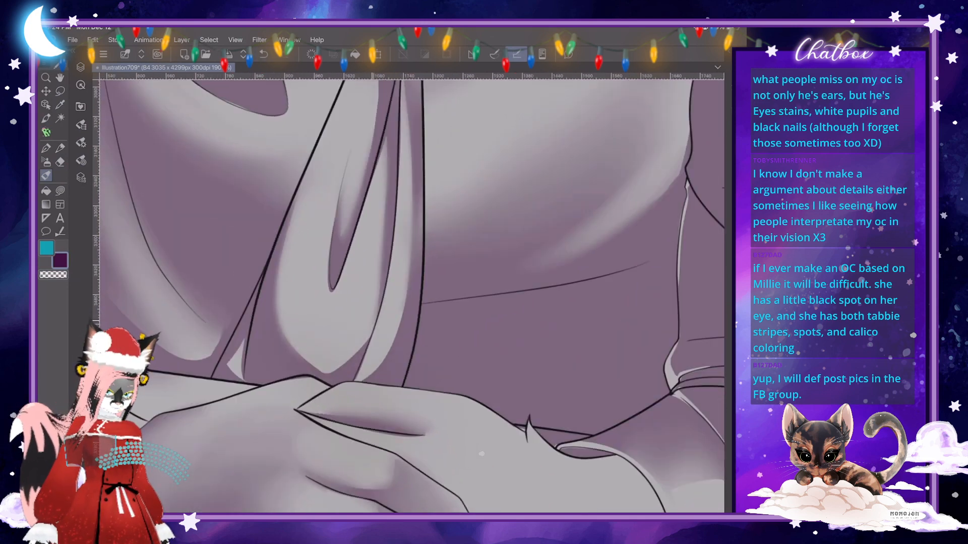
left_click_drag(368, 336, 349, 364)
left_click_drag(406, 302, 387, 359)
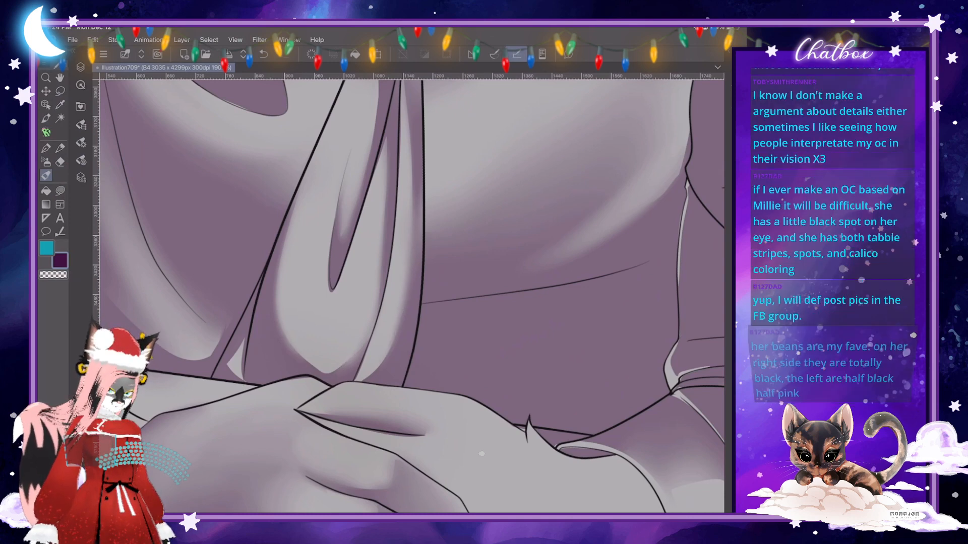
- Fill a narrow cast shadow on the shirt along the tie's outer edge below the knot
scroll(482, 453, "down", 5)
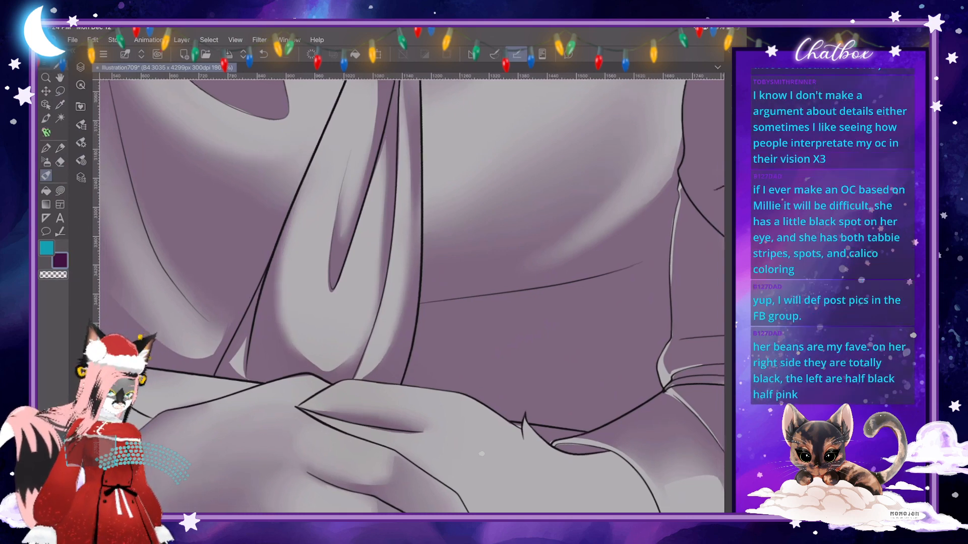
scroll(481, 454, "up", 5)
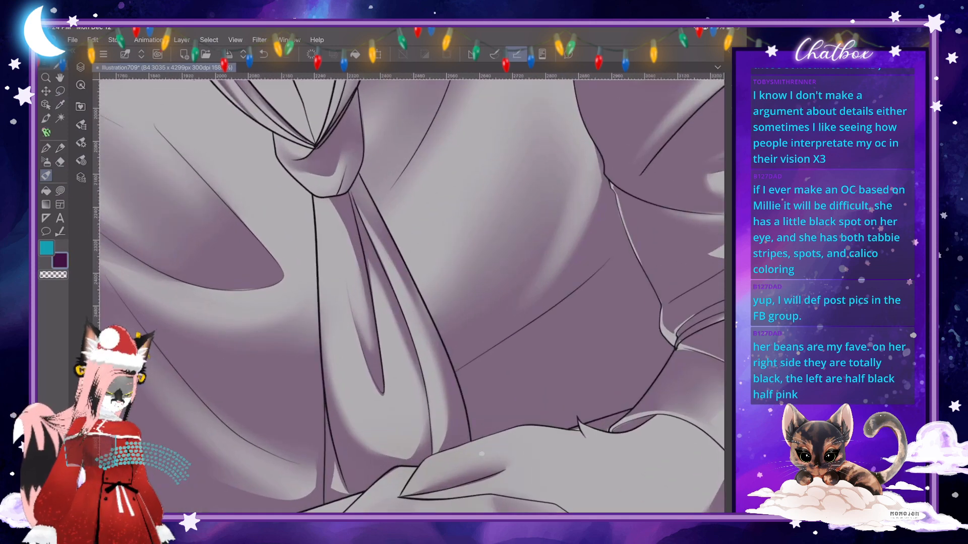
key("j")
scroll(481, 454, "down", 2)
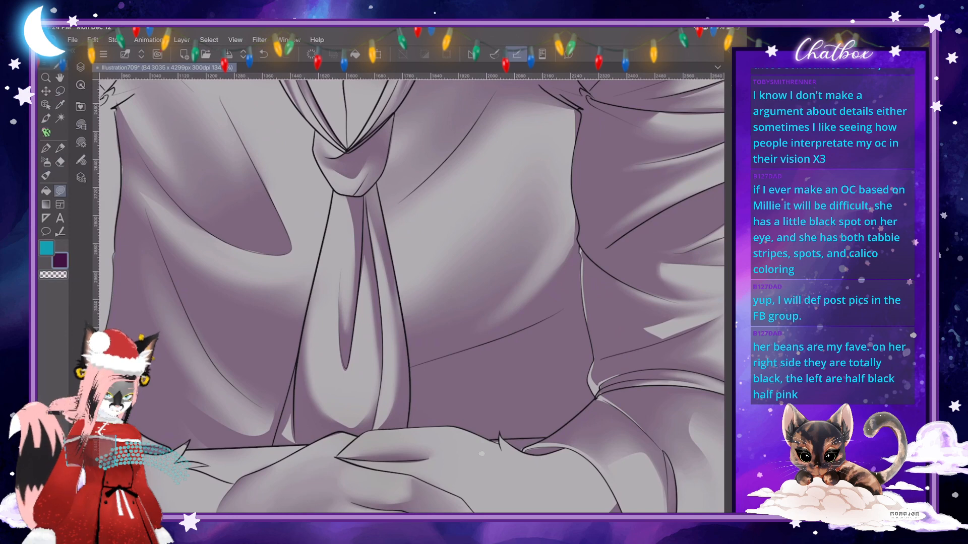
mouse_move(401, 241)
left_mouse_down()
mouse_move(423, 323)
mouse_move(425, 379)
mouse_move(413, 371)
mouse_move(408, 309)
left_mouse_up()
left_click_drag(394, 258, 377, 184)
mouse_move(388, 244)
left_mouse_down()
mouse_move(405, 329)
mouse_move(405, 310)
left_mouse_up()
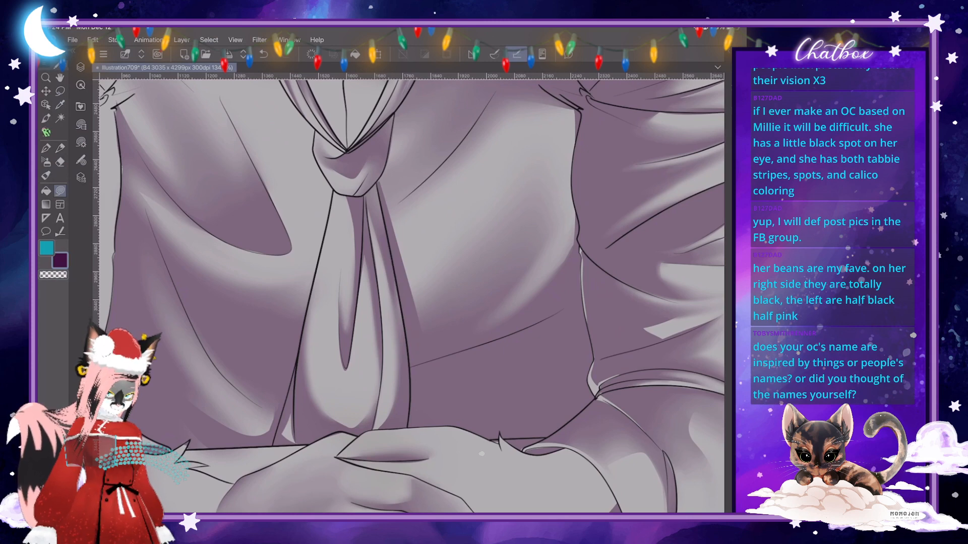
- Switch the lasso fill to transparent colour for trimming the shirt fold shadows beside the tie
key("ctrl+0")
scroll(466, 303, "up", 3)
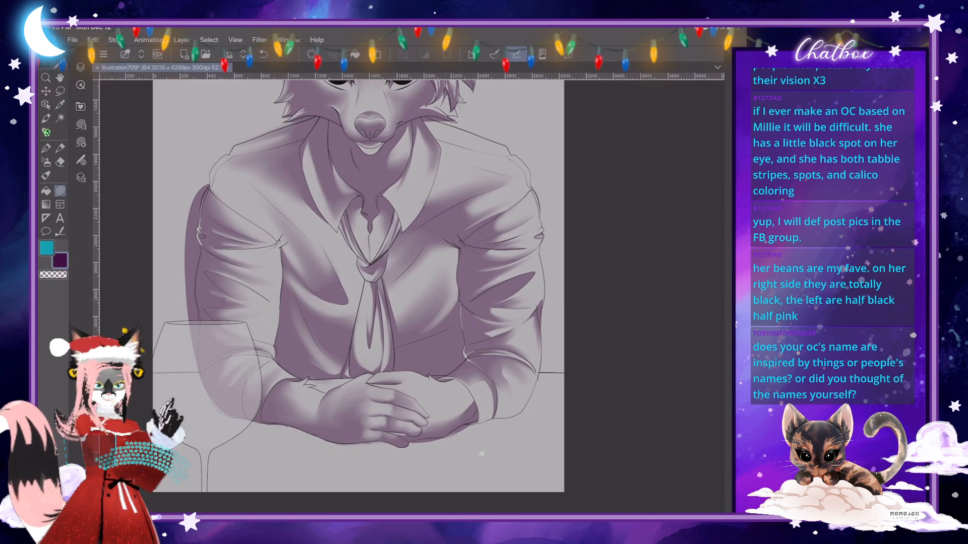
scroll(481, 454, "up", 4)
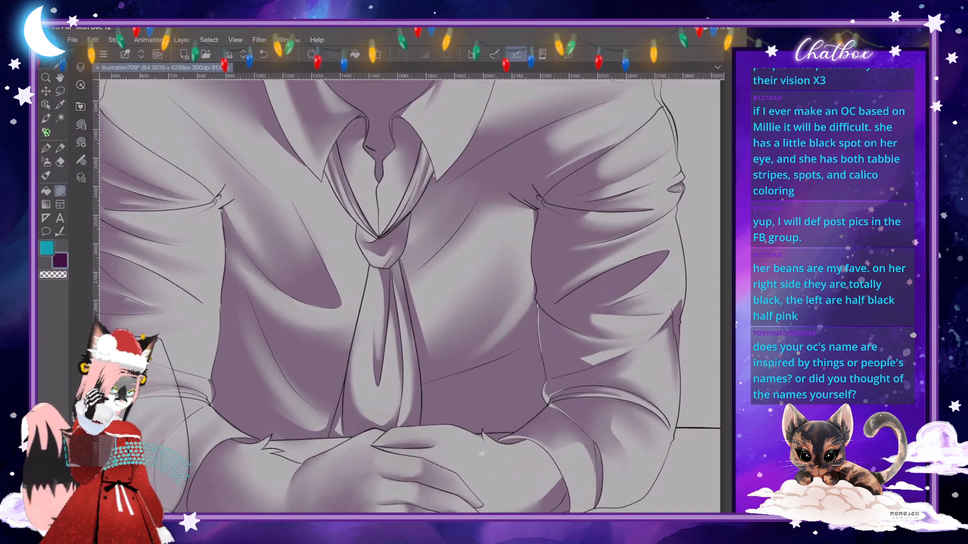
scroll(481, 453, "up", 4)
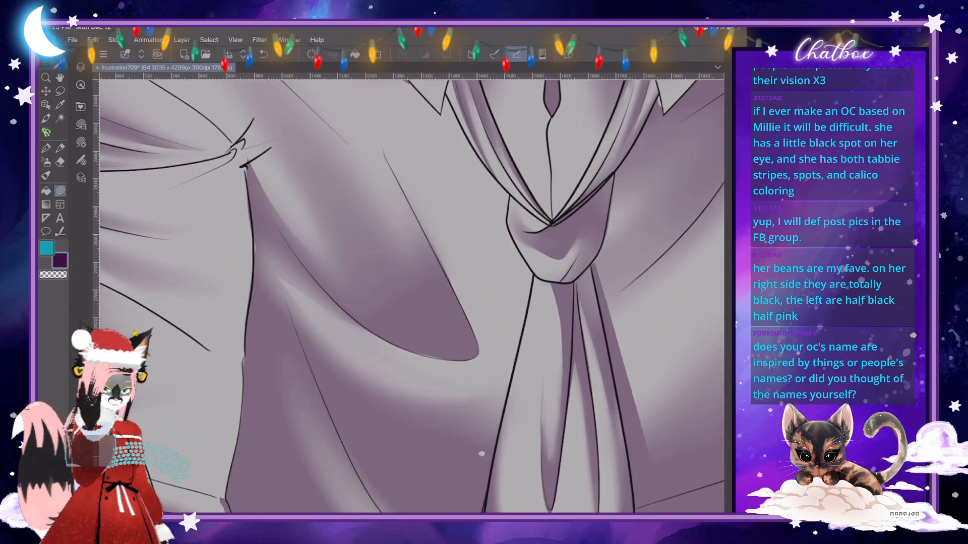
key("c")
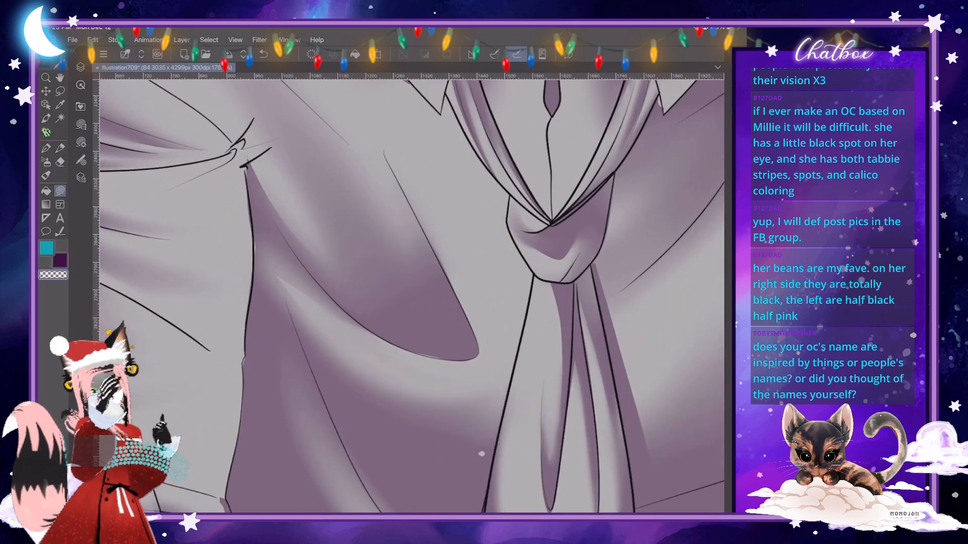
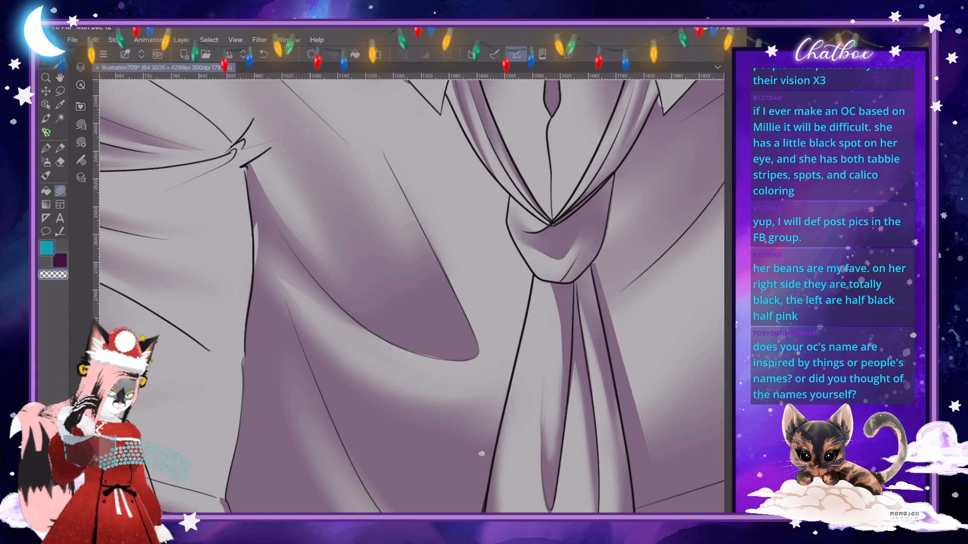
- Fill small purple shadows in the shirt fold below the left armpit crease and blend them into the fabric
key("c")
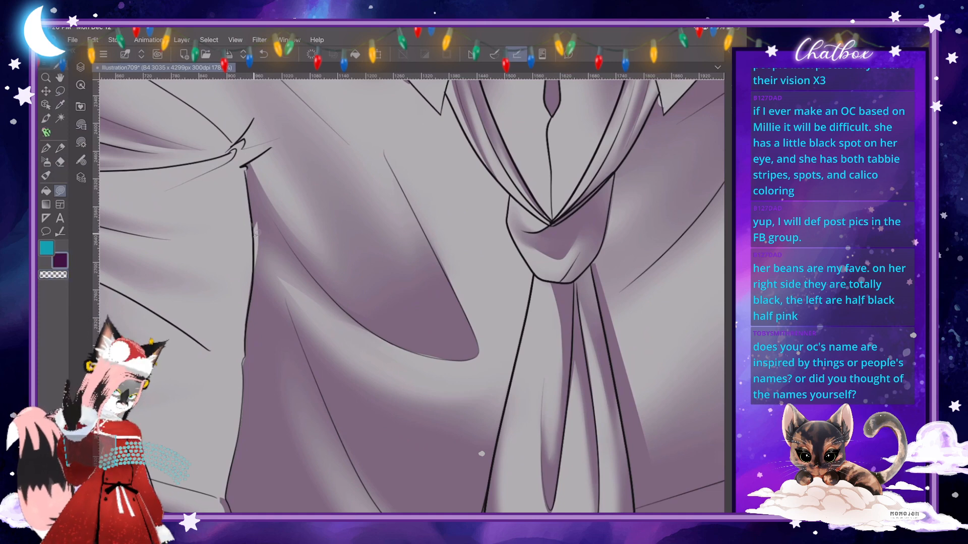
mouse_move(256, 232)
left_mouse_down()
mouse_move(271, 234)
mouse_move(261, 206)
left_mouse_up()
left_click_drag(477, 352, 411, 436)
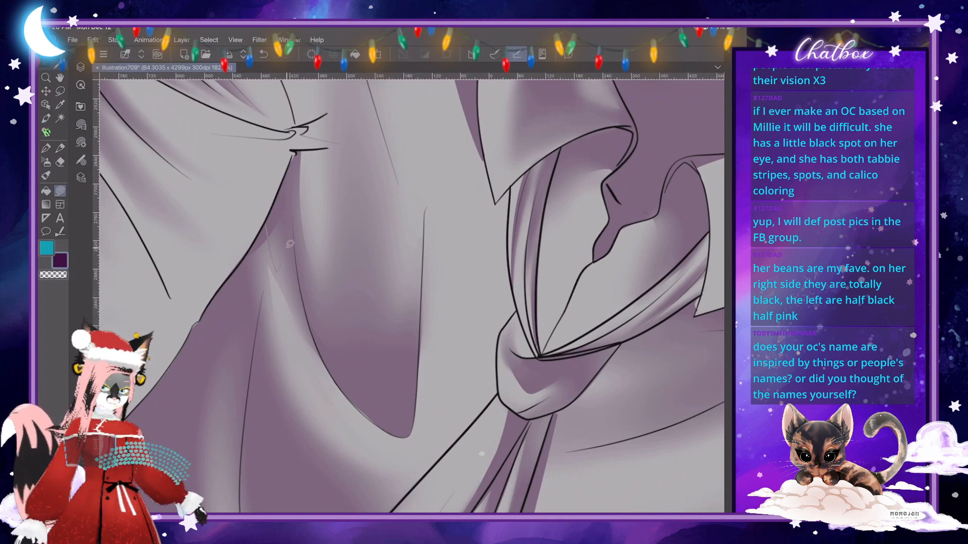
mouse_move(290, 244)
left_mouse_down()
mouse_move(284, 182)
mouse_move(266, 220)
mouse_move(284, 291)
left_mouse_up()
left_click(46, 175)
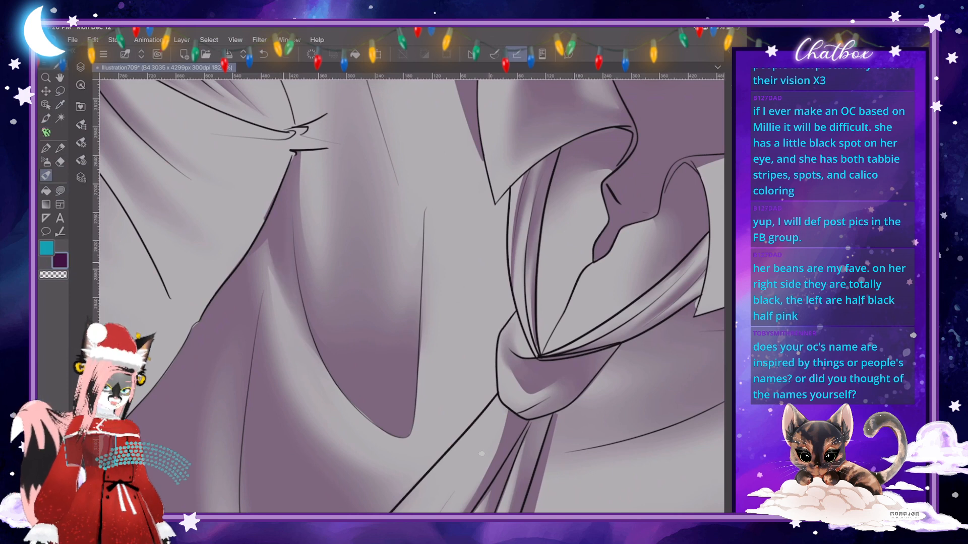
left_click_drag(242, 261, 262, 214)
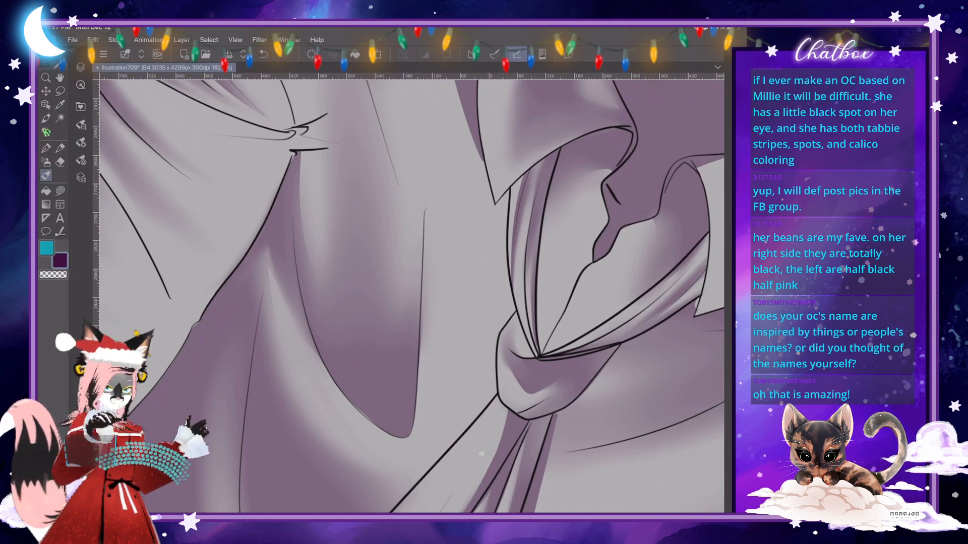
- Cut a thin light rim along the left collar flap's inner edge by lasso-filling it with transparent colour
scroll(412, 297, "down", 5)
scroll(412, 297, "up", 8)
scroll(412, 297, "up", 2)
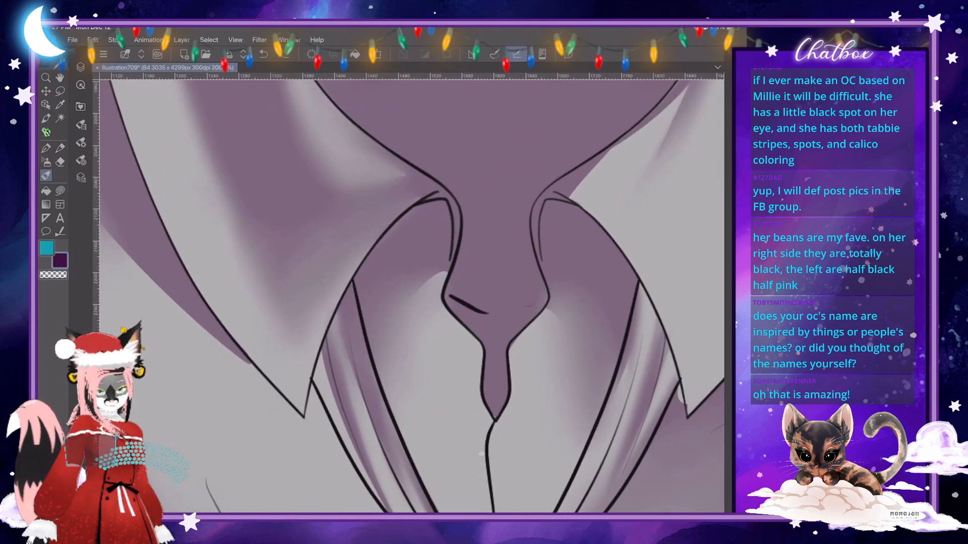
key("j")
mouse_move(295, 385)
left_mouse_down()
mouse_move(360, 242)
mouse_move(424, 188)
mouse_move(443, 189)
left_mouse_up()
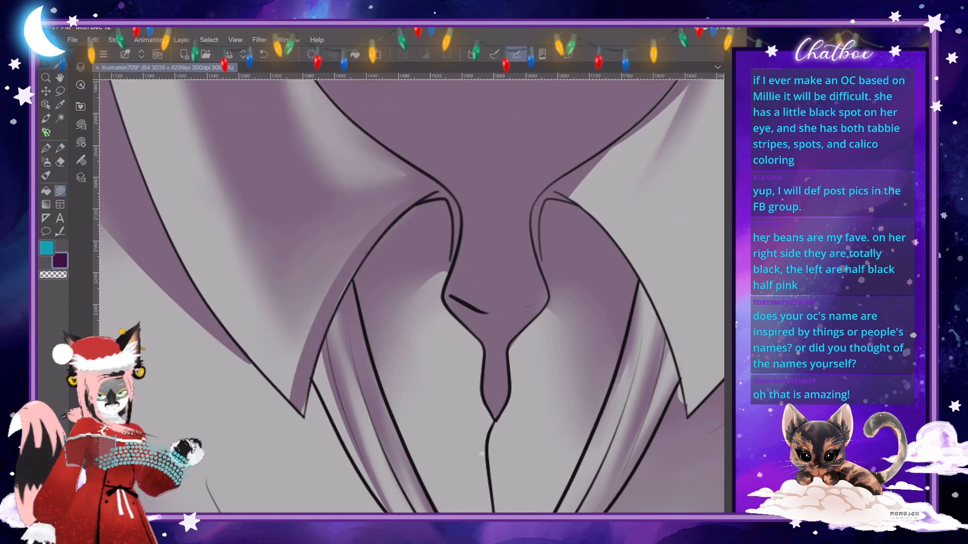
key("ctrl+z")
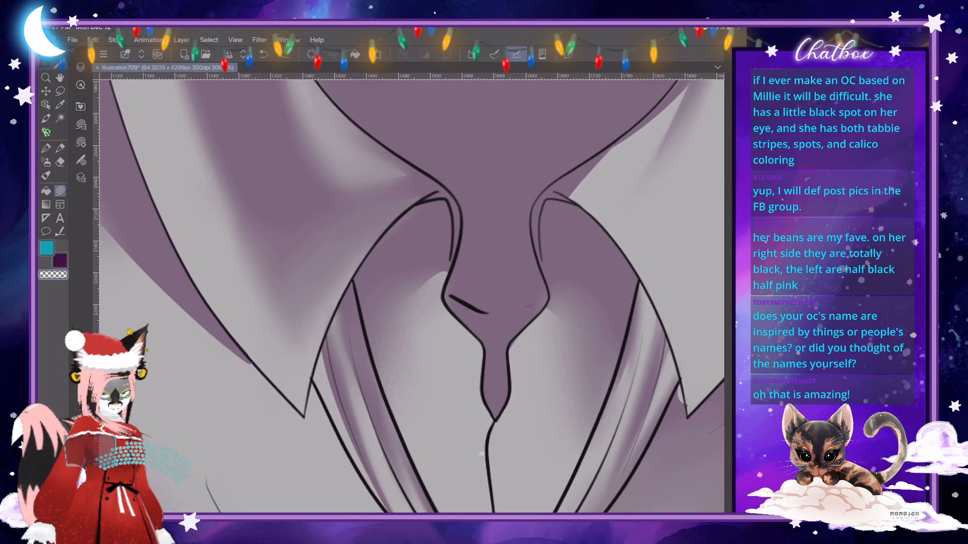
mouse_move(303, 357)
left_mouse_down()
mouse_move(376, 221)
mouse_move(434, 191)
left_mouse_up()
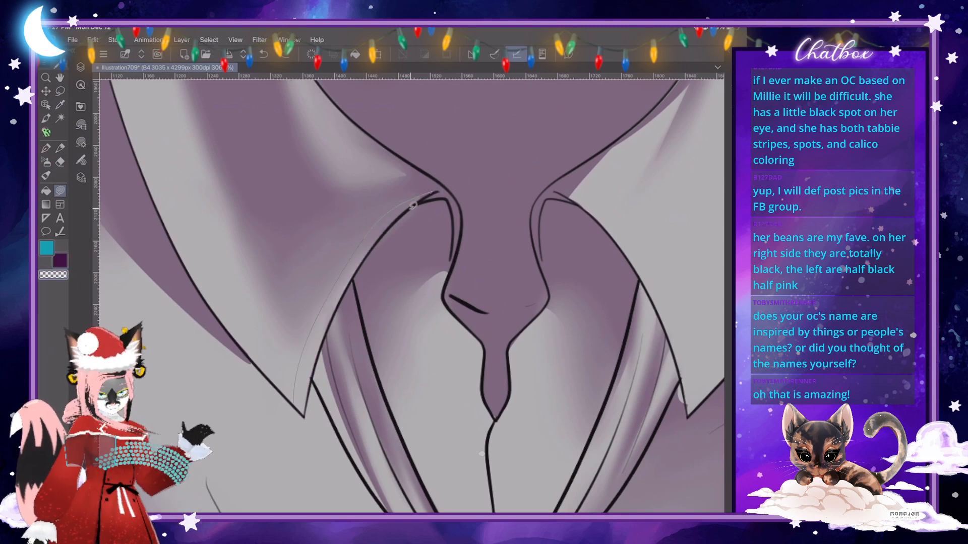
left_click_drag(349, 286, 307, 404)
scroll(404, 282, "down", 5)
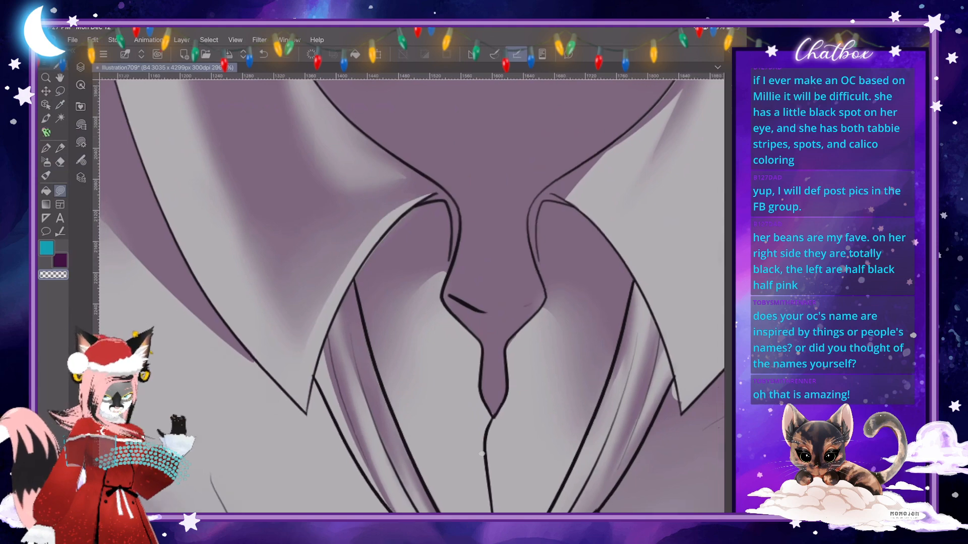
- Fill a thin crisp purple shadow along the inner edge of the right collar flap
scroll(408, 292, "down", 3)
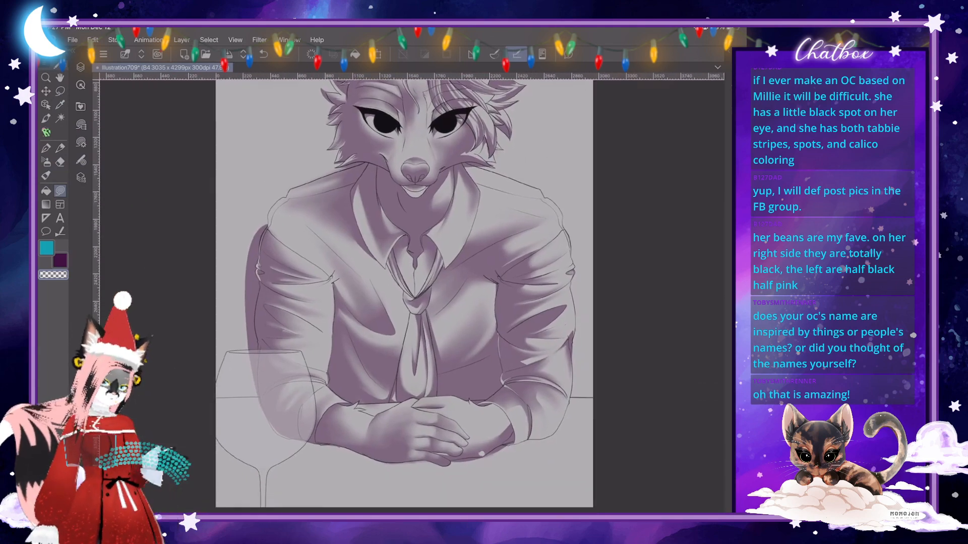
scroll(482, 453, "up", 6)
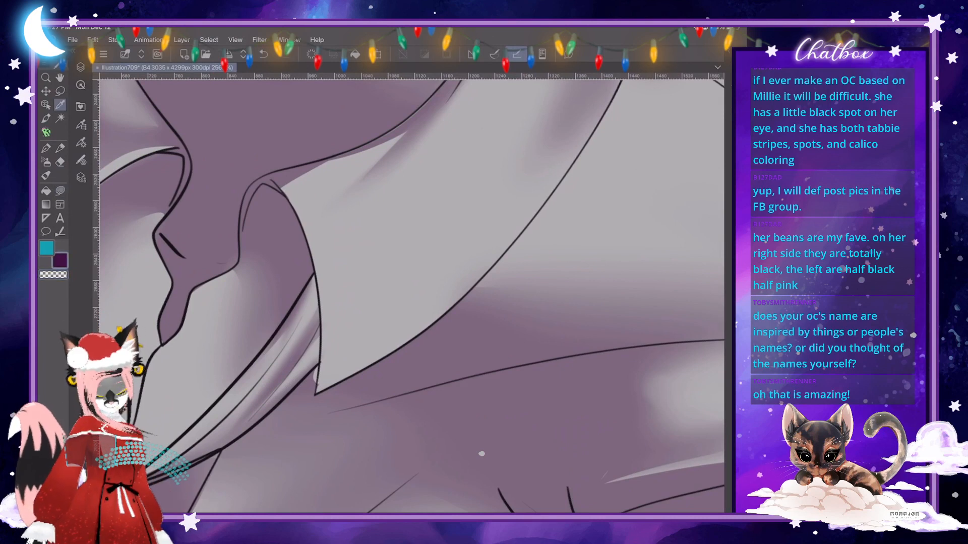
scroll(482, 453, "up", 2)
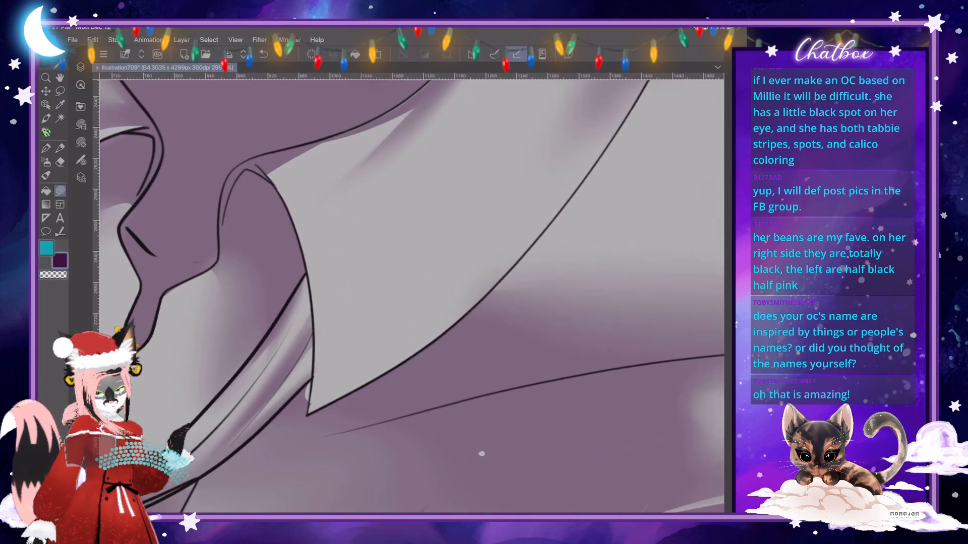
mouse_move(262, 162)
left_mouse_down()
mouse_move(281, 174)
mouse_move(305, 220)
mouse_move(320, 293)
mouse_move(309, 414)
mouse_move(309, 284)
mouse_move(287, 202)
mouse_move(261, 162)
left_mouse_up()
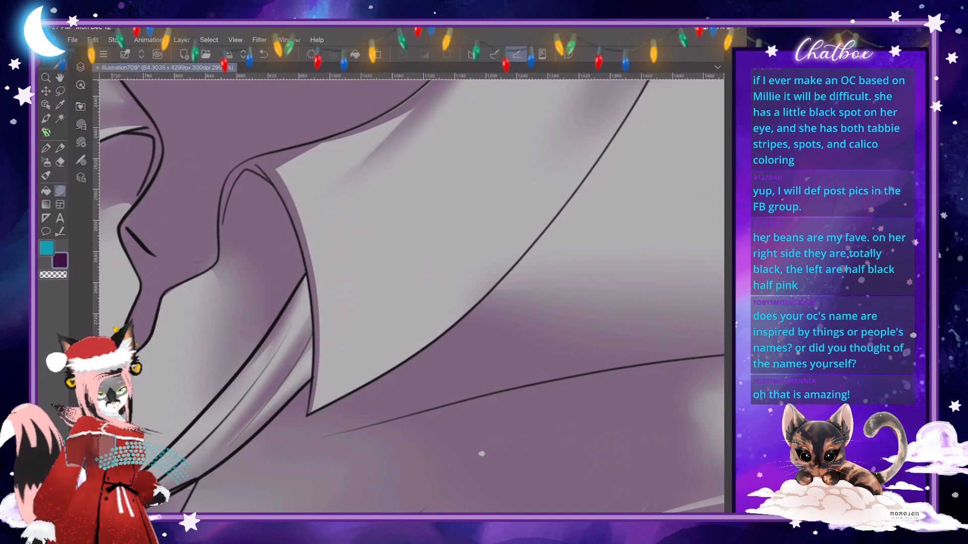
scroll(360, 305, "down", 5)
scroll(361, 306, "down", 3)
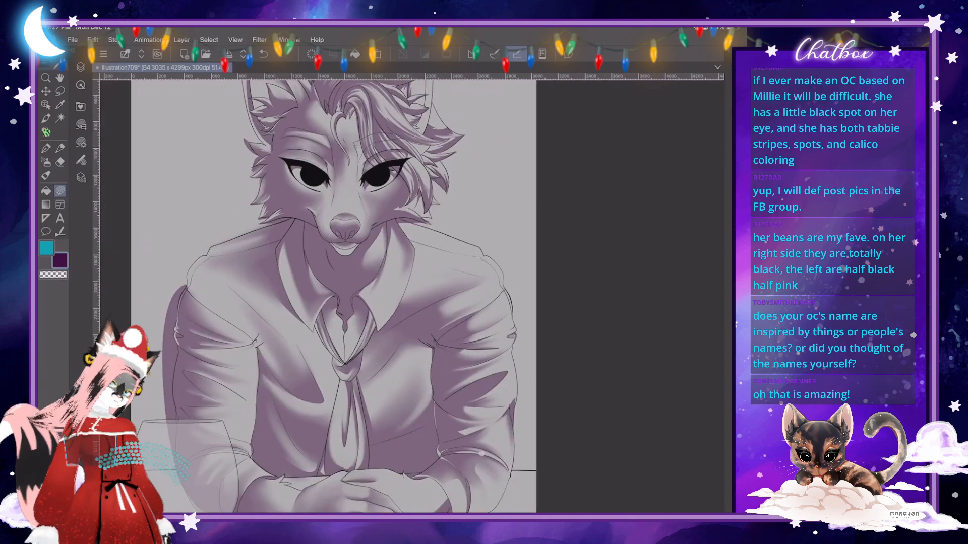
- Thicken the purple edge shadow at the upper corner and pointed tip of the right collar flap
scroll(178, 421, "up", 6)
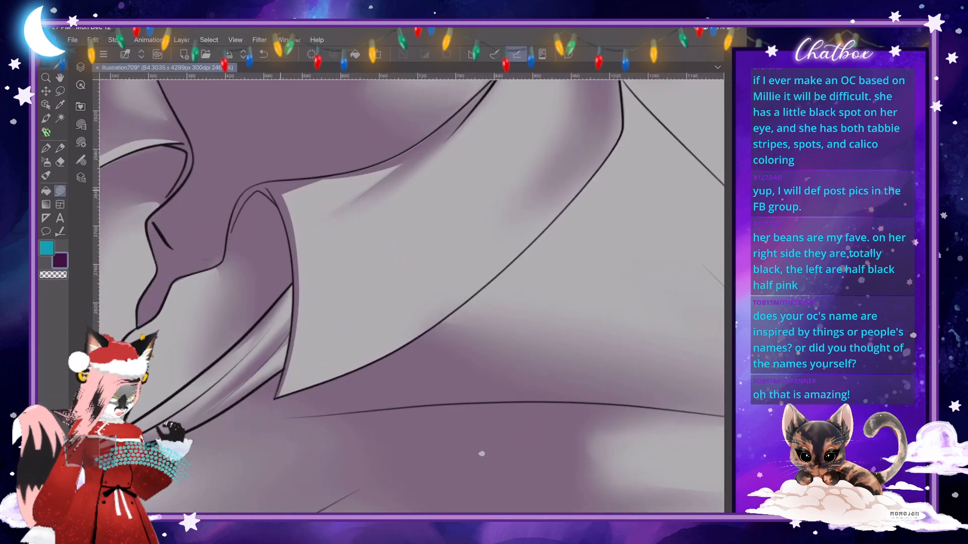
mouse_move(285, 200)
left_mouse_down()
mouse_move(304, 306)
mouse_move(293, 384)
mouse_move(276, 395)
mouse_move(297, 290)
mouse_move(271, 183)
left_mouse_up()
scroll(347, 302, "down", 4)
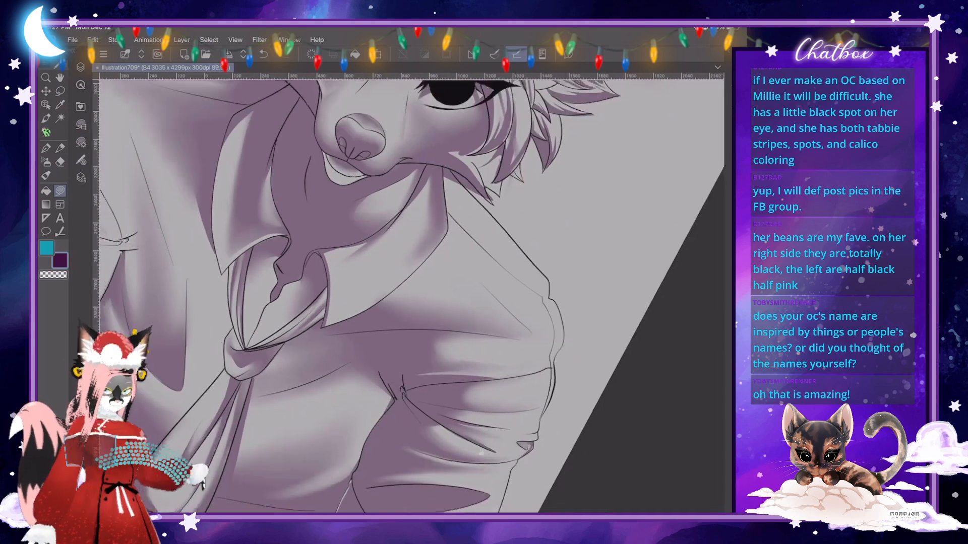
scroll(410, 297, "down", 3)
scroll(411, 297, "up", 1)
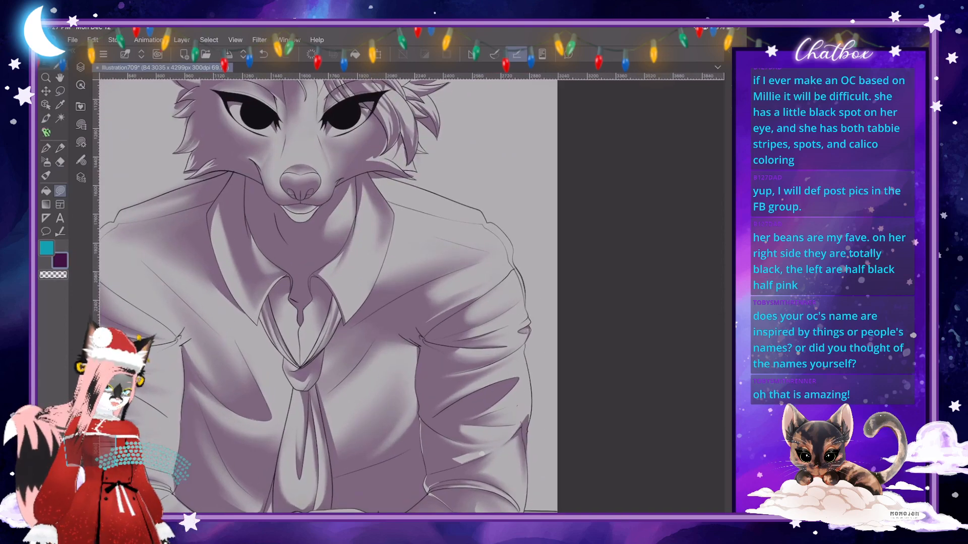
scroll(401, 280, "up", 5)
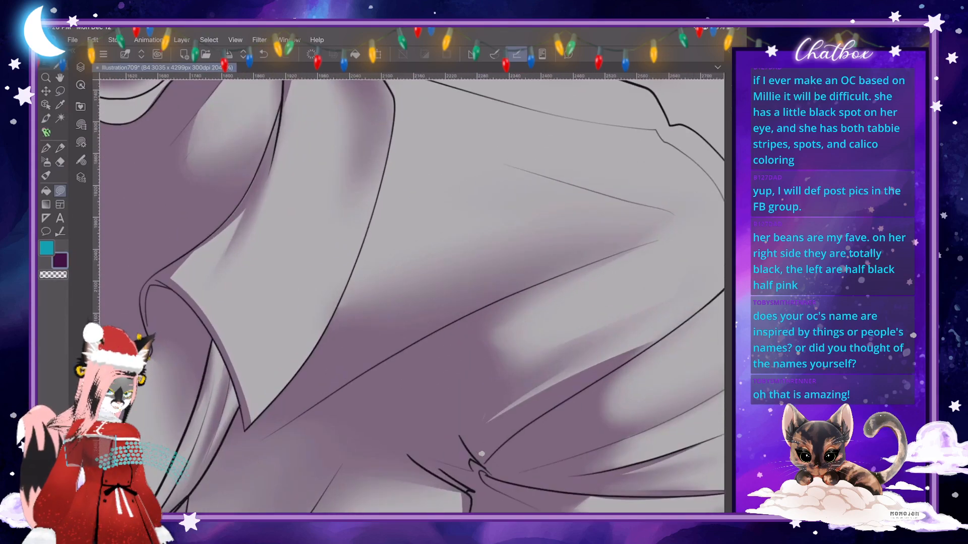
mouse_move(241, 410)
left_mouse_down()
mouse_move(304, 349)
mouse_move(239, 426)
left_mouse_up()
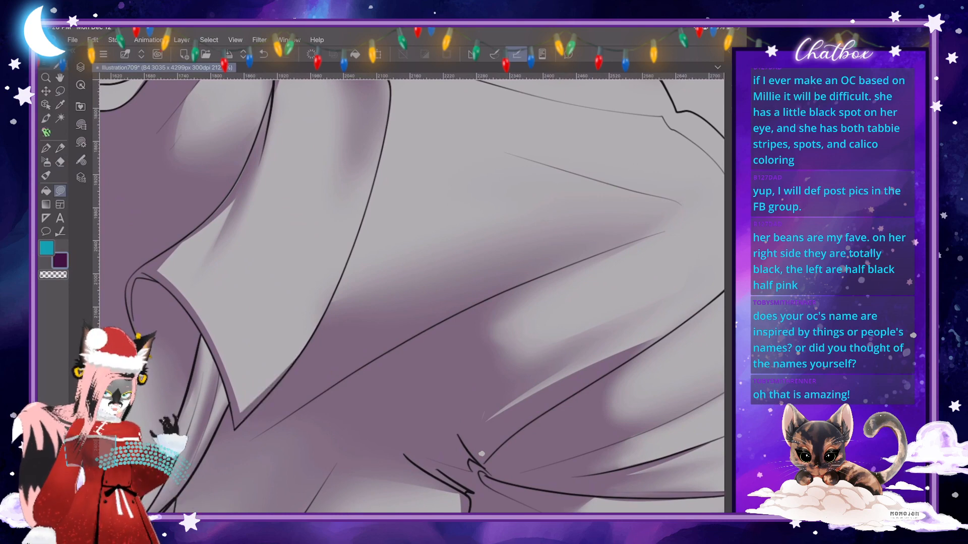
scroll(413, 298, "down", 6)
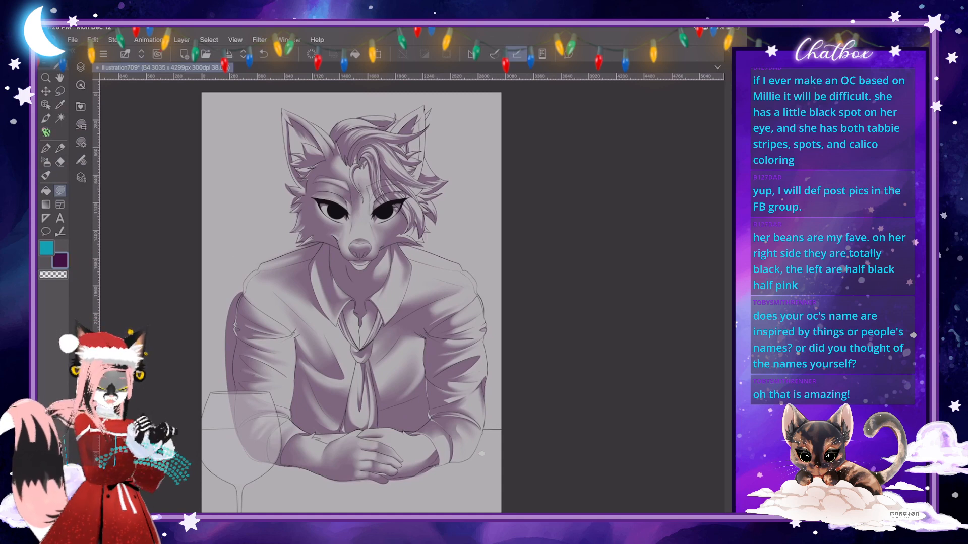
- Examine the shading on the hair, face and ears from several zoom levels and angles
scroll(427, 220, "up", 1)
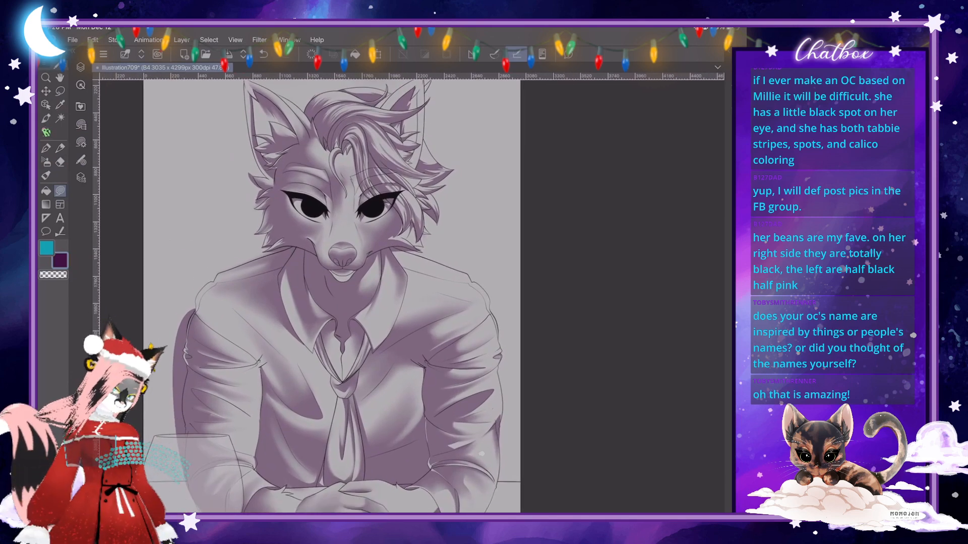
scroll(399, 81, "up", 1)
scroll(413, 101, "up", 2)
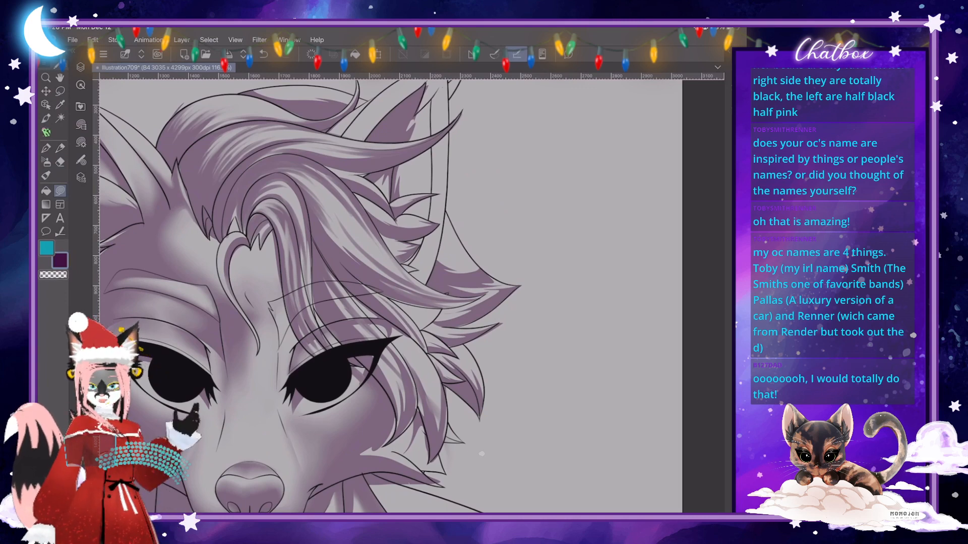
scroll(412, 297, "down", 2)
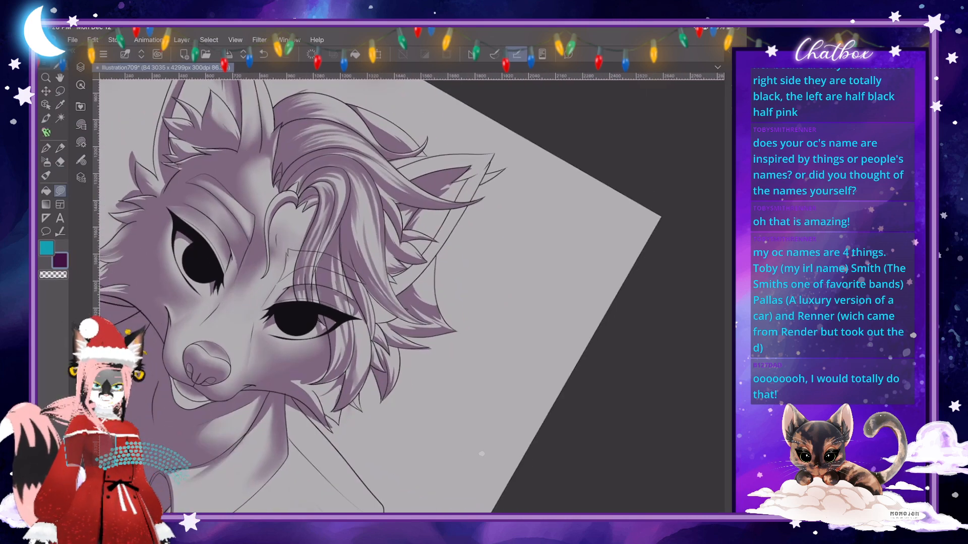
left_click_drag(412, 296, 487, 210)
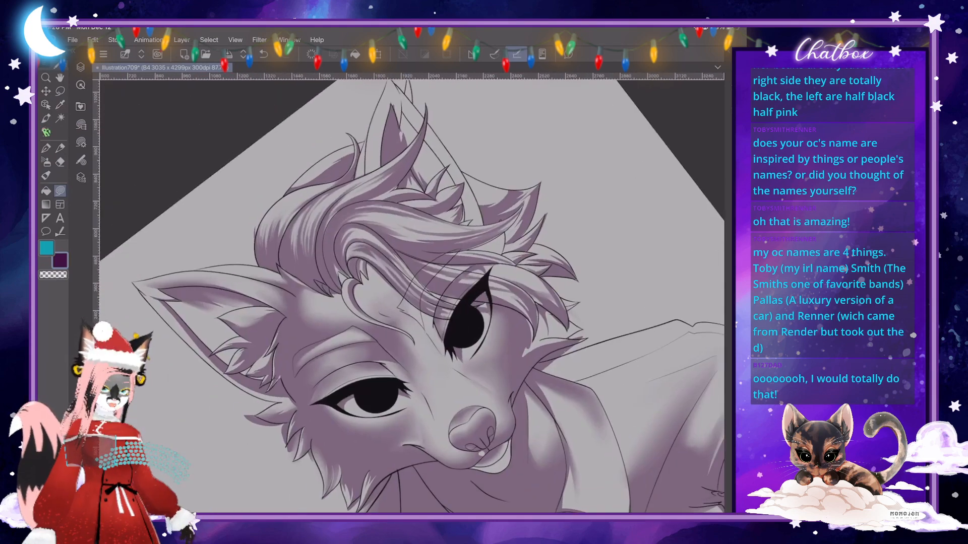
scroll(355, 228, "up", 5)
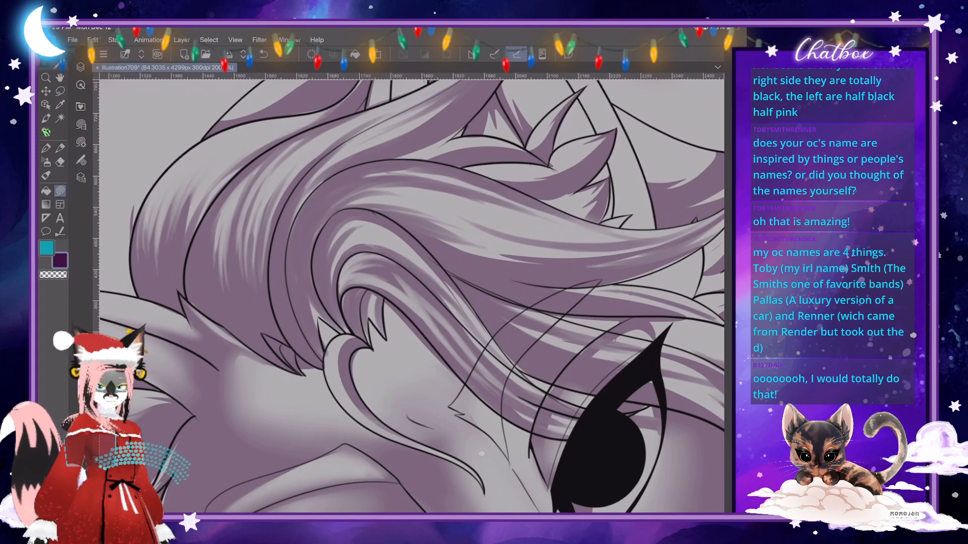
scroll(413, 296, "down", 5)
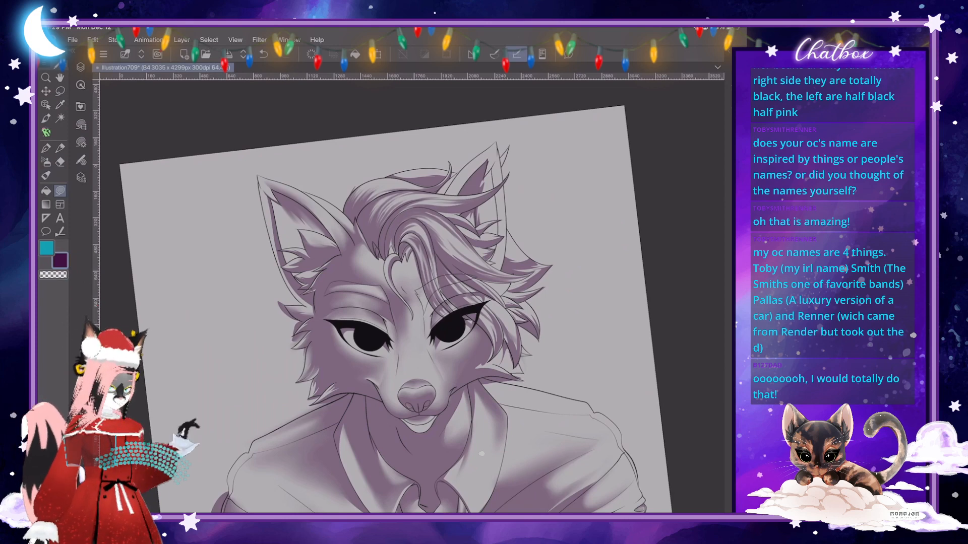
scroll(412, 296, "up", 2)
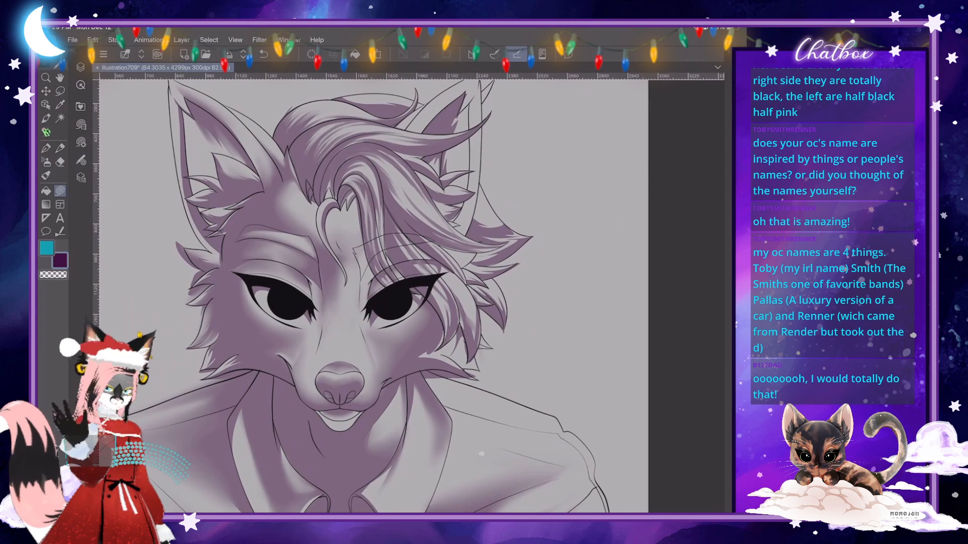
- Fill a small purple shadow on the forehead beside the hair strands above the right eye
scroll(387, 264, "up", 4)
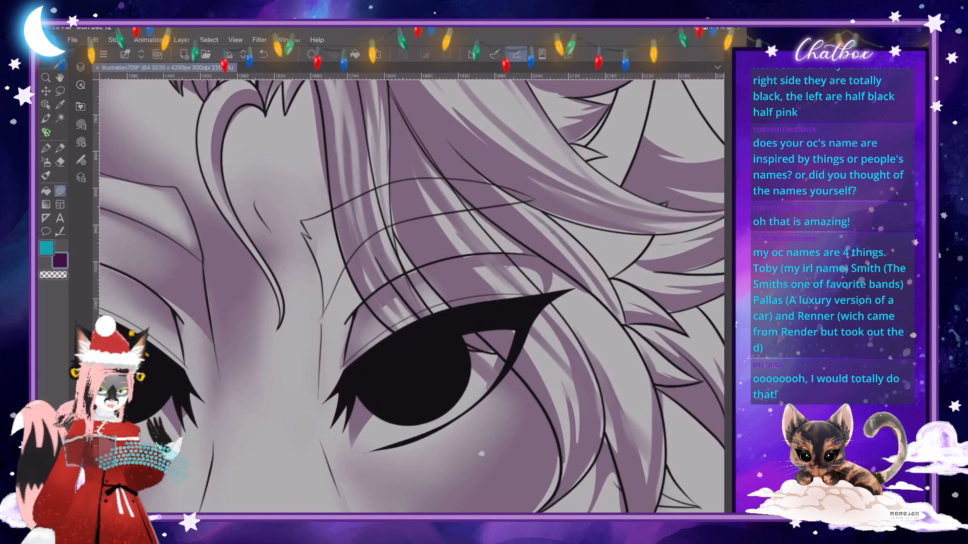
mouse_move(338, 244)
left_mouse_down()
mouse_move(324, 261)
mouse_move(314, 247)
mouse_move(328, 300)
mouse_move(347, 266)
left_mouse_up()
scroll(376, 285, "down", 2)
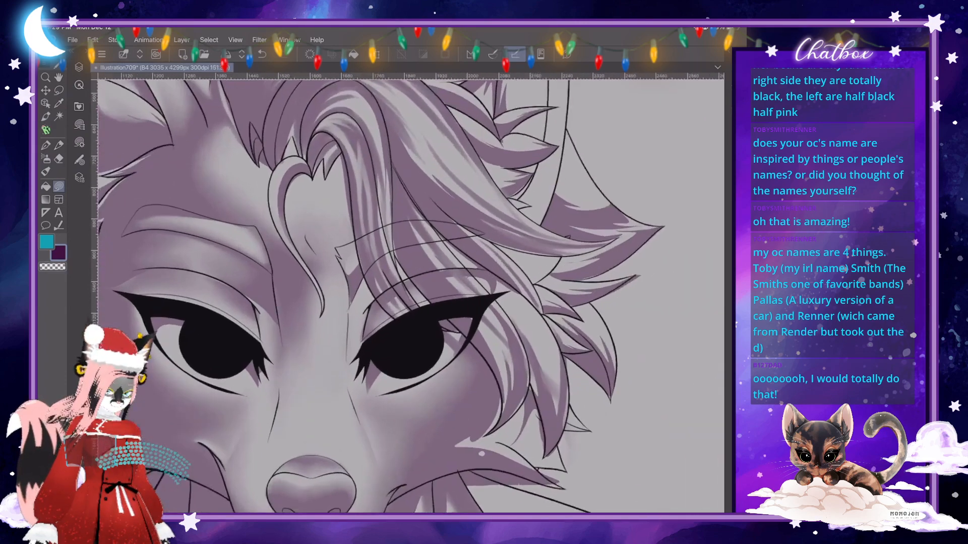
scroll(343, 290, "up", 1)
key("j")
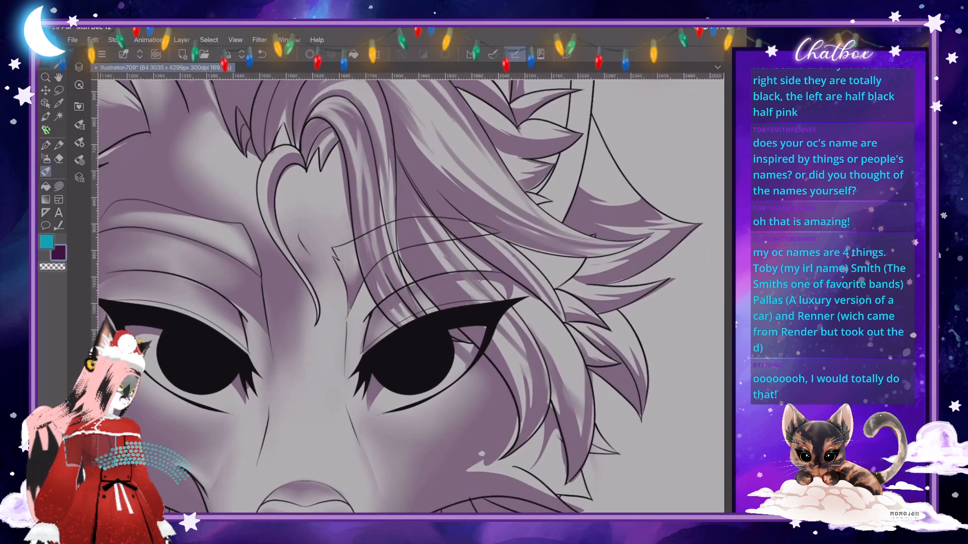
scroll(360, 217, "down", 6)
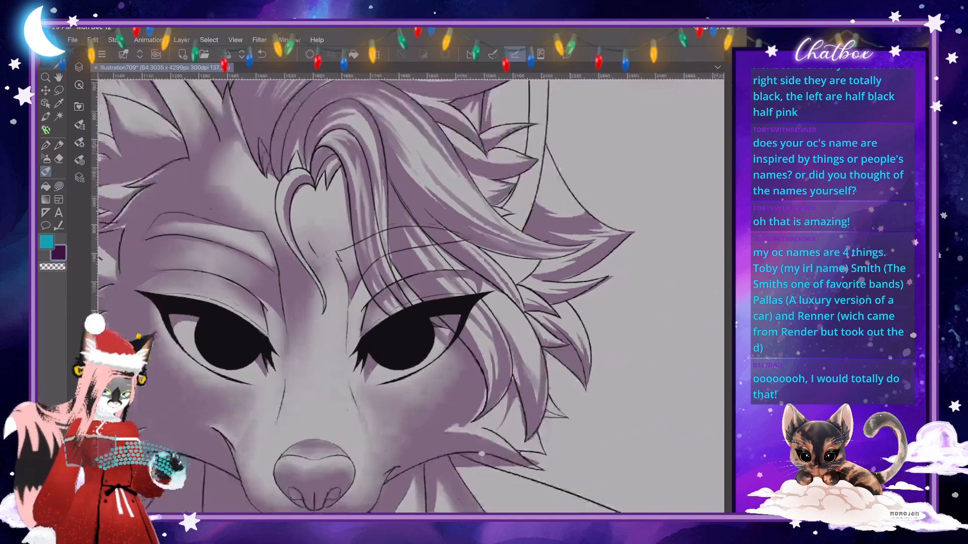
- Set the shading layer (Layer 8) to Multiply at 40% opacity and show the colour folder beneath it
scroll(348, 302, "up", 1)
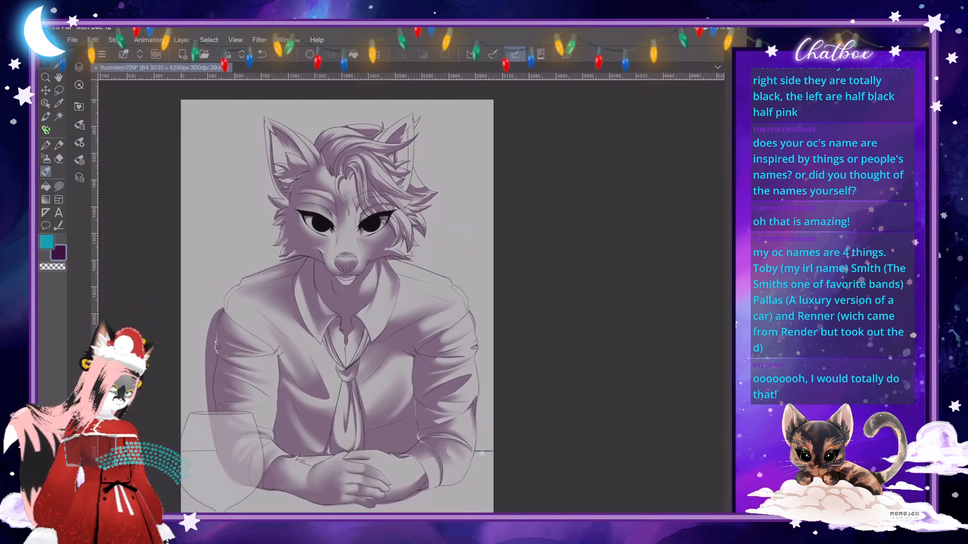
left_click(79, 67)
left_click(139, 61)
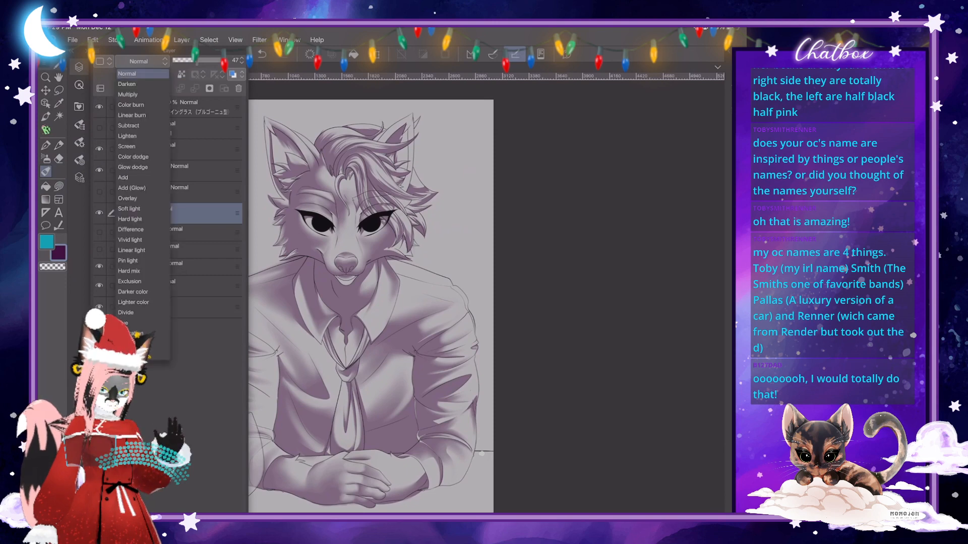
left_click(127, 95)
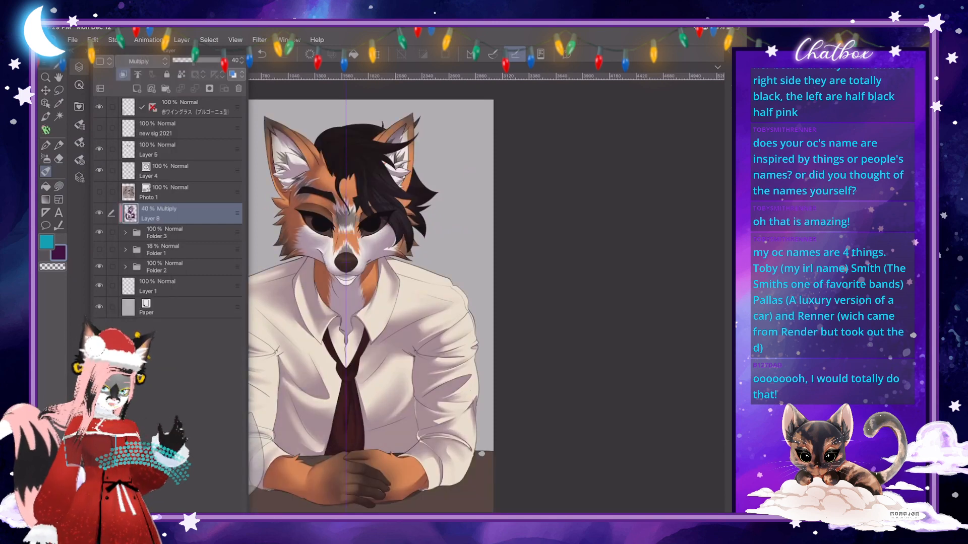
left_click(78, 66)
scroll(346, 307, "down", 1)
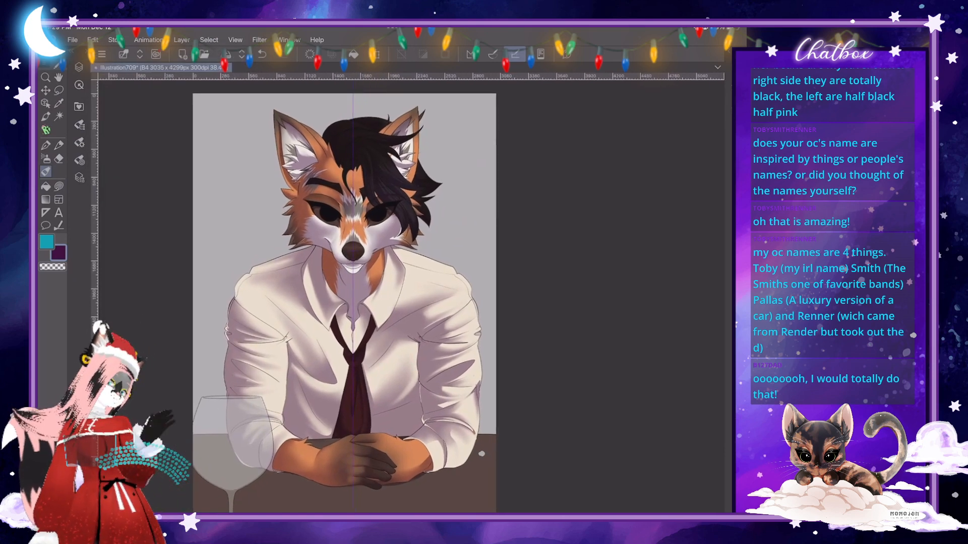
- Hide the shading layer (Layer 8) and select the shirt colour layer (Layer 12) inside Folder 3
scroll(481, 454, "up", 15)
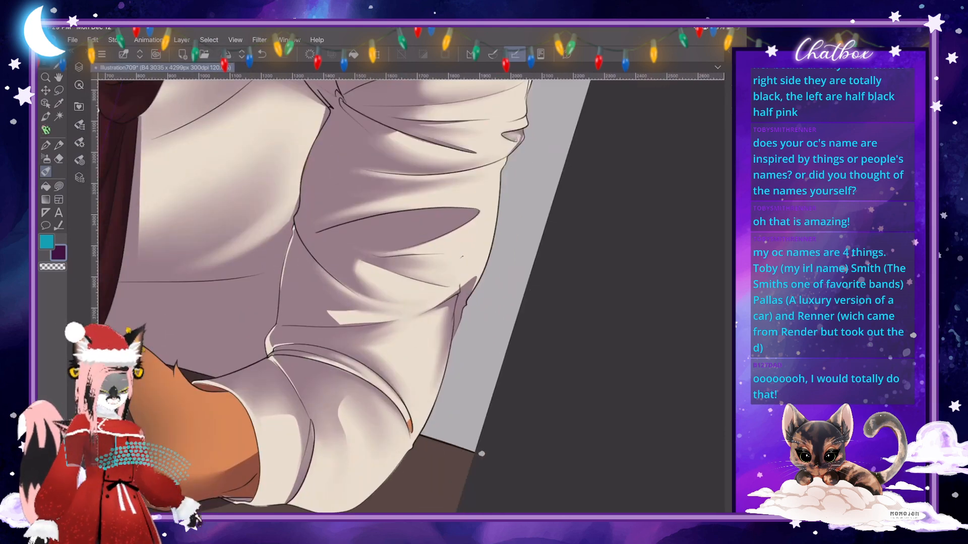
scroll(481, 454, "down", 5)
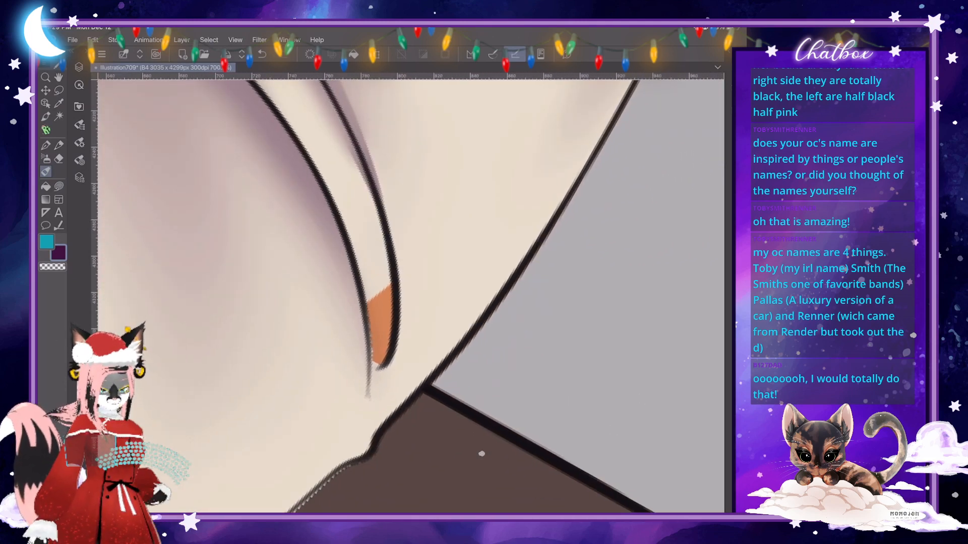
key("F7")
left_click(99, 213)
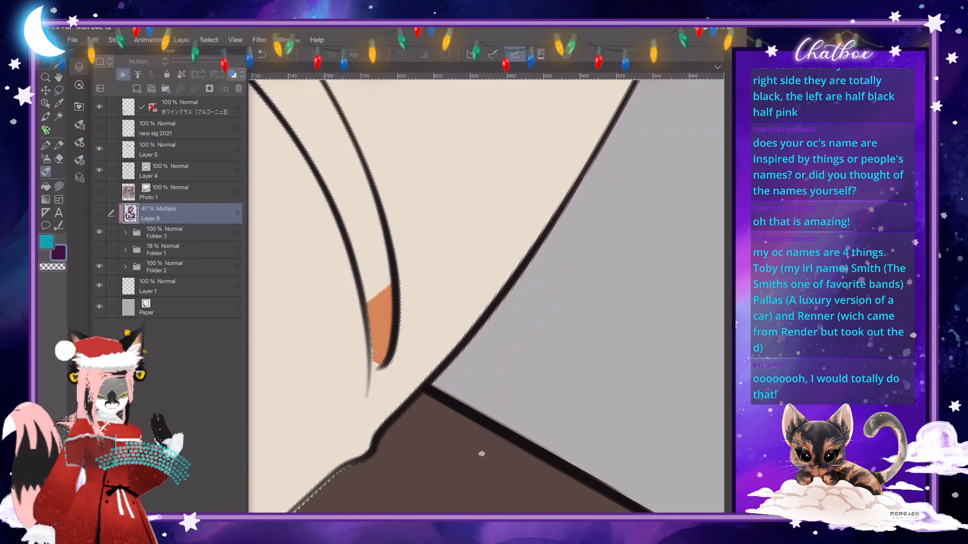
left_click(125, 233)
left_click(192, 380)
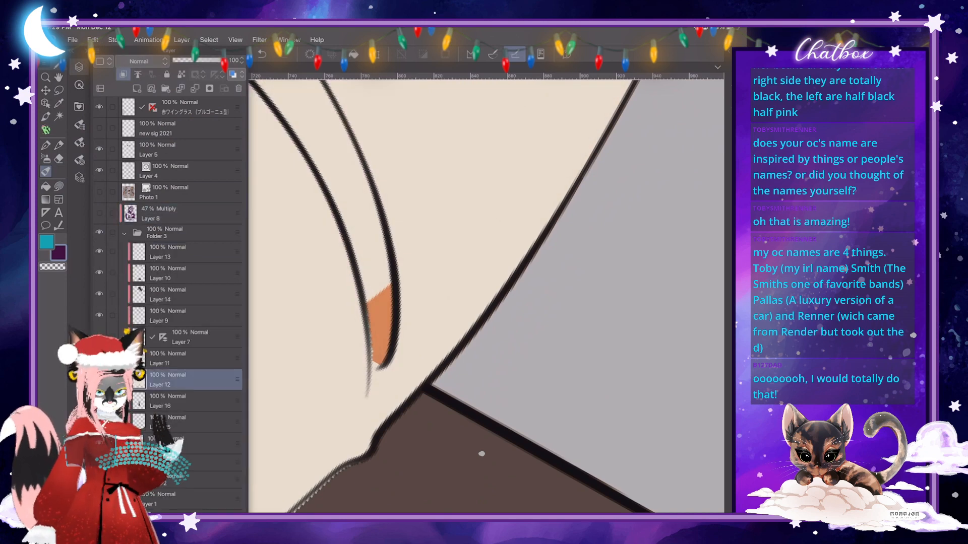
- Paint over the orange gap at the tip of the right rolled sleeve's fold with the cream shirt colour
key("F7")
key("j")
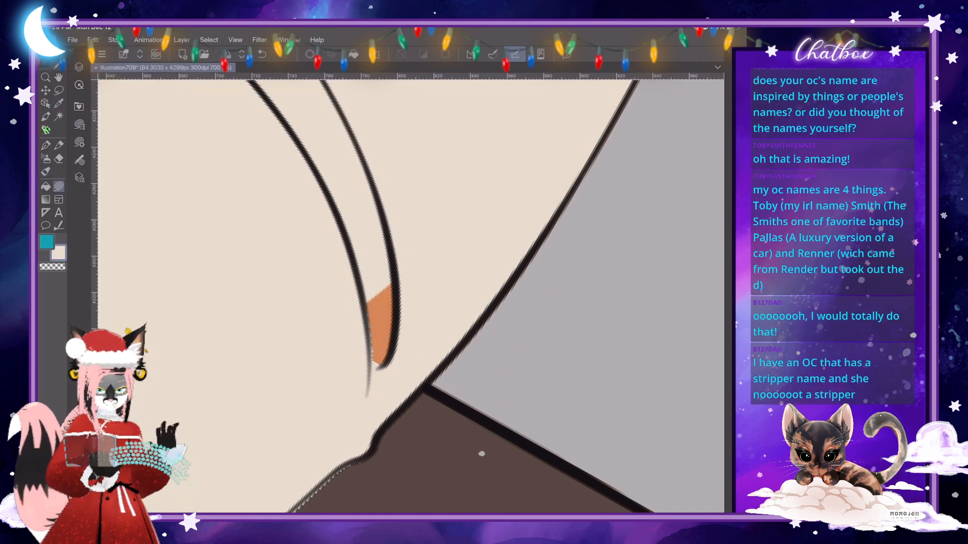
mouse_move(386, 267)
left_mouse_down()
mouse_move(411, 381)
mouse_move(398, 272)
left_mouse_up()
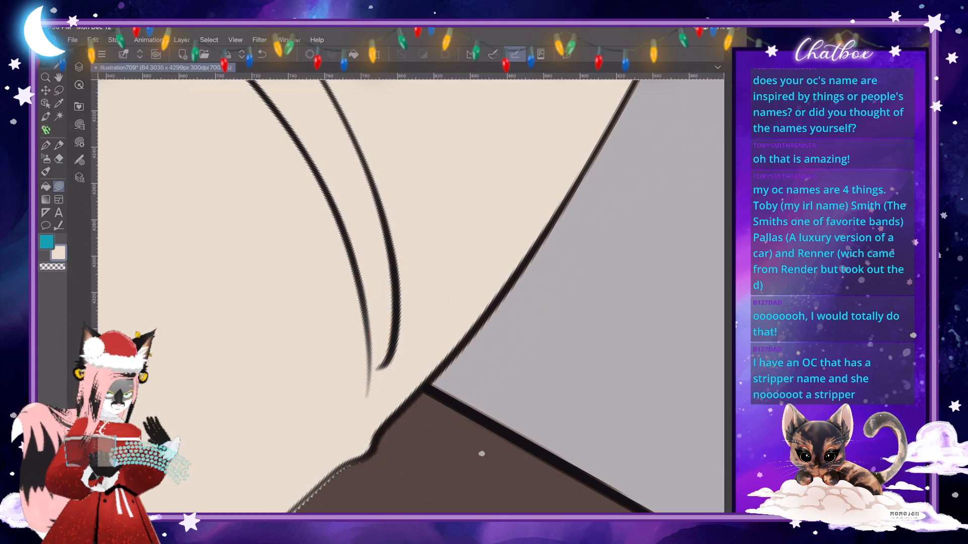
left_click(80, 67)
left_click(79, 67)
scroll(411, 296, "down", 10)
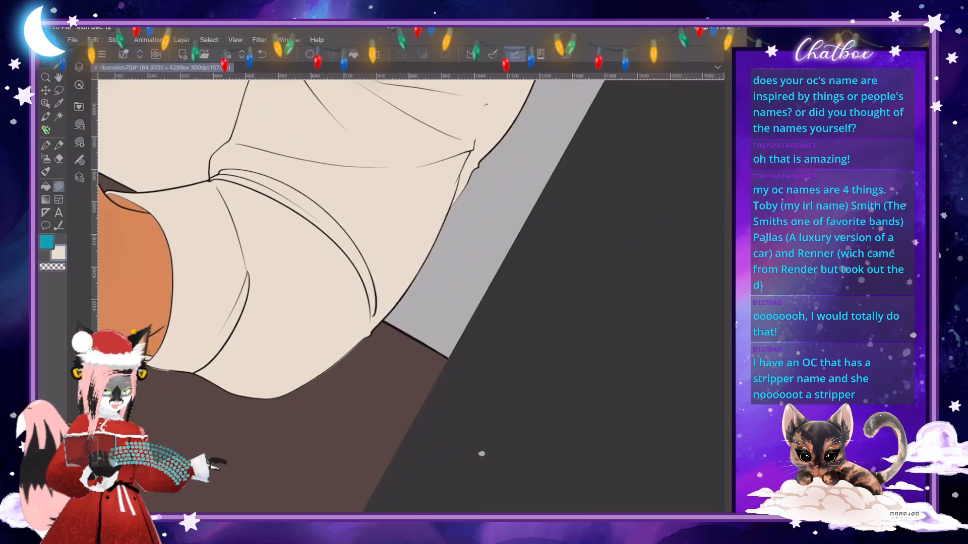
- Cover the orange sliver inside the right cuff's opening above the wrist with cream shirt colour
scroll(411, 296, "down", 5)
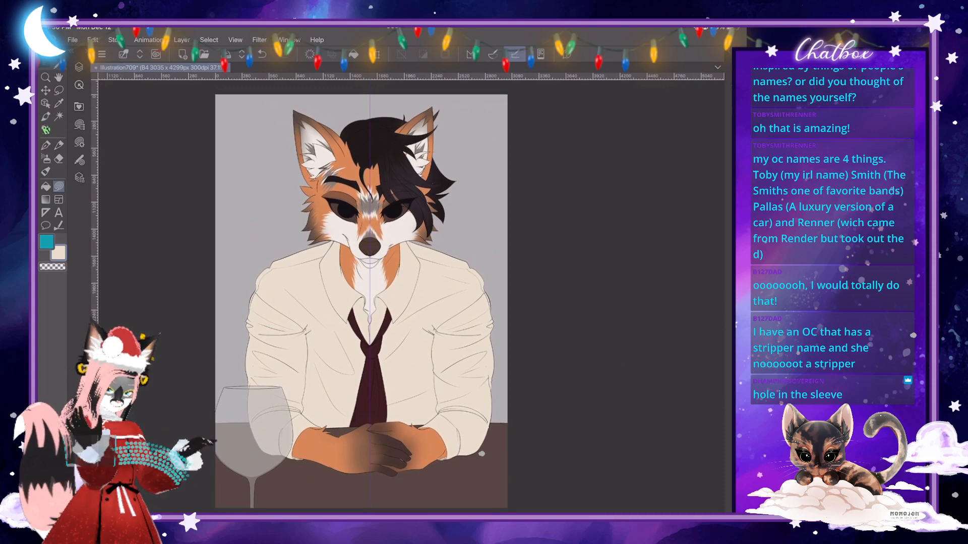
scroll(481, 454, "up", 10)
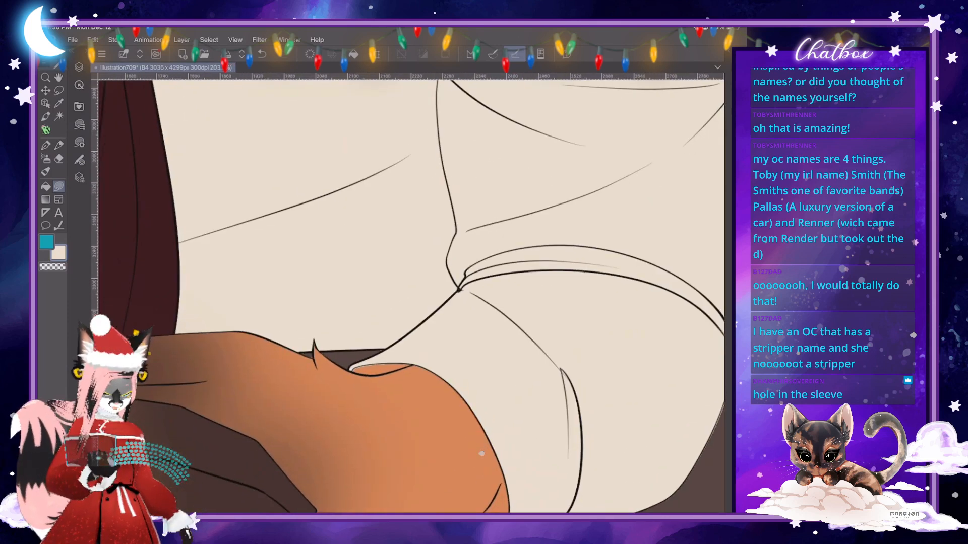
scroll(481, 454, "up", 2)
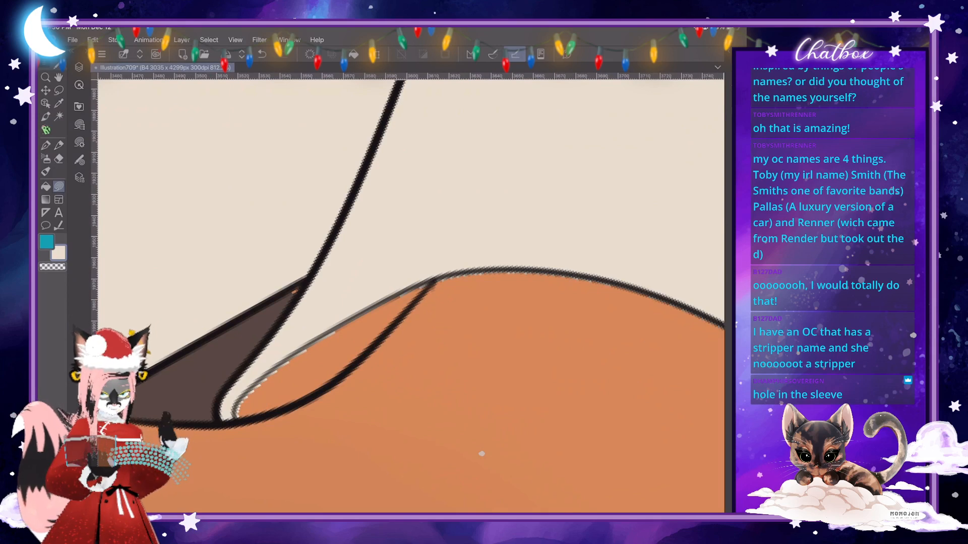
mouse_move(241, 419)
left_mouse_down()
mouse_move(337, 382)
mouse_move(421, 299)
mouse_move(437, 266)
mouse_move(303, 325)
mouse_move(246, 376)
left_mouse_up()
scroll(246, 376, "down", 10)
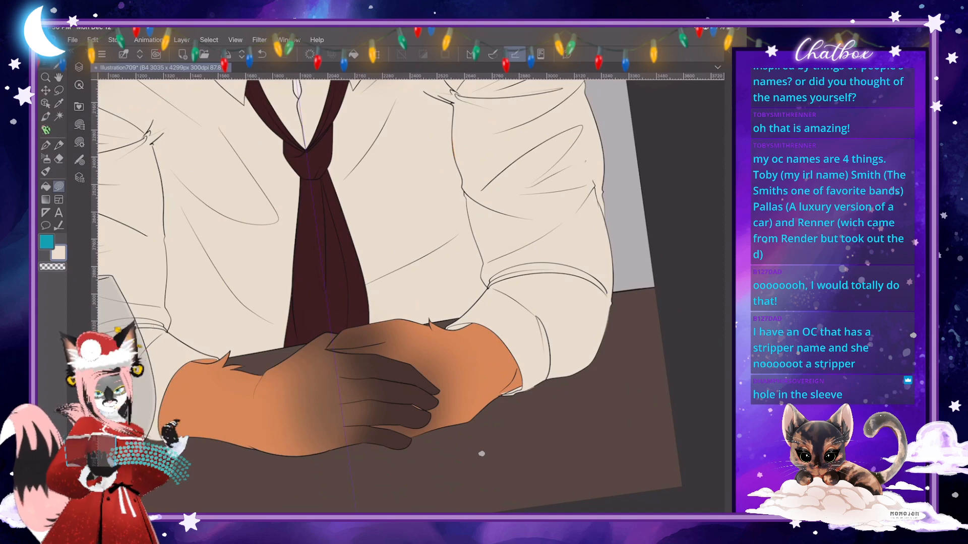
- Cover the orange sliver inside the left cuff with cream and undo the stray stroke over the wrist fur tuft
scroll(481, 453, "down", 2)
scroll(481, 453, "up", 8)
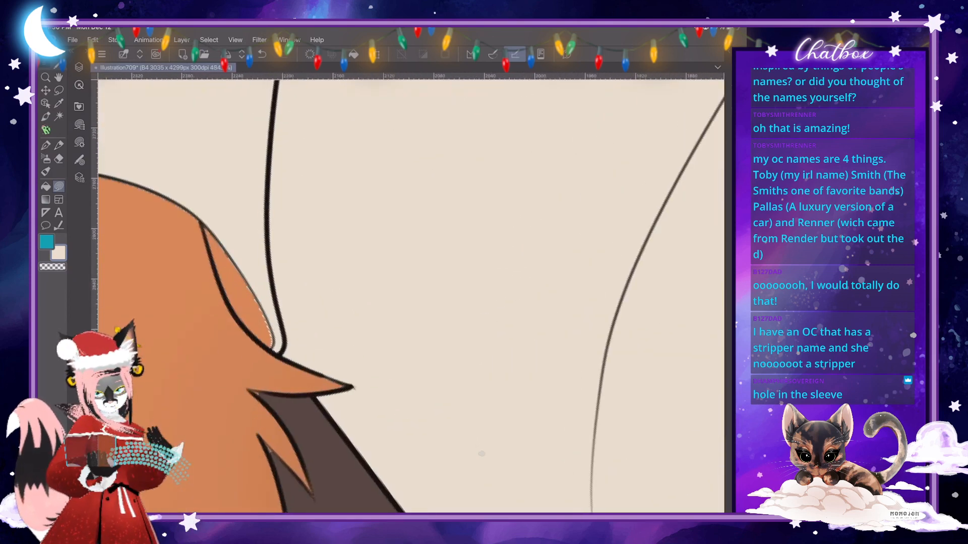
mouse_move(207, 221)
left_mouse_down()
mouse_move(226, 290)
mouse_move(270, 347)
mouse_move(270, 294)
left_mouse_up()
scroll(319, 343, "down", 2)
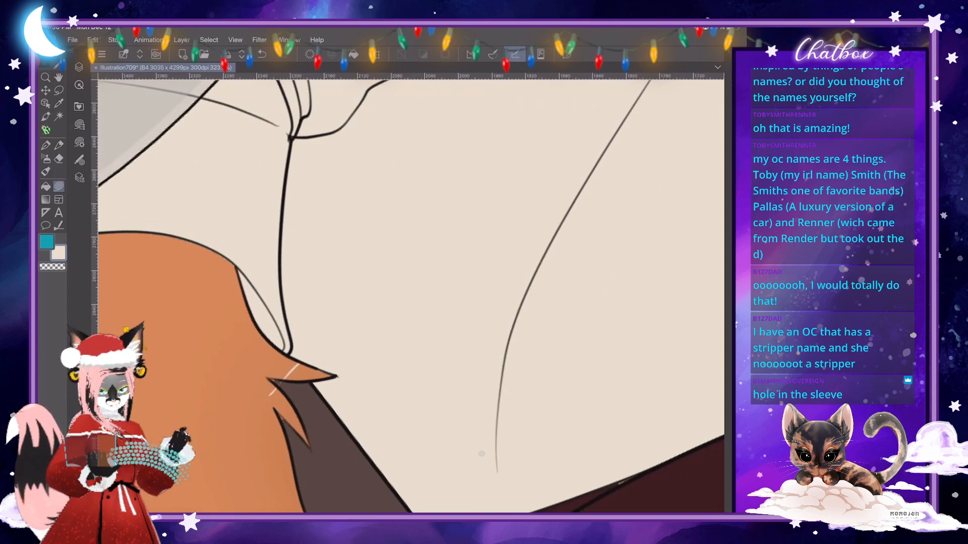
key("ctrl+z")
scroll(481, 454, "down", 7)
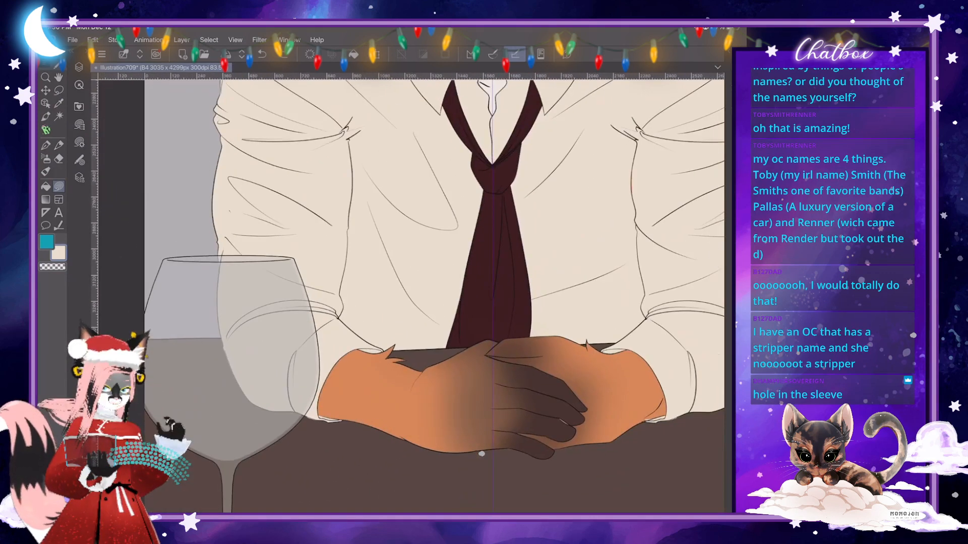
- Inspect the colour edges around the muzzle and neck, toggling the visibility of the layer below Layer 15 to identify its contents
scroll(481, 453, "down", 2)
scroll(481, 454, "down", 2)
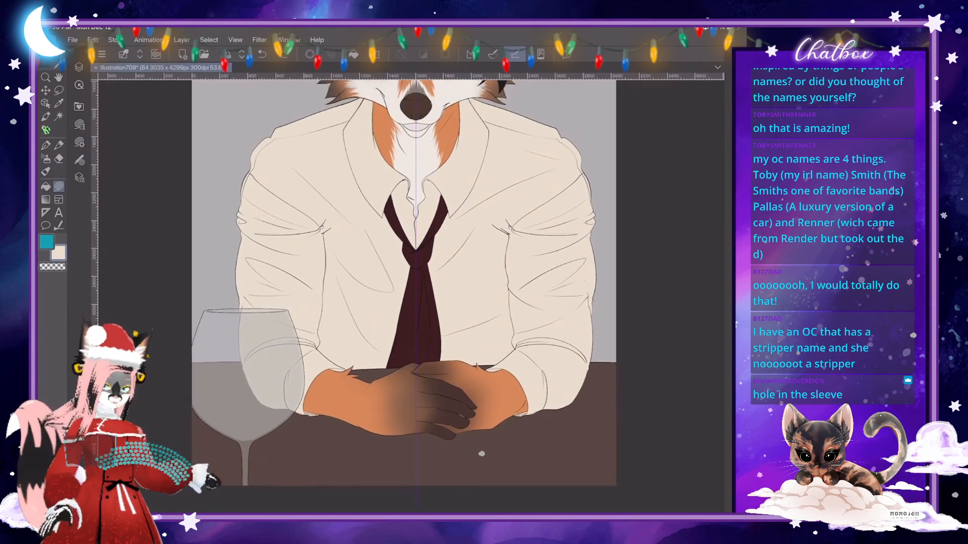
scroll(481, 454, "up", 3)
scroll(482, 453, "up", 3)
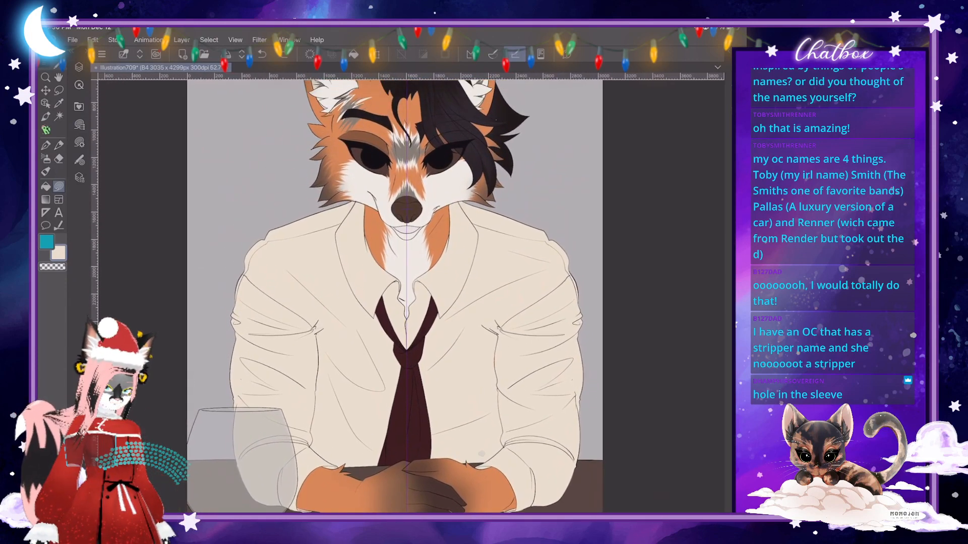
scroll(482, 454, "up", 9)
scroll(482, 453, "up", 1)
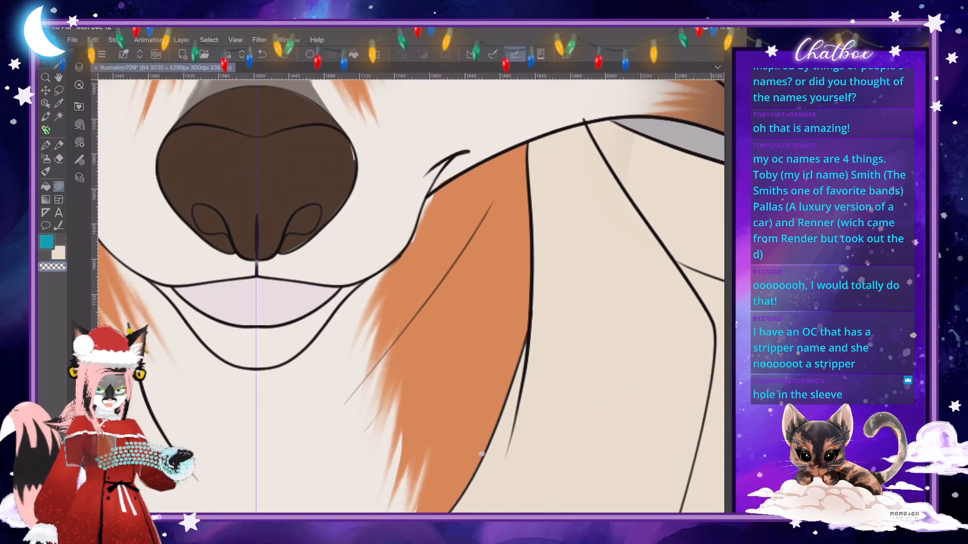
key("F7")
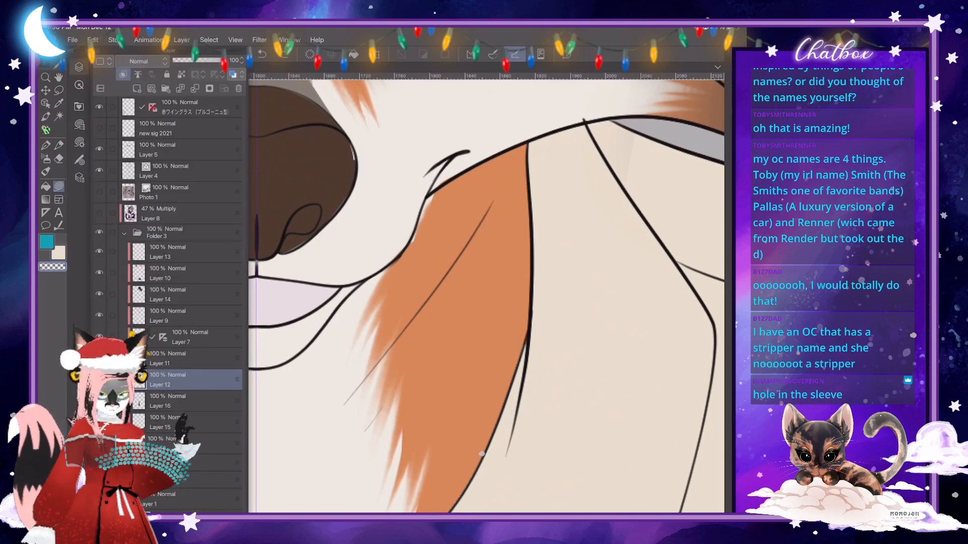
key("F7")
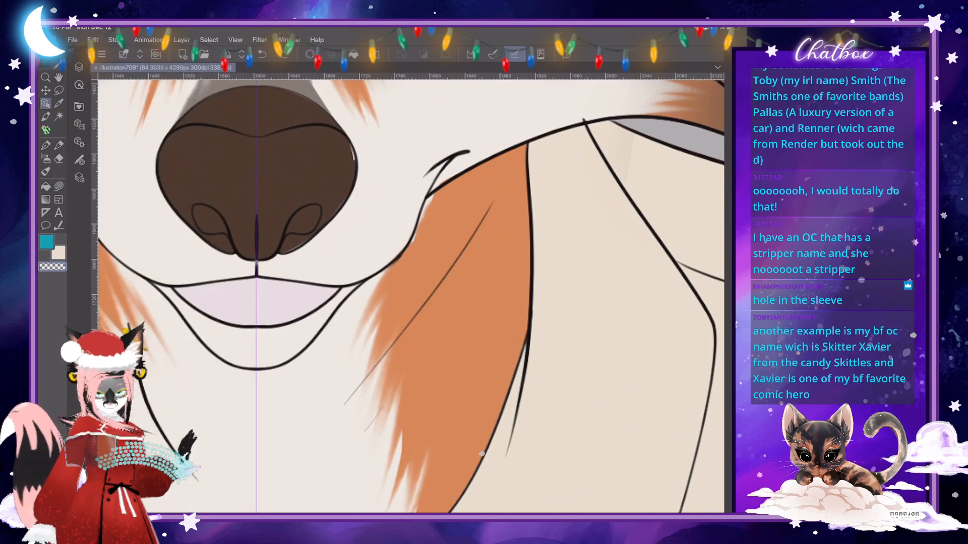
key("j")
key("F7")
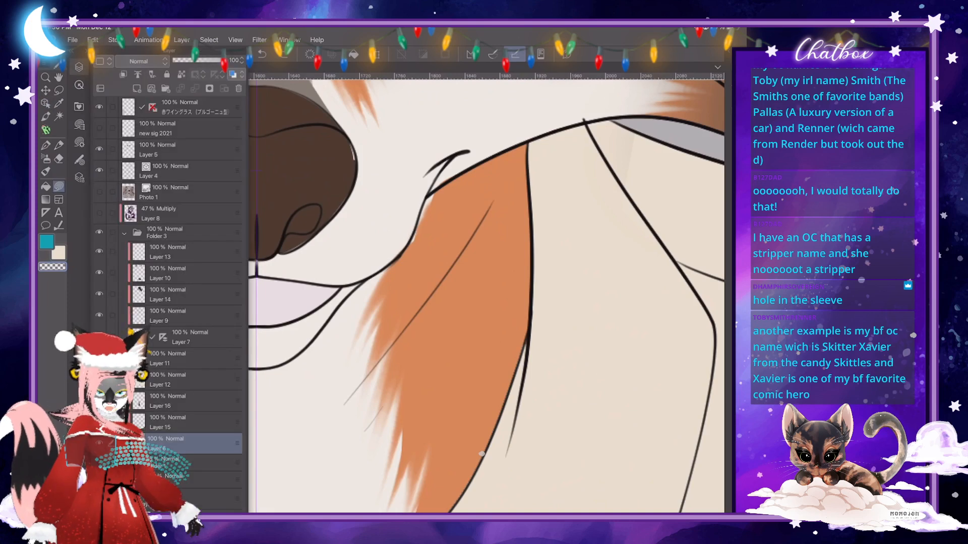
left_click(99, 443)
left_click(99, 443)
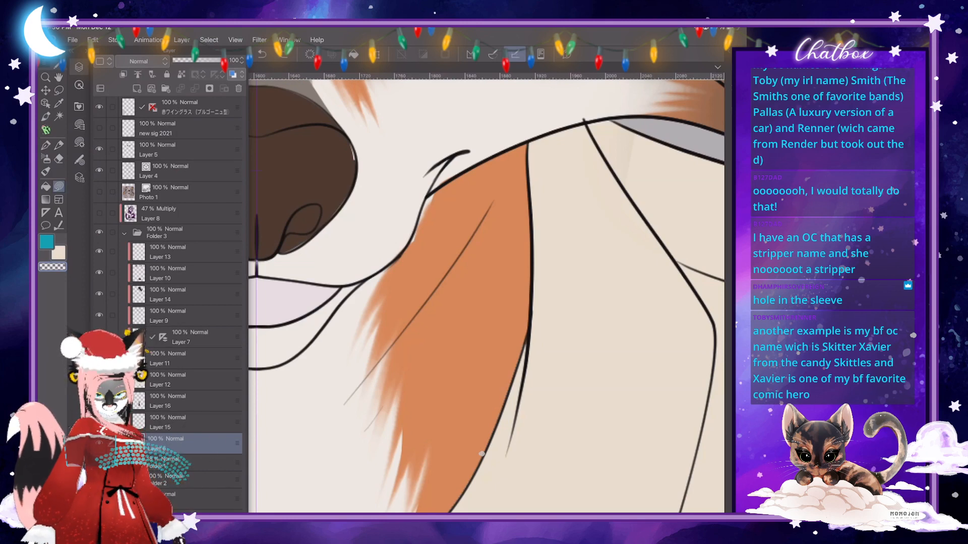
- Erase the white fur spill outside the muzzle line where the right cheek meets the orange neck fur
key("w")
key("F7")
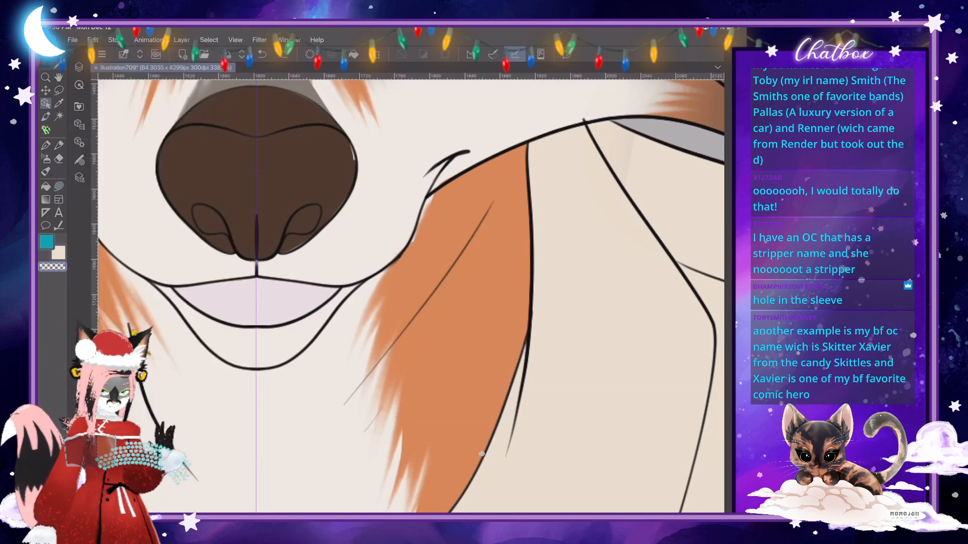
key("j")
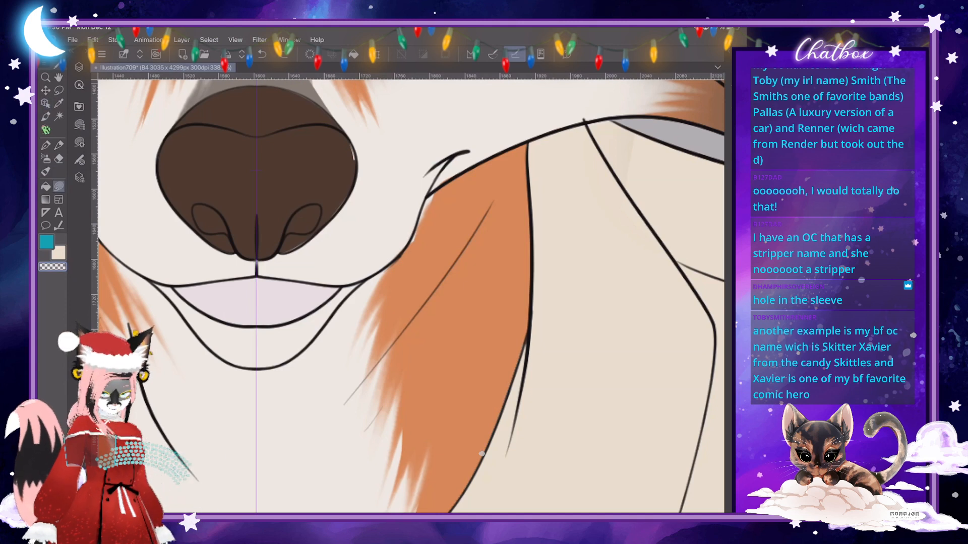
left_click_drag(435, 191, 408, 245)
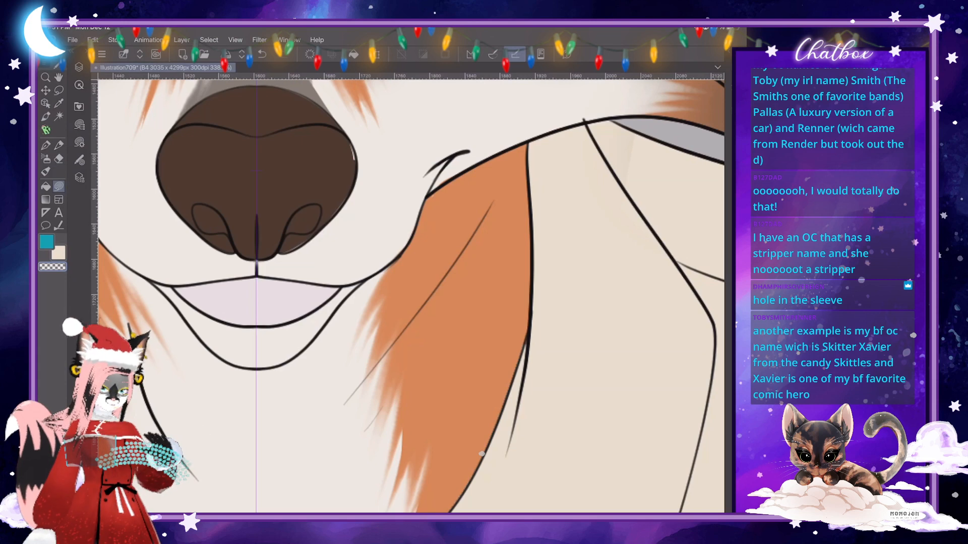
left_click(79, 66)
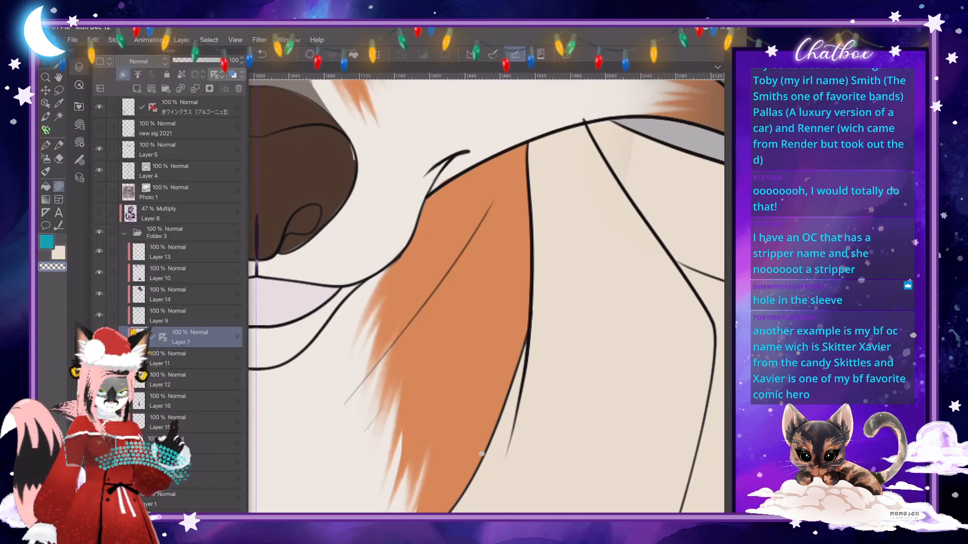
left_click(79, 66)
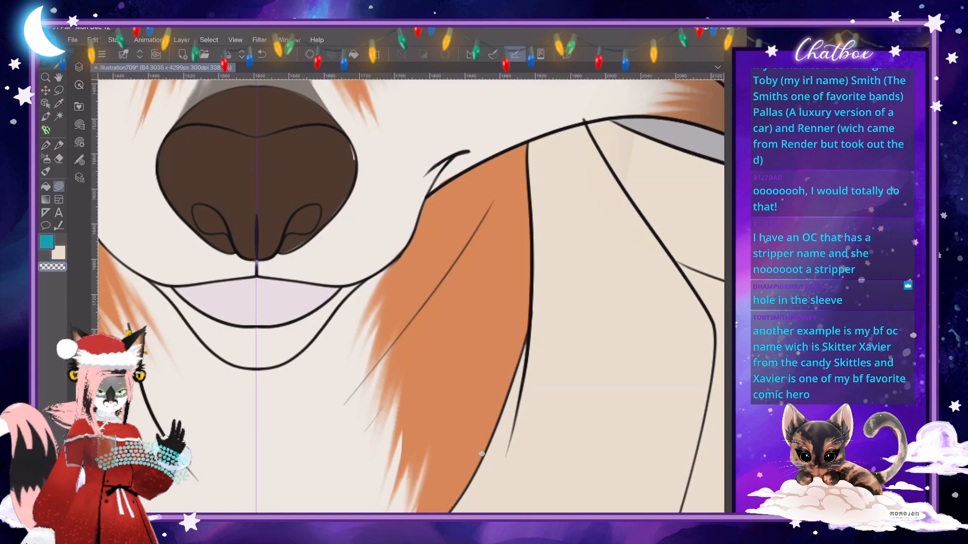
left_click(79, 66)
left_click(79, 66)
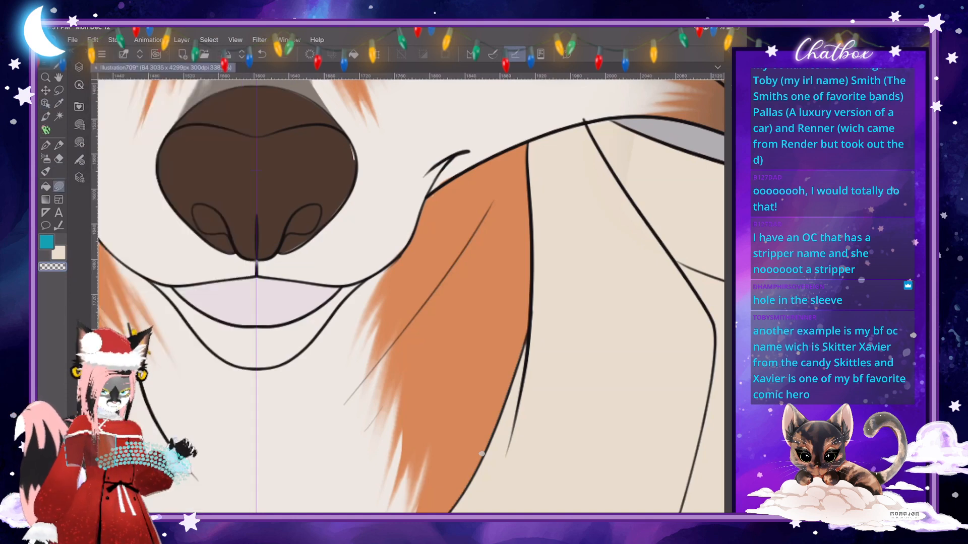
- Sample the nose's dark brown and paint over the light gap at the nose's right edge
left_click(257, 171, "alt")
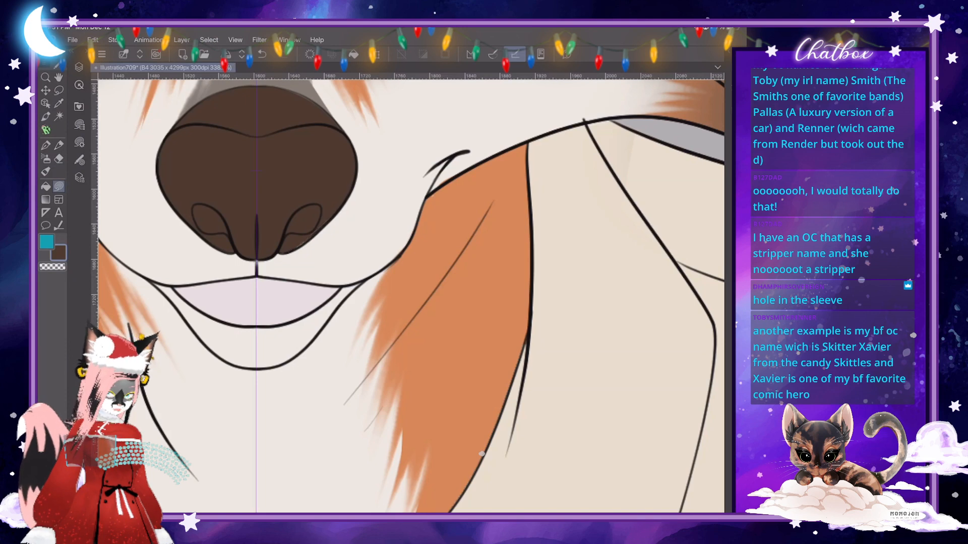
scroll(387, 228, "down", 2)
scroll(390, 226, "down", 2)
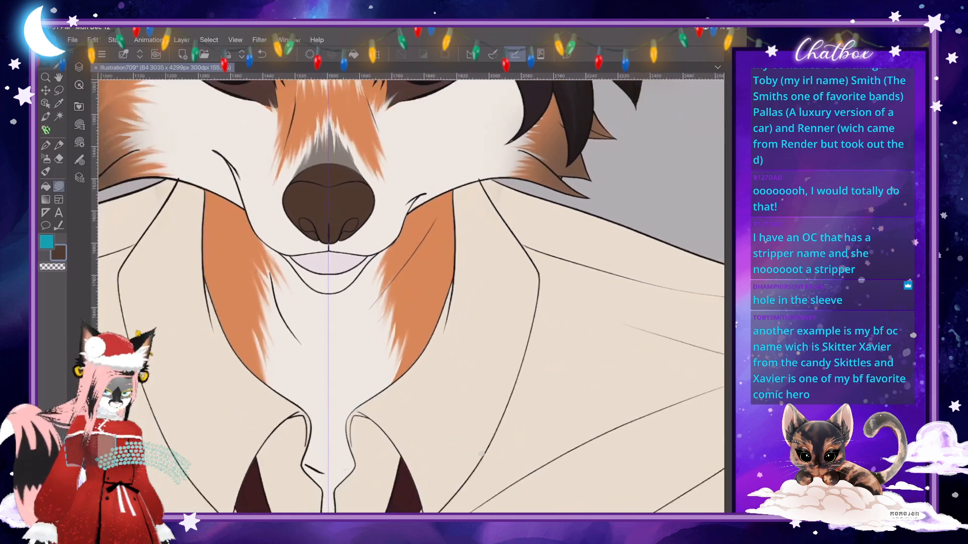
scroll(481, 454, "down", 4)
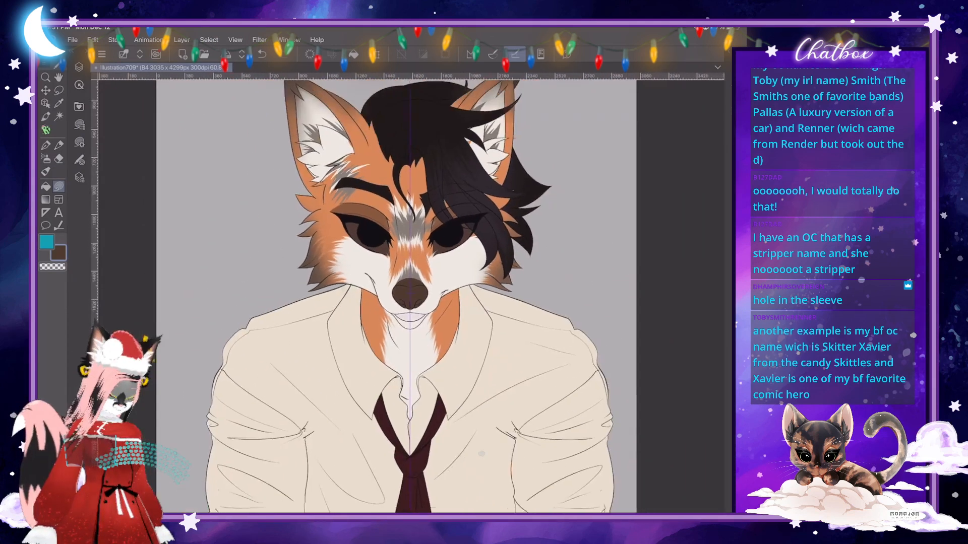
- Cover the orange patch inside the left ear beside its inner edge with white fur colour on Layer 7
scroll(482, 454, "up", 5)
scroll(481, 453, "down", 5)
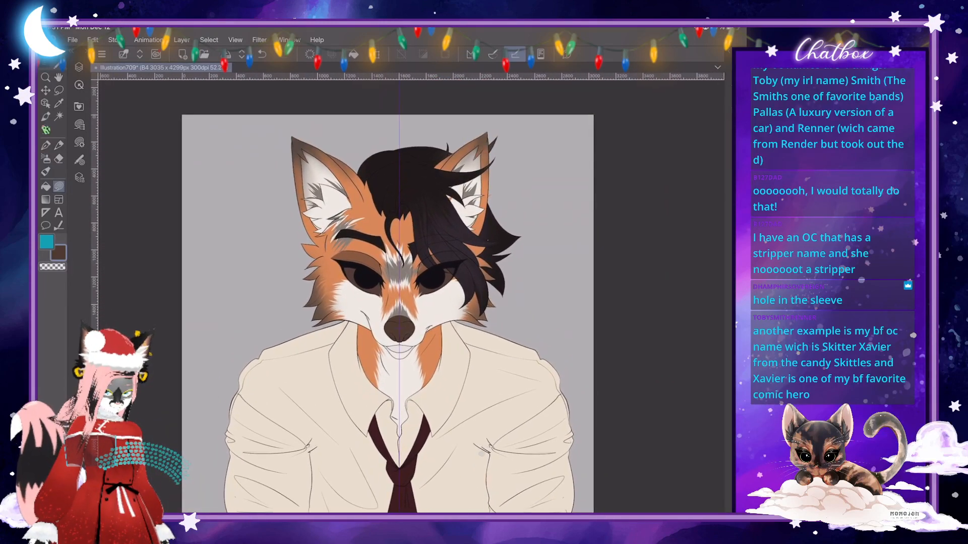
scroll(481, 453, "up", 5)
scroll(481, 454, "up", 3)
key("F7")
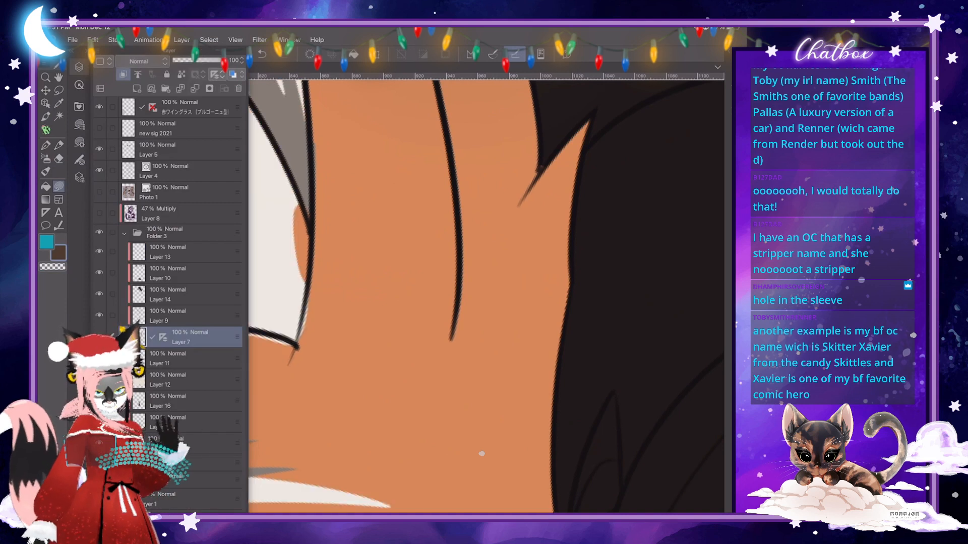
key("F7")
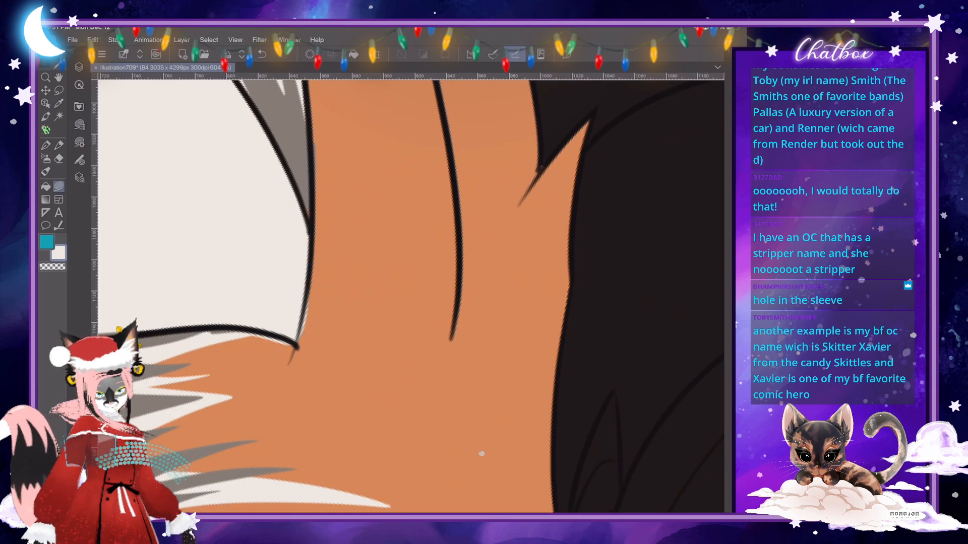
key("c")
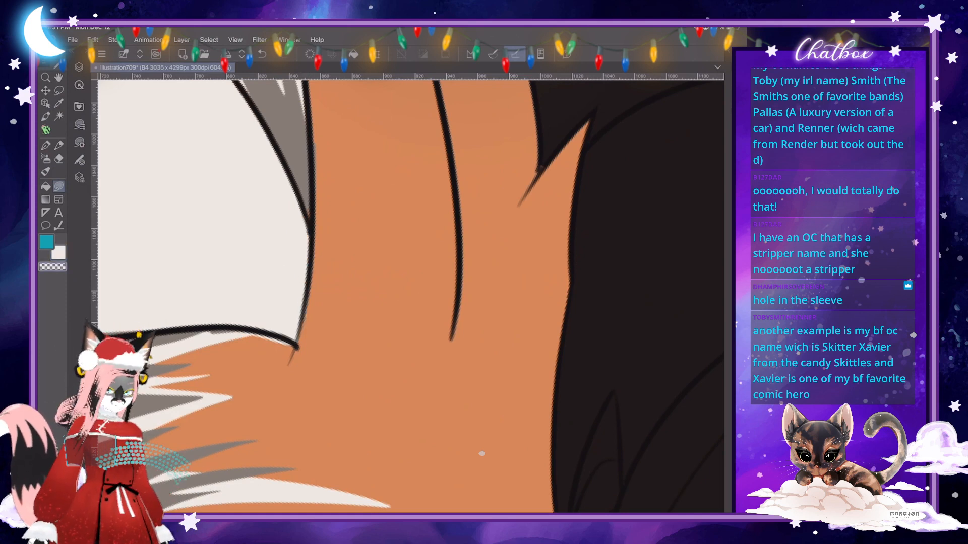
scroll(481, 453, "down", 8)
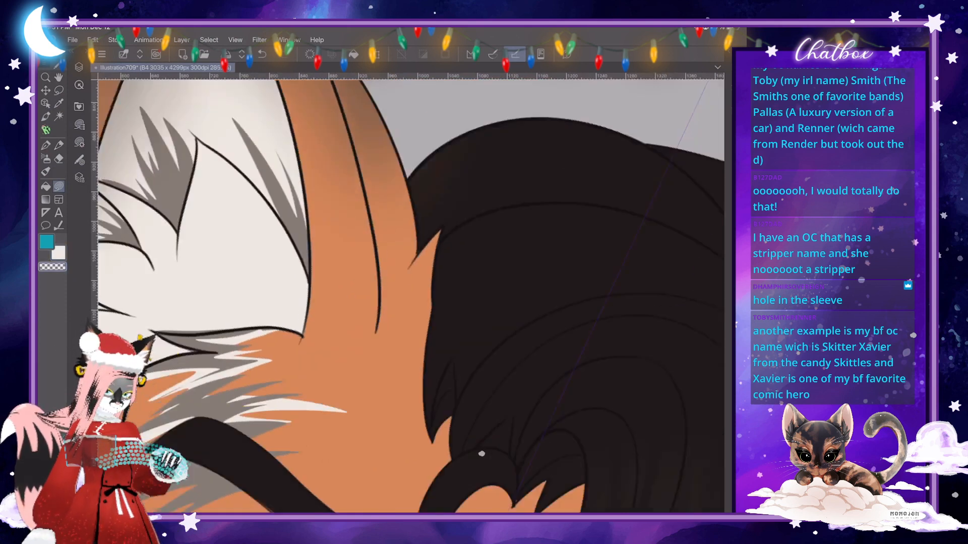
- Erase the overshooting line ends on Layer 4 where the left ear's inner fur tip meets the forehead, using the vector eraser
scroll(481, 454, "up", 8)
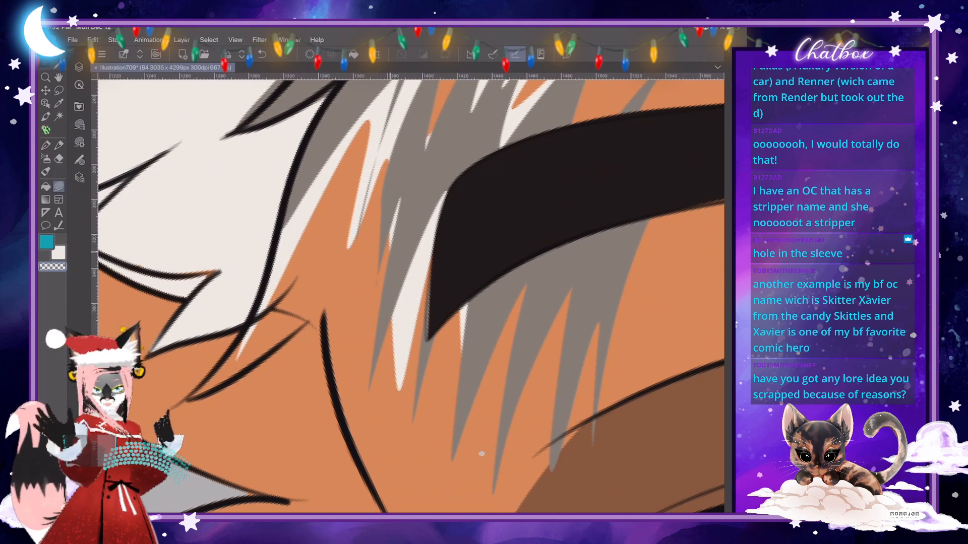
left_click(79, 67)
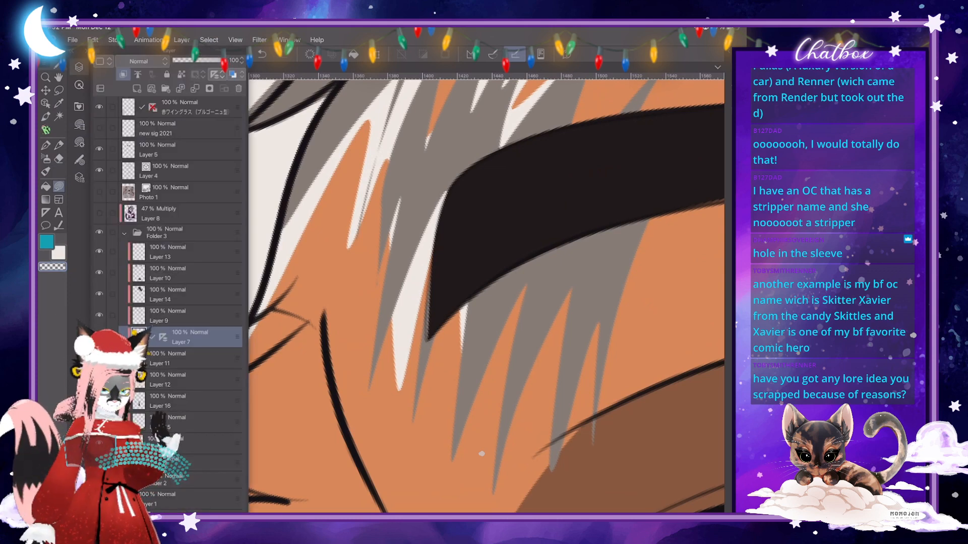
left_click(187, 172)
left_click(99, 170)
left_click(100, 171)
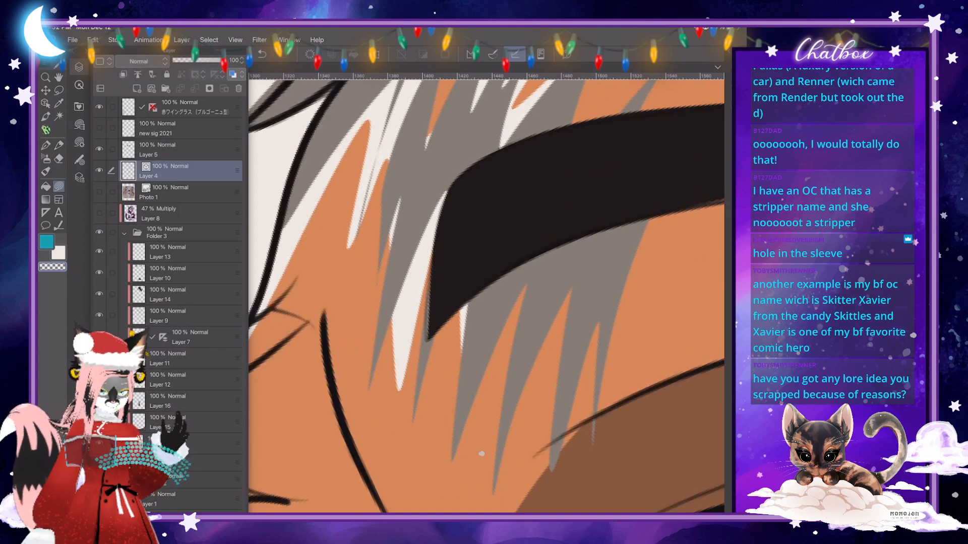
left_click(59, 159)
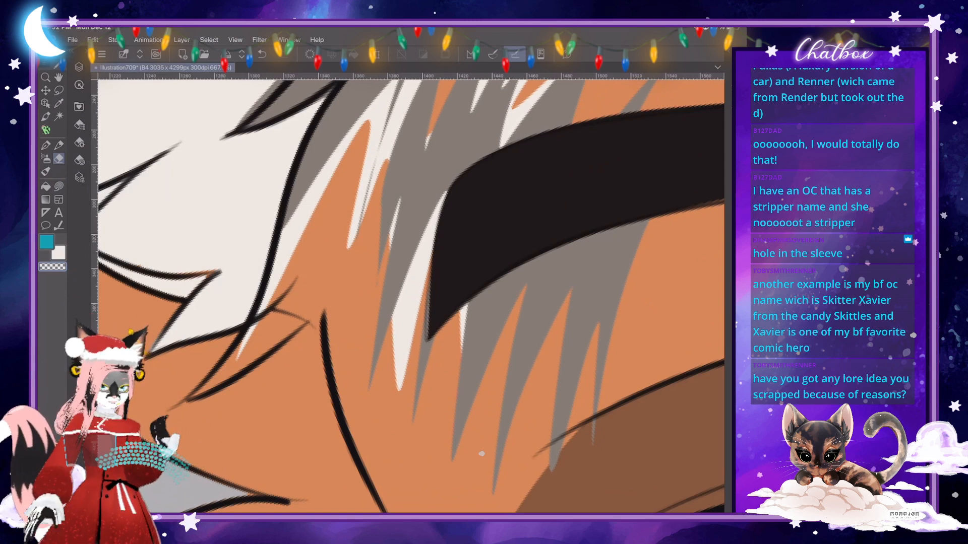
left_click(79, 142)
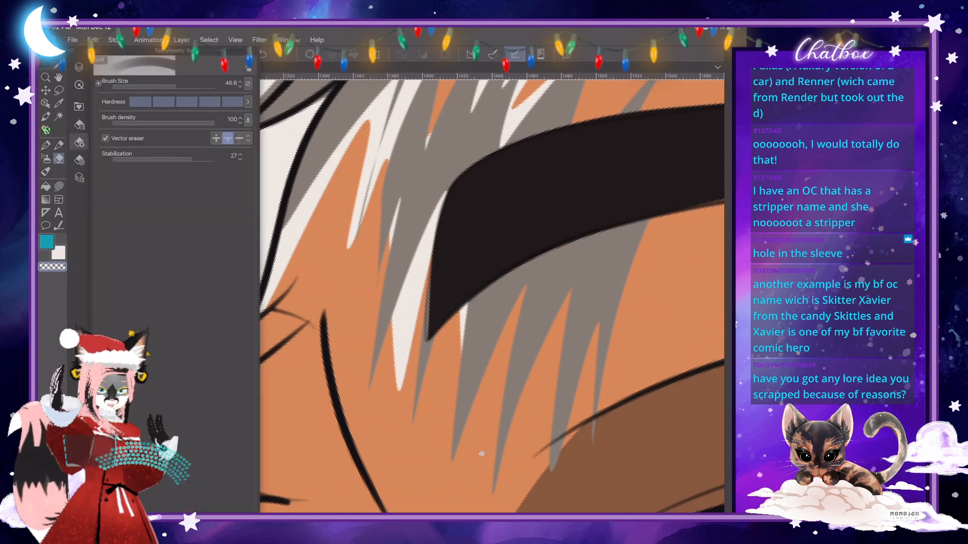
left_click_drag(289, 319, 283, 298)
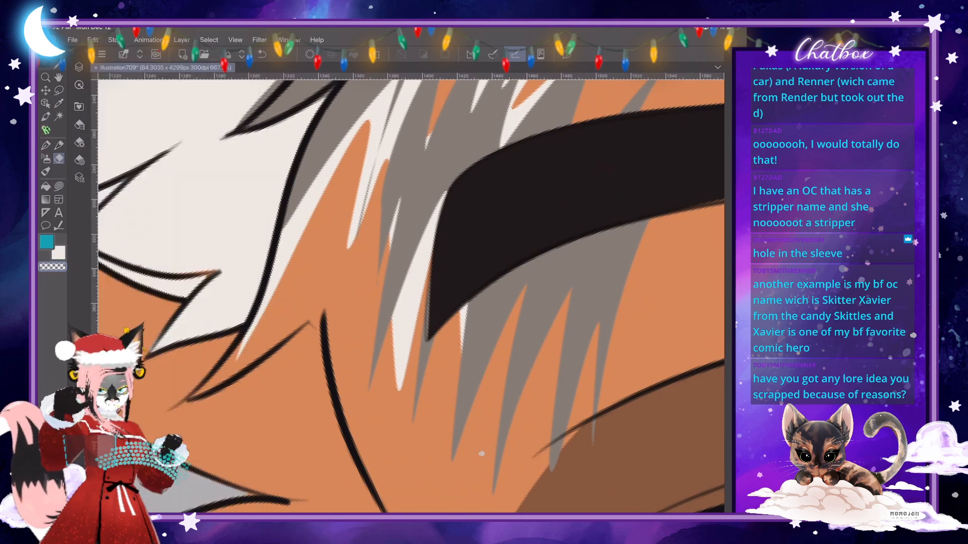
left_click(173, 411)
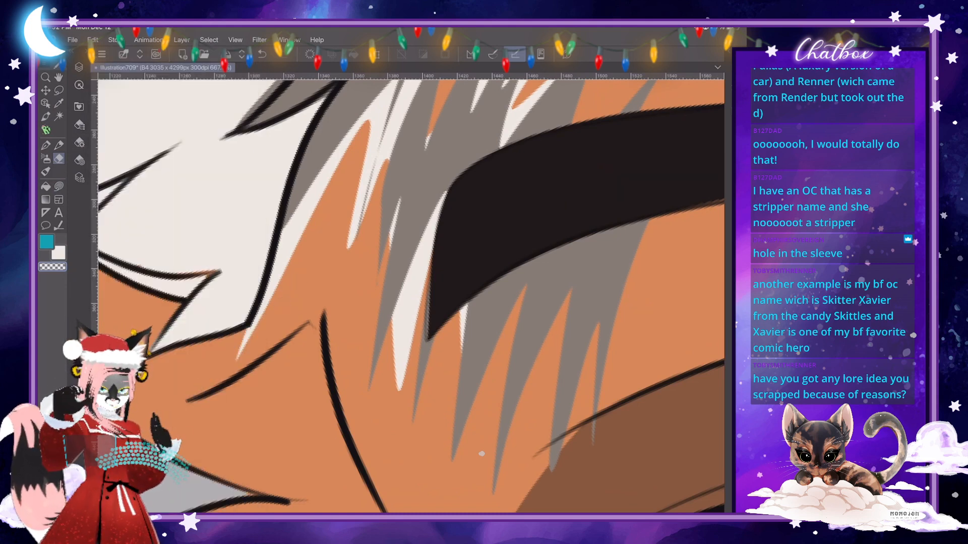
- Show the 47% Multiply shading on Layer 8 over the whole character and save the illustration
scroll(482, 453, "down", 10)
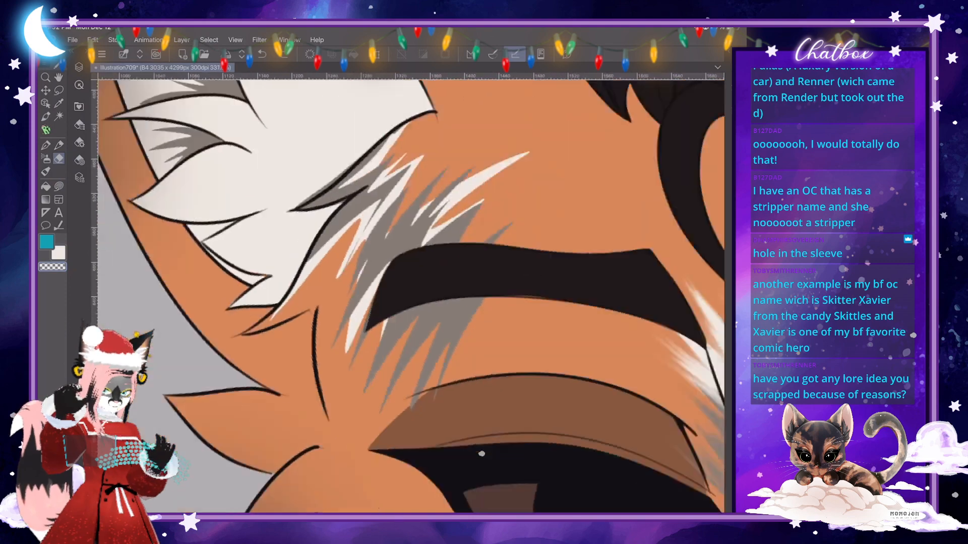
scroll(481, 454, "down", 5)
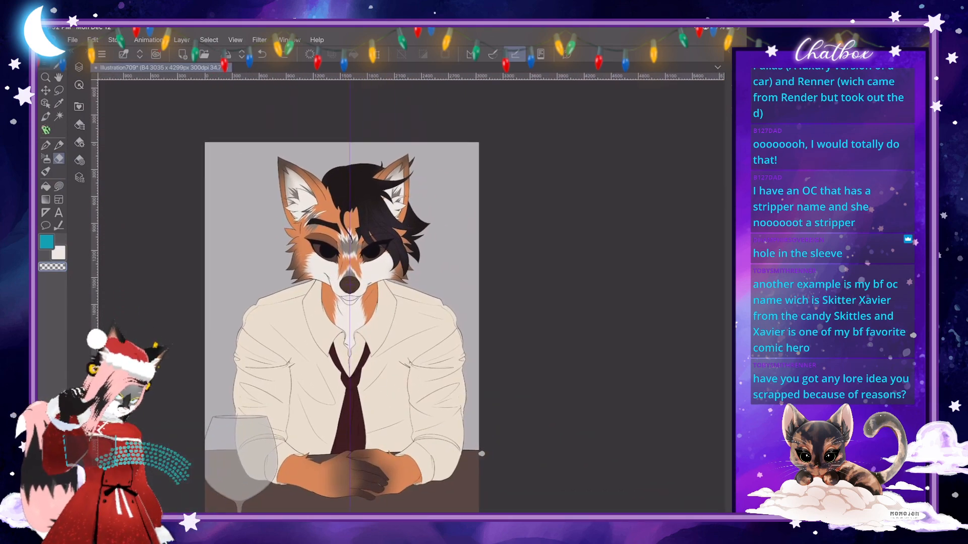
left_click(79, 67)
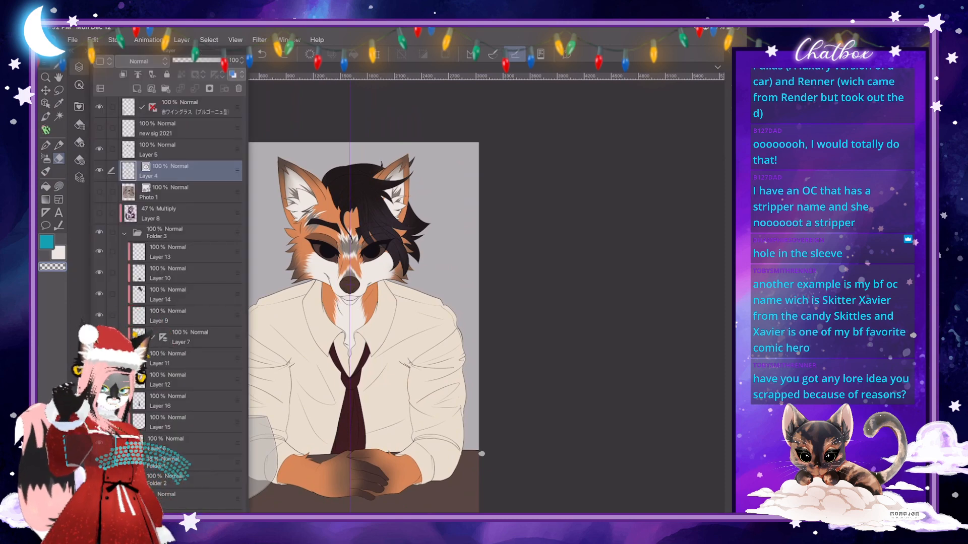
left_click(100, 212)
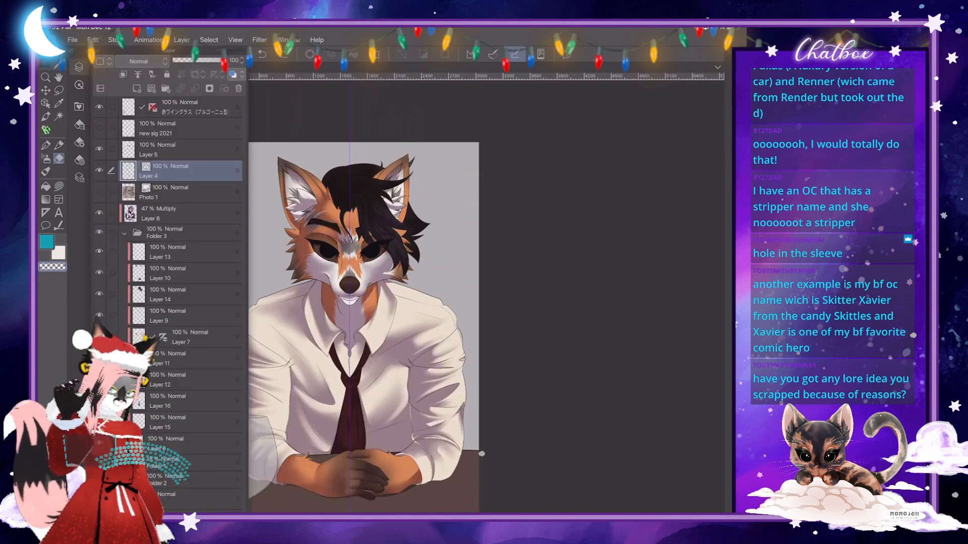
left_click(79, 67)
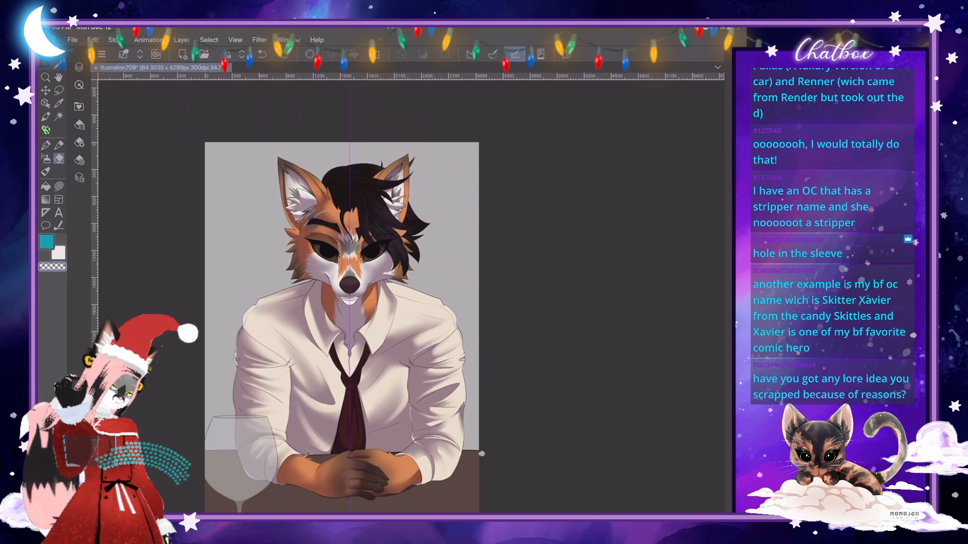
key("ctrl+s")
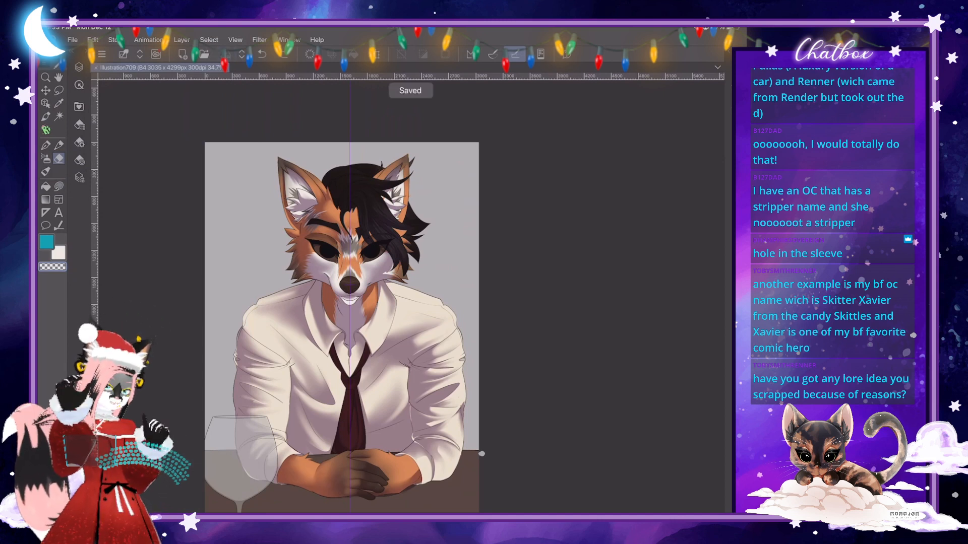